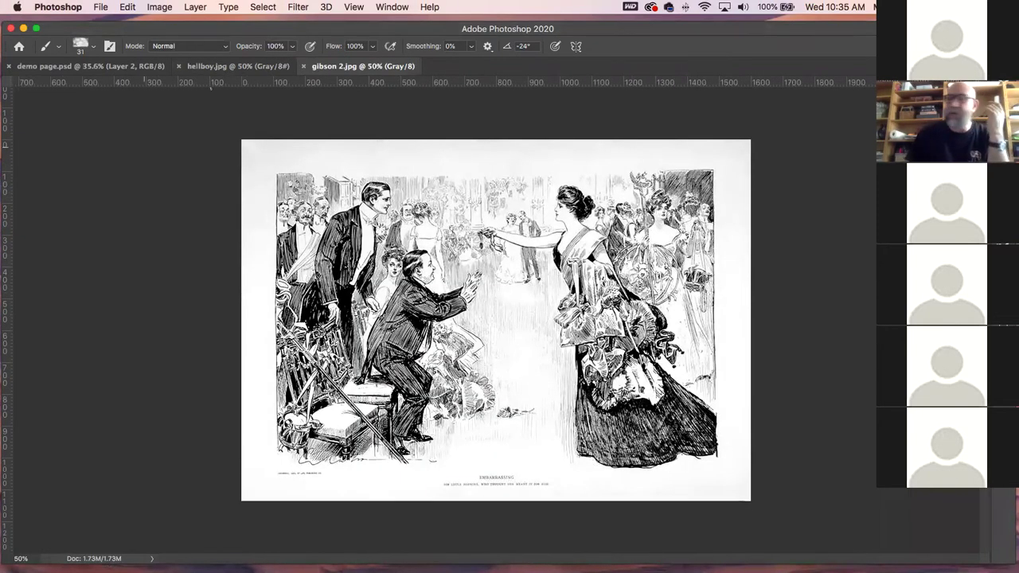
- Close the gibson 2.jpg document
left_click(305, 67)
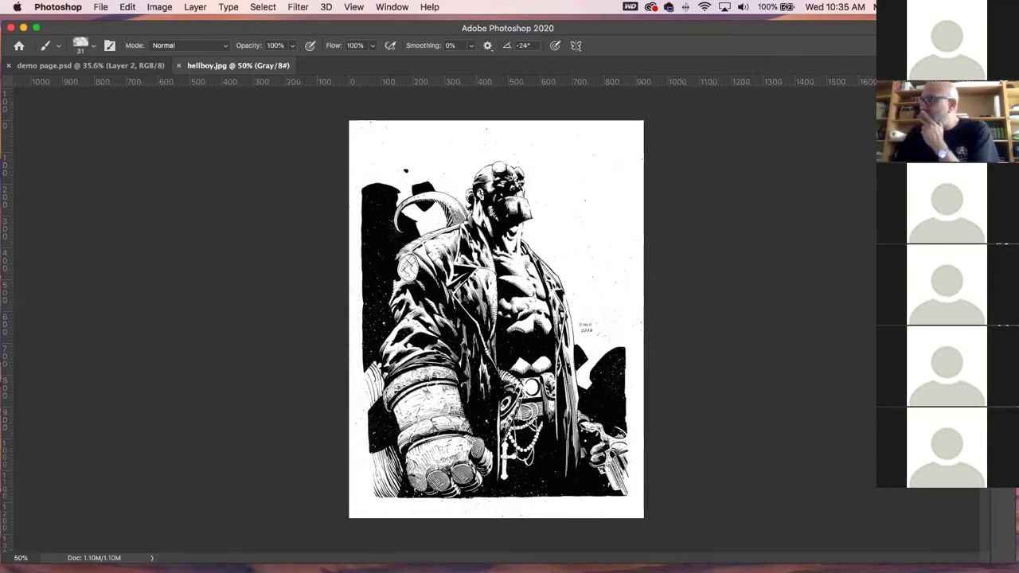
- Convert the hellboy.jpg background into a layer named "ink drawing" and set its blend mode to Multiply
mouse_move(864, 152)
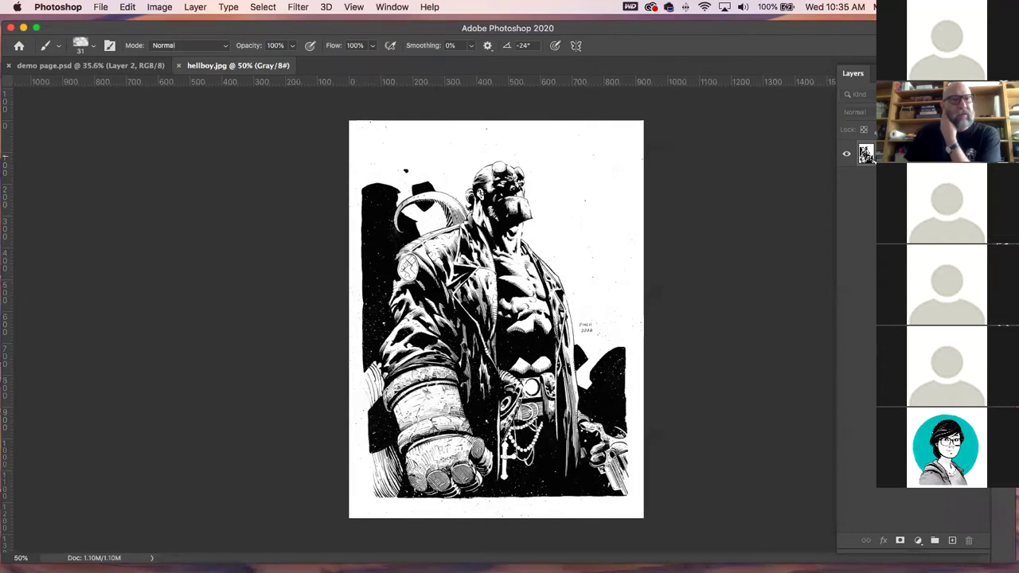
double_click(866, 154)
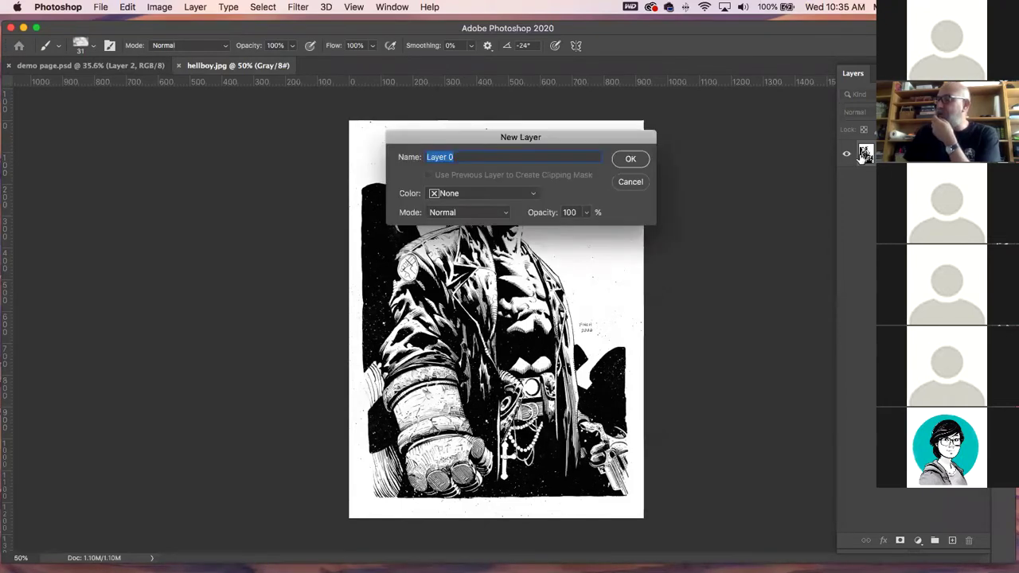
type("ink")
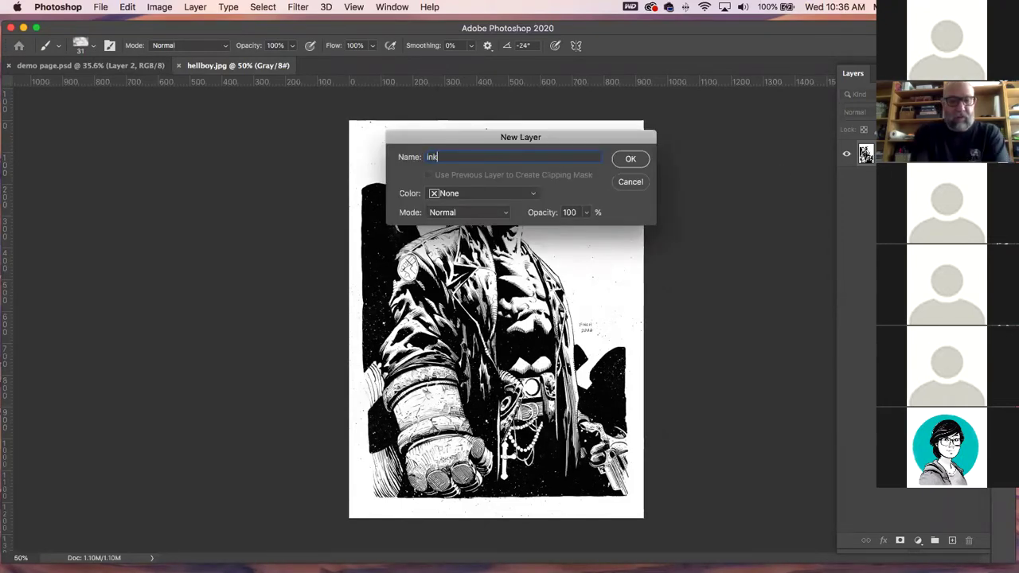
type(" drawing")
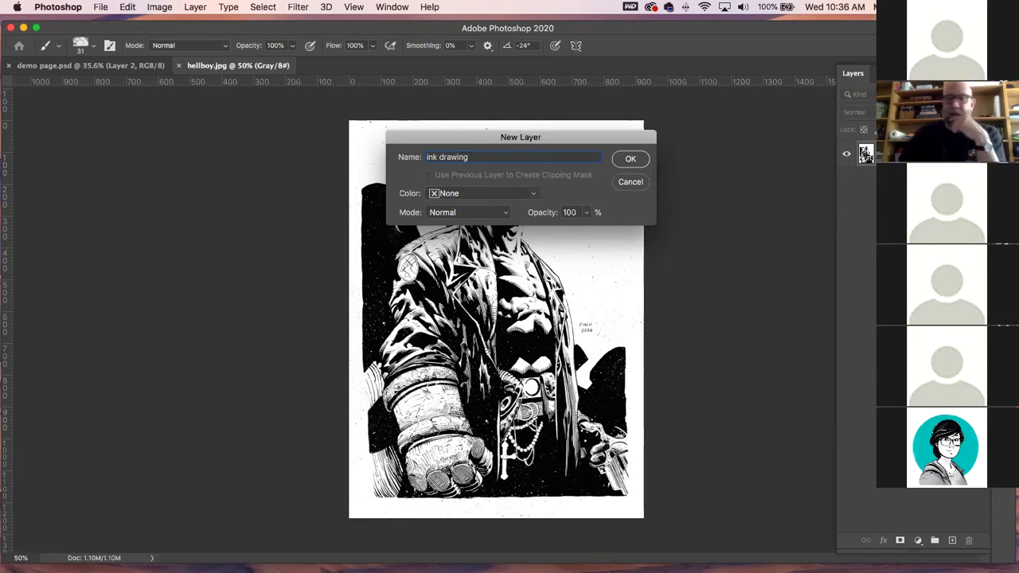
left_click(629, 159)
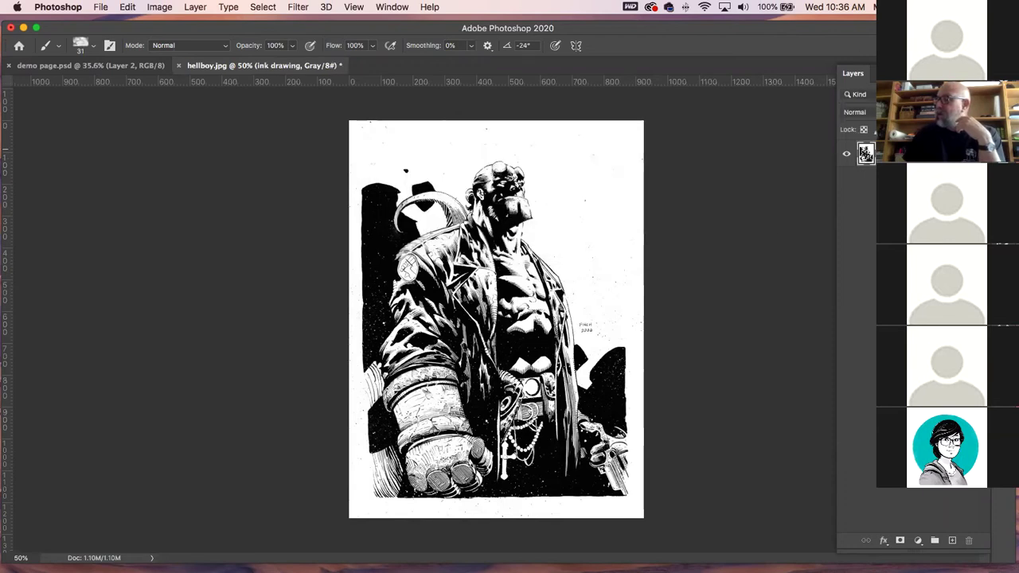
left_click(861, 113)
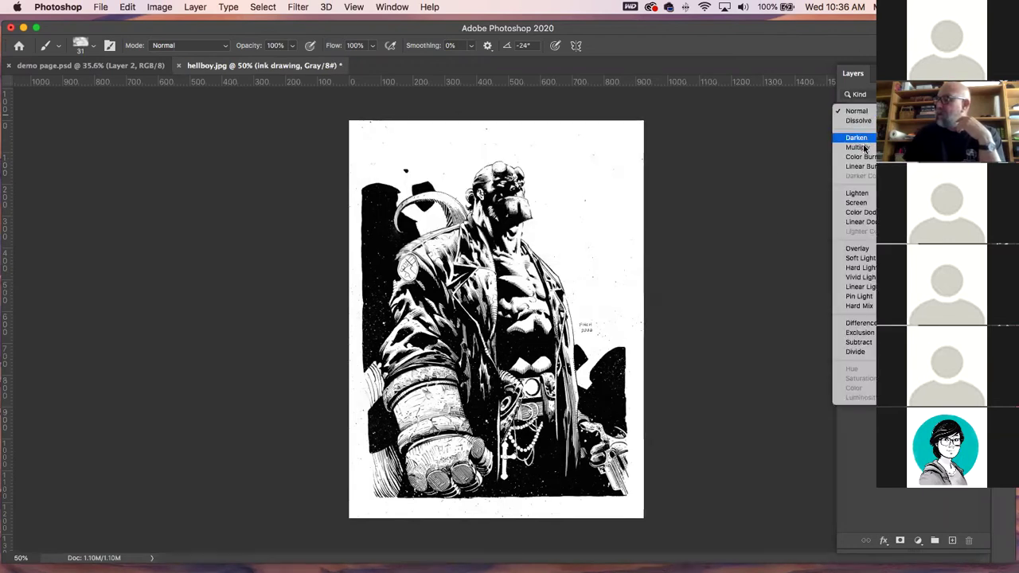
left_click(865, 149)
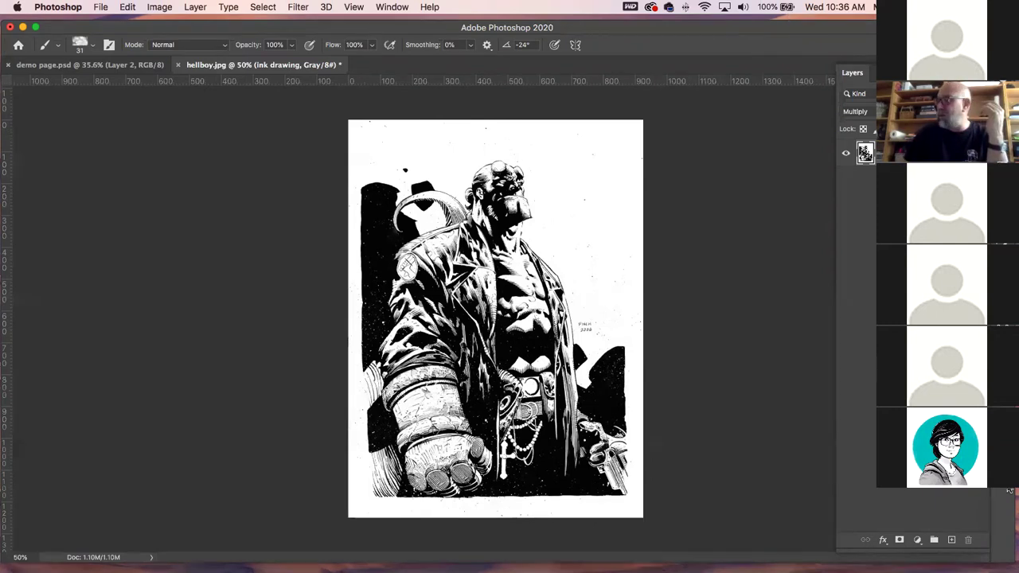
- Add a new layer named "color", placed beneath the ink drawing layer, and make it the active layer
left_click(951, 540)
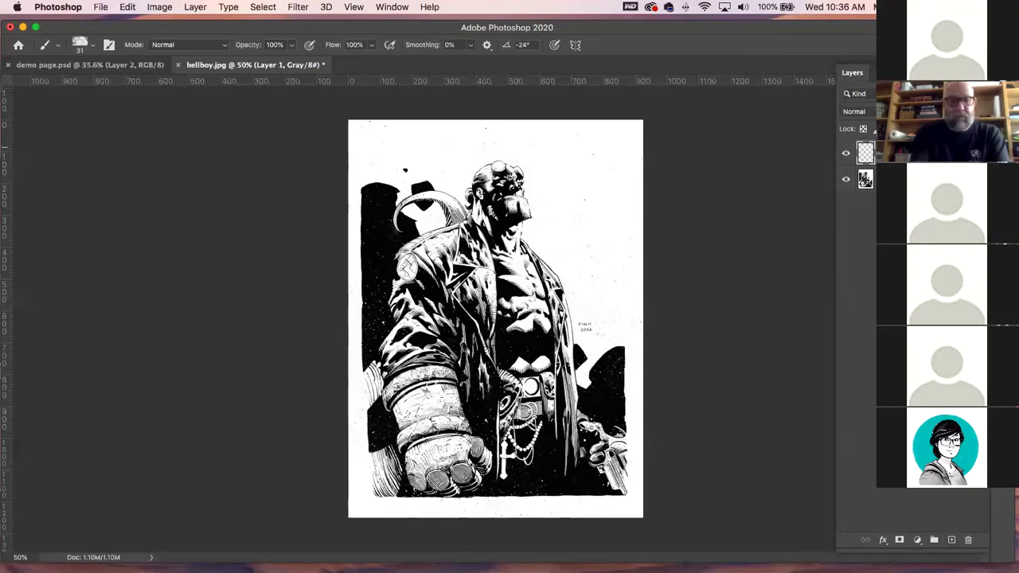
key("Return")
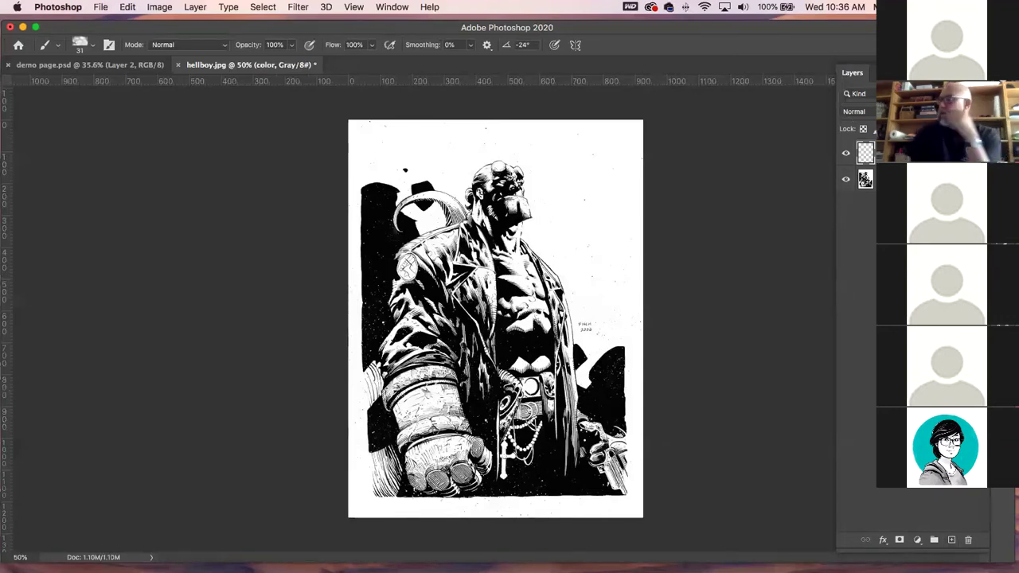
key("super+v")
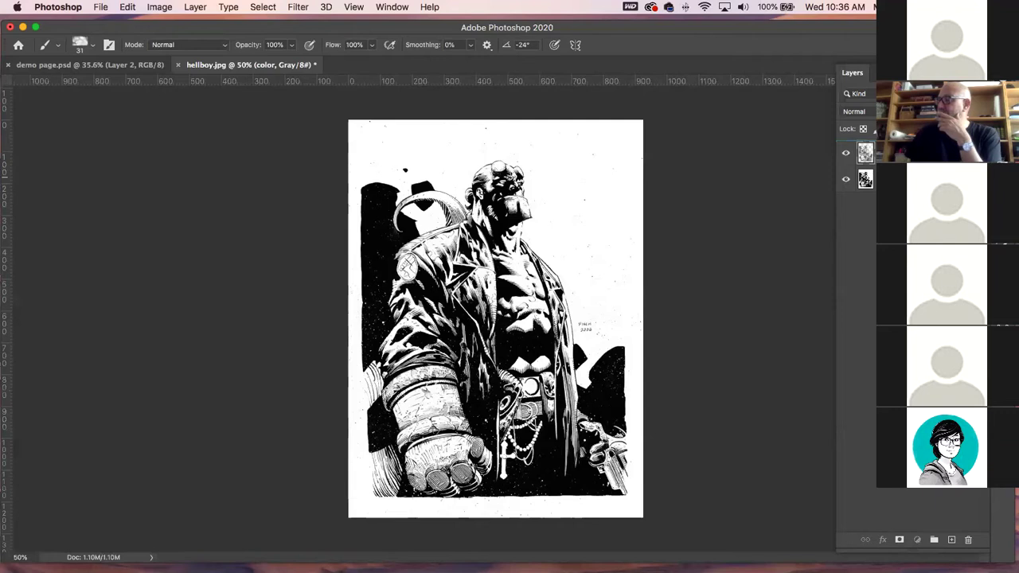
left_click_drag(899, 177, 899, 140)
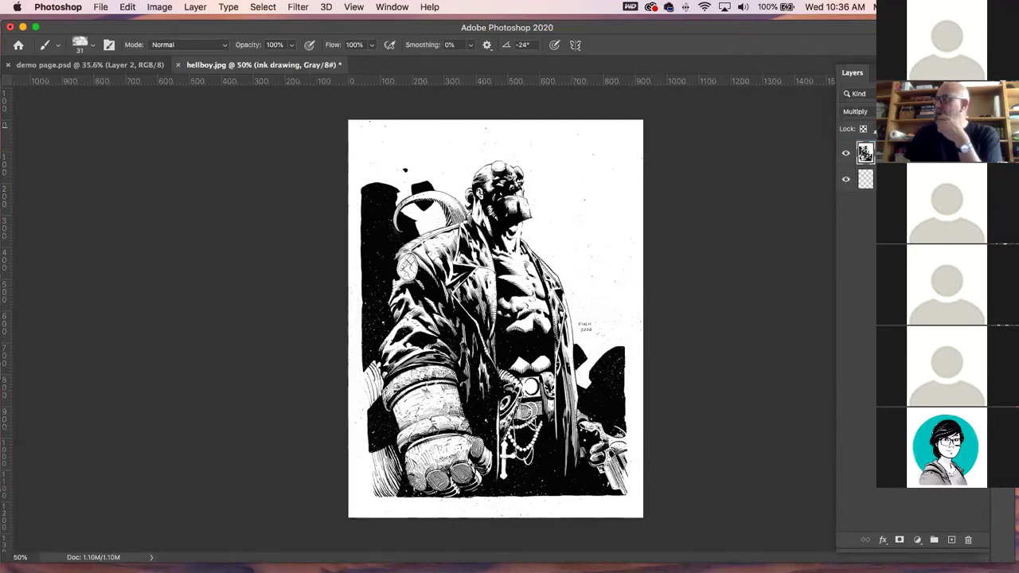
left_click(911, 255)
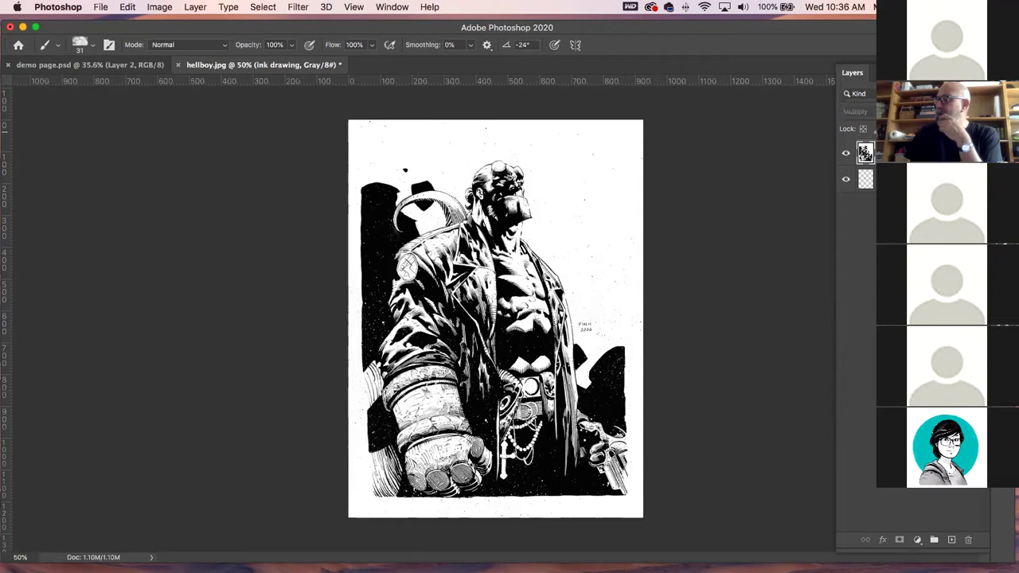
left_click(865, 179)
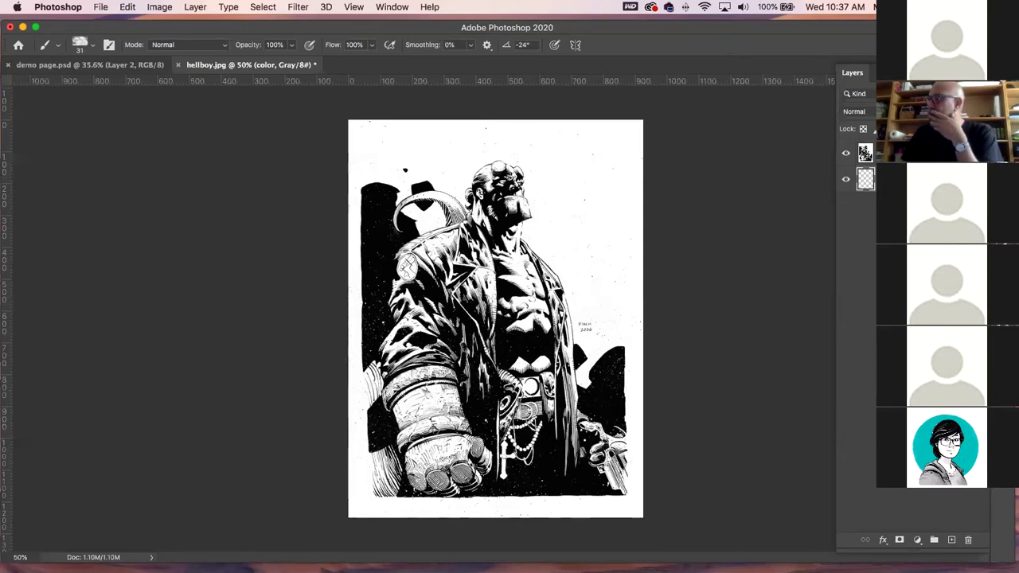
- Show the colour swatches and place the floating tool palette beside the Hellboy artwork
left_click(888, 99)
left_click(806, 118)
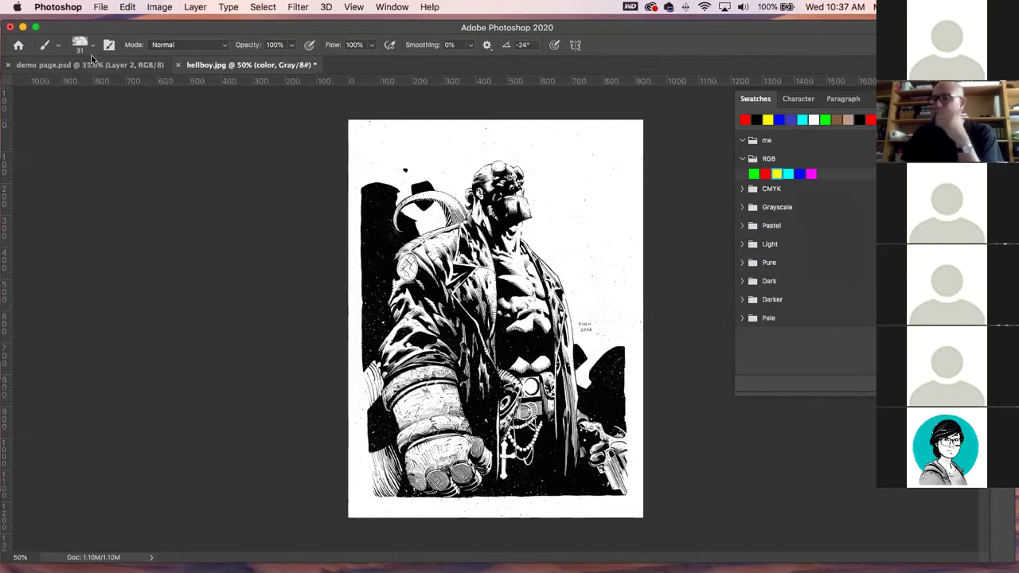
left_click(99, 7)
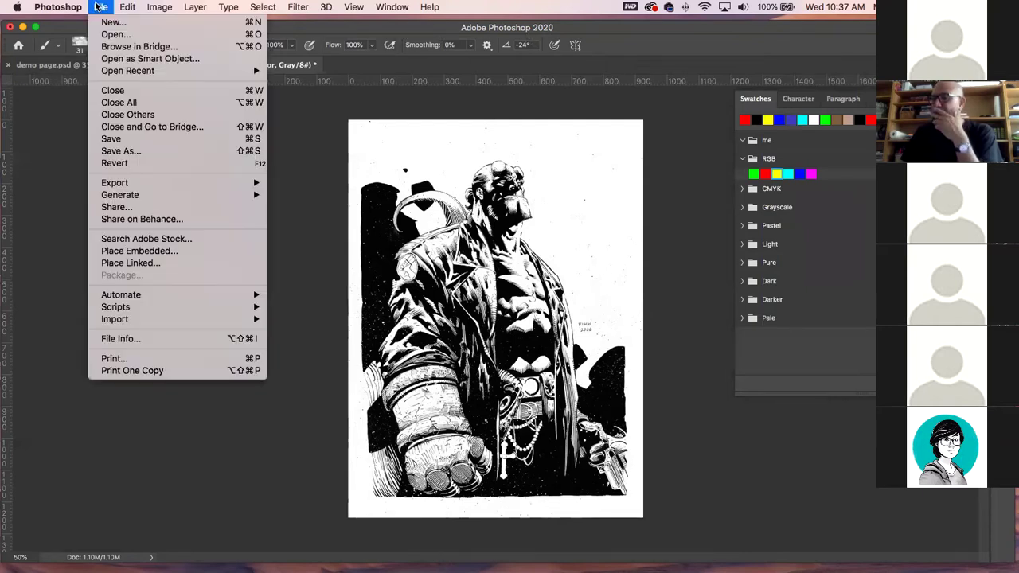
left_click(99, 8)
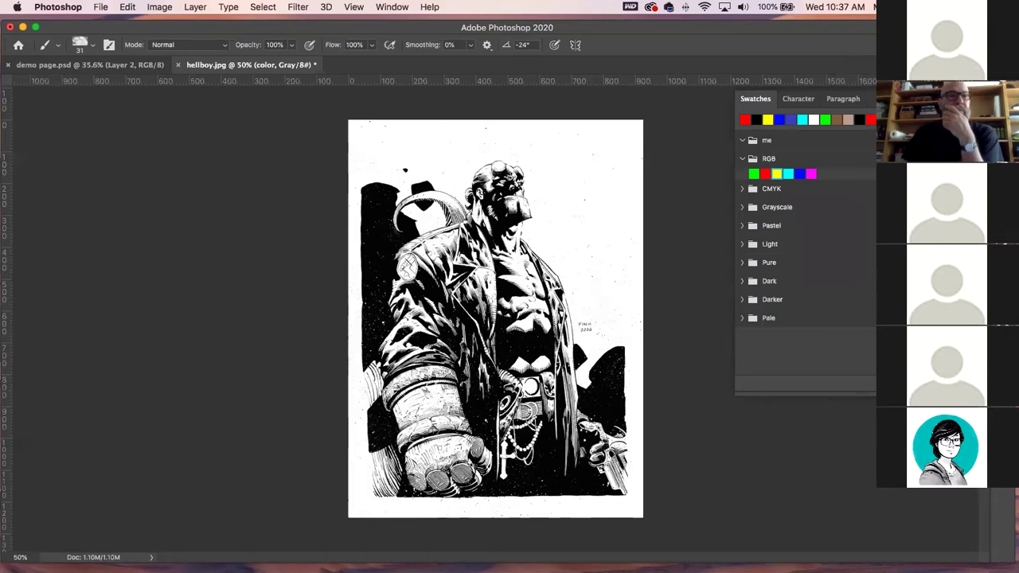
left_click_drag(278, 263, 123, 168)
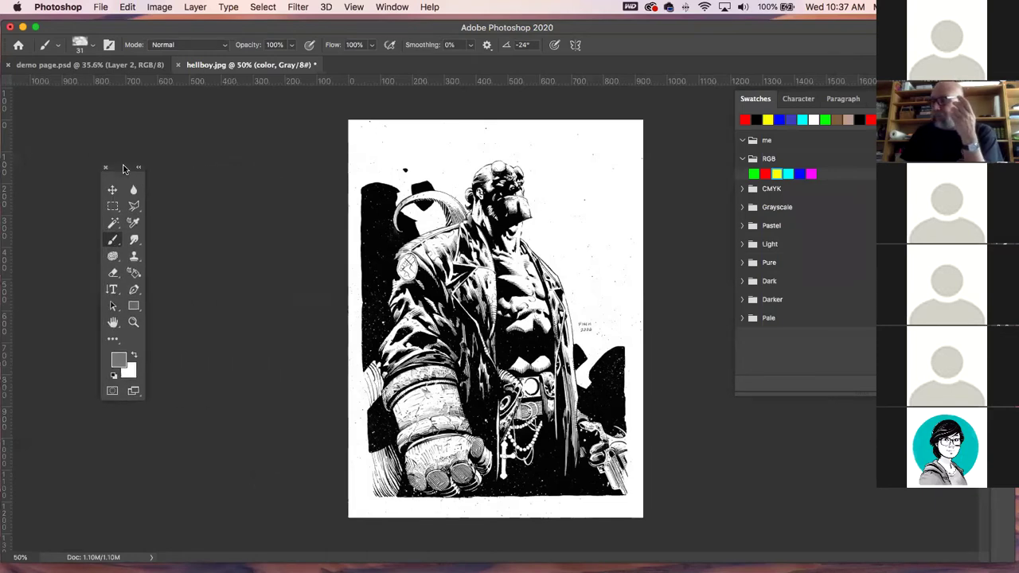
- Look through the toning, brush and smudge tools and activate the Gradient tool
left_click(113, 258)
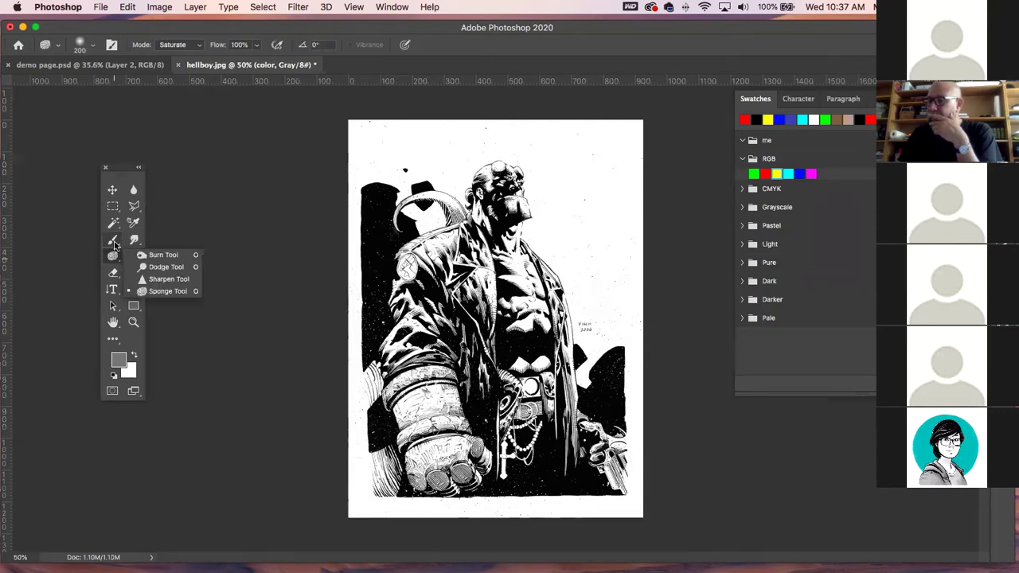
left_click(114, 244)
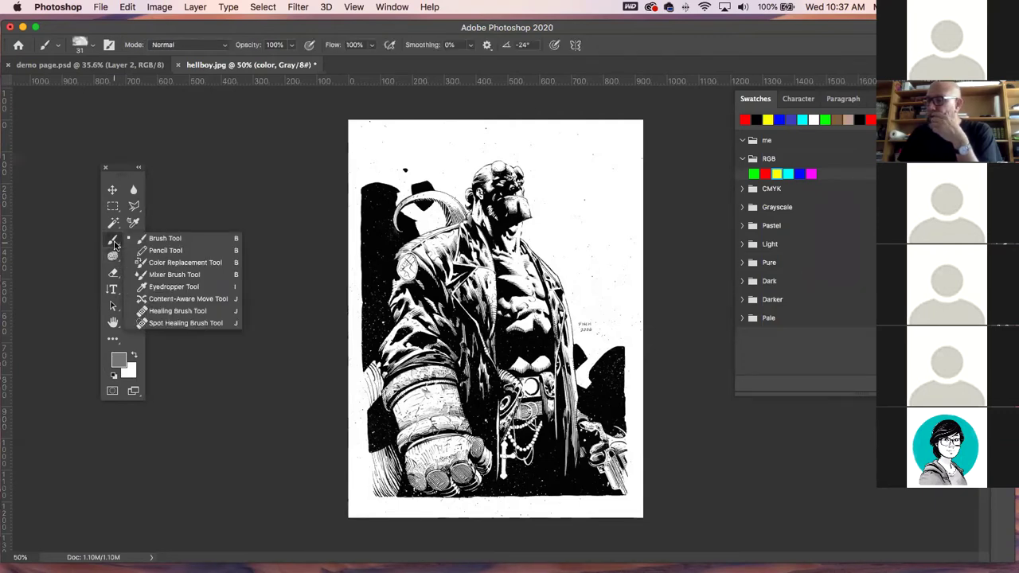
left_click(134, 238)
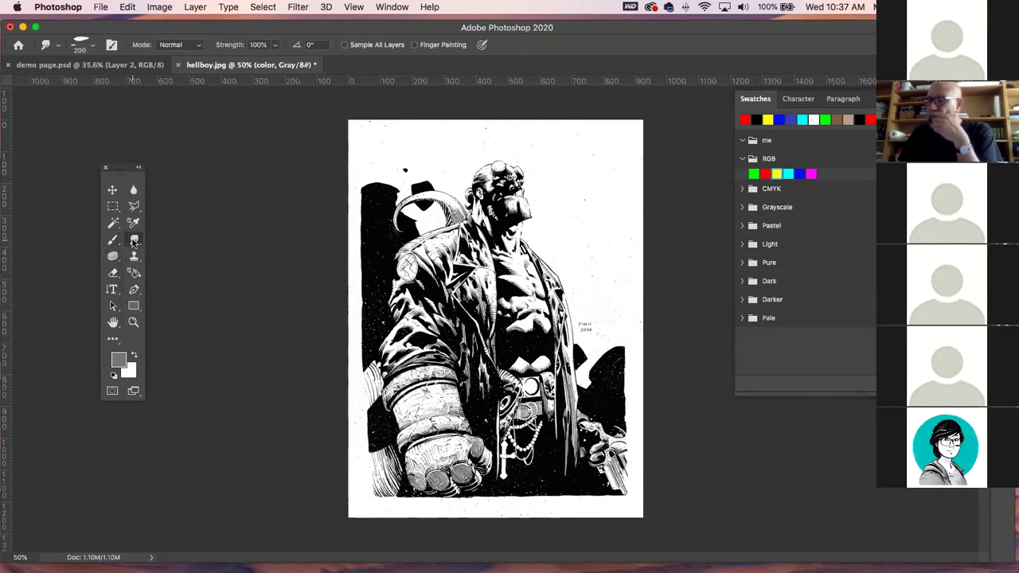
left_click(164, 250)
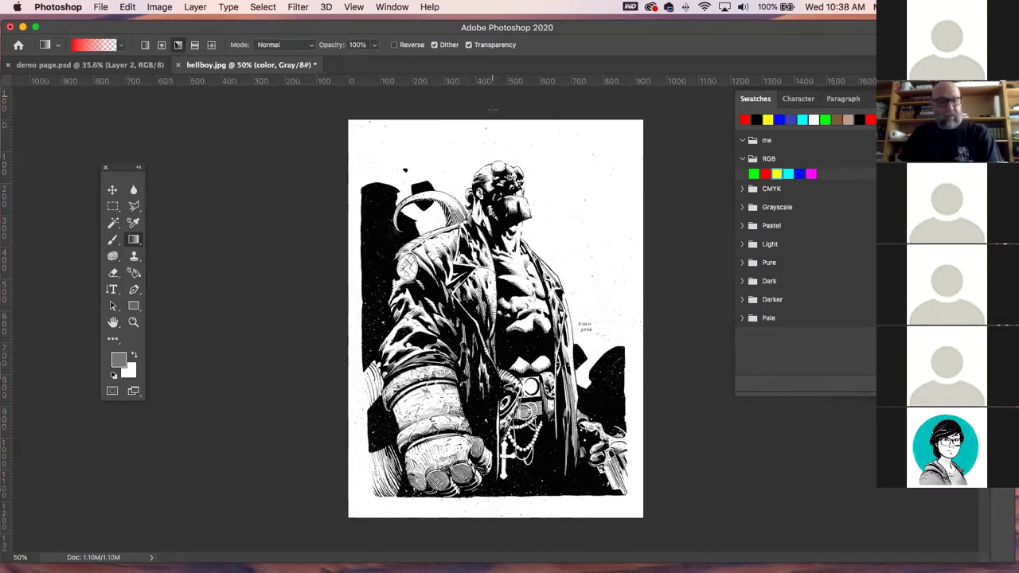
- Try gradients running from the top to the bottom of the color layer, undoing each attempt
left_click_drag(494, 113, 494, 557)
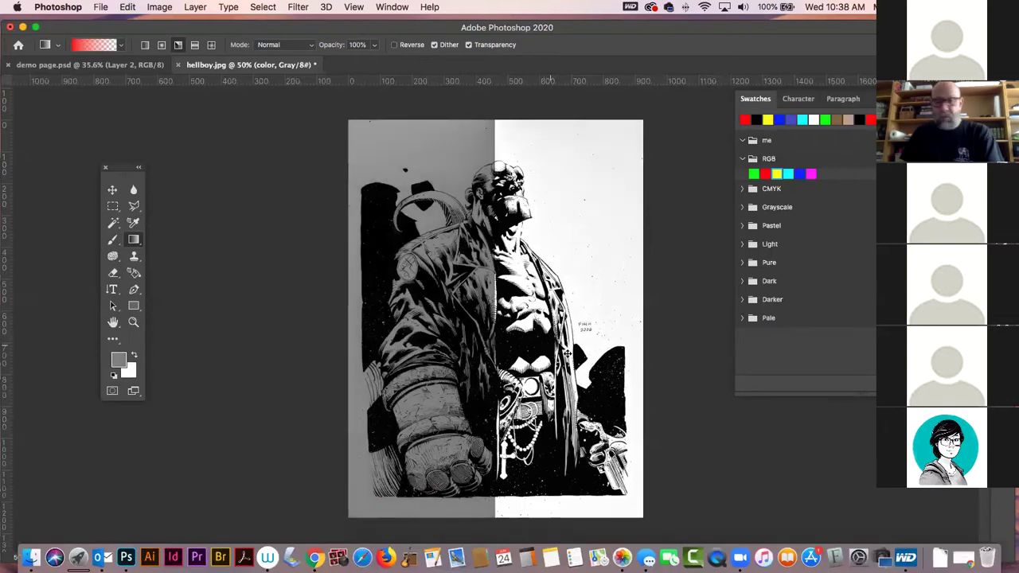
key("super+z")
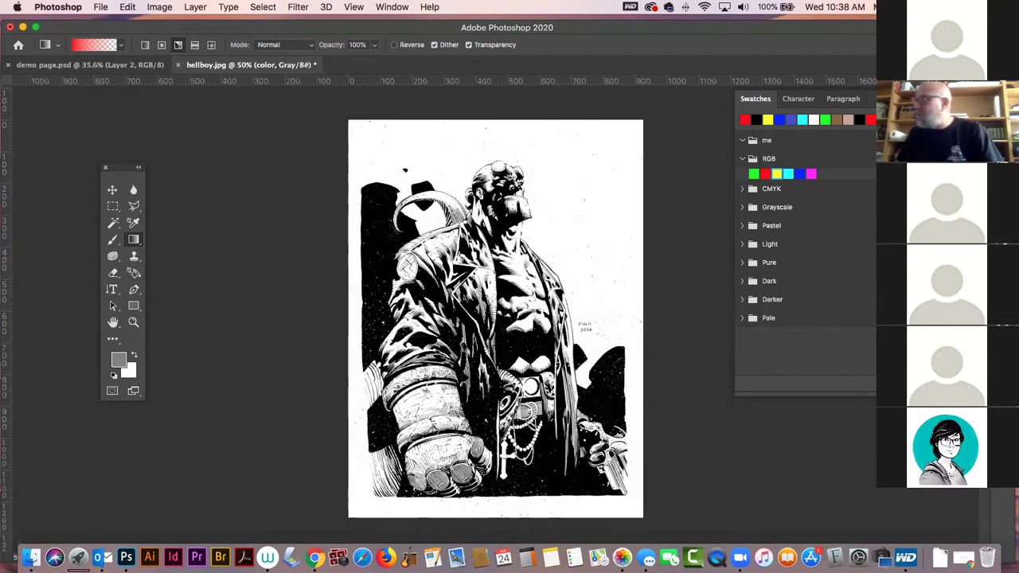
key("F7")
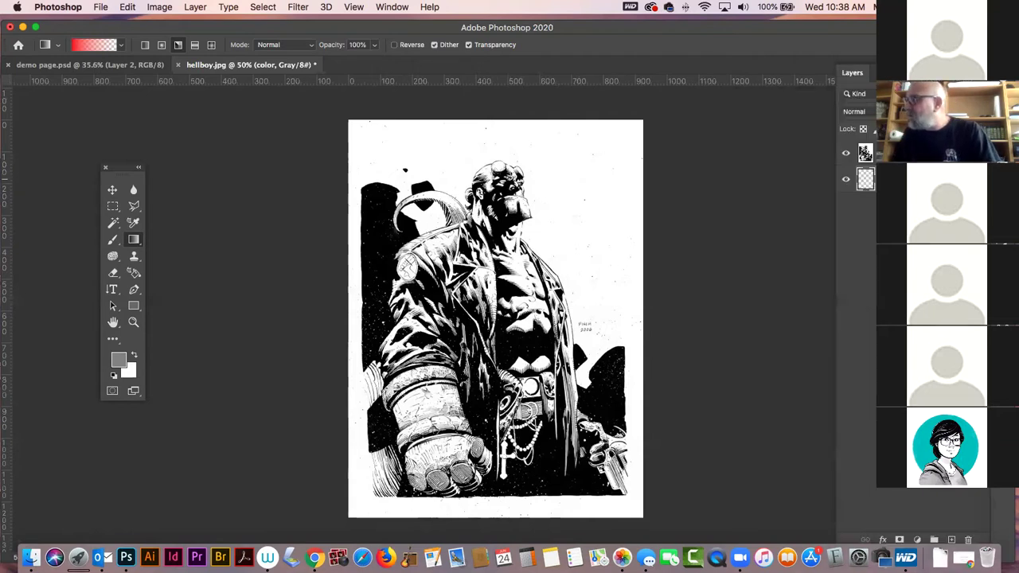
left_click_drag(508, 112, 515, 513)
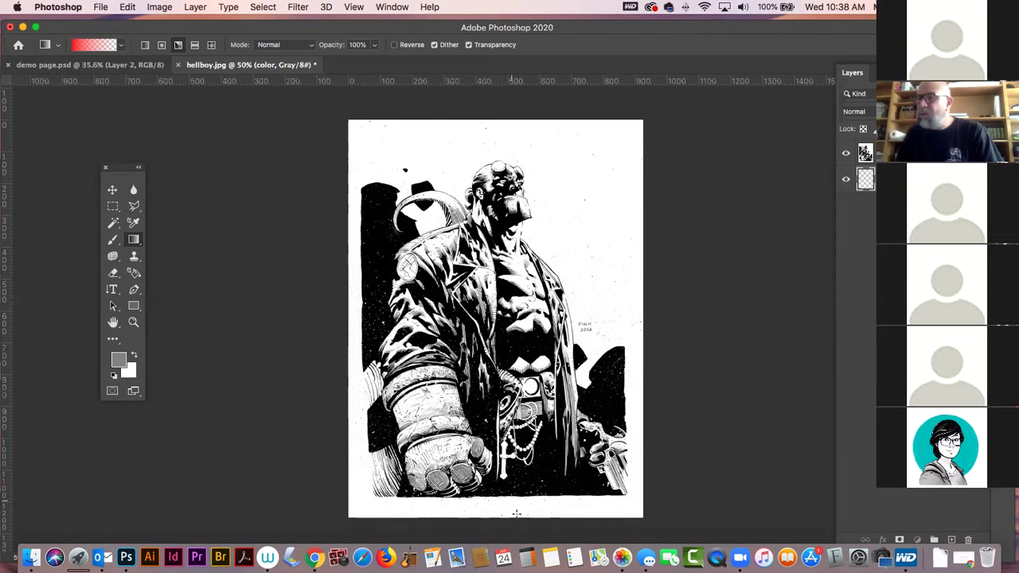
key("super+z")
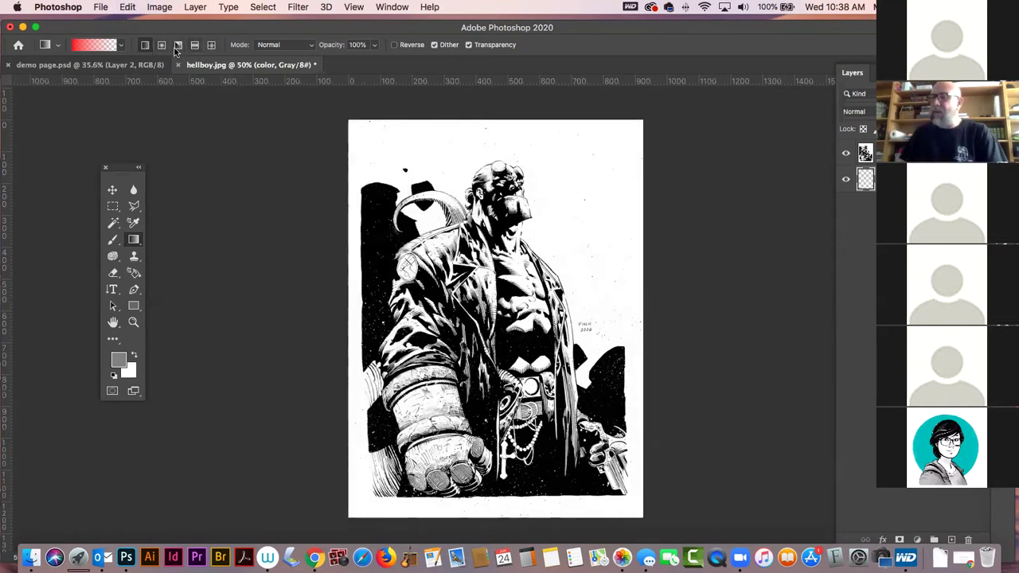
- Hide the ink drawing layer and create a new Tabloid document, 11 x 17 in at 300 ppi
left_click(846, 154)
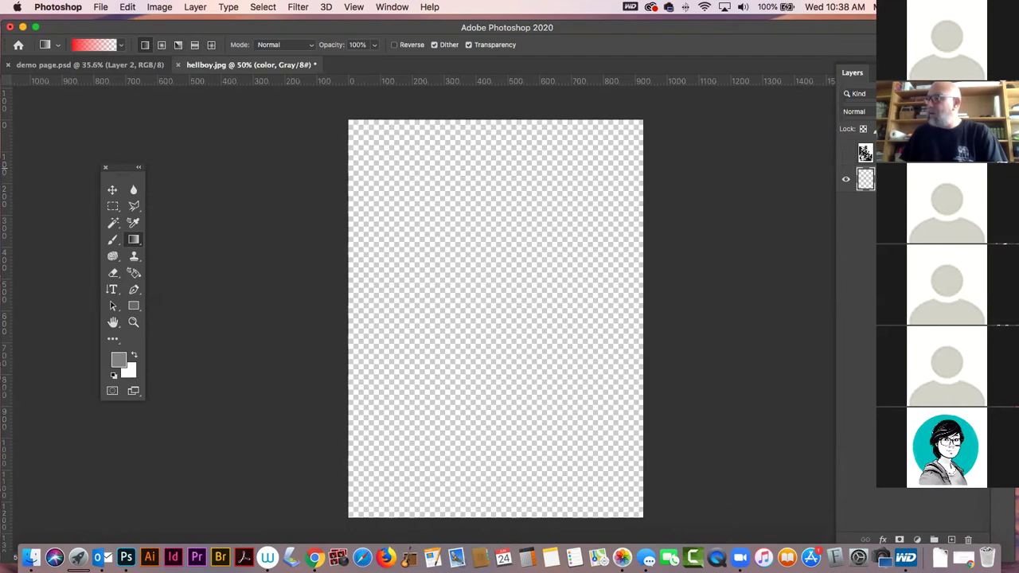
left_click(104, 6)
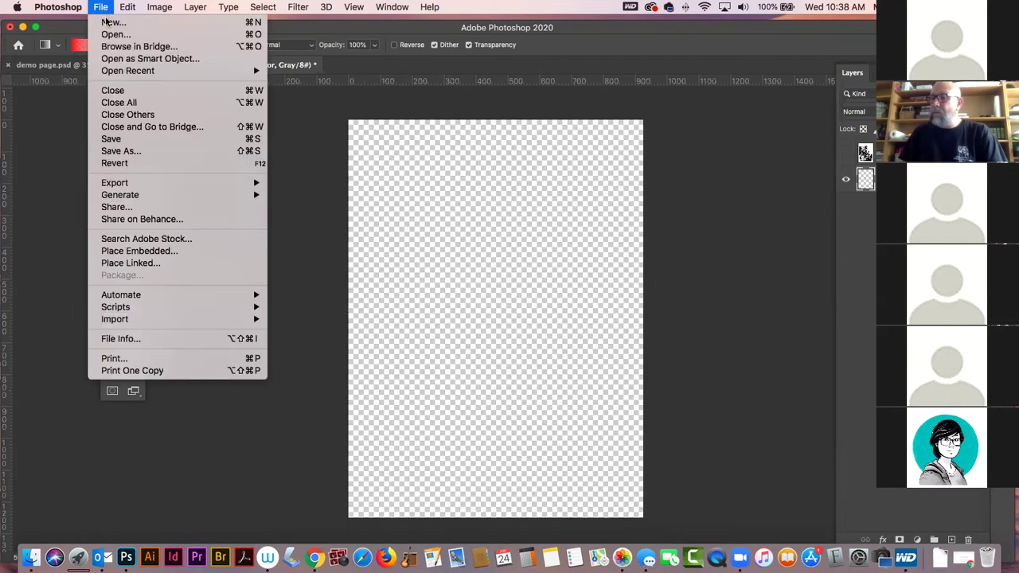
left_click(113, 22)
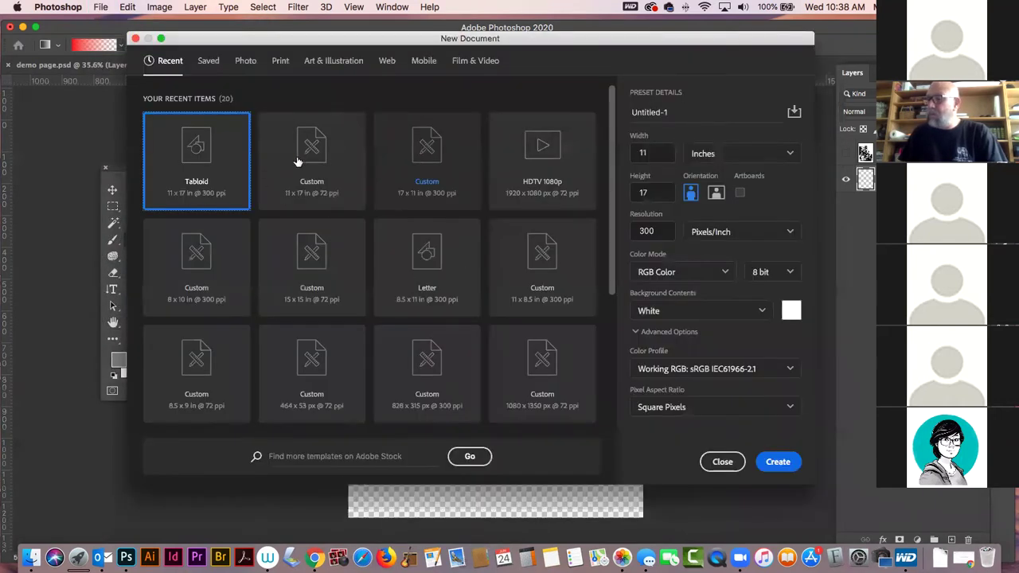
double_click(199, 159)
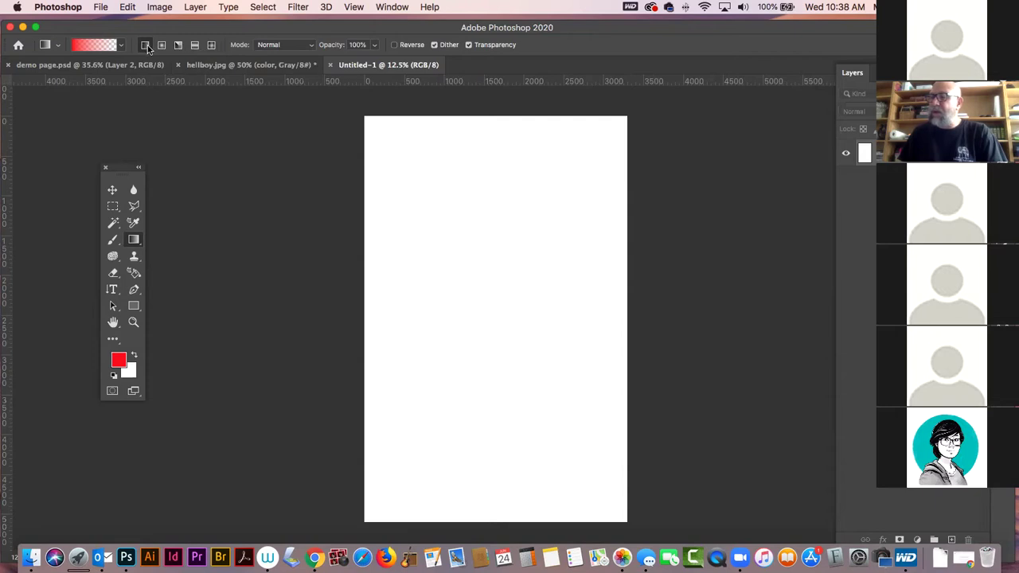
- Try a red linear gradient and a red radial gradient from the top to the bottom of the blank page, undoing each
left_click_drag(471, 107, 466, 492)
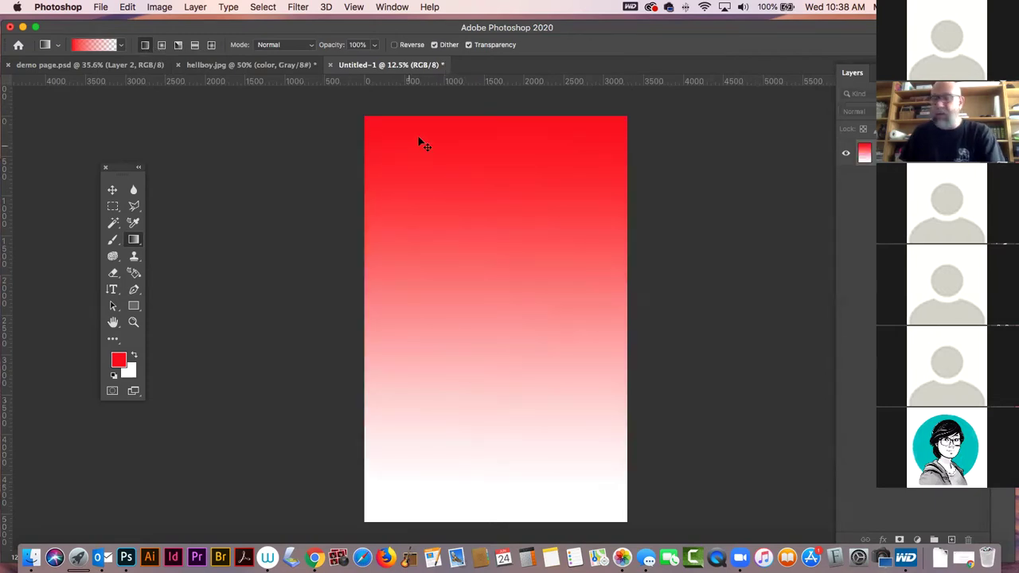
key("super+z")
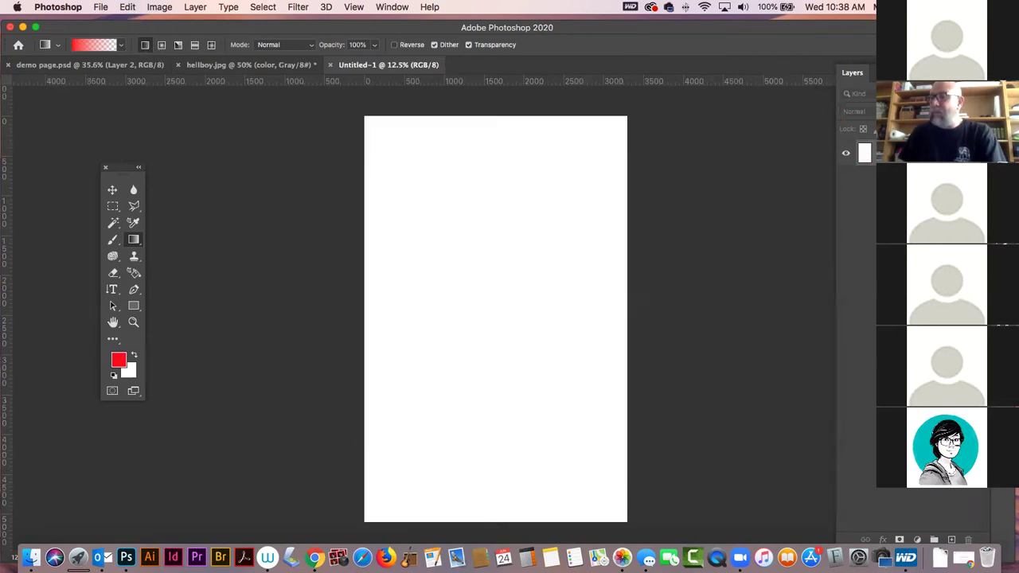
left_click(162, 46)
left_click_drag(497, 109, 478, 534)
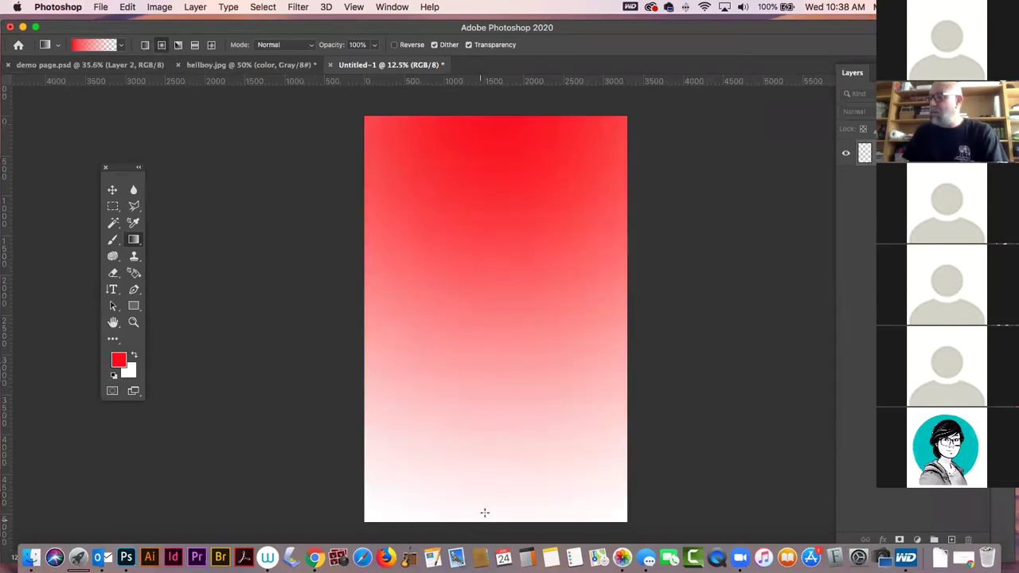
key("super+z")
- Draw a red angle gradient from the middle of the blank page to beyond its lower-right corner
left_click(179, 45)
left_click_drag(492, 300, 640, 514)
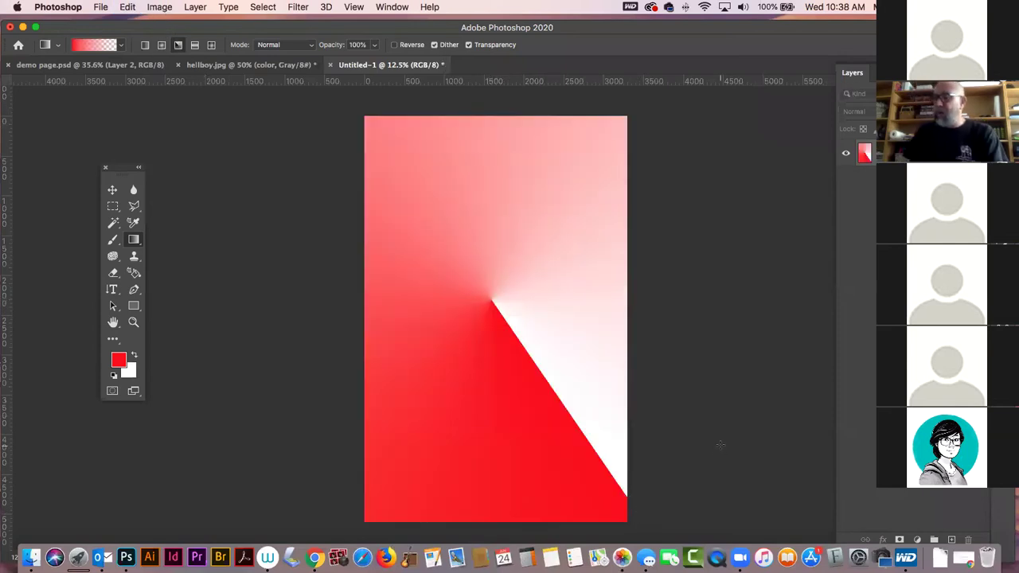
- Undo the angle gradient, then try red reflected gradients along the page's height and undo them
key("super+z")
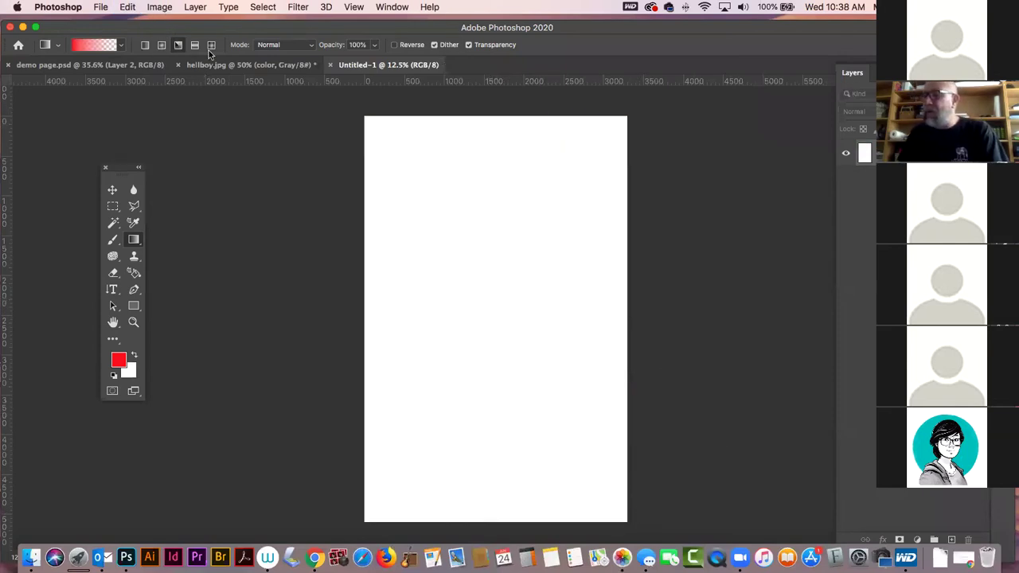
left_click(194, 44)
left_click_drag(491, 255, 475, 529)
left_click_drag(488, 358, 492, 233)
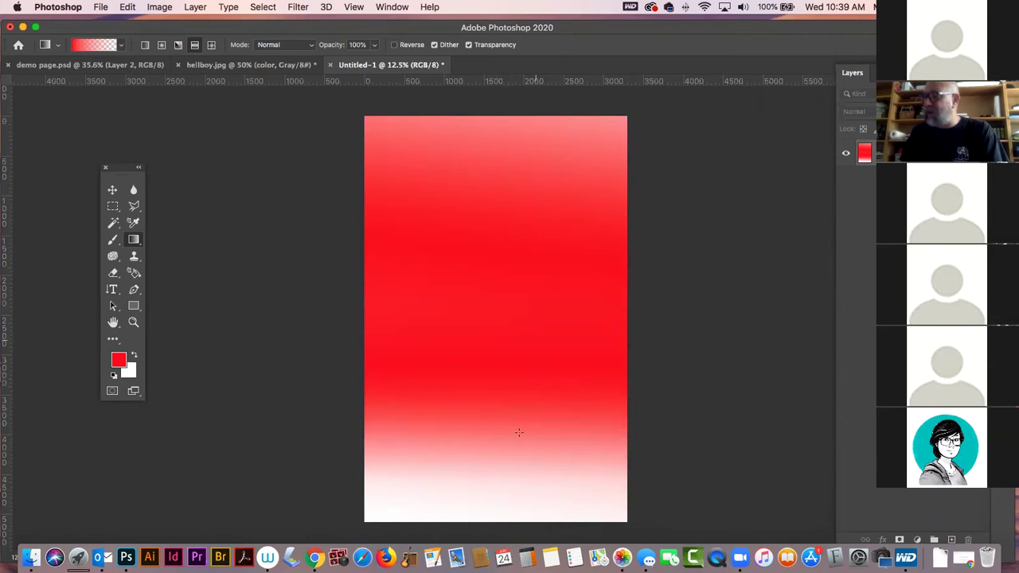
key("super+z")
key("super+z")
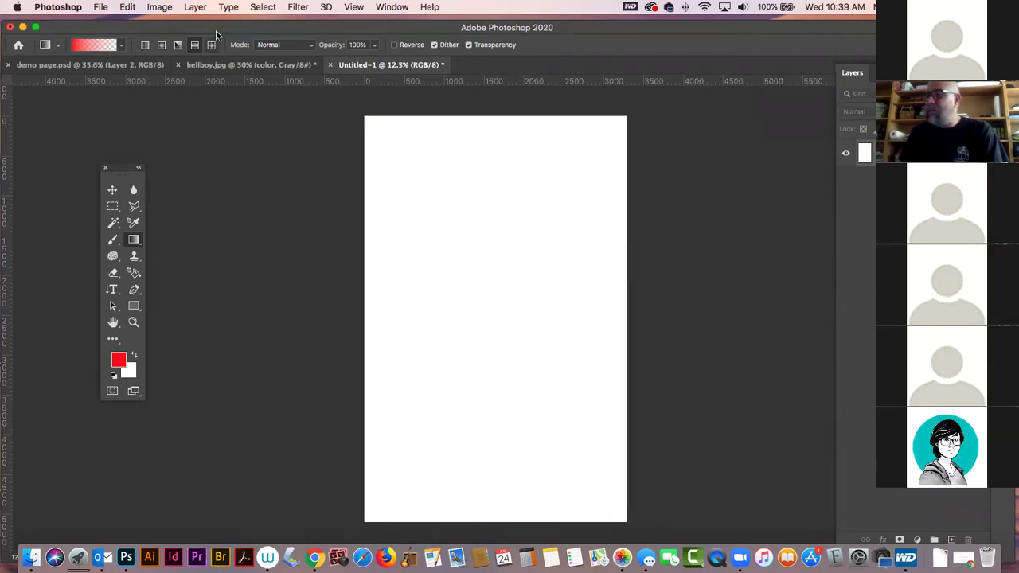
- Try a red diamond gradient from the middle of the page toward its lower-right area, then undo it
left_click(211, 44)
left_click_drag(491, 300, 564, 470)
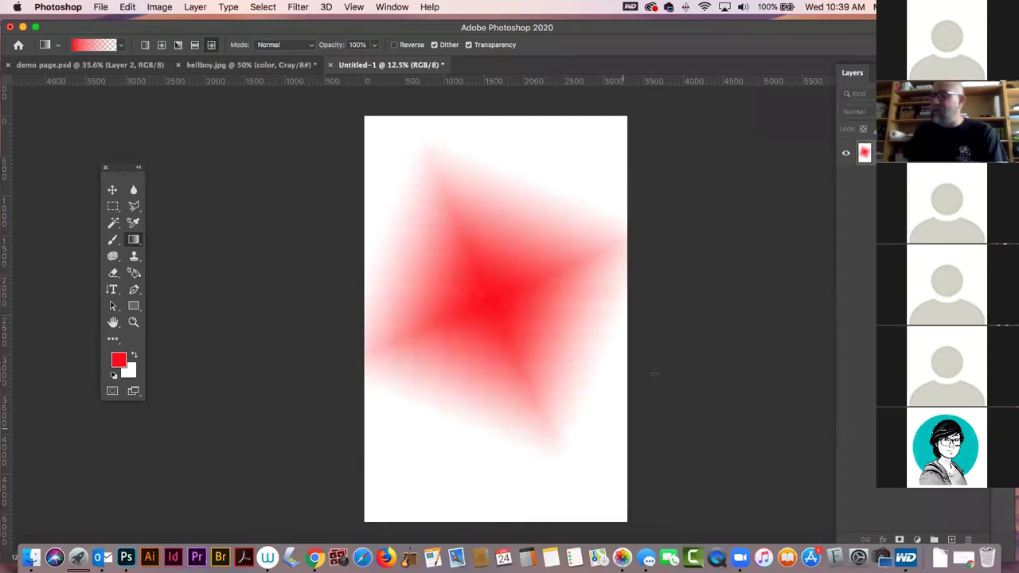
key("super+z")
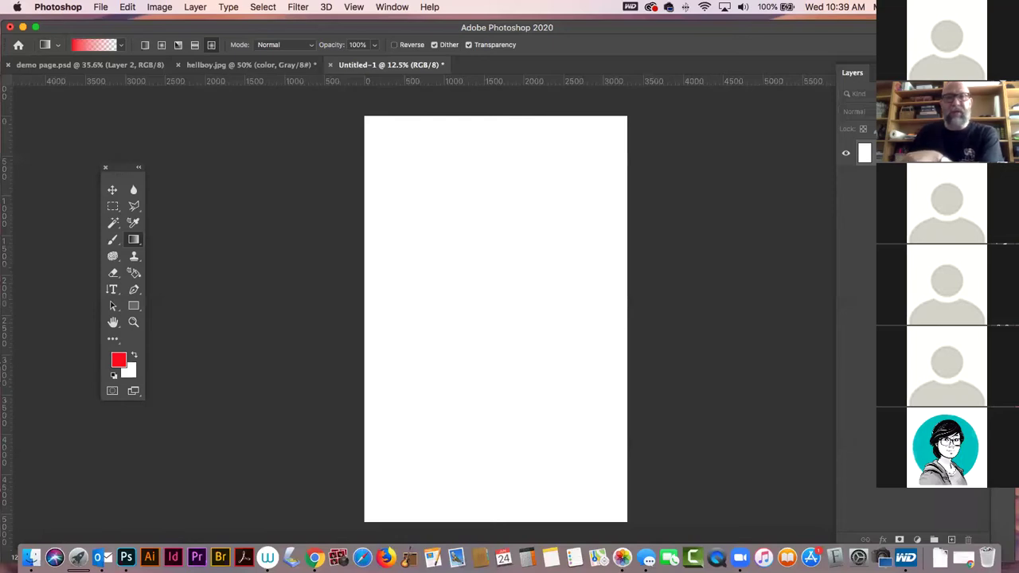
- Set the gradient style to linear and make the ink drawing layer visible again in hellboy.jpg
left_click(144, 46)
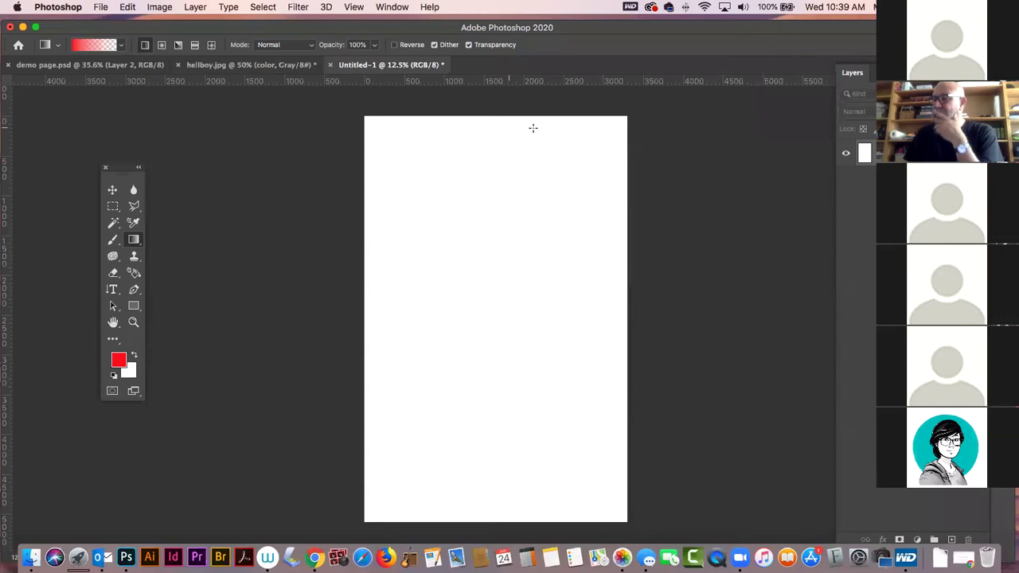
left_click(259, 65)
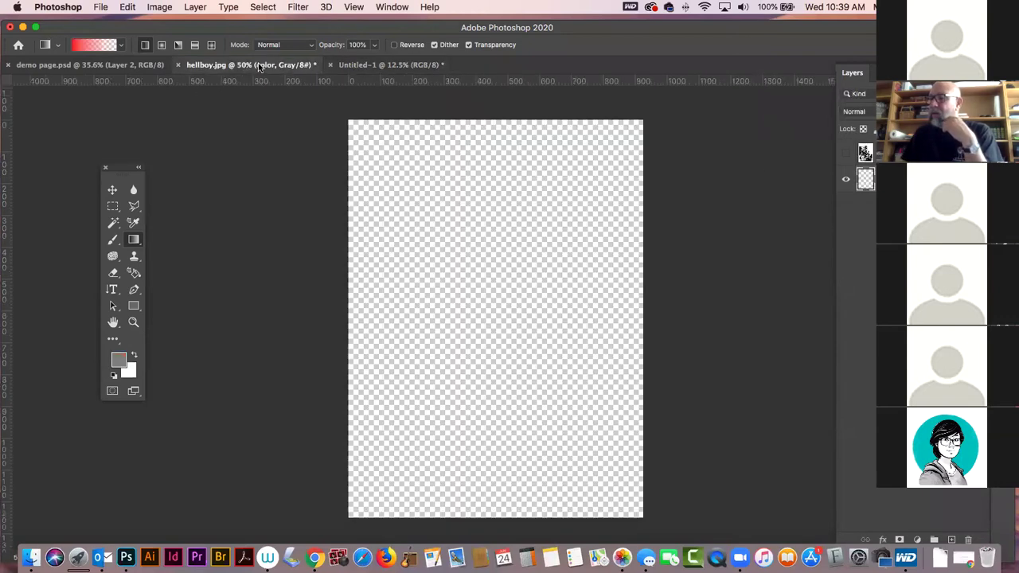
left_click(846, 153)
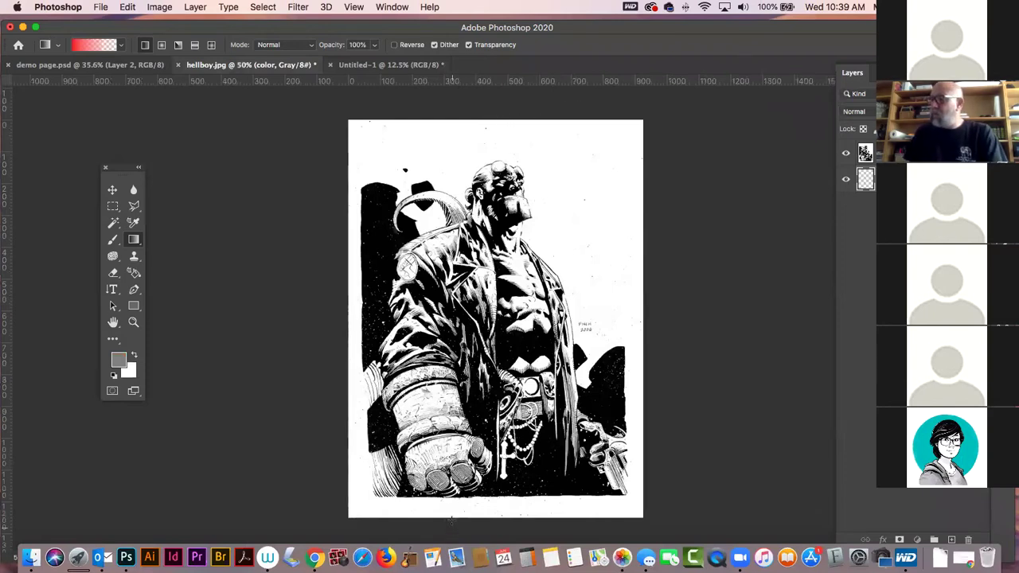
- Convert the hellboy.jpg document to RGB Color mode without merging its layers
left_click(159, 7)
mouse_move(207, 22)
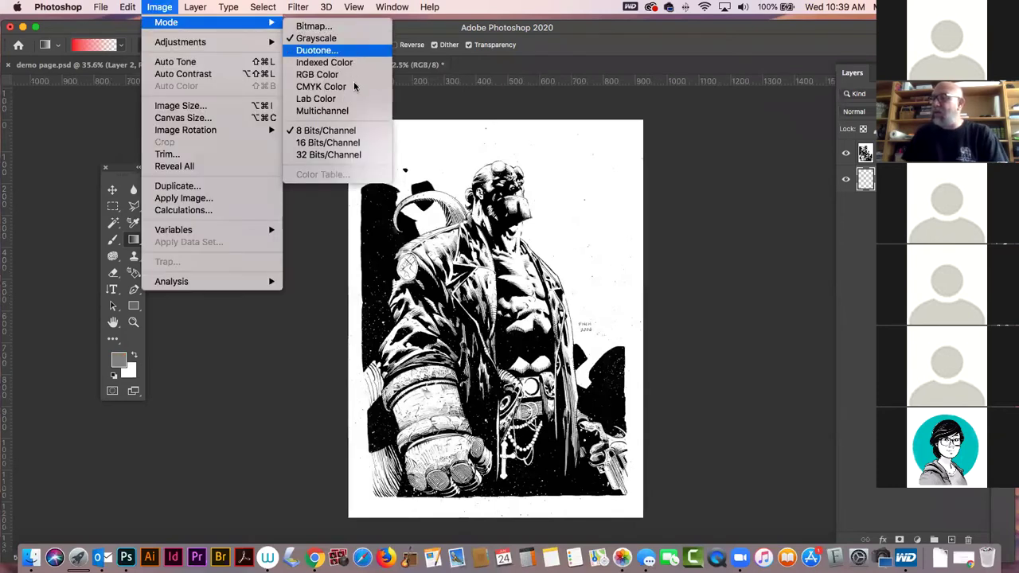
left_click(356, 76)
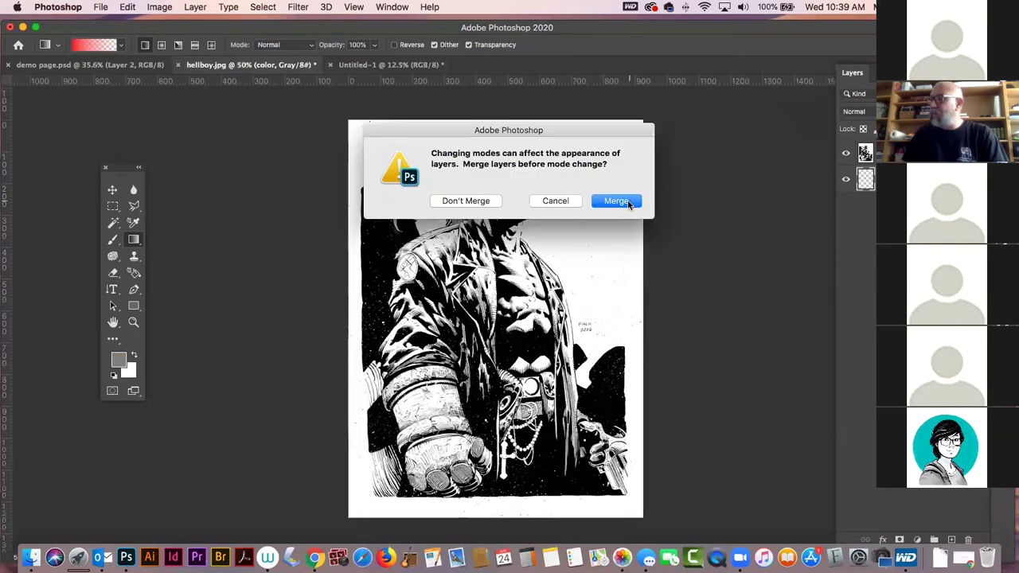
left_click(465, 200)
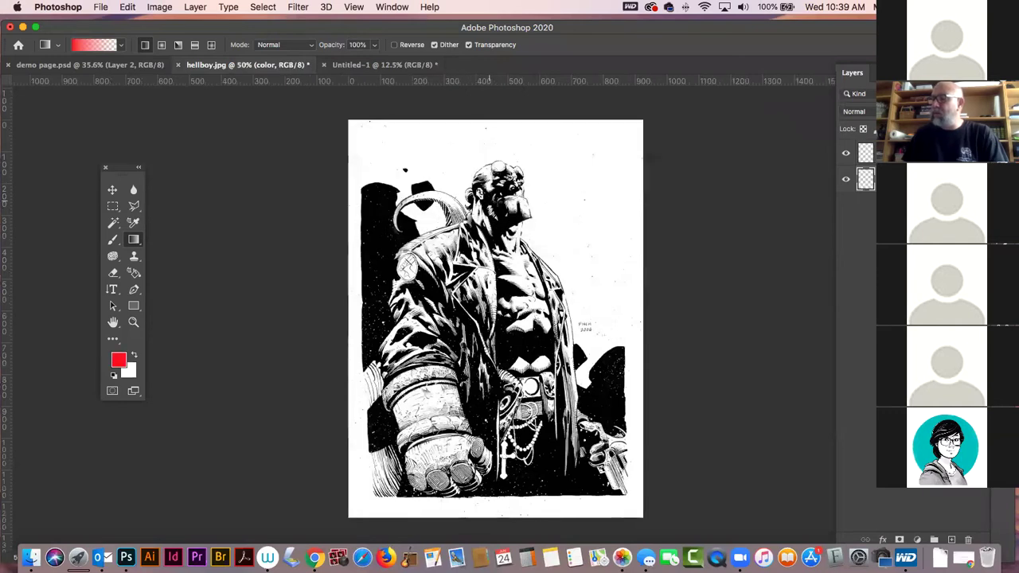
- Try a red linear gradient down the color layer, undo it, and fill the layer with solid red
left_click_drag(554, 102, 491, 540)
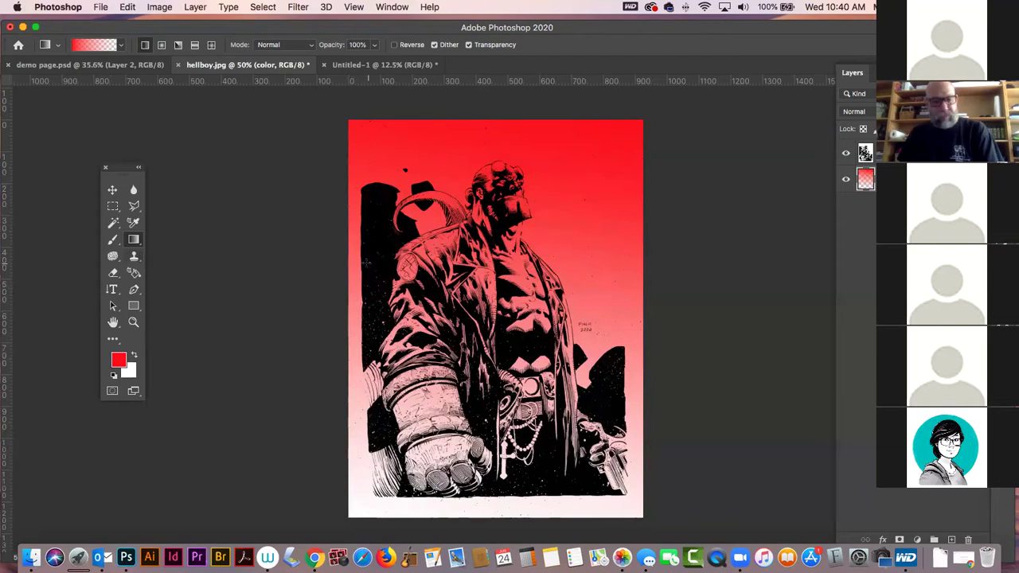
key("super+z")
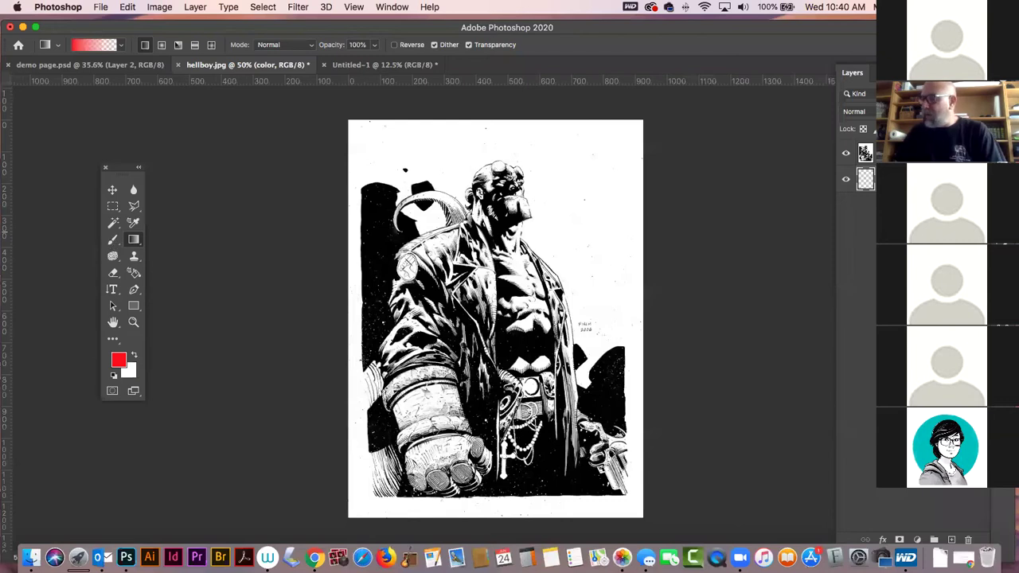
key("alt+BackSpace")
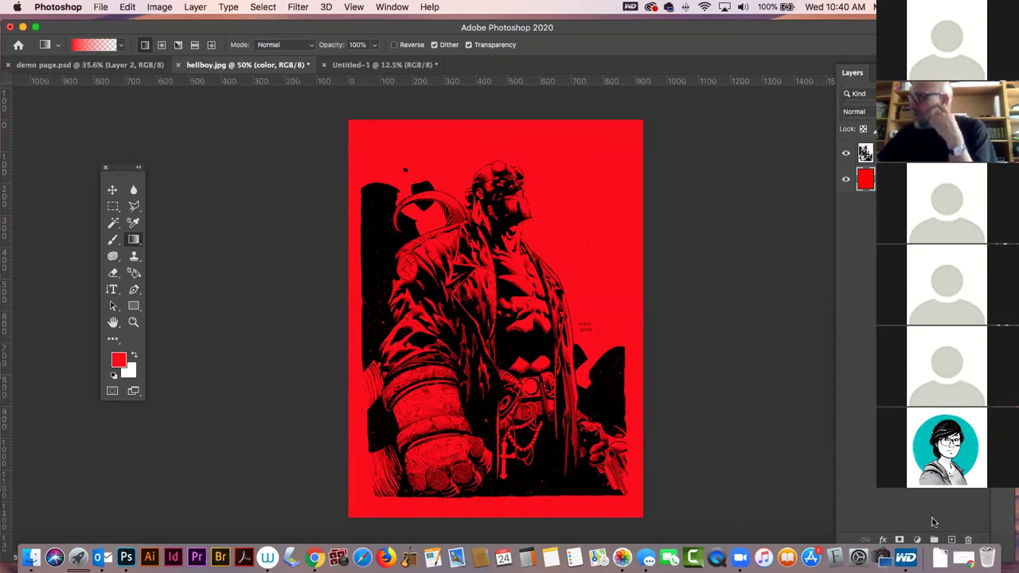
- Add a layer named color 2 between the ink and color layers, deleting the surplus Layer 2
left_click(952, 538)
left_click(952, 538)
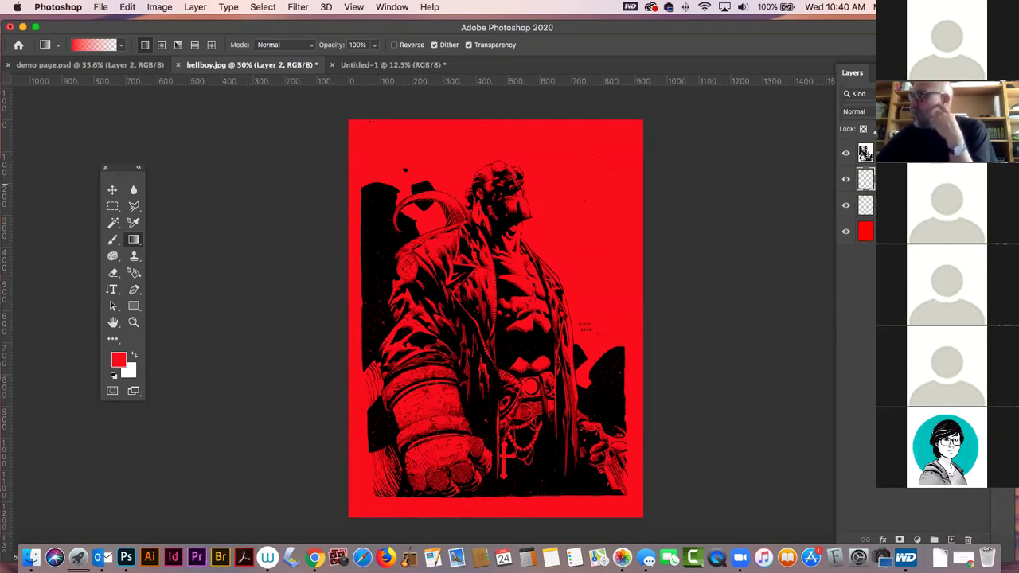
left_click(968, 539)
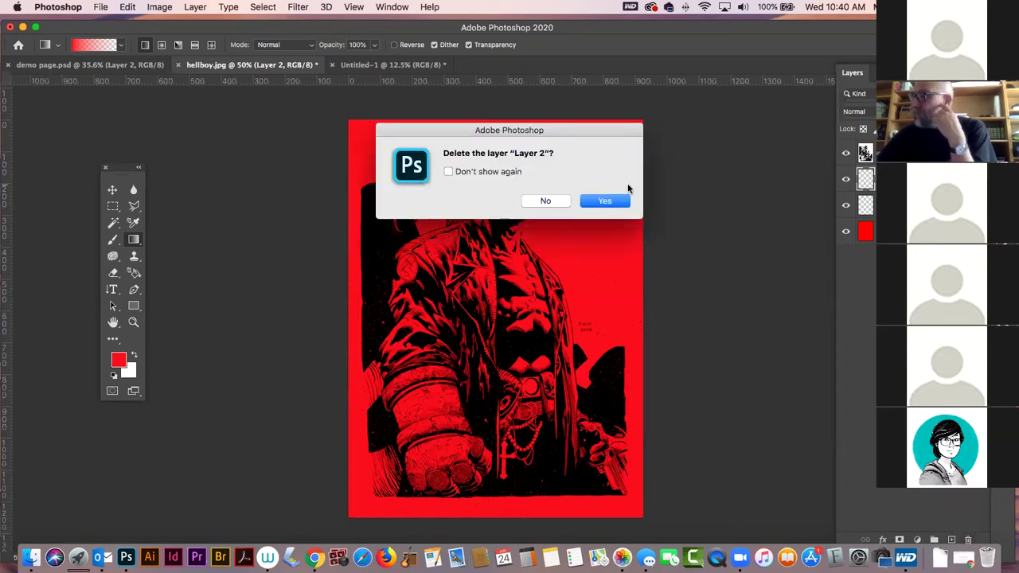
left_click(605, 203)
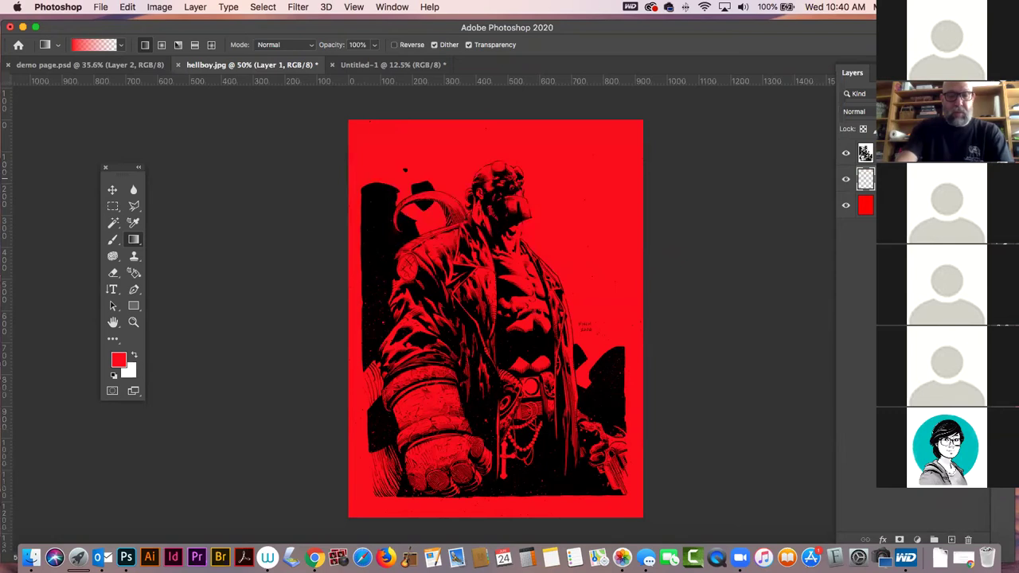
key("Return")
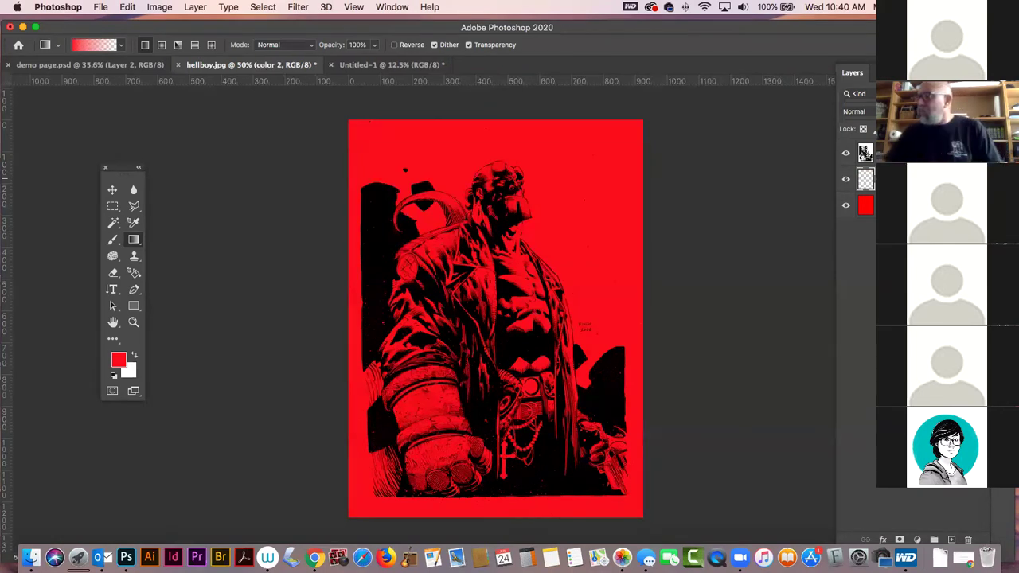
- Switch to the Brush tool and enlarge the brush to 125 px
left_click(113, 239)
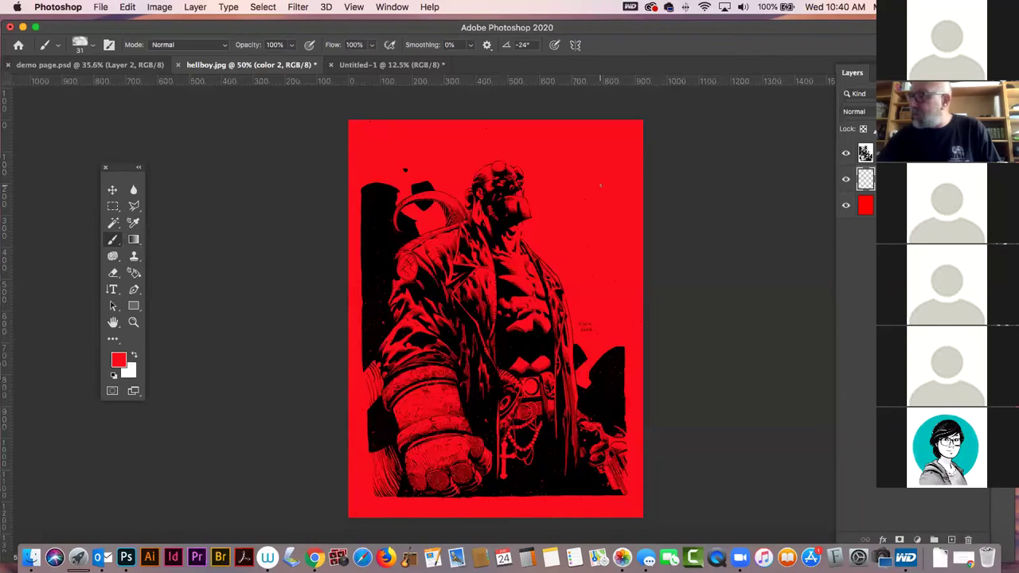
key("bracketright")
key("bracketright")
key("bracketright")
key("bracketright")
key("bracketright")
key("bracketright")
key("bracketright")
key("bracketright")
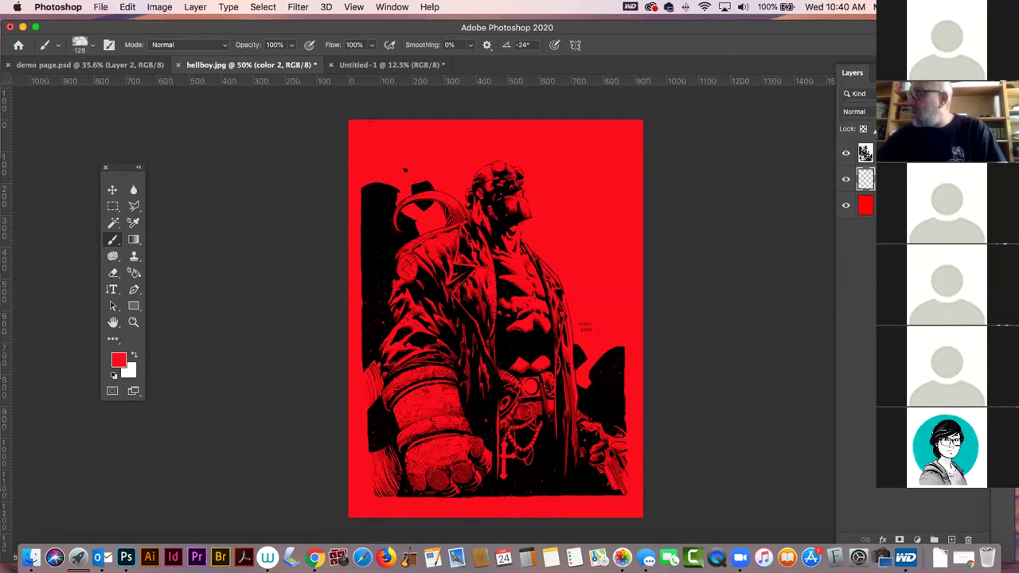
- Set the foreground color to the medium violet-blue from the recent swatches
left_click(885, 102)
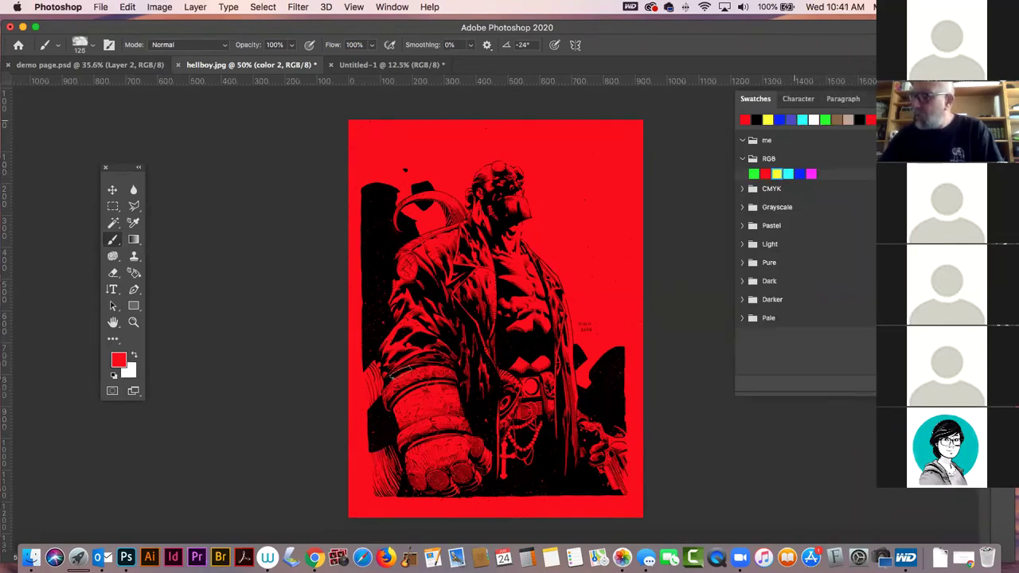
left_click(792, 121)
key("alt+BackSpace")
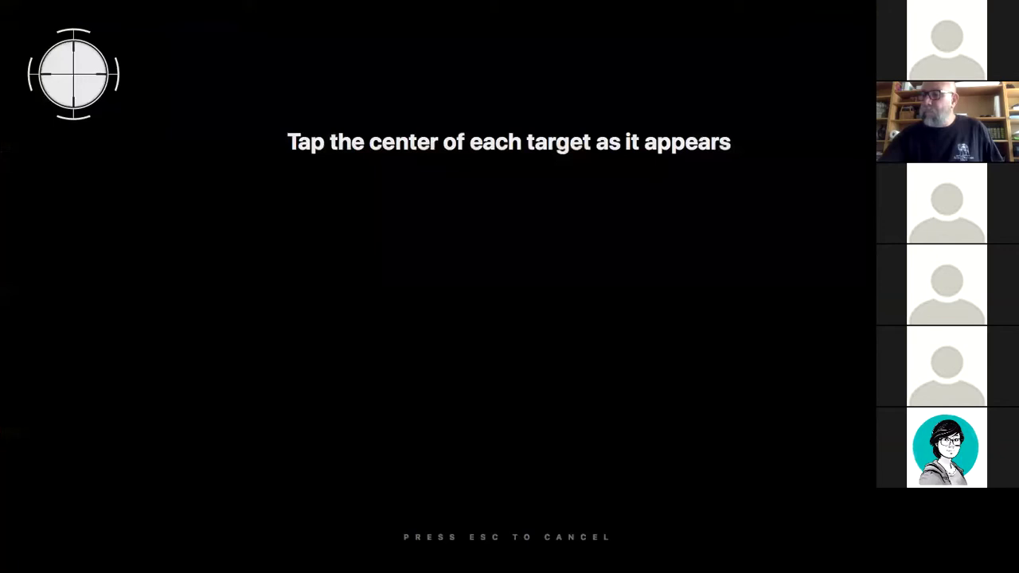
- Calibrate the pen display using the on-screen targets and accept the calibration
left_click(73, 73)
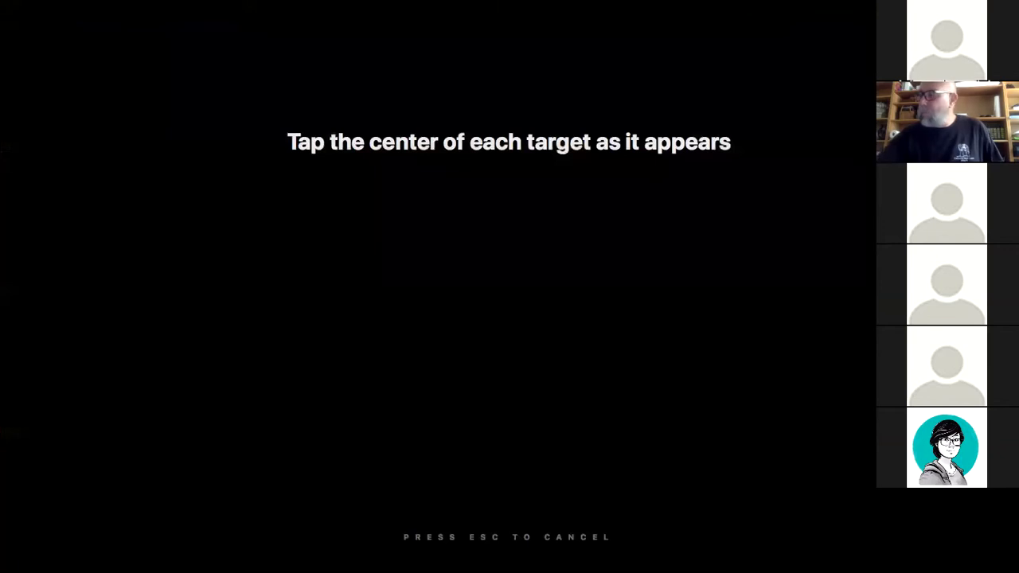
left_click(74, 499)
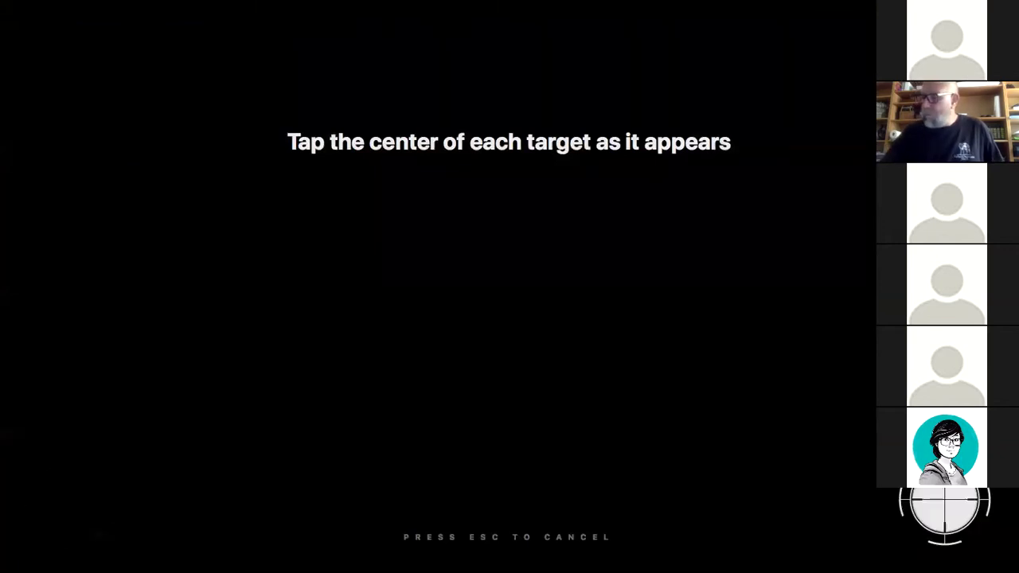
left_click(944, 508)
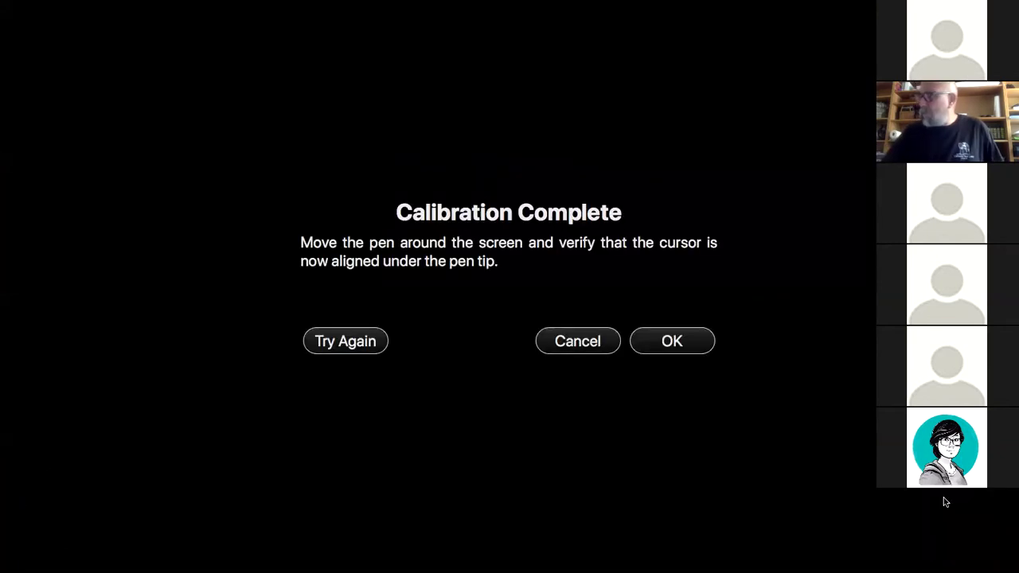
left_click(651, 347)
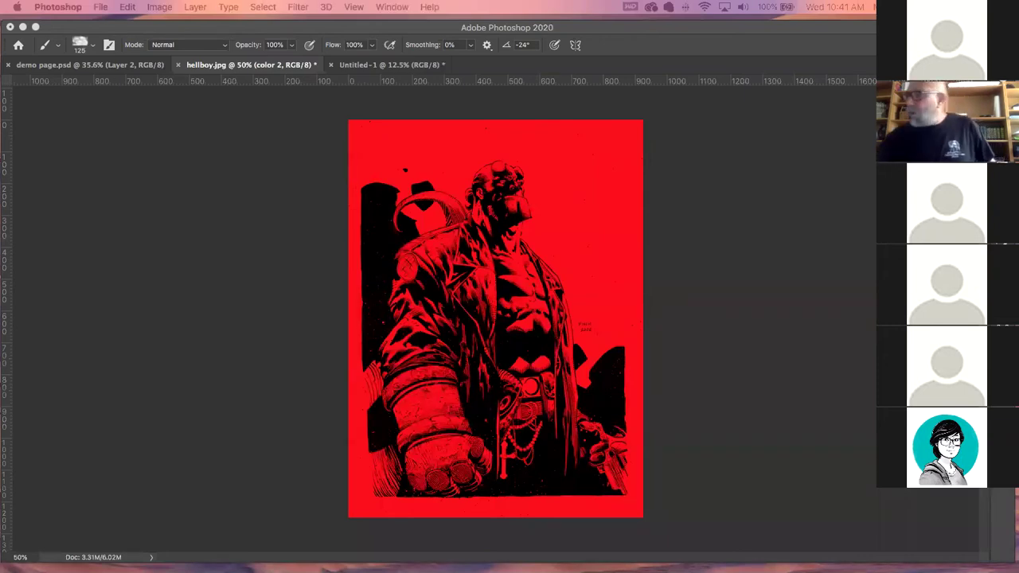
- Show the hidden panels again and choose the Pencil Sketch 2 brush at 15 px from MY FAVES
key("Tab")
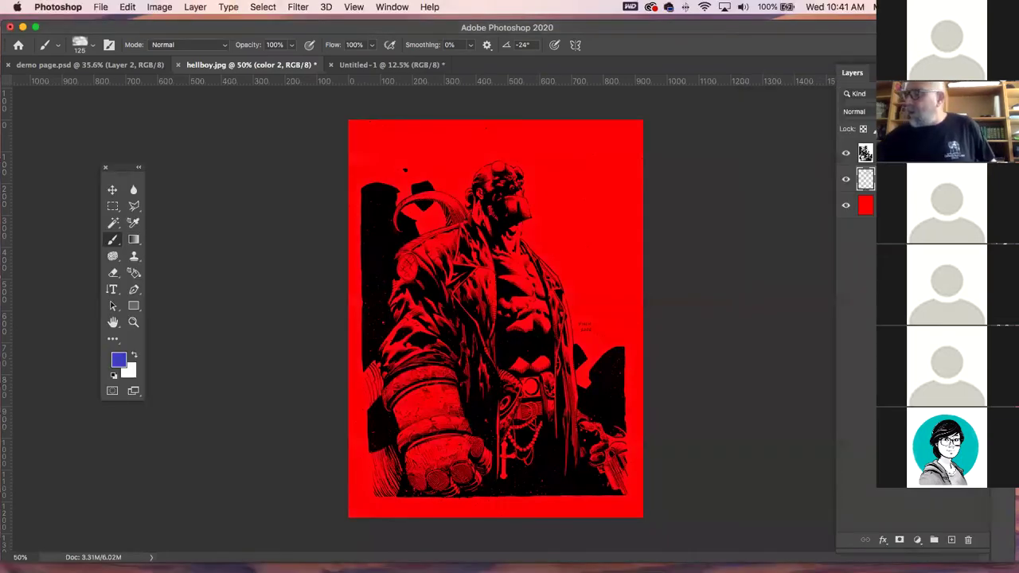
left_click(92, 48)
left_click(98, 187)
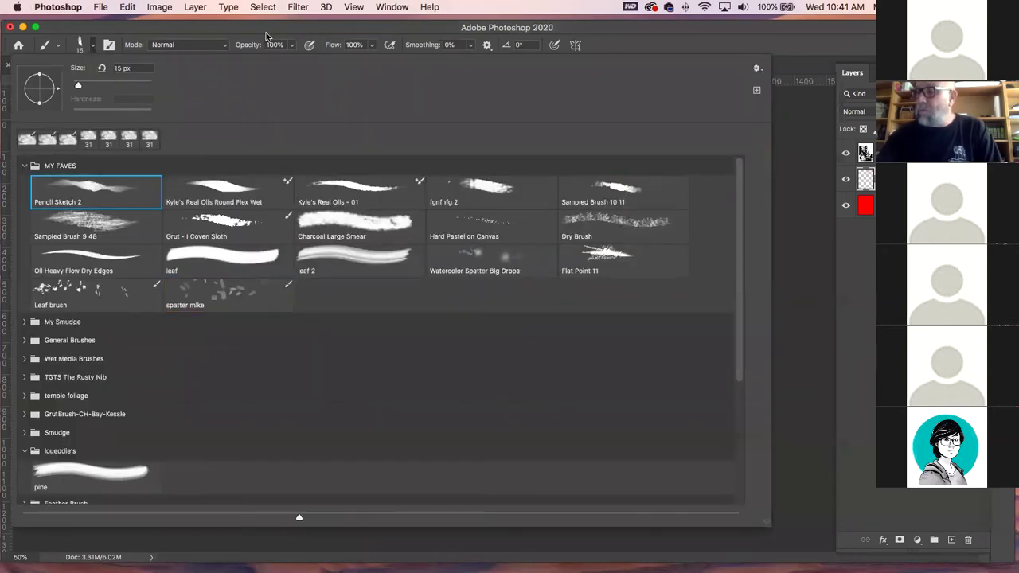
left_click(215, 35)
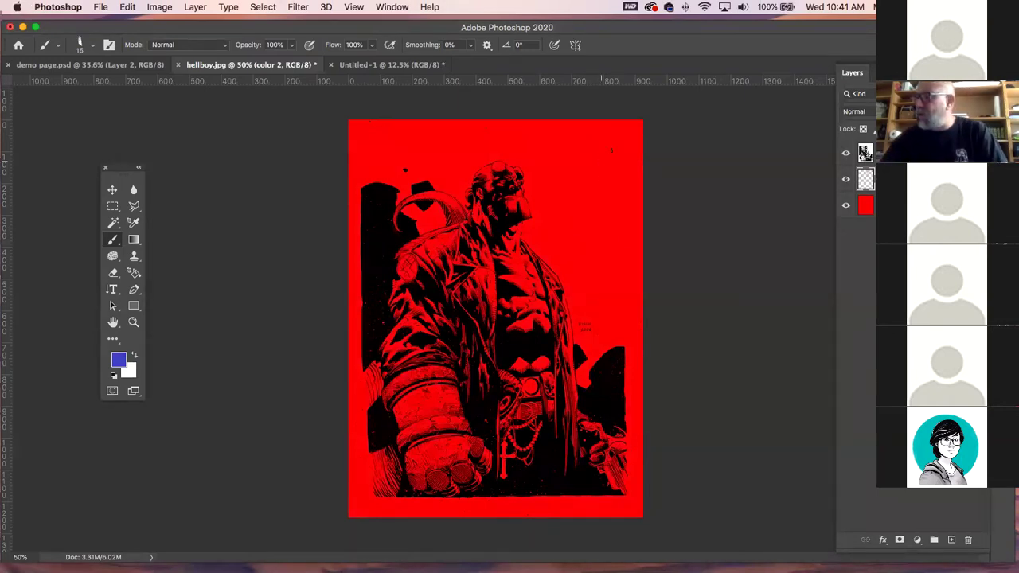
- Sketch blue light-direction marks pointing at the figure's face and chest from the upper right, then clear them from color 2
mouse_move(566, 215)
left_mouse_down()
mouse_move(549, 231)
mouse_move(545, 264)
left_mouse_up()
left_click_drag(549, 185, 513, 197)
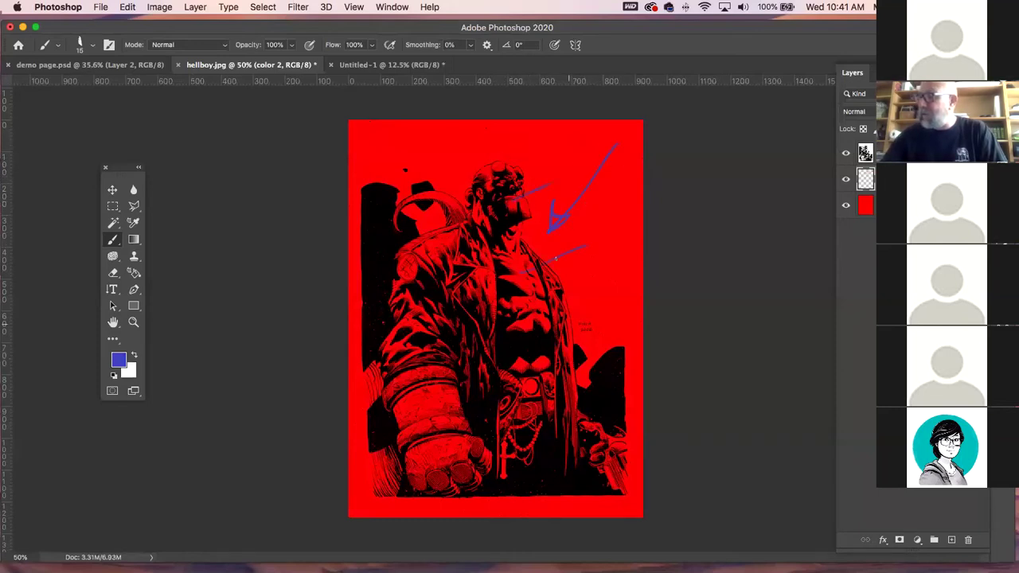
key("super+a")
key("Delete")
- Paint blue shading on color 2 with a 70 px brush over the lower-left background and the left side of the figure's arm, coat and head
key("bracketright")
key("bracketright")
key("bracketright")
key("bracketright")
key("bracketright")
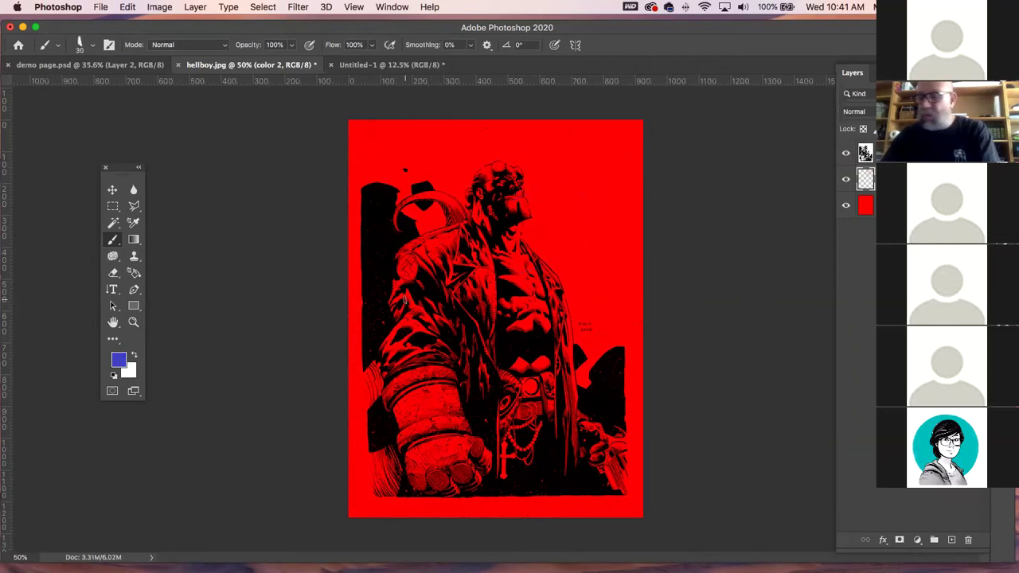
key("bracketright")
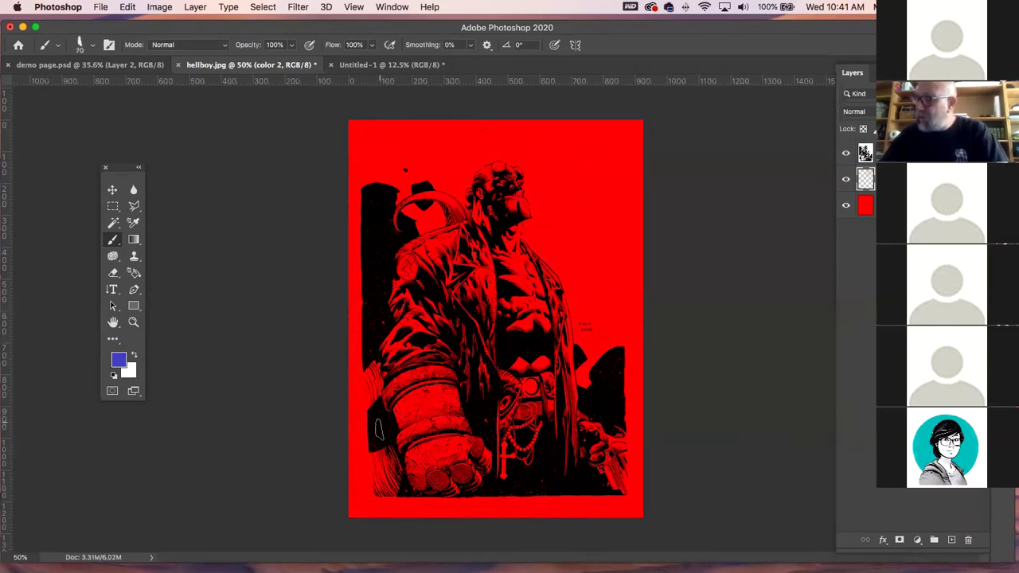
left_click_drag(379, 496, 364, 506)
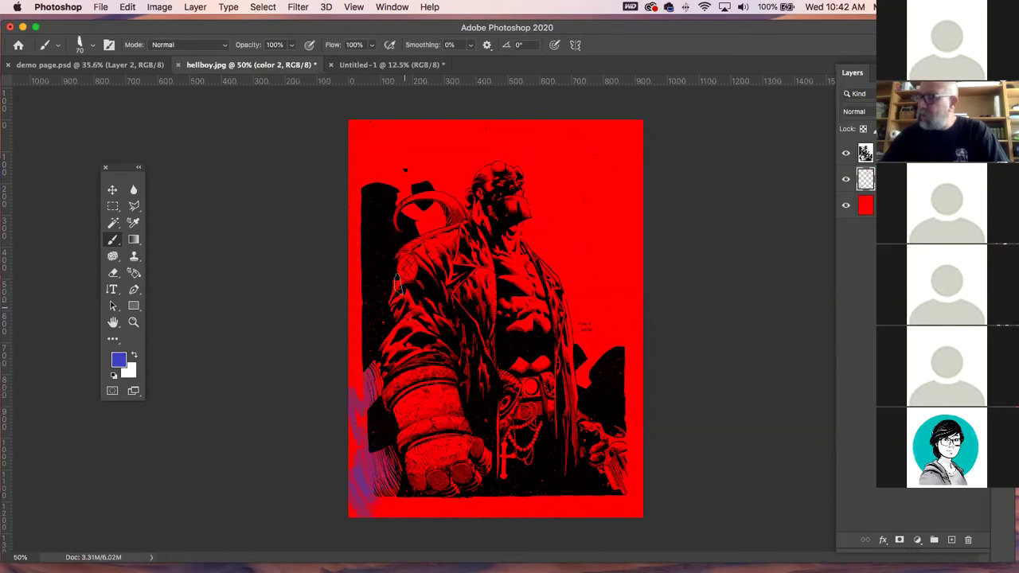
mouse_move(402, 271)
left_mouse_down()
mouse_move(390, 262)
mouse_move(427, 242)
left_mouse_up()
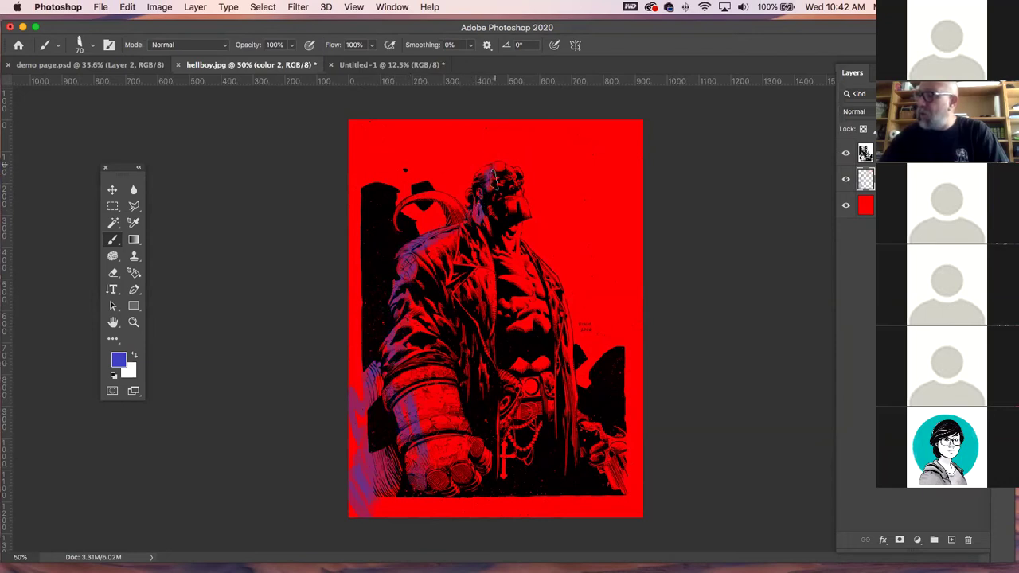
- Choose a lighter blue as the foreground colour and paint highlights over the blue shading on the figure's shoulder and sleeve
left_click(119, 358)
left_click(445, 265)
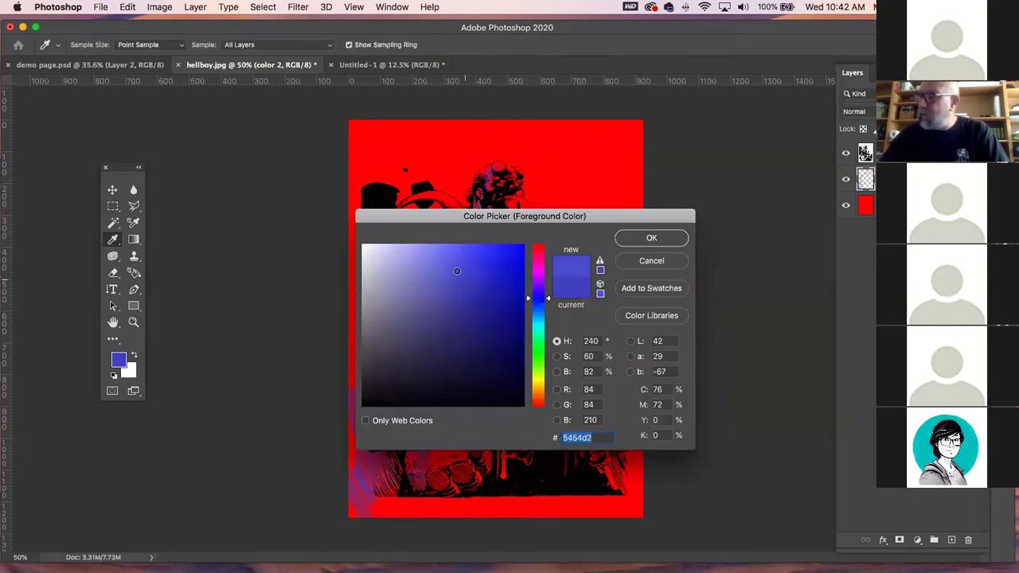
left_click(628, 238)
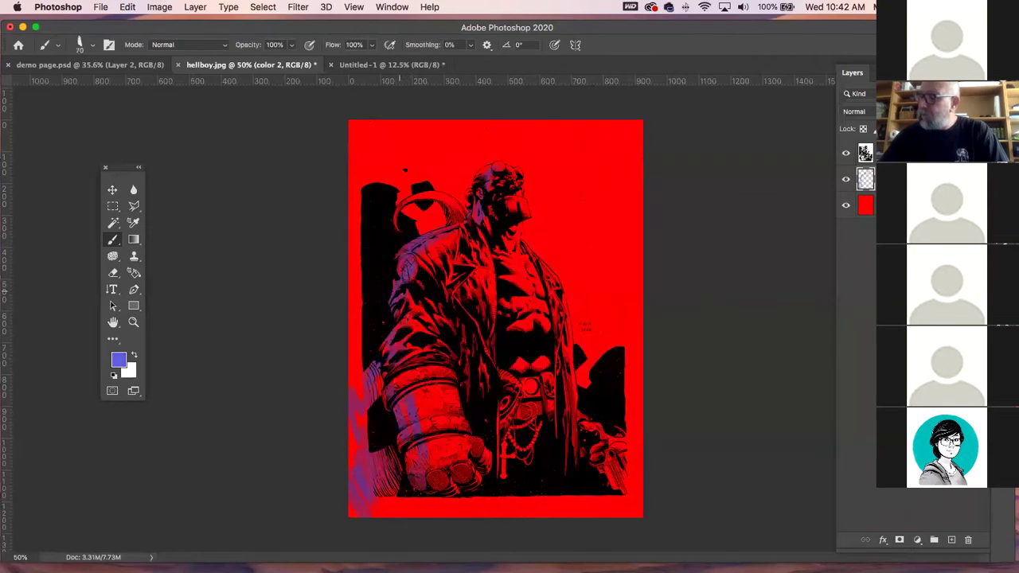
mouse_move(396, 347)
left_mouse_down()
mouse_move(392, 338)
mouse_move(395, 350)
mouse_move(370, 378)
left_mouse_up()
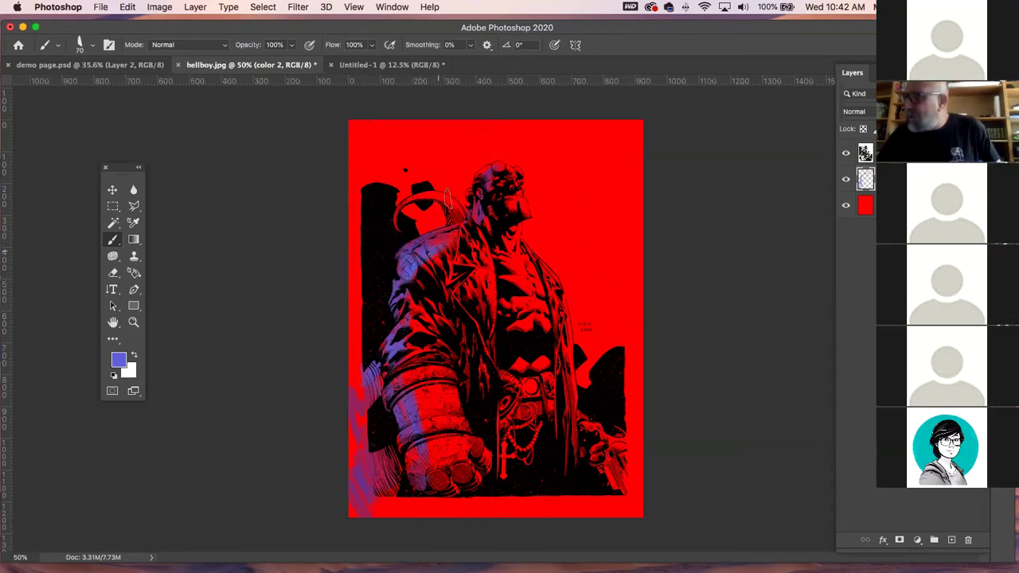
- Reduce the brush to 20 px and add finer blue accents to the tail and the coat folds
key("bracketleft")
key("bracketleft")
key("bracketleft")
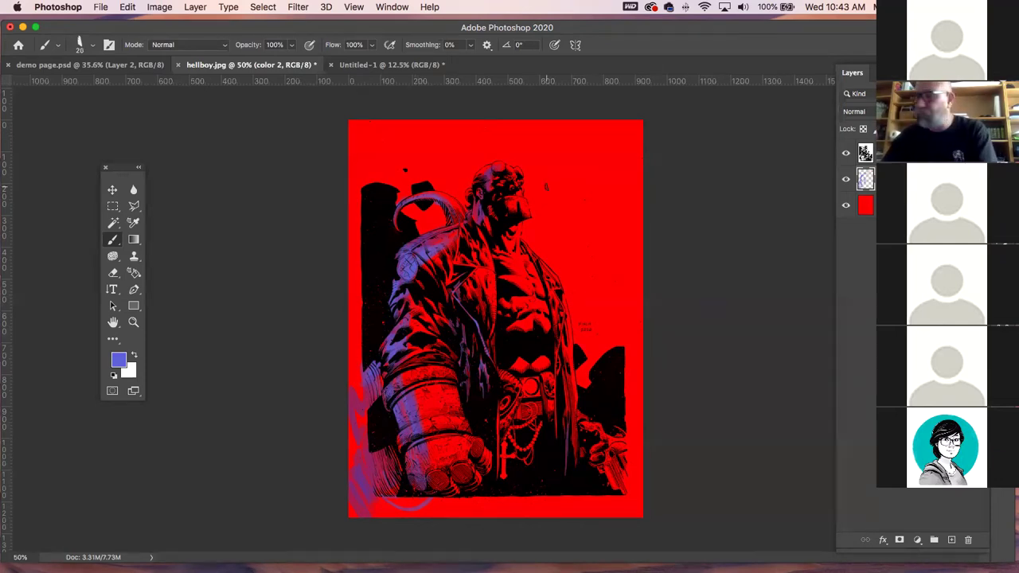
- Paint orange (#ff7200) with an 80 px brush over the upper-right background beside the figure's head and chest
key("bracketright")
key("bracketright")
key("bracketright")
key("bracketright")
key("bracketright")
key("bracketright")
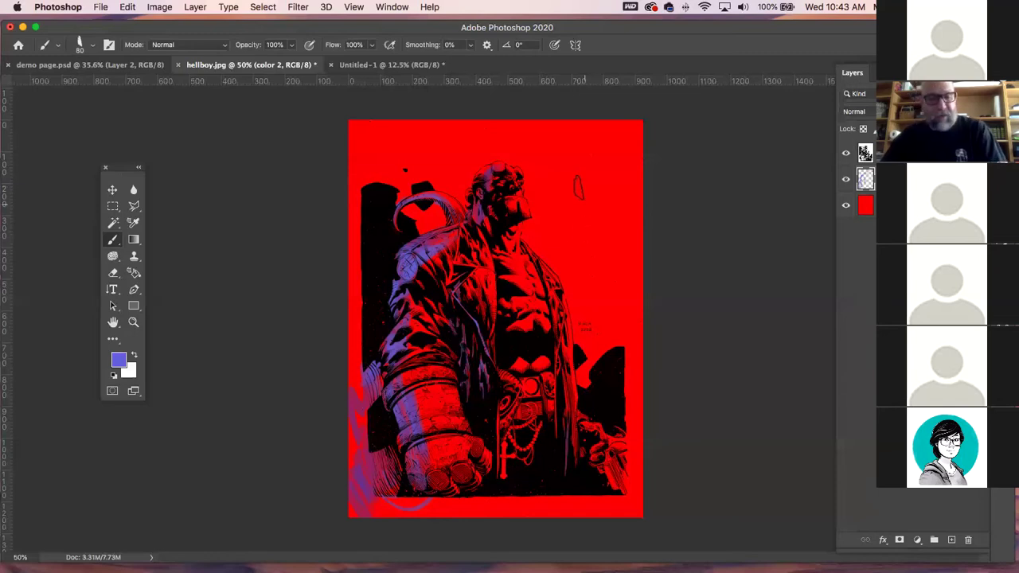
key("i")
left_click(385, 259)
left_click(121, 359)
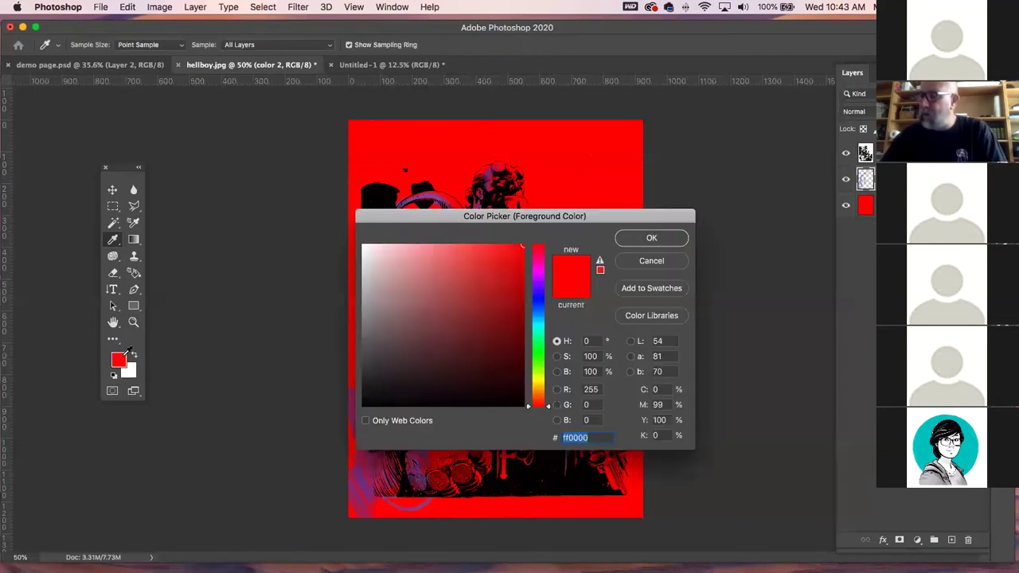
left_click_drag(548, 406, 547, 393)
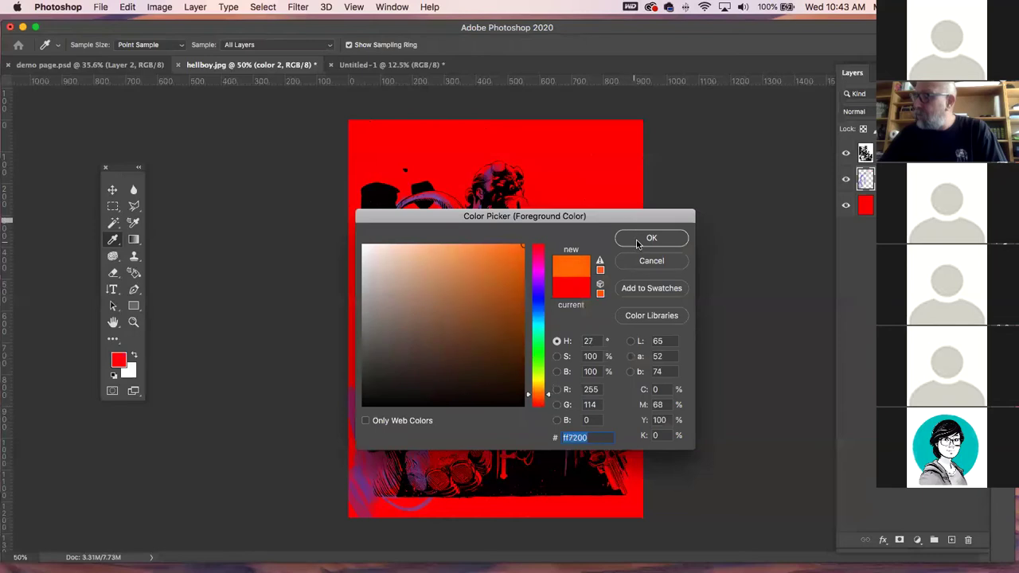
left_click(651, 238)
key("b")
mouse_move(598, 166)
left_mouse_down()
mouse_move(633, 119)
mouse_move(621, 158)
mouse_move(583, 171)
mouse_move(577, 141)
mouse_move(560, 182)
mouse_move(563, 235)
mouse_move(582, 217)
mouse_move(593, 256)
mouse_move(611, 211)
mouse_move(623, 213)
mouse_move(558, 241)
mouse_move(577, 262)
mouse_move(533, 239)
mouse_move(594, 262)
left_mouse_up()
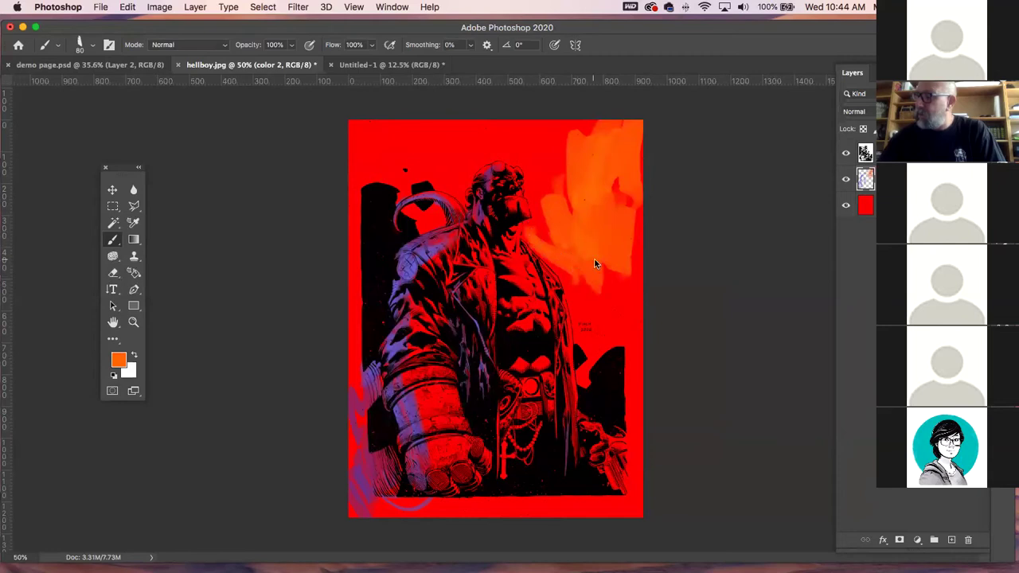
- Try Charcoal Large Smear brush strokes at 36 px on the orange background, undoing each attempt
right_click(594, 263)
key("Return")
mouse_move(599, 300)
left_mouse_down()
mouse_move(609, 256)
mouse_move(622, 274)
mouse_move(618, 268)
left_mouse_up()
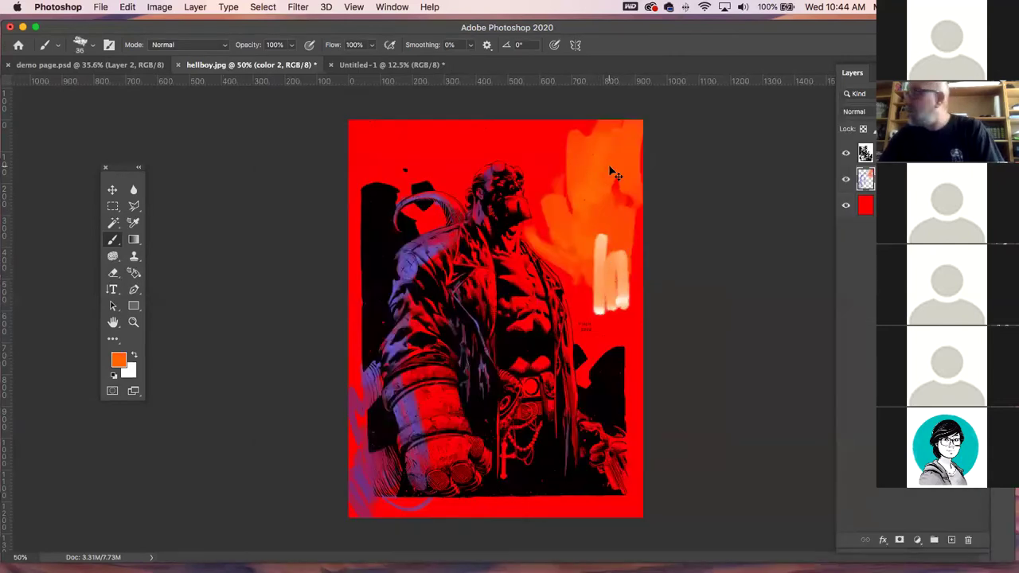
key("super+z")
key("super+z")
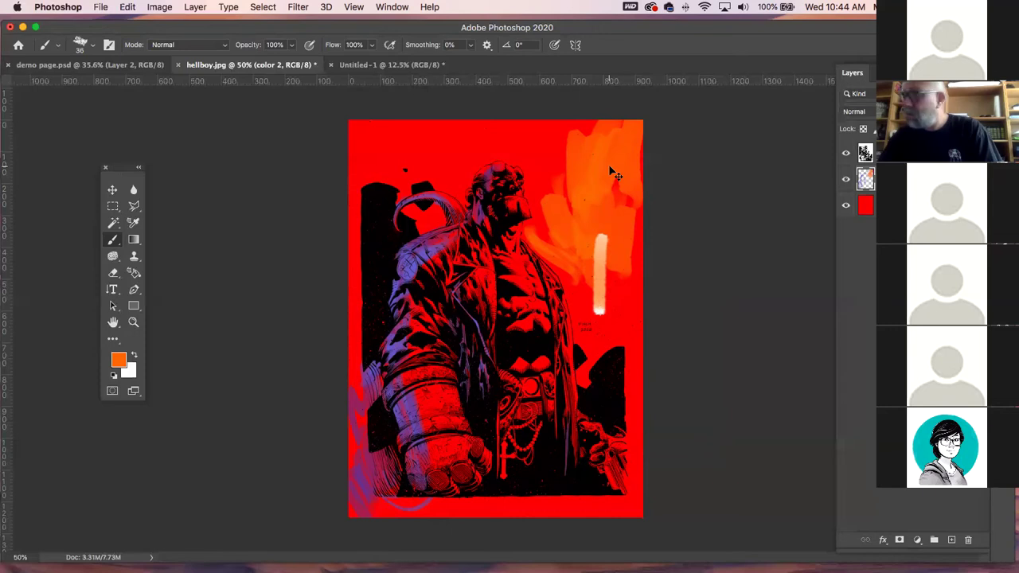
key("super+z")
left_click_drag(597, 309, 618, 260)
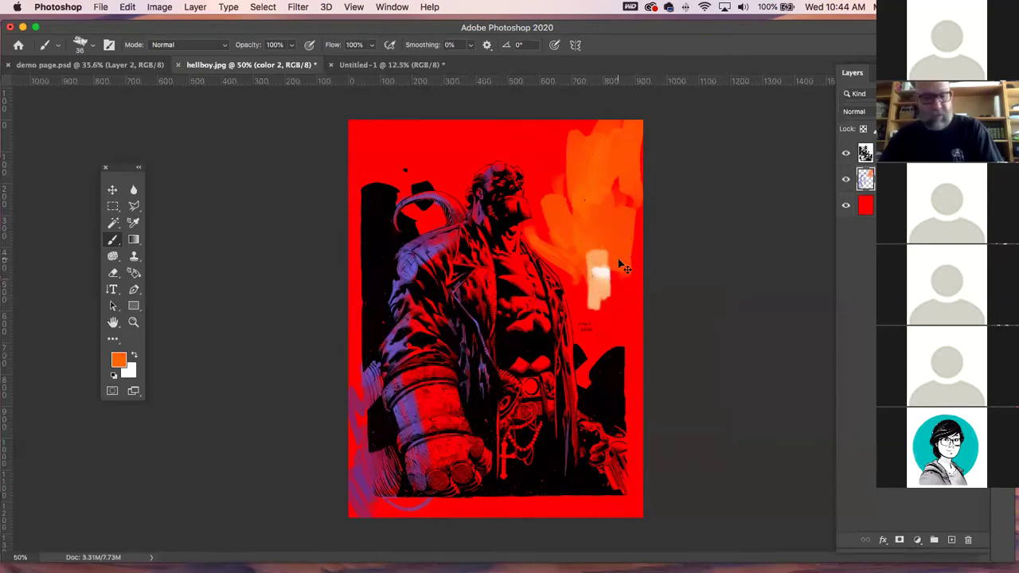
key("super+z")
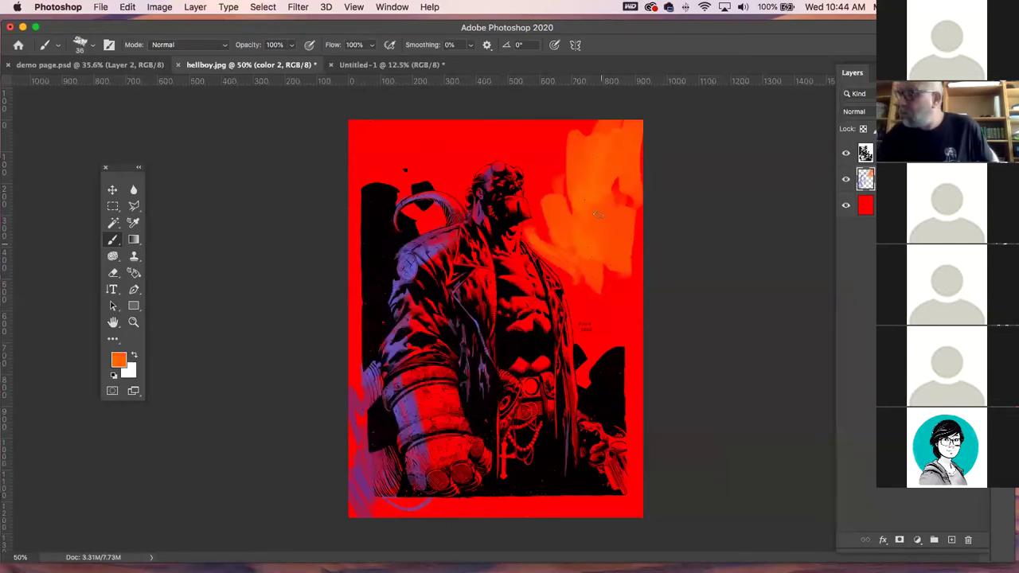
left_click_drag(600, 205, 605, 280)
key("super+z")
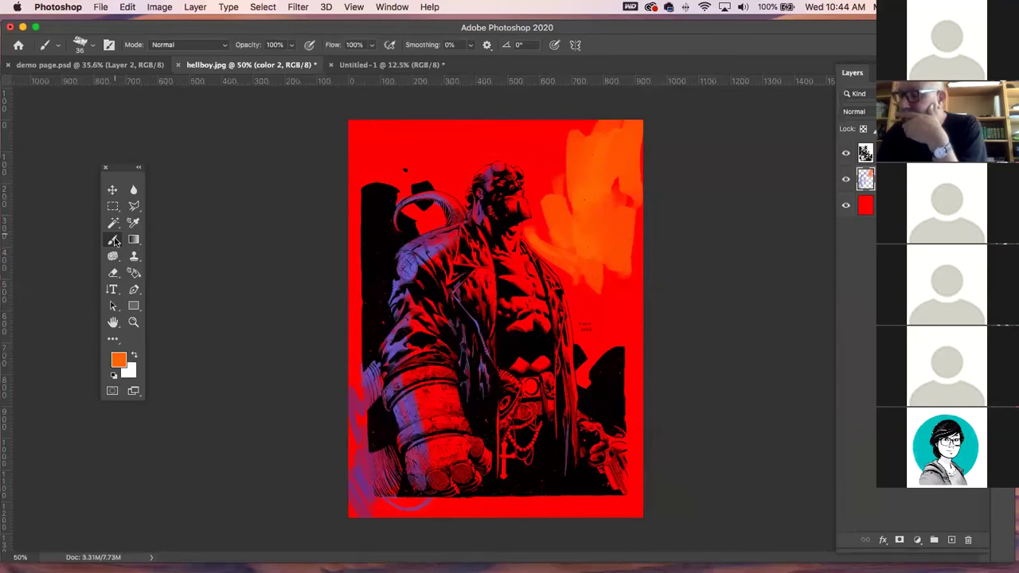
- Extend the orange further down the right-hand background using the Pencil Sketch 2 brush from MY FAVES at 60 px
left_click(92, 46)
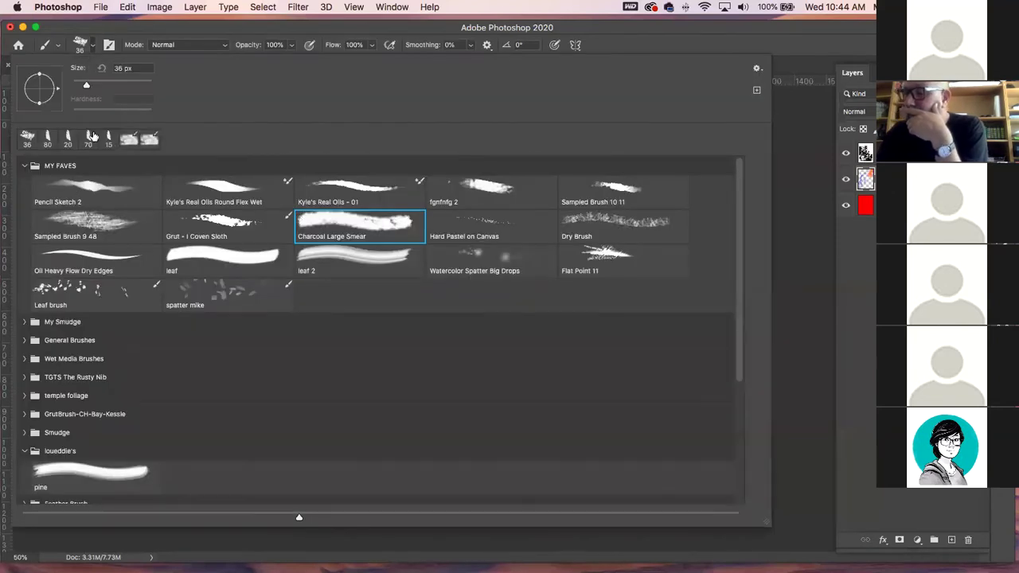
left_click(91, 184)
left_click(188, 29)
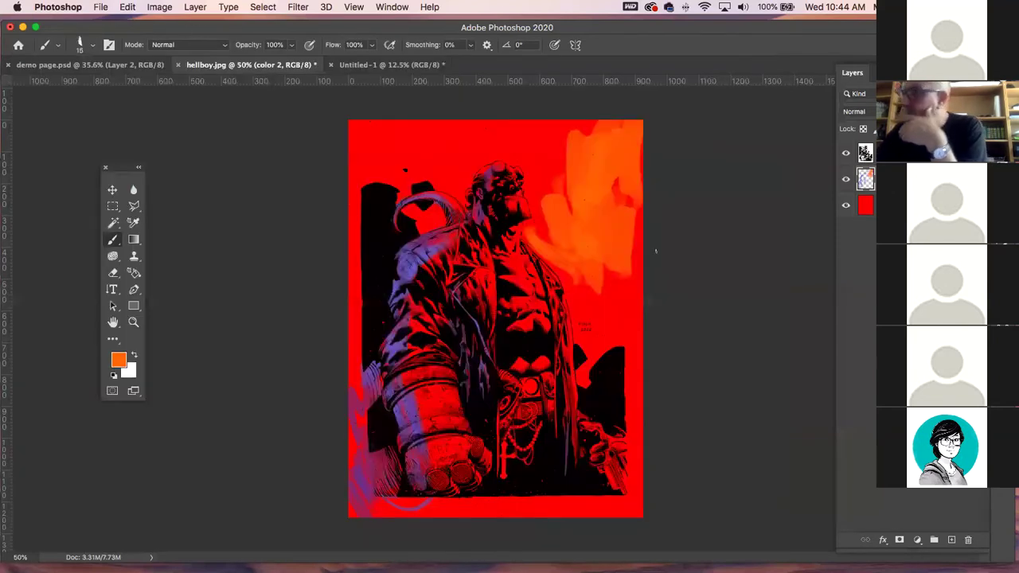
key("bracketright")
key("bracketright")
key("bracketright")
key("bracketright")
key("bracketright")
key("bracketright")
key("bracketright")
mouse_move(628, 255)
left_mouse_down()
mouse_move(606, 304)
mouse_move(631, 266)
mouse_move(638, 273)
mouse_move(608, 309)
mouse_move(596, 285)
mouse_move(584, 314)
mouse_move(614, 290)
mouse_move(620, 314)
mouse_move(634, 269)
left_mouse_up()
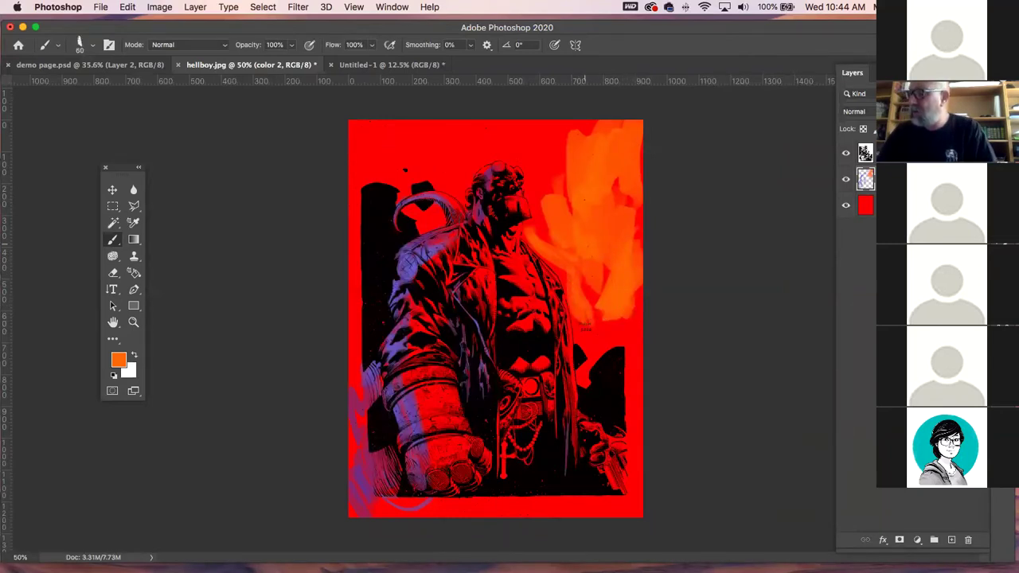
- Sample the purple-blue from the figure's sleeve and paint more of it over the lower-left background
left_click(395, 344, "alt")
mouse_move(358, 434)
left_mouse_down()
mouse_move(355, 490)
mouse_move(394, 501)
mouse_move(402, 487)
left_mouse_up()
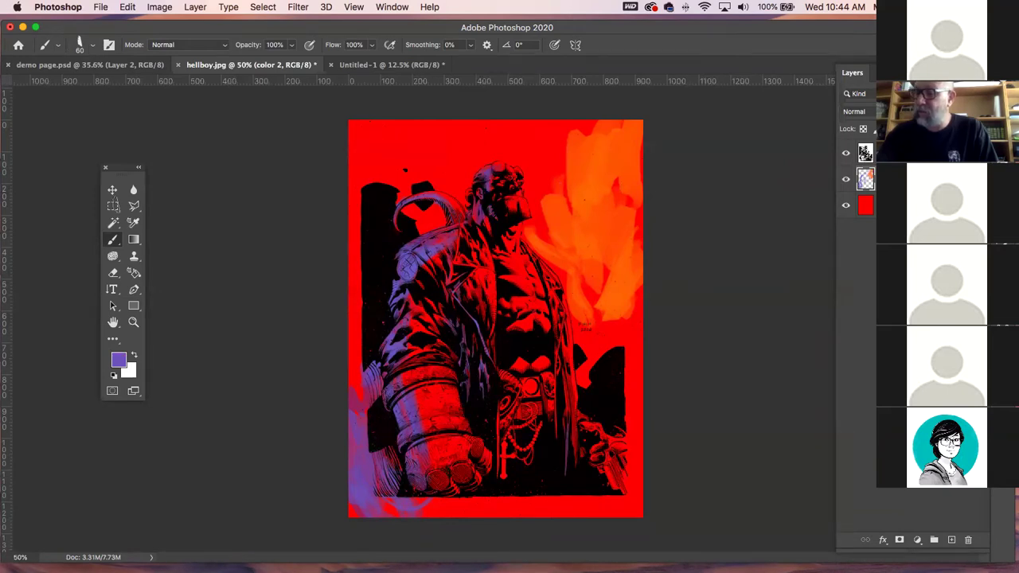
- Blend the edges of the orange background using the Impressionist Blender 2 smudge brush from My Smudge at 100 px
left_click(58, 46)
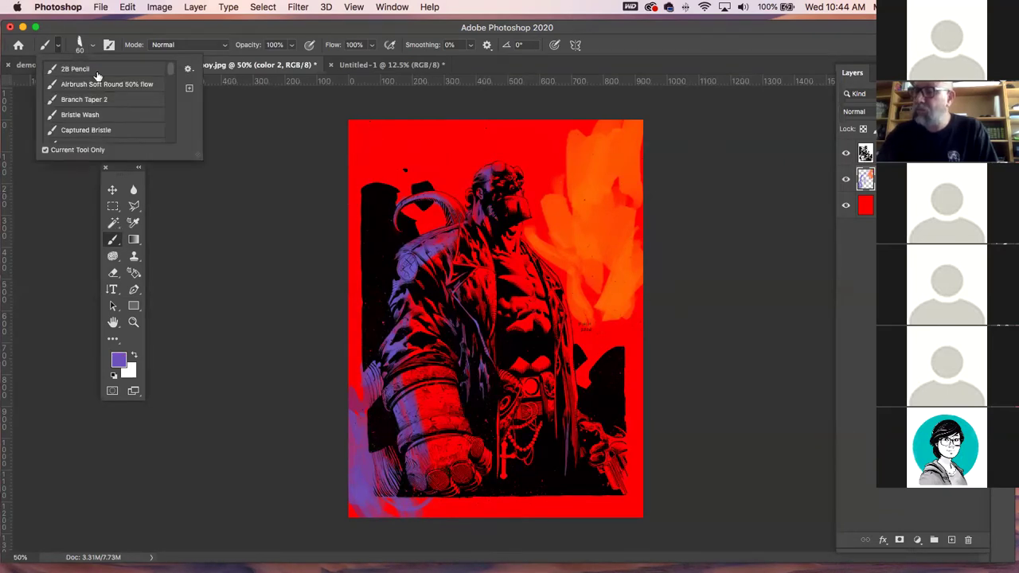
left_click(93, 45)
left_click(93, 45)
left_click(93, 45)
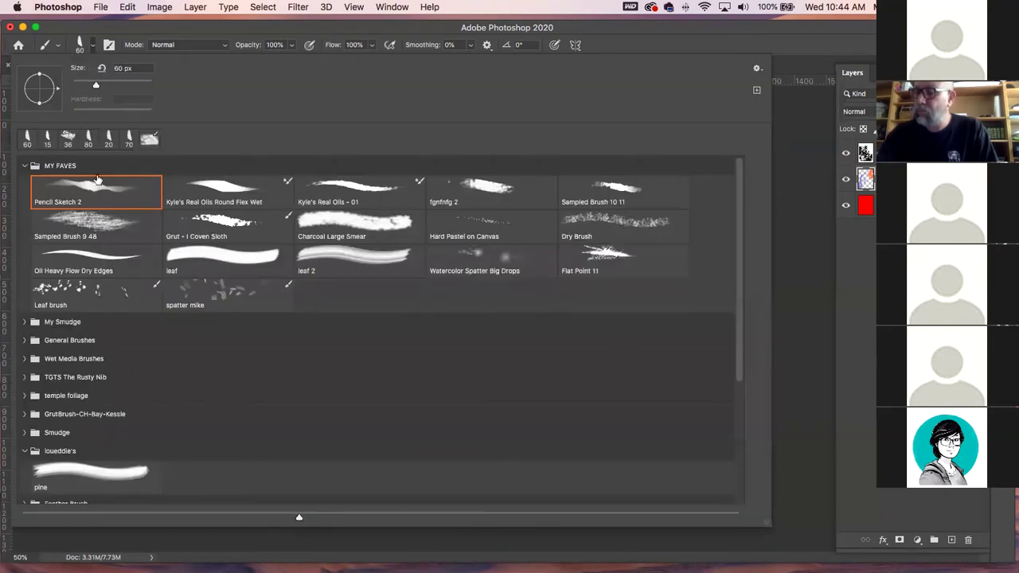
left_click(25, 322)
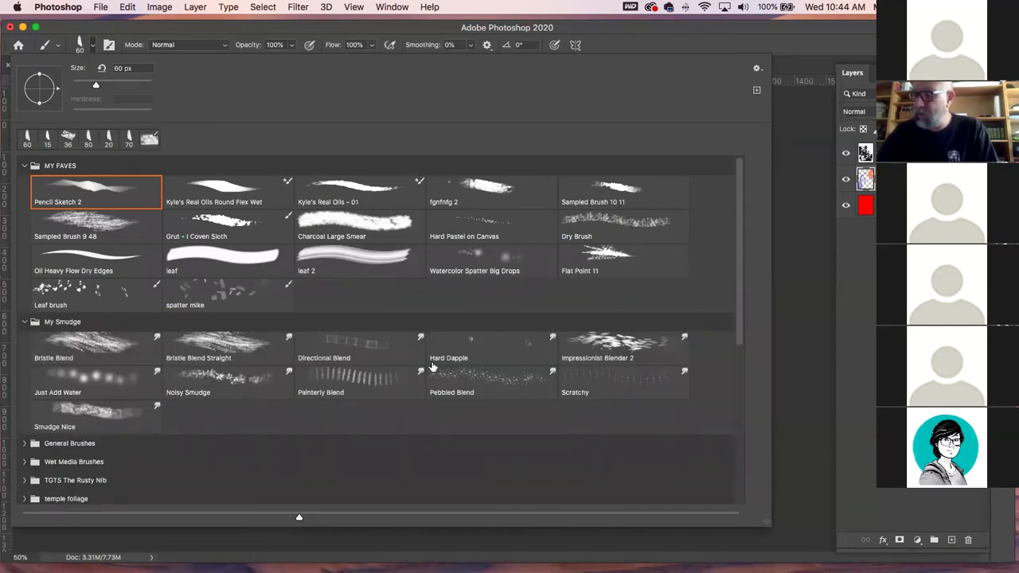
left_click(619, 351)
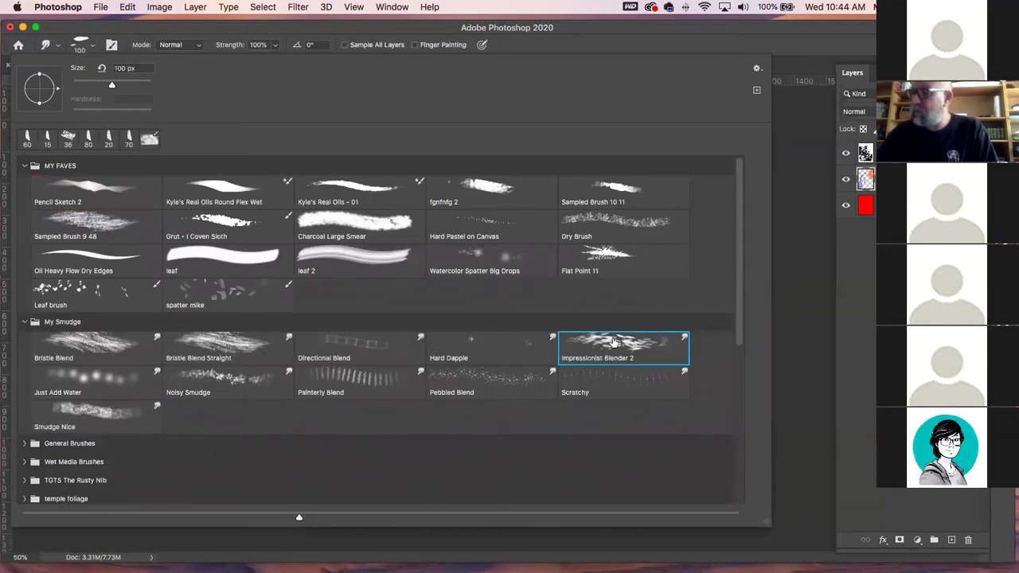
key("Return")
left_click_drag(576, 142, 579, 171)
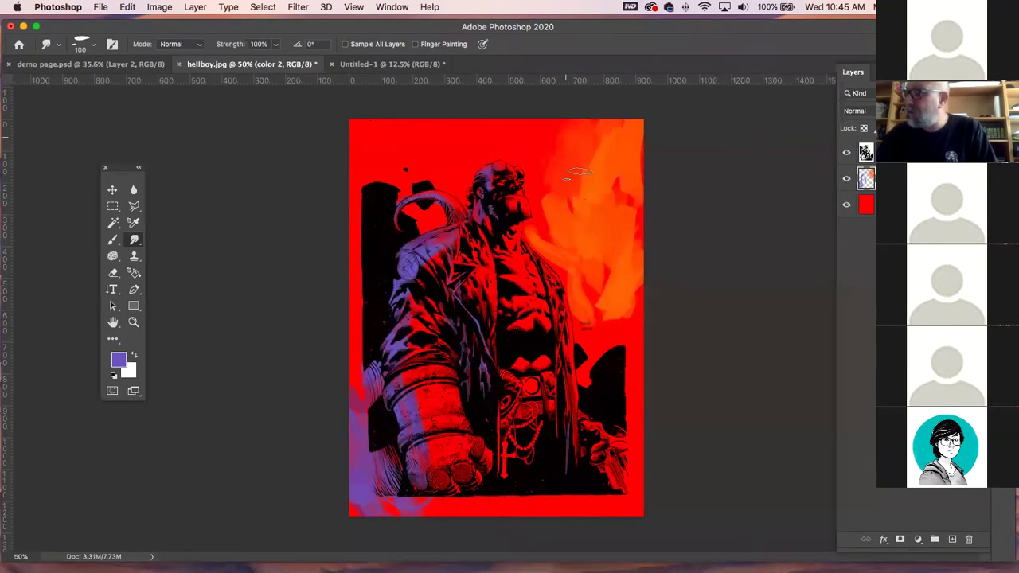
mouse_move(613, 304)
left_mouse_down()
mouse_move(594, 320)
mouse_move(575, 269)
left_mouse_up()
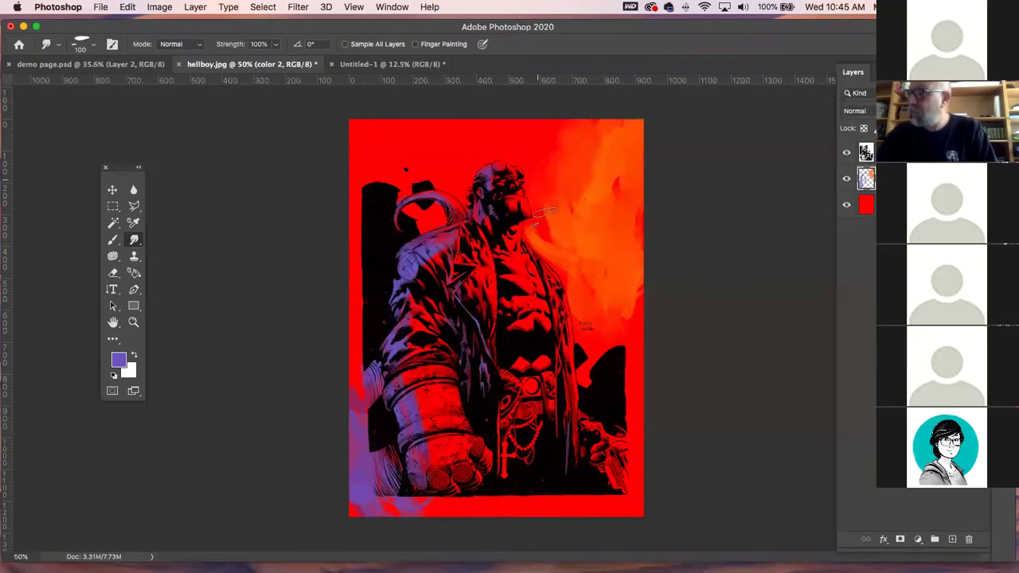
- Sample the background orange and paint it down the right edge, beside the coat and near the figure's face
key("b")
left_click(603, 191, "alt")
mouse_move(621, 263)
left_mouse_down()
mouse_move(626, 289)
mouse_move(581, 374)
mouse_move(628, 318)
mouse_move(627, 434)
mouse_move(580, 284)
left_mouse_up()
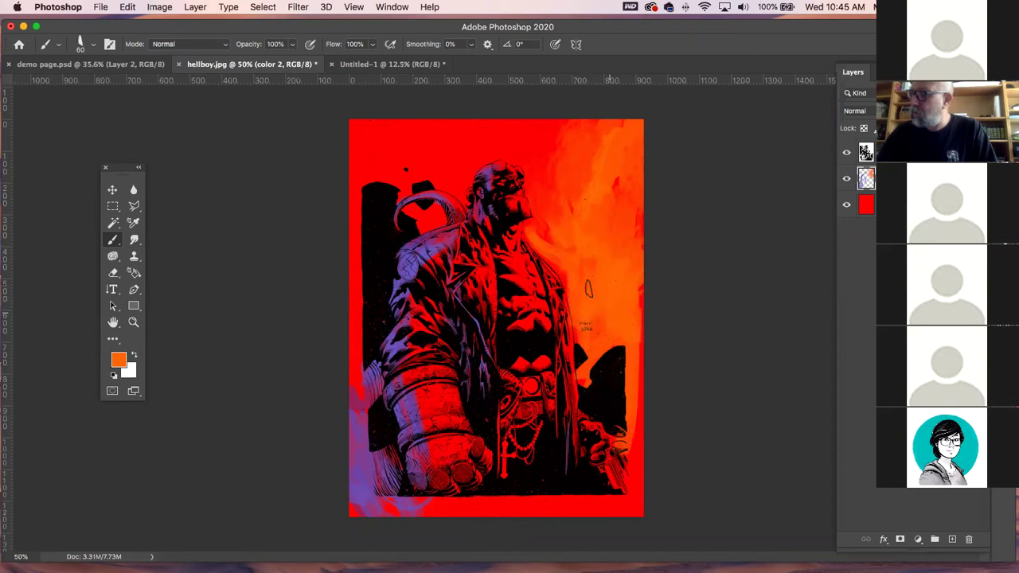
mouse_move(570, 199)
left_mouse_down()
mouse_move(534, 239)
mouse_move(572, 132)
left_mouse_up()
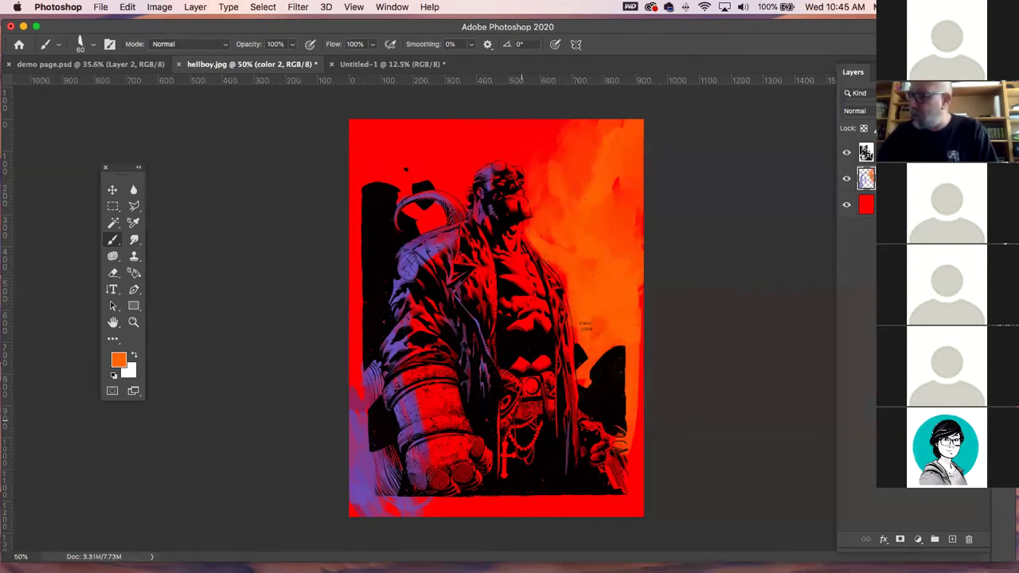
- Paint orange light on the belt chains and cross, the coat's inner edges, the chest and the face
mouse_move(532, 402)
left_mouse_down()
mouse_move(528, 450)
mouse_move(505, 477)
left_mouse_up()
mouse_move(573, 411)
left_mouse_down()
mouse_move(558, 321)
mouse_move(532, 325)
left_mouse_up()
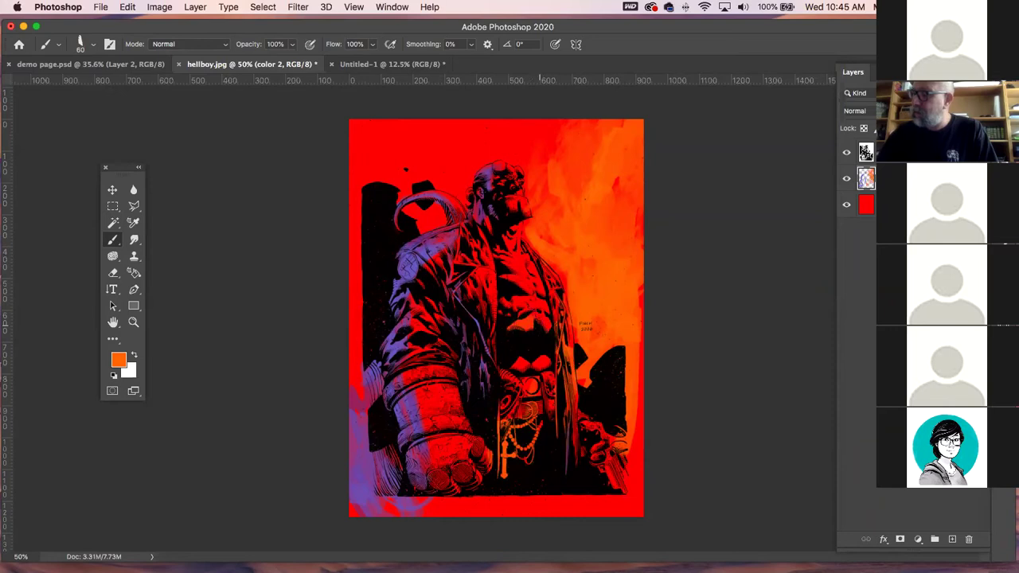
mouse_move(542, 315)
left_mouse_down()
mouse_move(481, 275)
mouse_move(476, 302)
left_mouse_up()
mouse_move(519, 200)
left_mouse_down()
mouse_move(505, 165)
mouse_move(491, 166)
mouse_move(516, 185)
left_mouse_up()
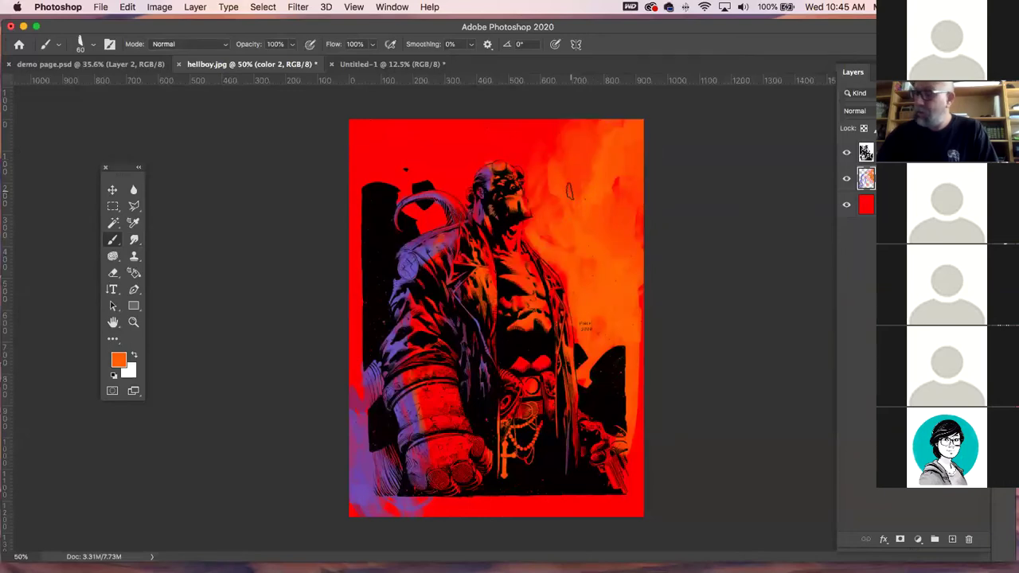
- Set the foreground colour to yellow-orange #ffae00 and paint bright strokes over the upper-right orange background
left_click(119, 358)
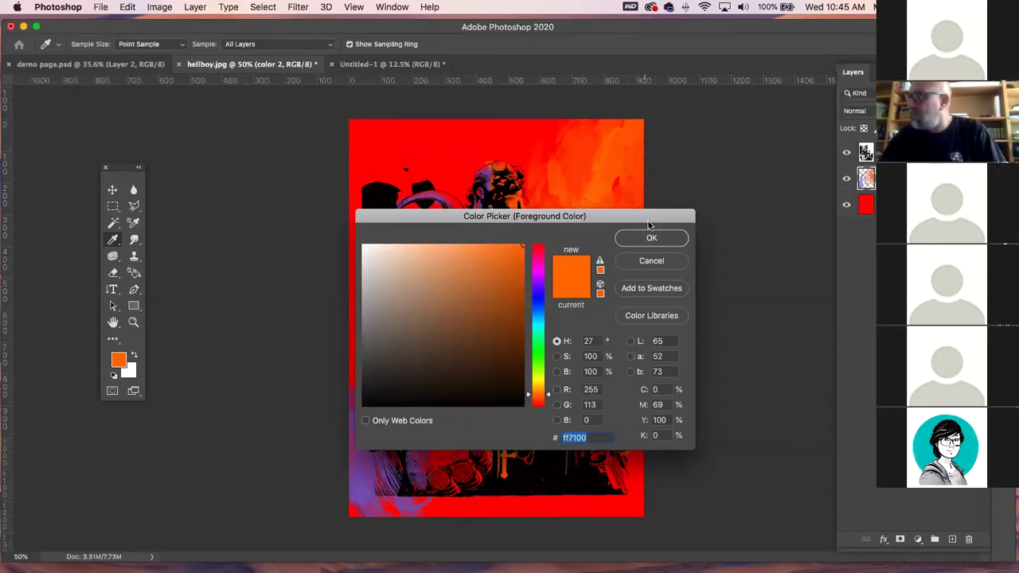
left_click(547, 396)
left_click_drag(547, 395, 547, 390)
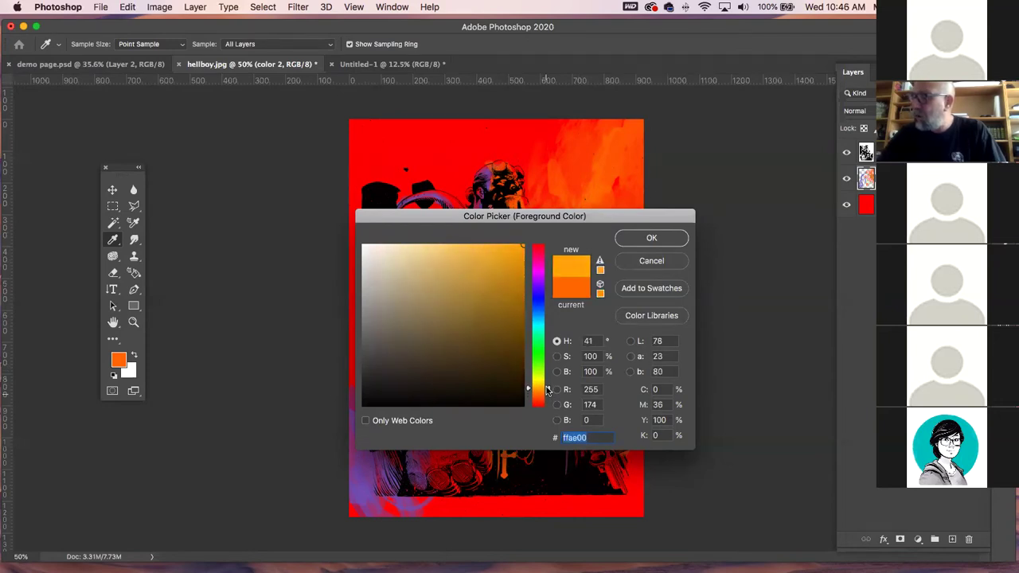
left_click(651, 238)
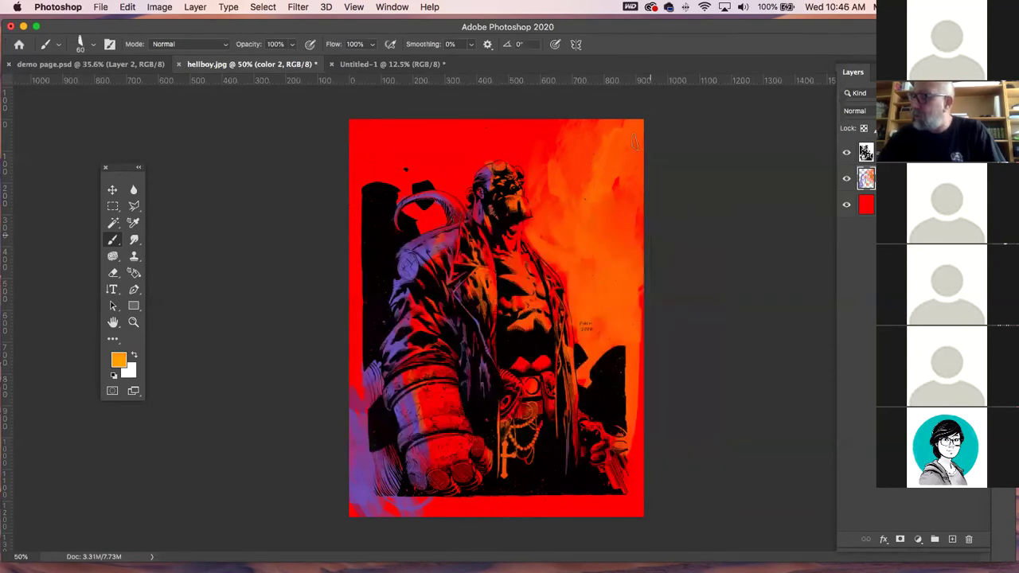
left_click_drag(634, 142, 630, 128)
mouse_move(615, 183)
left_mouse_down()
mouse_move(630, 157)
mouse_move(606, 207)
mouse_move(645, 179)
left_mouse_up()
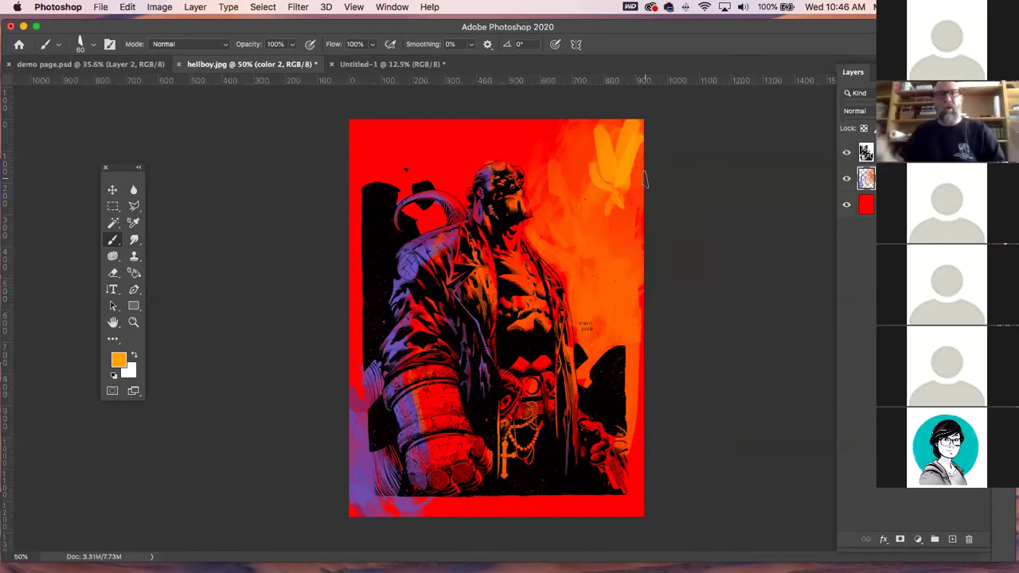
mouse_move(593, 211)
left_mouse_down()
mouse_move(617, 207)
mouse_move(625, 222)
mouse_move(633, 201)
mouse_move(616, 256)
left_mouse_up()
mouse_move(581, 176)
left_mouse_down()
mouse_move(590, 129)
mouse_move(573, 162)
left_mouse_up()
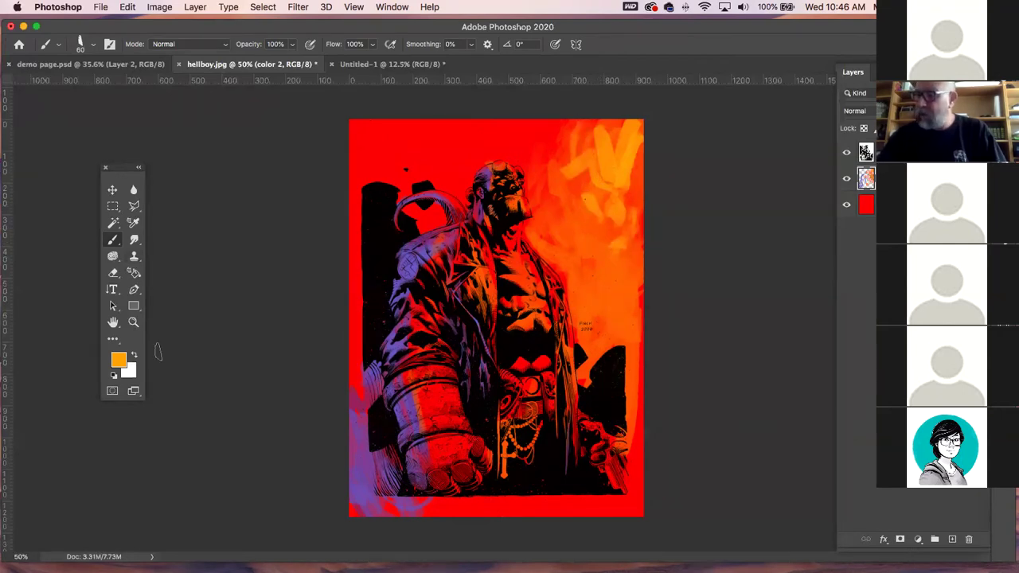
- Blend the yellow-orange strokes in the upper-right background using the Impressionist Blender 2 smudge brush from My Smudge at 100 px
left_click(93, 45)
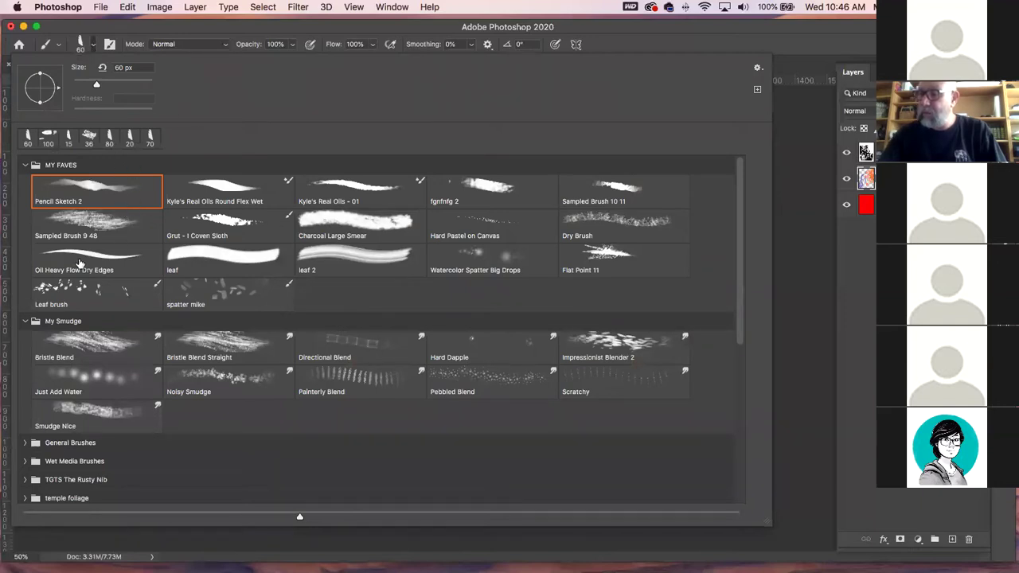
left_click(265, 380)
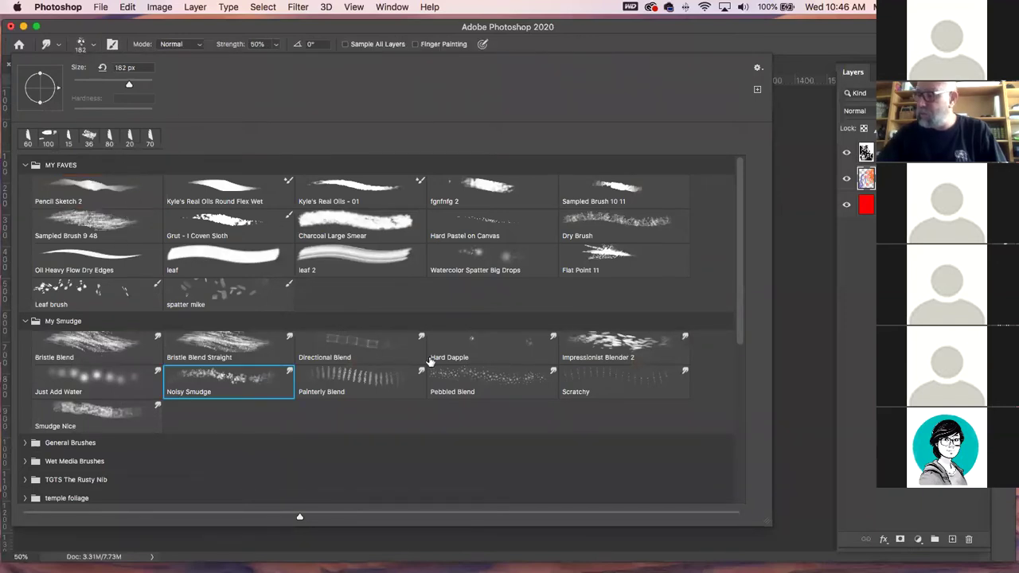
left_click(595, 339)
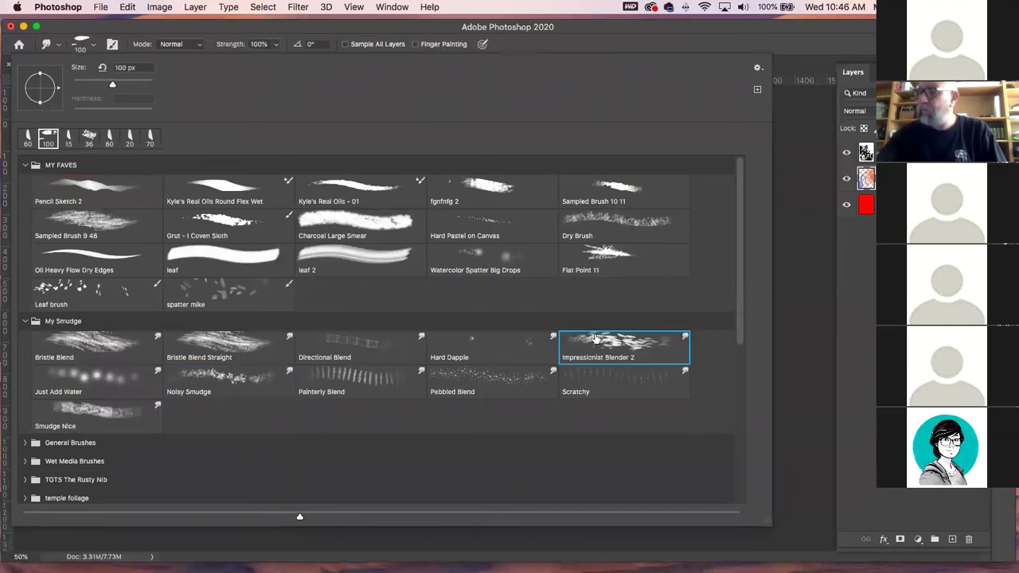
key("Return")
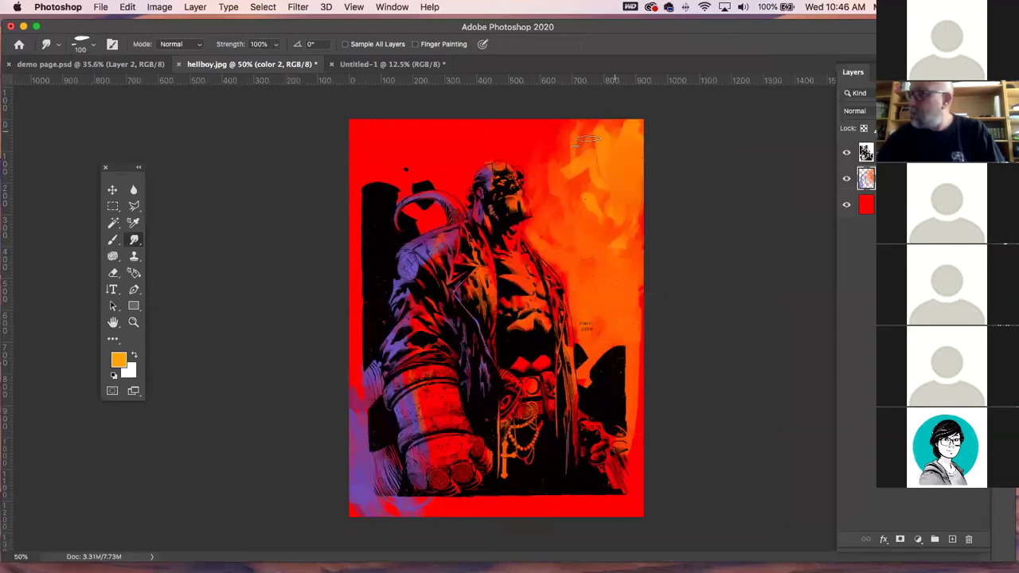
left_click_drag(572, 188, 599, 208)
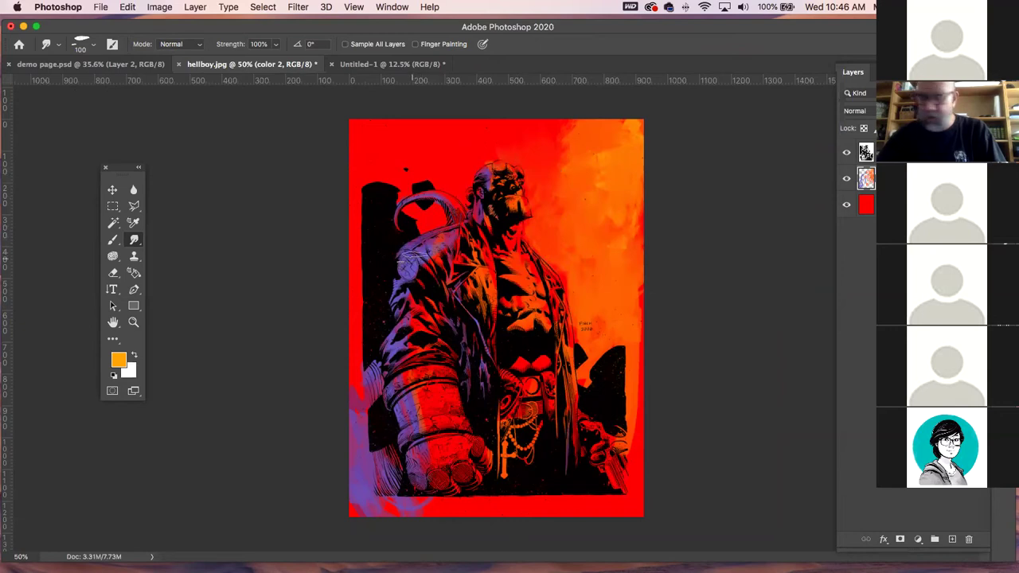
- Sample the coat's blue-violet and paint it with the 60 px brush down the left edge, across the upper-left background and inside the tail's curve
key("b")
left_click(418, 259, "alt")
left_click_drag(358, 142, 355, 234)
mouse_move(391, 157)
left_mouse_down()
mouse_move(383, 218)
mouse_move(430, 230)
left_mouse_up()
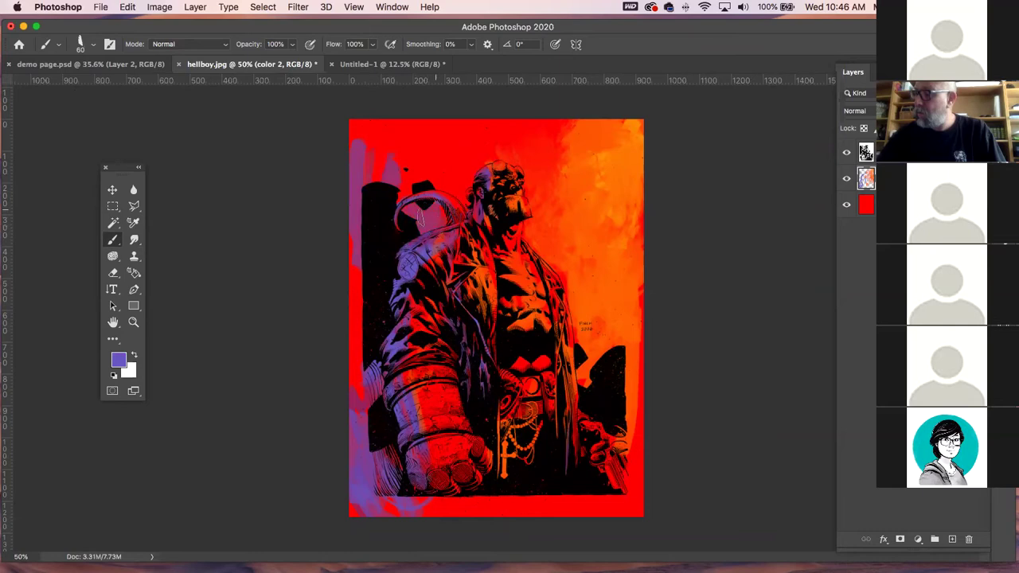
left_click_drag(393, 159, 379, 126)
left_click_drag(353, 239, 356, 382)
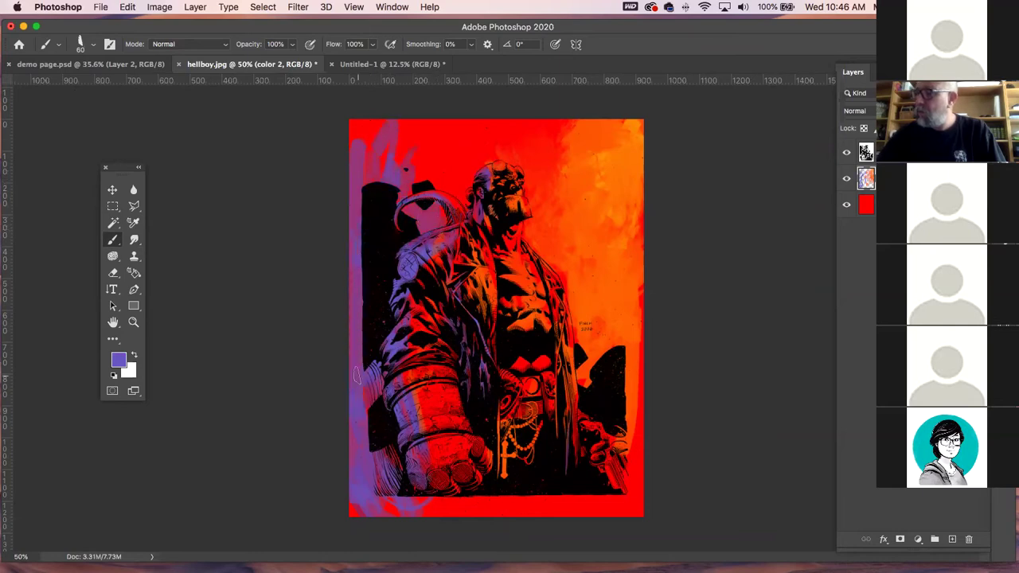
mouse_move(414, 145)
left_mouse_down()
mouse_move(443, 150)
mouse_move(453, 189)
left_mouse_up()
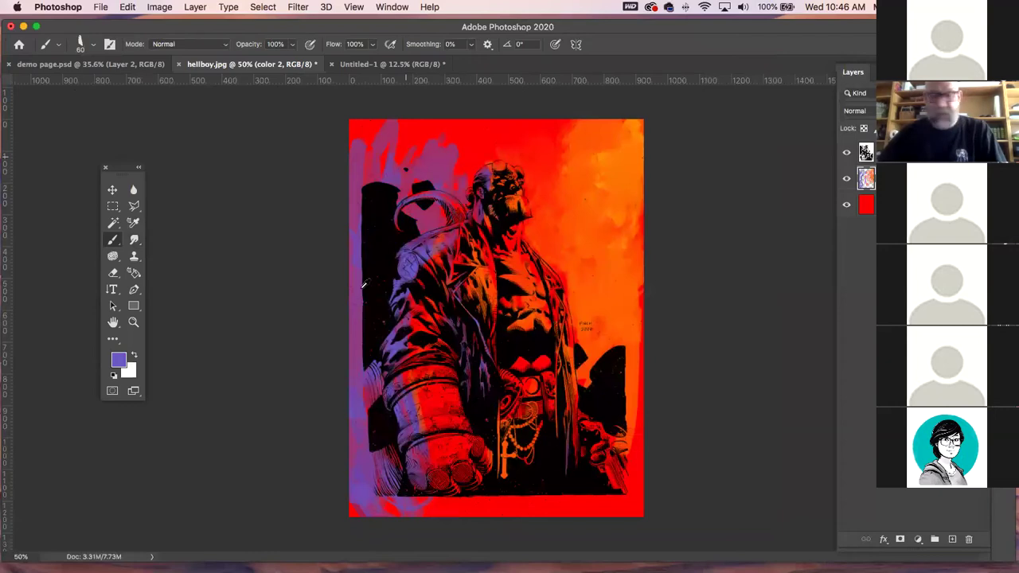
- Sample the purple from the left background and change the foreground colour to a lighter purple
left_click(362, 407, "alt")
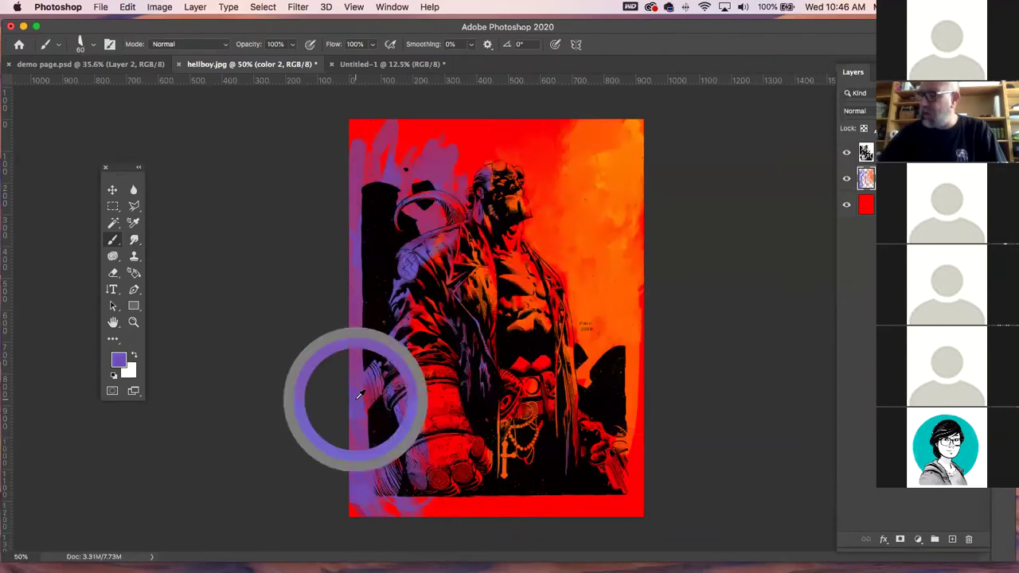
left_click(119, 360)
left_click(441, 275)
left_click(646, 238)
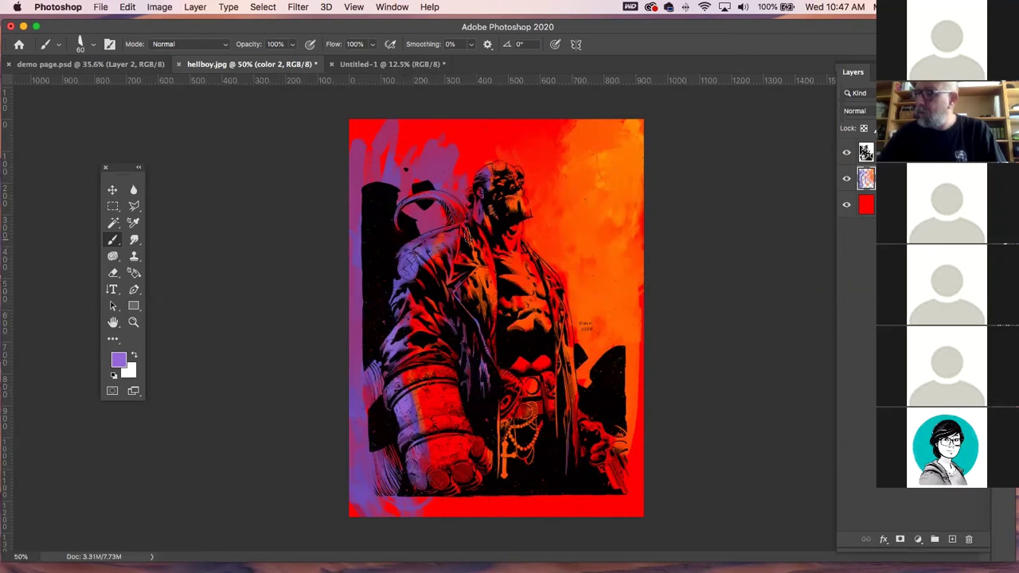
- Sample the background red and fill the area around the fist in the shoulder emblem with an 8 px brush
left_click(531, 142, "alt")
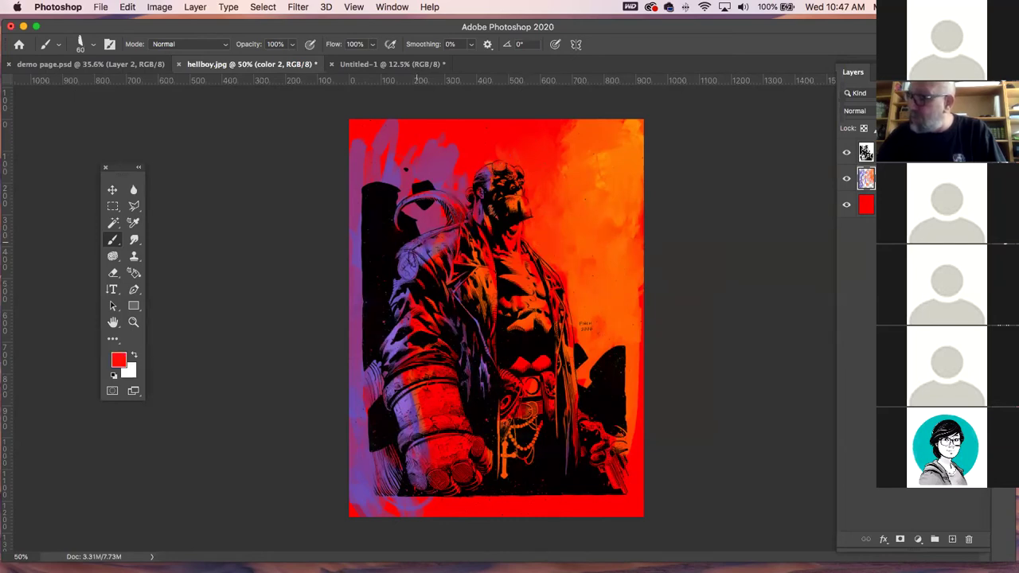
key("bracketleft")
key("bracketleft")
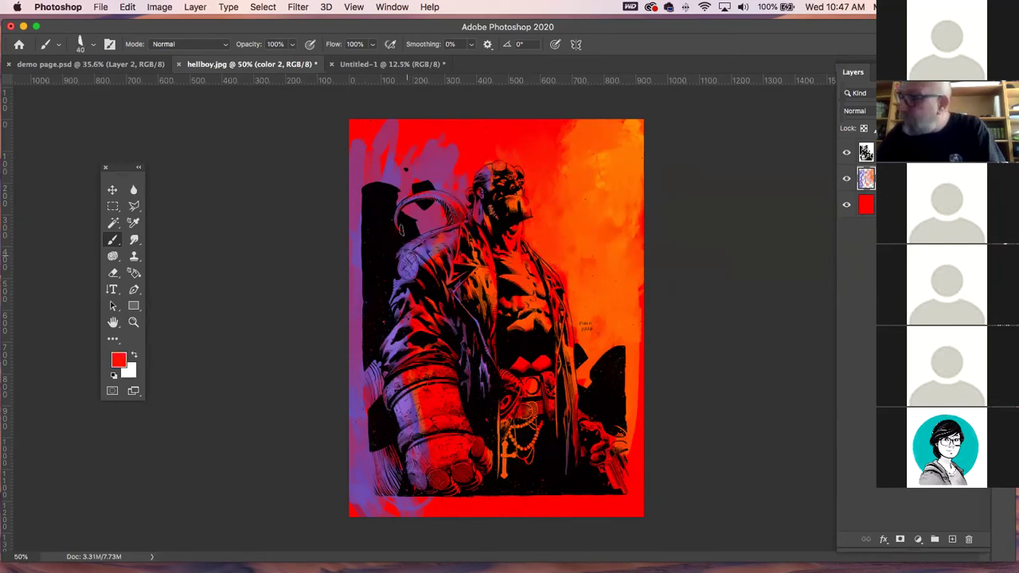
left_click(133, 322)
left_click_drag(442, 286, 482, 302)
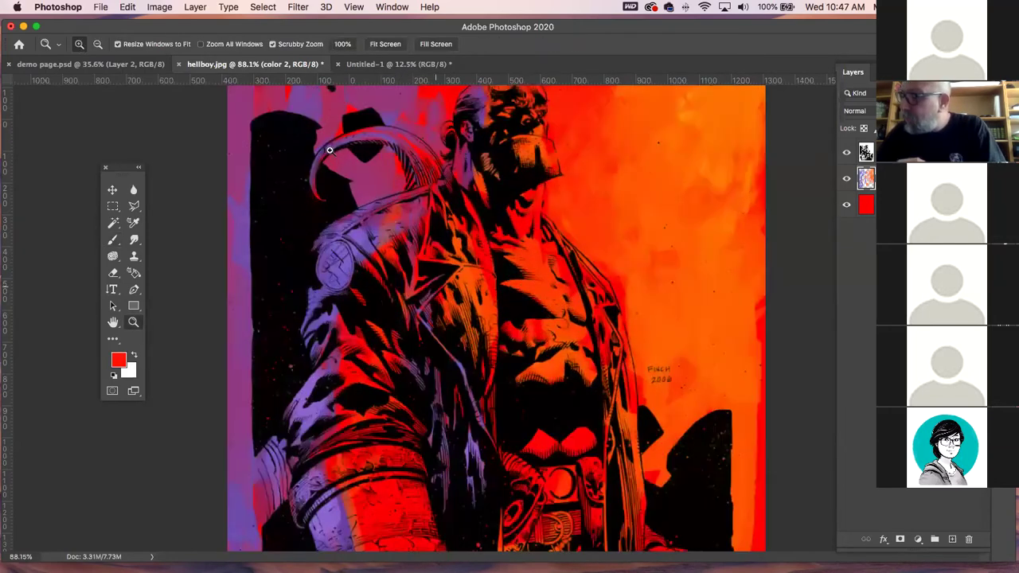
left_click(350, 239)
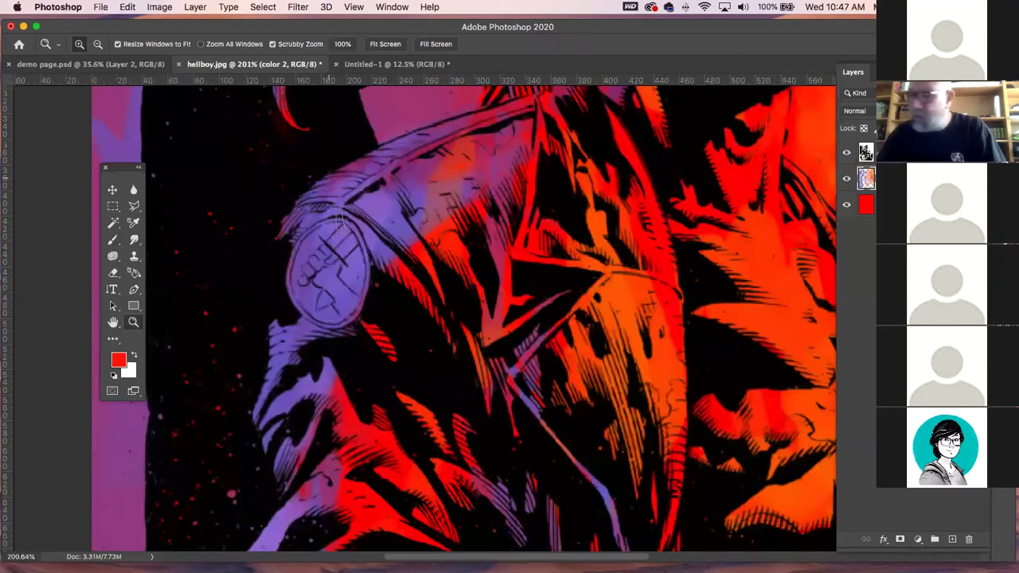
key("b")
key("bracketleft")
key("bracketleft")
key("bracketleft")
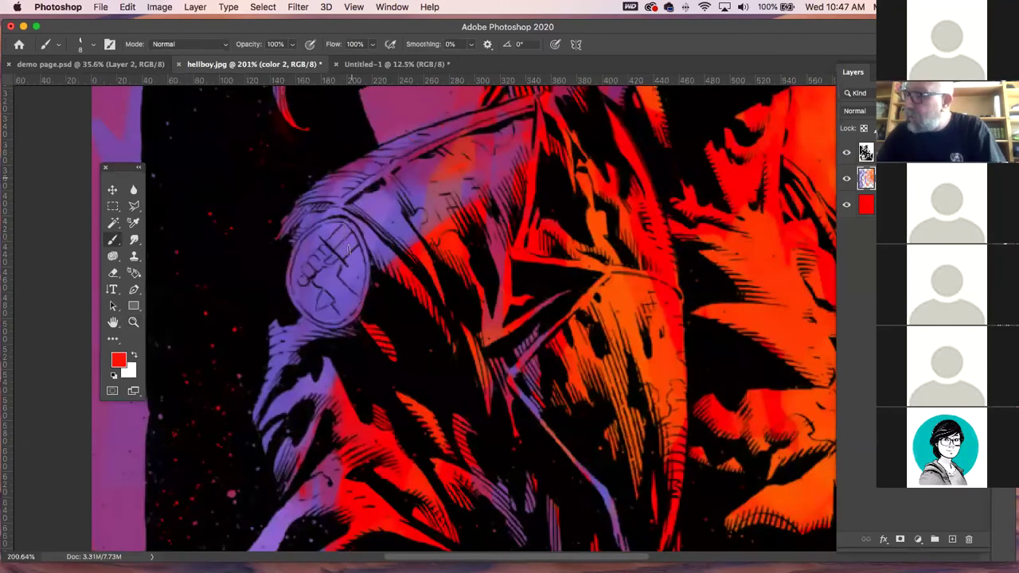
mouse_move(350, 263)
left_mouse_down()
mouse_move(347, 278)
mouse_move(360, 267)
left_mouse_up()
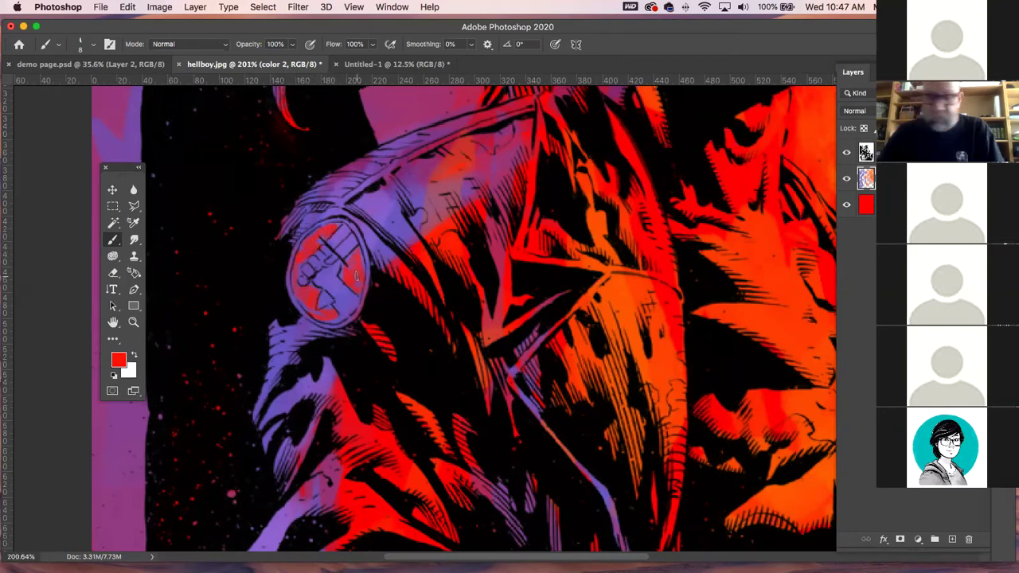
- Reuse the recent yellow-orange swatch and paint the round belt buckle and the ornament below it with the 8 px brush
key("super+minus")
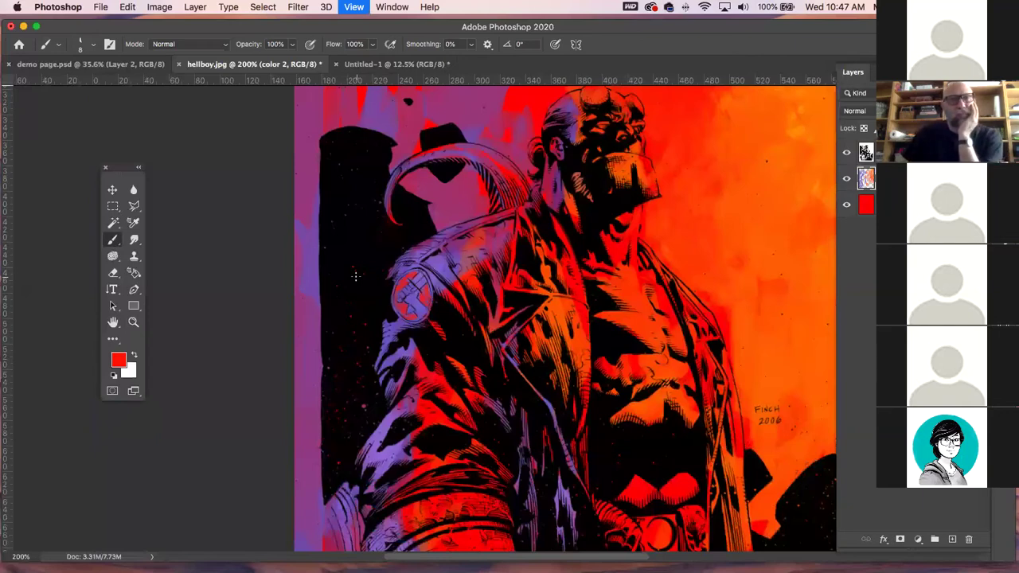
key("super+minus")
key("super+minus")
key("super+minus")
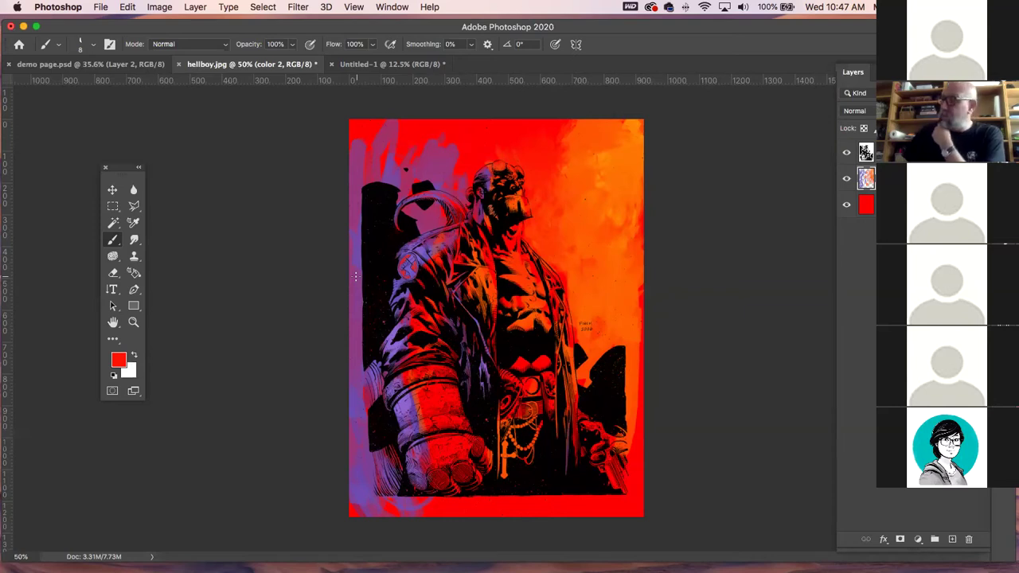
left_click(134, 322)
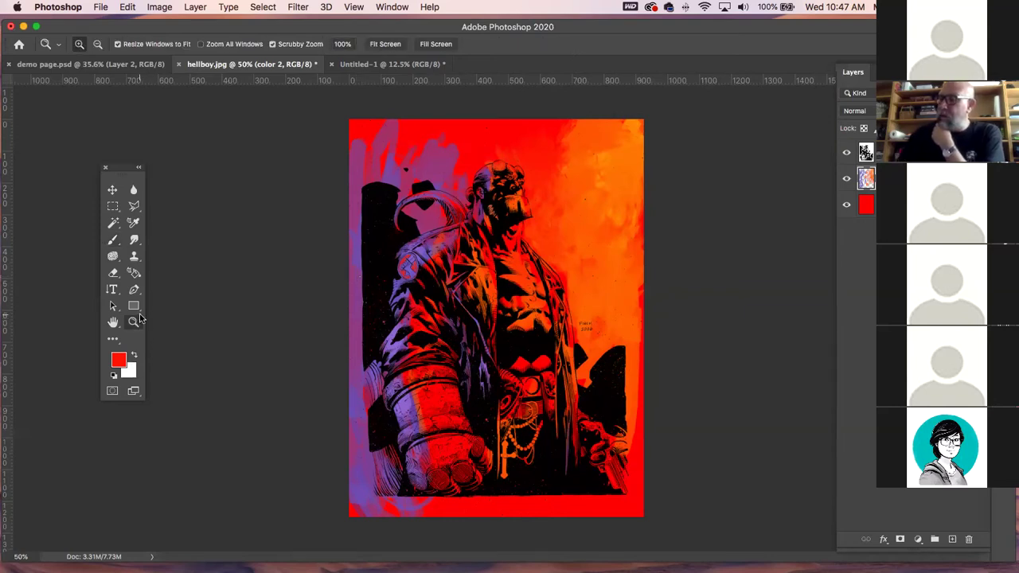
left_click_drag(544, 388, 570, 382)
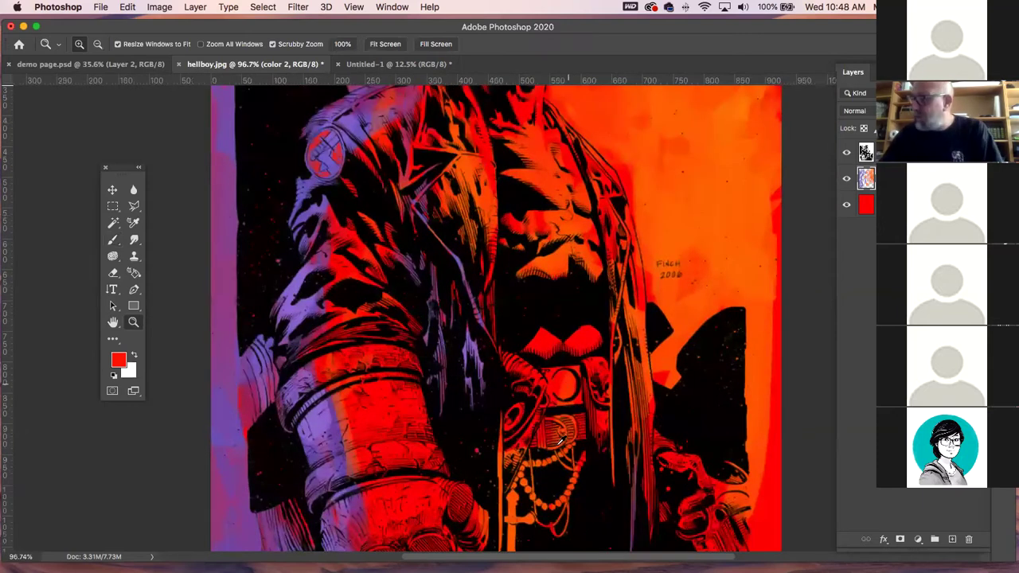
key("b")
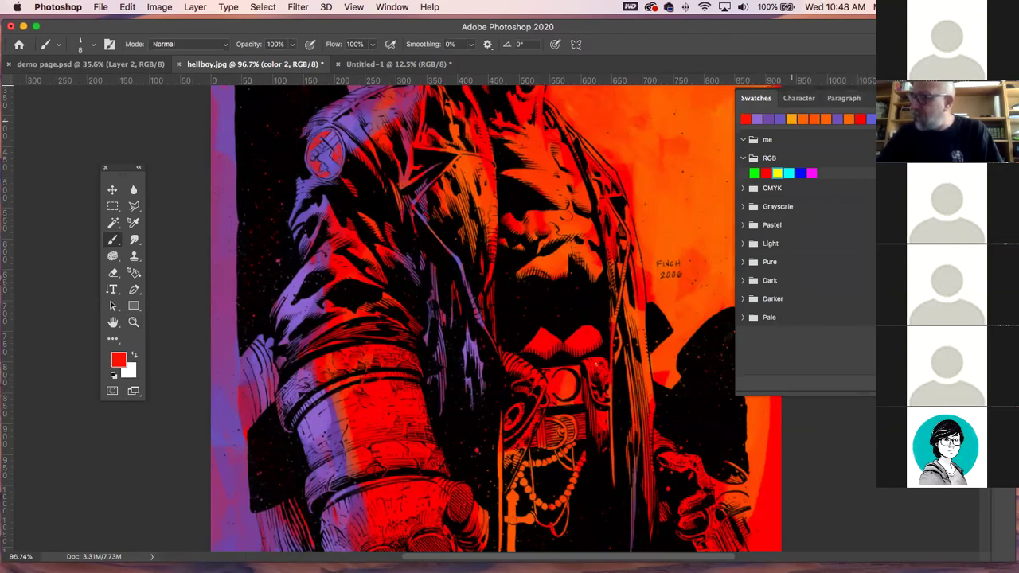
left_click(790, 118)
left_click_drag(566, 376, 546, 390)
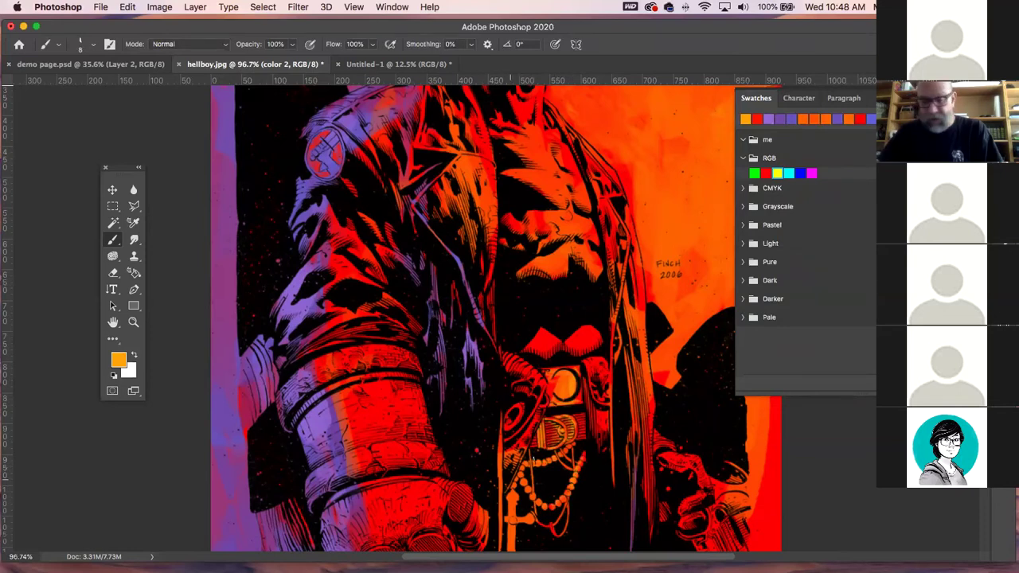
- Set the foreground colour to a brighter yellow and paint highlights on the belt ornament, chains and cross
key("super+r")
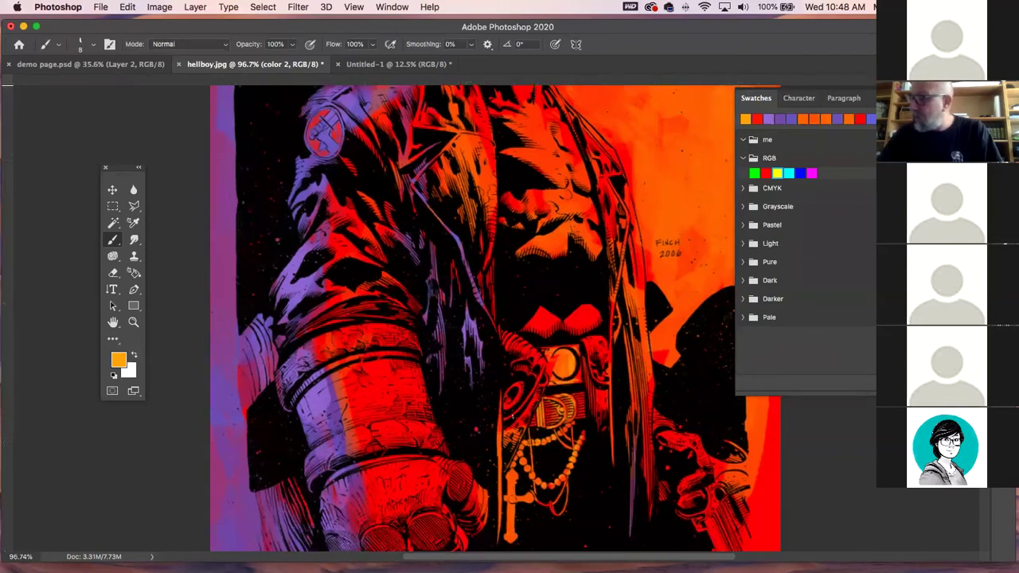
key("super+r")
scroll(494, 318, "down", 3)
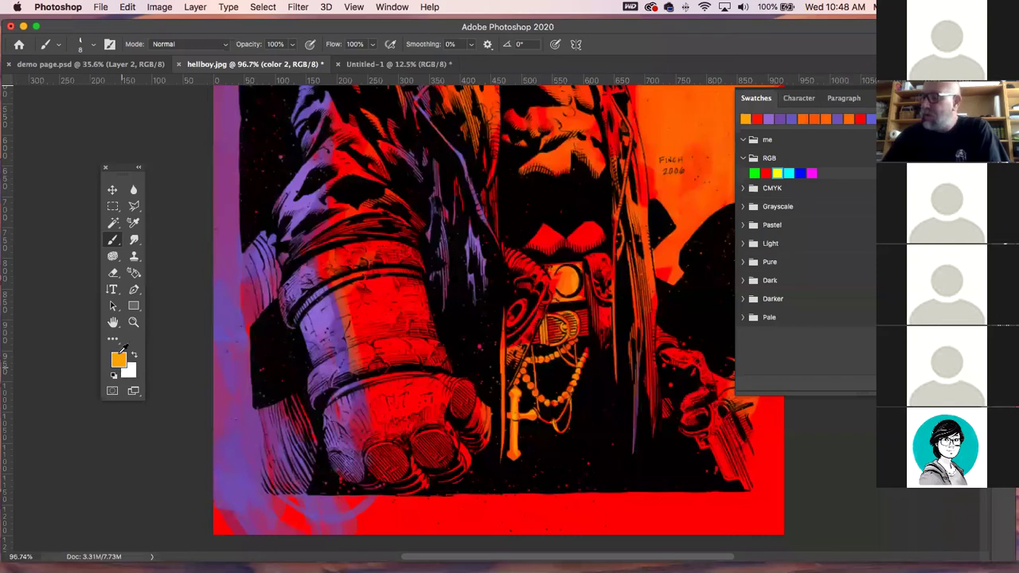
left_click(547, 384)
left_click(548, 386)
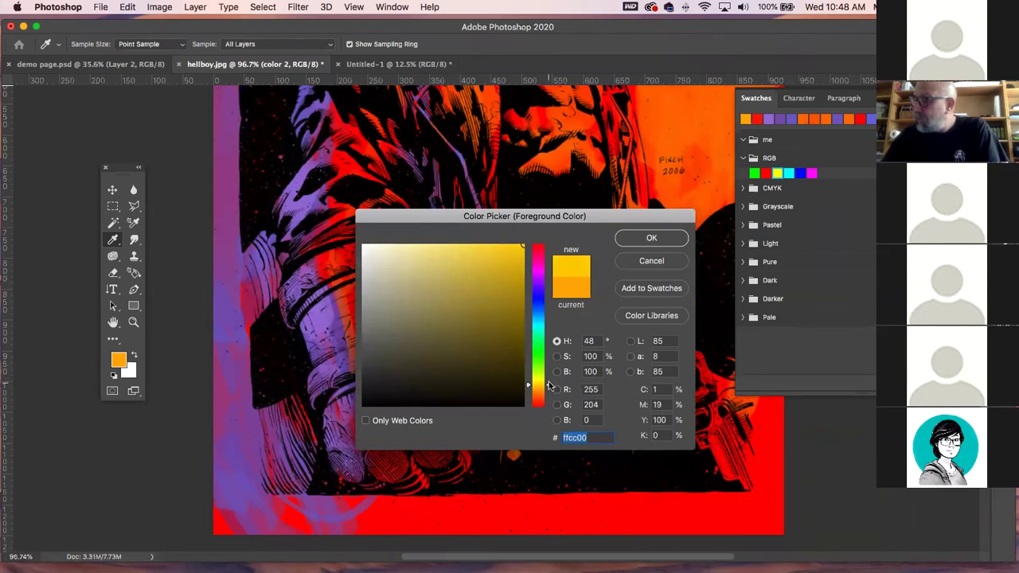
left_click(548, 382)
key("Return")
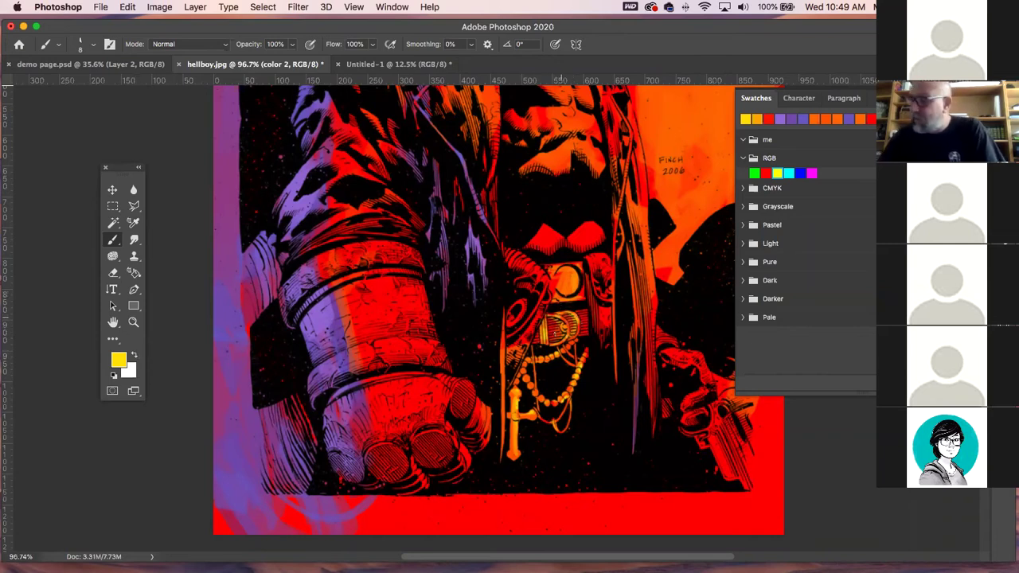
left_click(134, 355)
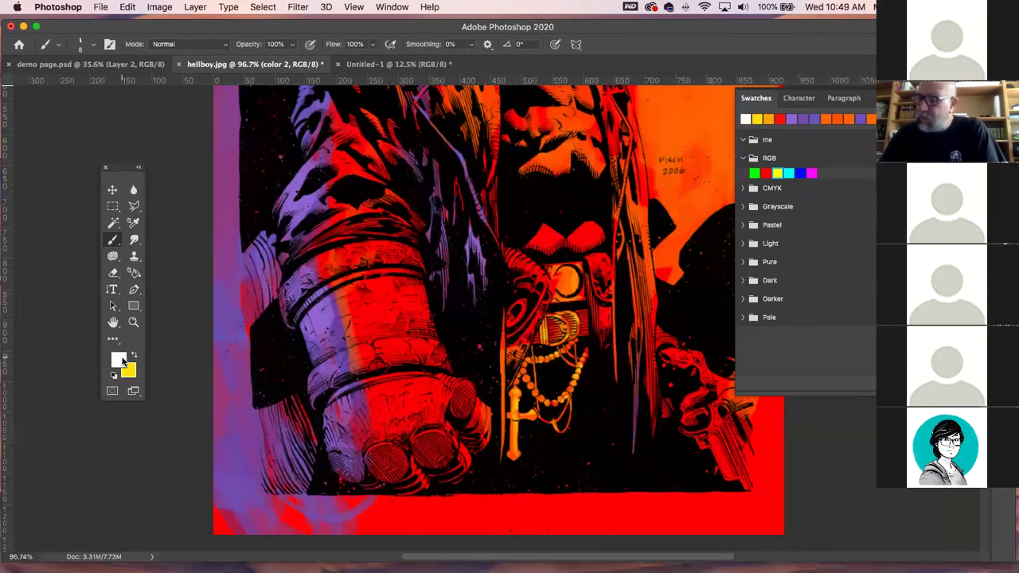
left_click(121, 360)
left_click_drag(548, 407, 551, 391)
left_click(651, 261)
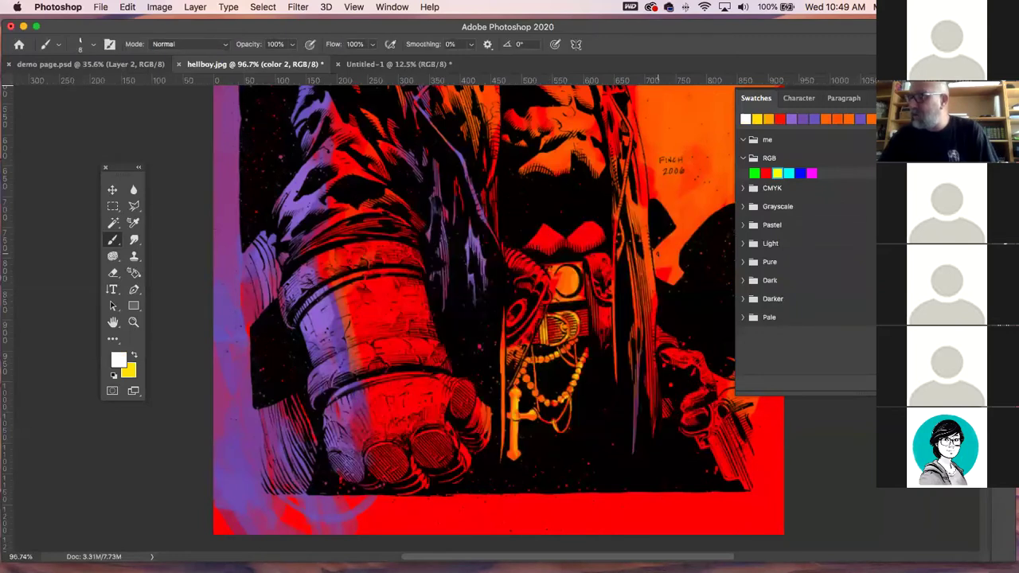
- Sample the belt ornament's yellow, change it to a pale cream yellow and add small highlights to the belt's metal parts
left_click(547, 326, "alt")
left_click(118, 360)
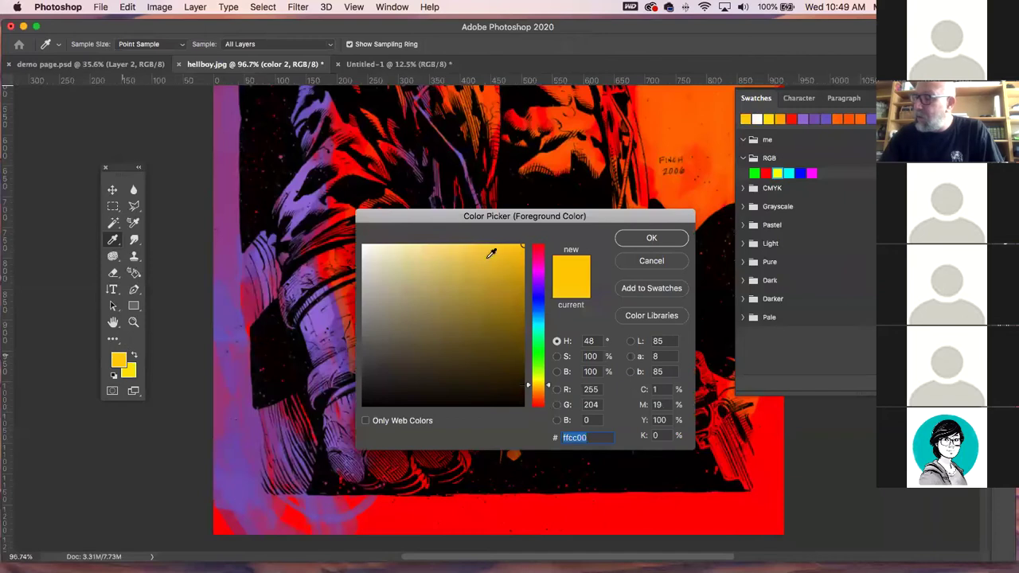
left_click(517, 246)
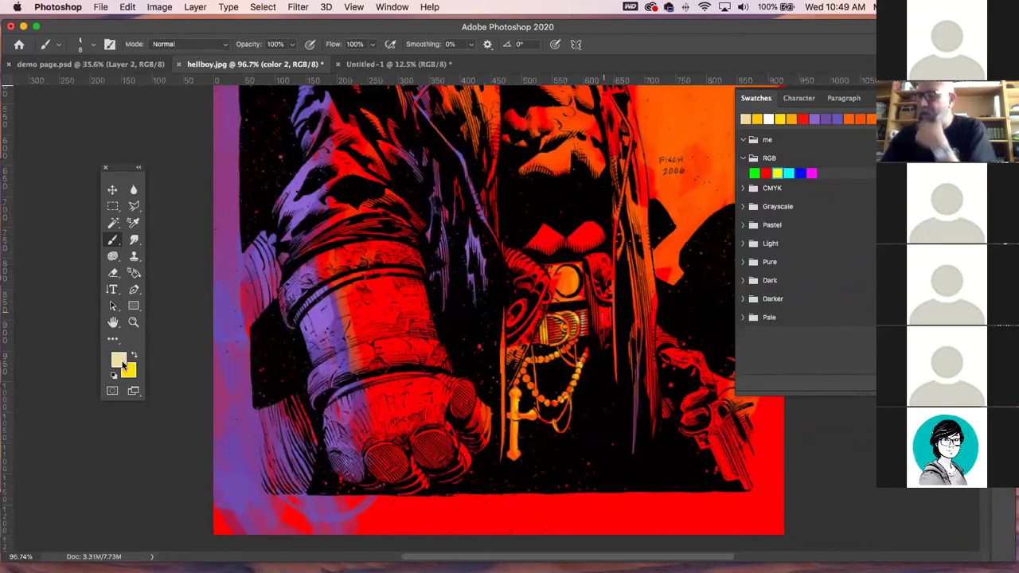
- Sample the red near the belt, darken the foreground colour to #941313 and shade the red parts of the belt
left_click(502, 258, "alt")
key("n")
left_click_drag(522, 249, 499, 315)
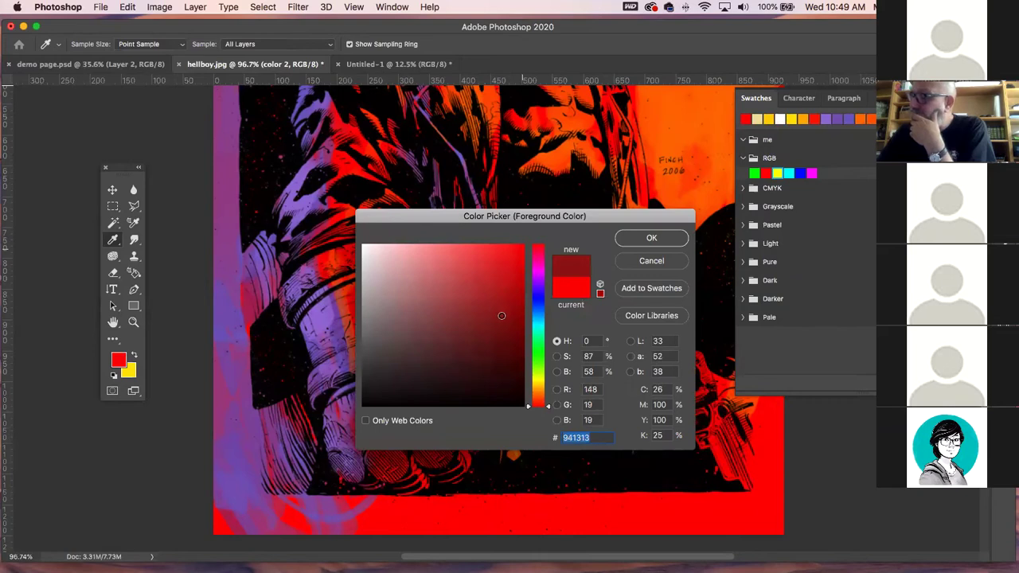
left_click(632, 238)
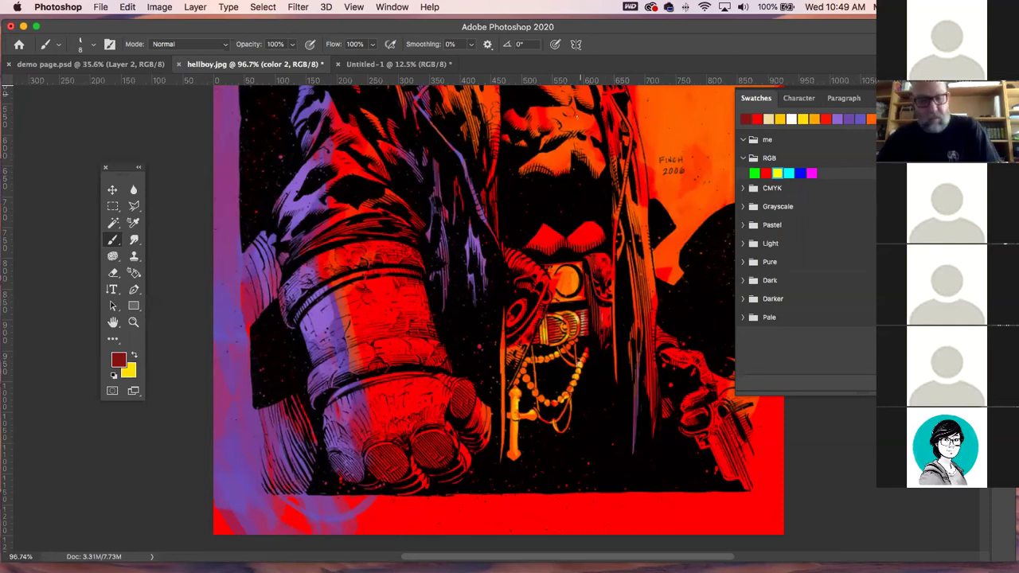
- Sample the orange from the torso and paint light along the red shapes of the lower abdomen above the belt
left_click(600, 134, "alt")
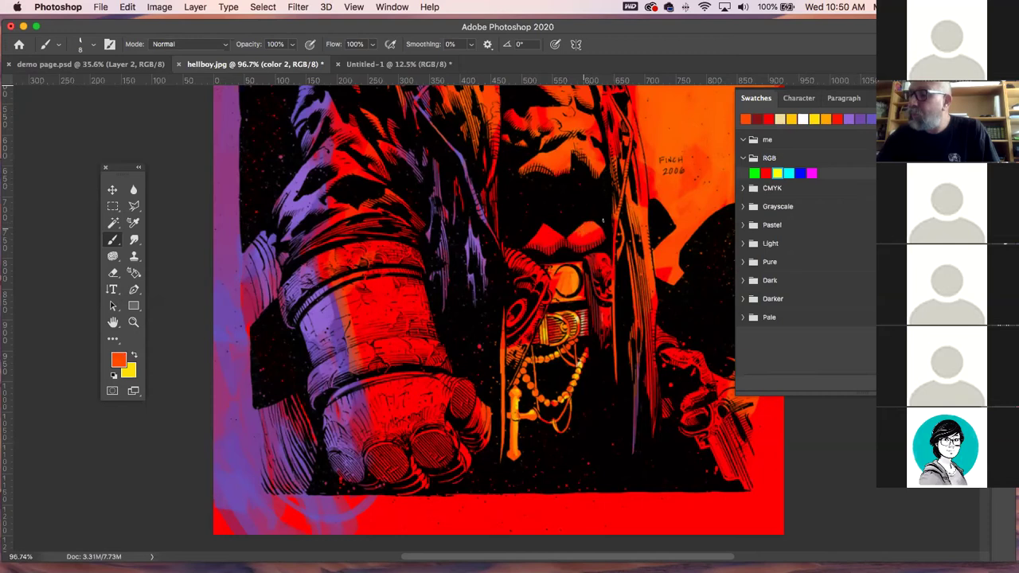
left_click_drag(540, 230, 551, 236)
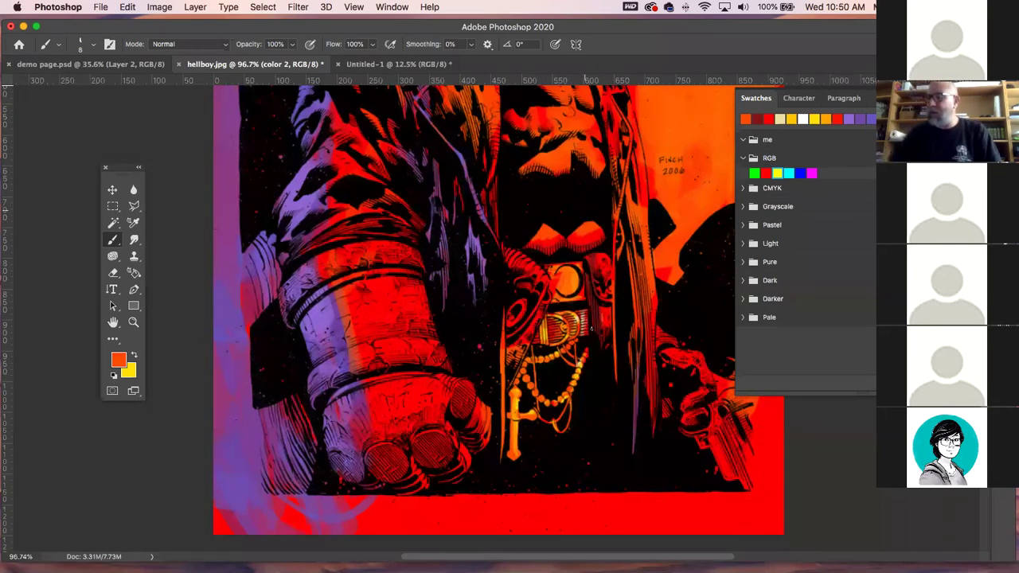
scroll(136, 206, "up", 5)
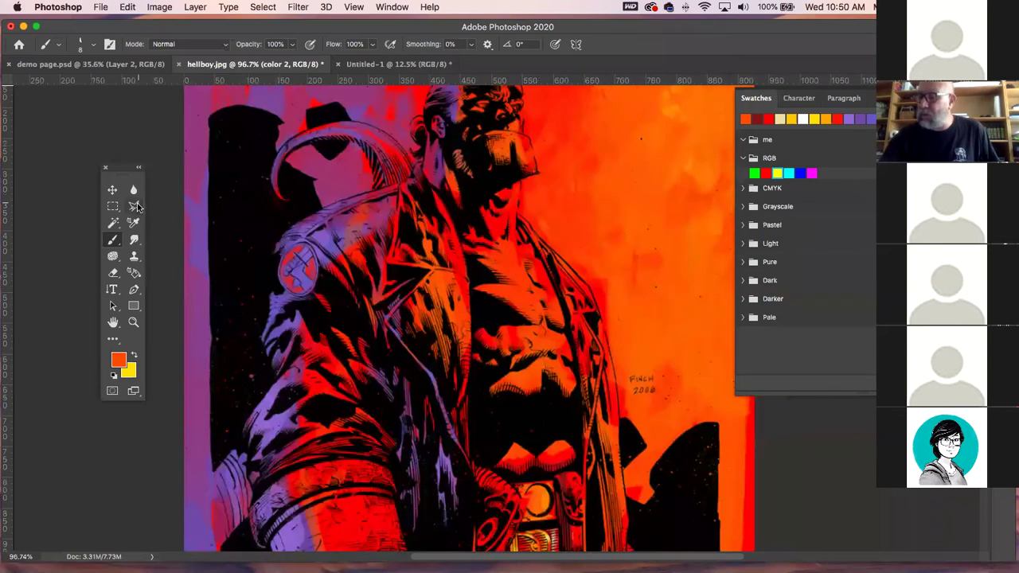
- Select freehand highlight shapes on the lit chest and abdomen muscles with the Lasso tool, adding each area to the selection
key("l")
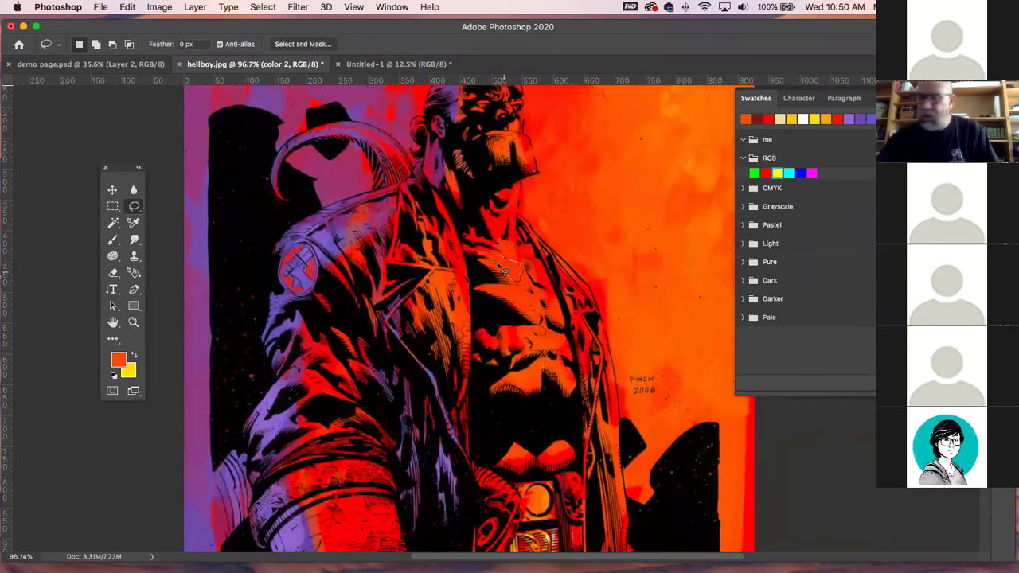
mouse_move(497, 257)
left_mouse_down()
mouse_move(509, 248)
mouse_move(522, 279)
mouse_move(490, 288)
mouse_move(532, 297)
mouse_move(543, 323)
mouse_move(493, 292)
mouse_move(563, 319)
mouse_move(555, 306)
mouse_move(562, 330)
mouse_move(549, 302)
mouse_move(530, 334)
mouse_move(545, 341)
mouse_move(535, 358)
mouse_move(513, 349)
mouse_move(529, 328)
left_mouse_up()
key("shift")
mouse_move(532, 382)
left_mouse_down()
mouse_move(501, 386)
mouse_move(519, 390)
mouse_move(538, 358)
left_mouse_up()
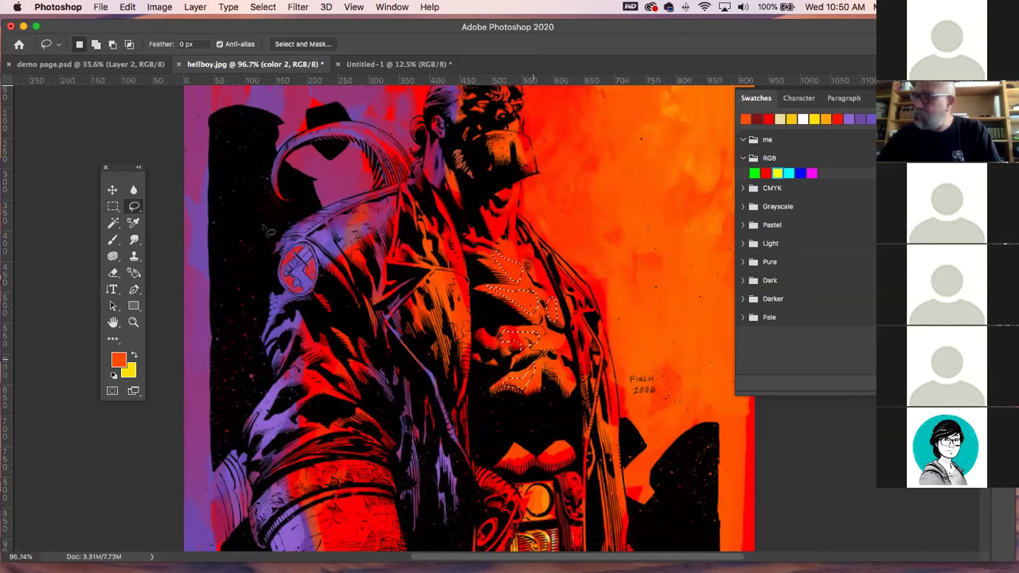
- Set the foreground colour to lighter orange #ffa11b, fill the selected torso shapes with a foreground-to-transparent gradient and deselect
left_click(120, 355)
left_click_drag(499, 249, 507, 244)
left_click(547, 392)
left_click_drag(547, 391, 547, 390)
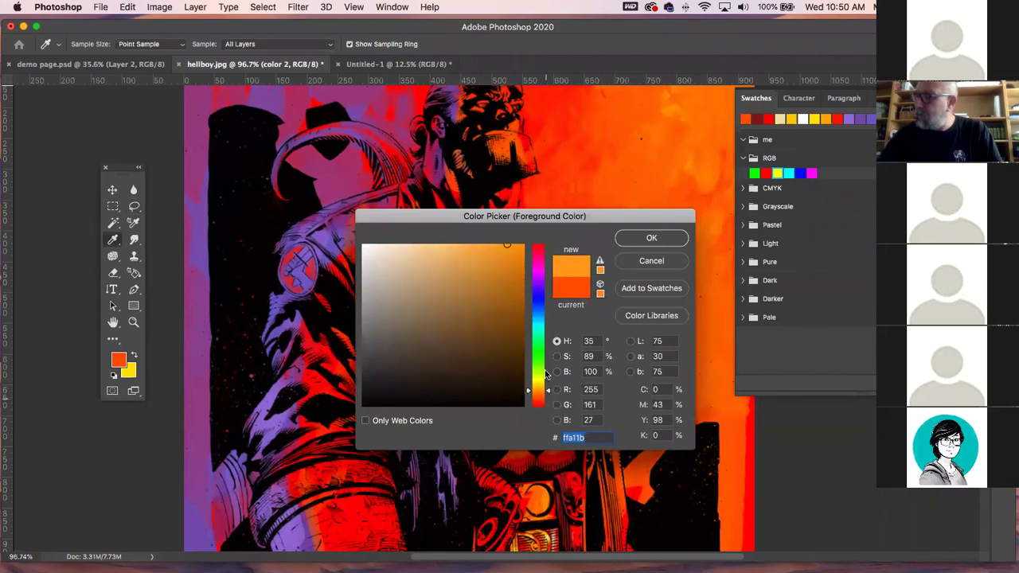
left_click(649, 237)
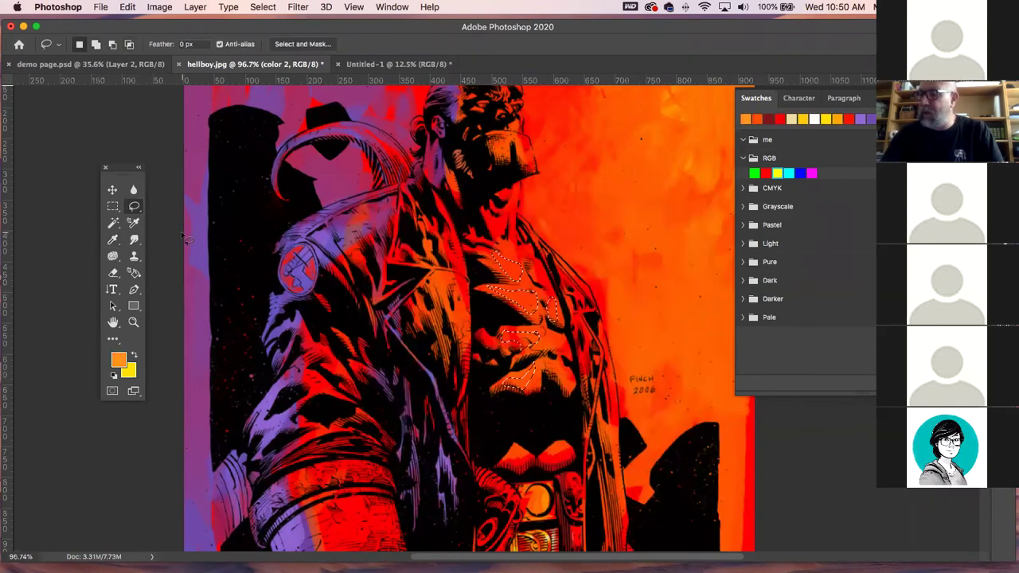
left_click(135, 239)
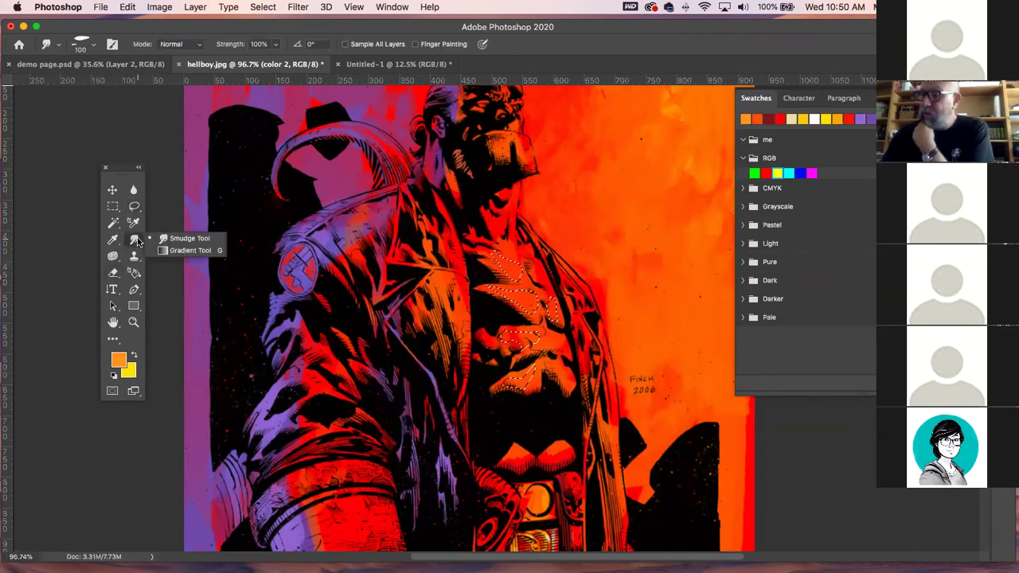
left_click(188, 250)
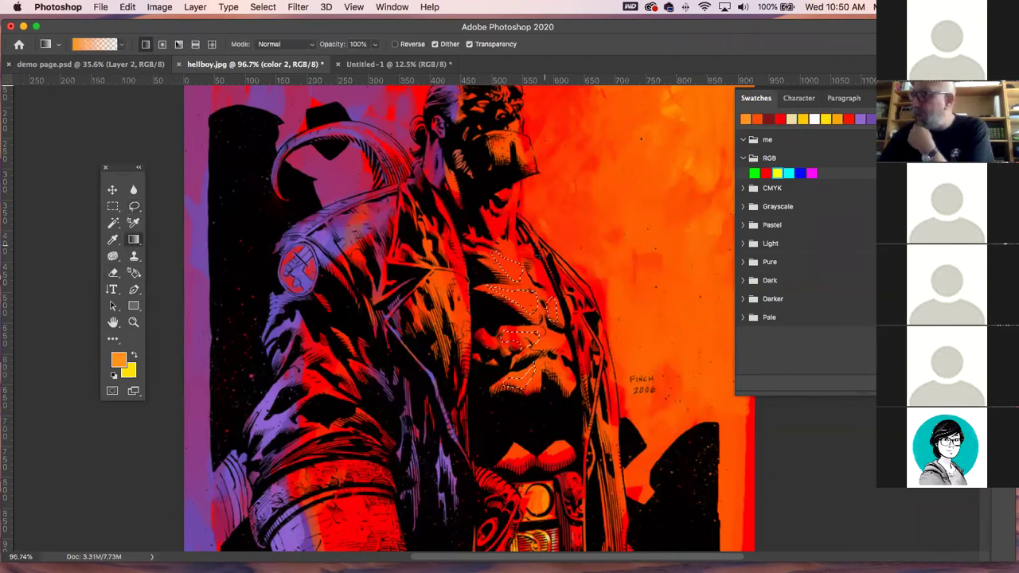
key("super+d")
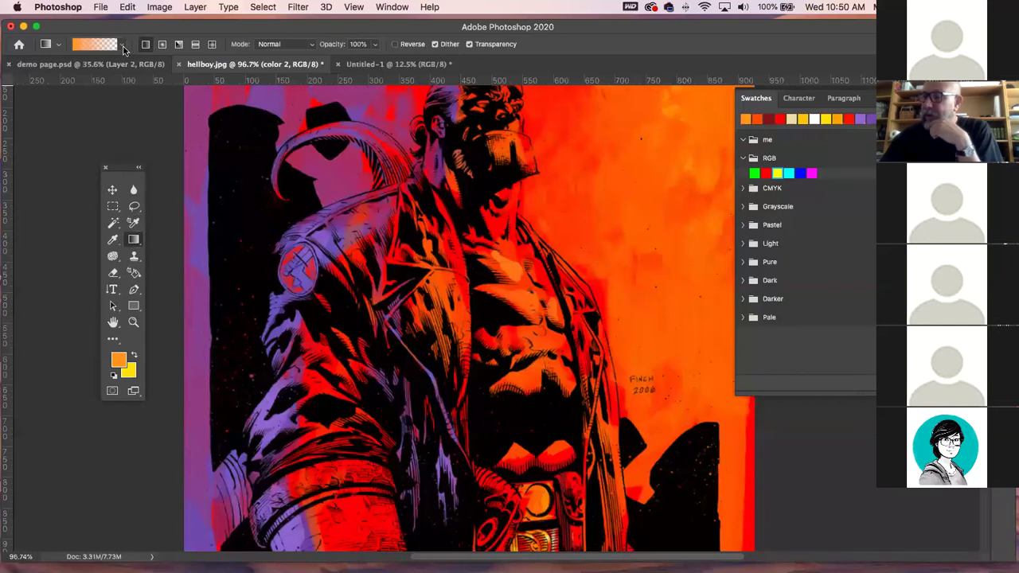
- Smudge the edges of the light orange torso highlights, reducing the Smudge tool's brush to 9 px
left_click(115, 235)
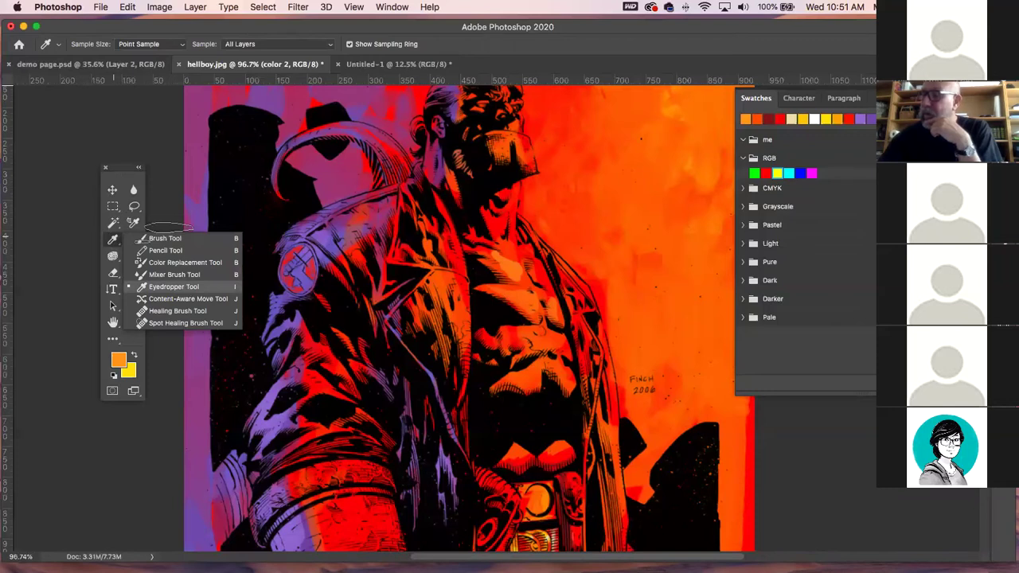
left_click(523, 225)
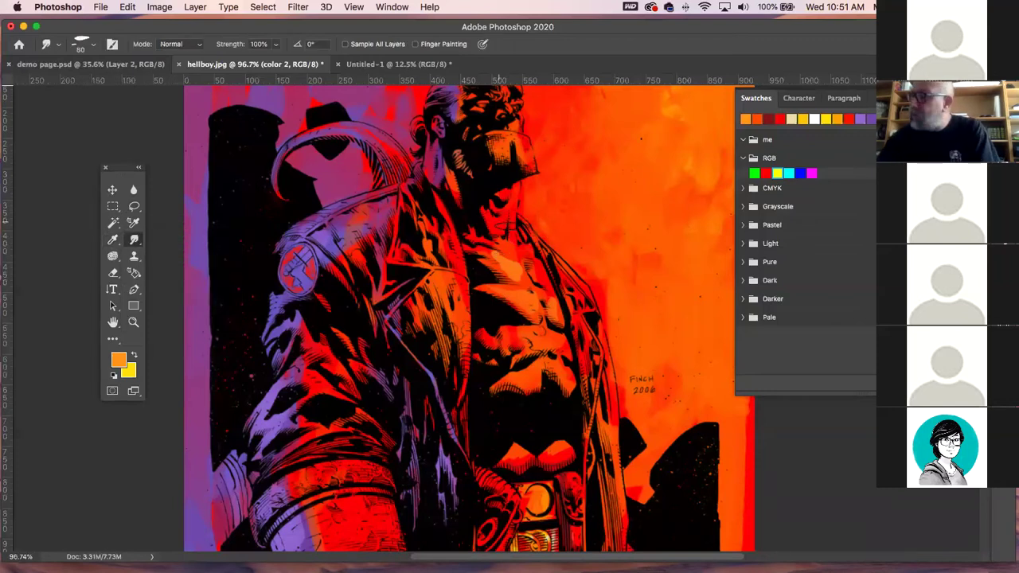
left_click_drag(506, 260, 497, 258)
key("bracketleft")
key("bracketleft")
key("bracketleft")
key("bracketleft")
key("bracketleft")
key("bracketleft")
key("bracketleft")
key("bracketleft")
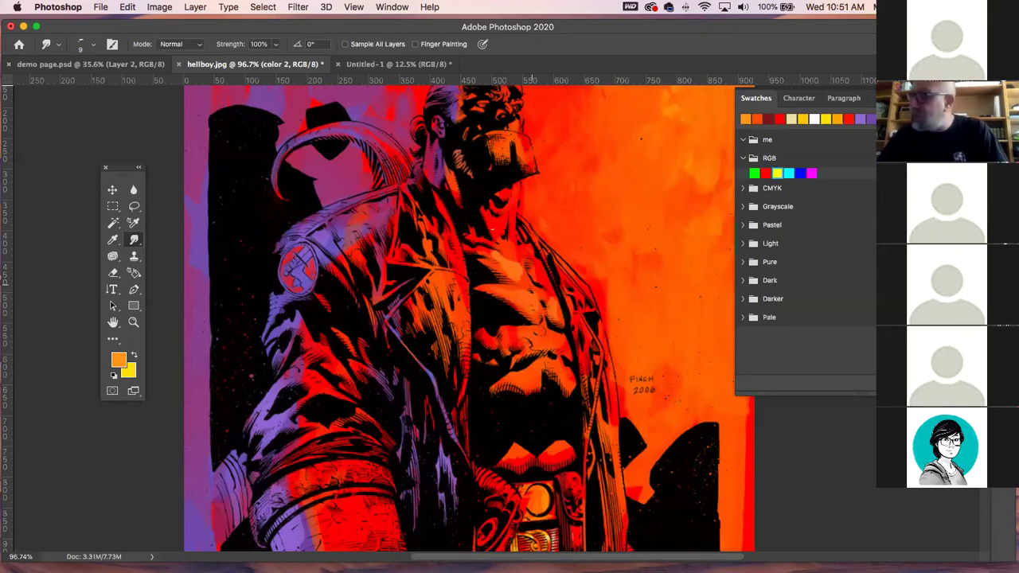
- Lasso several smaller highlight areas inside the light orange shapes on the chest and abdomen as one combined selection
left_click(135, 205)
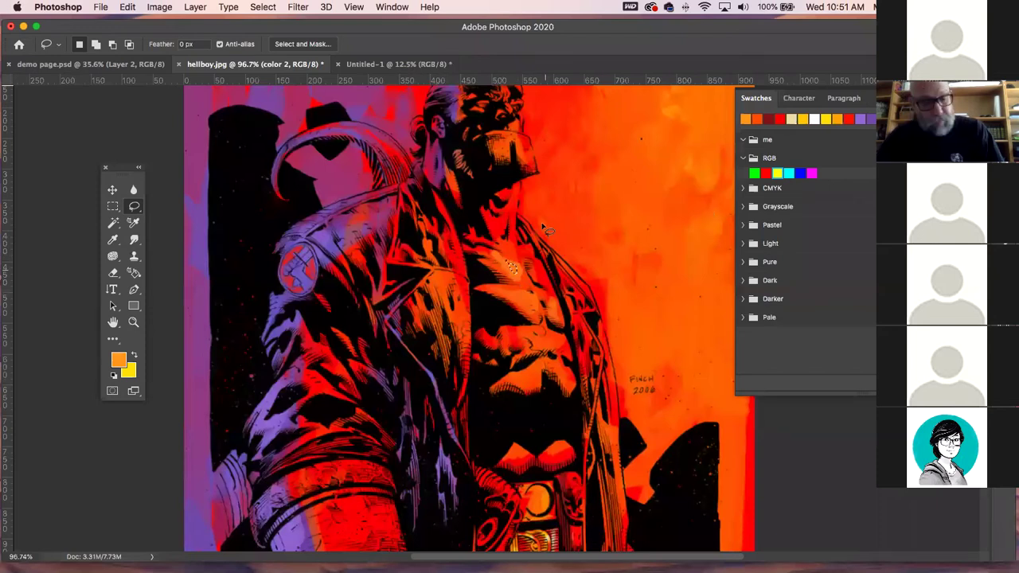
key("shift")
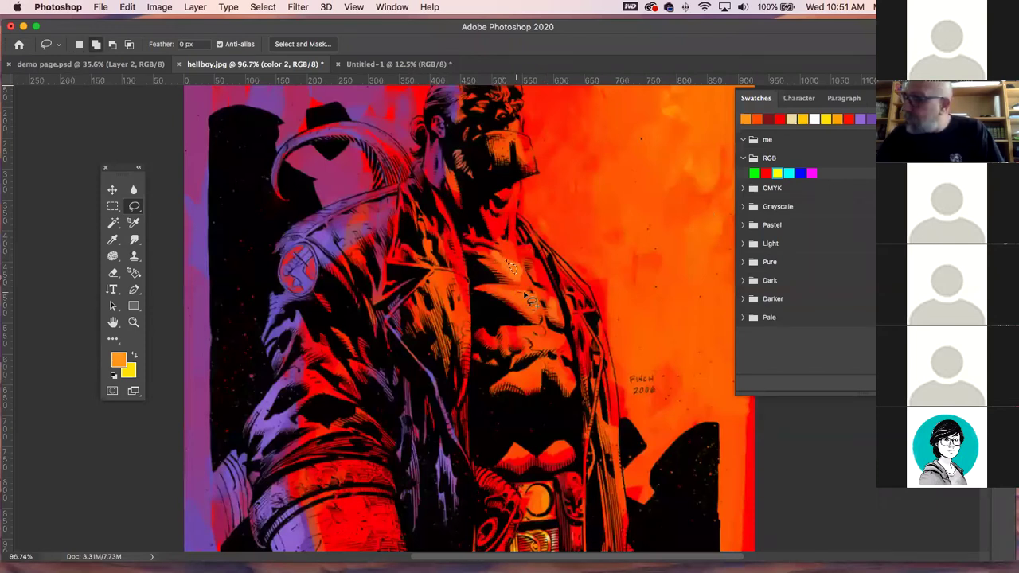
mouse_move(532, 312)
left_mouse_down()
mouse_move(522, 310)
mouse_move(525, 296)
left_mouse_up()
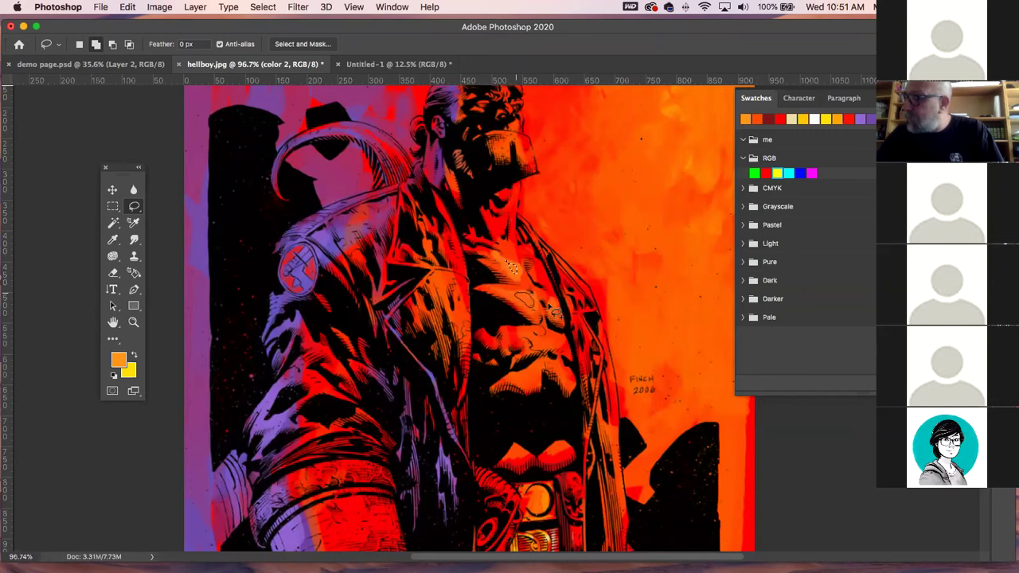
left_click_drag(556, 316, 554, 313)
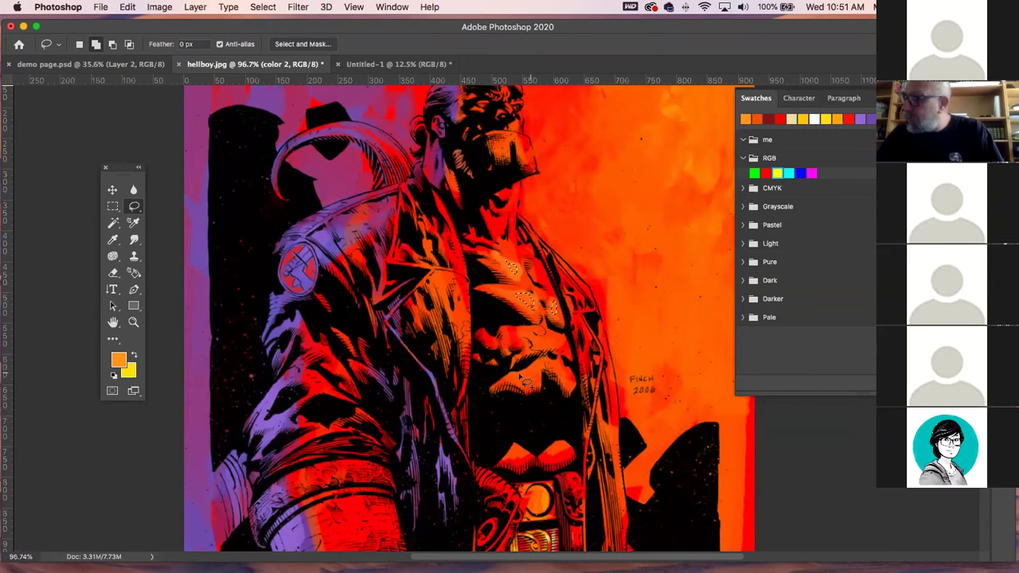
mouse_move(537, 382)
left_mouse_down()
mouse_move(514, 390)
mouse_move(525, 367)
left_mouse_up()
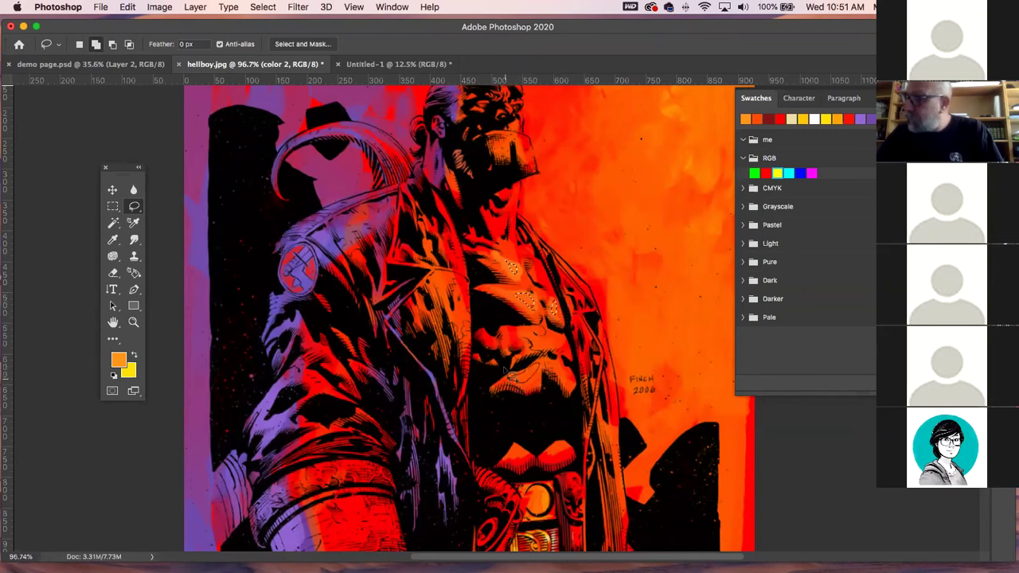
- Change the foreground colour to a light yellow-orange and fill the small selected highlights with a foreground-to-transparent gradient
left_click(120, 359)
left_click_drag(506, 244, 481, 246)
left_click_drag(549, 390, 550, 386)
left_click(635, 238)
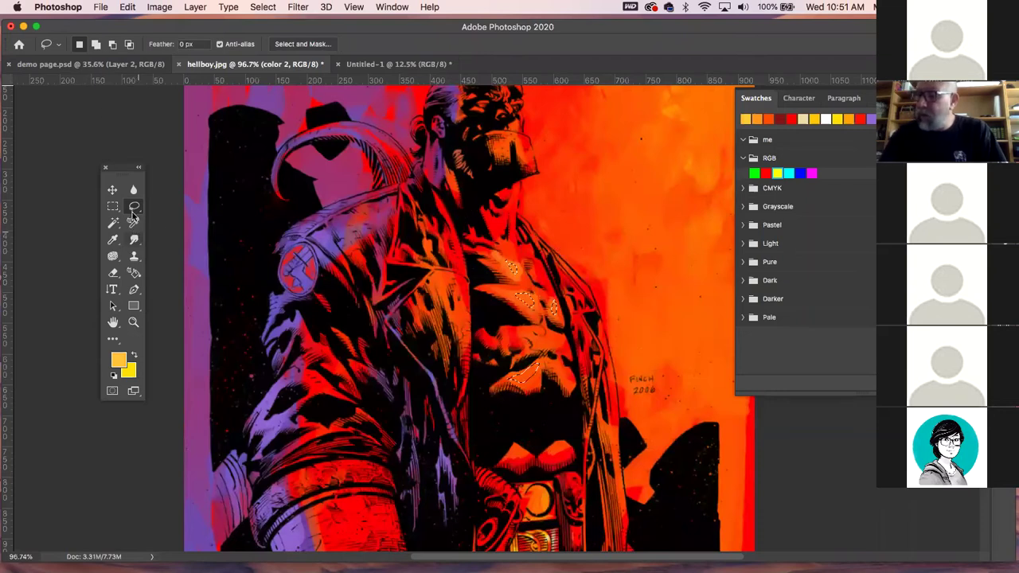
left_click(135, 239)
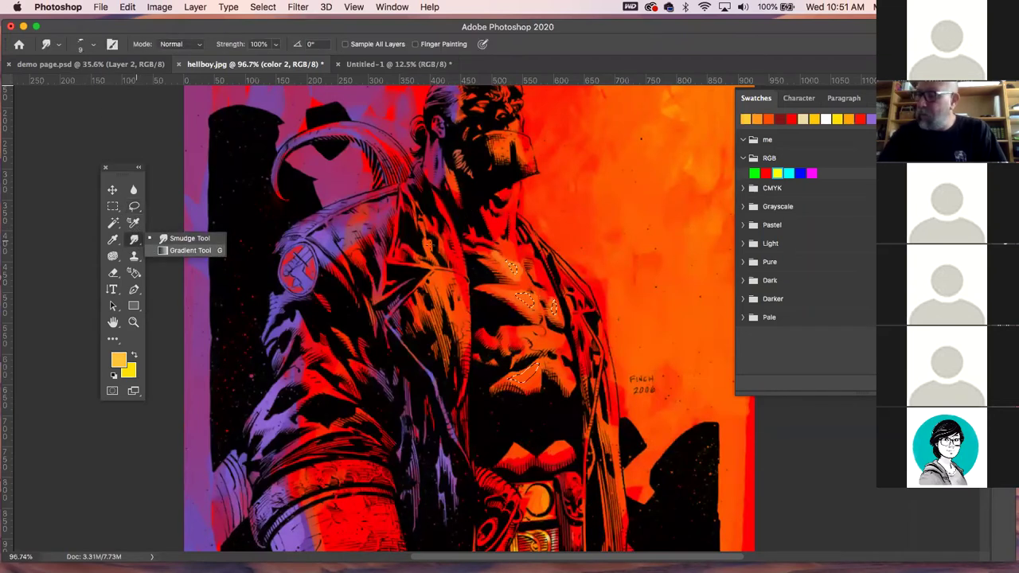
left_click(163, 250)
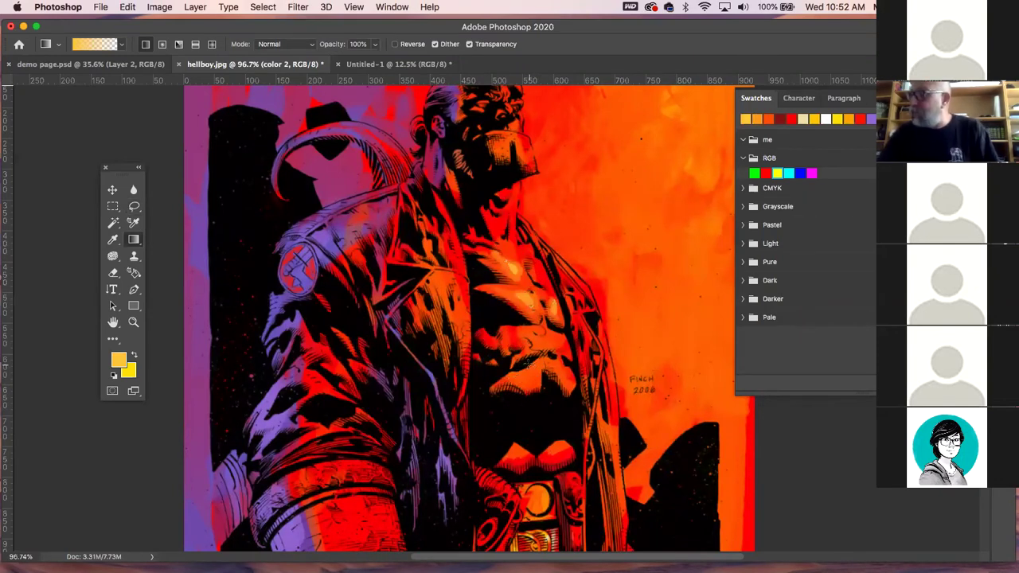
- Smudge the edges of the small yellow-orange highlights on the torso with the 9 px brush
left_click(114, 240)
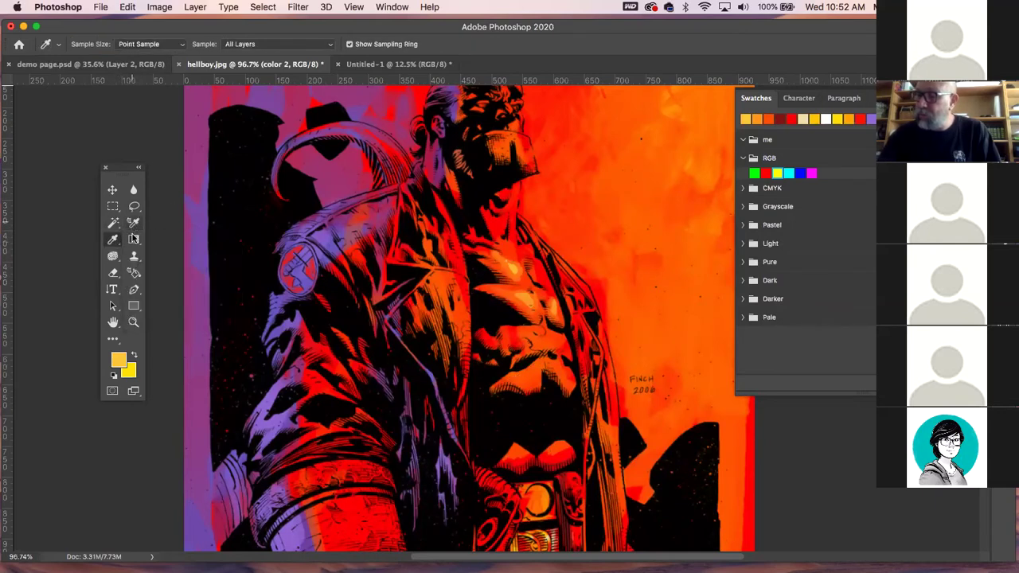
left_click(133, 239)
left_click(166, 234)
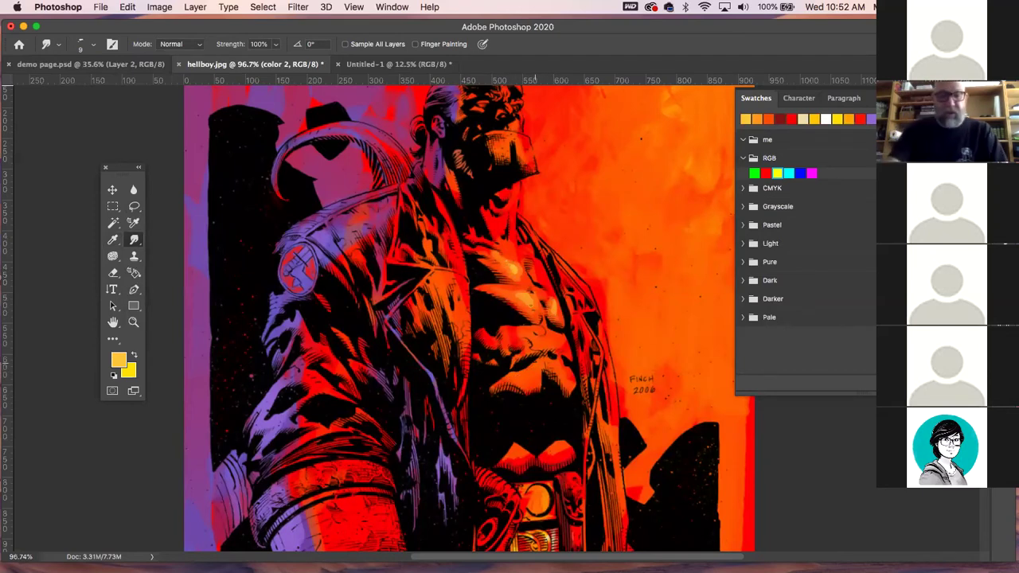
- Enlarge the Smudge tool's brush to 45 px and blend the colours on the neck and upper chest
key("super+minus")
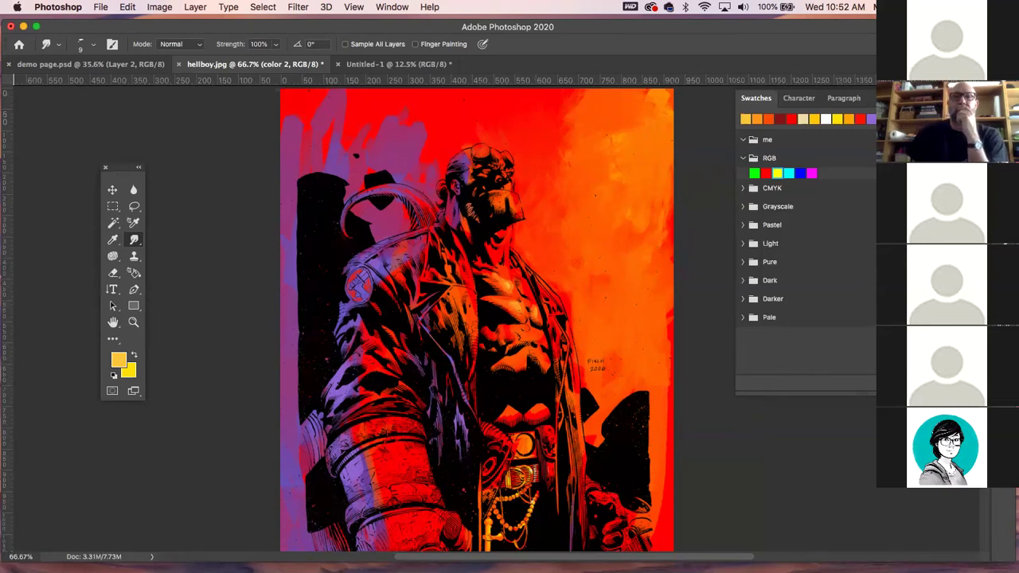
key("Tab")
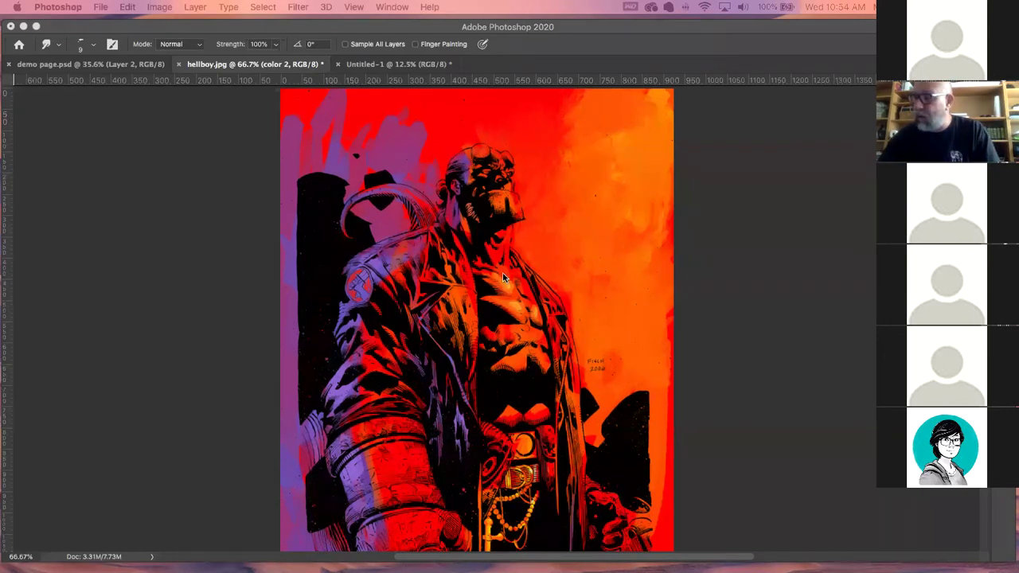
key("Tab")
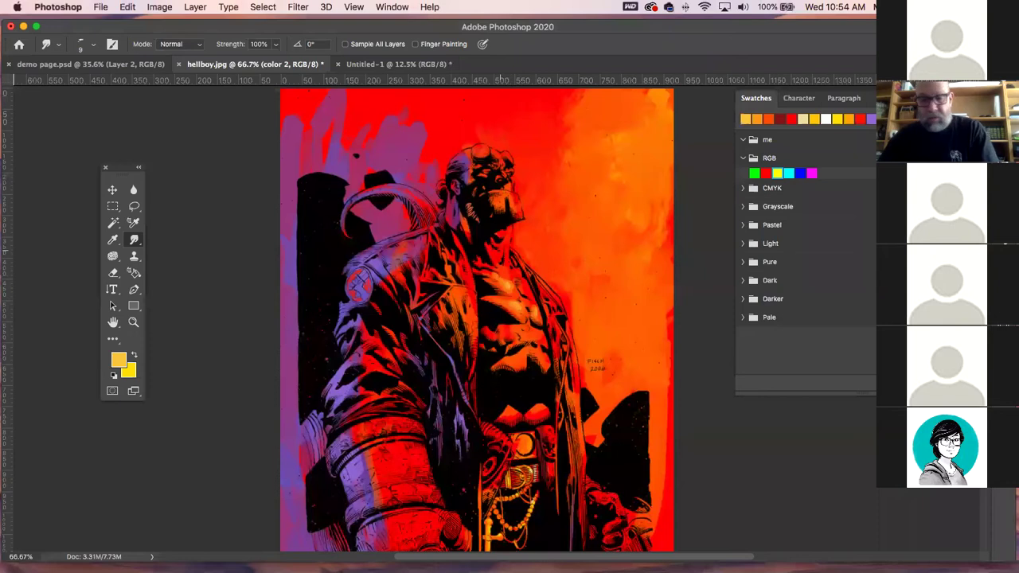
key("bracketright")
key("bracketright")
key("bracketright")
key("bracketright")
key("bracketright")
key("bracketright")
key("bracketright")
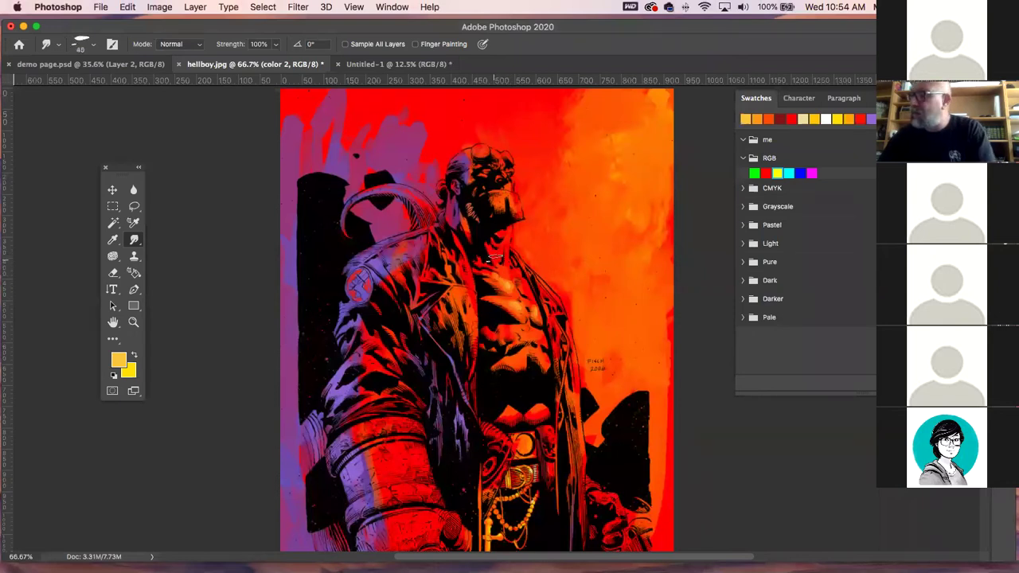
key("bracketright")
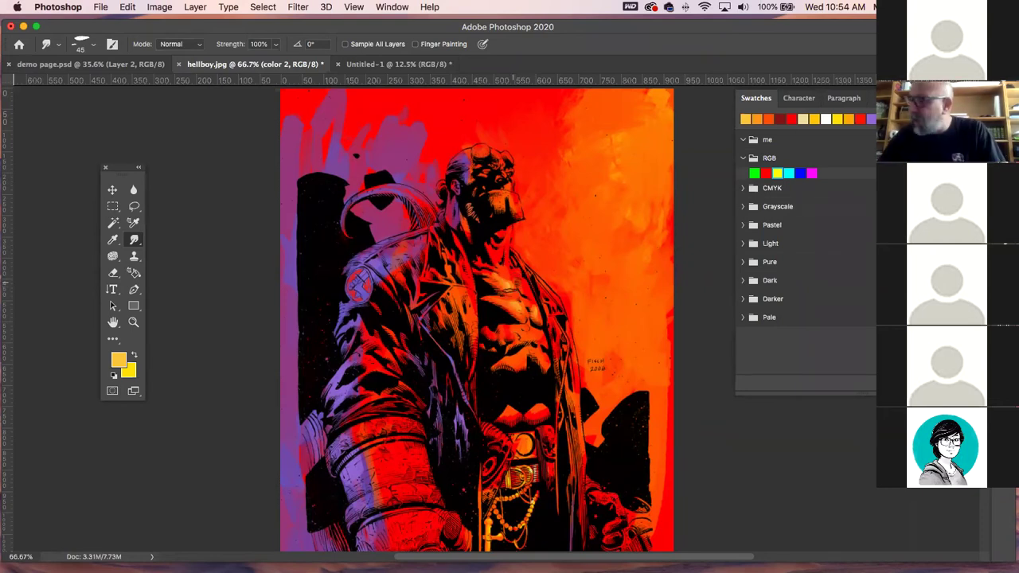
- Sample orange from the chest and paint light on the coat sleeve and the stone forearm with a 35 px brush
key("b")
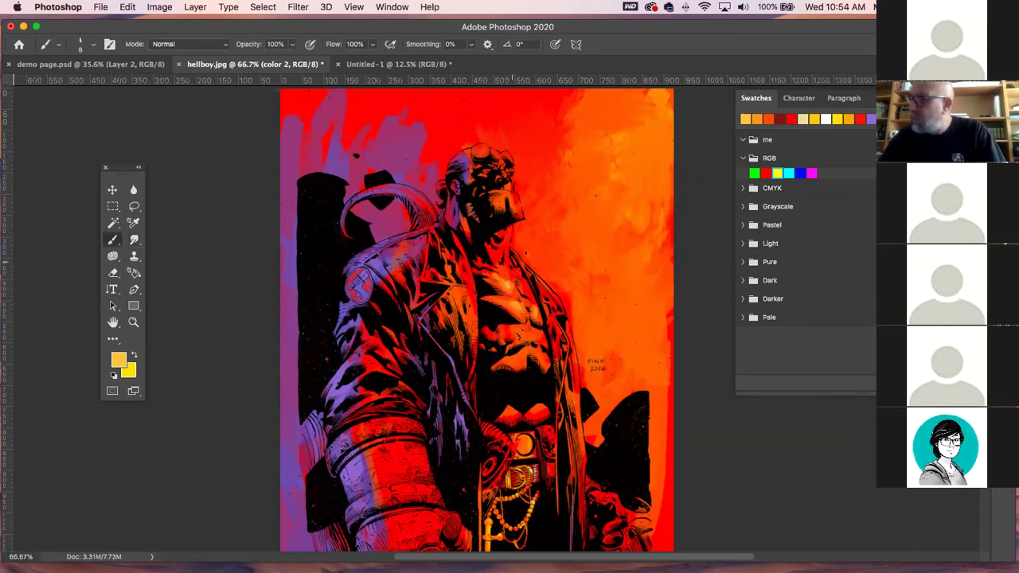
key("bracketright")
key("bracketright")
key("bracketright")
key("bracketright")
key("bracketright")
key("bracketright")
key("bracketright")
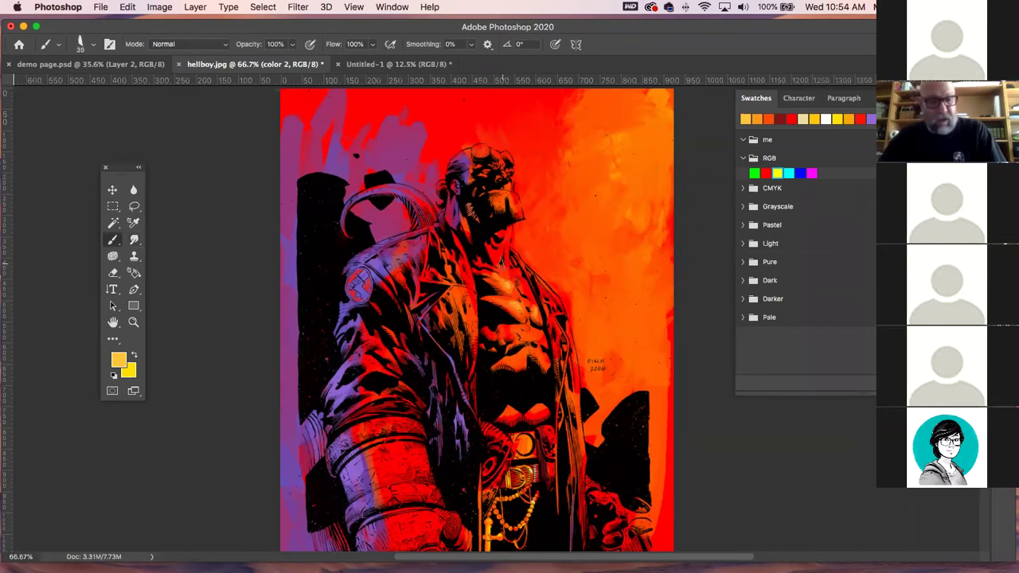
left_click(503, 275, "alt")
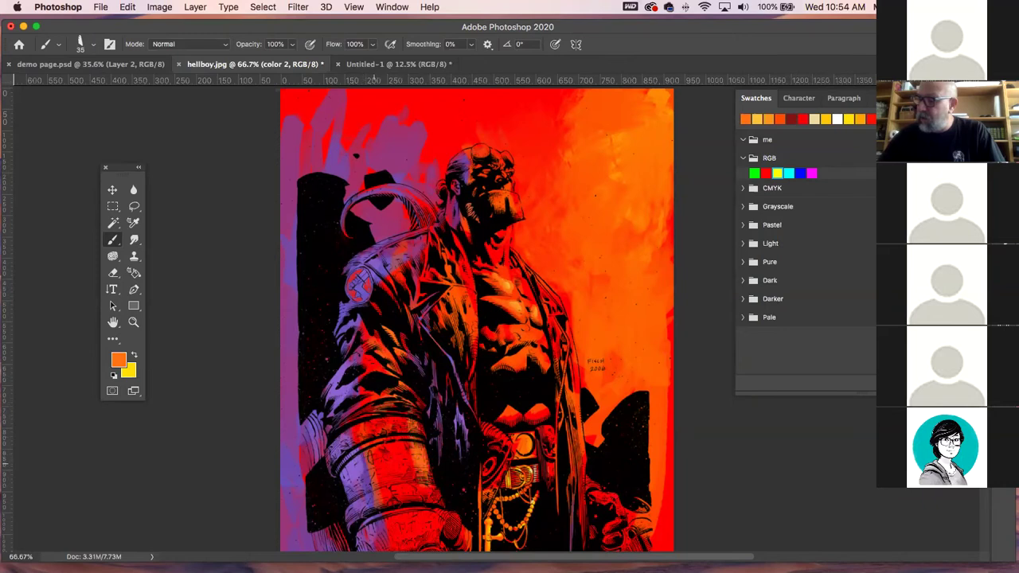
- Sample the stone forearm's red, darken the foreground colour to #901414 and paint shading on the forearm and fist
left_click_drag(456, 391, 465, 284)
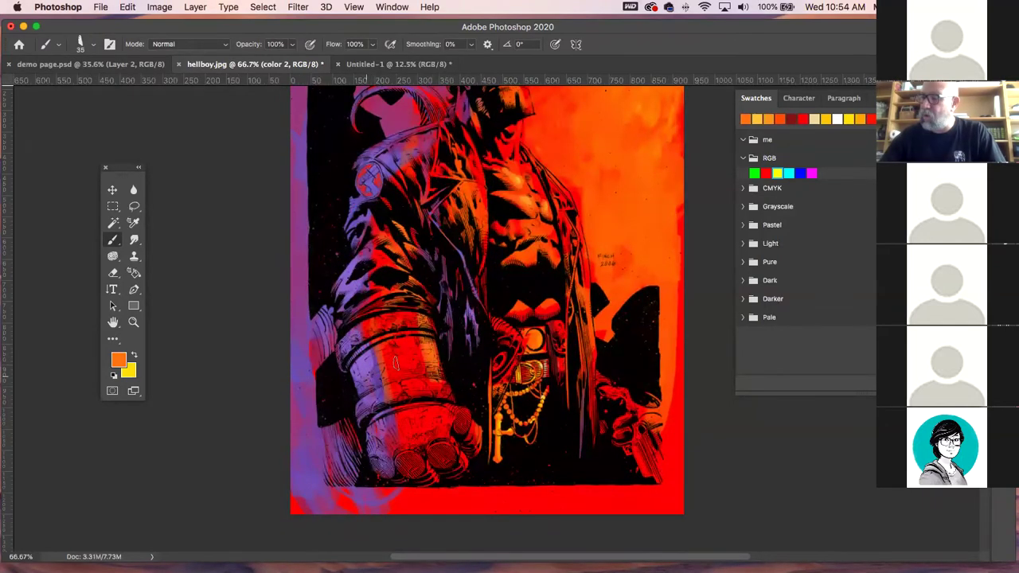
left_click(397, 348, "alt")
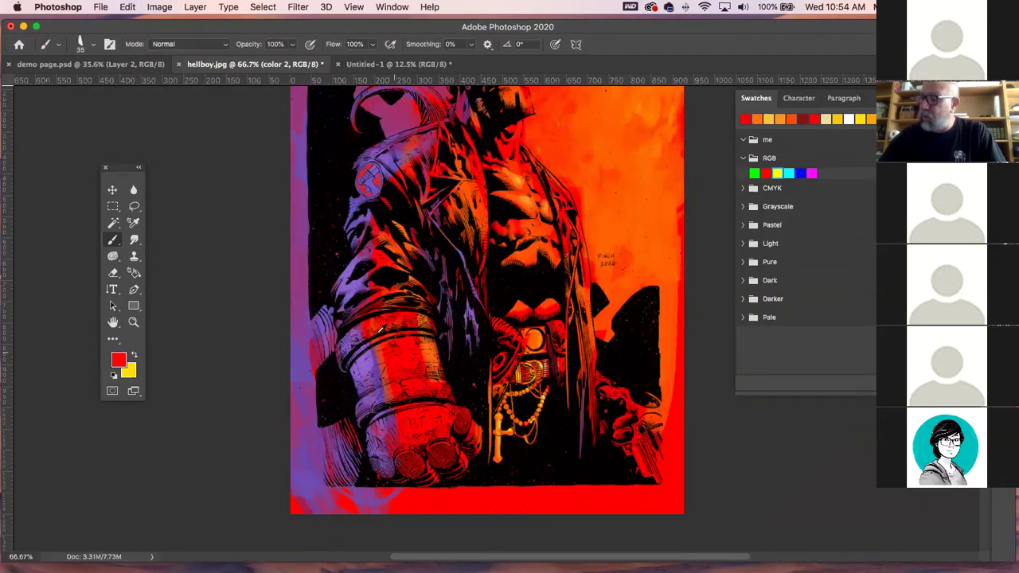
left_click(119, 360)
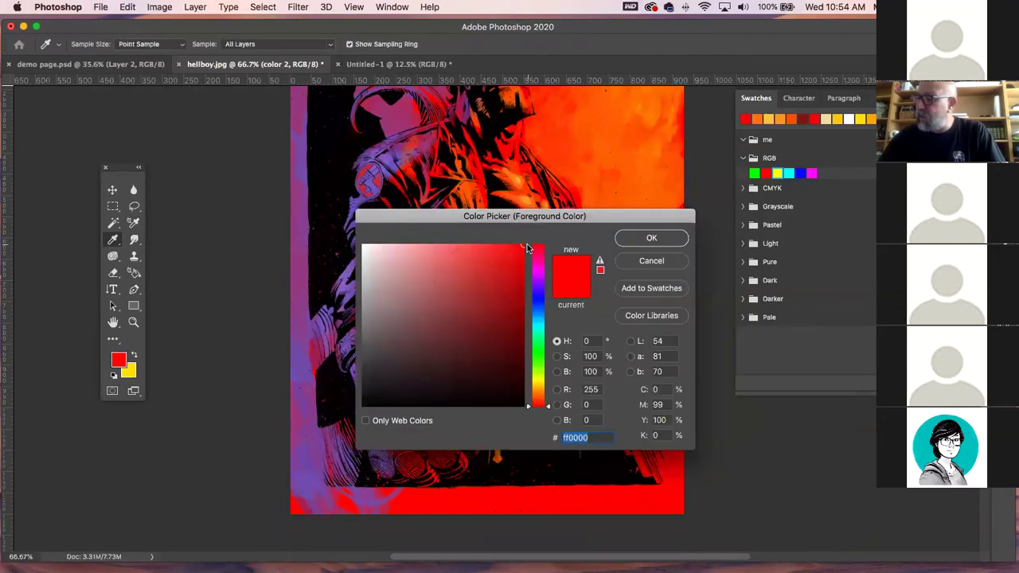
left_click_drag(521, 247, 501, 314)
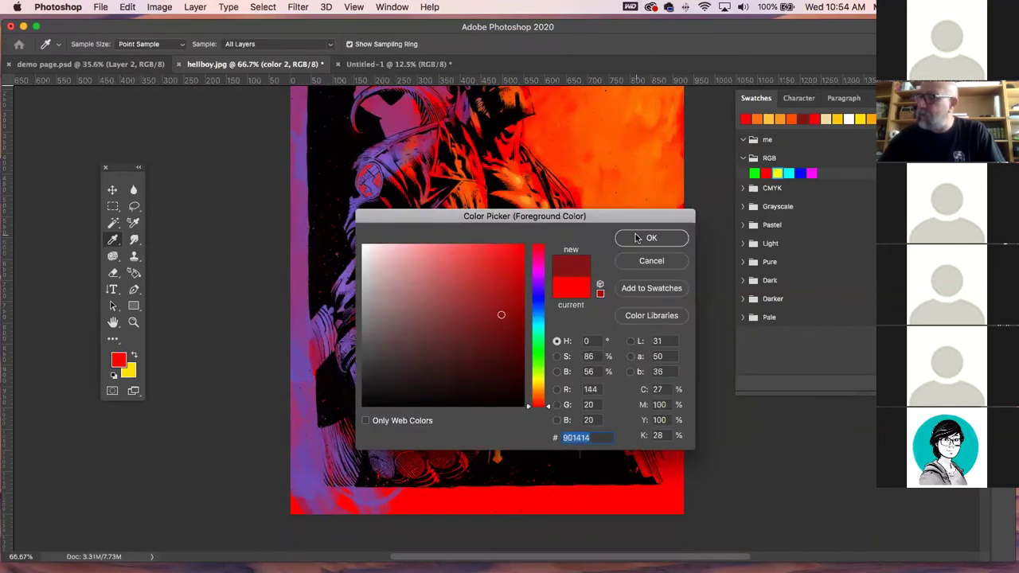
left_click(648, 238)
key("b")
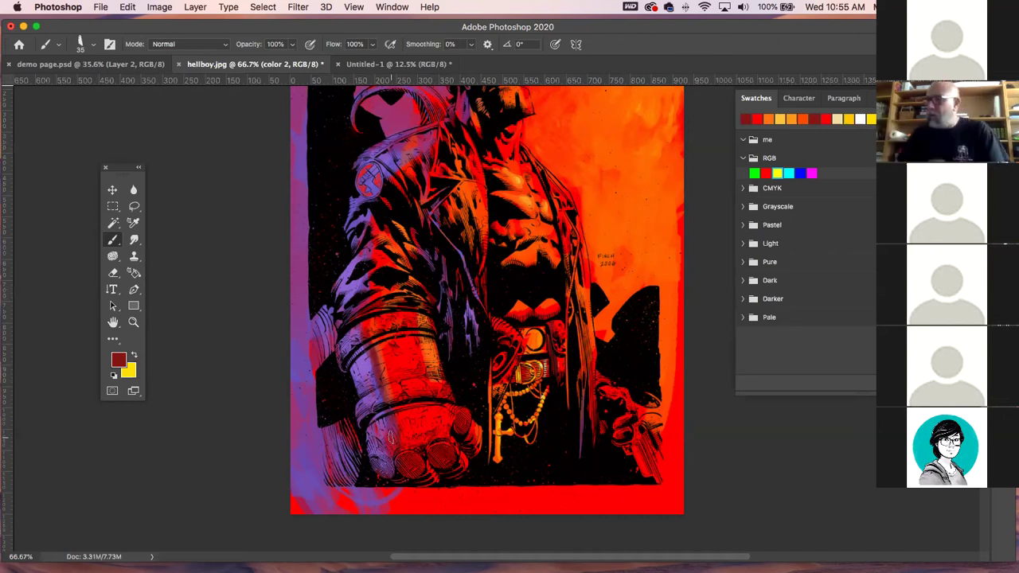
- Blend the dark red shading on the stone forearm and fist with the Smudge tool, reducing its brush to 10 px
left_click(134, 240)
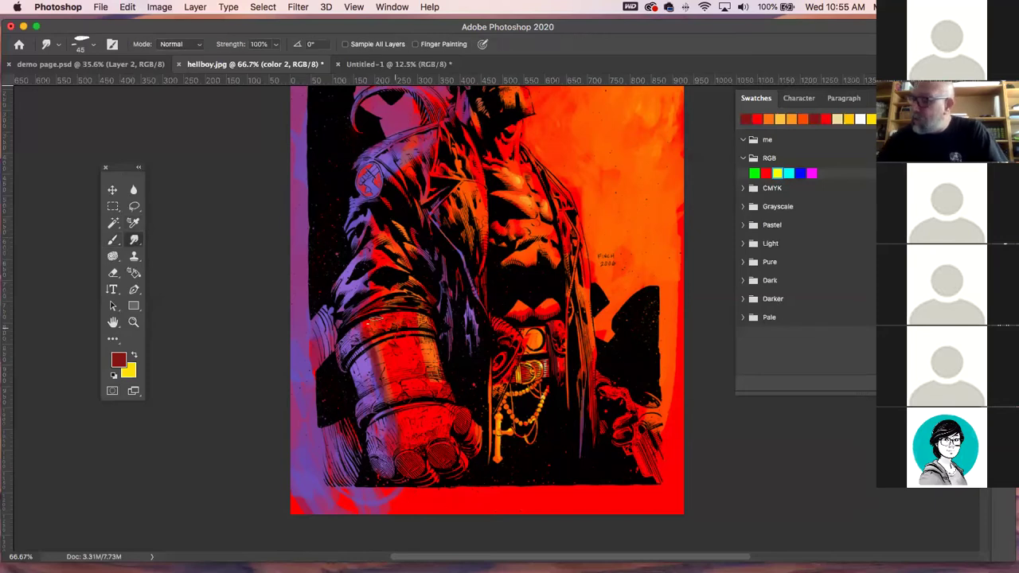
key("bracketleft")
key("bracketleft")
key("bracketleft")
key("bracketleft")
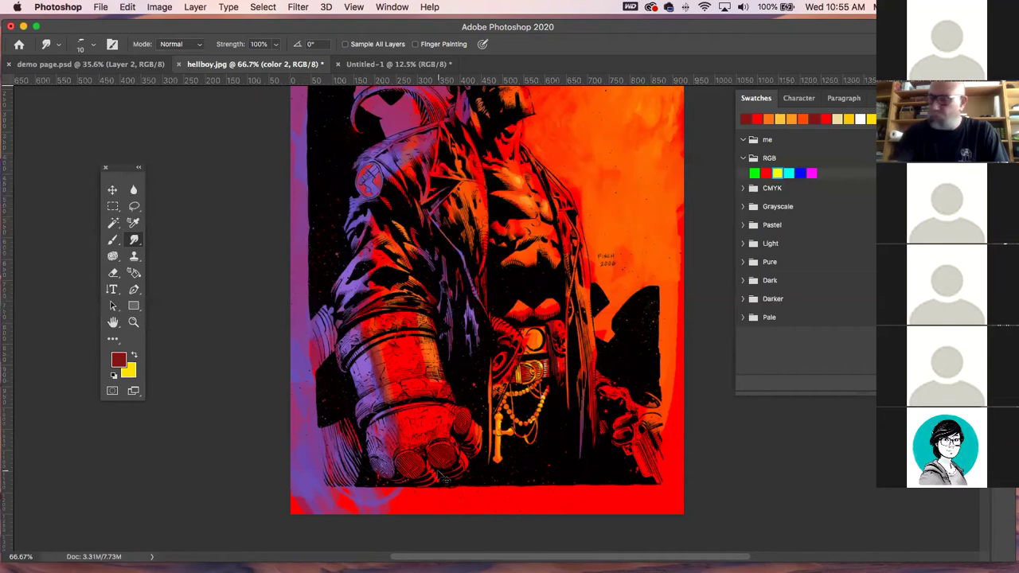
- Sample light orange from the figure and paint strokes with the 35 px brush on the background beside the coat and above the dark rocks
key("super+minus")
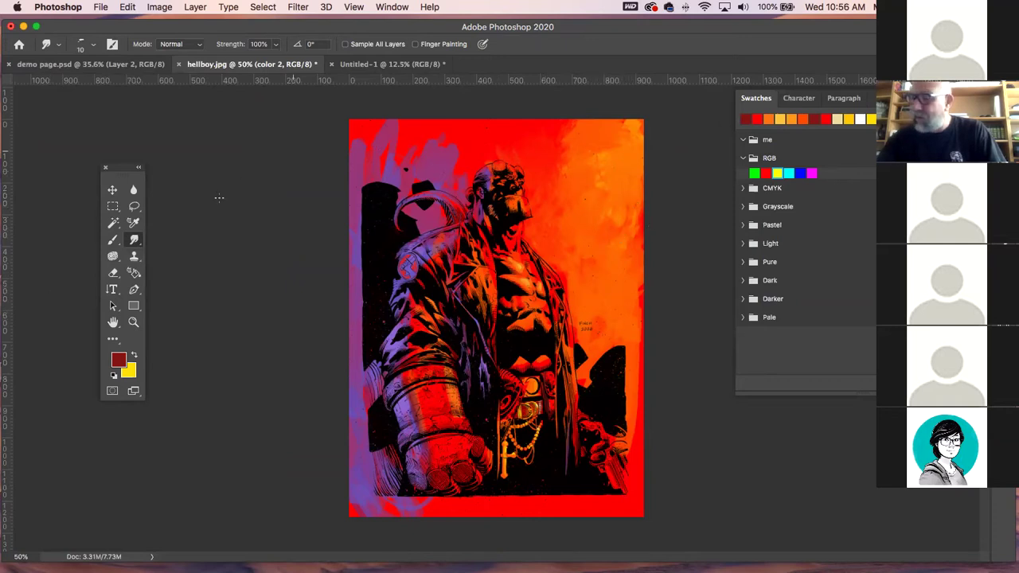
left_click(113, 238)
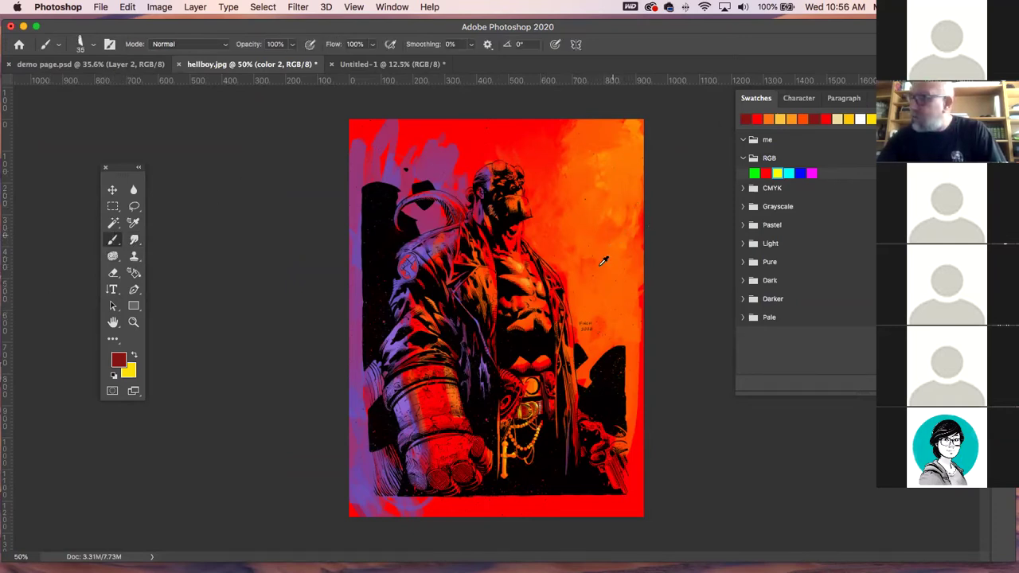
left_click(521, 262, "alt")
mouse_move(619, 267)
left_mouse_down()
mouse_move(619, 329)
mouse_move(634, 388)
left_mouse_up()
left_click_drag(637, 350, 638, 382)
mouse_move(602, 333)
left_mouse_down()
mouse_move(598, 366)
mouse_move(581, 387)
mouse_move(612, 351)
mouse_move(632, 393)
mouse_move(628, 412)
left_mouse_up()
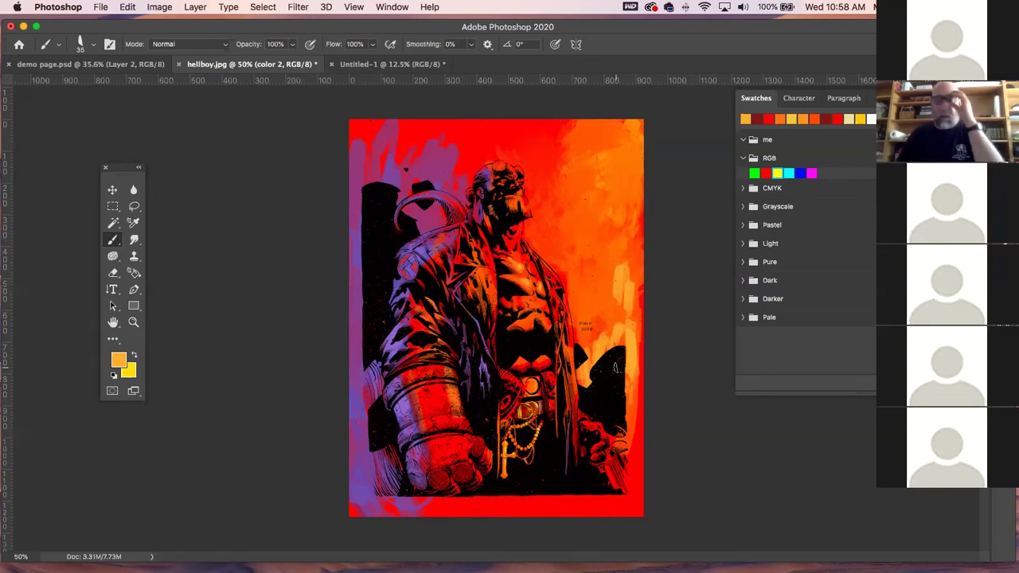
- Blend the new light orange background strokes with the Smudge tool, enlarging its brush to 100 px
left_click(134, 241)
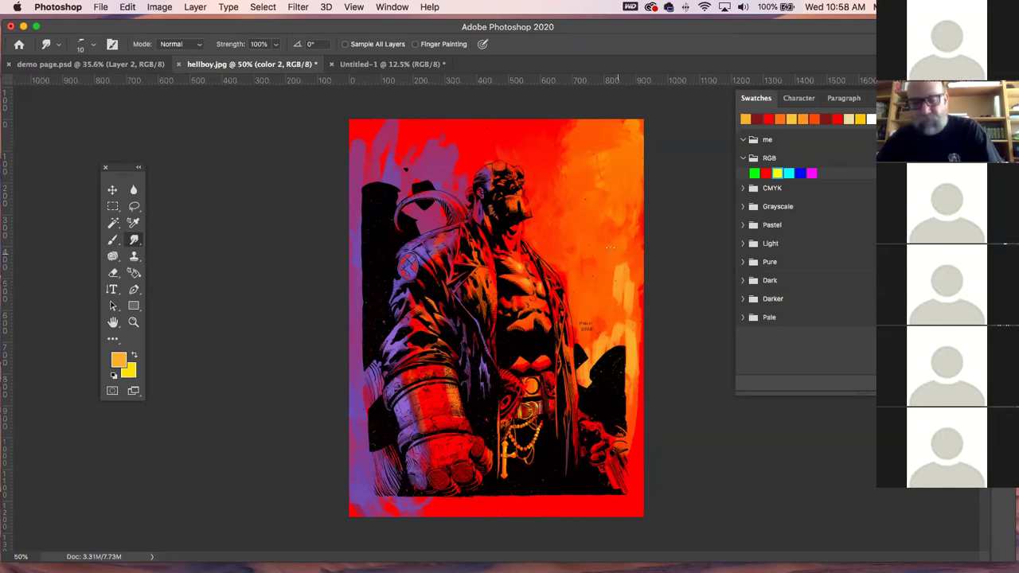
key("bracketright")
key("bracketright")
key("bracketright")
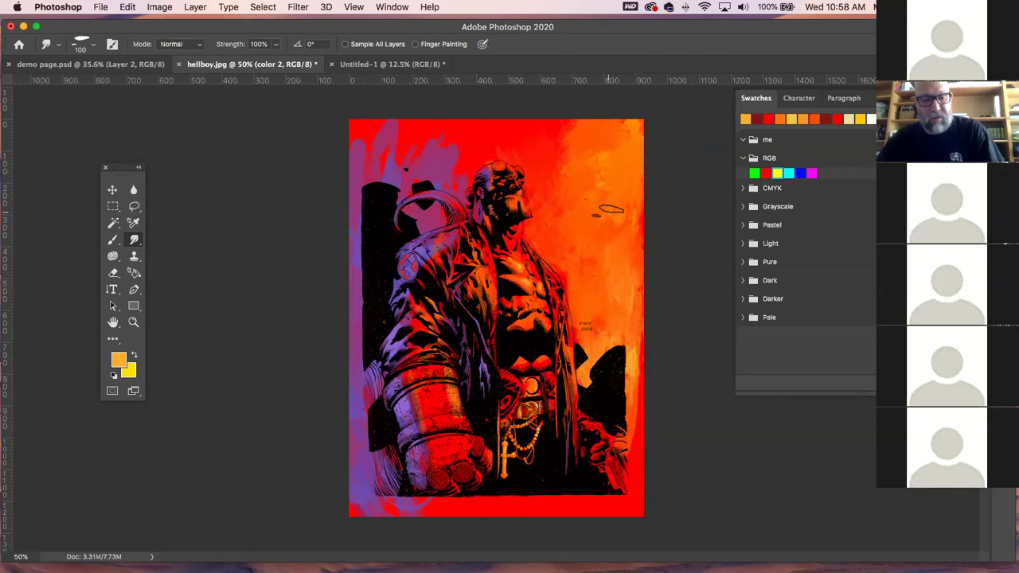
- Paint red and sampled purple strokes on the orange background beside the coat and blend them with the Smudge tool
key("b")
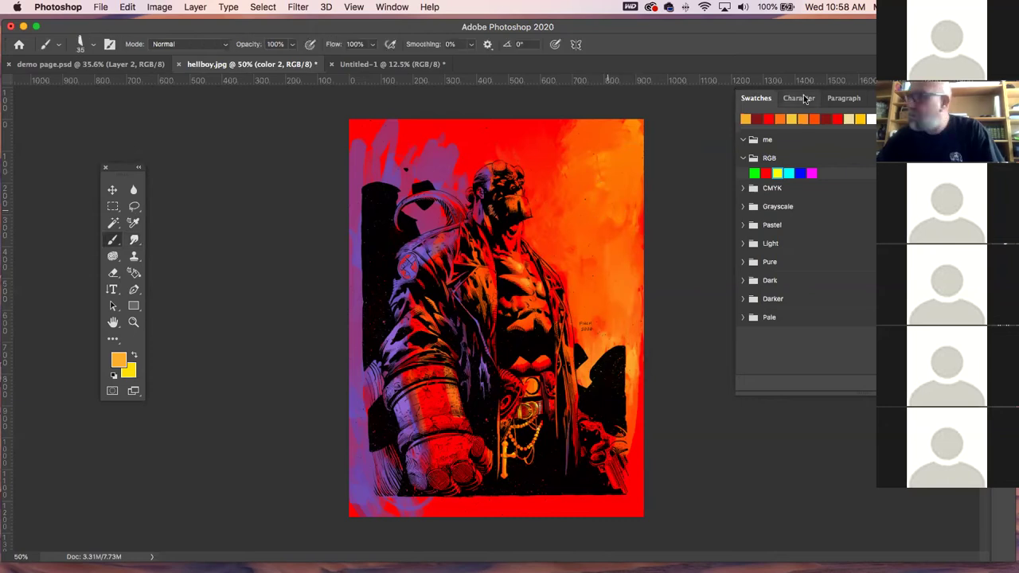
left_click(768, 118)
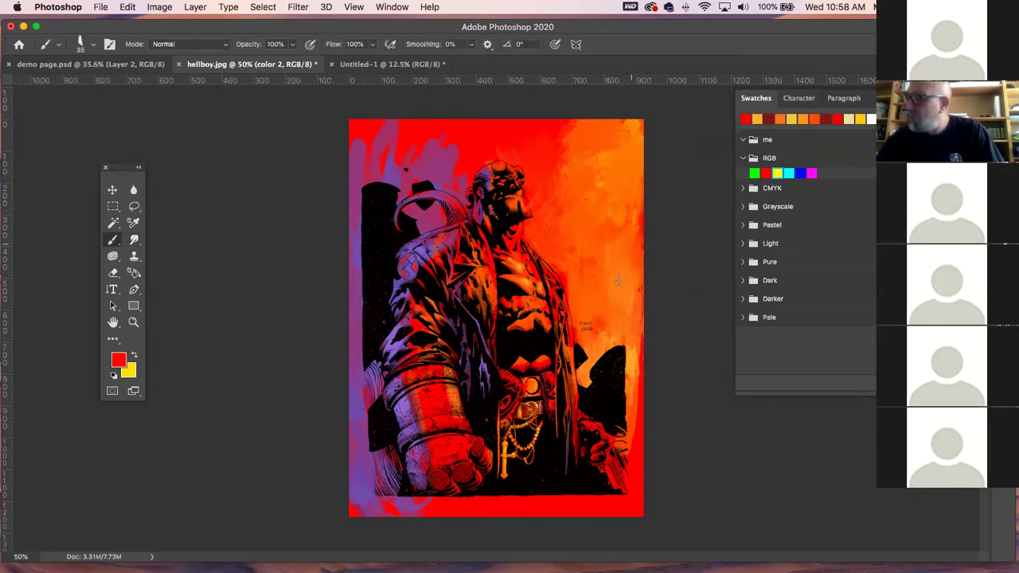
left_click_drag(473, 180, 472, 201)
mouse_move(616, 237)
left_mouse_down()
mouse_move(616, 331)
mouse_move(628, 387)
left_mouse_up()
left_click(402, 167, "alt")
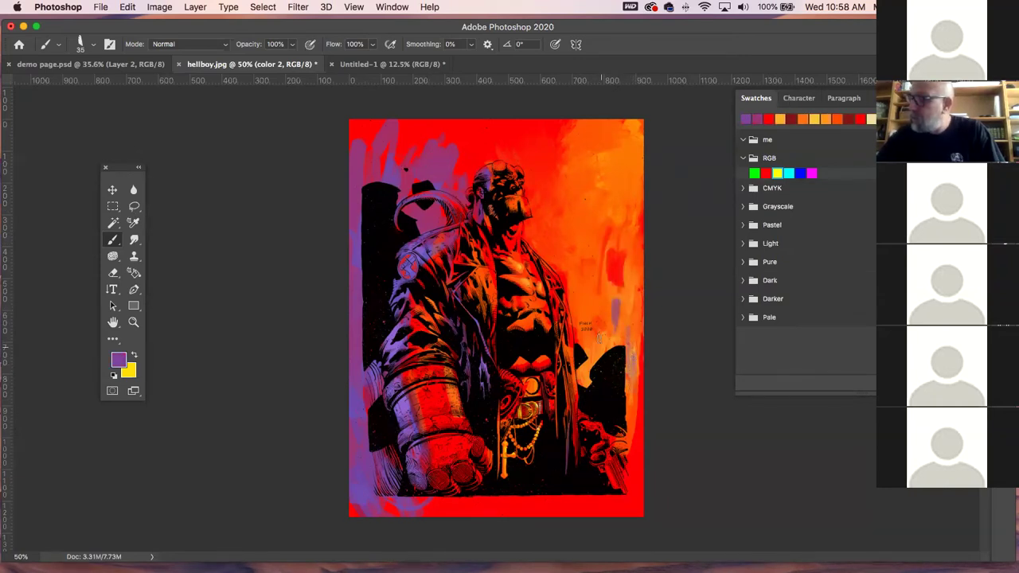
left_click_drag(599, 347, 583, 366)
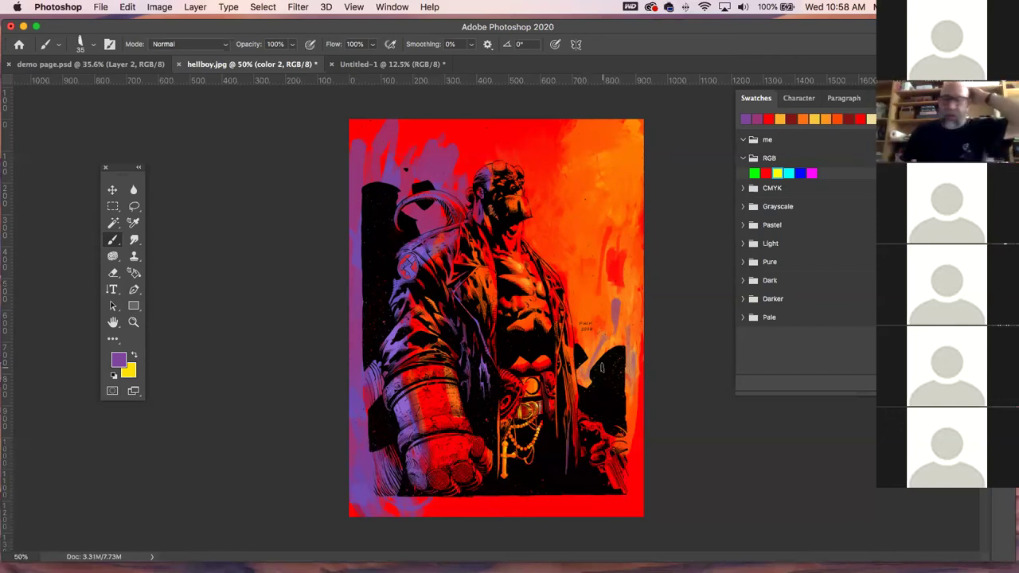
left_click(134, 238)
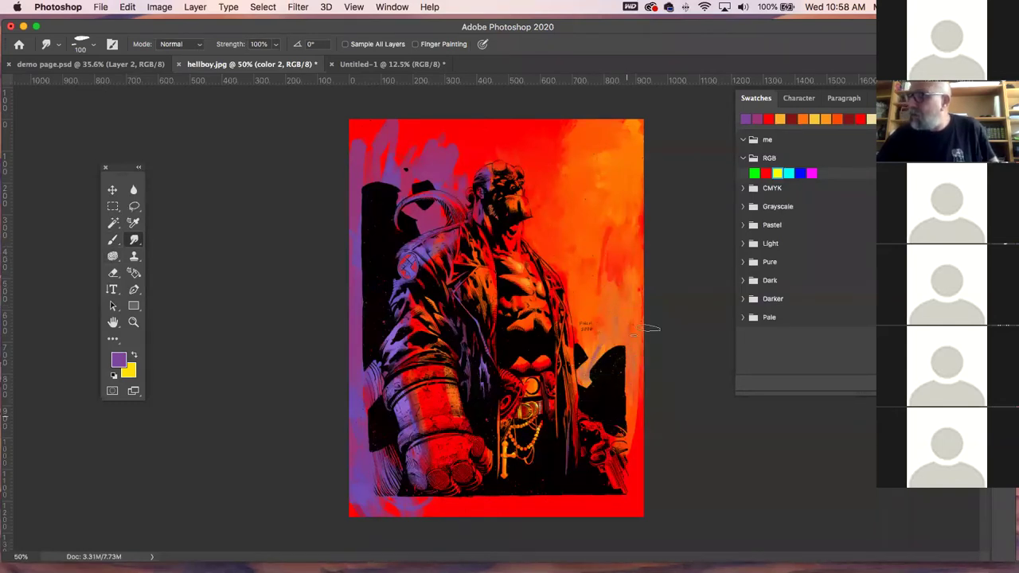
- Paint bright yellow strokes around the dark rocks behind the gun hand and break them up with orange tones sampled from the background
key("b")
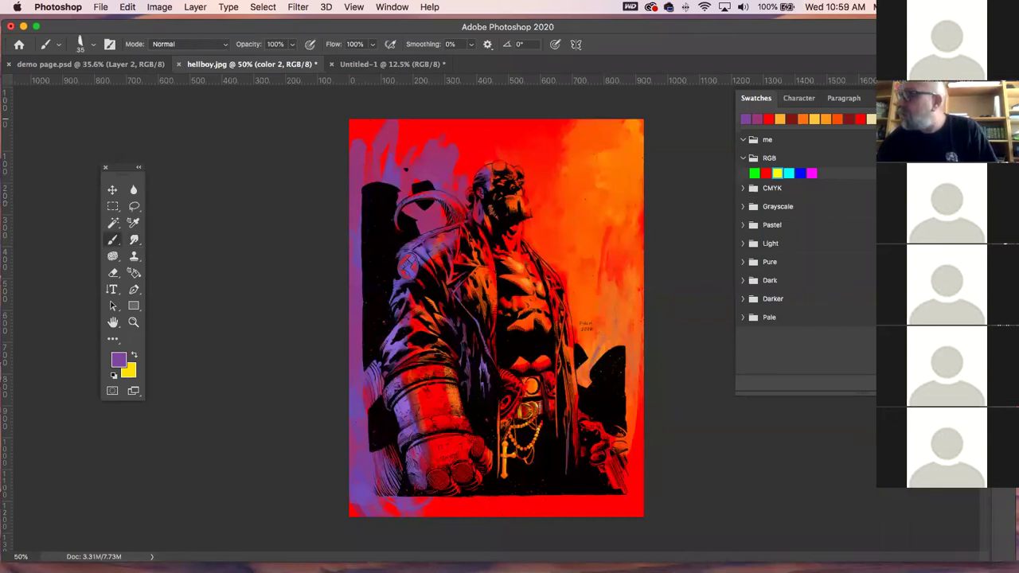
left_click(777, 172)
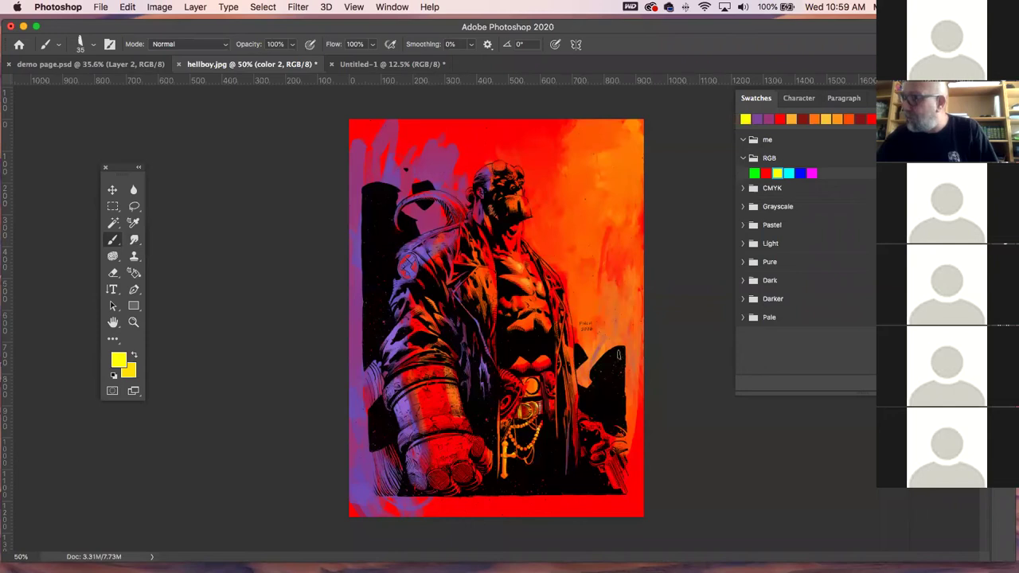
mouse_move(626, 368)
left_mouse_down()
mouse_move(637, 437)
mouse_move(607, 428)
left_mouse_up()
mouse_move(585, 382)
left_mouse_down()
mouse_move(593, 334)
mouse_move(578, 310)
left_mouse_up()
left_click(618, 292, "alt")
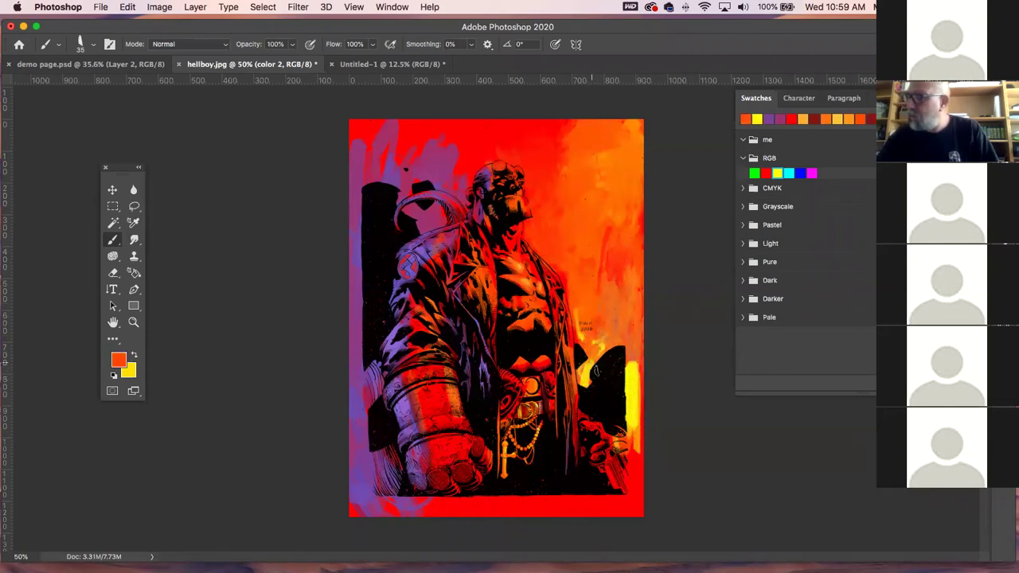
left_click(629, 384, "alt")
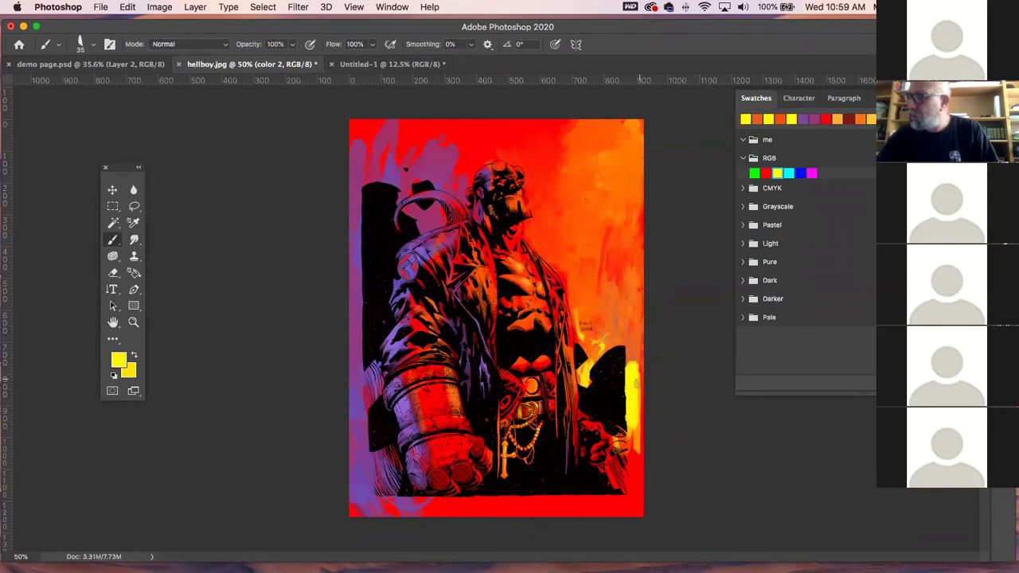
left_click(640, 338, "alt")
left_click(603, 178, "alt")
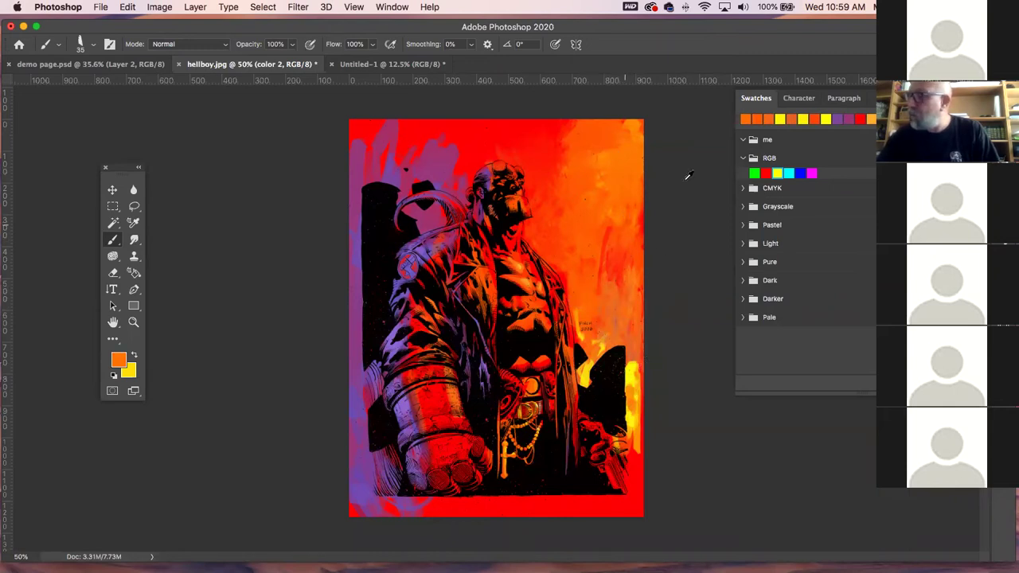
- Swap the foreground and background colours and set the foreground to the yellow-orange #feb402 for the glow around the rocks
left_click(135, 356)
left_click(125, 358)
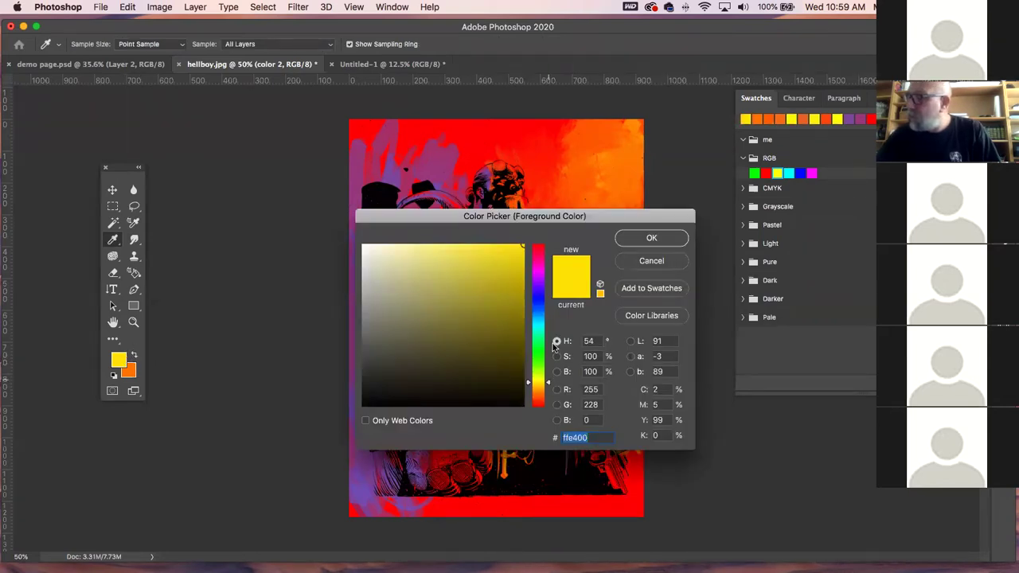
left_click(661, 260)
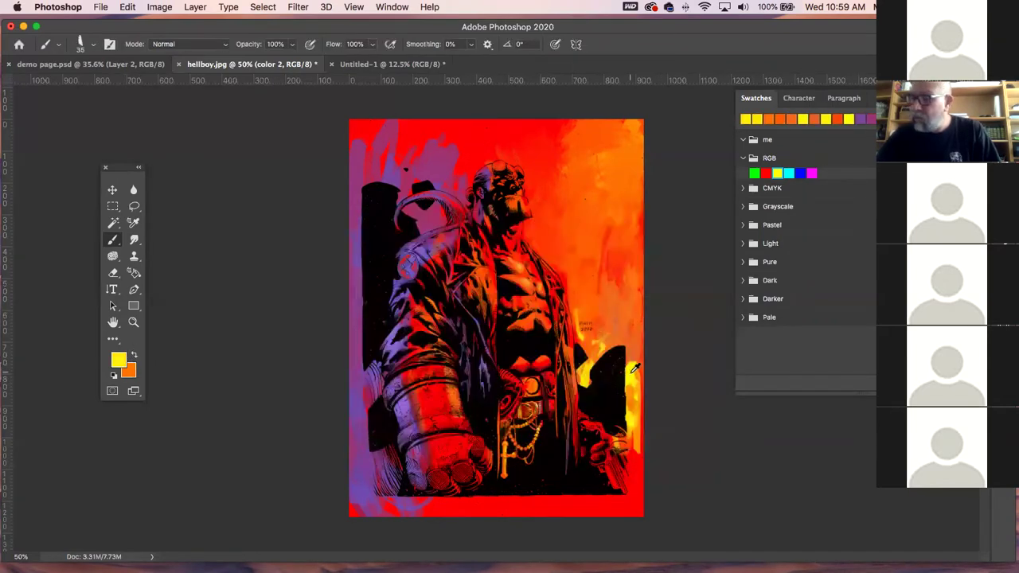
left_click(118, 360)
left_click_drag(548, 382, 547, 390)
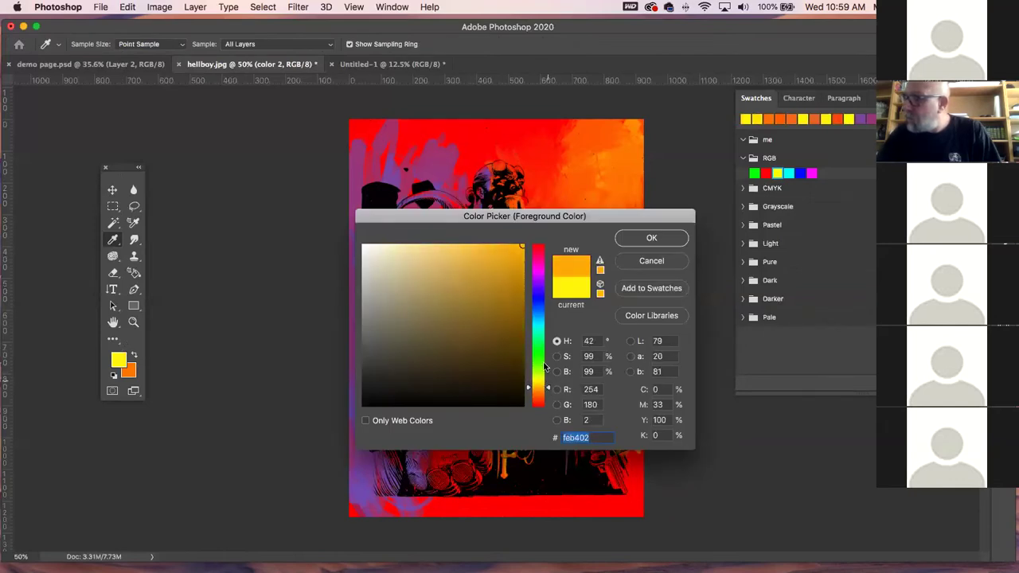
left_click(623, 238)
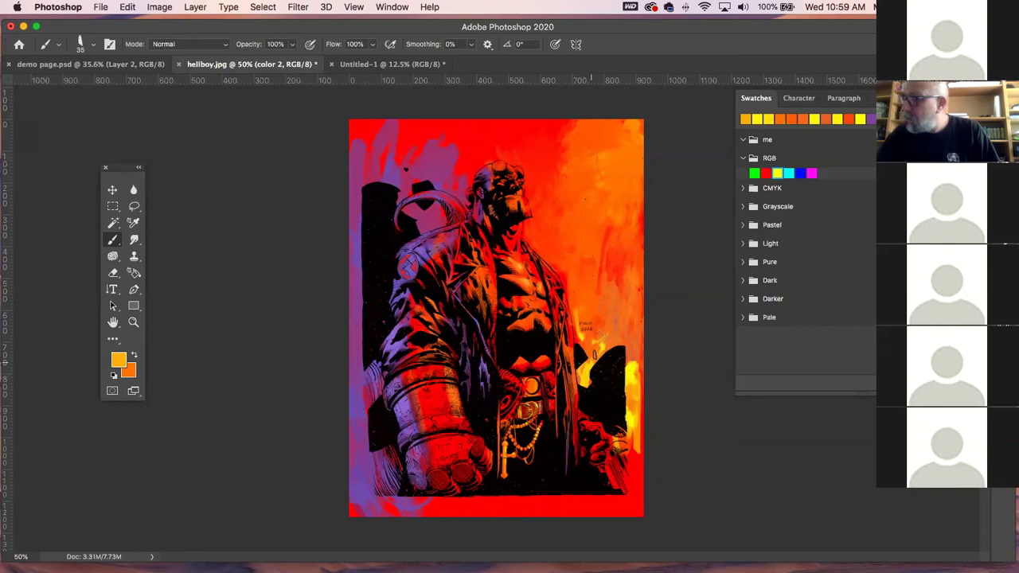
- Sample red-orange from the background and blend the glow around the rocks with the Smudge tool at 50 px
left_click(618, 243, "alt")
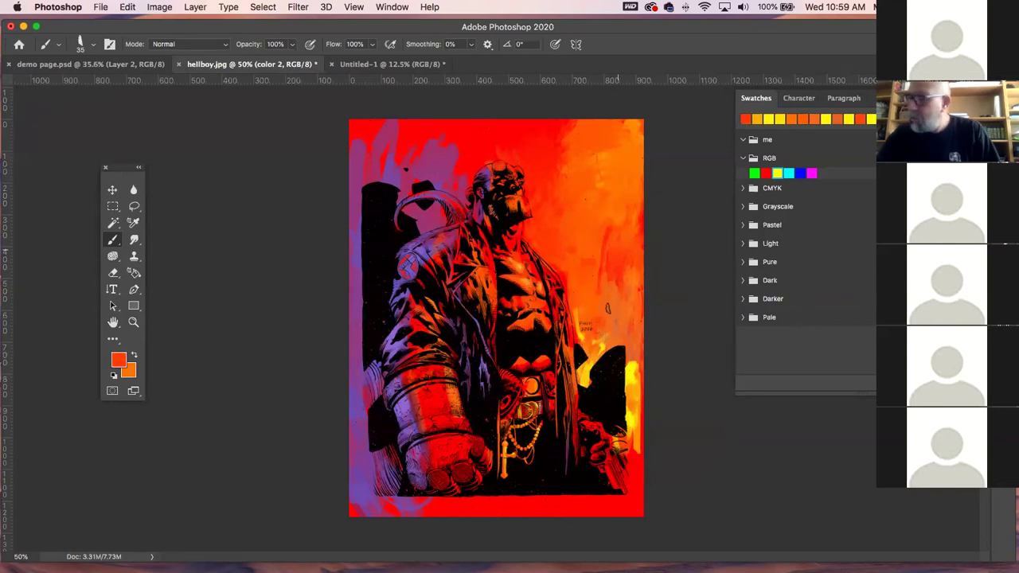
key("r")
key("bracketright")
key("bracketright")
key("bracketright")
key("bracketleft")
key("bracketleft")
key("bracketleft")
key("bracketleft")
key("bracketleft")
key("bracketleft")
key("bracketleft")
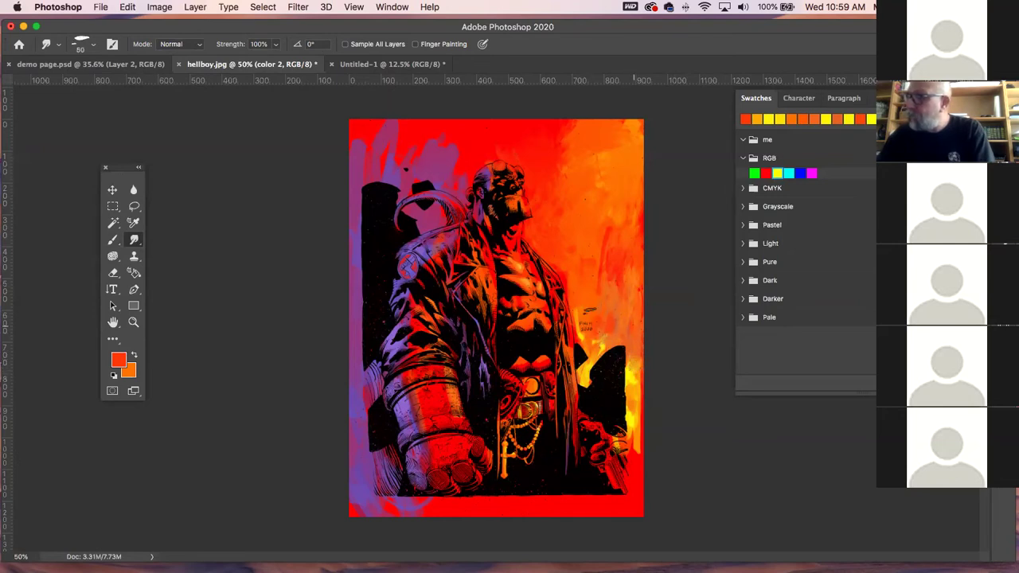
- Sample golden yellow from the glow and brush more of it between the coat and the rocks
key("v")
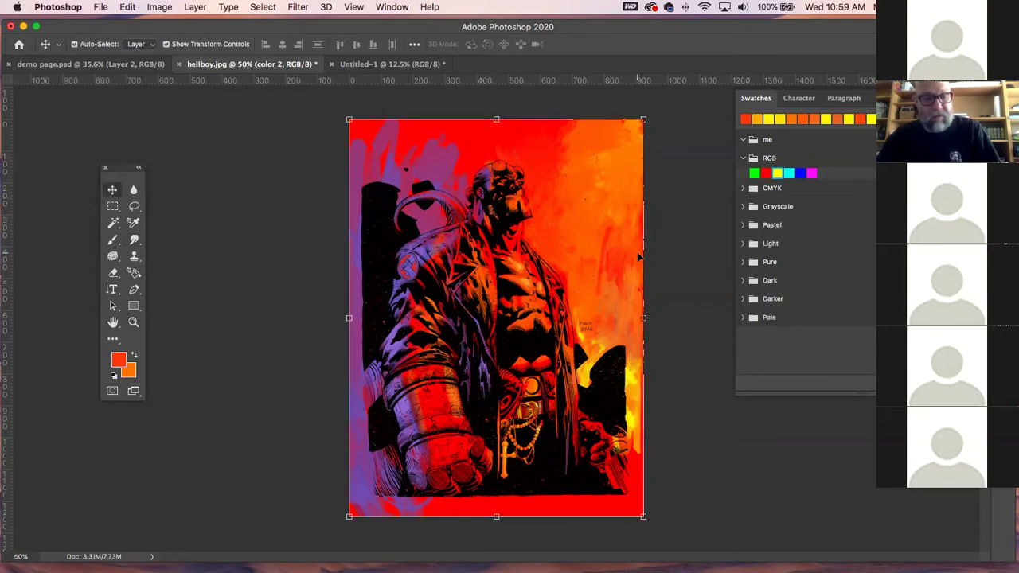
key("b")
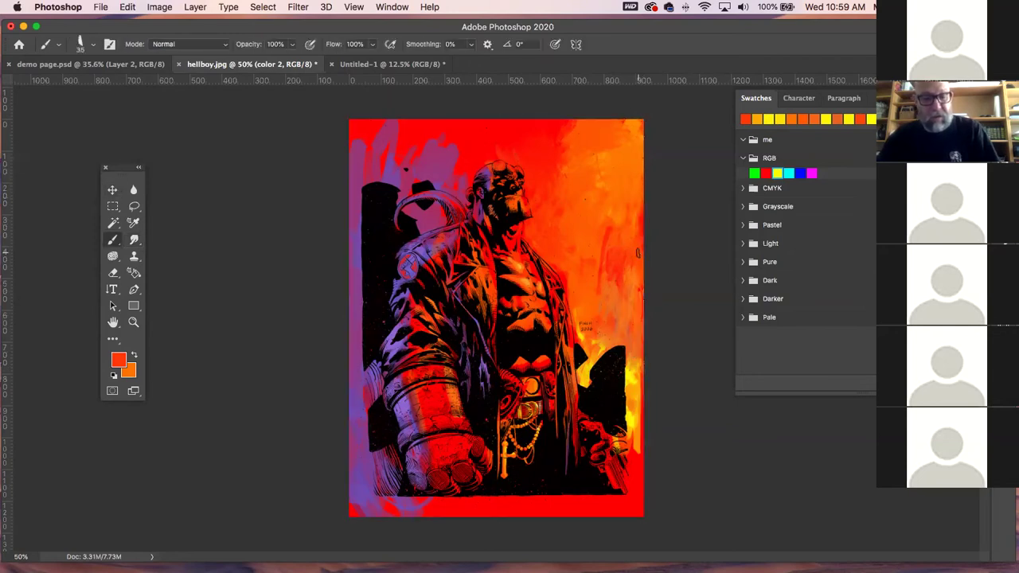
left_click(586, 358, "alt")
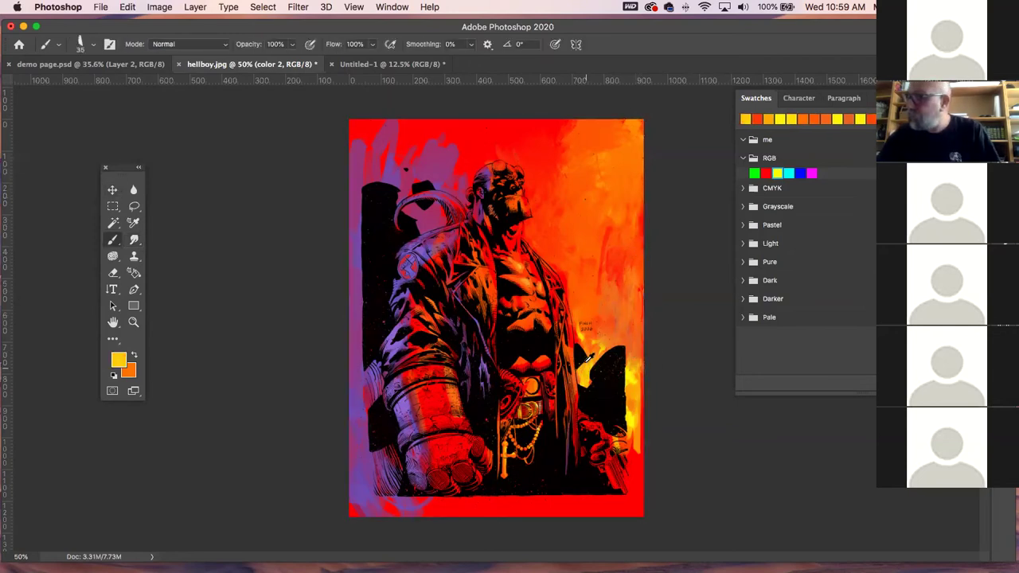
- Set the foreground colour to orange #fca600, paint strokes on the background around the signature and blend them with the Smudge tool
left_click(136, 357)
left_click(119, 360)
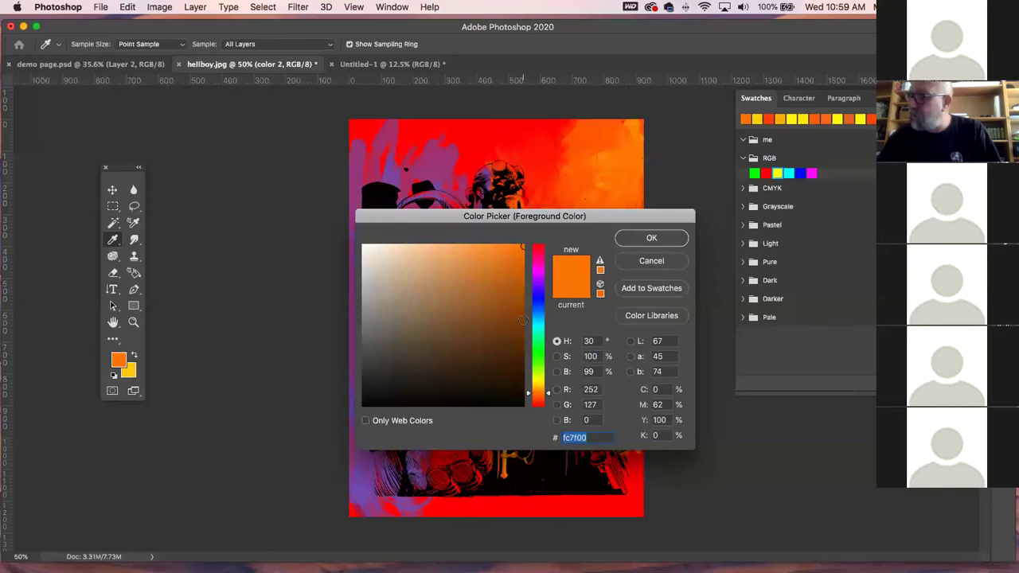
left_click_drag(547, 393, 550, 390)
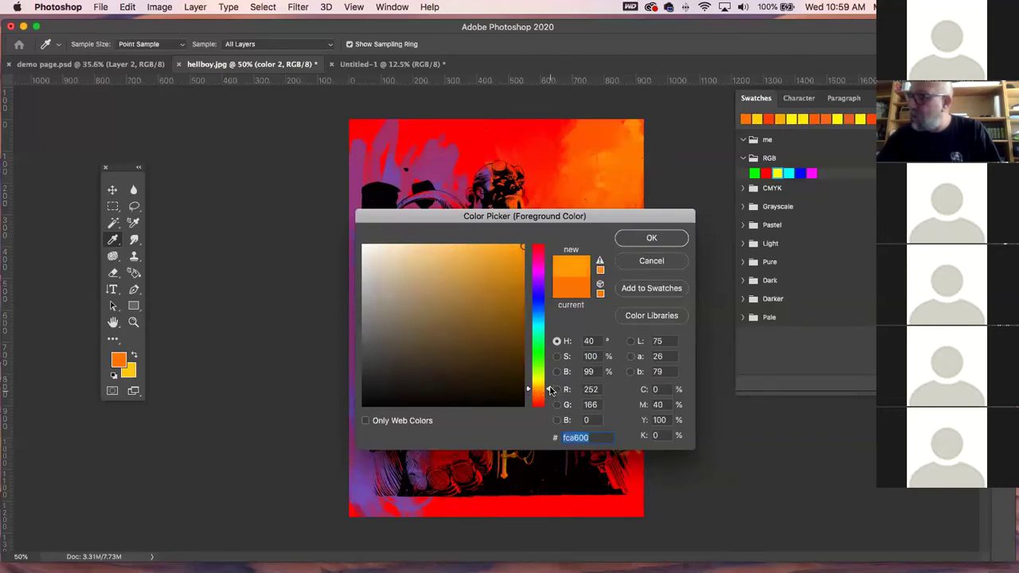
left_click(655, 241)
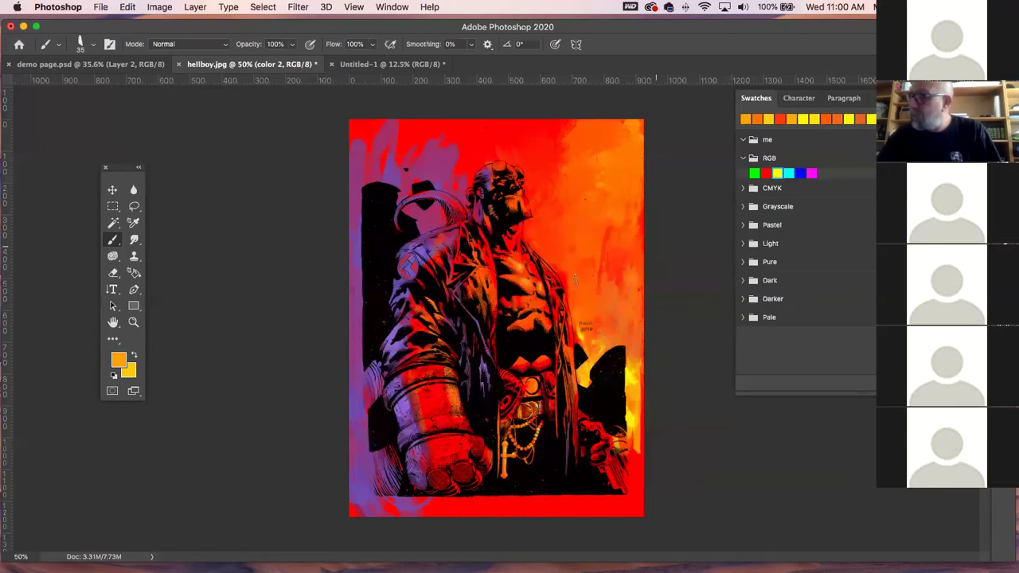
left_click_drag(593, 283, 625, 343)
left_click(133, 239)
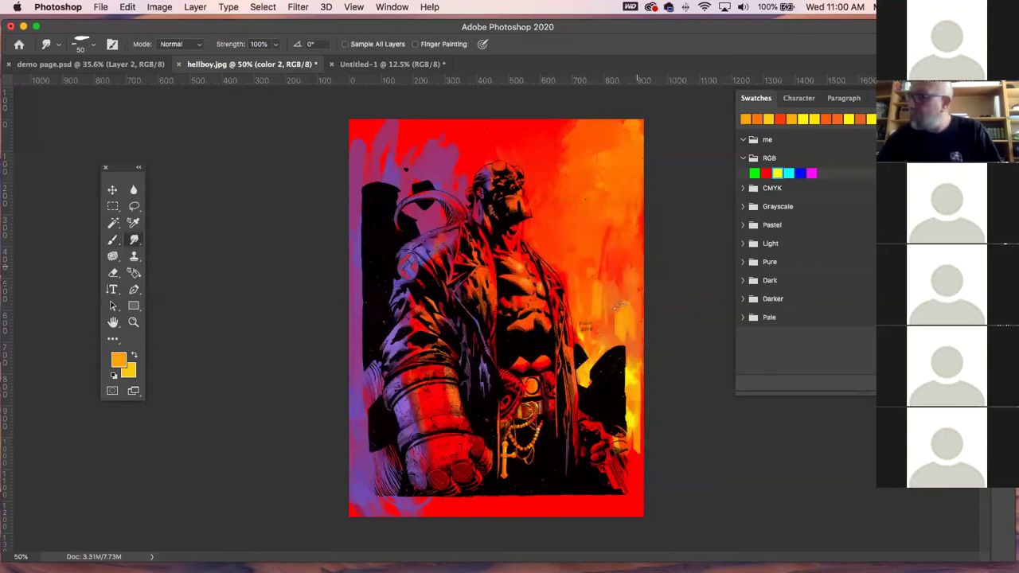
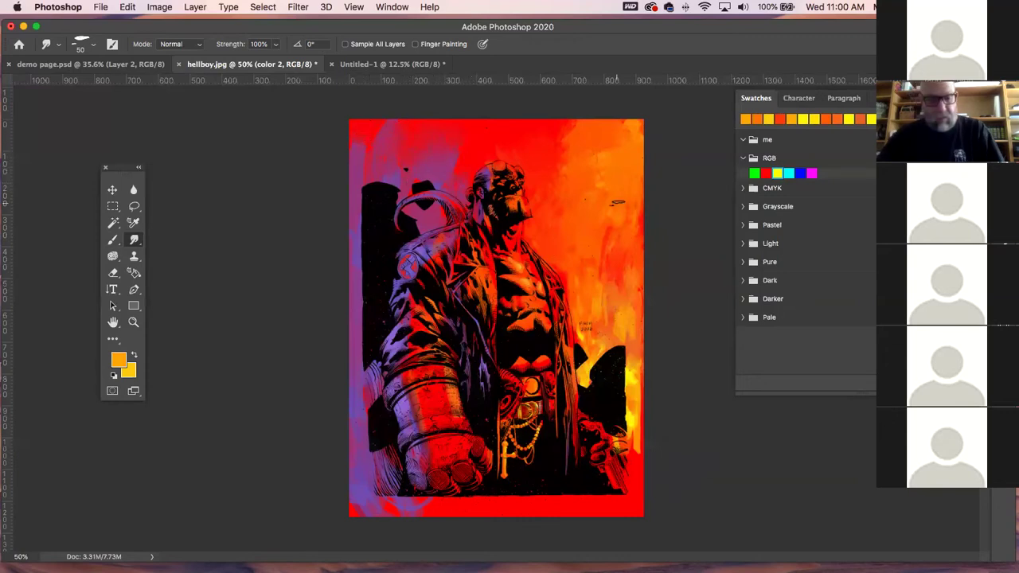
- Sample orange from the background, paint strokes over the red and purple area behind the head and blend them with the Smudge tool
key("b")
left_click(629, 311, "alt")
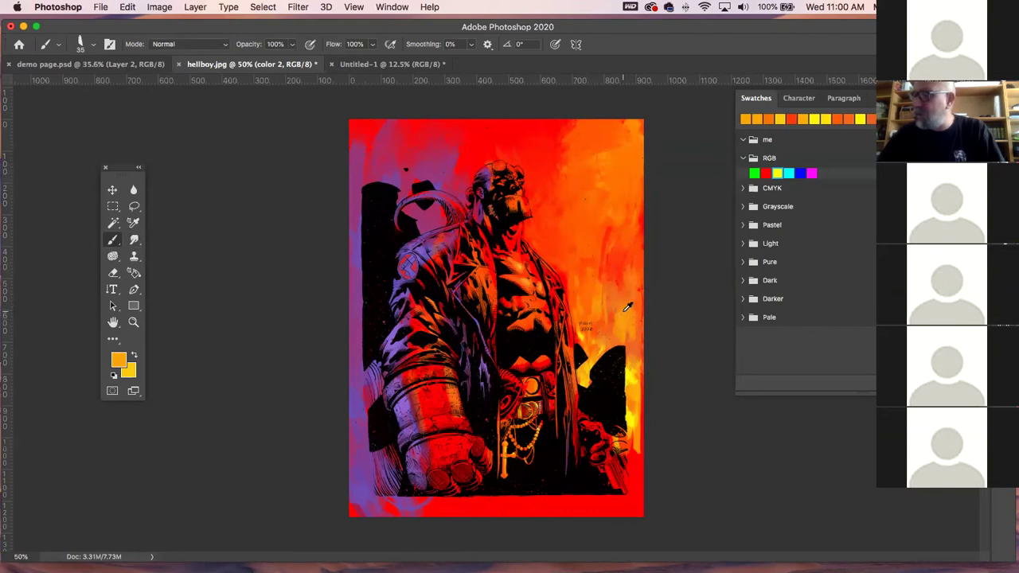
mouse_move(468, 157)
left_mouse_down()
mouse_move(474, 136)
mouse_move(468, 171)
mouse_move(460, 153)
left_mouse_up()
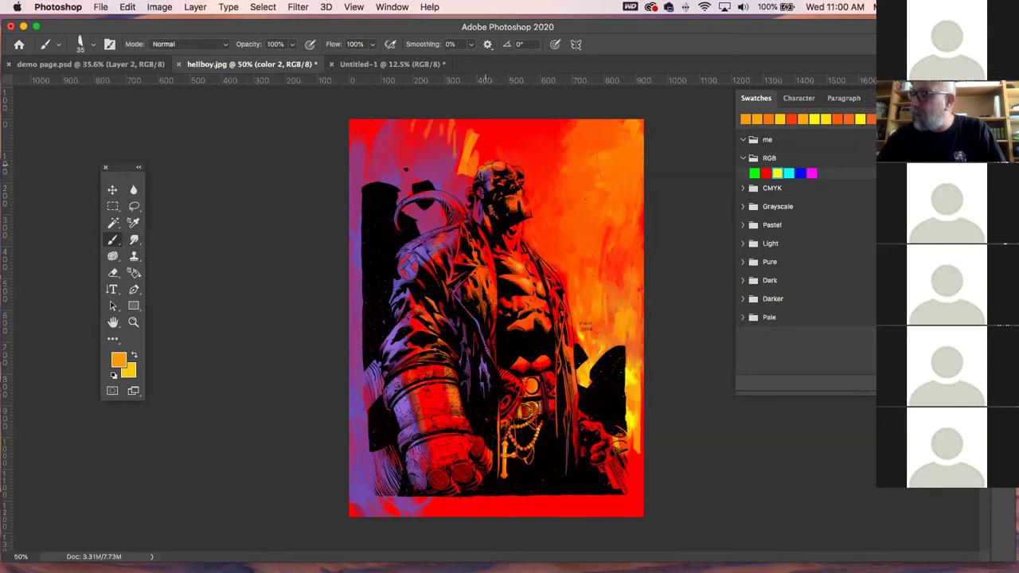
left_click(134, 239)
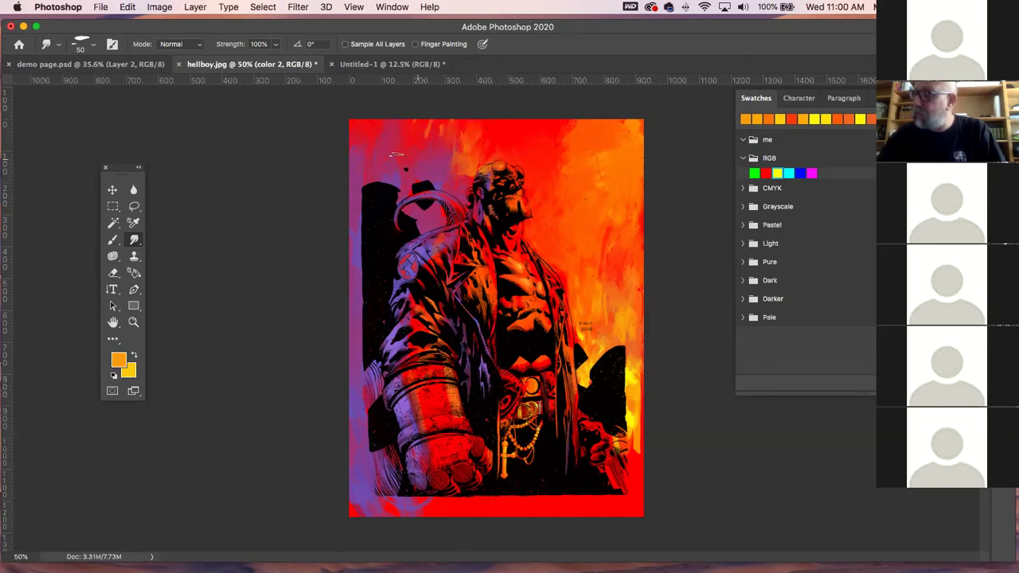
- Sample a deeper orange from the upper background, touch up the area near the head and return to the Smudge tool for blending
left_click(113, 239)
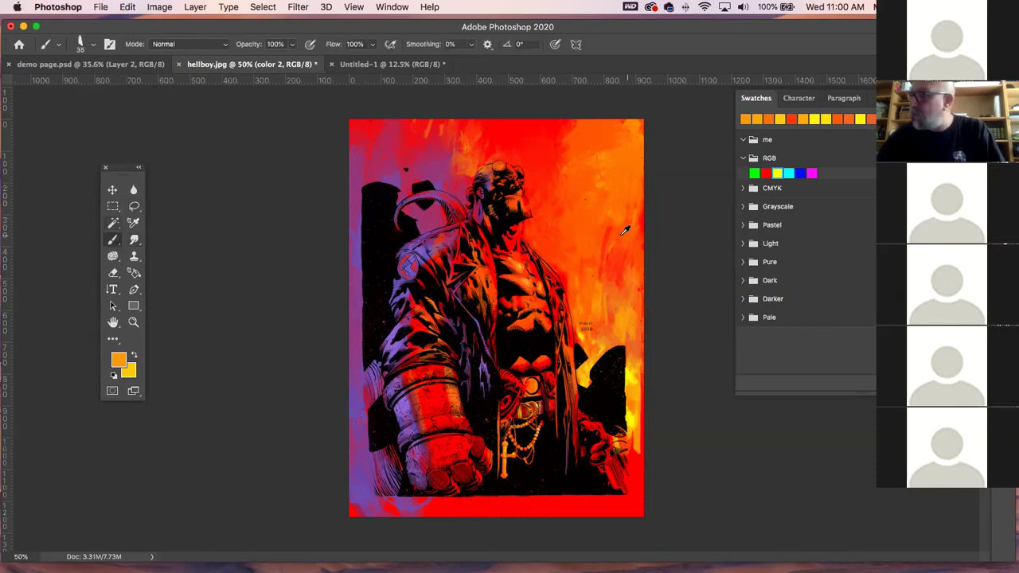
left_click(624, 183, "alt")
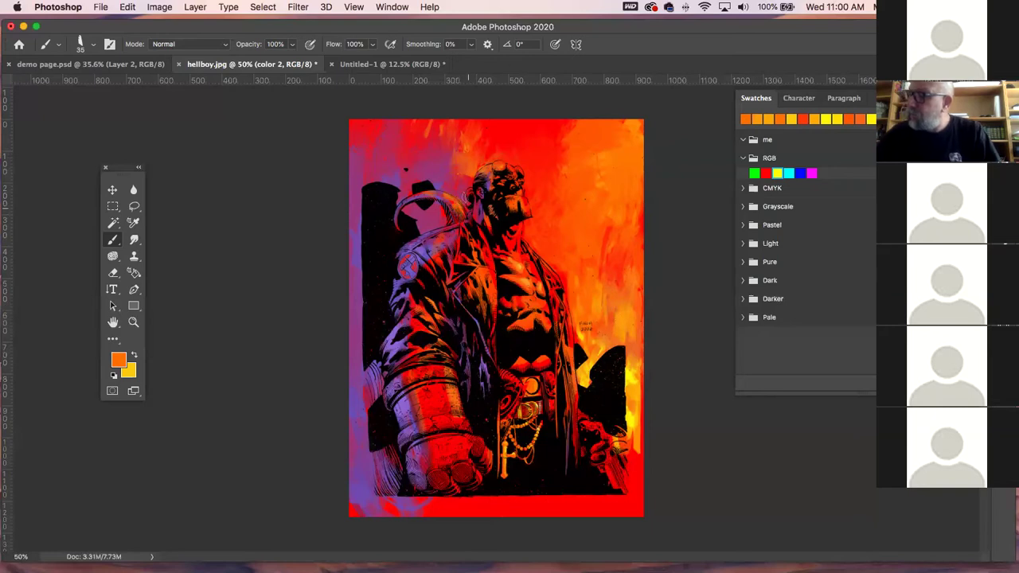
left_click(135, 240)
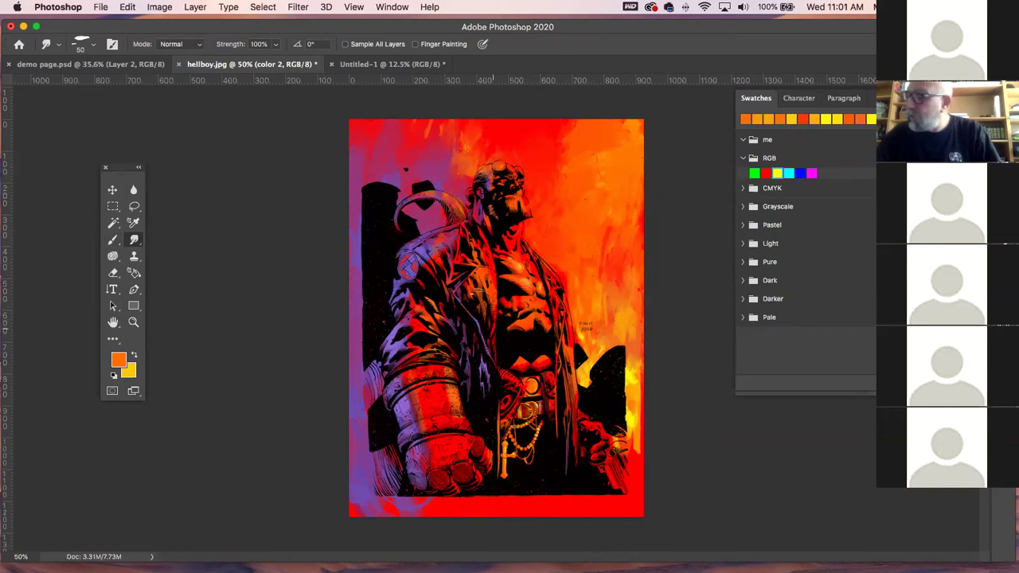
- Add a new layer above color 2, sample purple from the coat's shoulder, apply a purple-to-transparent gradient and preview the layer's blend modes
key("b")
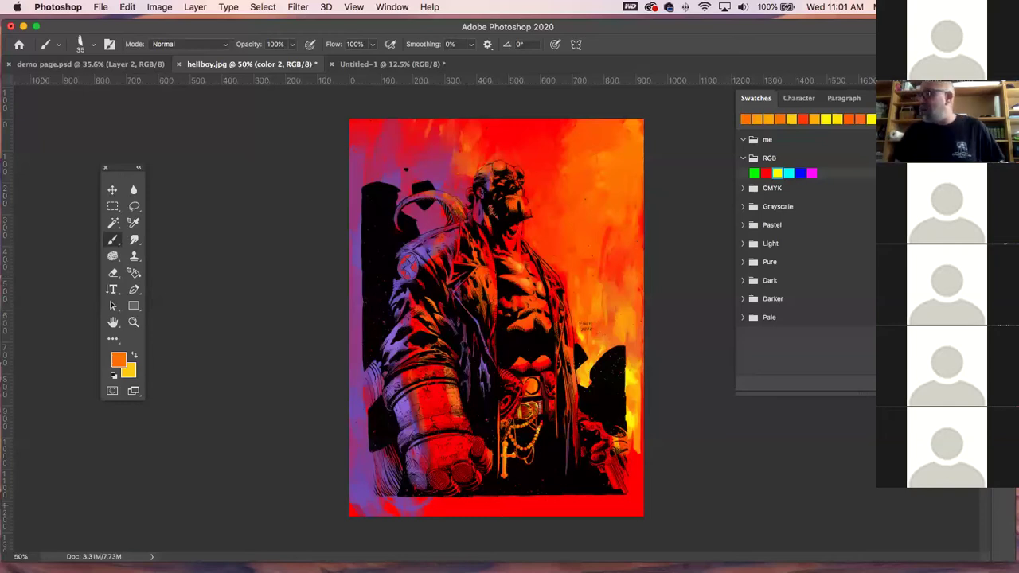
mouse_move(510, 567)
key("F7")
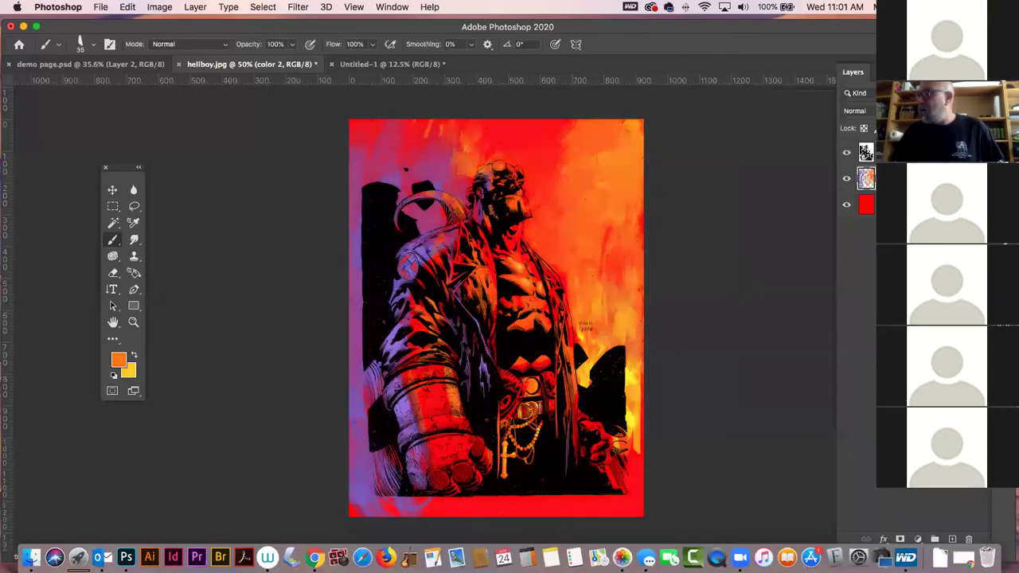
left_click(952, 538)
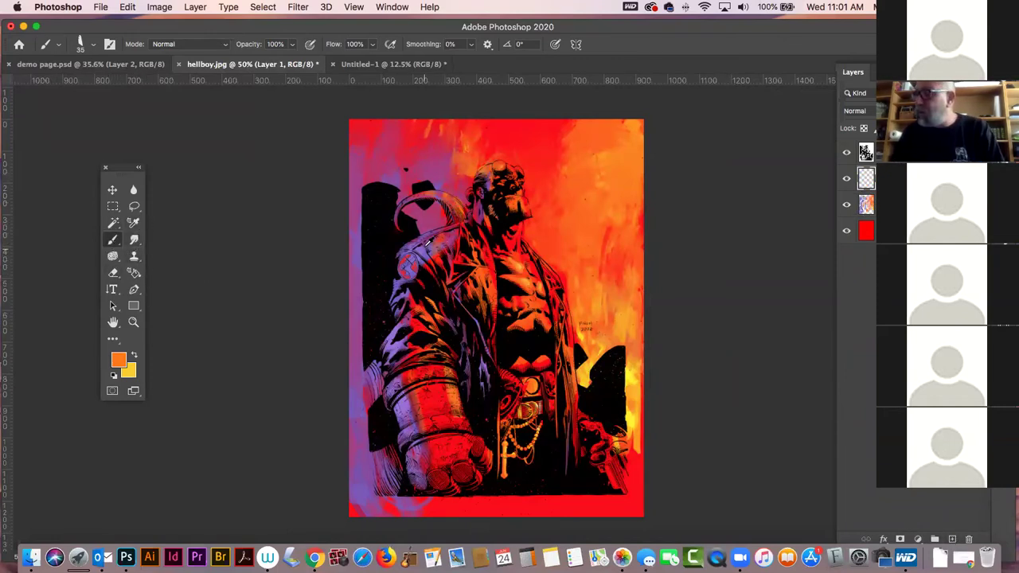
left_click(426, 245, "alt")
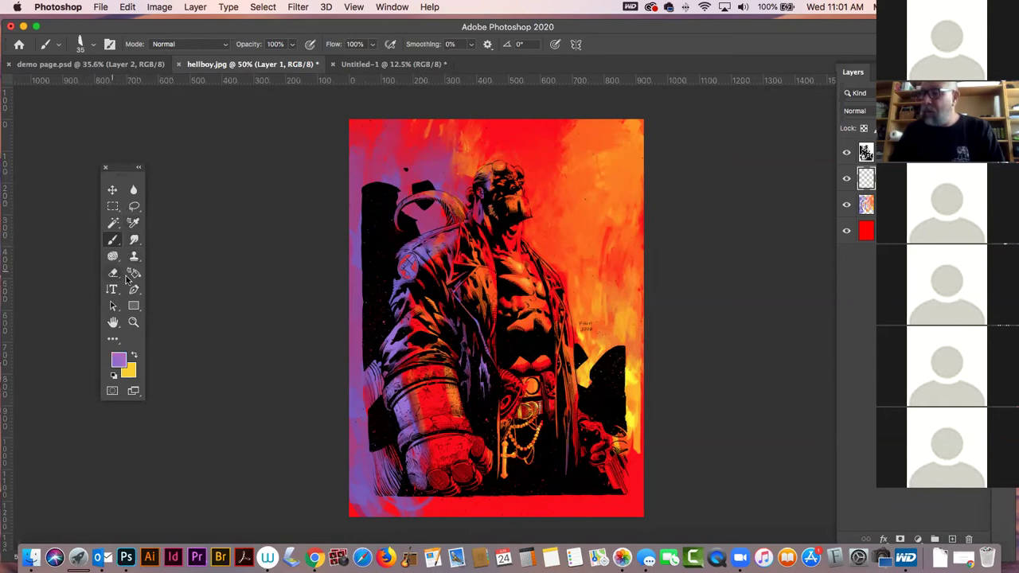
left_click(128, 243)
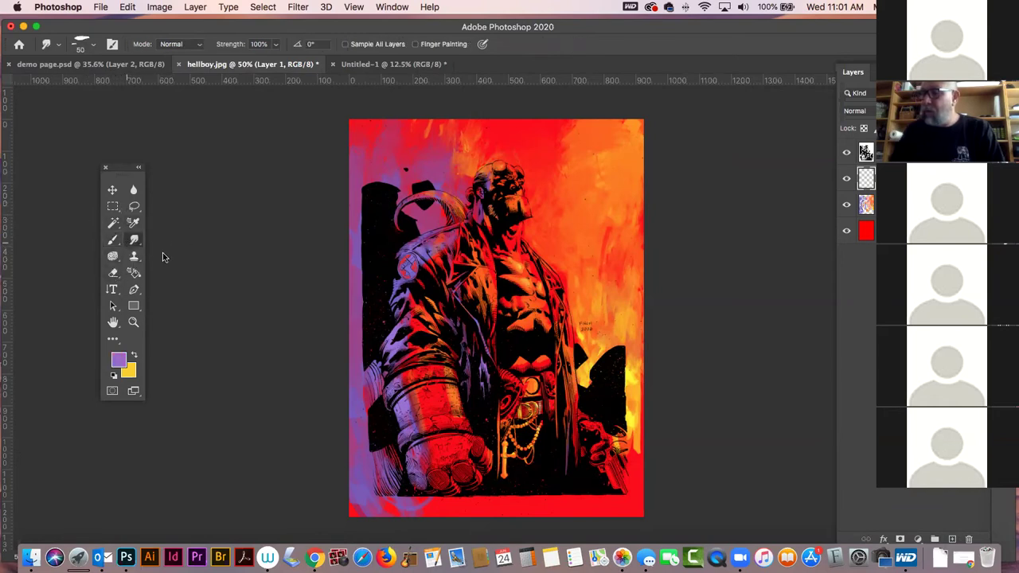
key("g")
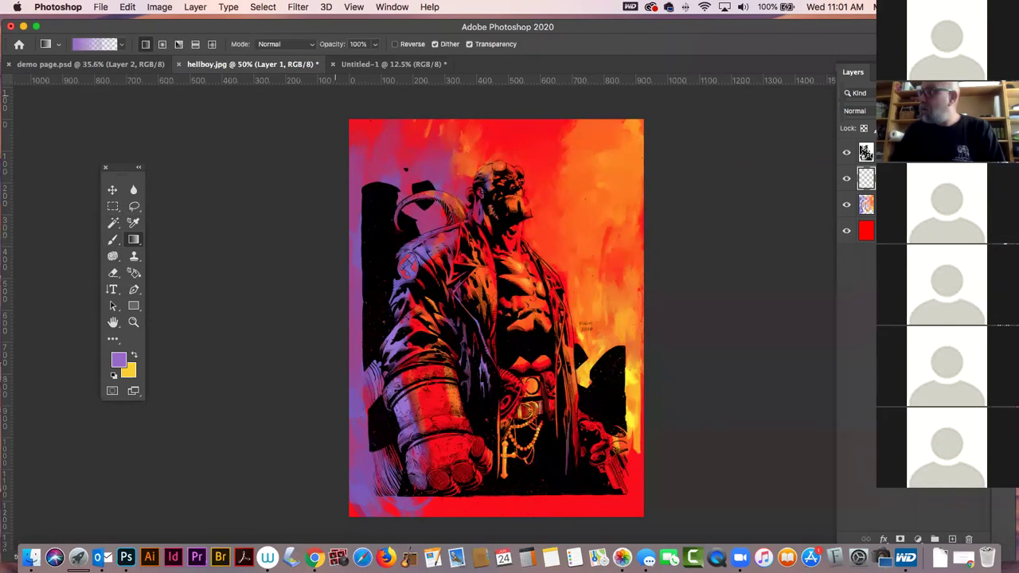
left_click(855, 110)
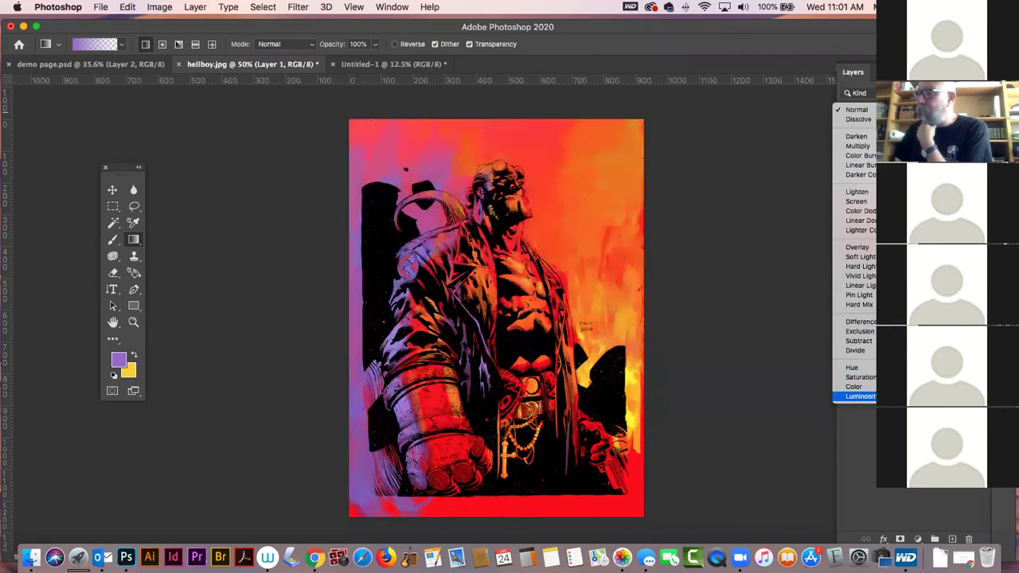
left_click(868, 110)
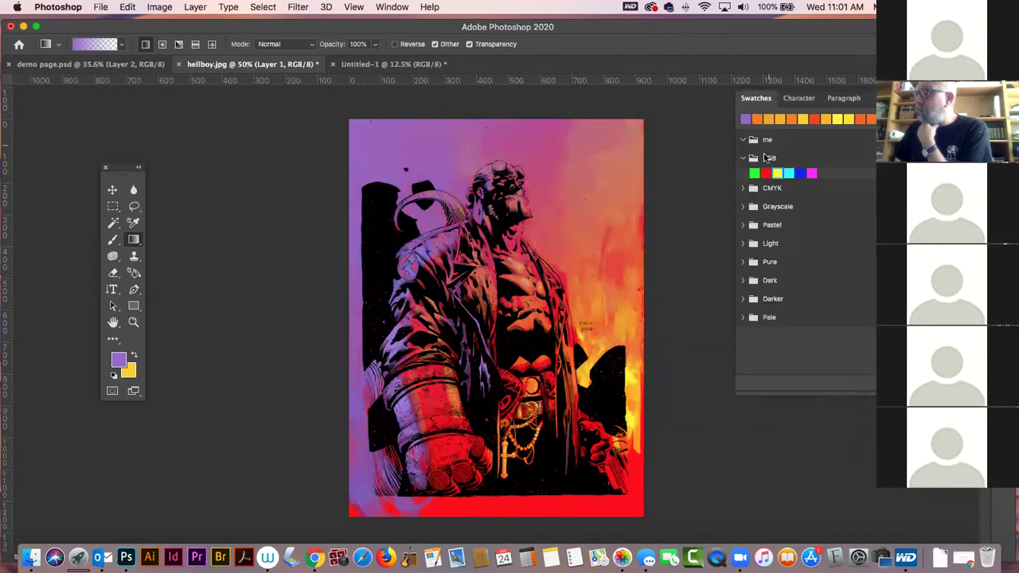
- Apply an RGB red-to-transparent gradient from the upper-left corner towards the figure's chest and preview the layer's blend modes
left_click(766, 172)
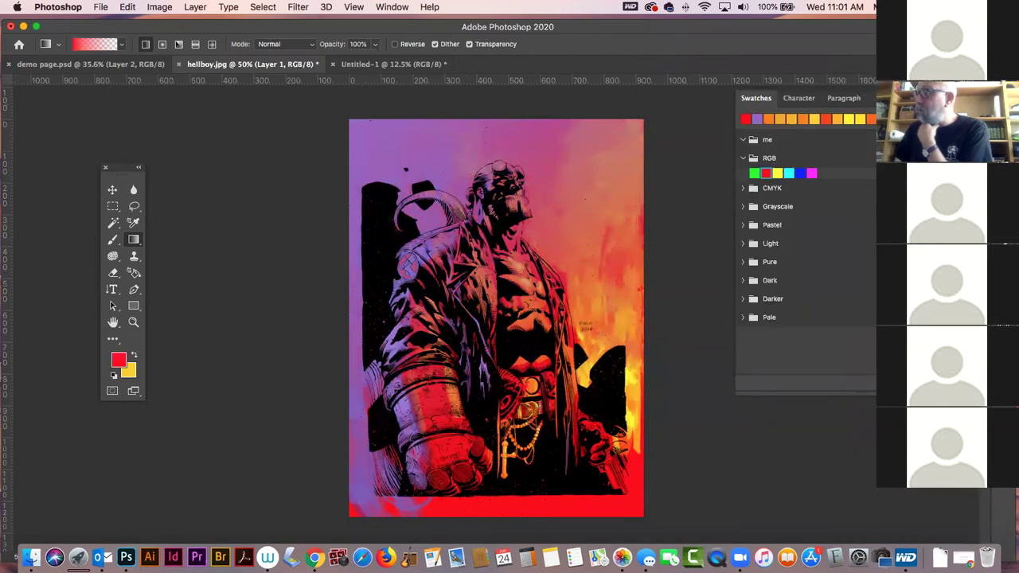
left_click_drag(350, 111, 498, 314)
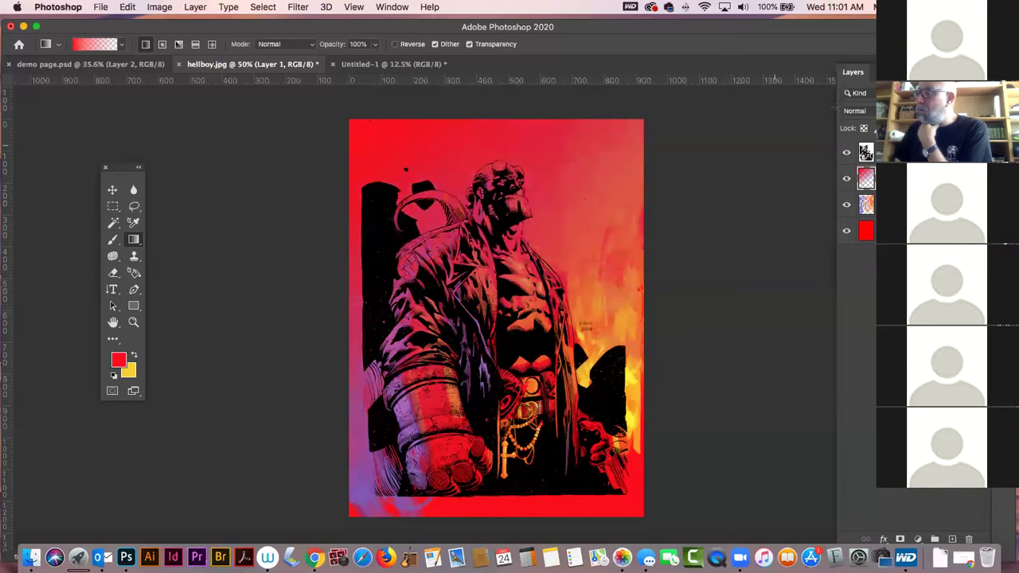
left_click(855, 110)
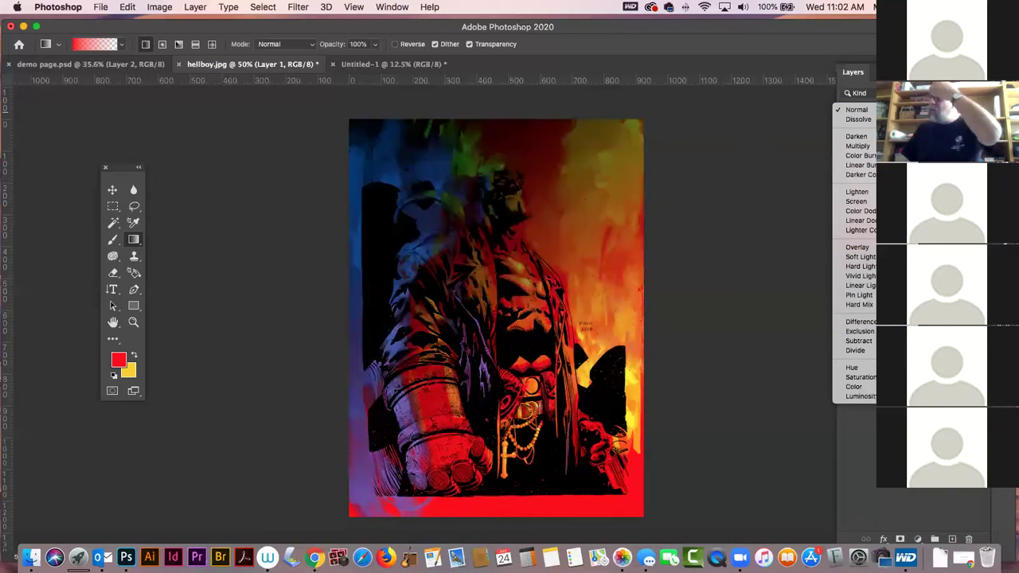
key("Escape")
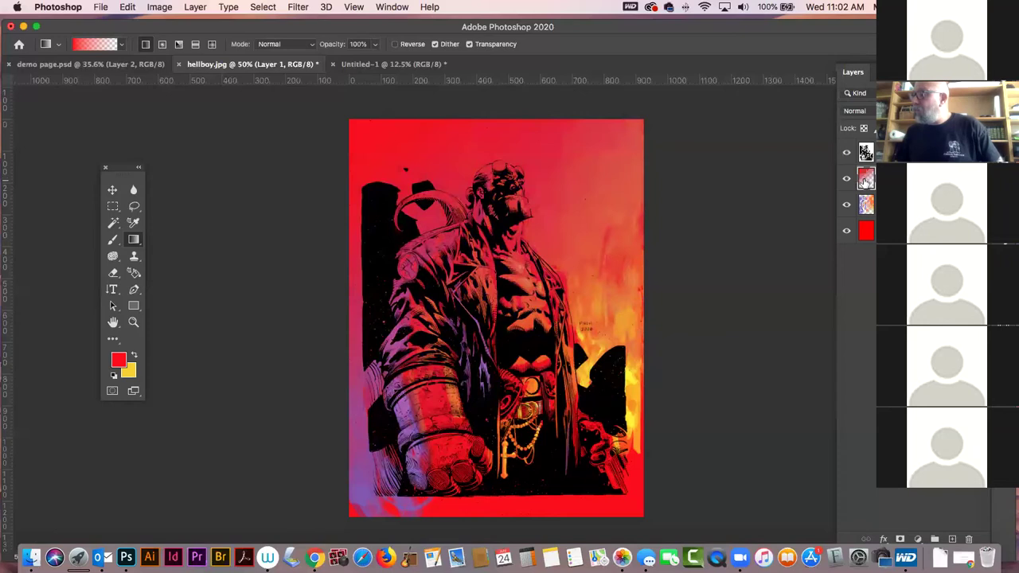
- Delete the gradient layer from the Hellboy document
left_click_drag(866, 178, 956, 492)
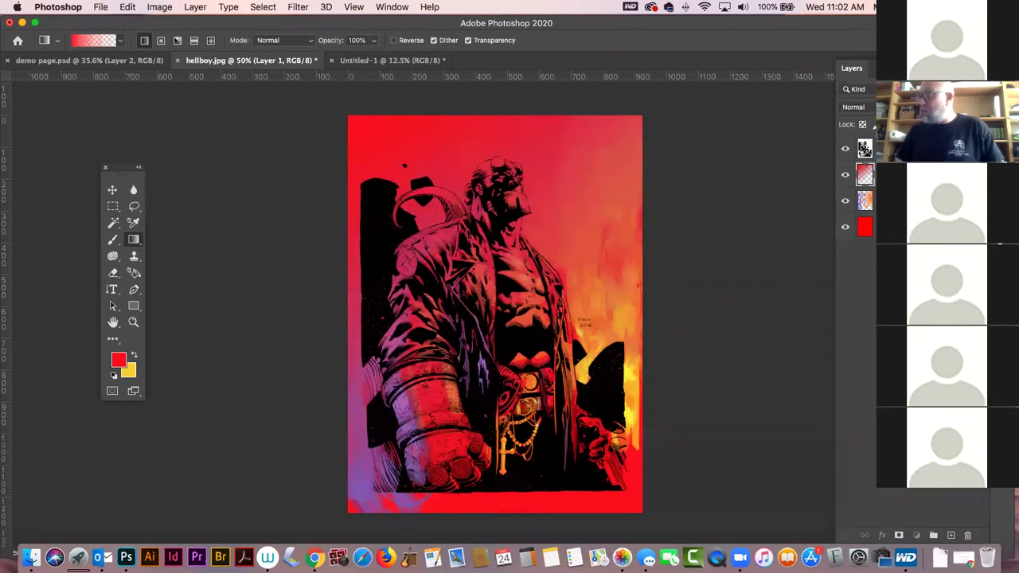
left_click_drag(904, 22, 708, 33)
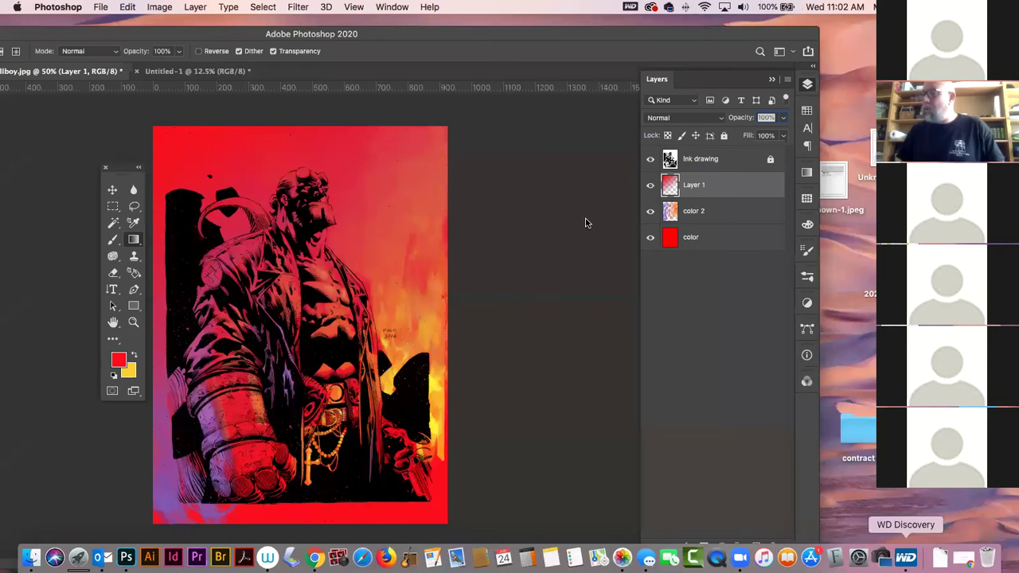
key("BackSpace")
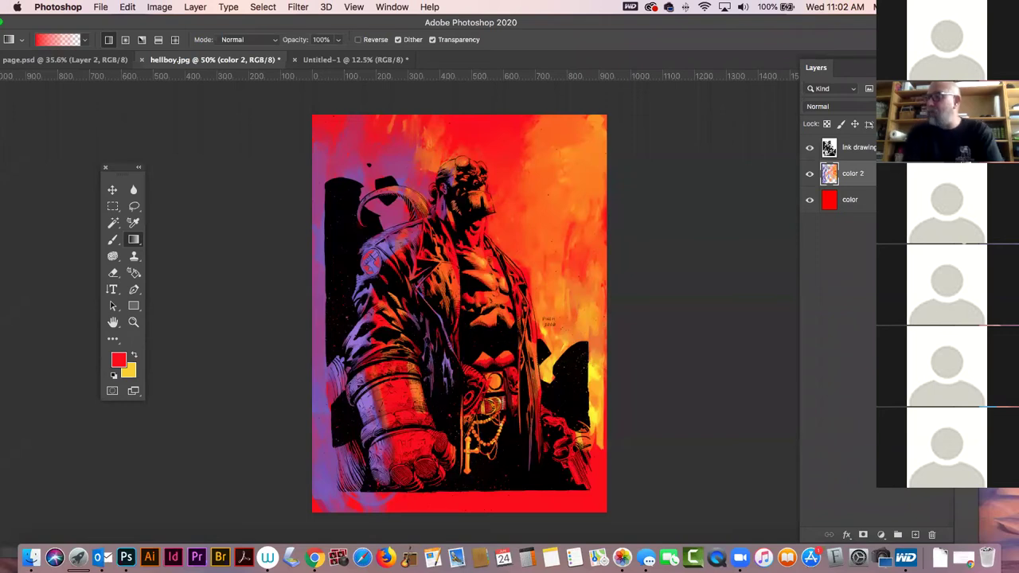
- Create a new empty layer and move it above the Ink drawing layer
left_click(916, 533)
left_click_drag(872, 183, 874, 156)
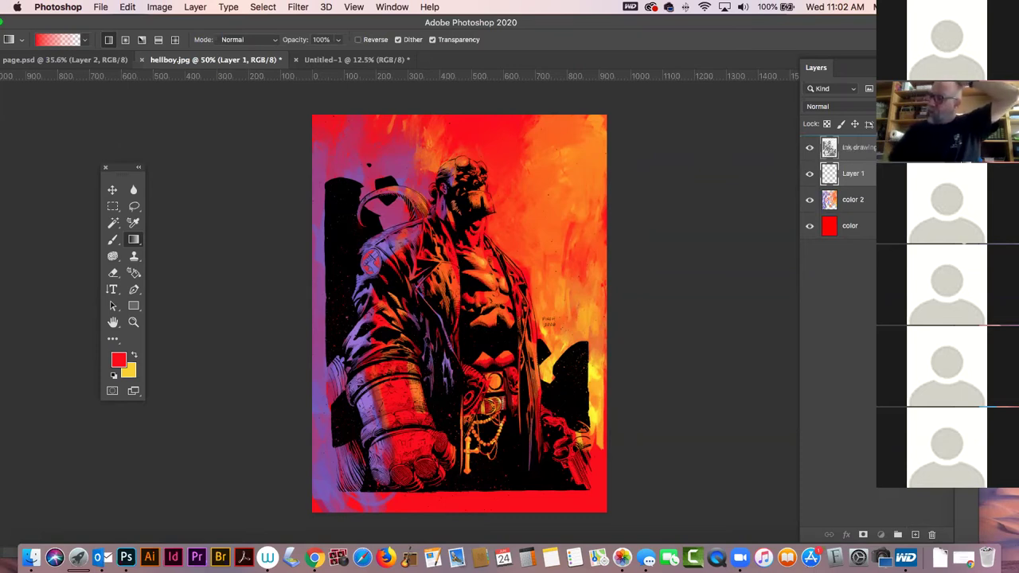
left_click_drag(874, 156, 874, 152)
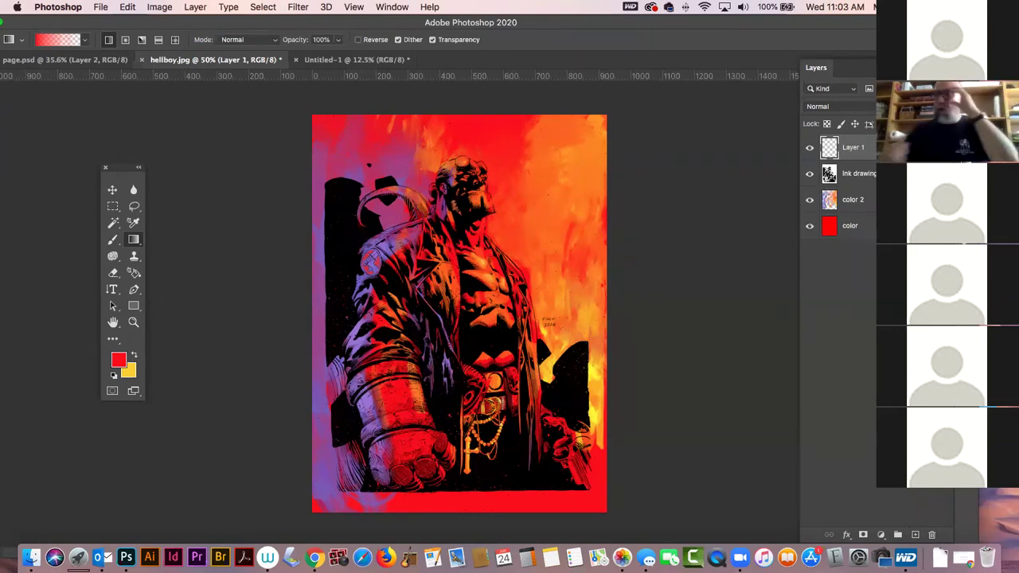
- Sample bright yellow from the glow by the rocks and dab small sparks around the head with the brush at size 15
left_click(133, 321)
left_click_drag(600, 287, 619, 300)
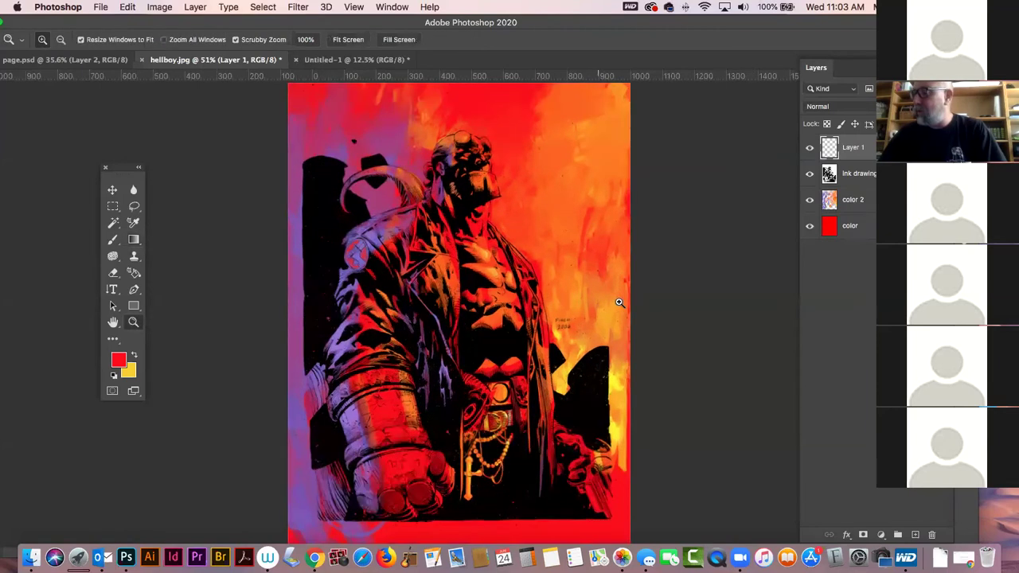
left_click_drag(546, 292, 528, 300)
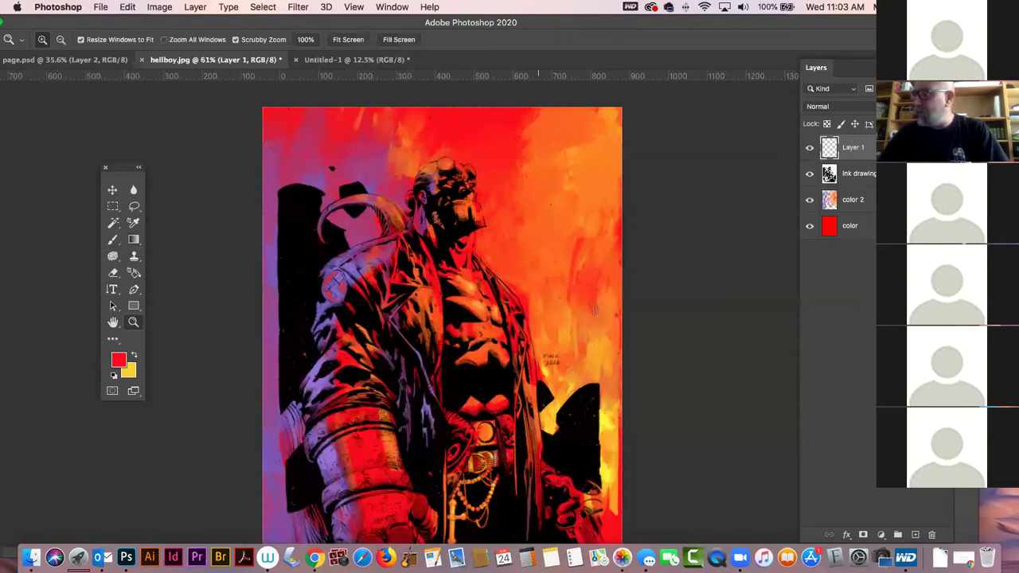
key("b")
left_click(598, 415, "alt")
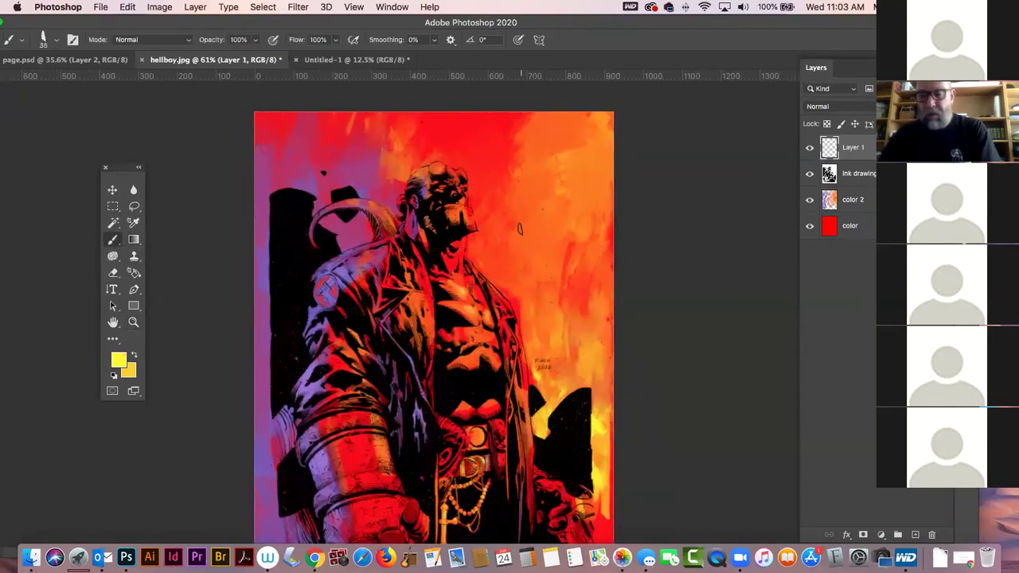
key("bracketleft")
key("bracketleft")
key("bracketleft")
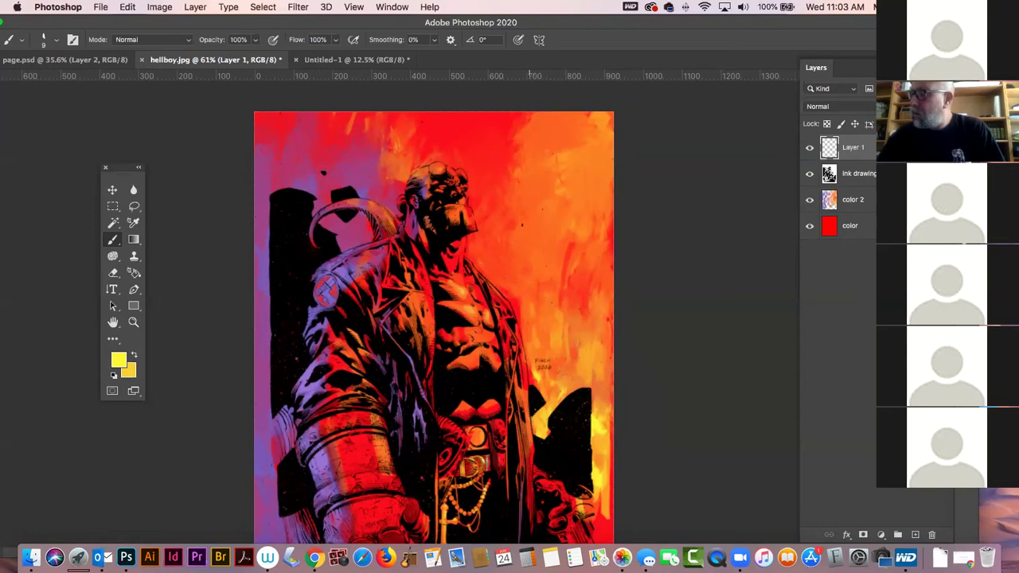
key("bracketright")
key("bracketright")
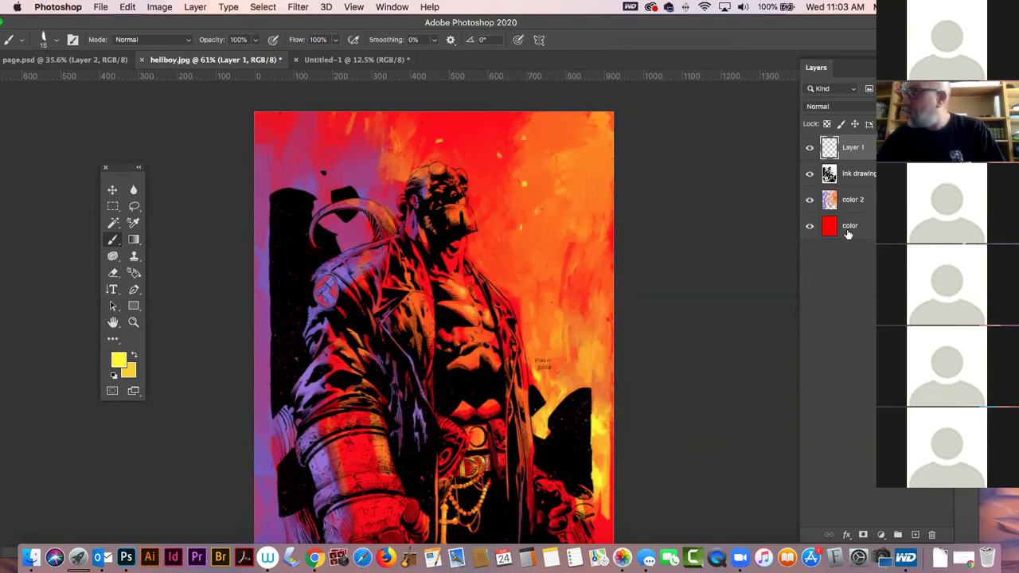
- Set the foreground colour to bright red #fc2a2a for the sparks, then sample light orange from the background as another ember colour
left_click(356, 440, "alt")
left_click(121, 359)
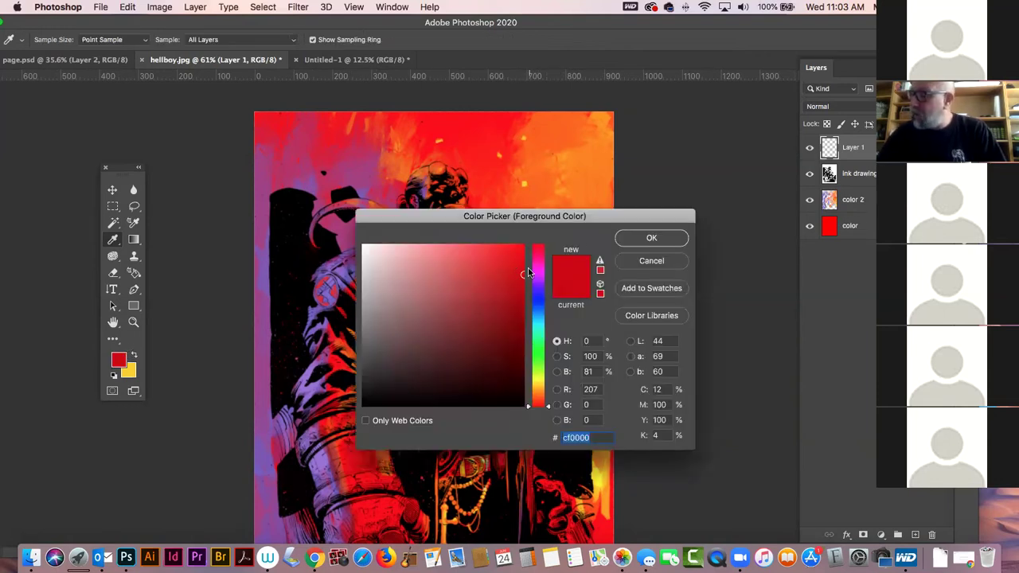
mouse_move(514, 273)
left_mouse_down()
mouse_move(489, 249)
mouse_move(496, 247)
left_mouse_up()
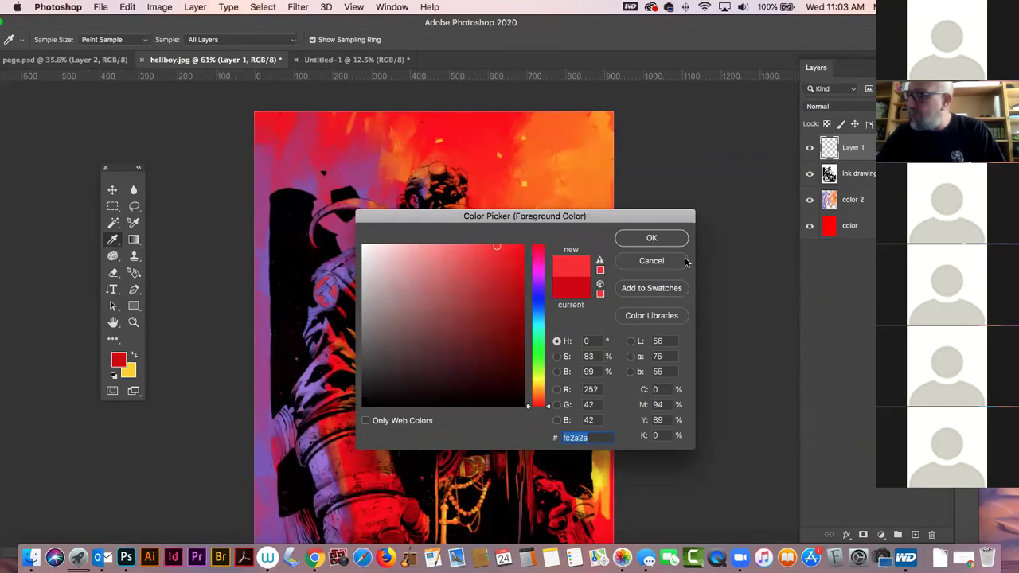
left_click(665, 236)
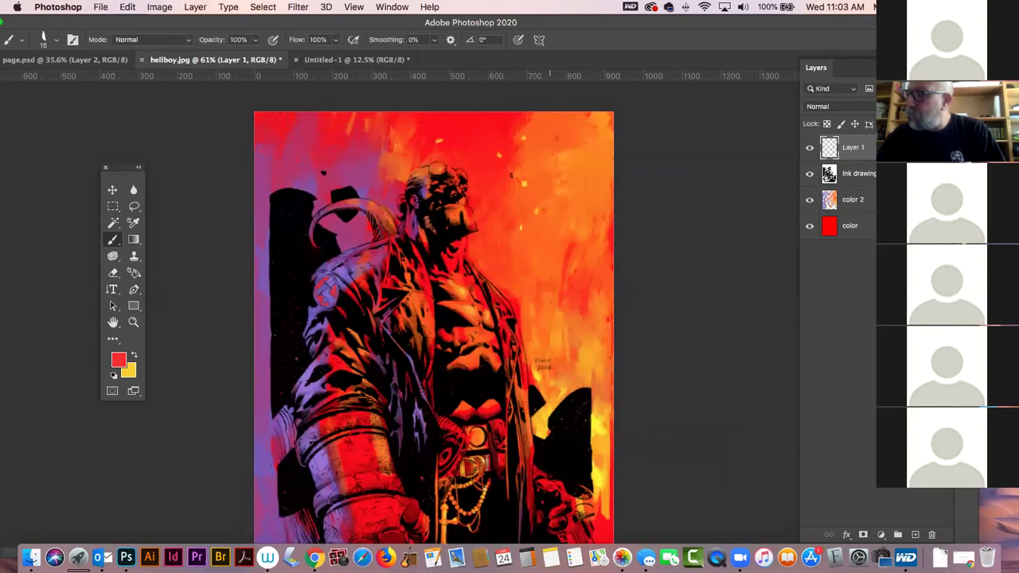
left_click(529, 176, "alt")
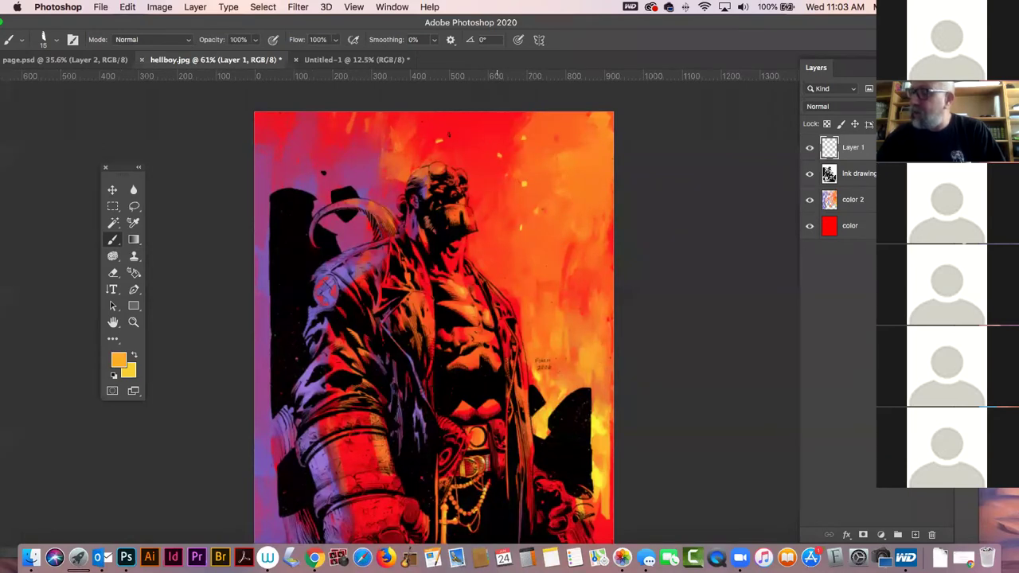
- Set up the Eraser with the same small pointed brush tip at size 15 for trimming the sparks
left_click(137, 241)
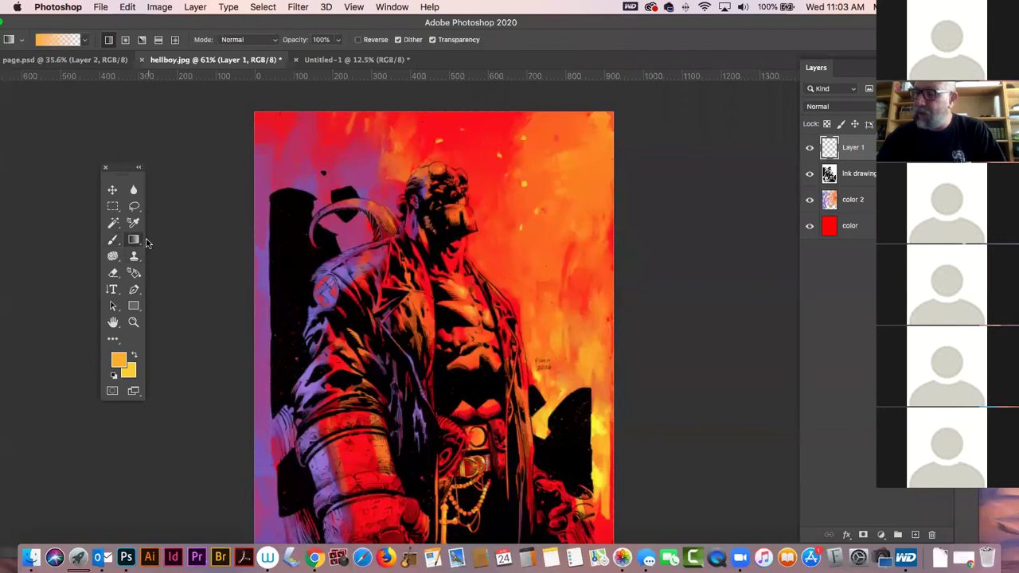
left_click(112, 274)
key("bracketleft")
key("bracketleft")
key("bracketleft")
key("bracketleft")
key("bracketleft")
key("bracketleft")
key("bracketleft")
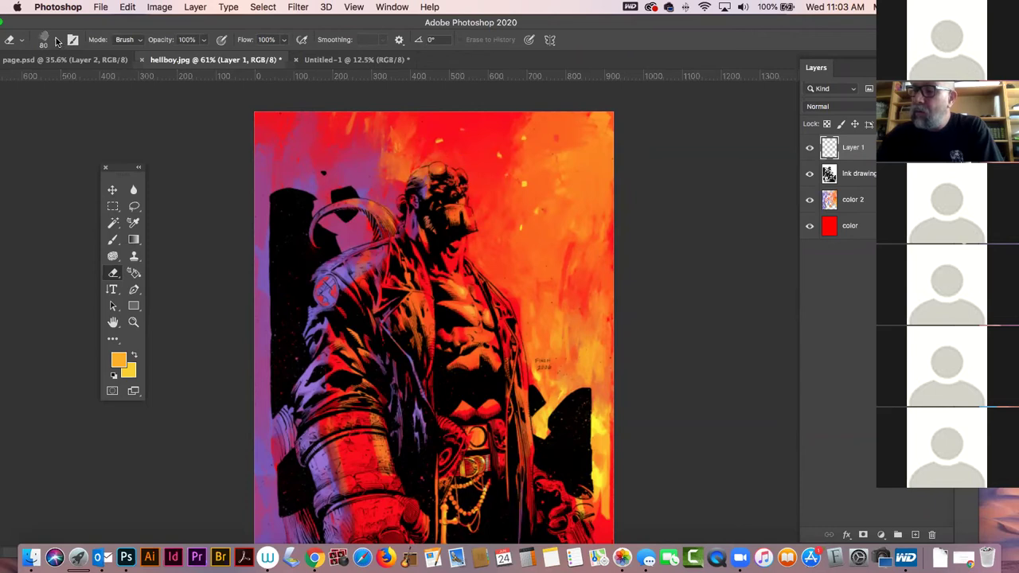
left_click(56, 39)
left_click(88, 180)
left_click(158, 22)
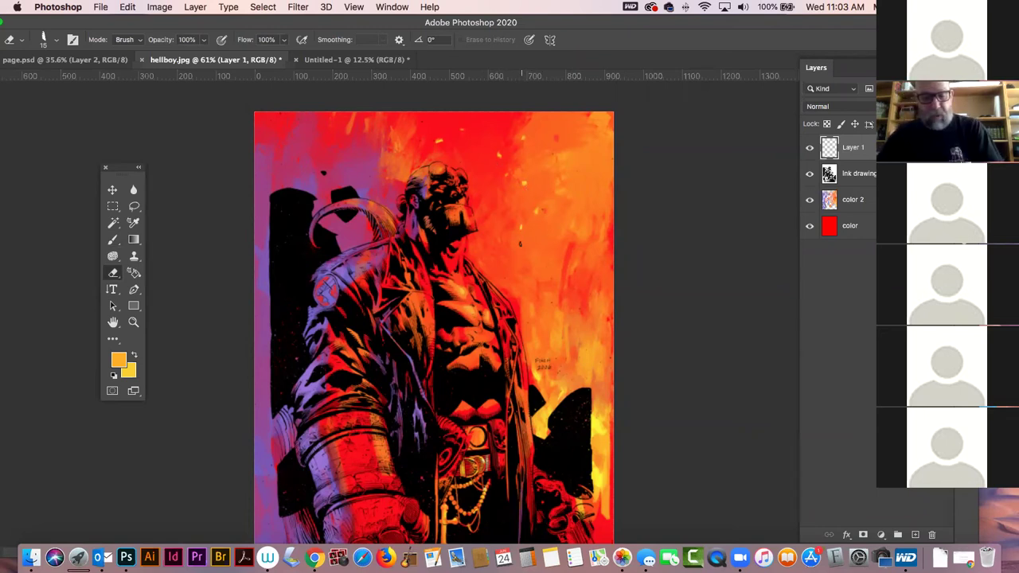
- Dab more ember specks across the upper background with the brush, using deep orange, golden yellow and red sampled from behind the head
key("b")
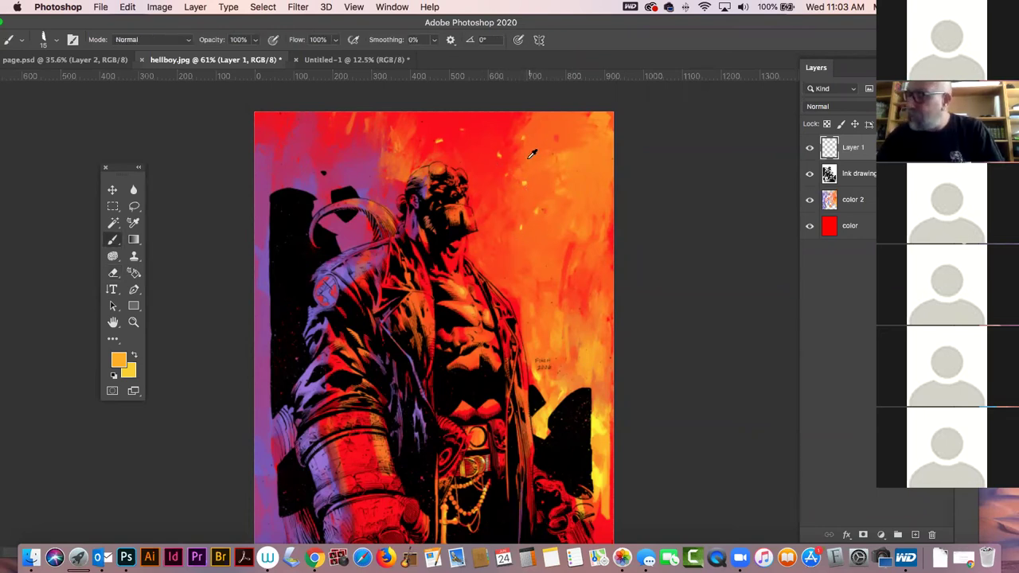
left_click(529, 177, "alt")
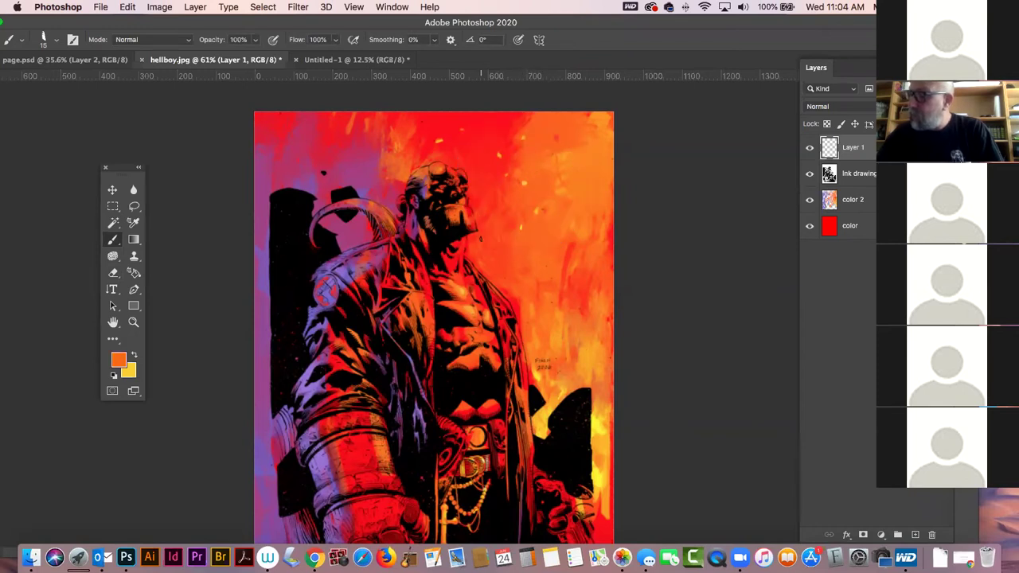
left_click_drag(262, 167, 312, 167)
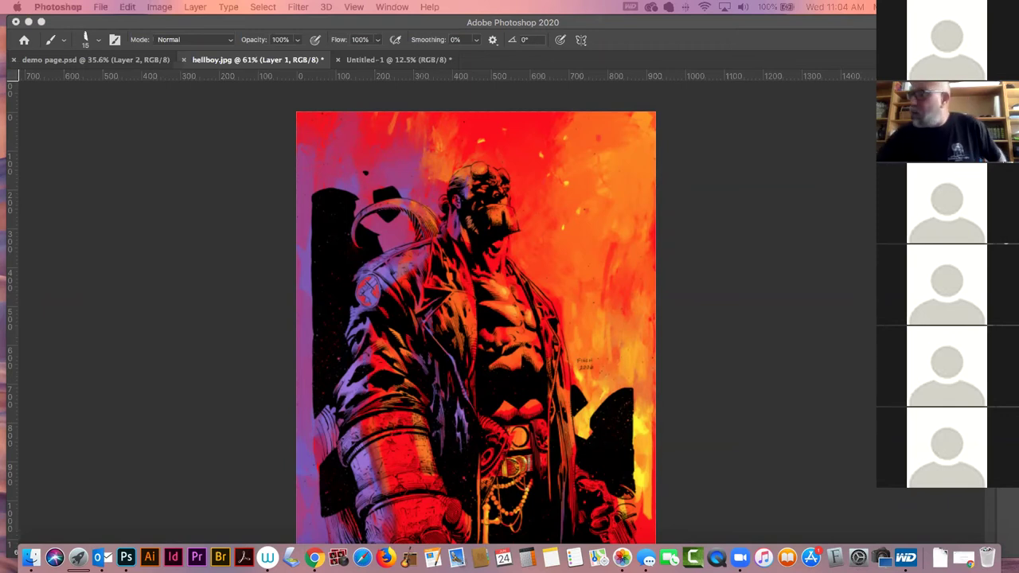
key("Tab")
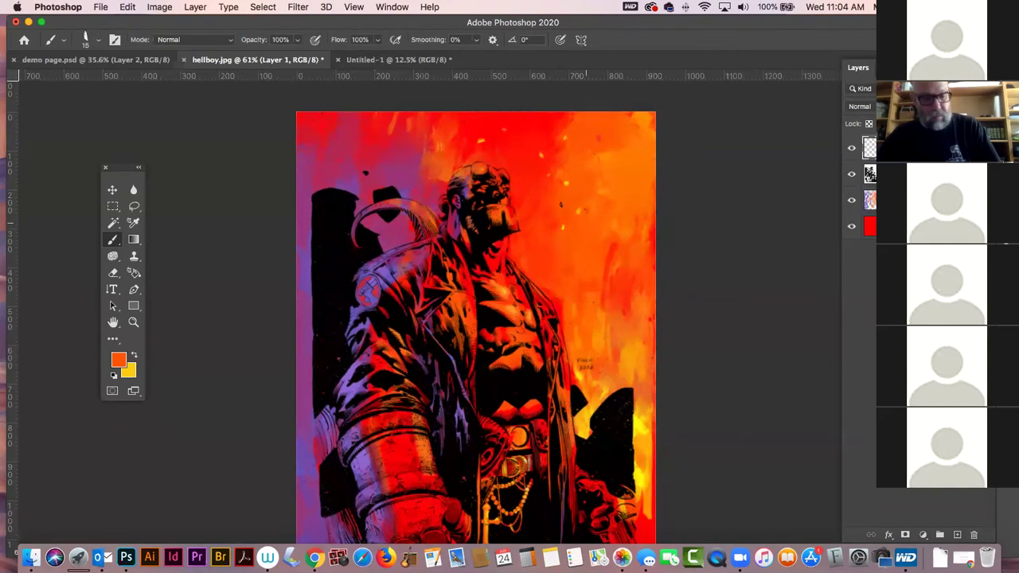
left_click(134, 351)
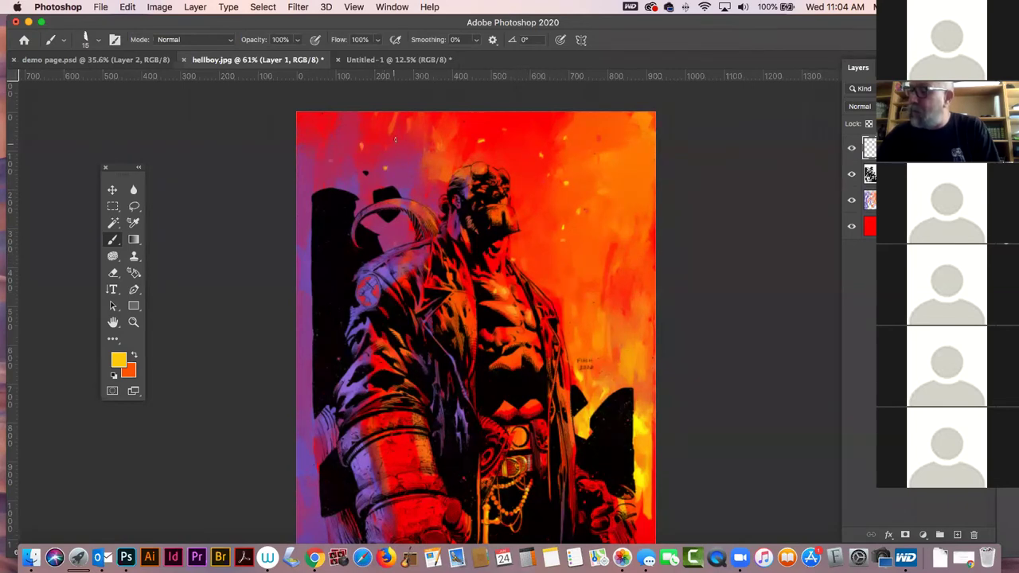
left_click(487, 145, "alt")
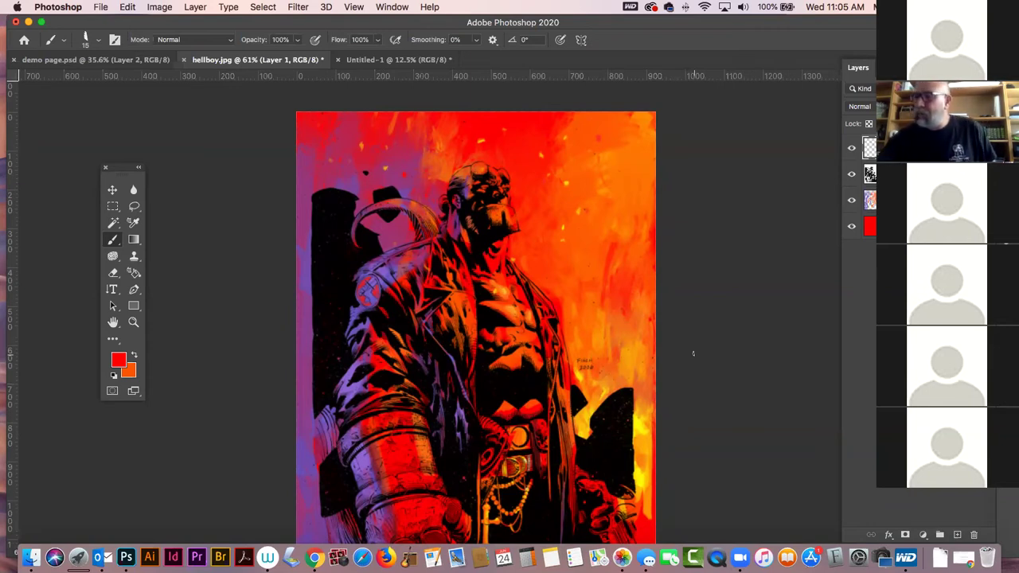
- Switch to demo page.psd, fill Layer 1 with the RGB blue swatch, and tone the fill down to dark navy
left_click(126, 61)
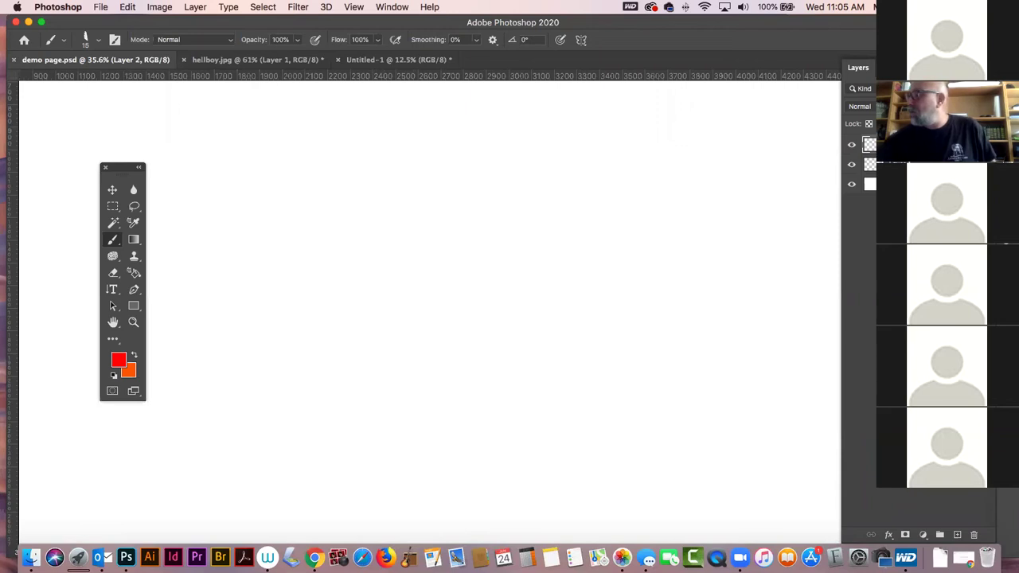
left_click(806, 168)
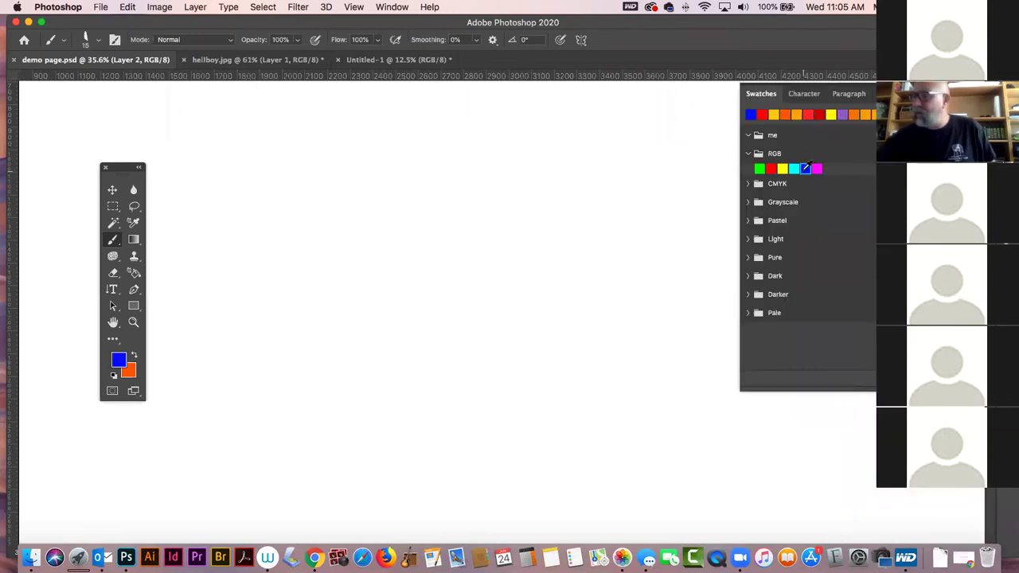
key("F7")
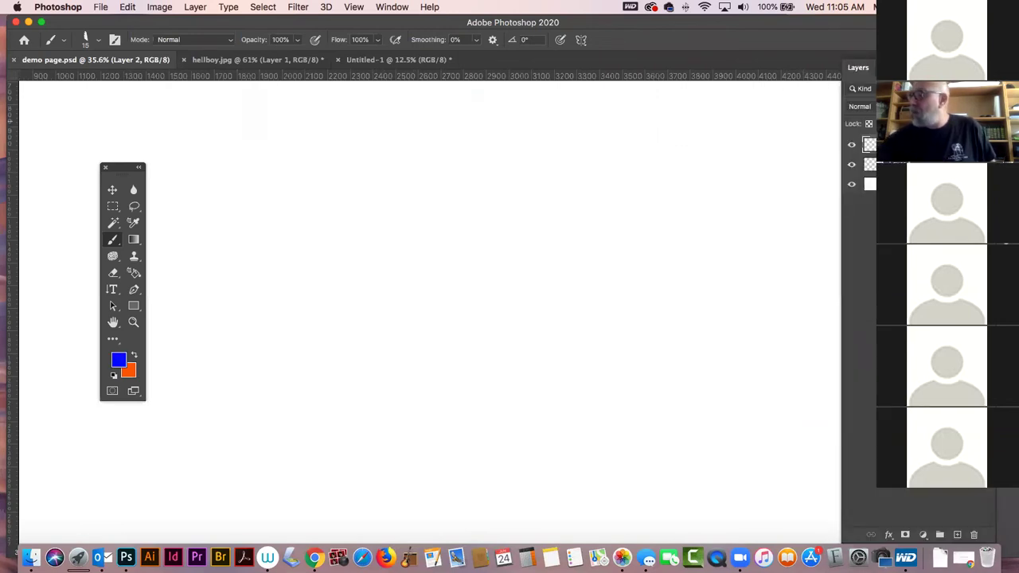
left_click(870, 184)
left_click(870, 164)
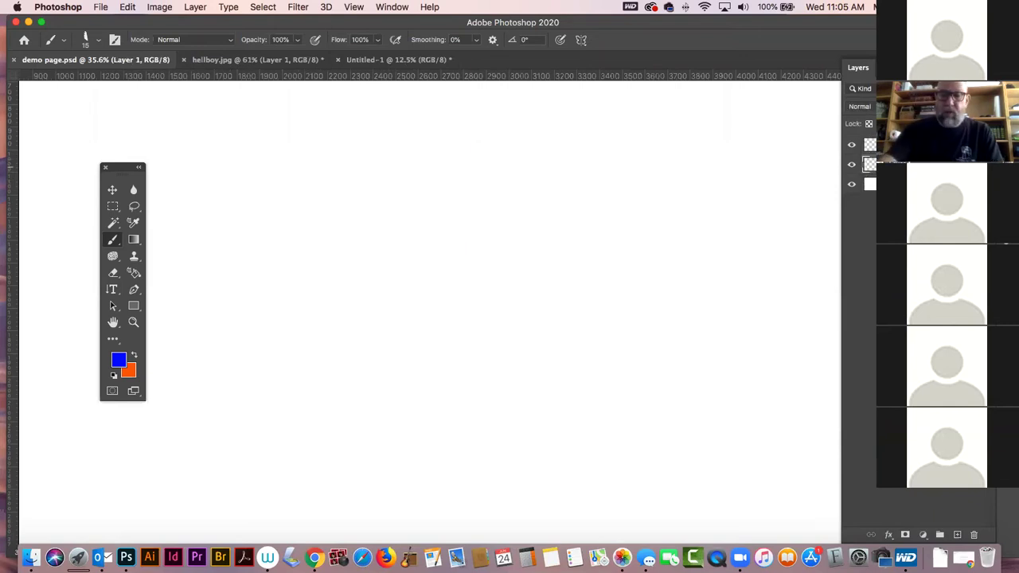
key("alt+BackSpace")
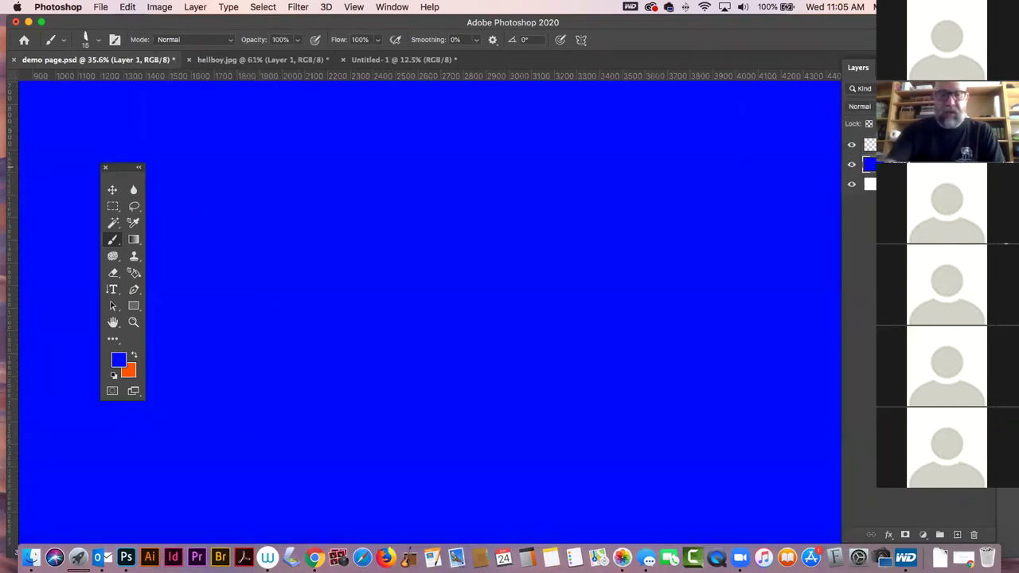
key("i")
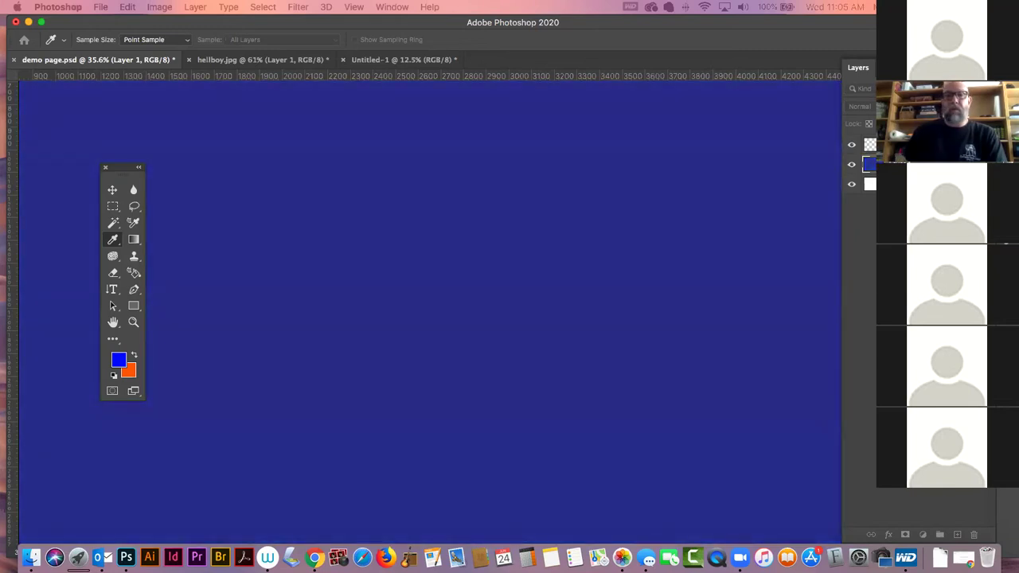
key("b")
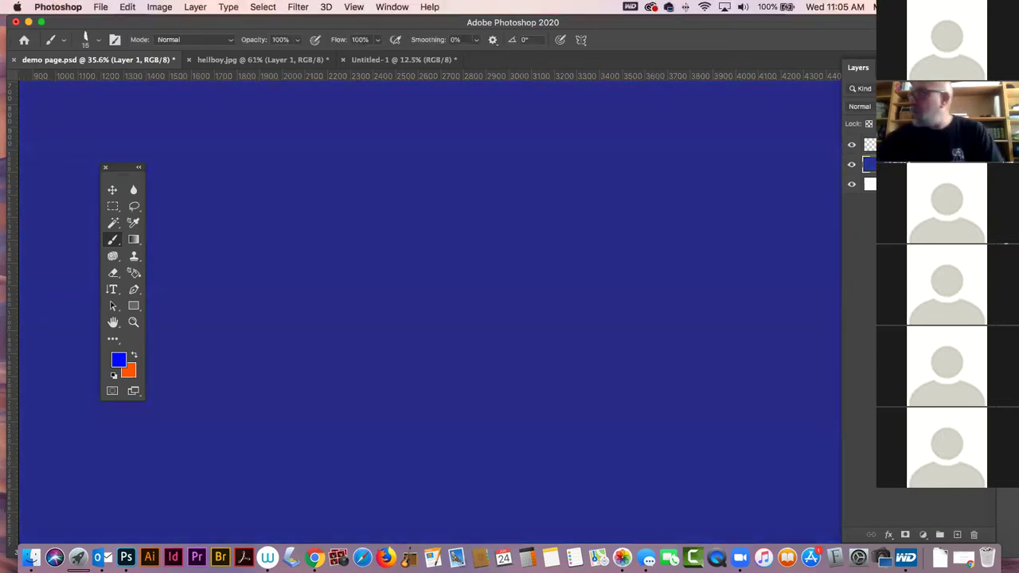
- Paint a small flame in RGB red with the brush at size 45, then layer orange #e88505 strokes inside it
left_click(770, 168)
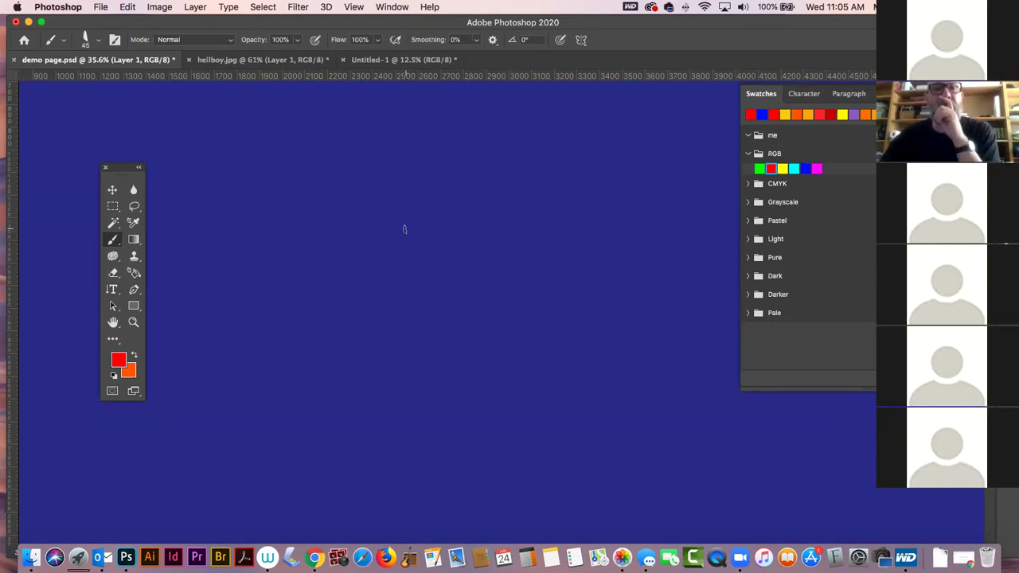
mouse_move(415, 200)
left_mouse_down()
mouse_move(406, 229)
mouse_move(415, 205)
mouse_move(410, 229)
mouse_move(421, 234)
mouse_move(399, 256)
mouse_move(417, 264)
mouse_move(411, 246)
mouse_move(424, 287)
mouse_move(419, 258)
mouse_move(420, 273)
mouse_move(395, 295)
mouse_move(397, 306)
mouse_move(415, 283)
mouse_move(423, 332)
mouse_move(425, 287)
mouse_move(412, 328)
mouse_move(405, 319)
mouse_move(419, 182)
left_mouse_up()
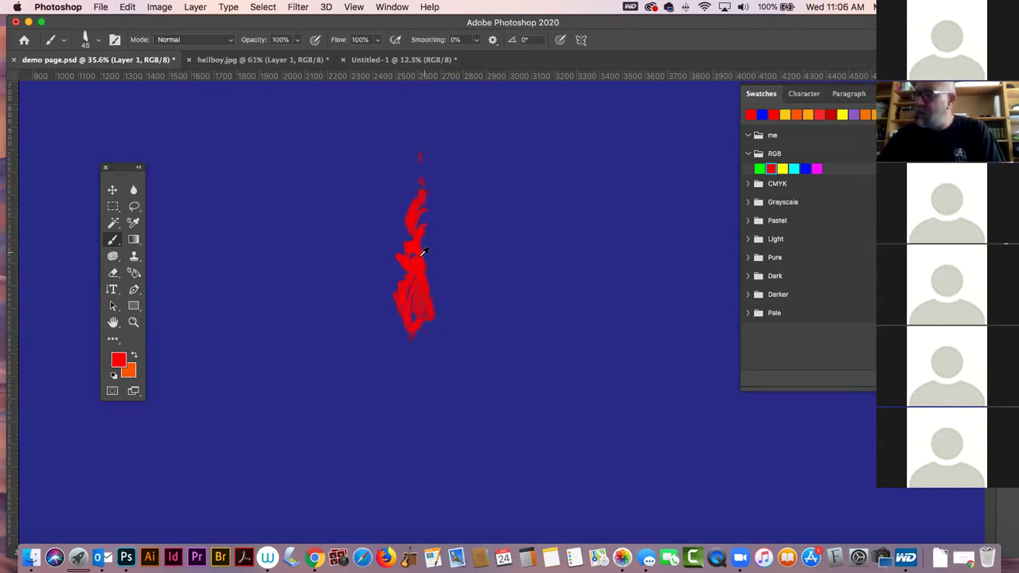
left_click(119, 361)
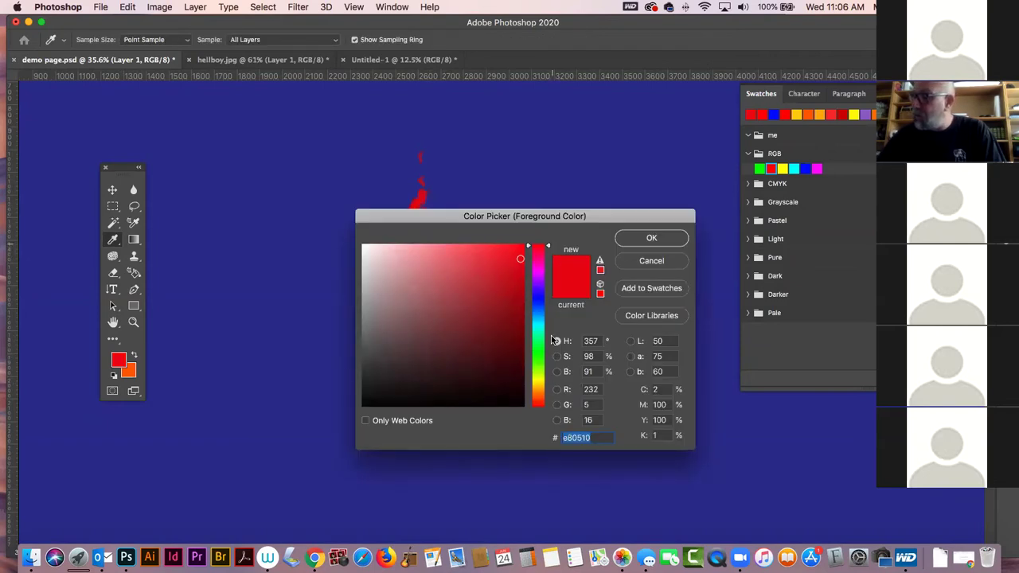
left_click_drag(547, 246, 548, 393)
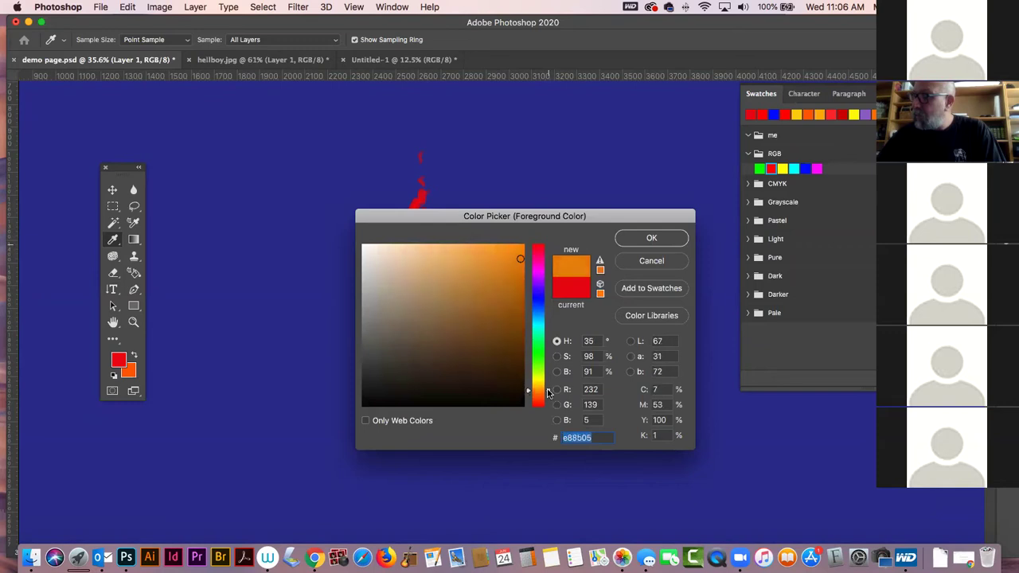
left_click(651, 238)
mouse_move(415, 248)
left_mouse_down()
mouse_move(406, 255)
mouse_move(415, 225)
mouse_move(413, 320)
left_mouse_up()
right_click(416, 295)
key("Escape")
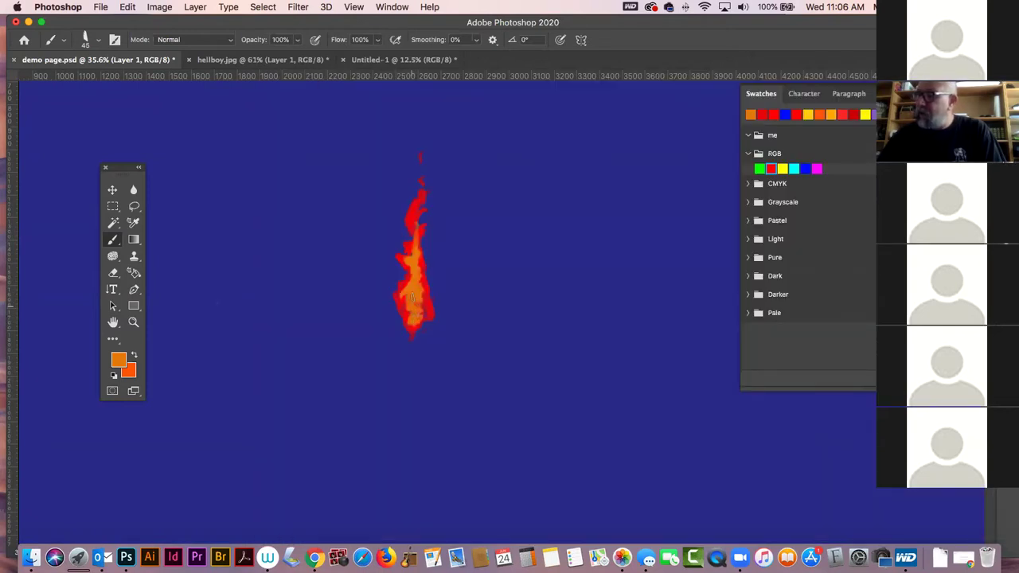
left_click_drag(415, 246, 419, 207)
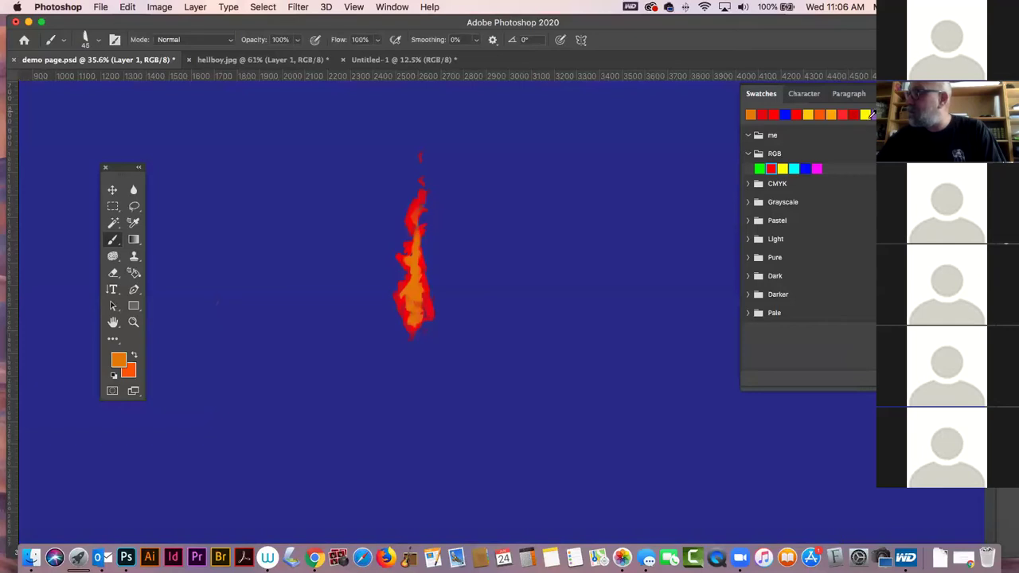
- Add yellow strokes to the flame's core and blend its colours with the Smudge tool at size 50 and 100% strength
left_click(118, 360)
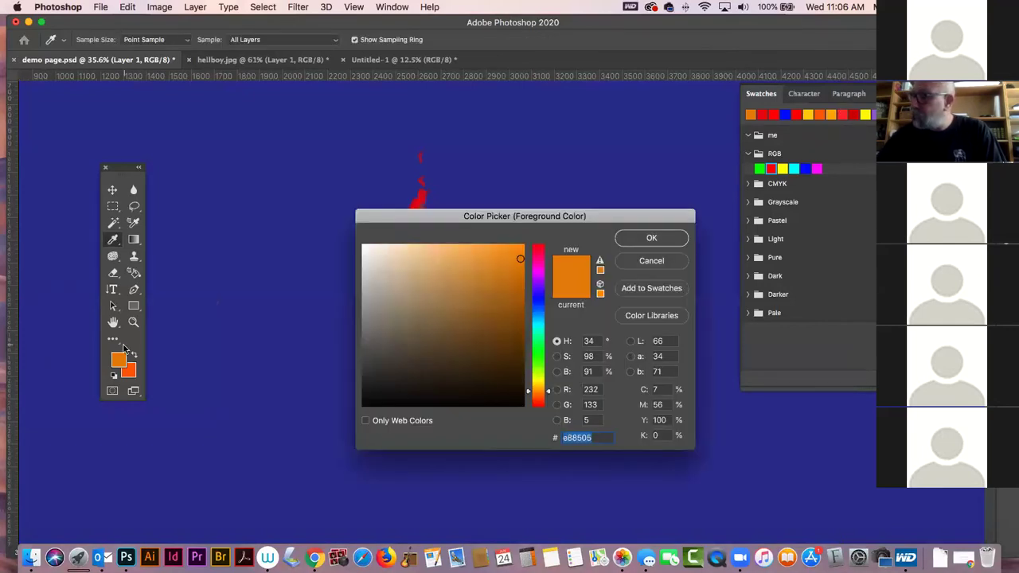
left_click(549, 387)
left_click_drag(549, 388, 549, 382)
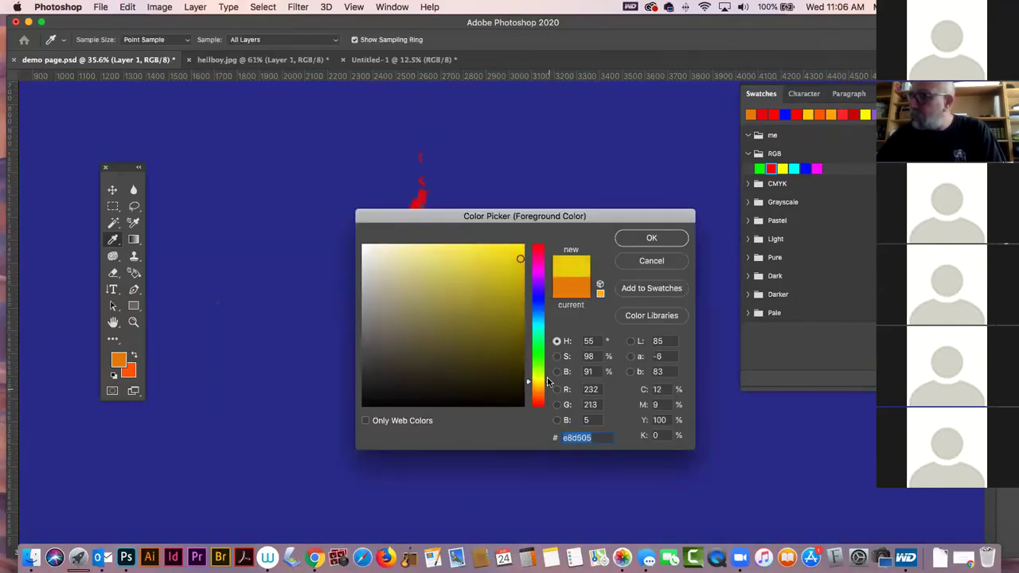
left_click(646, 238)
mouse_move(415, 288)
left_mouse_down()
mouse_move(414, 256)
mouse_move(412, 326)
left_mouse_up()
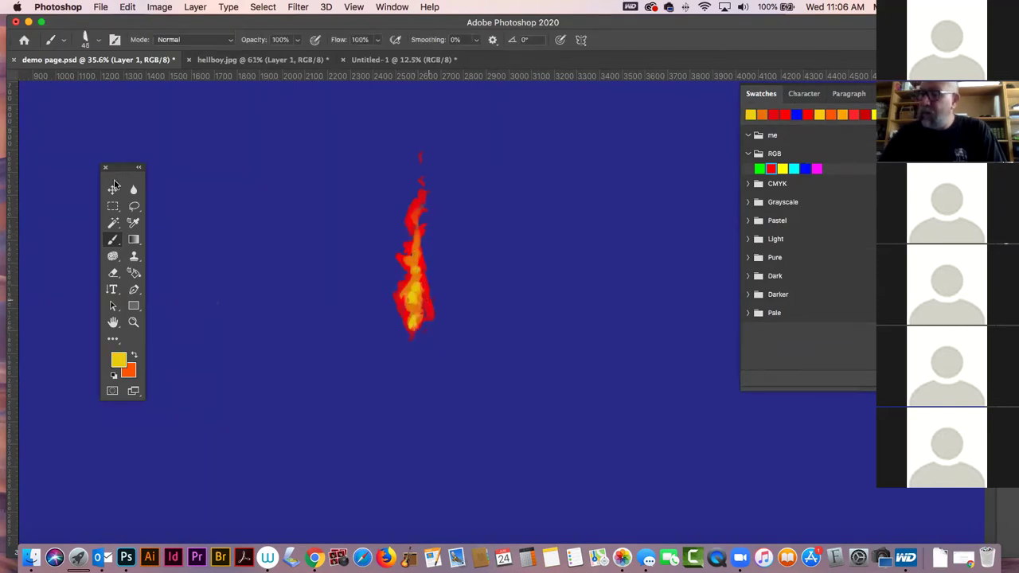
left_click(137, 239)
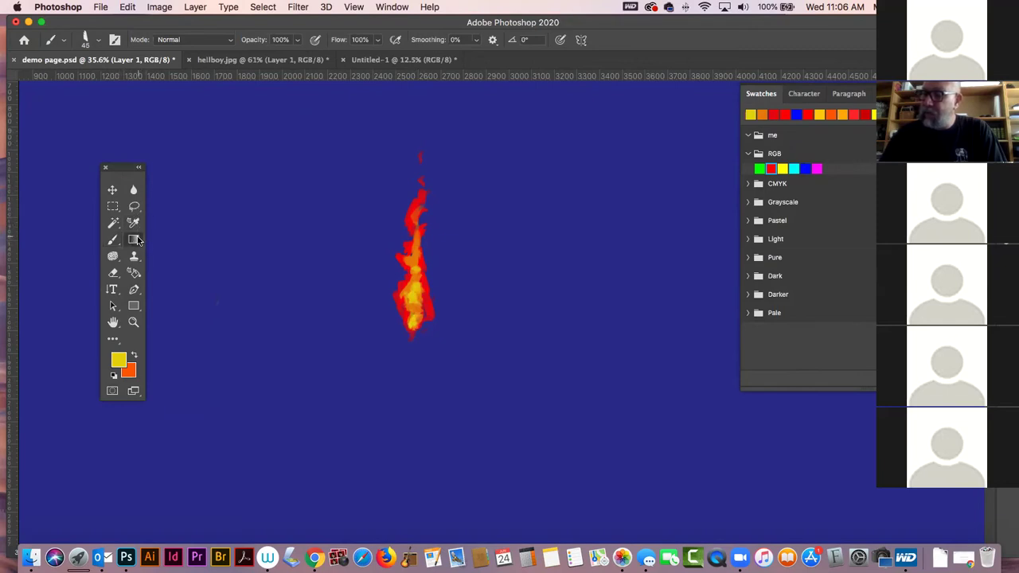
left_click(182, 238)
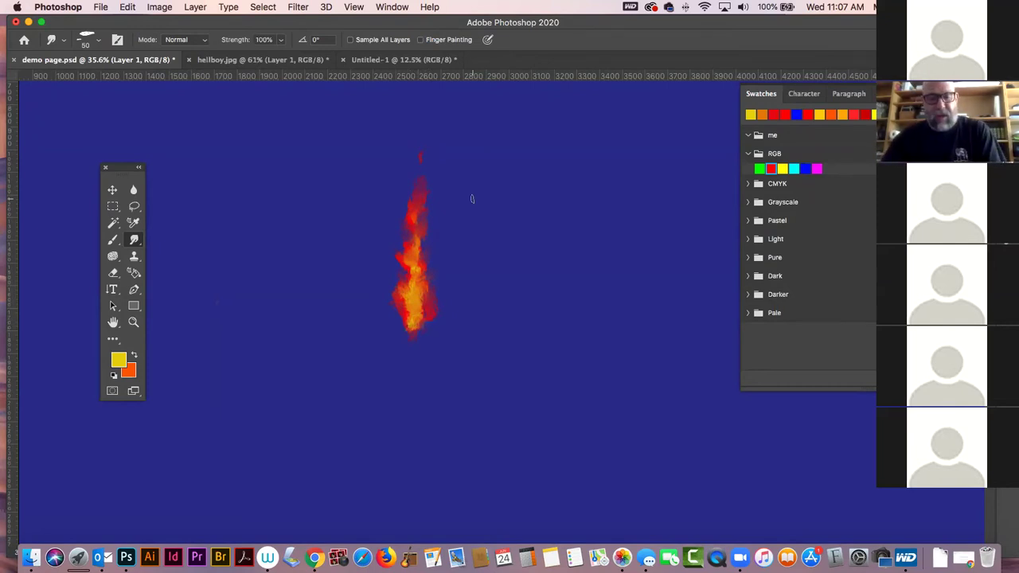
- Dab small embers above the flame with the brush at size 45, using dark red and orange sampled from the flame
key("b")
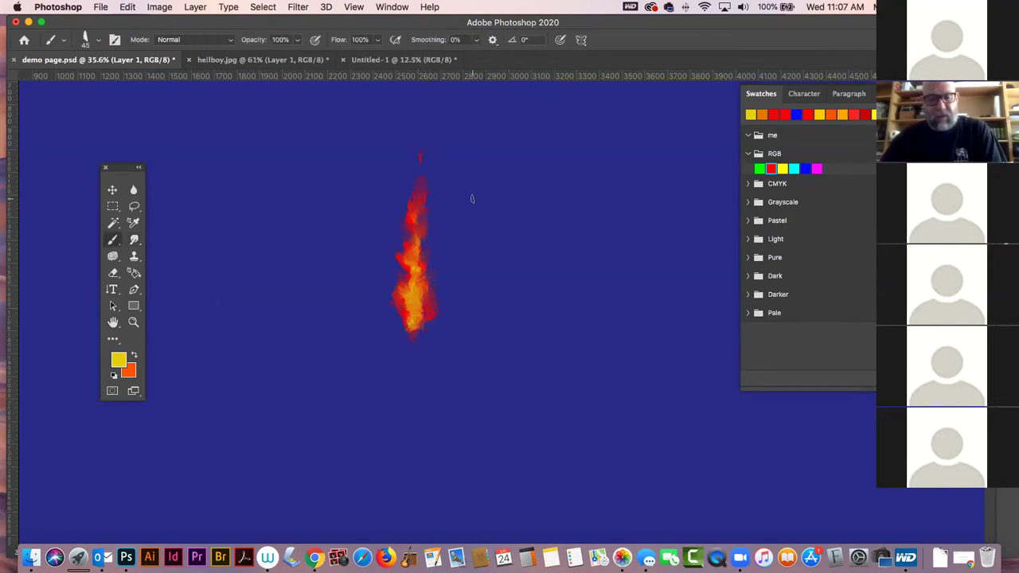
left_click(424, 275, "alt")
left_click(372, 189, "shift")
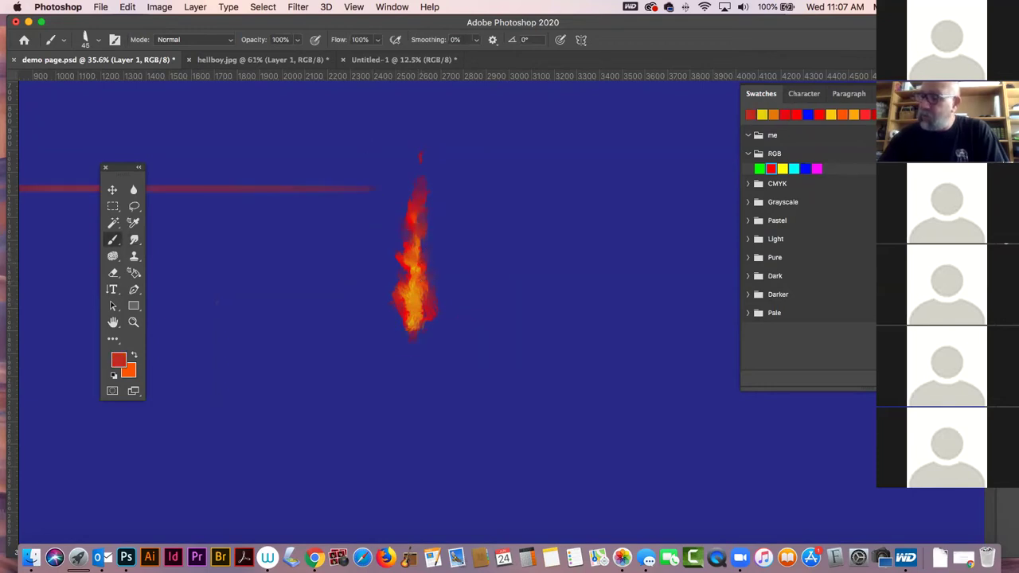
key("super+z")
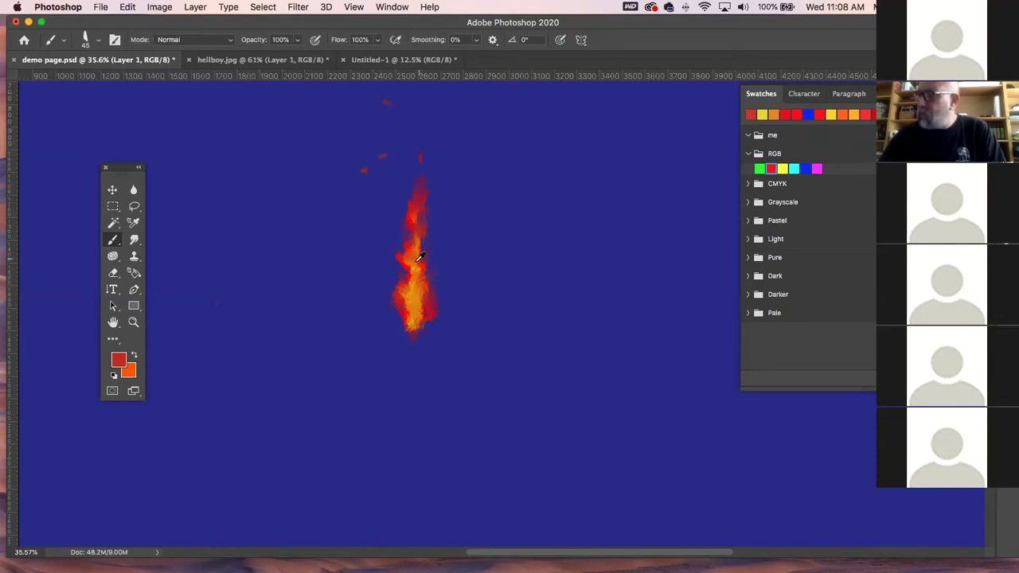
left_click(413, 206, "alt")
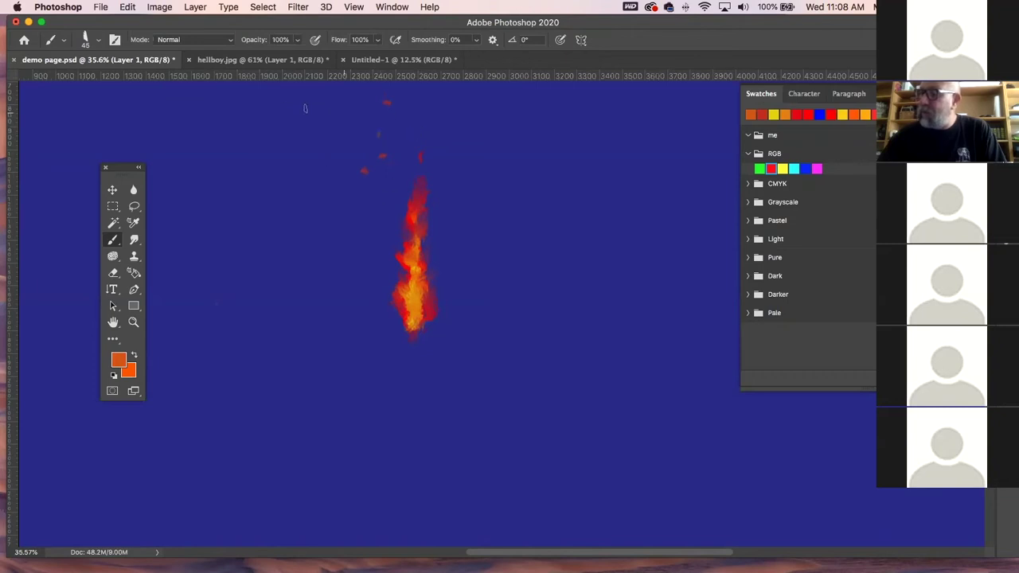
- Try to trim the orange ember with the Eraser on Layer 1, and undo the stroke
key("e")
left_click_drag(345, 102, 345, 126)
key("super+z")
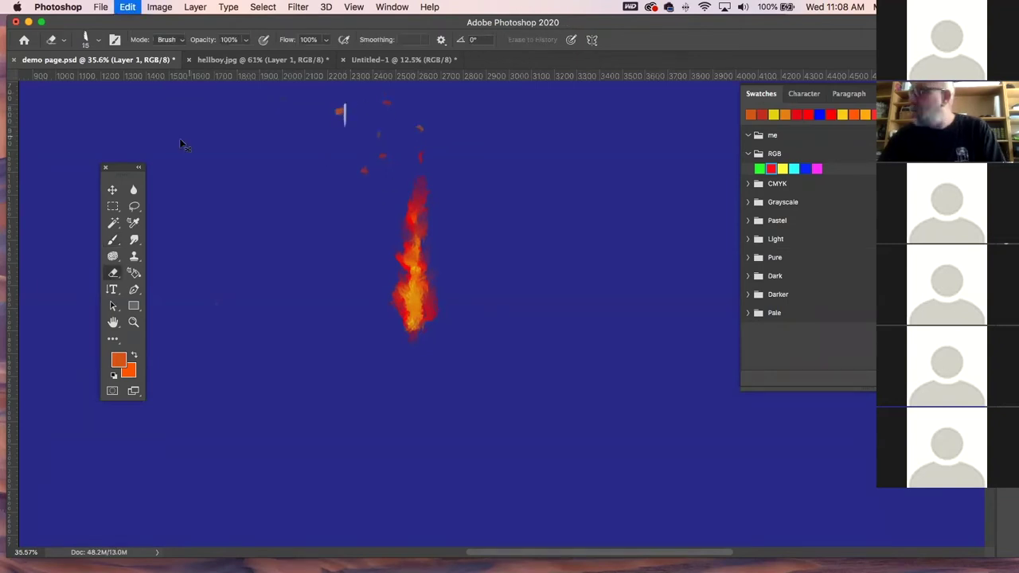
- Trim the embers on Layer 1 by painting over their edges with navy sampled from the surrounding background
key("F7")
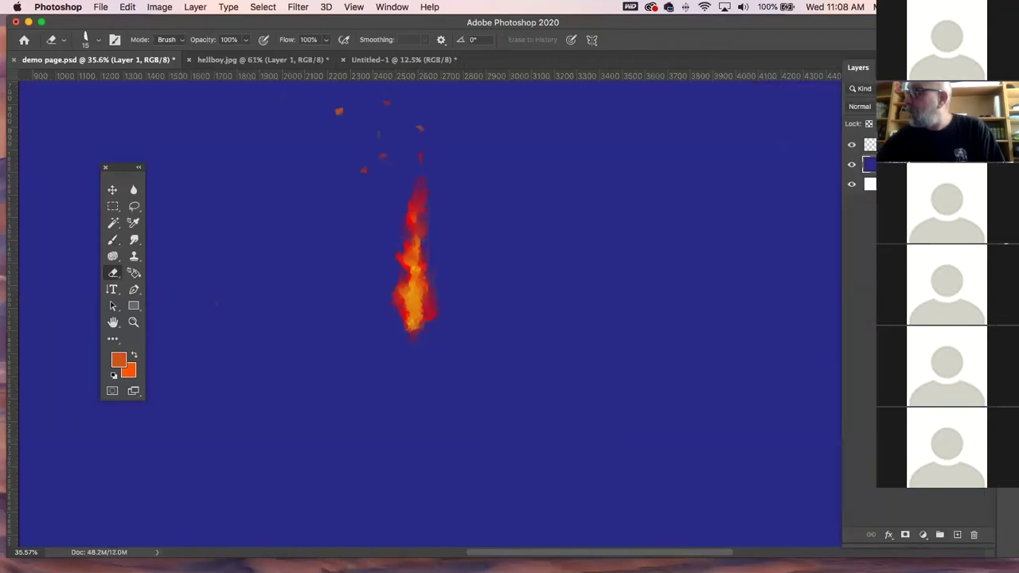
key("alt+bracketright")
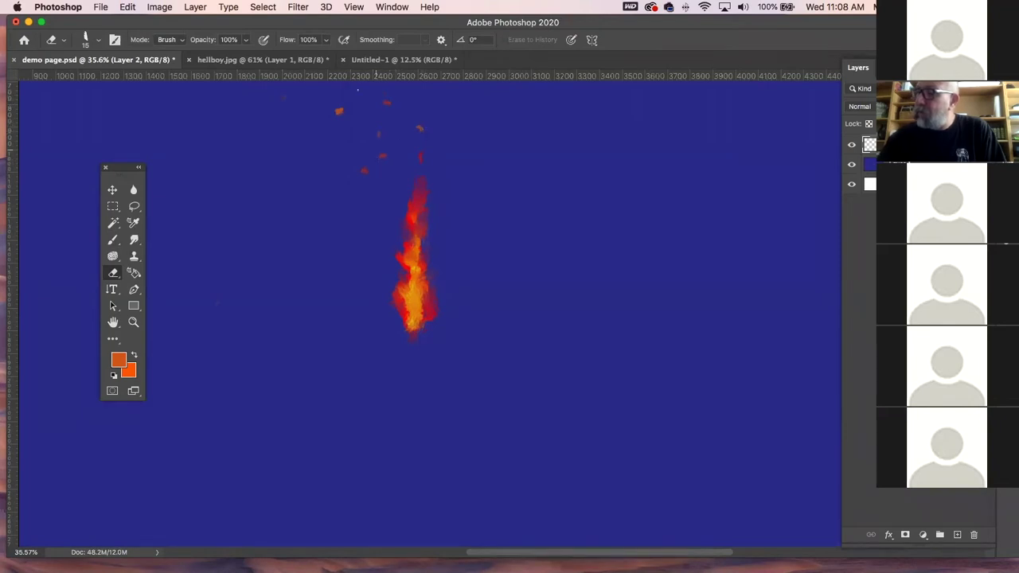
key("alt+bracketleft")
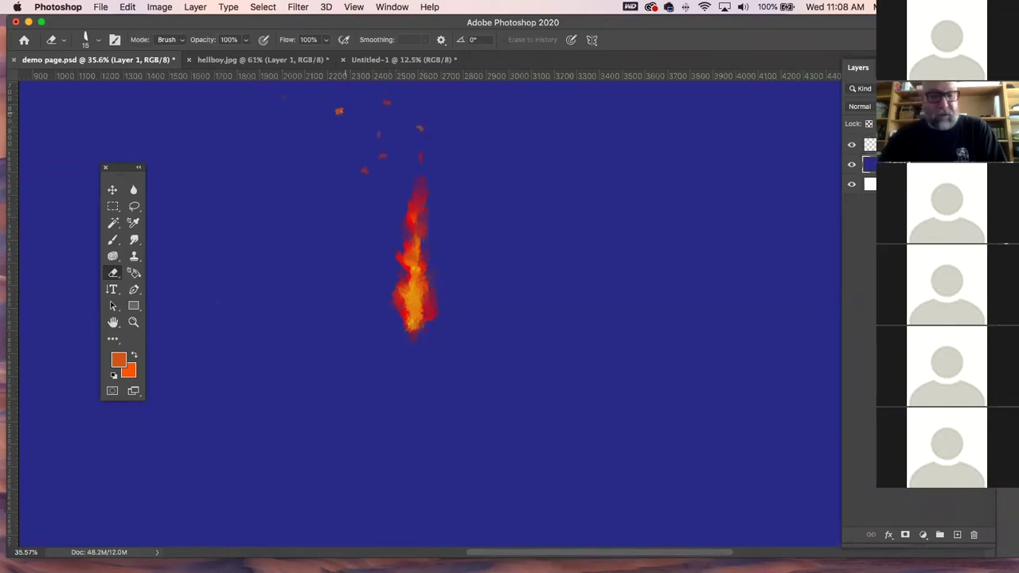
key("b")
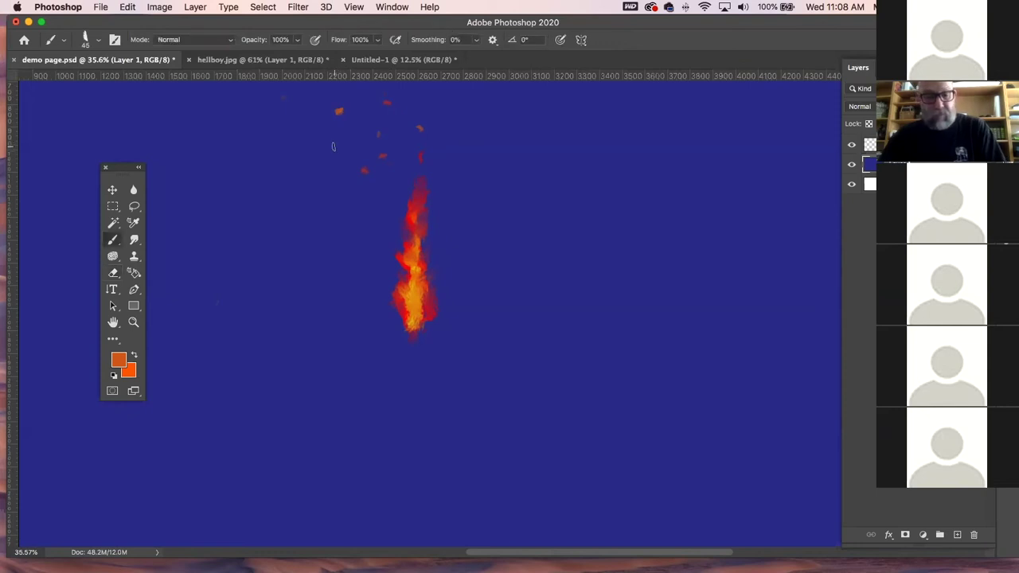
left_click(346, 116, "alt")
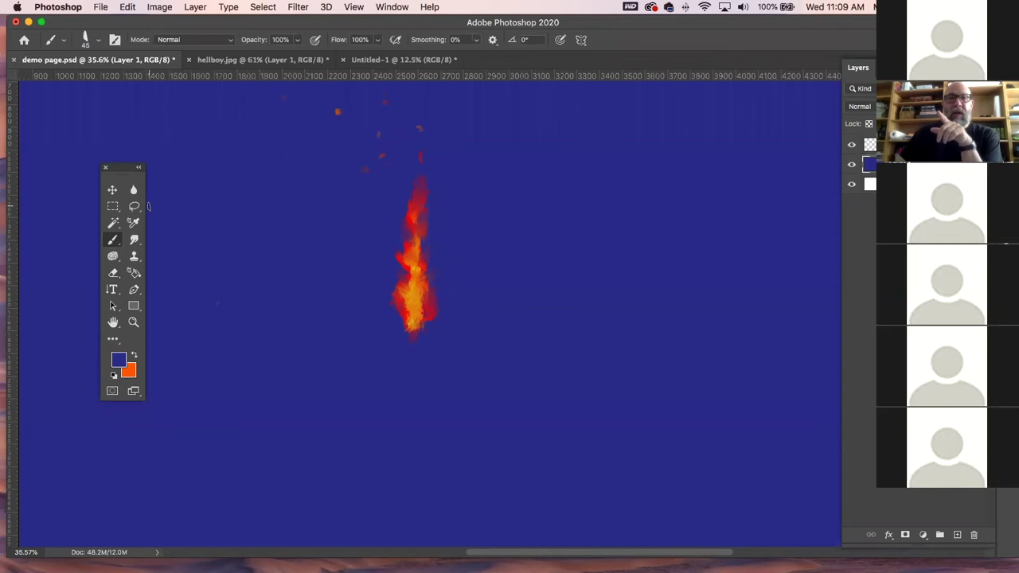
- Select a rectangular area to the left of the flame and fill it with the sampled navy on a new layer above Layer 2
left_click(113, 207)
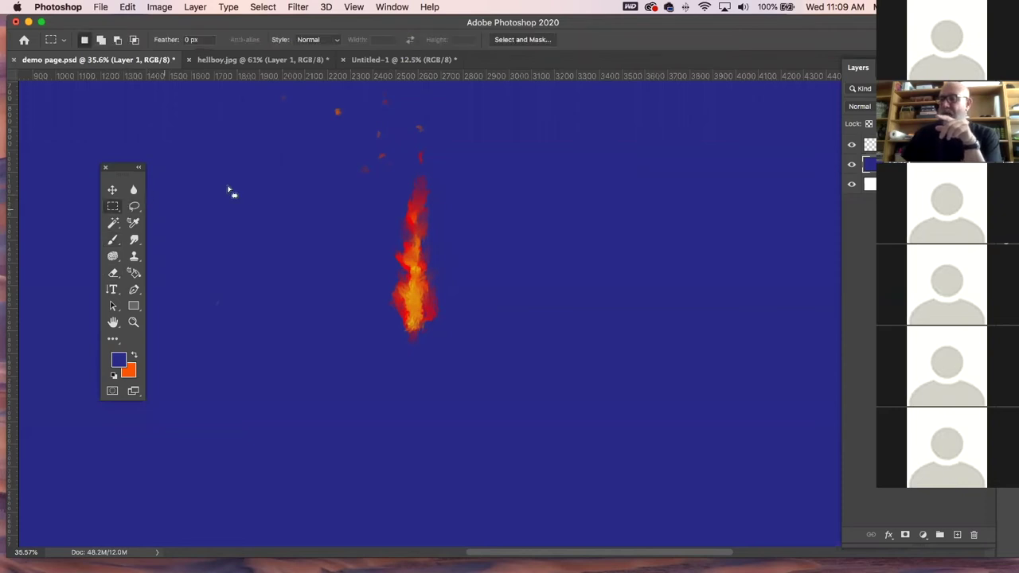
left_click(162, 197)
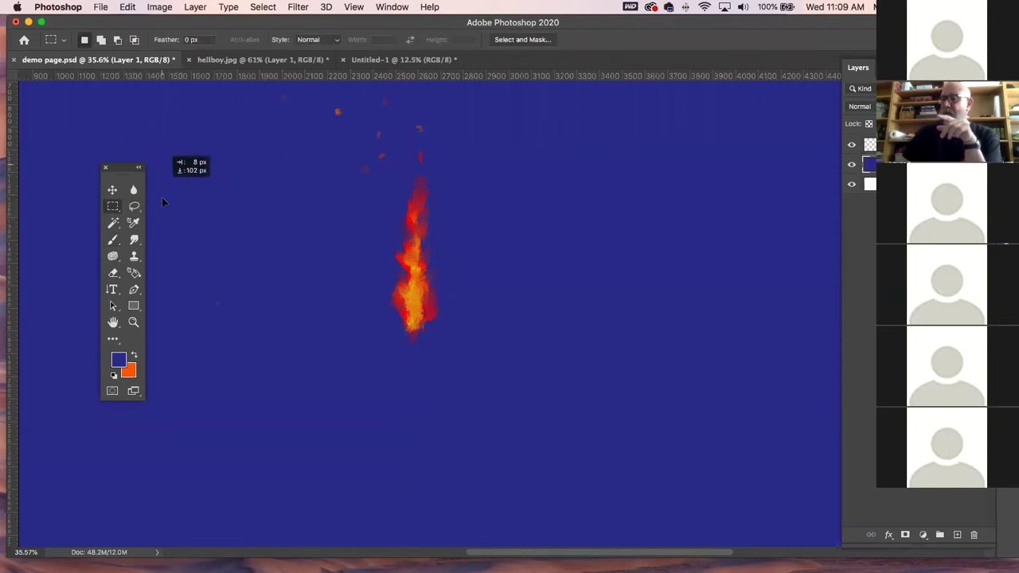
key("alt+]")
key("super+minus")
key("super+minus")
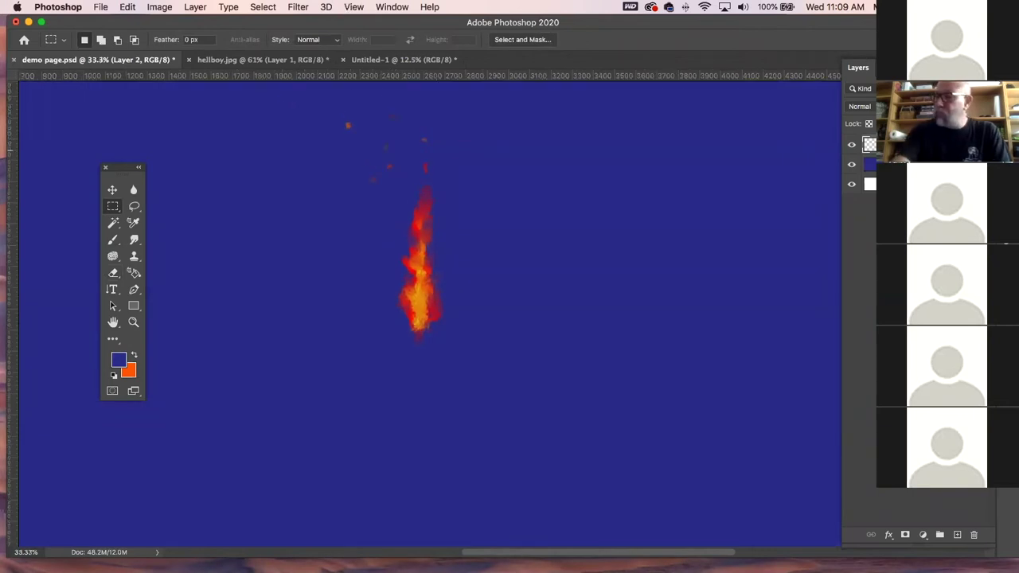
key("super+d")
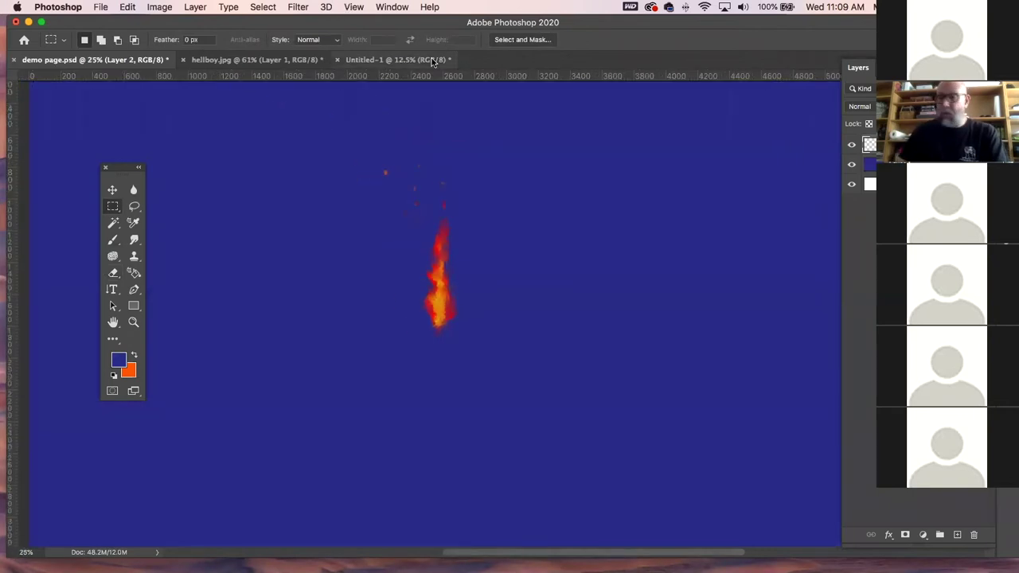
left_click_drag(167, 172, 309, 332)
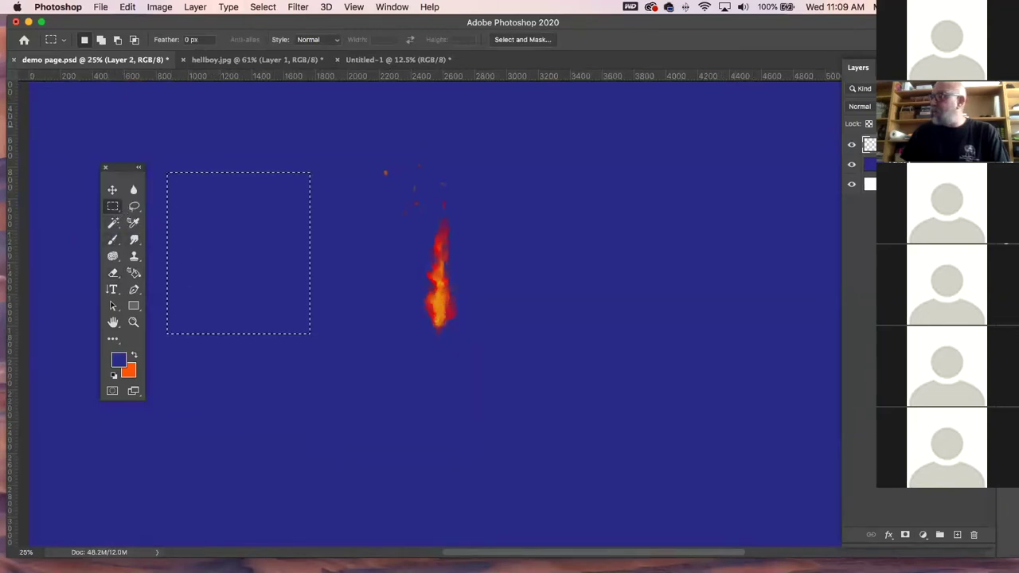
left_click(957, 534)
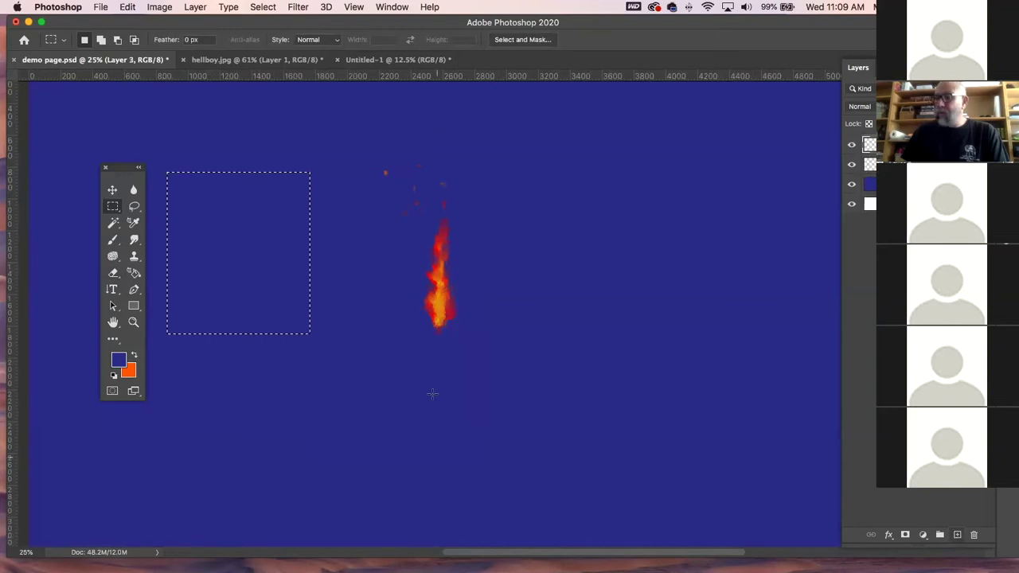
key("alt+BackSpace")
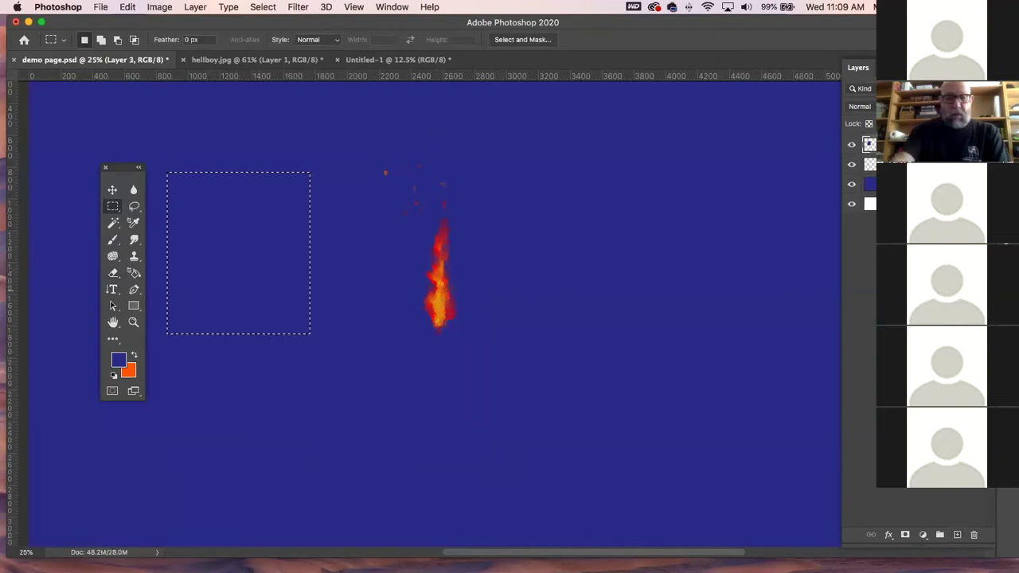
- Darken the filled navy square with Levels by setting the midtone input to 0.60, and clear the selection
left_click(159, 7)
key("super+l")
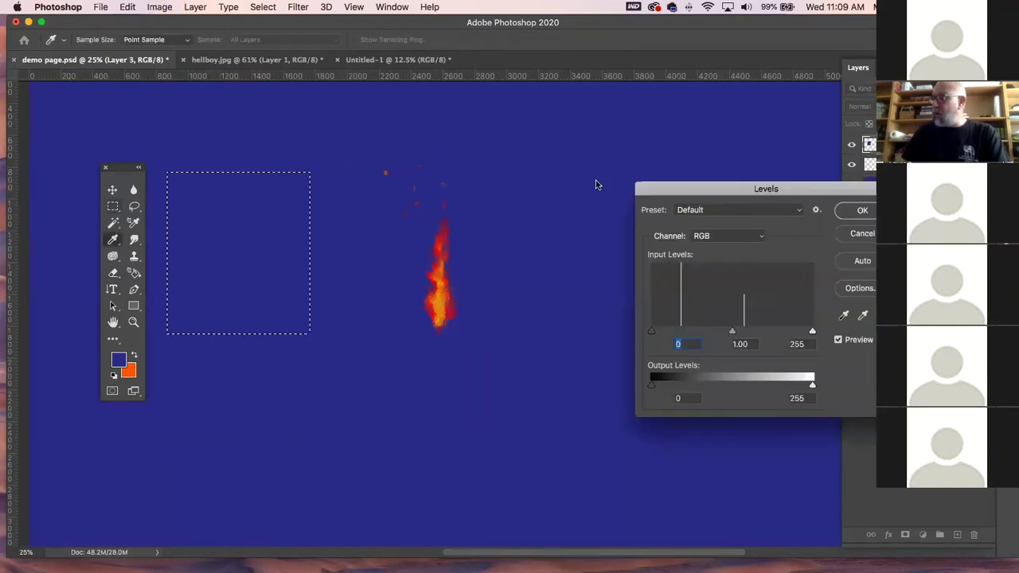
left_click_drag(732, 331, 752, 326)
left_click(741, 344)
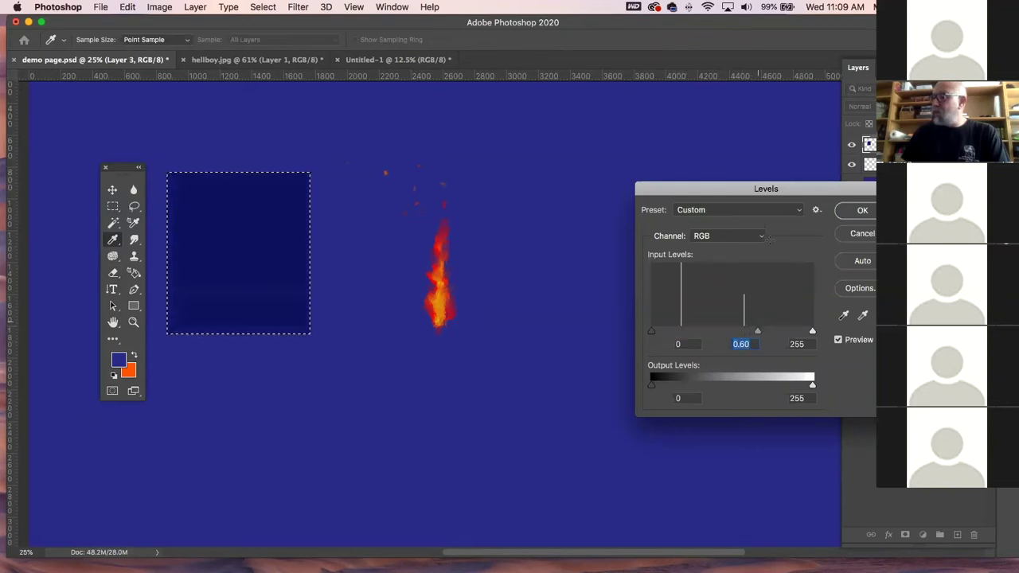
left_click(861, 211)
key("super+d")
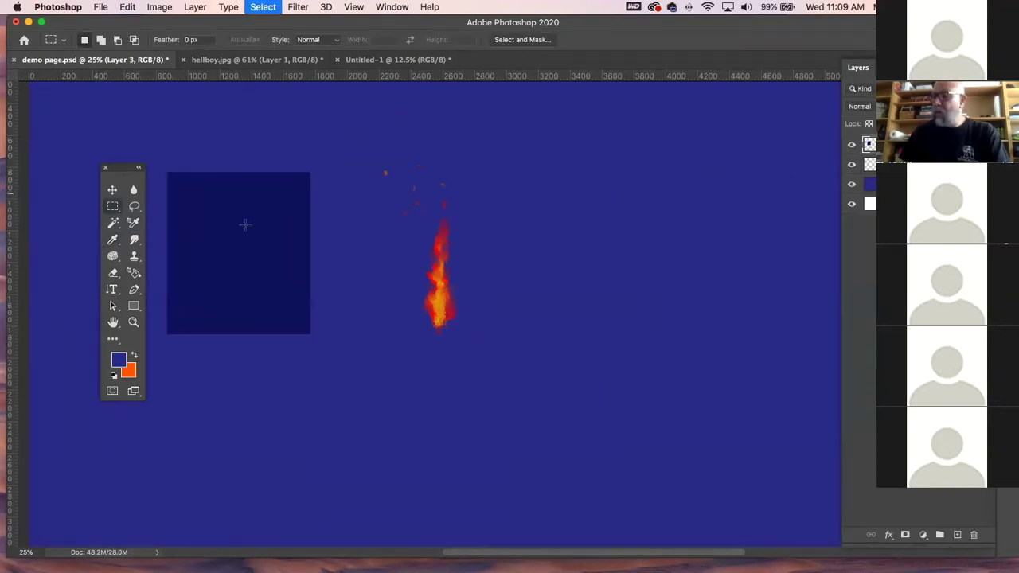
- Outline a four-sided perspective side face along the dark square's right edge with the Polygonal Lasso
left_click(133, 206)
left_click(199, 218)
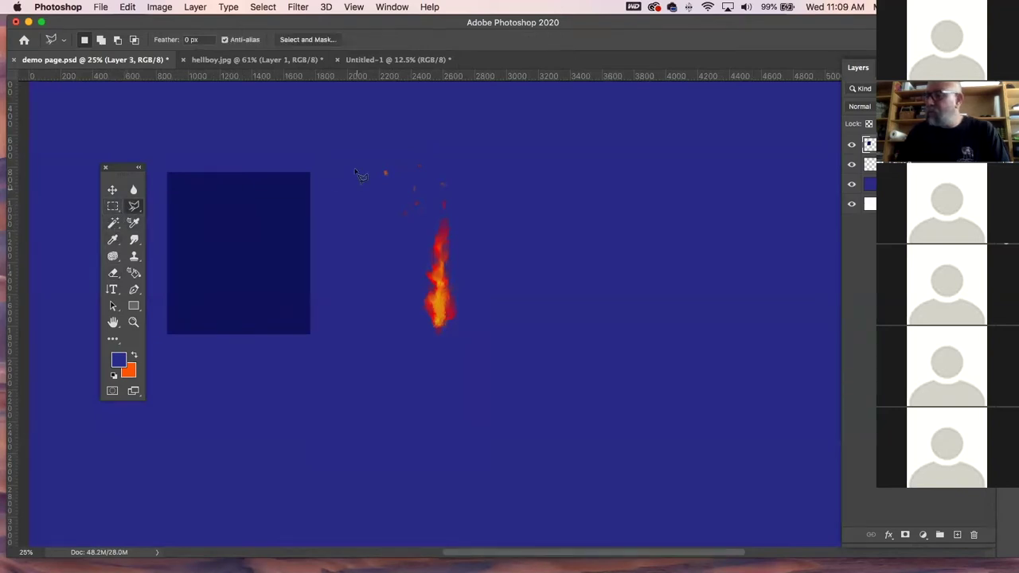
left_click(312, 173)
left_click(355, 186)
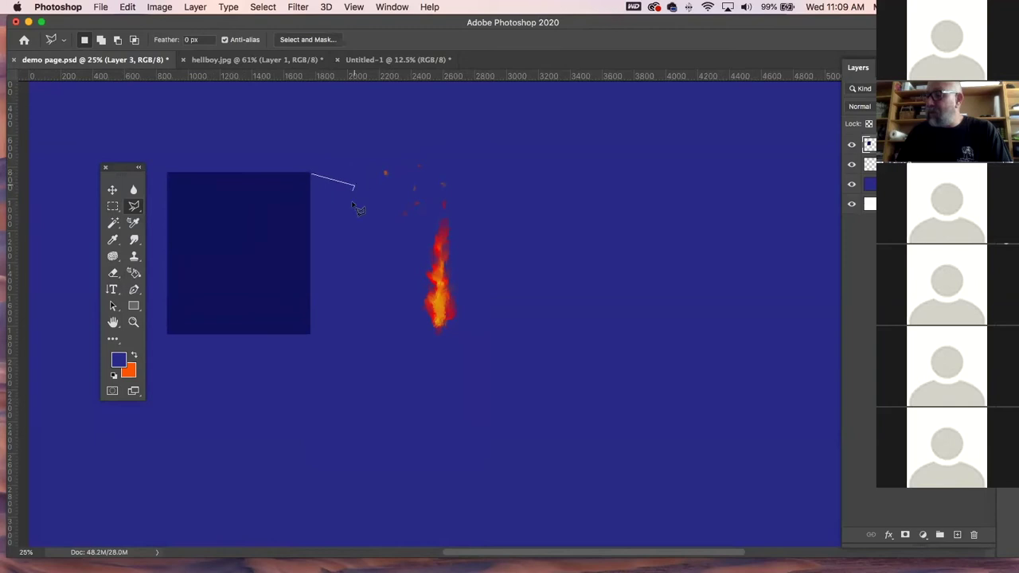
left_click(354, 316)
left_click(310, 334)
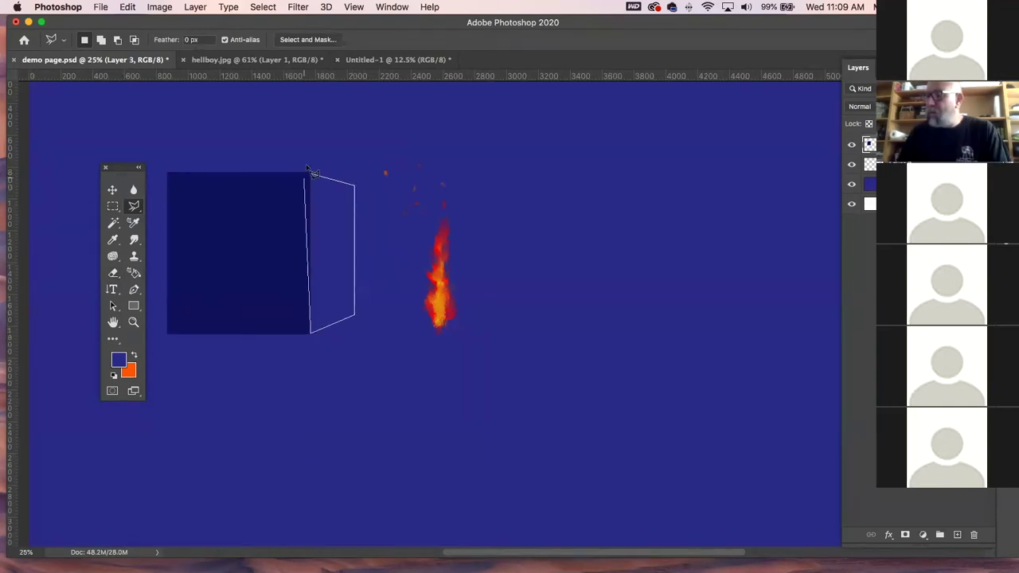
left_click(317, 180)
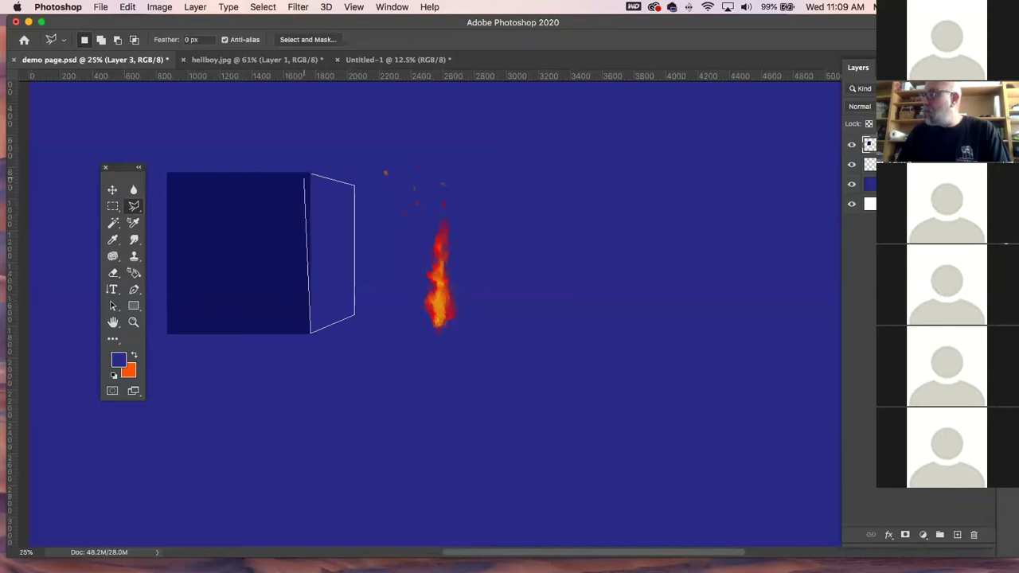
- Add a new layer beneath the dark square's layer and fill the side-face selection with a slightly lighter blue
left_click(956, 534)
left_click_drag(869, 164, 868, 167)
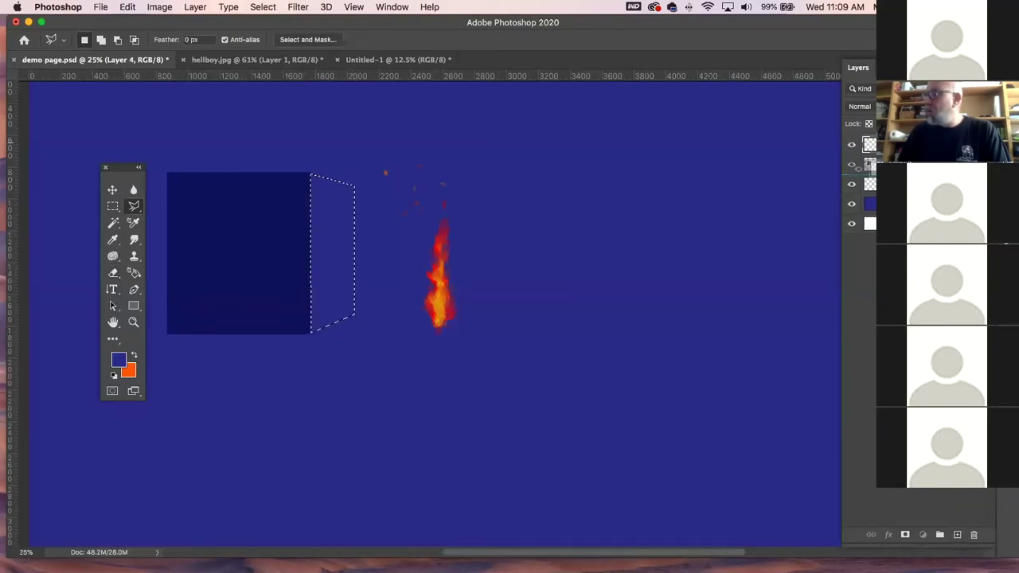
left_click(112, 239)
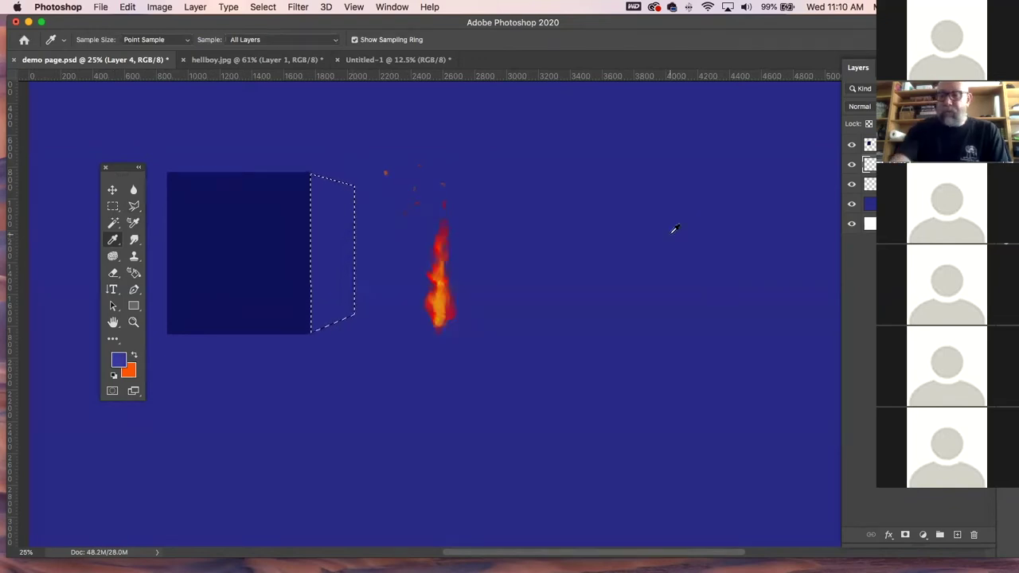
key("alt+BackSpace")
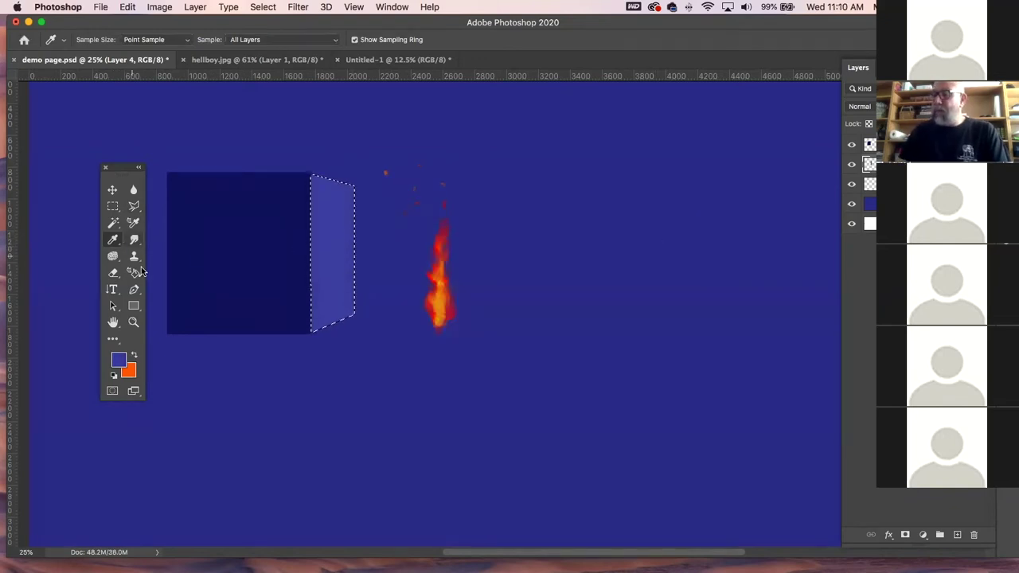
- Sample red from the flame and try a red-to-transparent gradient across the selected side face of the box
left_click(434, 266, "alt")
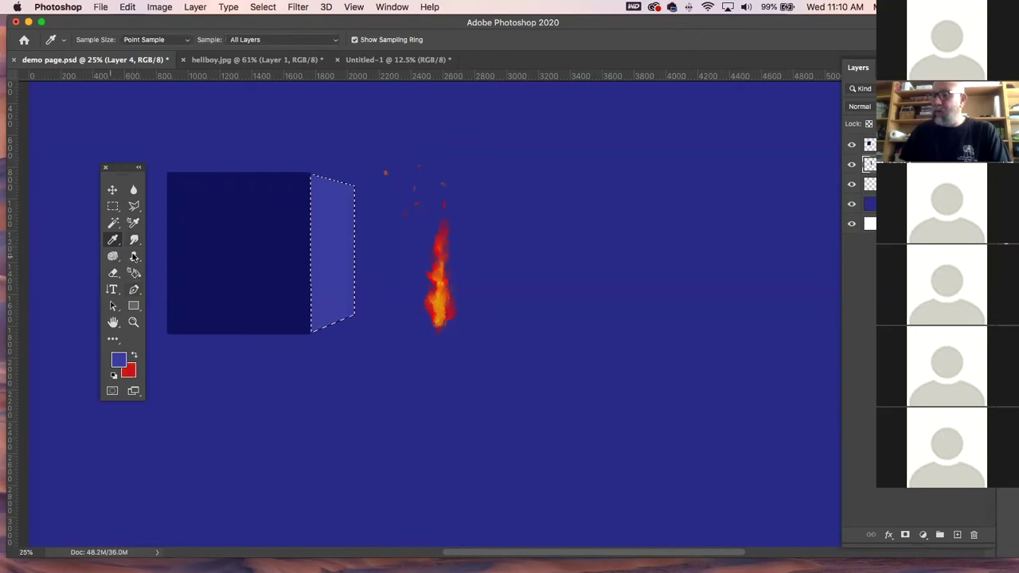
left_click(133, 240)
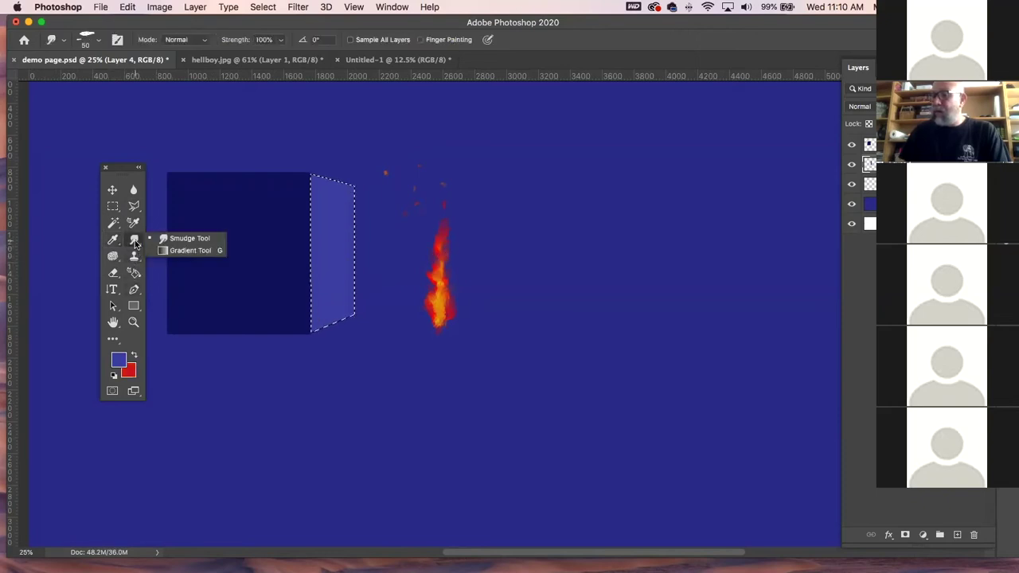
left_click(185, 250)
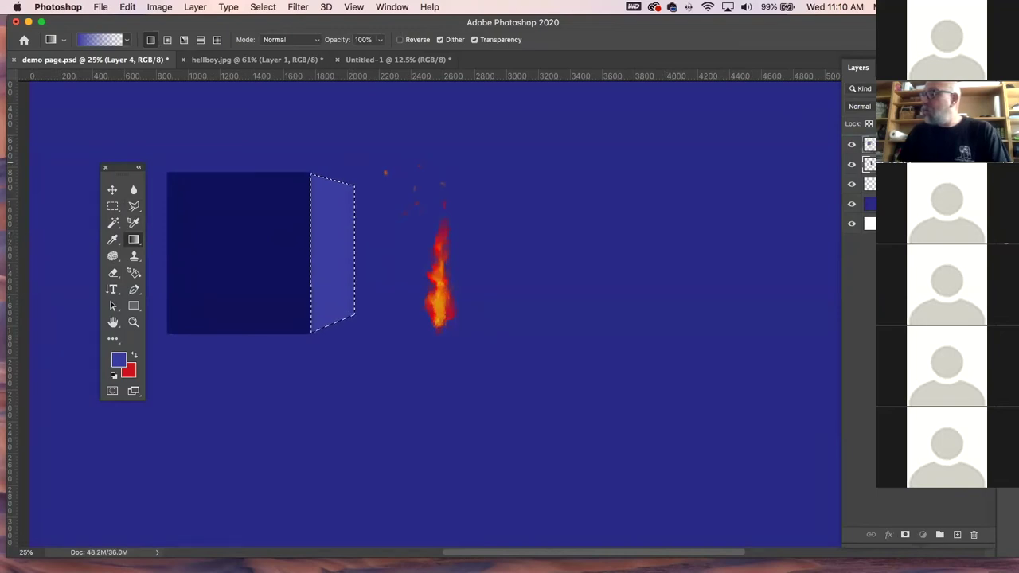
left_click(137, 358)
left_click_drag(378, 272, 288, 228)
key("super+z")
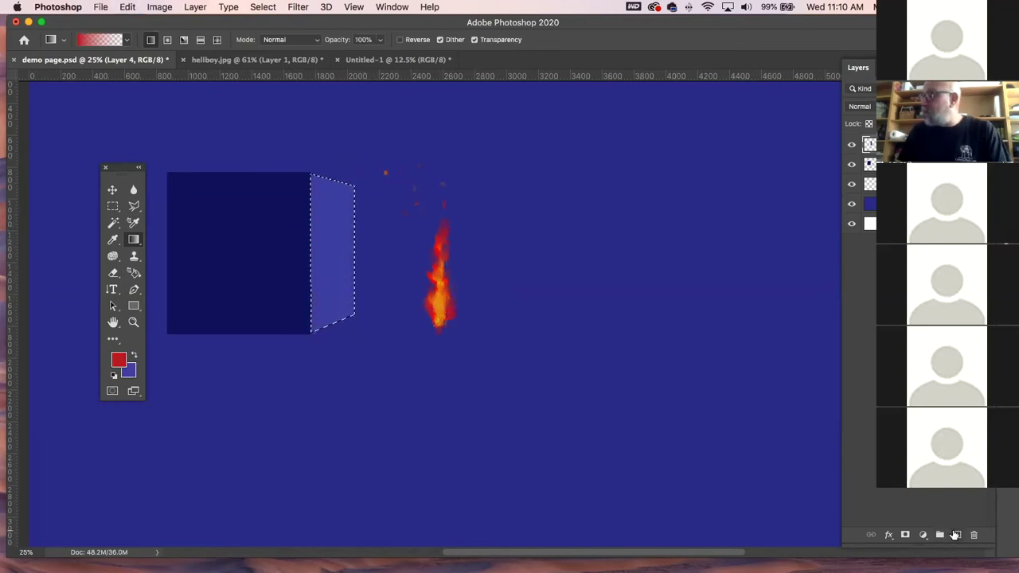
- On a new layer, apply a red-to-transparent gradient over the box's side face, fading from its outer edge, and clear the selection
key("super+shift+alt+n")
left_click_drag(359, 231, 308, 221)
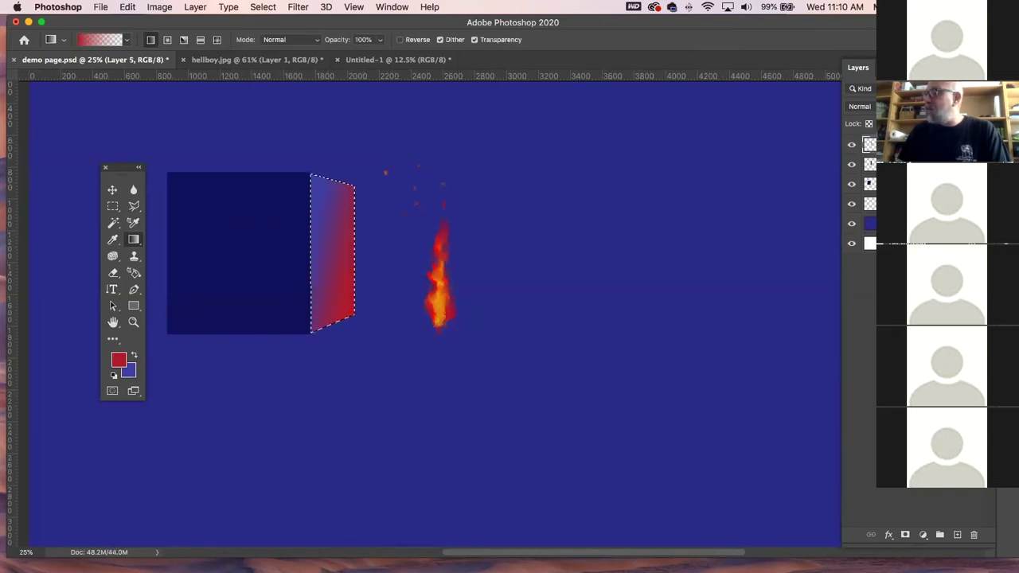
key("super+z")
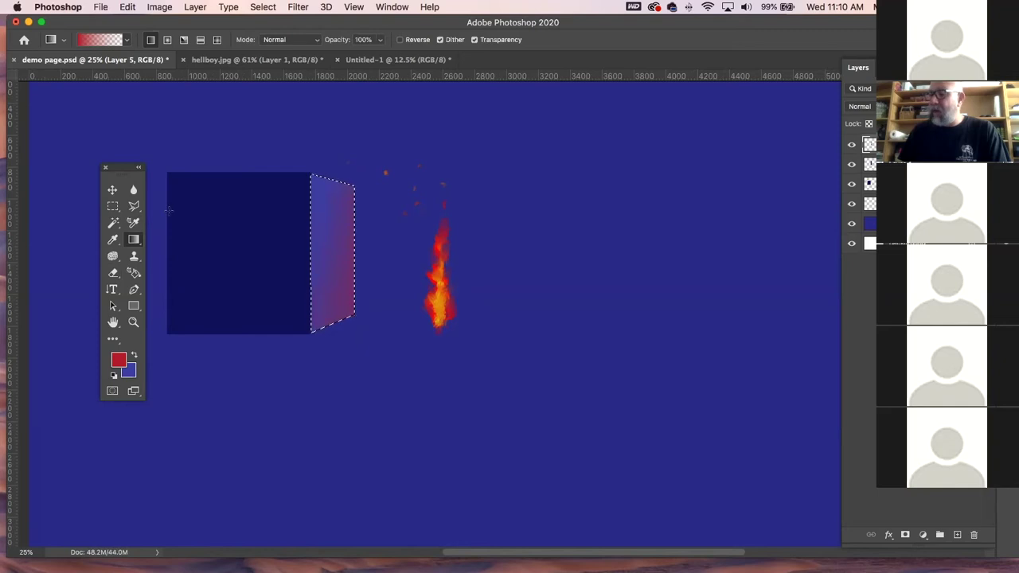
left_click(113, 190)
left_click(664, 242)
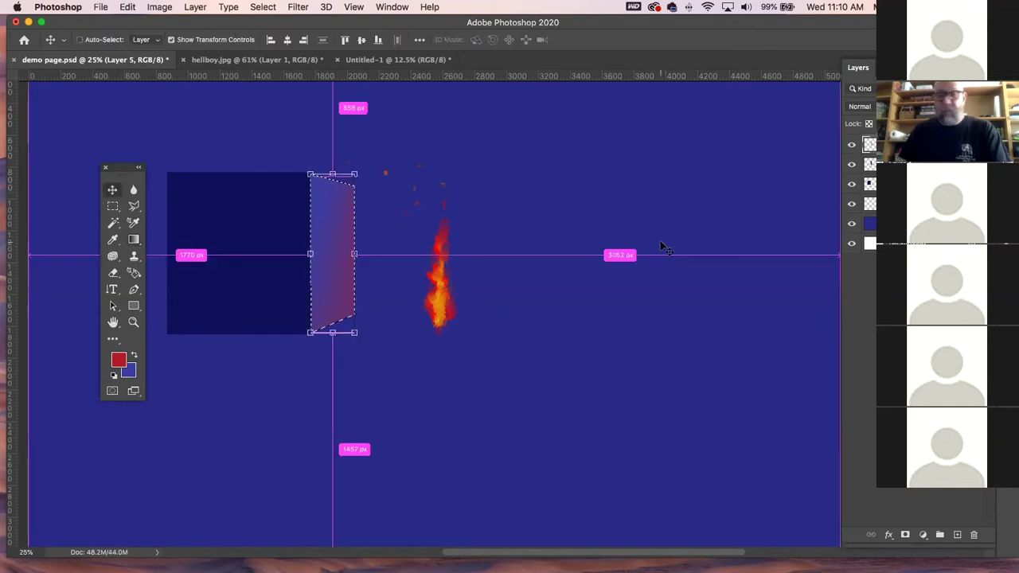
left_click(666, 244)
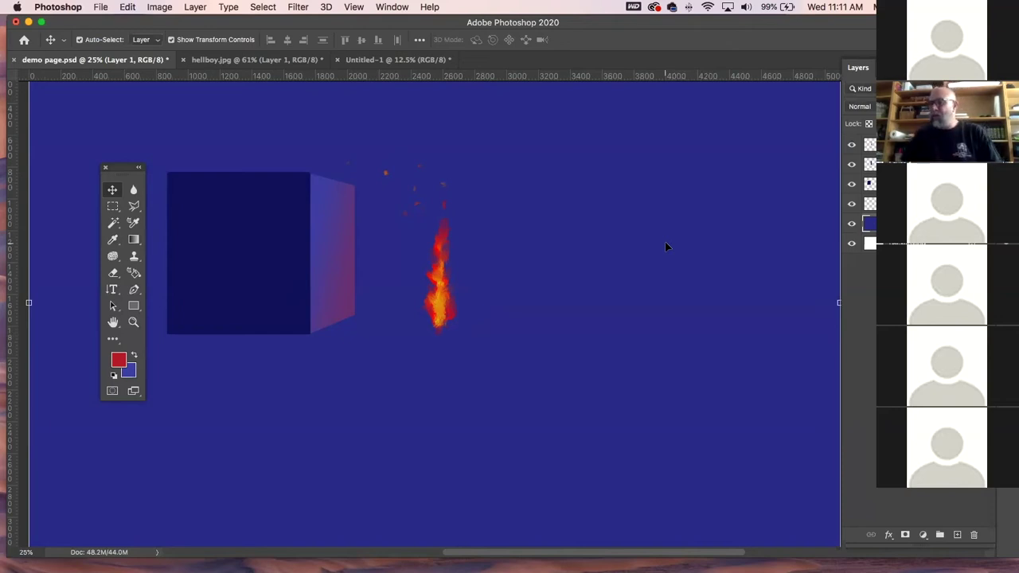
- Add a new layer above the gradient for red ember marks near the box, using a 20 px brush and the Eraser
key("b")
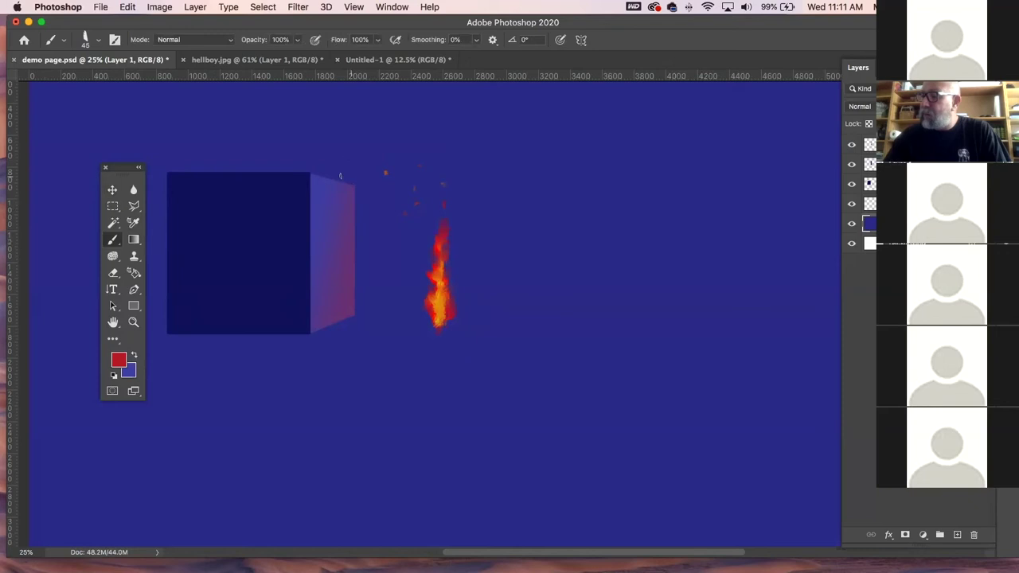
key("bracketleft")
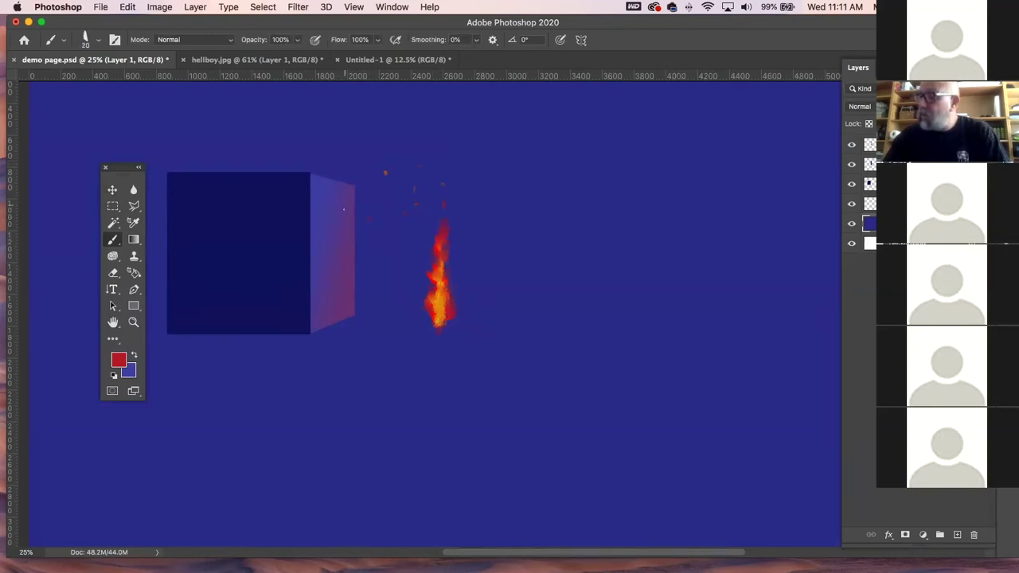
left_click(869, 144)
left_click(957, 534)
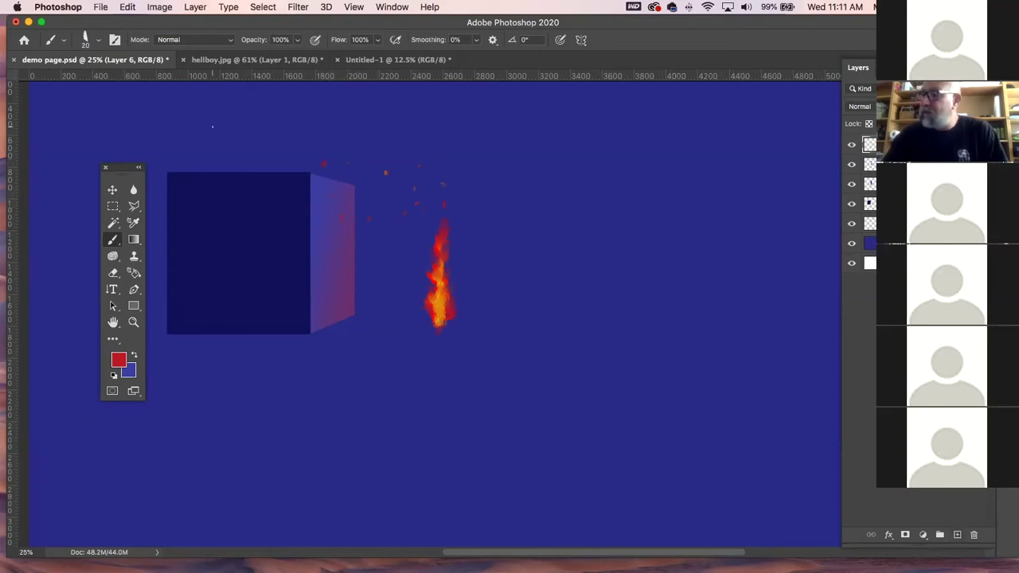
key("e")
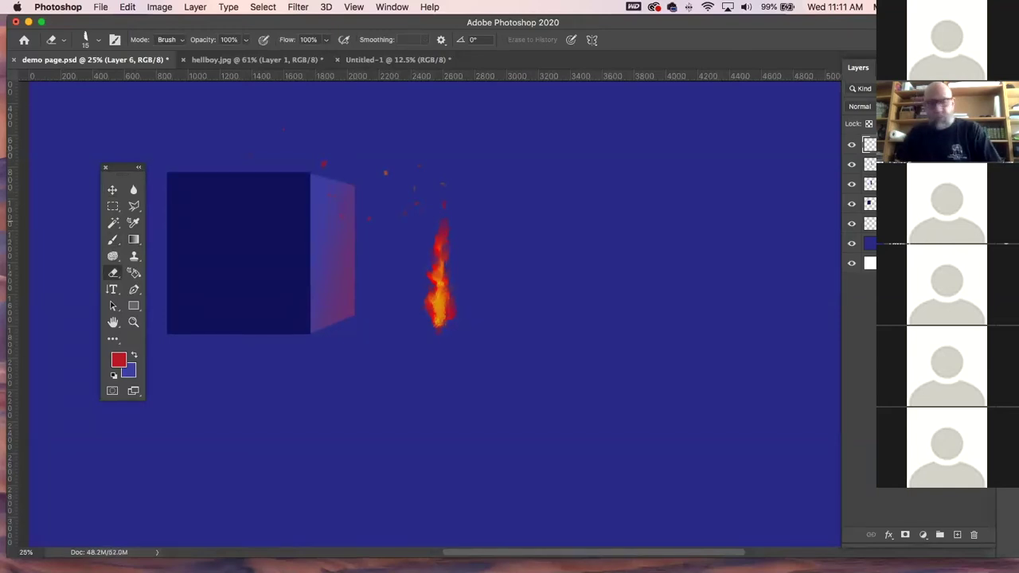
- Delete all the box, gradient and flame layers above the blue fill, and hide the blue Layer 1
left_click(916, 163, "shift")
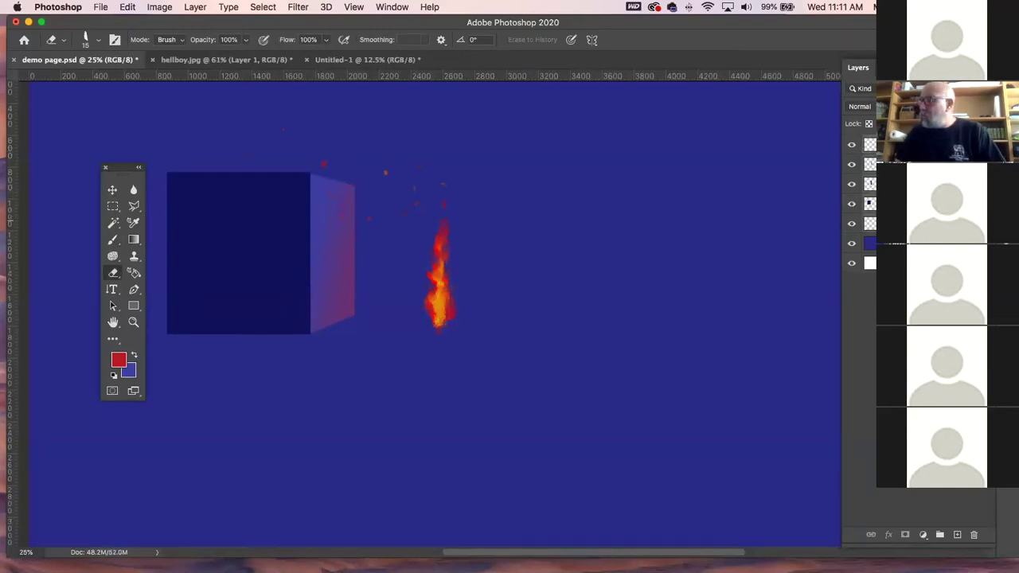
left_click(973, 535)
left_click(588, 208)
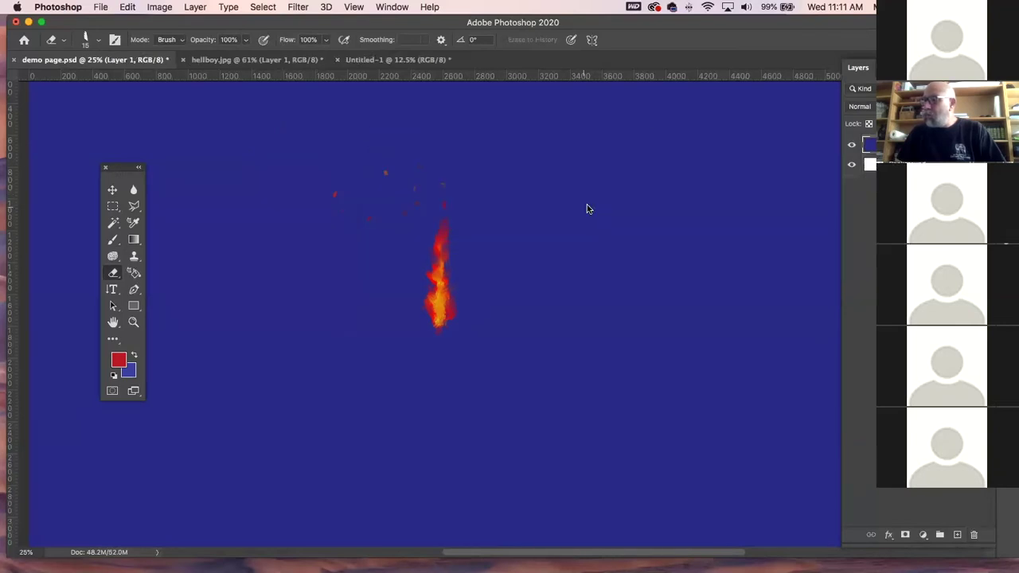
left_click(113, 190)
left_click(851, 144)
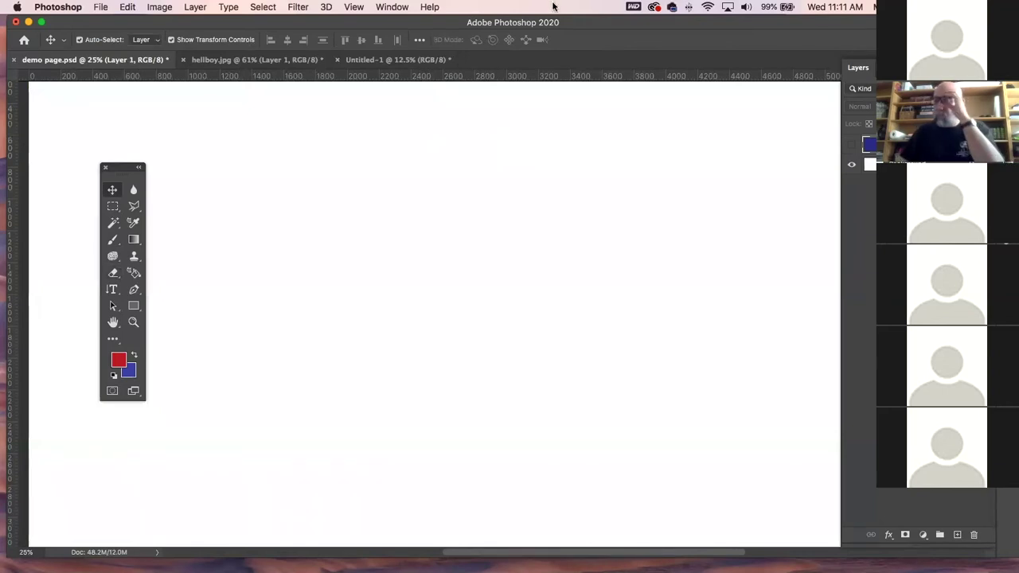
- Switch to the hellboy.jpg document and sample purple from the figure's shoulder with the Brush tool
left_click(269, 61)
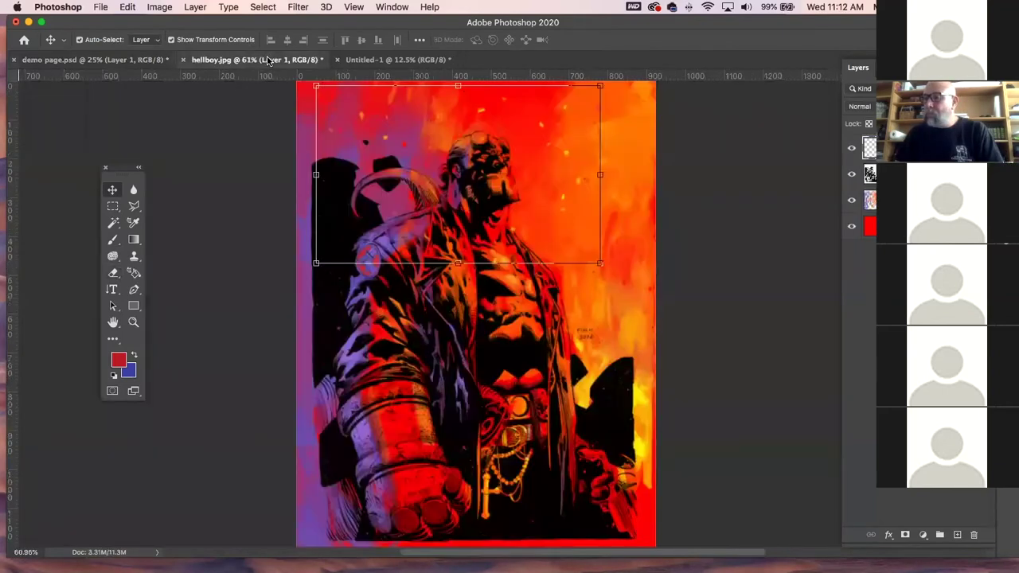
left_click(390, 62)
left_click(256, 62)
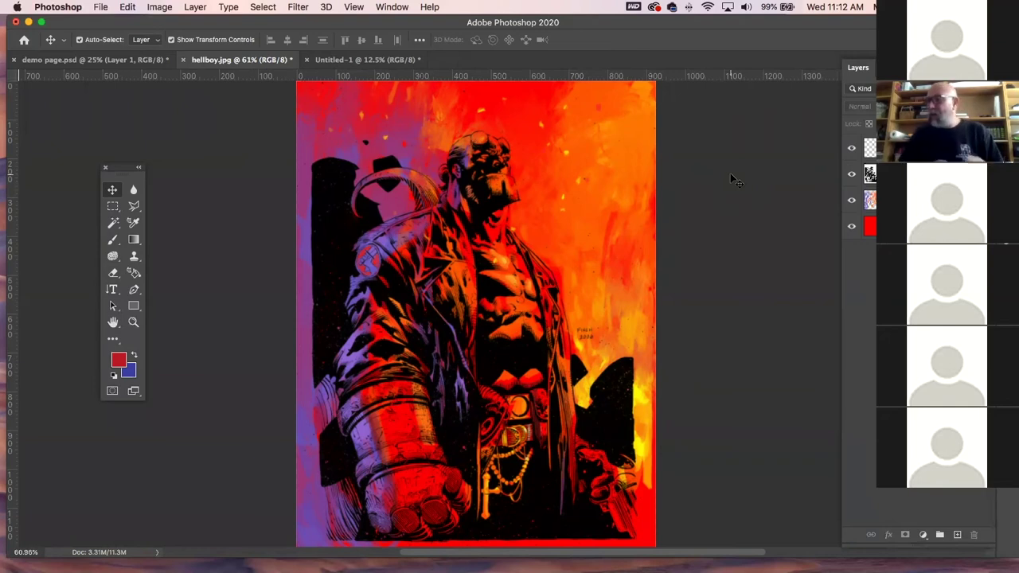
key("b")
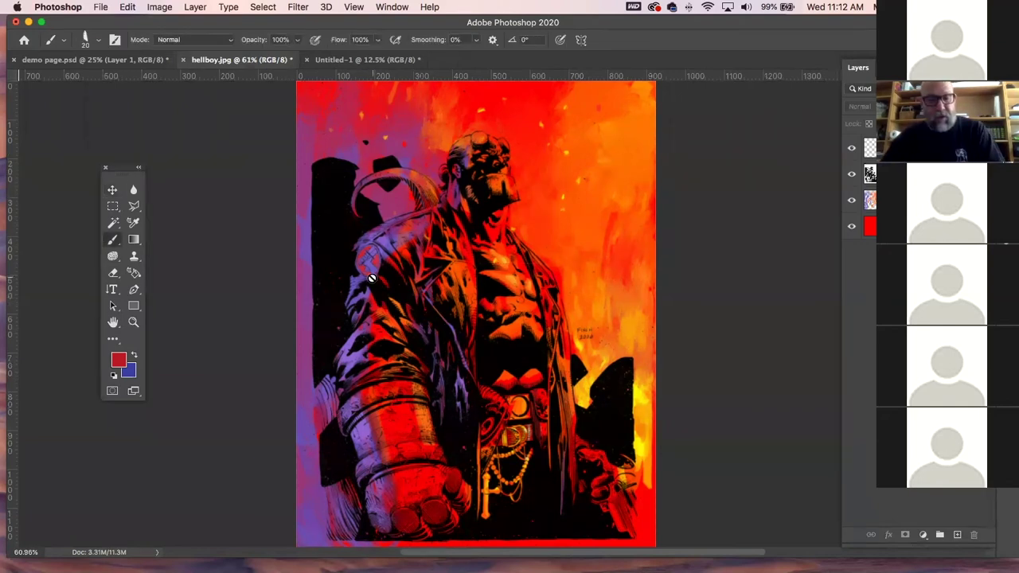
left_click(363, 272, "alt")
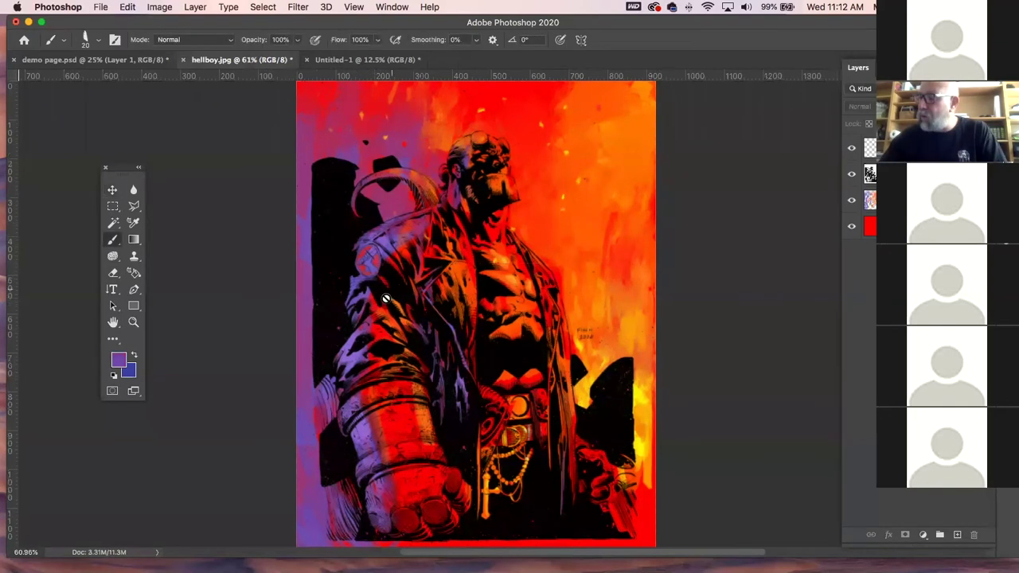
left_click(373, 296)
left_click(608, 208)
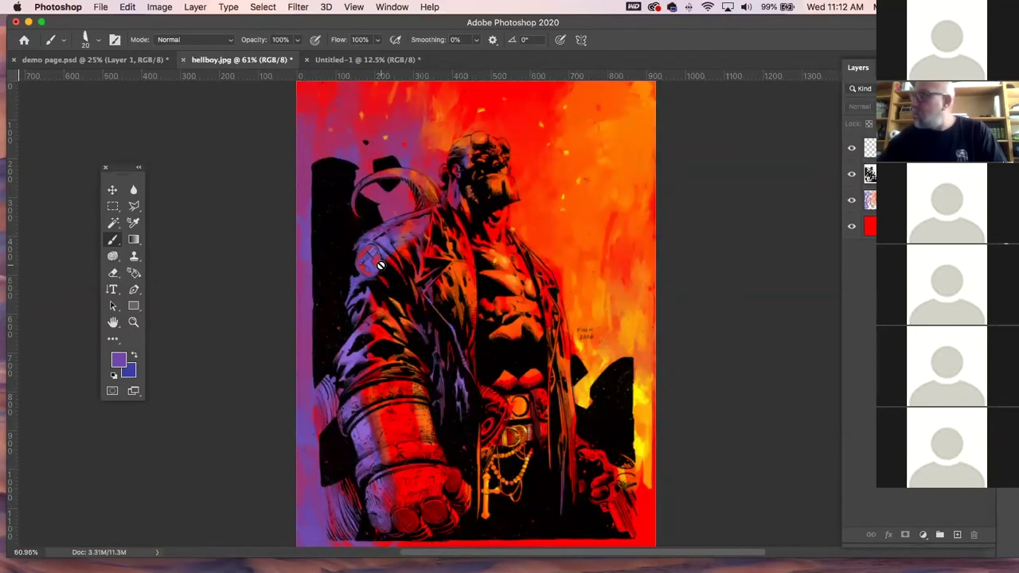
- On the color 2 layer, set the colours to white over black and sample orange from the background's upper corner
left_click(869, 200)
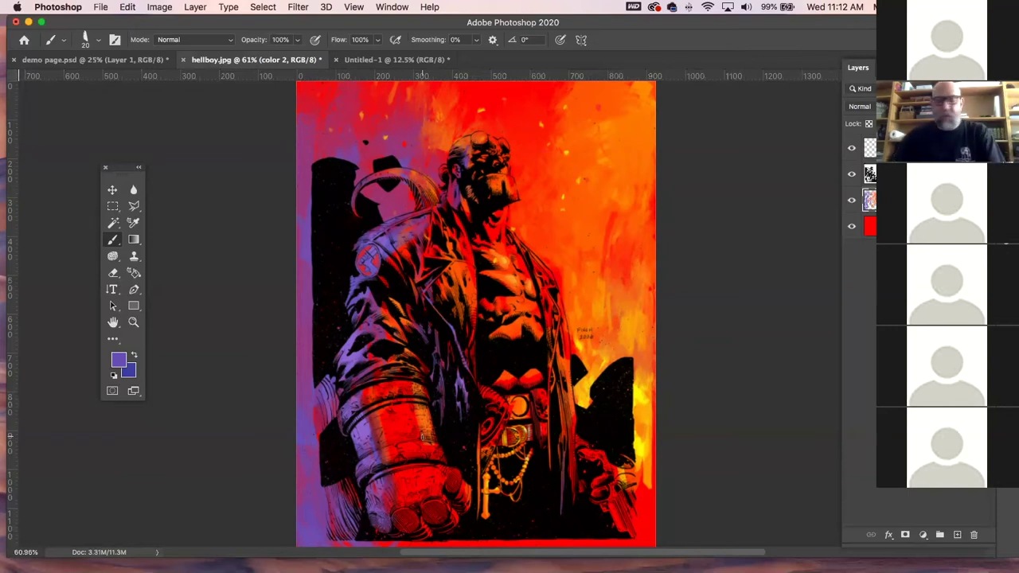
left_click(429, 404, "alt")
left_click(115, 375)
left_click(134, 355)
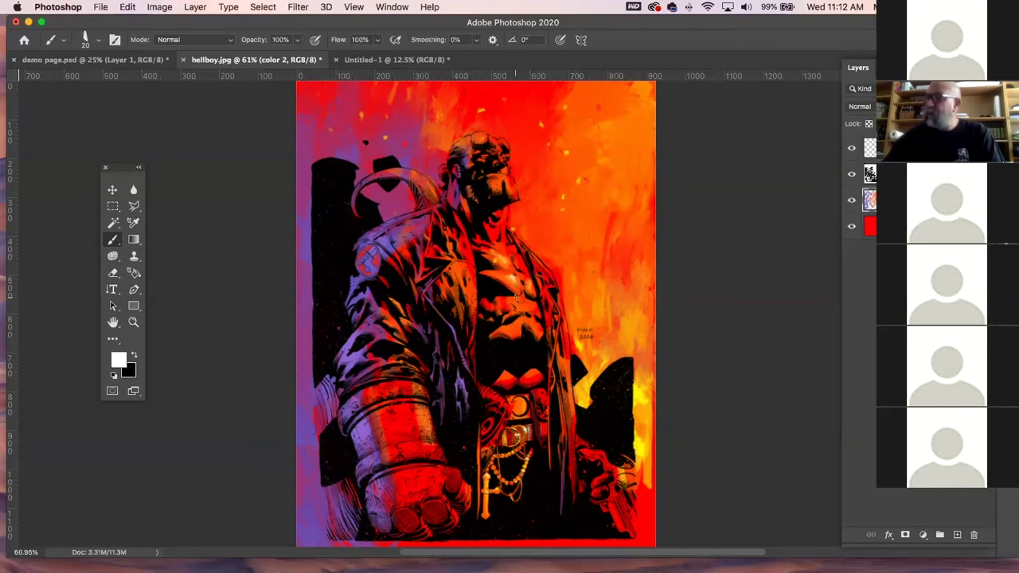
left_click(641, 86, "alt")
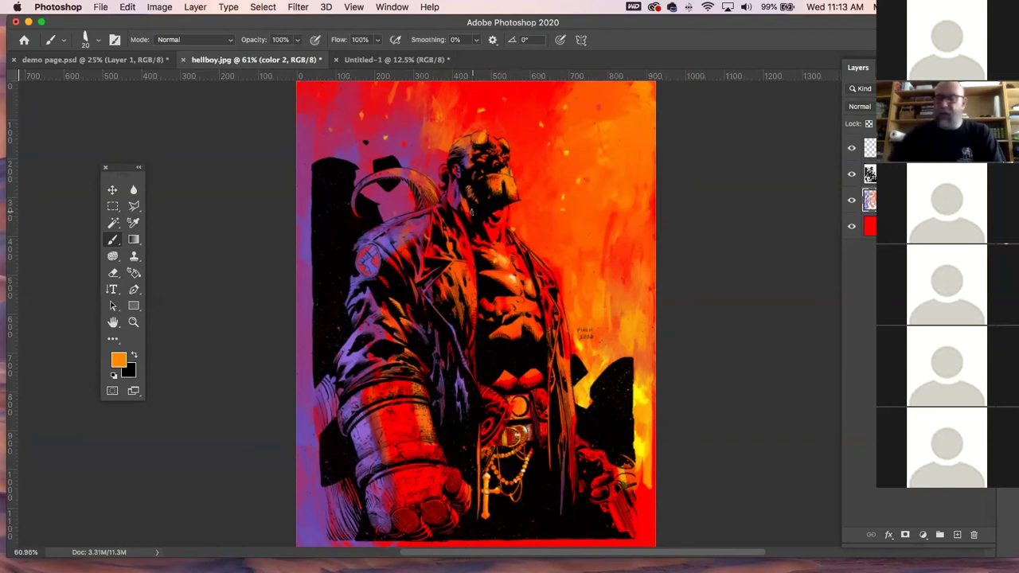
- Sample the sleeve's purple, lighten it to pale lavender, and paint a highlight along the sleeve's outer edge with a 10 px brush
left_click(351, 338, "alt")
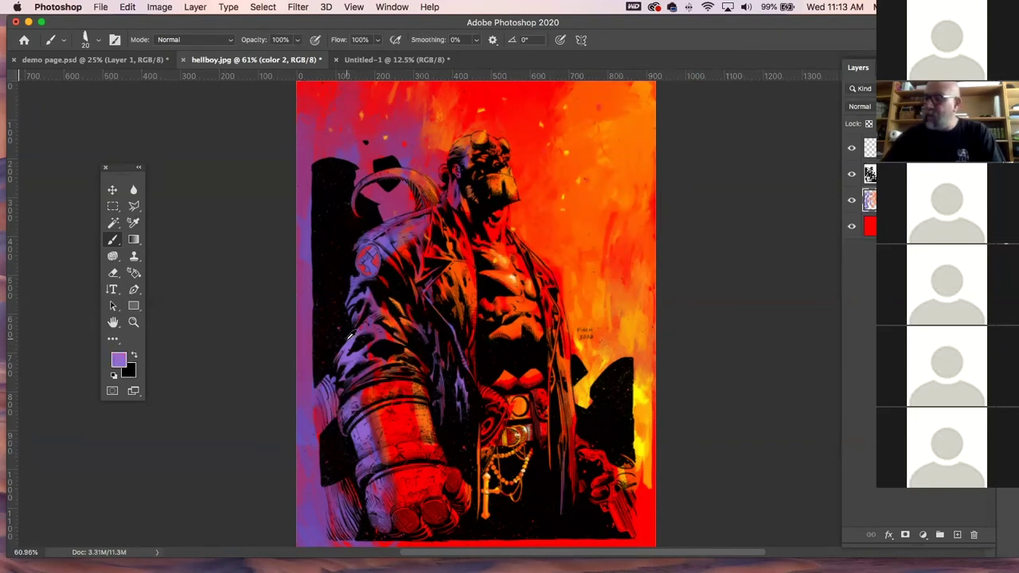
left_click(123, 358)
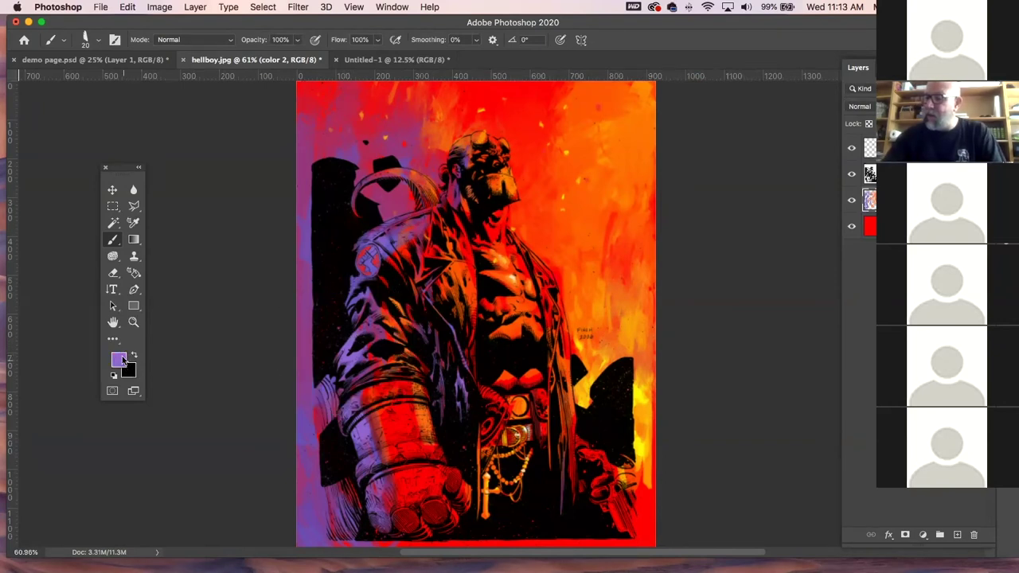
left_click(405, 248)
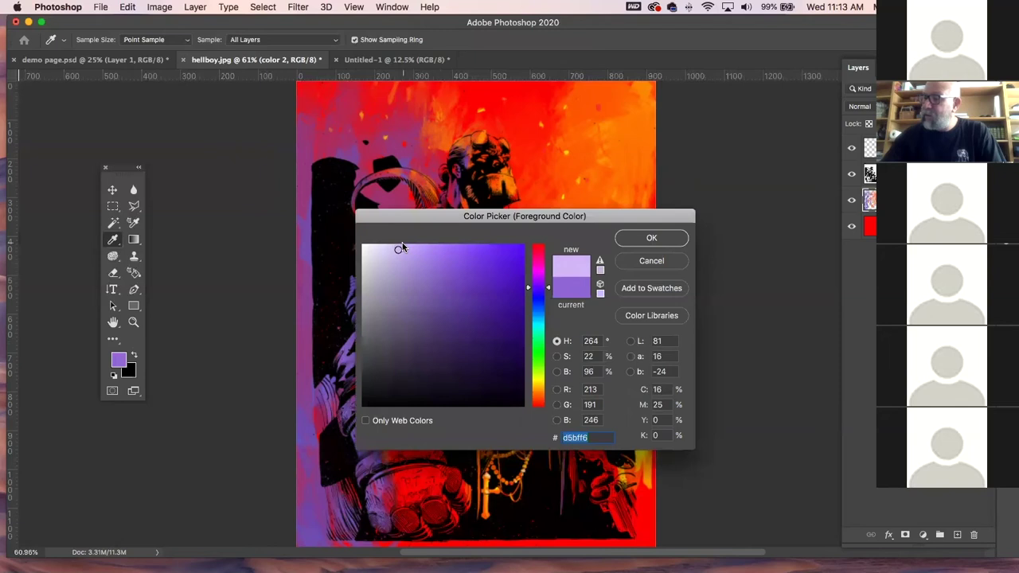
left_click(661, 230)
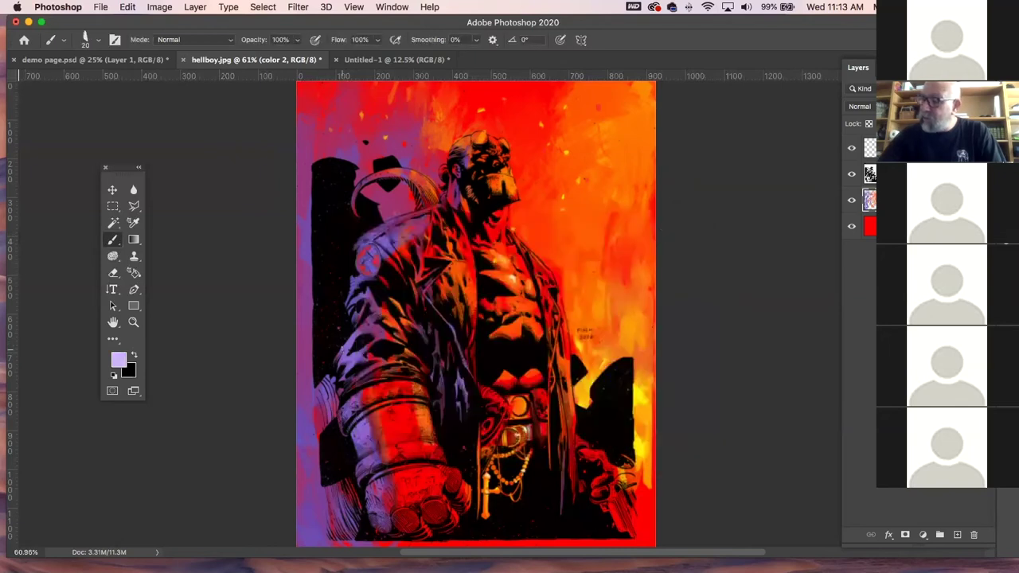
key("bracketleft")
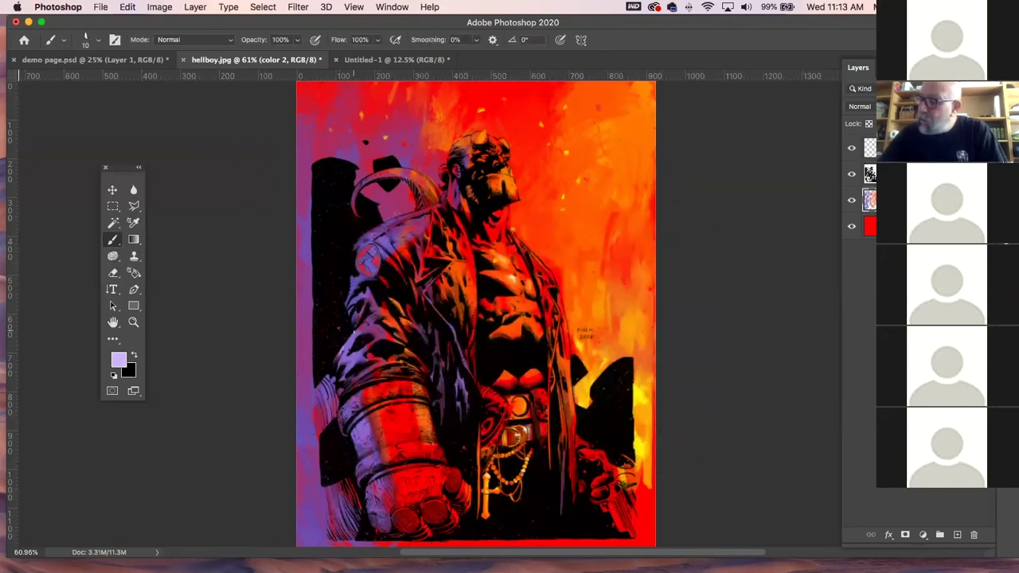
left_click_drag(358, 325, 344, 358)
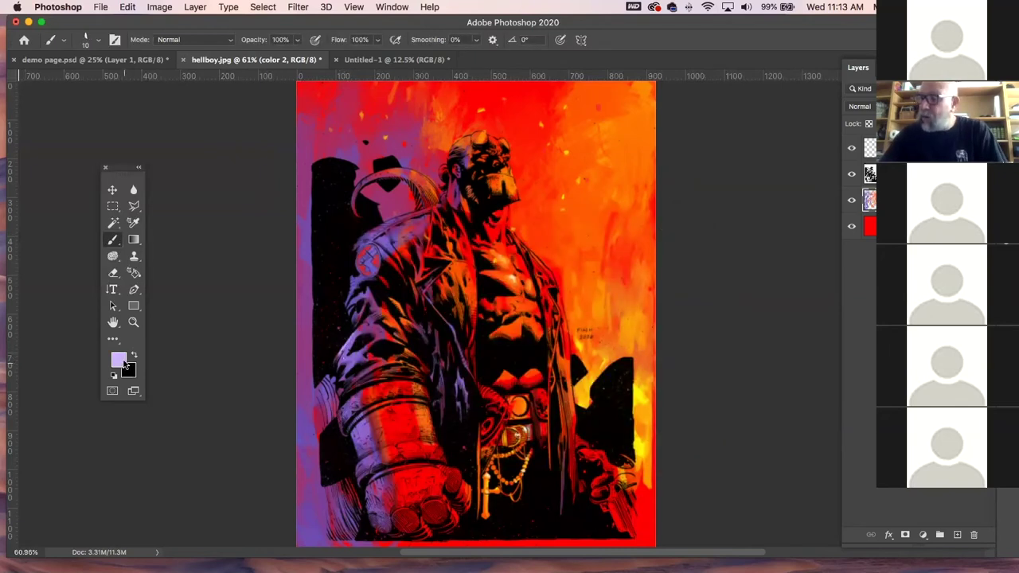
- Set the foreground colour to the more saturated purple ba95f3
left_click(118, 361)
left_click(419, 251)
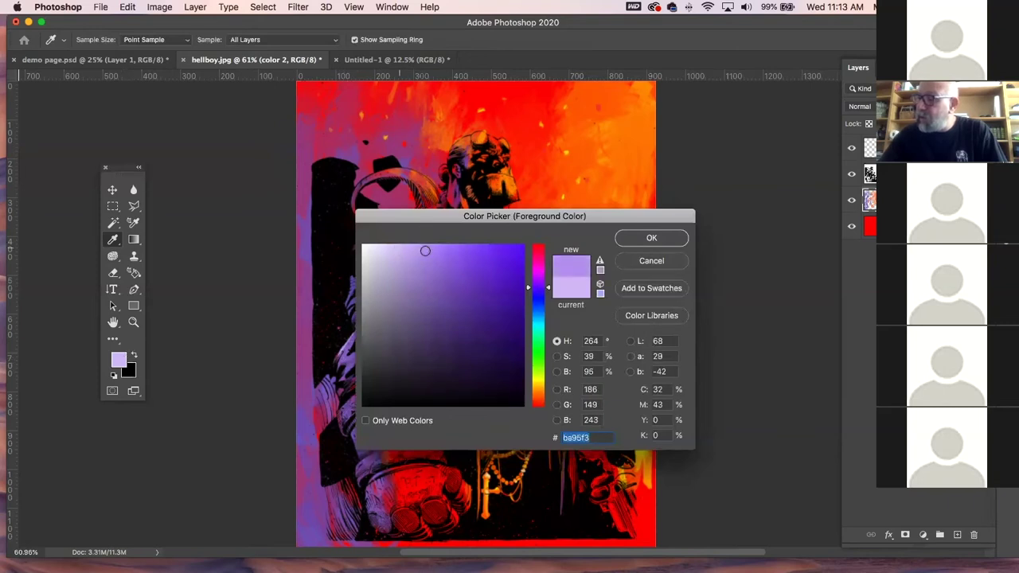
left_click(651, 238)
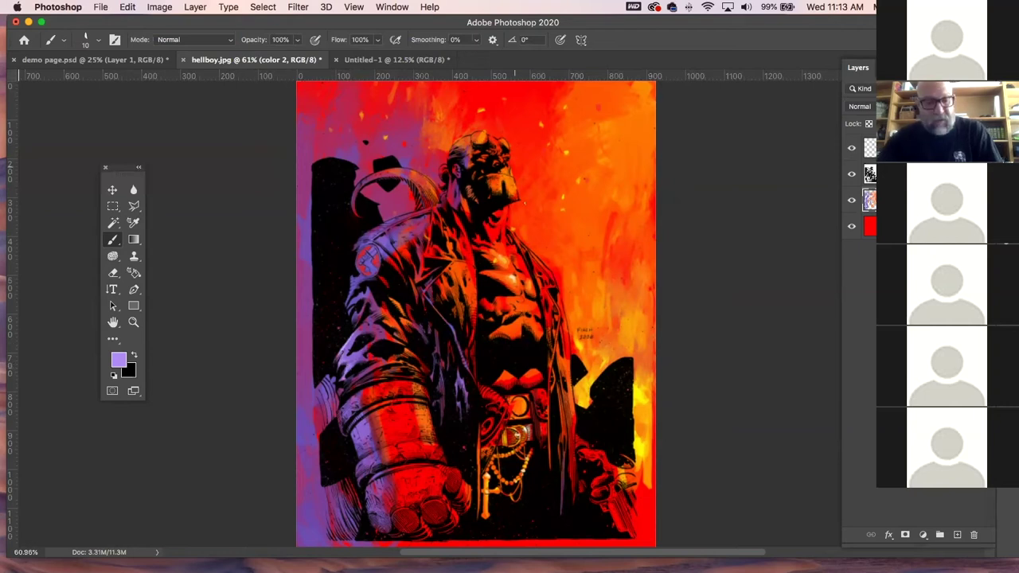
- Sample yellow from the flames and paint rim highlights along the coat's fire-facing edge, from the lower hem up to the chest
left_click(586, 383, "alt")
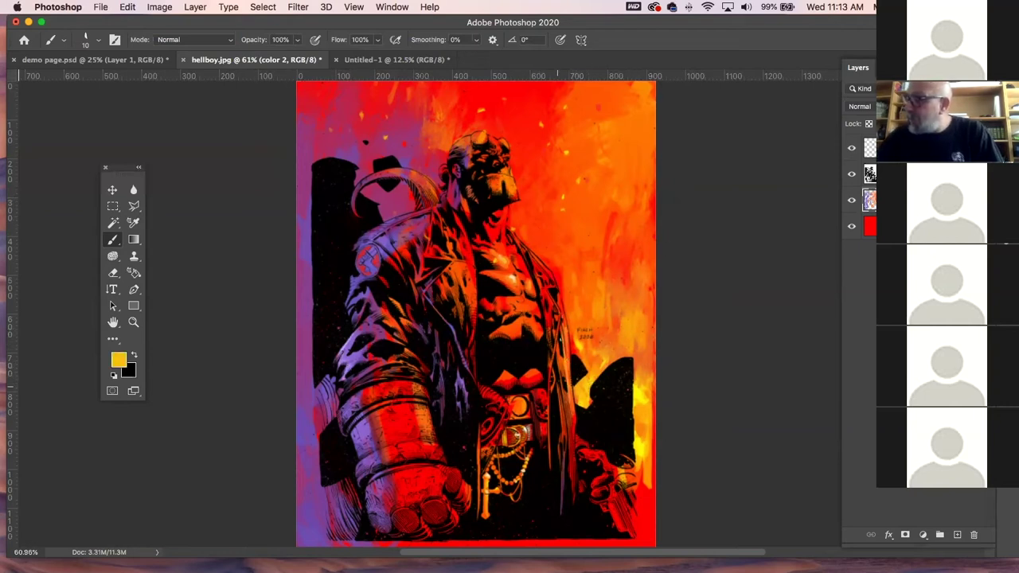
left_click_drag(572, 395, 570, 440)
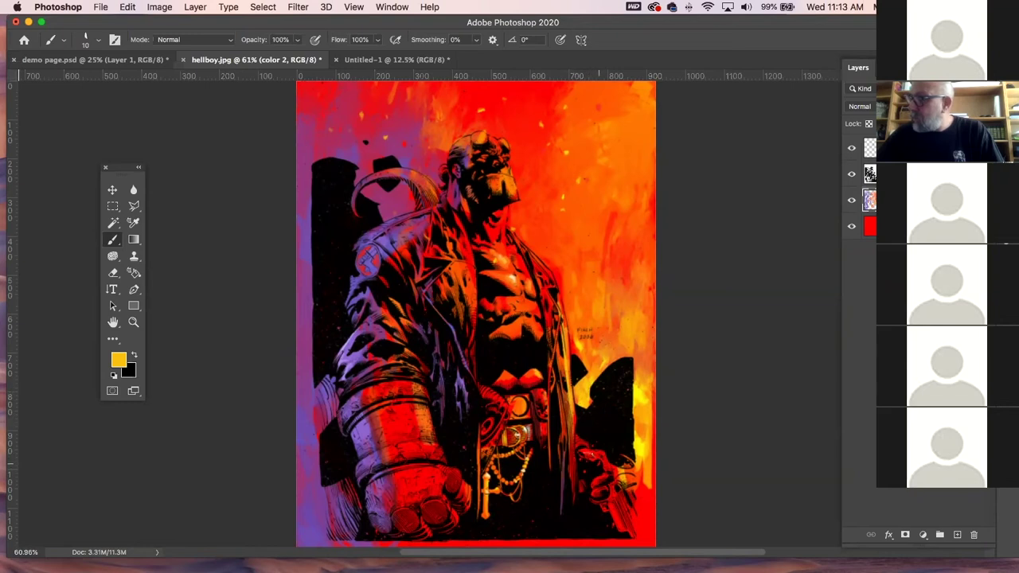
left_click_drag(576, 439, 581, 442)
left_click_drag(547, 283, 540, 257)
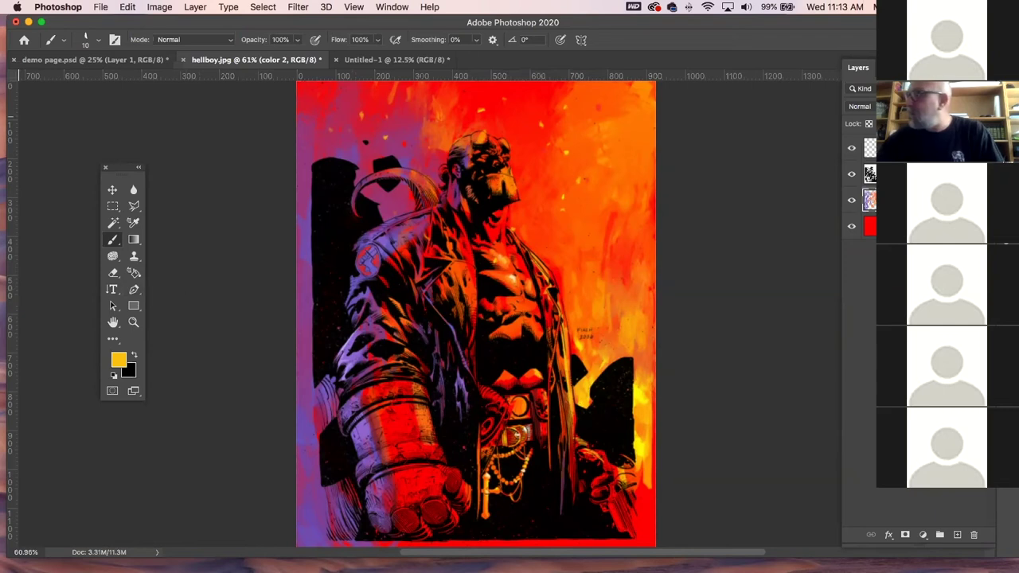
- Set the foreground colour to pure RGB red, and shift its hue to the golden yellow ffc000
left_click(1007, 94)
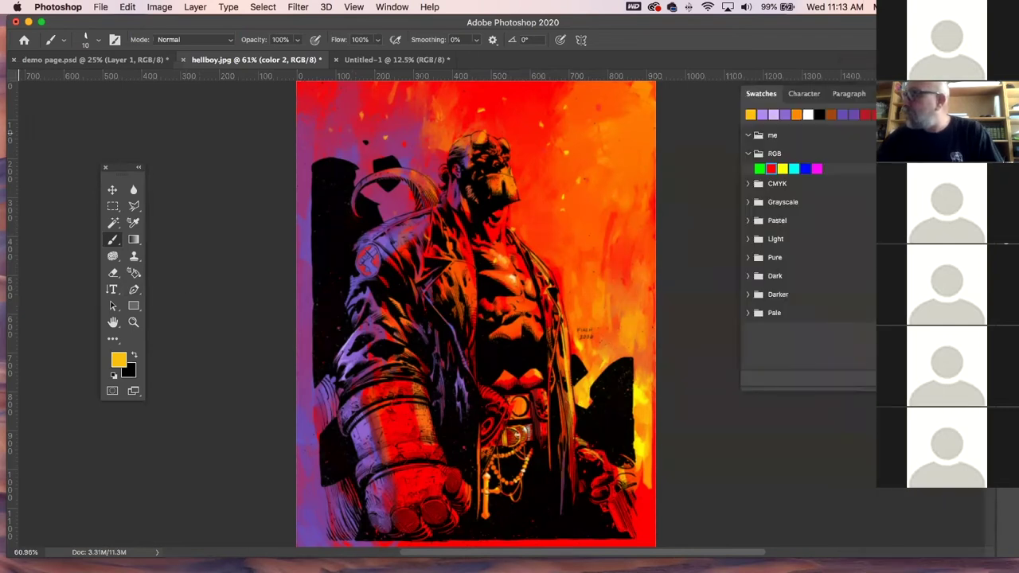
left_click(771, 168)
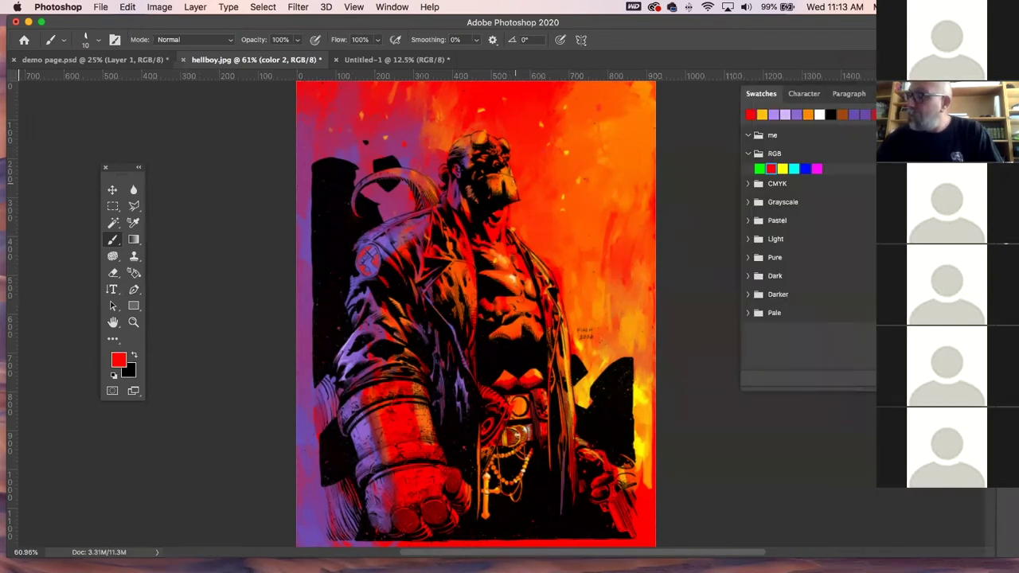
left_click(119, 358)
left_click_drag(551, 406, 549, 389)
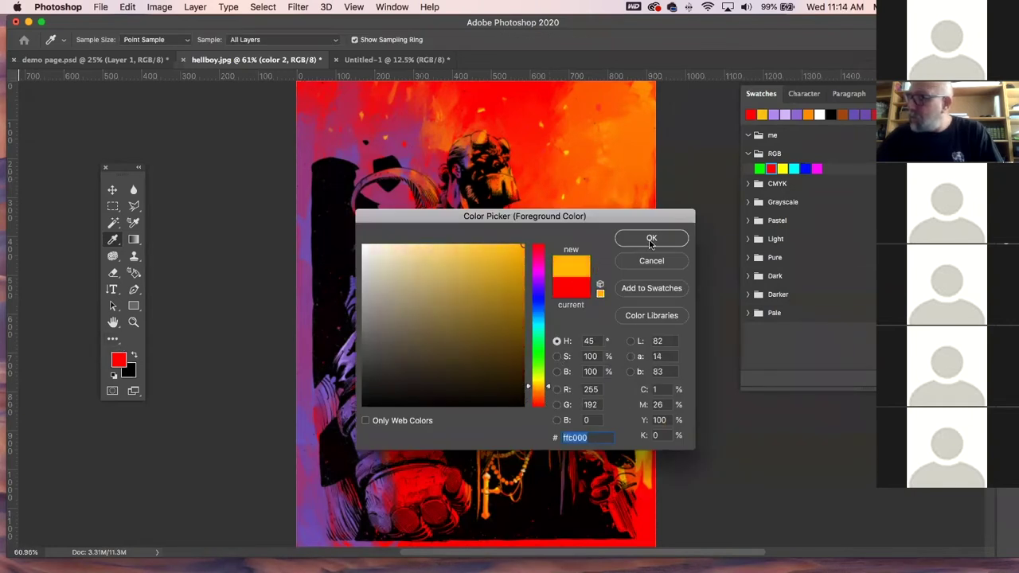
left_click(651, 238)
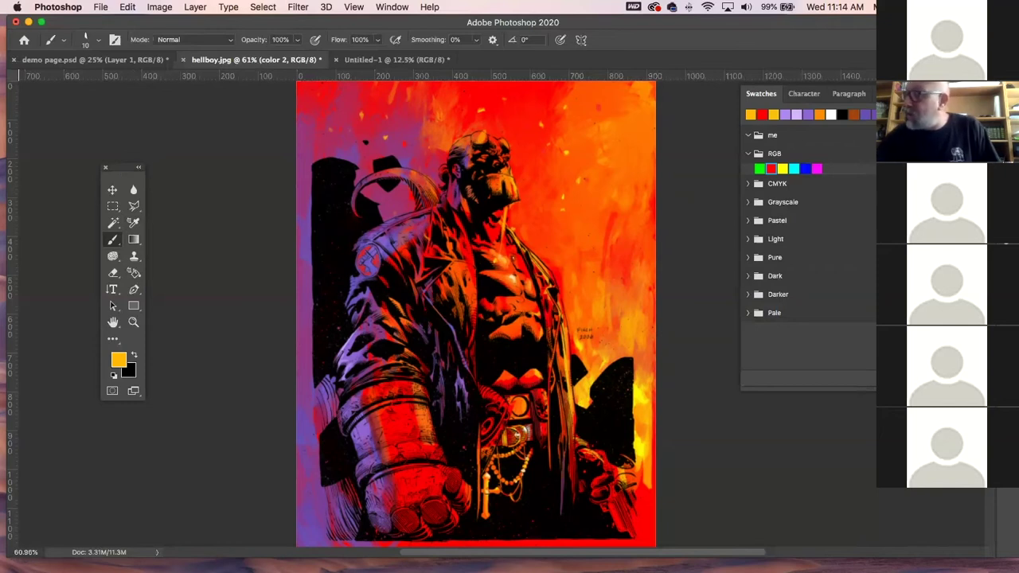
- Set the brush opacity to 42%, make Layer 1 the active layer, and undo the last test strokes
key("4")
key("2")
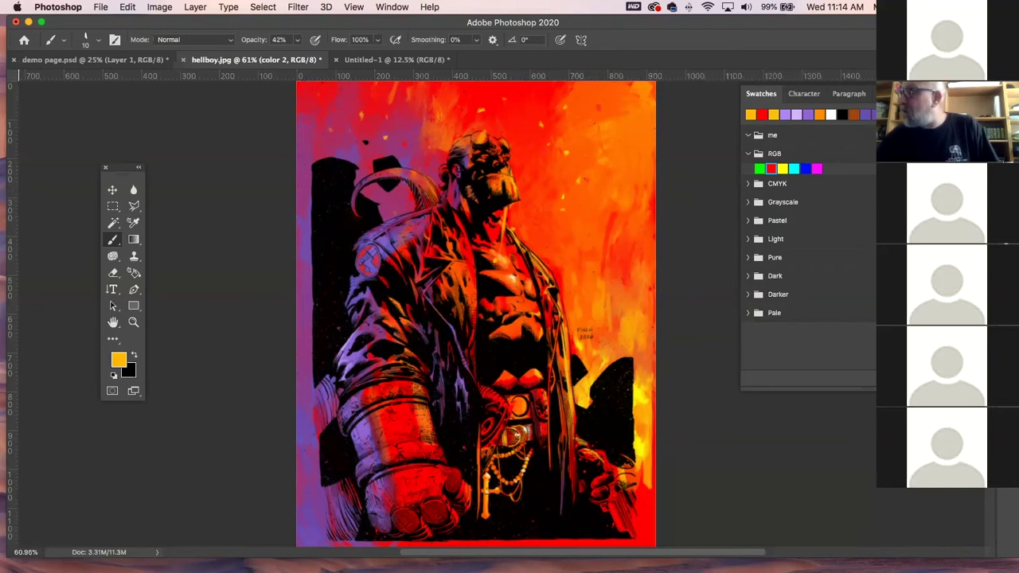
key("F7")
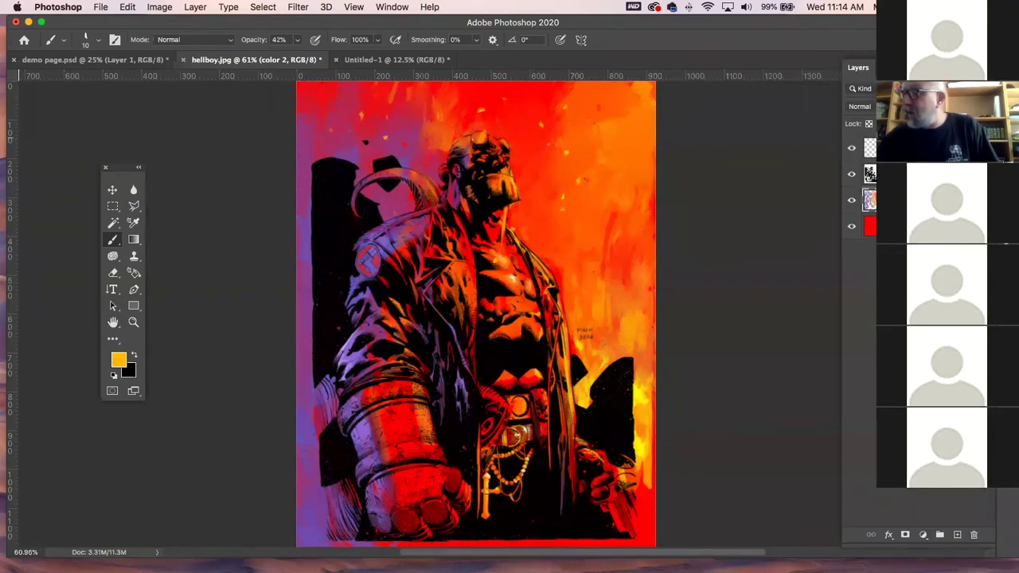
left_click(870, 148)
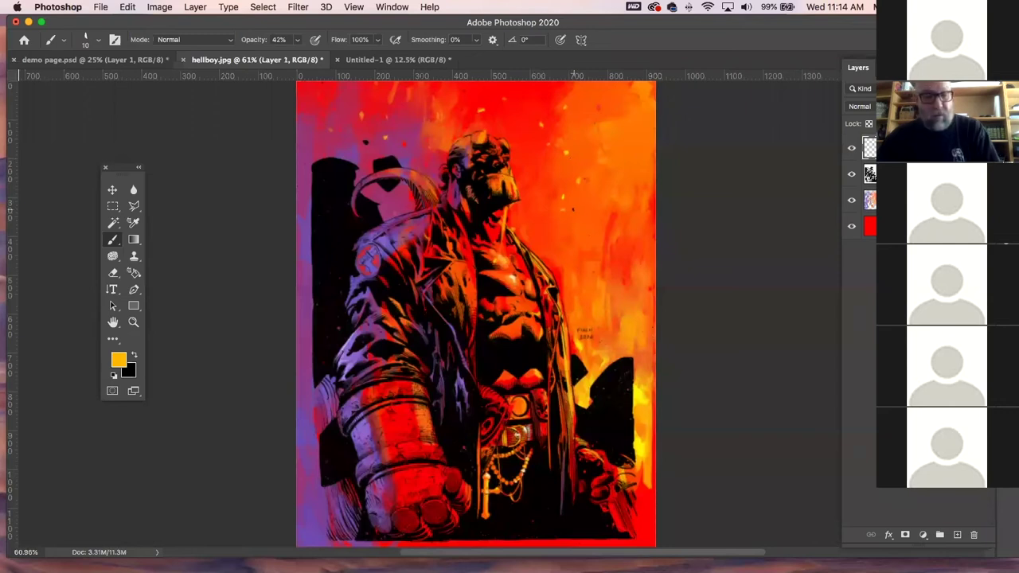
key("super+z")
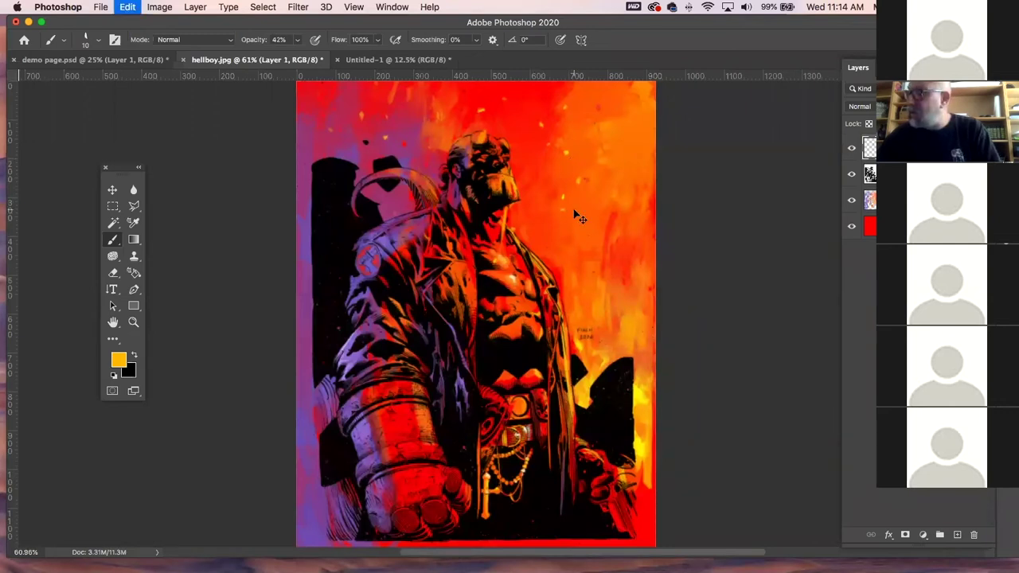
key("super+z")
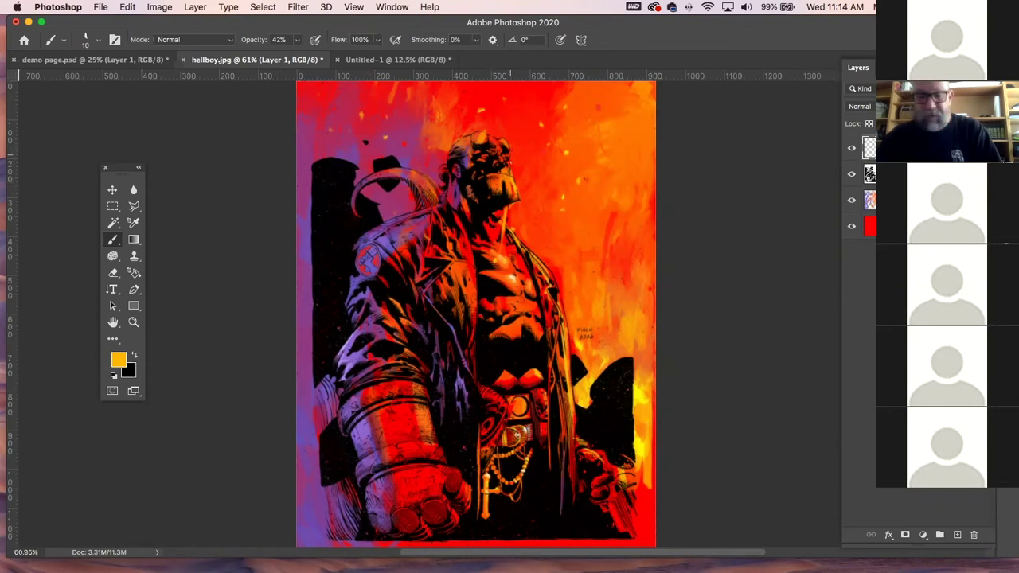
- Paint red sampled from the head over the face's black shadow with a 45 px brush, and switch to the Smudge tool
key("bracketright")
key("bracketright")
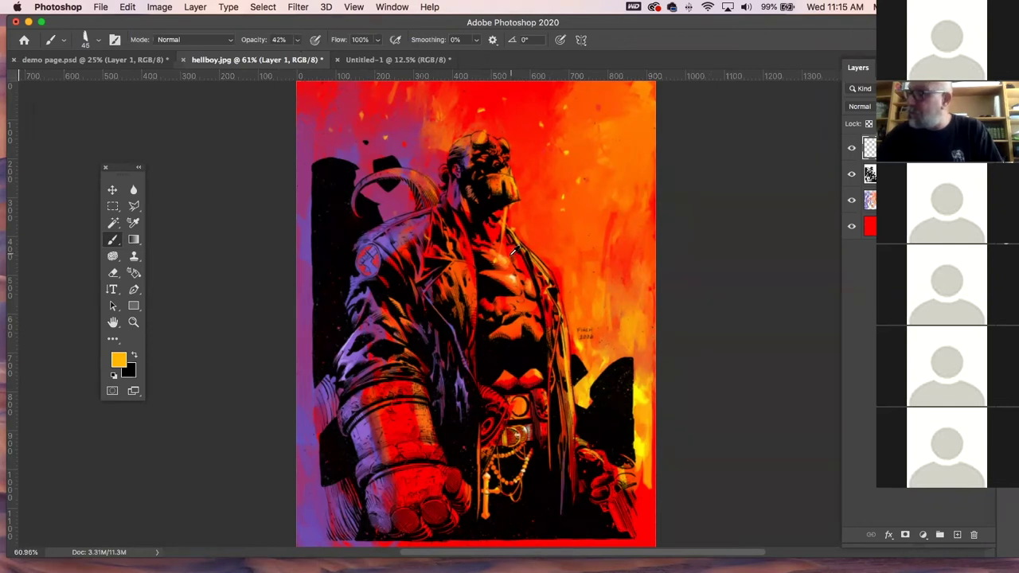
left_click(482, 156, "alt")
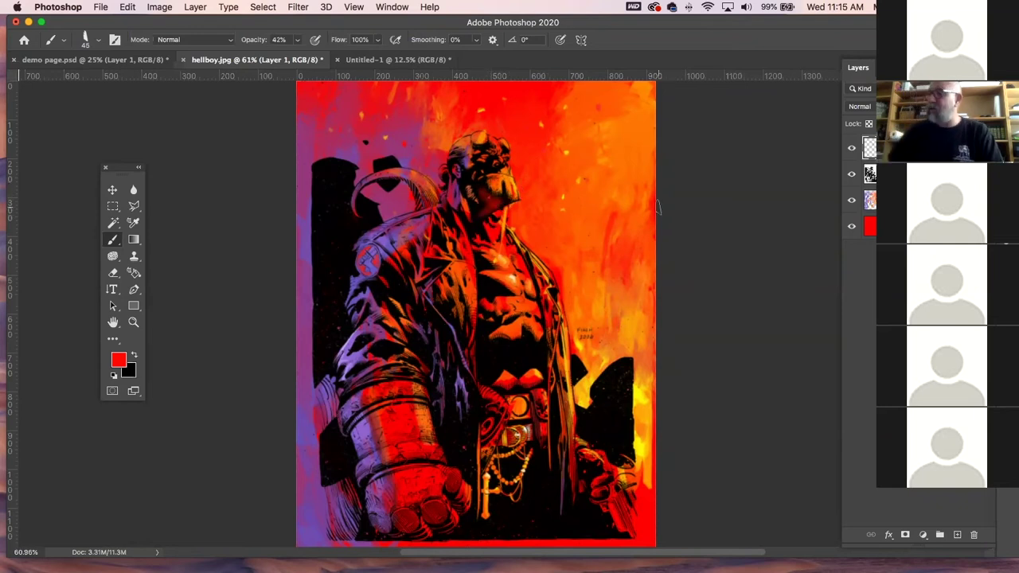
left_click(136, 239)
left_click(177, 238)
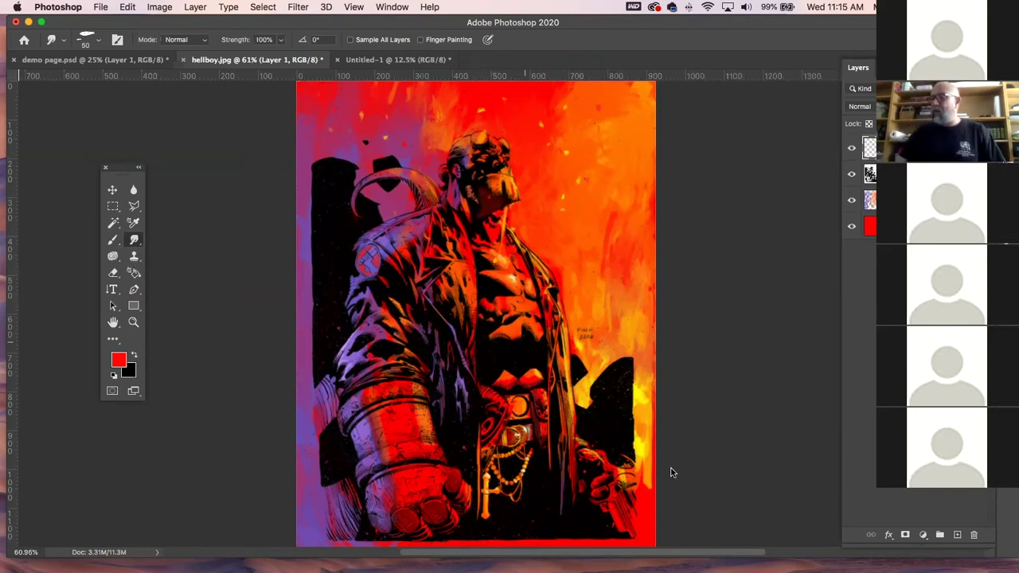
- Try a 50-300mm Zoom lens flare at 100% brightness in the background's upper corner on the color 2 layer, and undo it
mouse_move(78, 570)
key("alt+bracketleft")
key("alt+bracketleft")
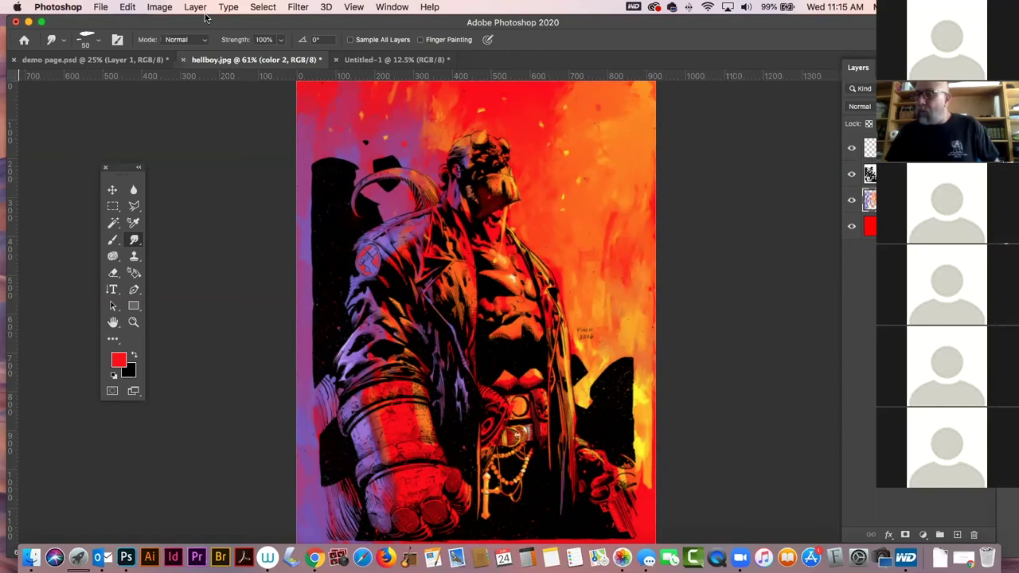
left_click(294, 7)
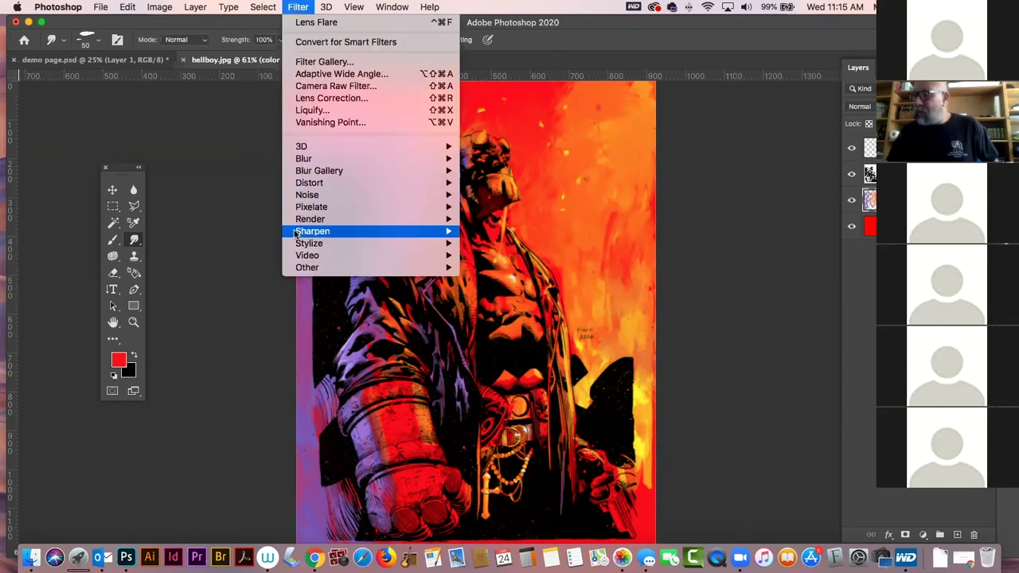
mouse_move(382, 219)
left_click(551, 299)
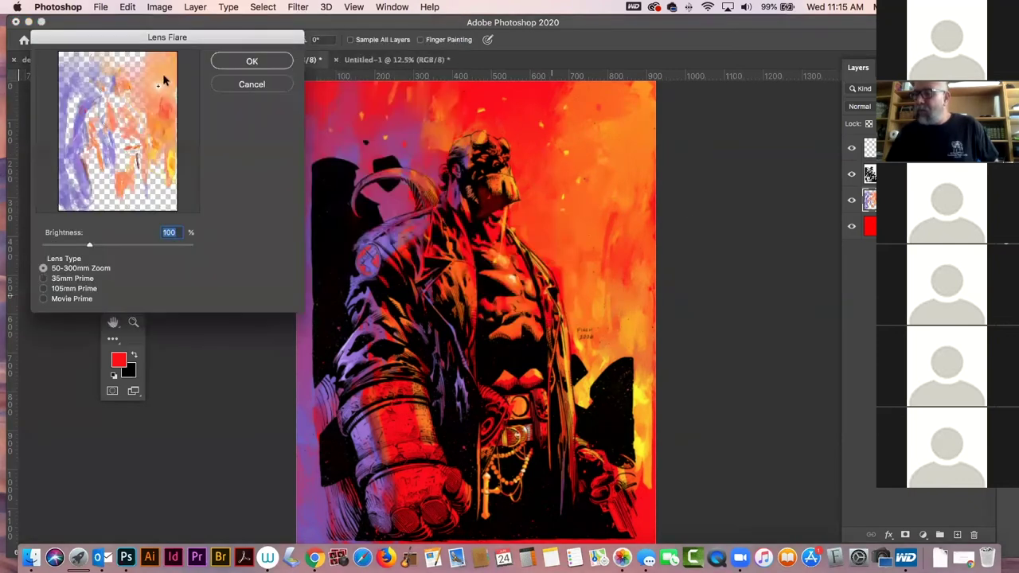
left_click(162, 67)
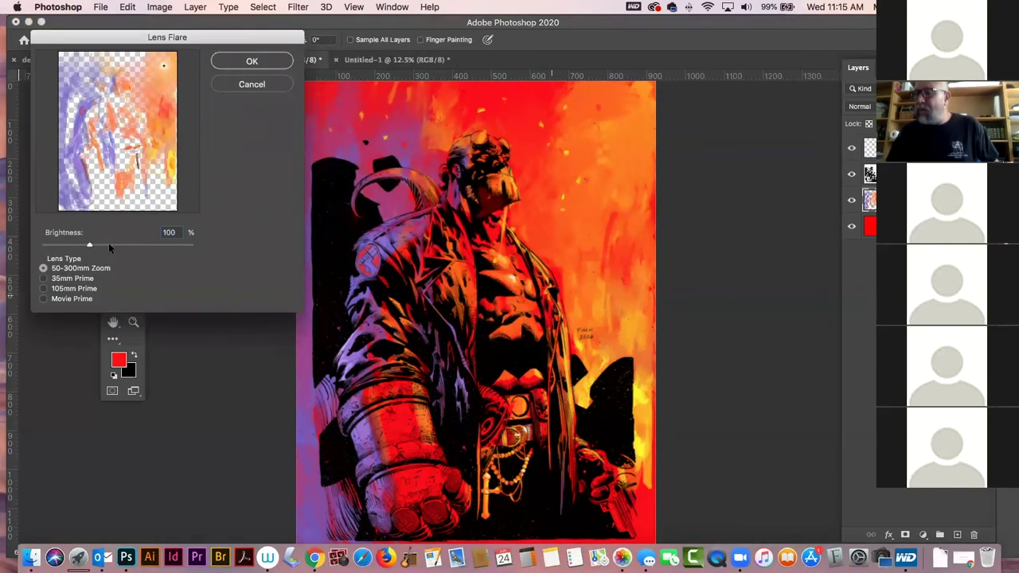
left_click(260, 61)
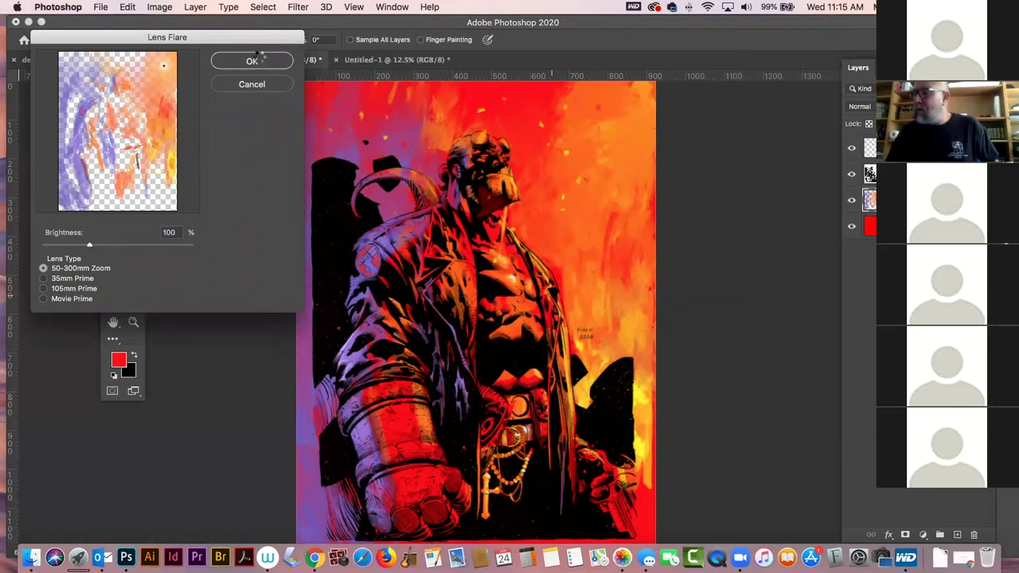
key("super+z")
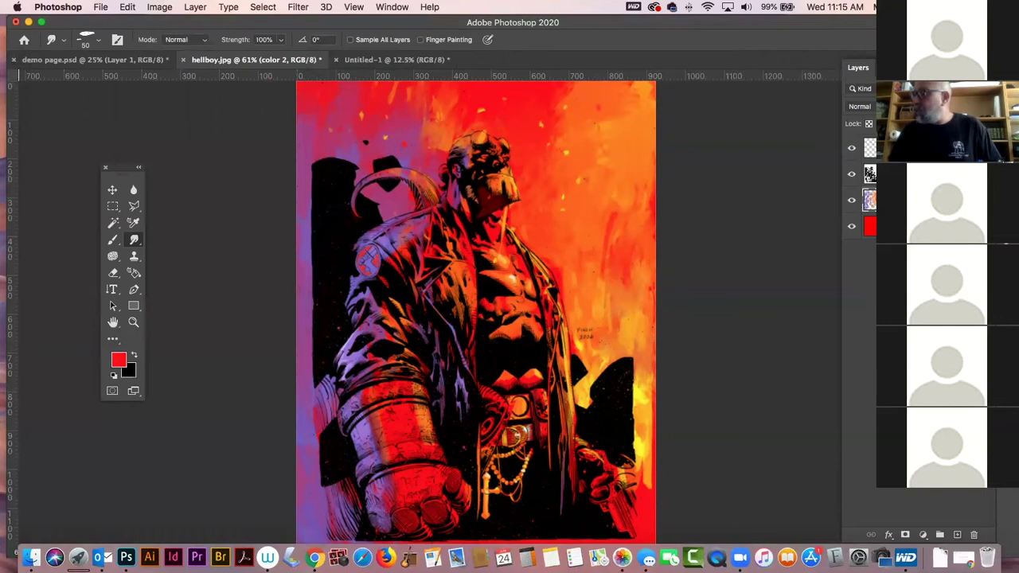
- Add a new layer filled with black and render the same lens flare on it
key("shift+super+alt+n")
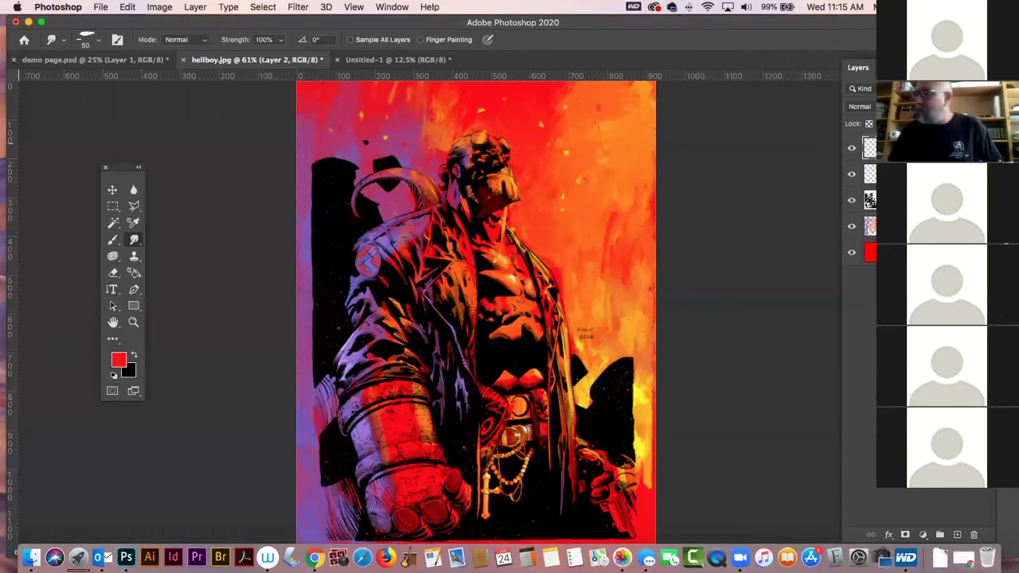
left_click(135, 356)
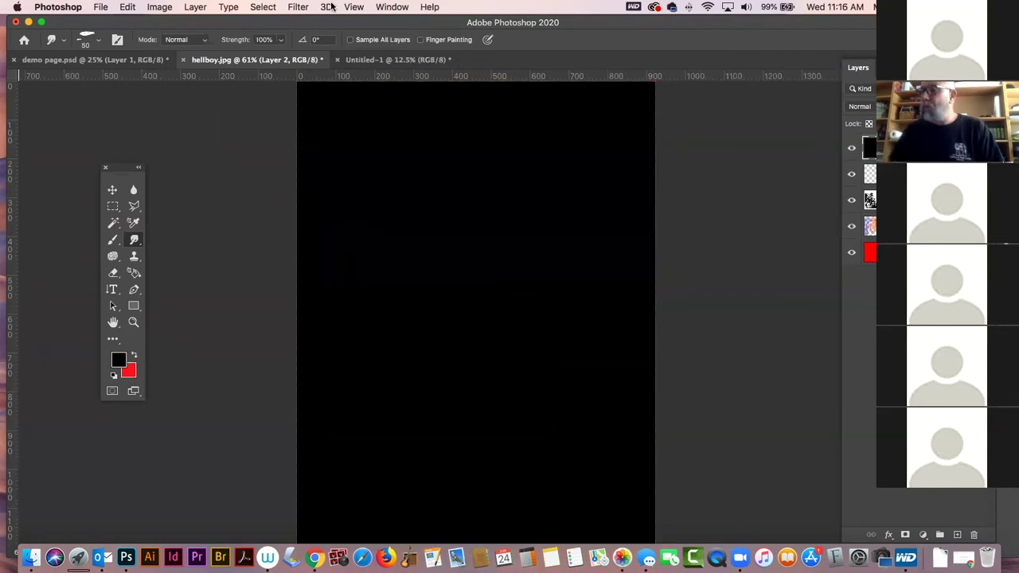
left_click(297, 6)
left_click(298, 22)
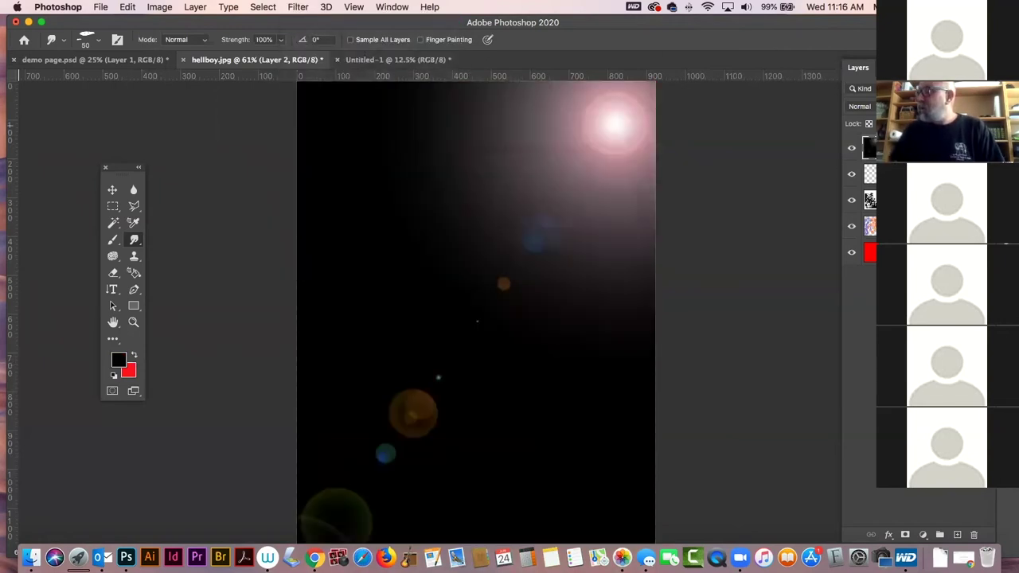
- Set the black lens flare layer's blending mode to Screen
left_click(860, 106)
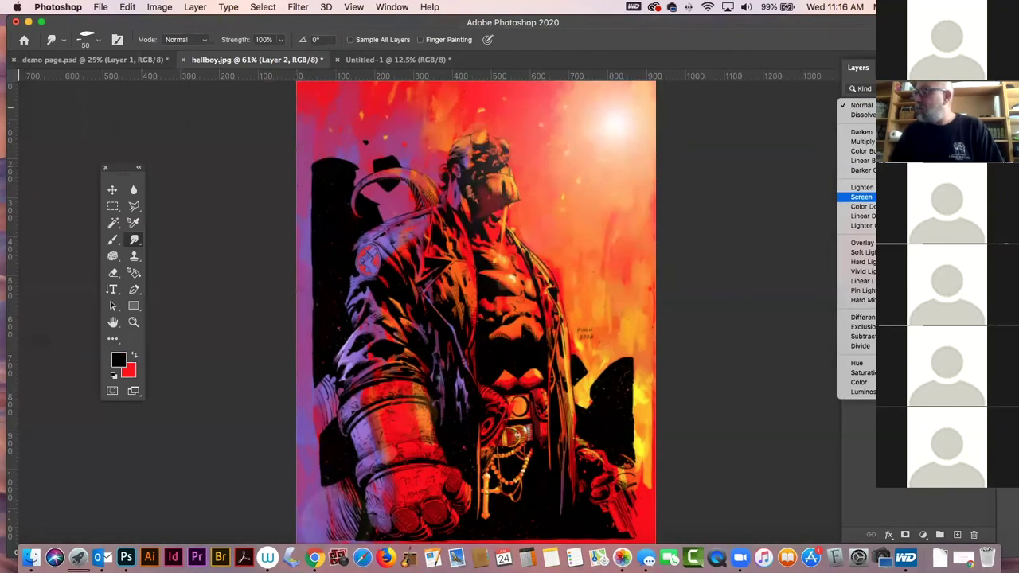
left_click(861, 196)
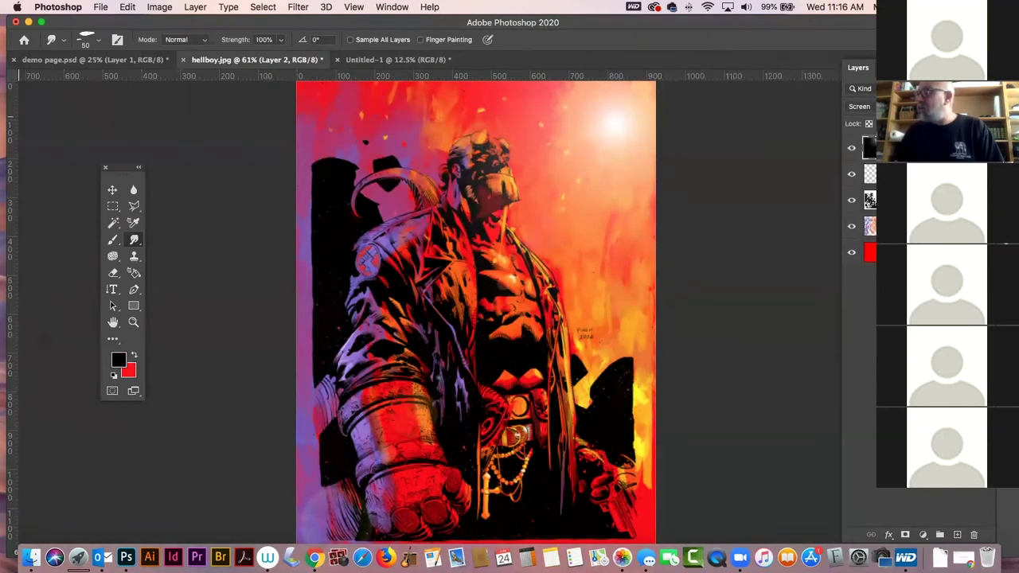
mouse_move(982, 118)
left_mouse_down()
mouse_move(951, 118)
mouse_move(975, 119)
left_mouse_up()
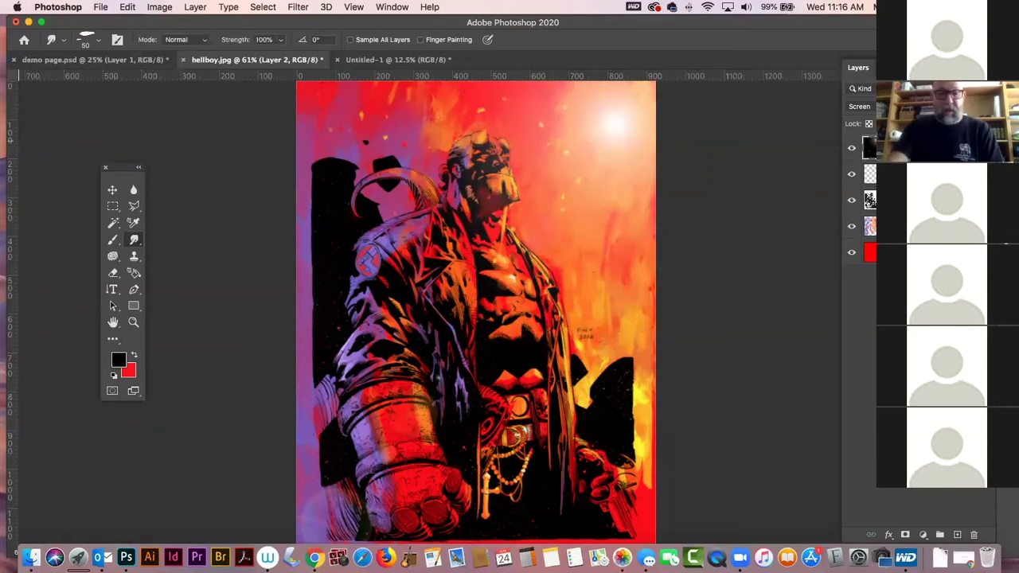
- Shift the lens flare layer's hue with Hue/Saturation to give the glow a warmer, more orange tint
key("i")
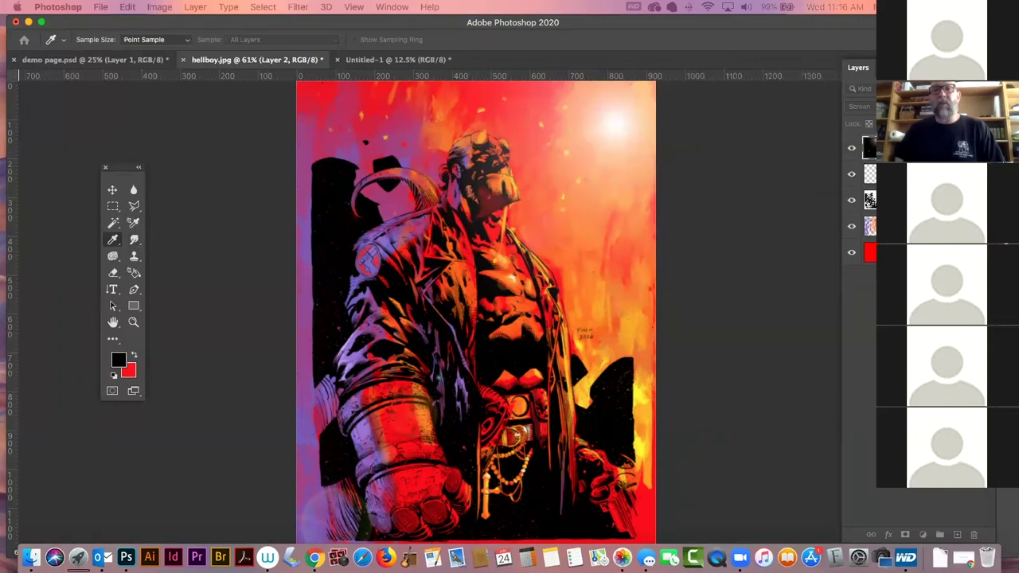
key("super+u")
left_click_drag(165, 253, 111, 264)
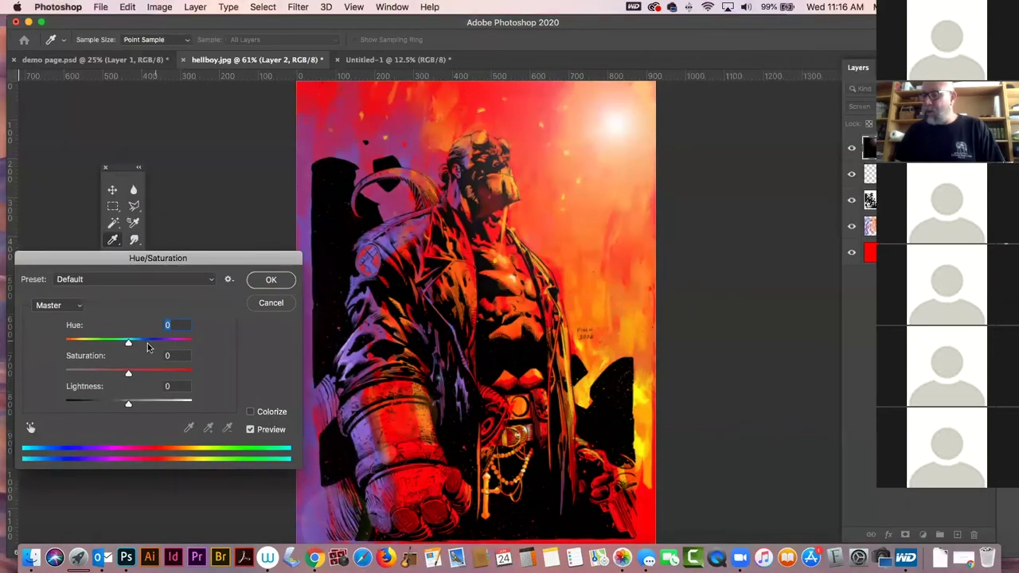
left_click_drag(130, 343, 156, 343)
mouse_move(176, 348)
left_mouse_down()
mouse_move(146, 347)
mouse_move(192, 348)
mouse_move(134, 355)
mouse_move(105, 342)
mouse_move(55, 345)
mouse_move(200, 344)
mouse_move(155, 345)
left_mouse_up()
left_click(258, 279)
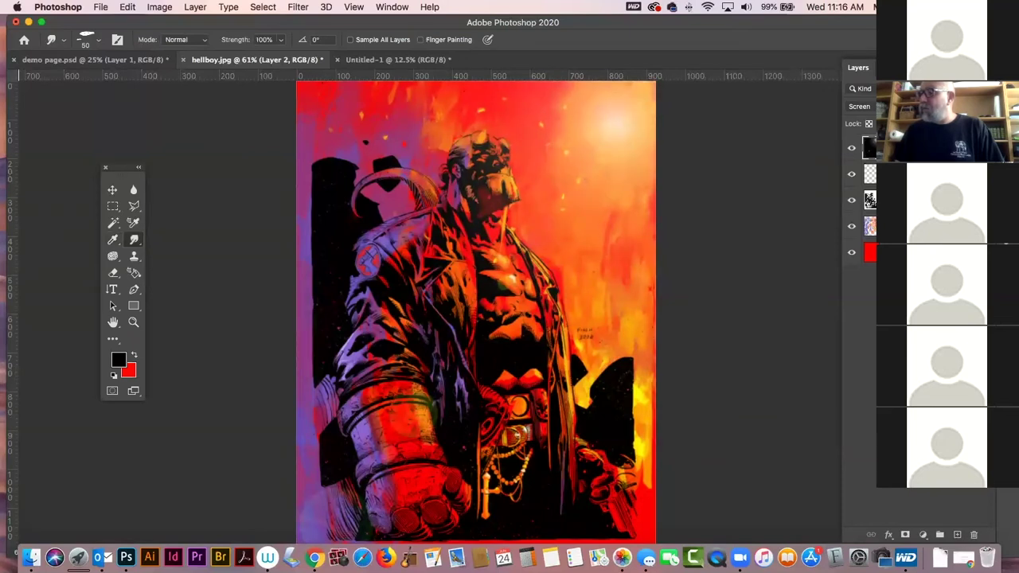
- On the color 2 layer, outline a diagonal light-beam selection from the flare across the figure to the opposite lower corner with the Polygonal Lasso
left_click(112, 189)
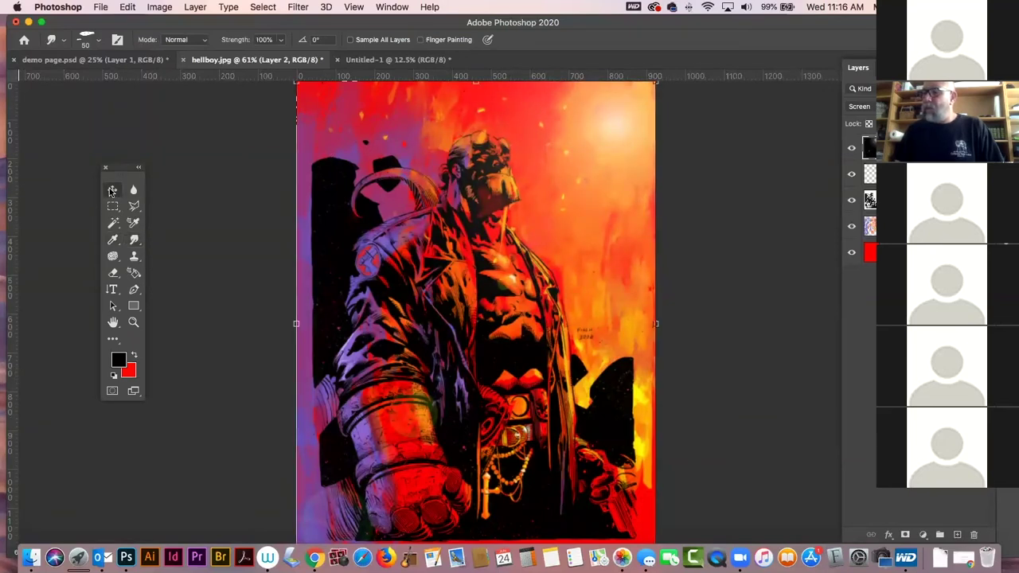
left_click(863, 226)
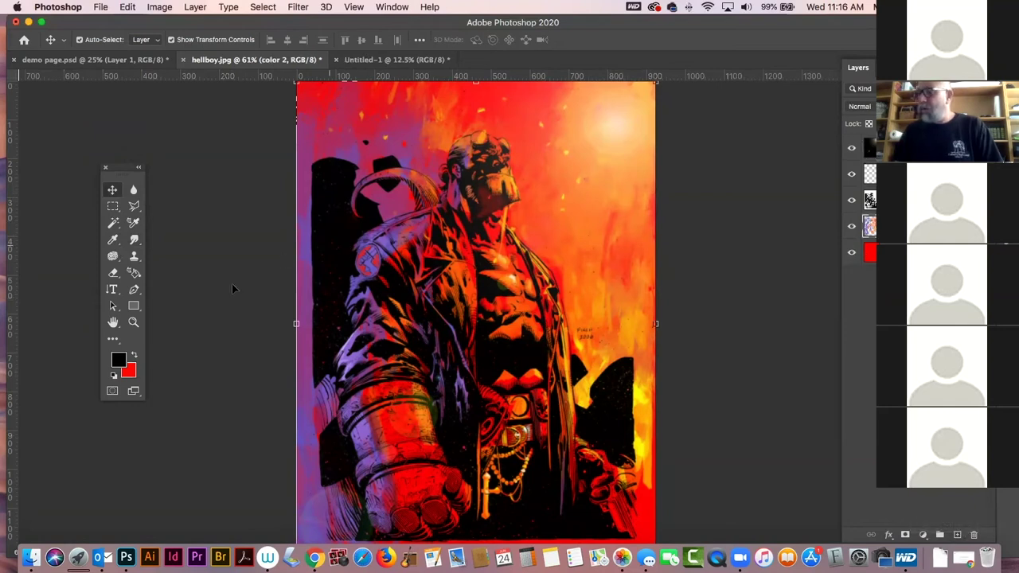
left_click(134, 206)
left_click(624, 83)
left_click(241, 390)
left_click(278, 528)
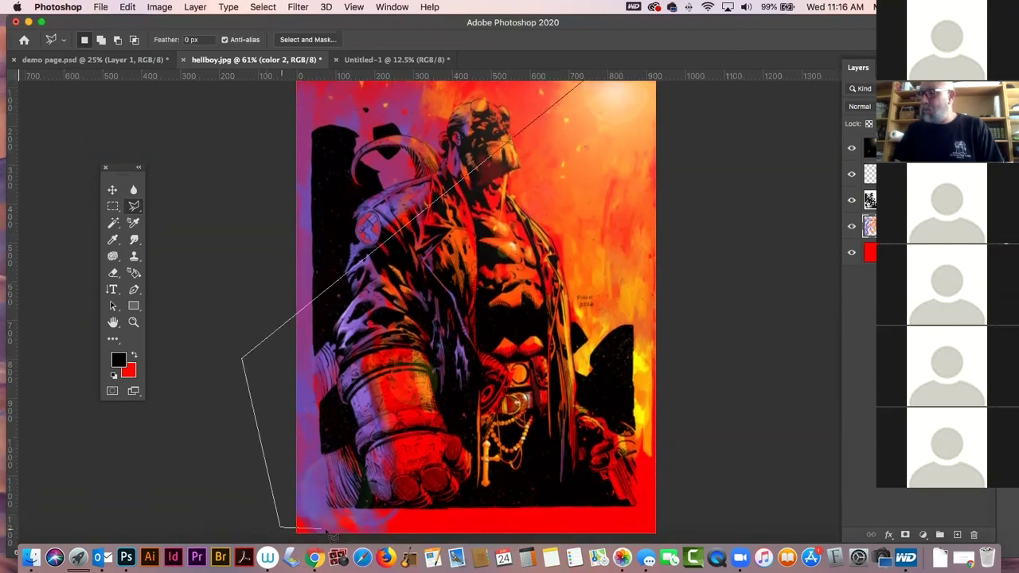
left_click(367, 545)
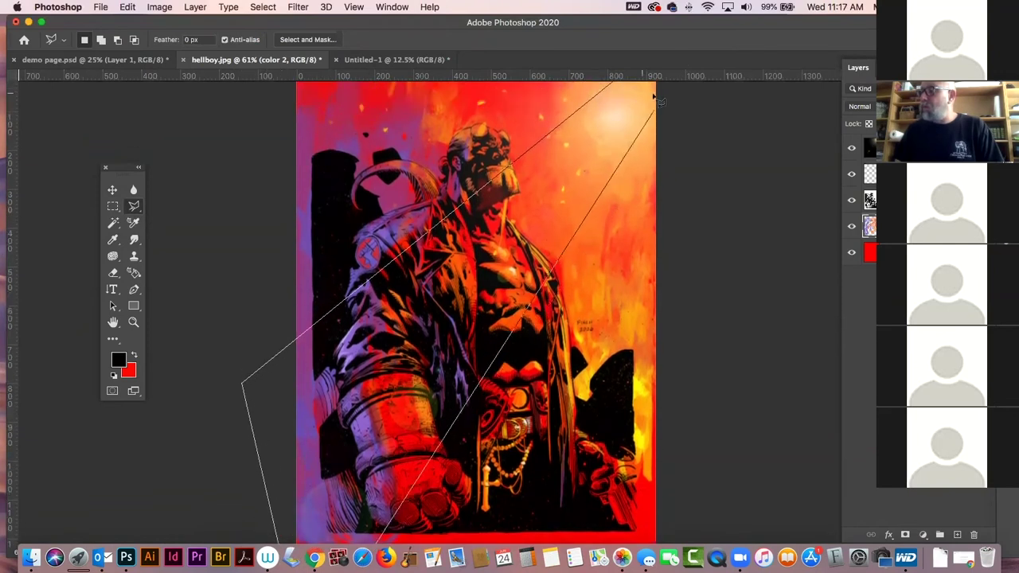
left_click(669, 87)
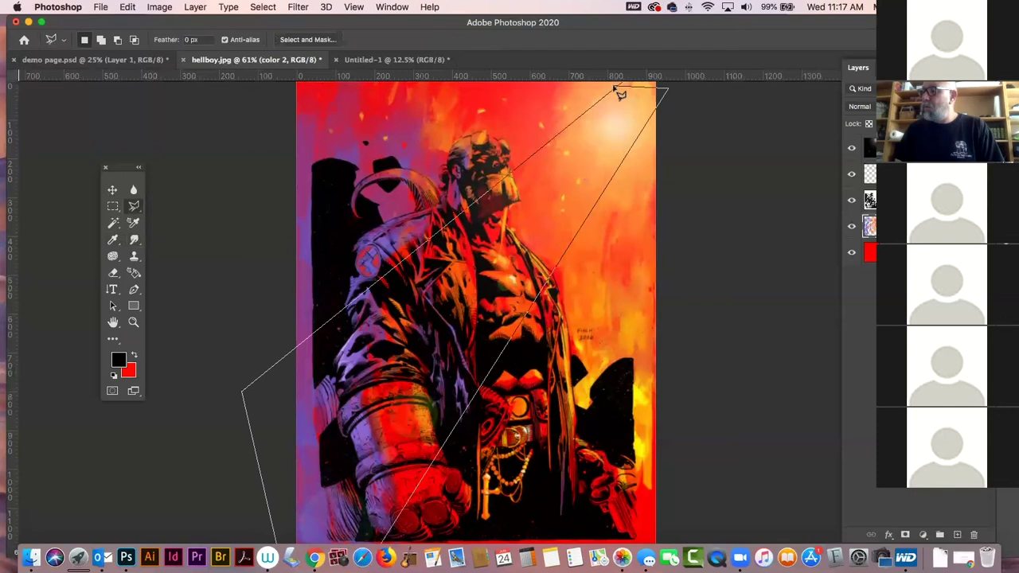
left_click(617, 89)
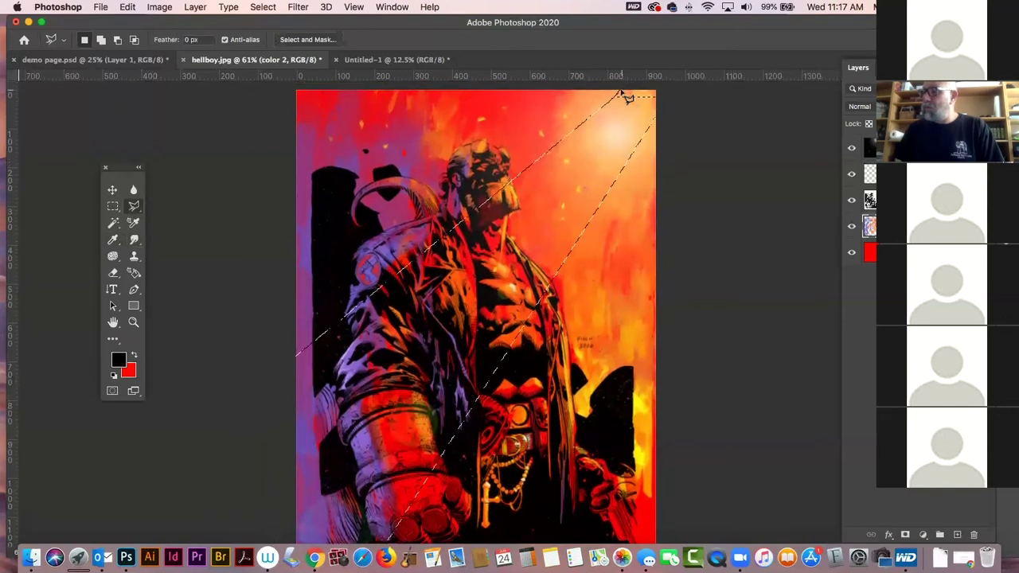
- On a new layer, fill the beam selection with a gradient from the glow's sampled pale orange to transparent, starting at the flare, and deselect
left_click(112, 241)
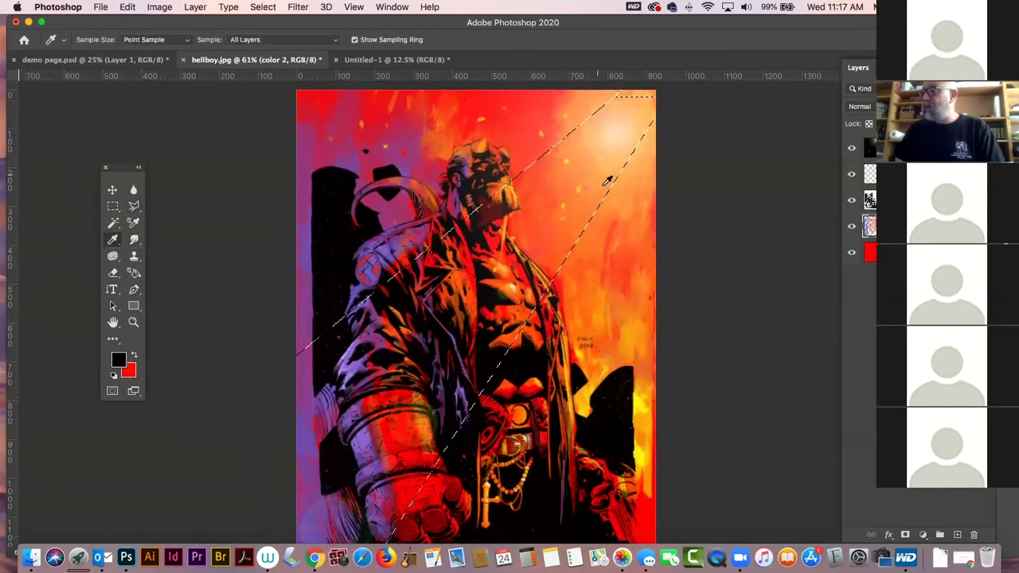
left_click(645, 169)
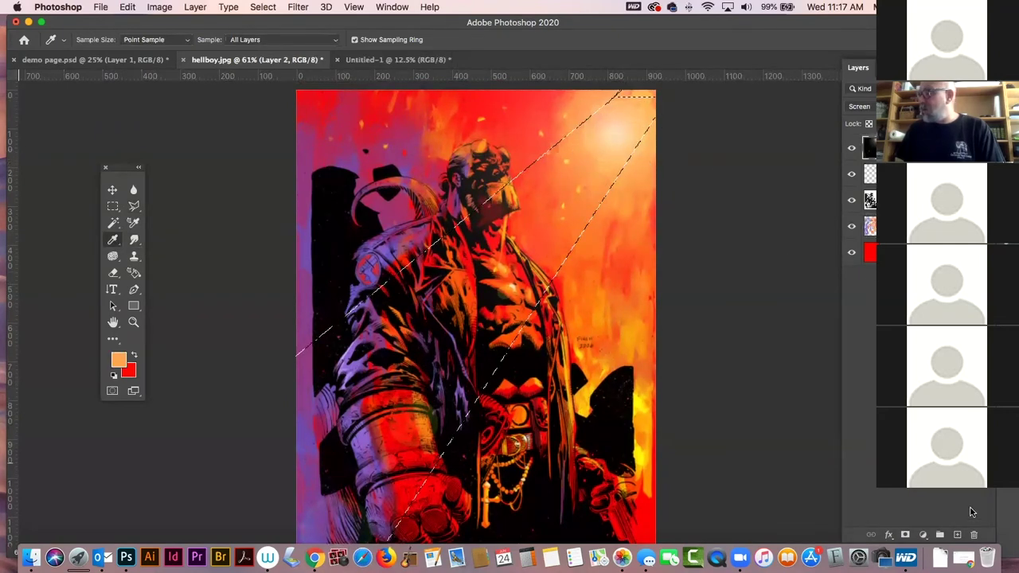
left_click(956, 534)
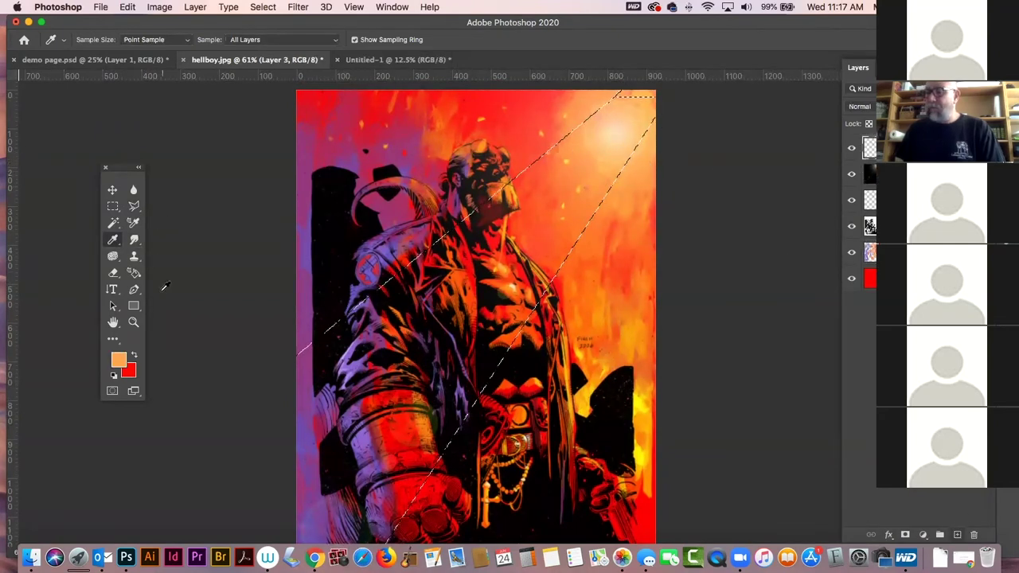
left_click(136, 246)
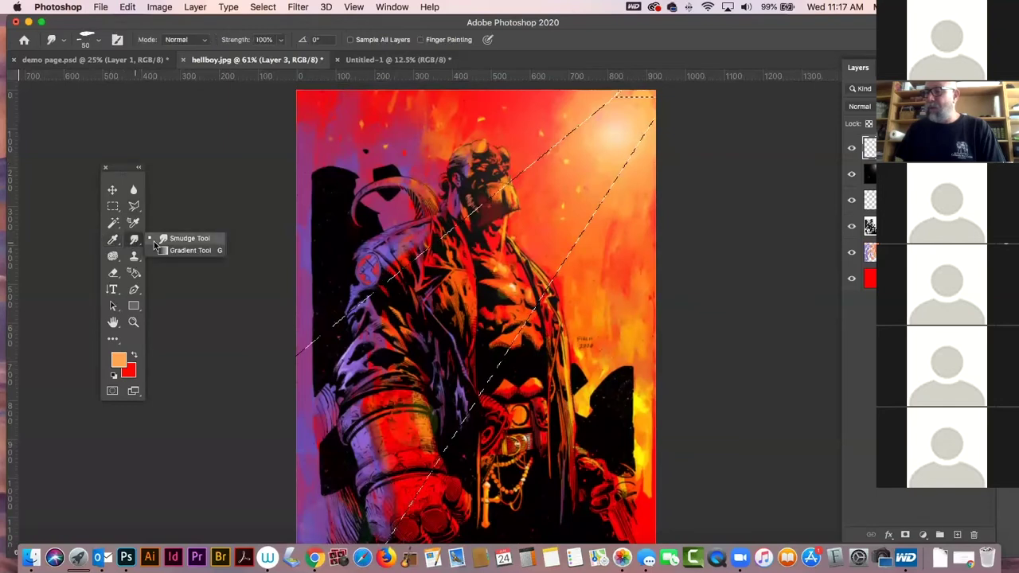
left_click(182, 239)
left_click_drag(679, 75, 593, 81)
left_click_drag(669, 89, 243, 526)
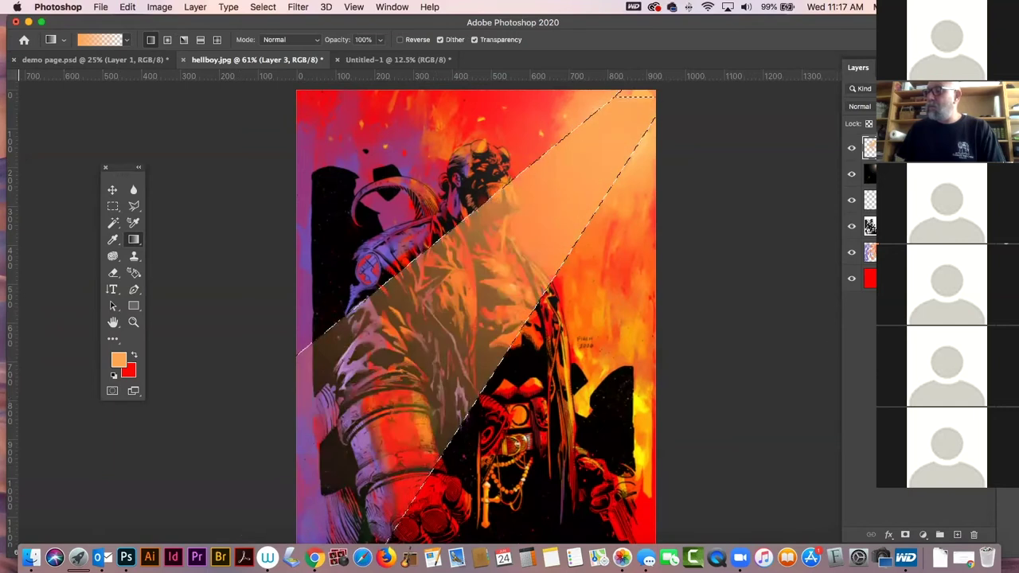
key("super+d")
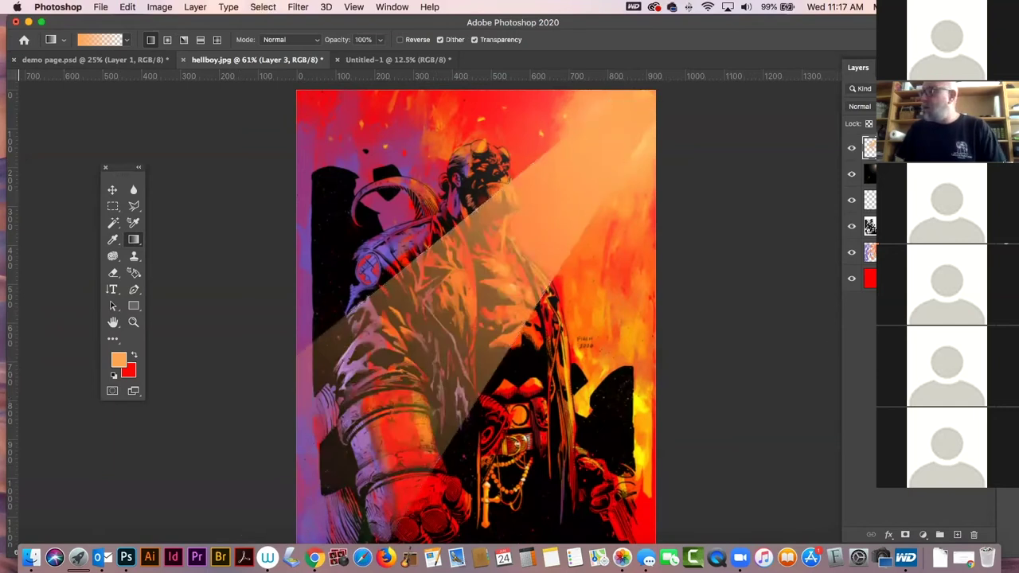
- Move the light beam layer beneath the line art and soften its edges with a Gaussian Blur of 10.1 pixels
left_click_drag(867, 171, 868, 239)
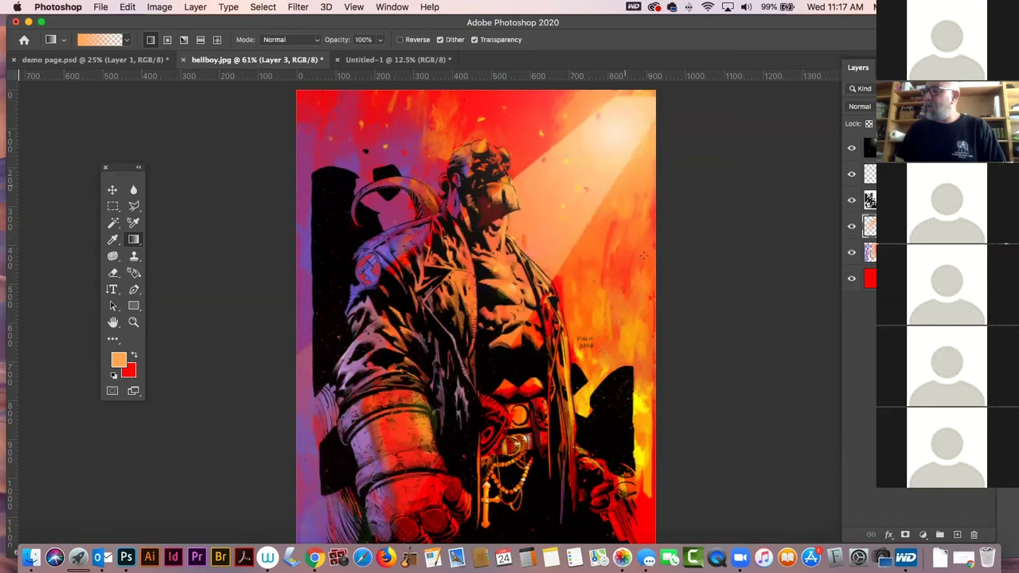
left_click(300, 7)
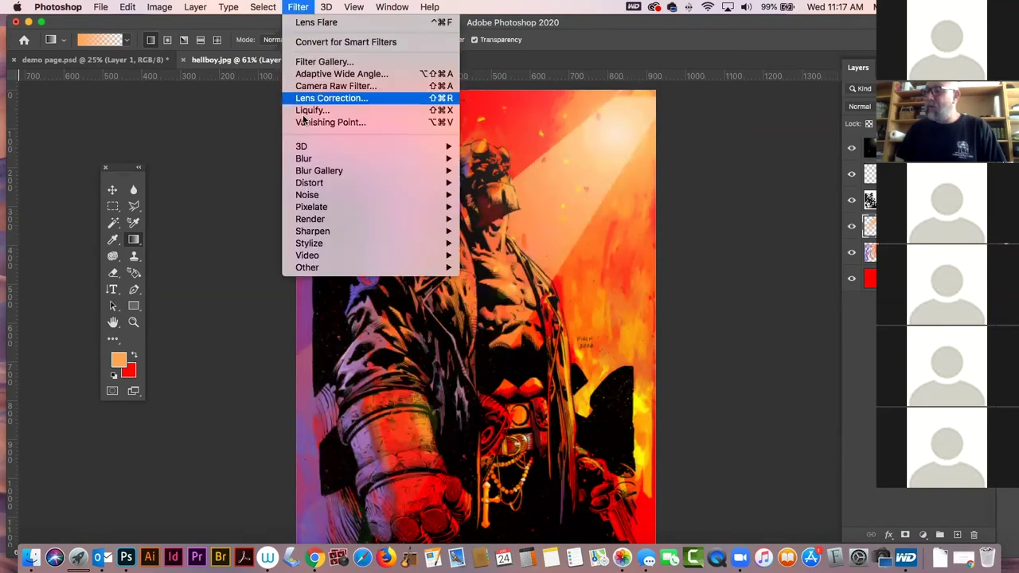
mouse_move(304, 159)
left_click(504, 207)
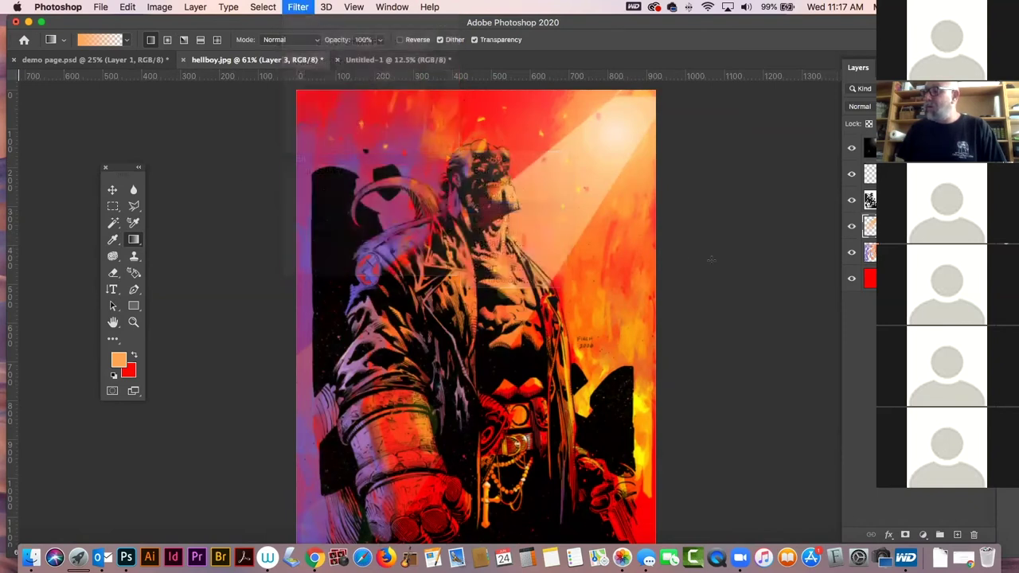
left_click_drag(611, 197, 208, 240)
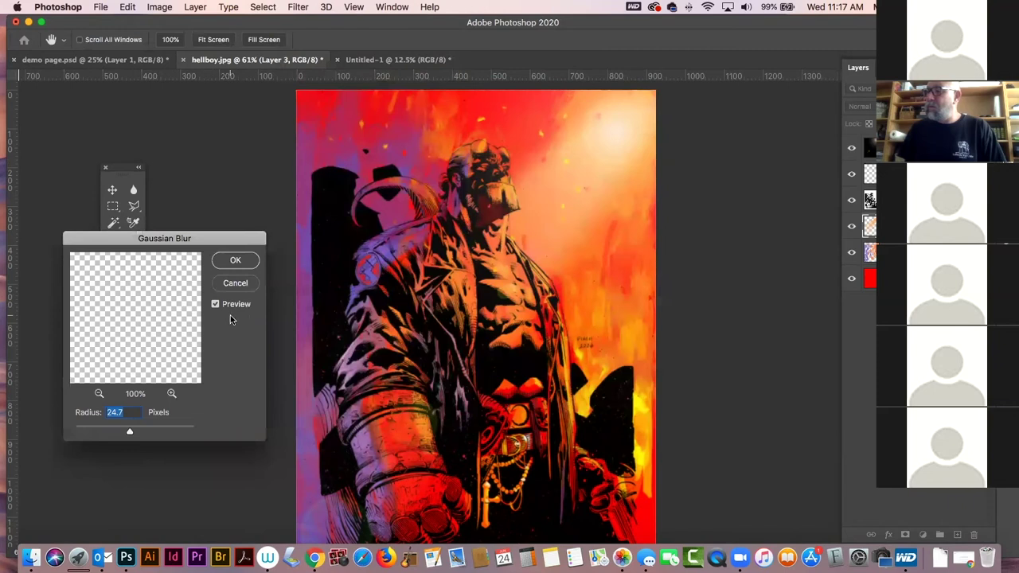
left_click_drag(132, 434, 123, 435)
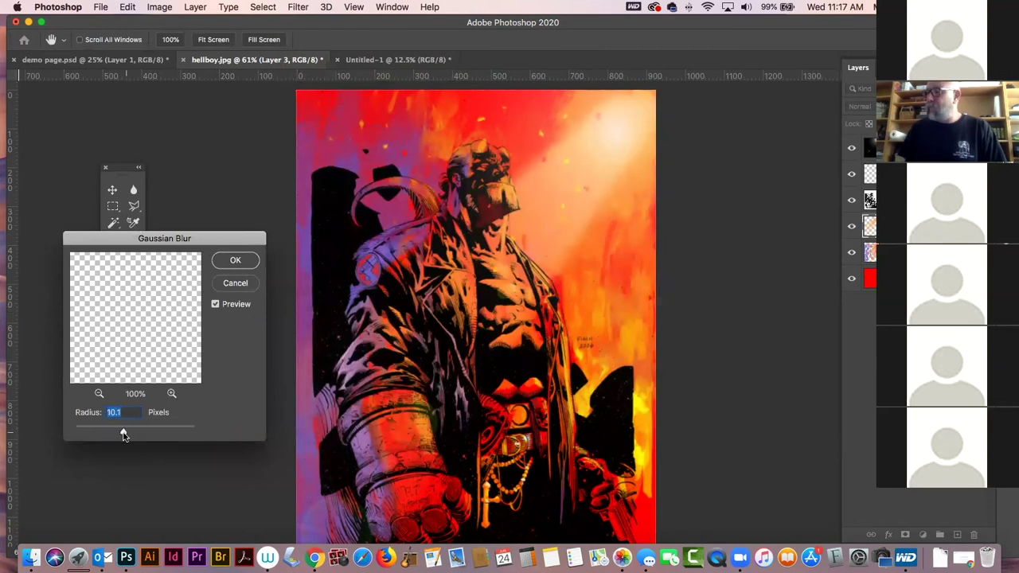
left_click(235, 259)
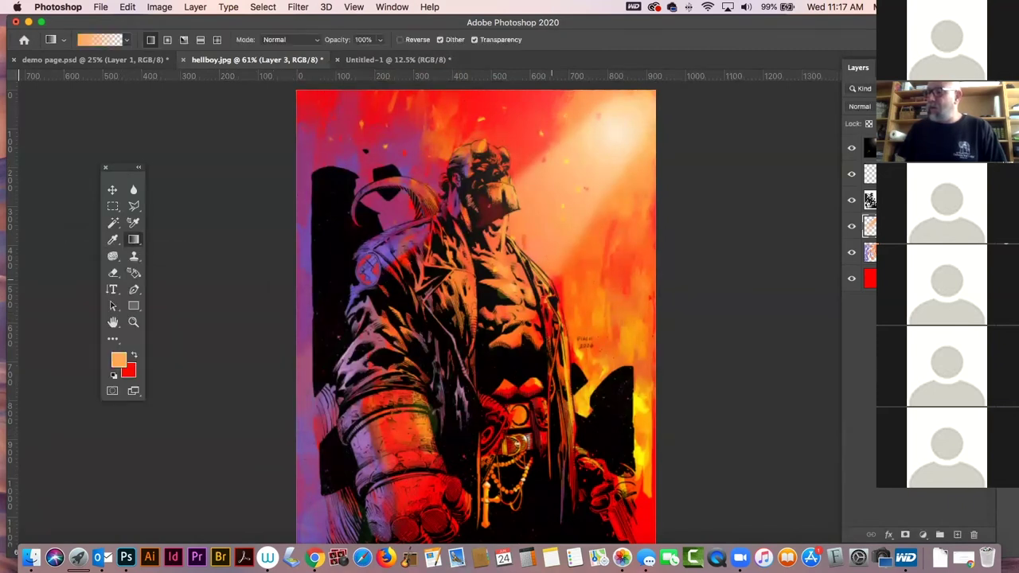
- Shift the light beam layer's hue to +8 with Hue/Saturation
key("super+u")
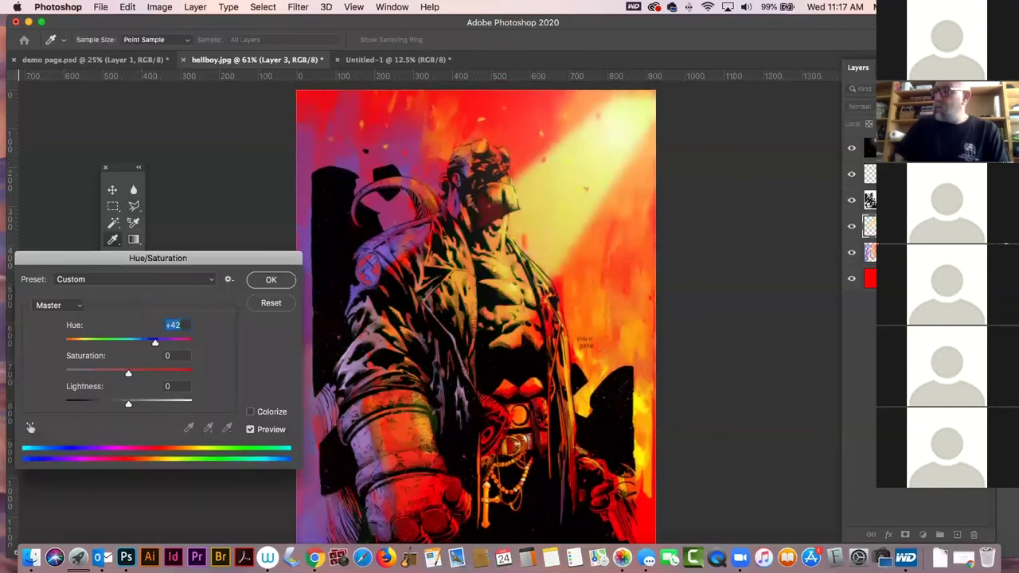
left_click_drag(157, 342, 134, 344)
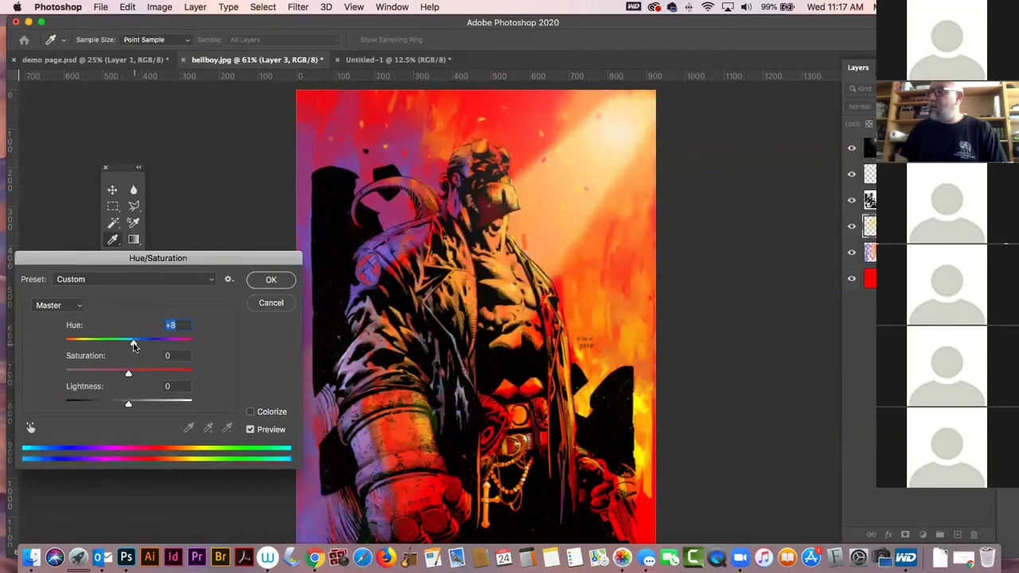
left_click(276, 282)
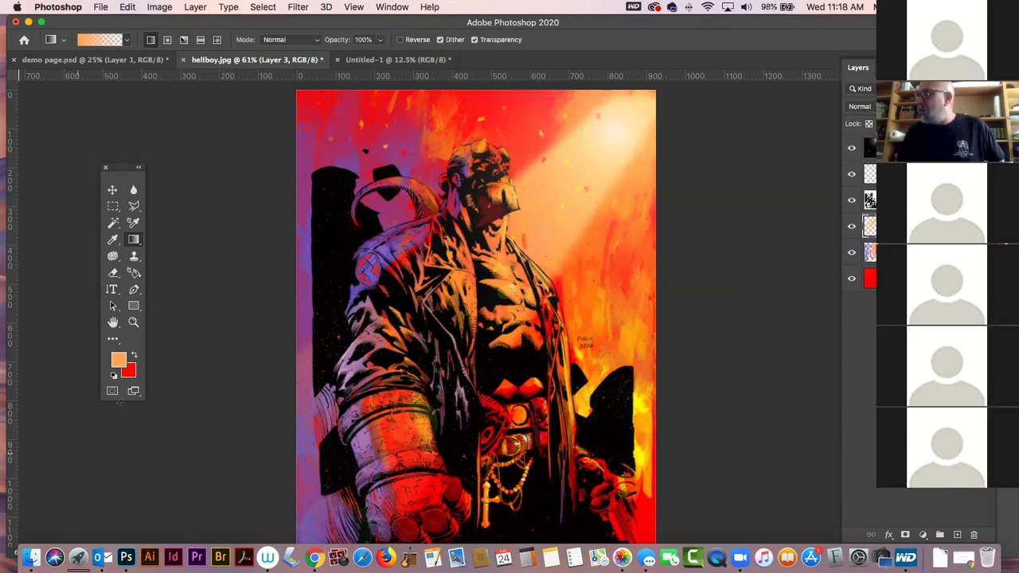
- Move the light beam layer beneath the color 2 layer so the beam falls behind the figure
left_click_drag(870, 252, 870, 262)
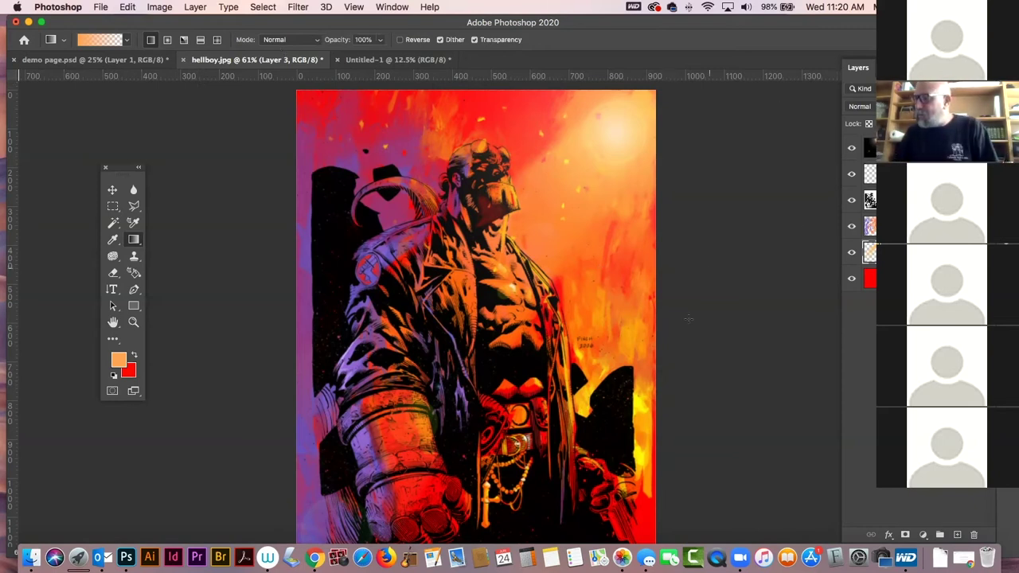
scroll(574, 264, "down", 5)
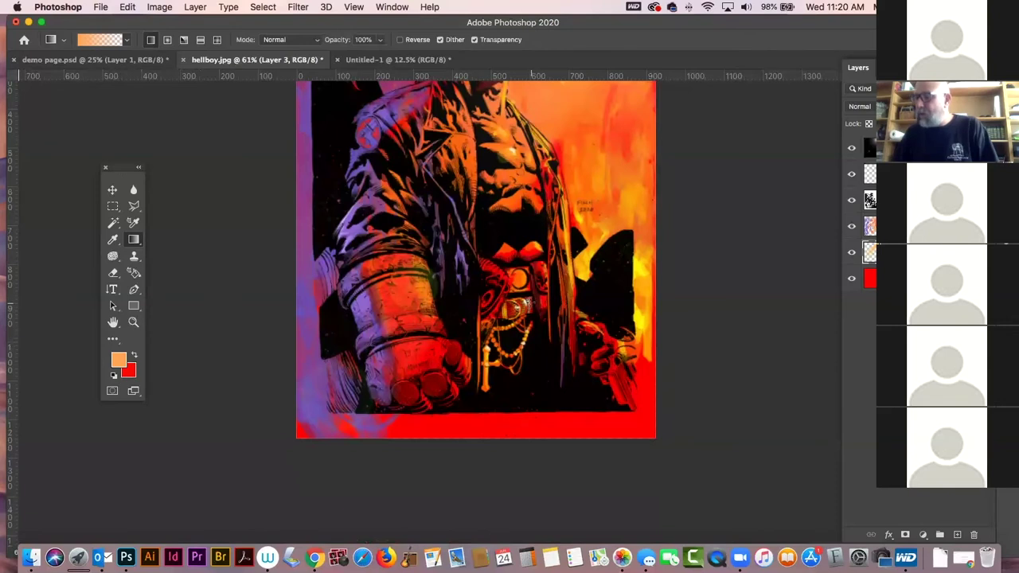
scroll(532, 301, "up", 4)
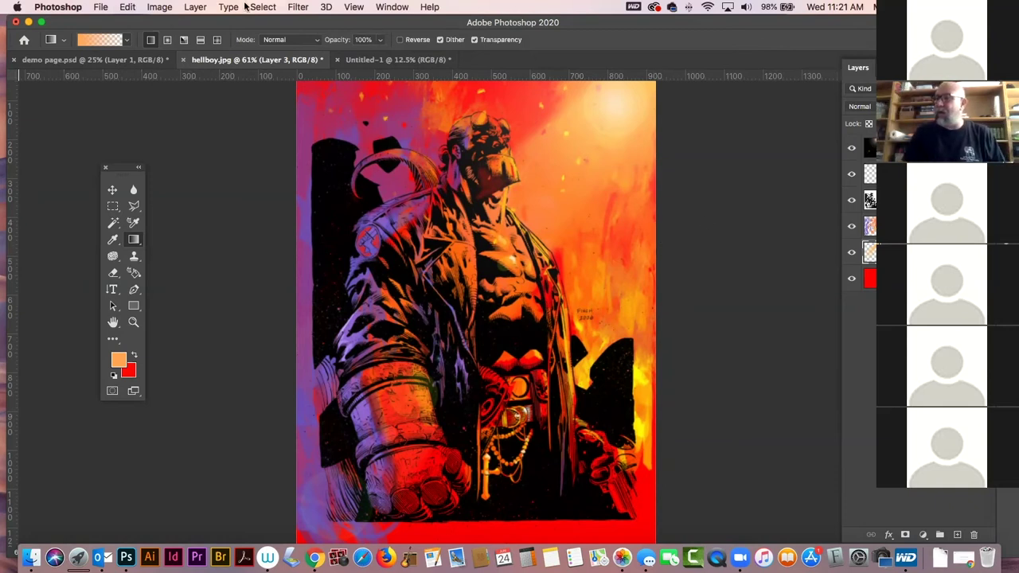
left_click(293, 6)
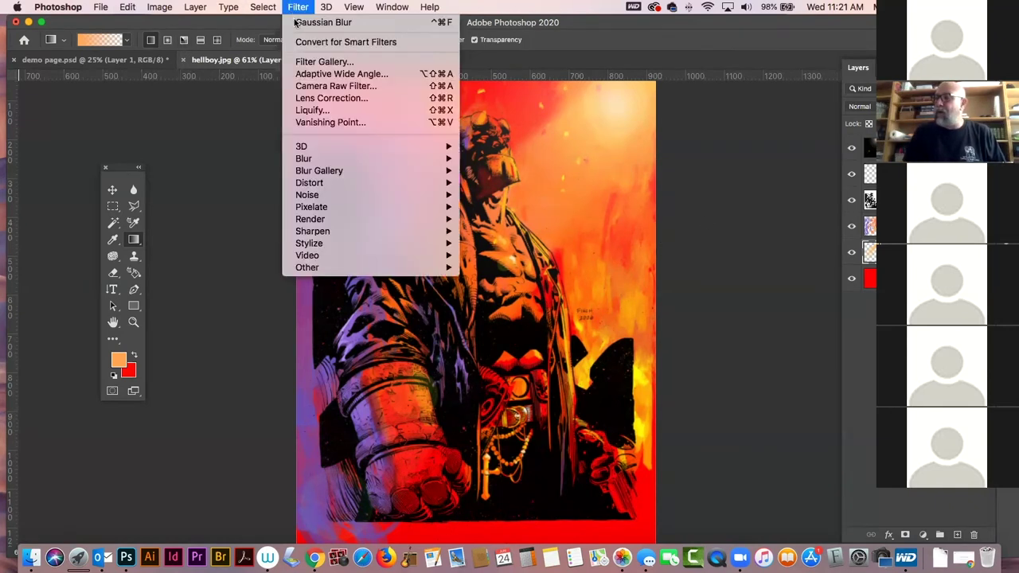
left_click(295, 6)
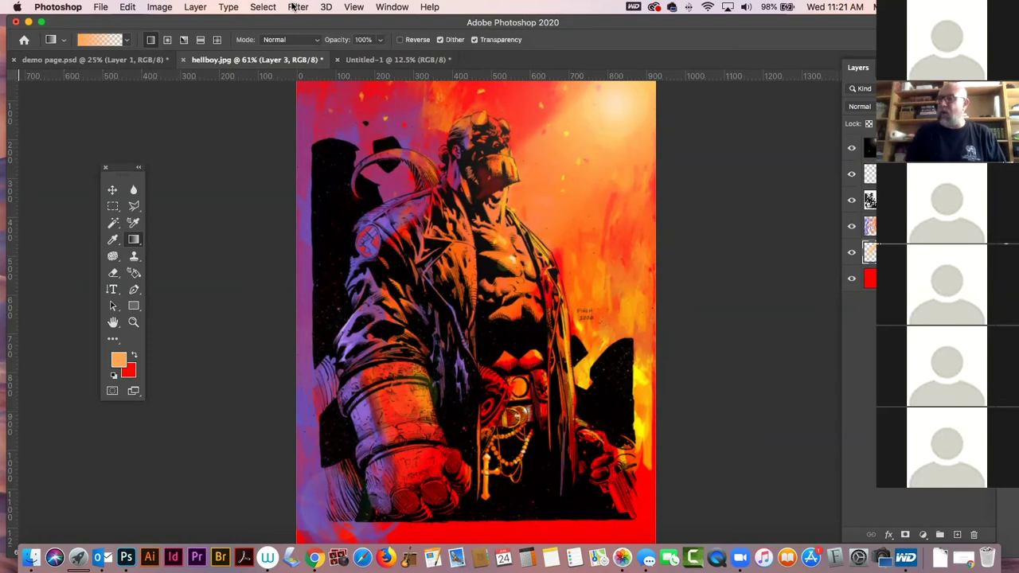
left_click(354, 7)
left_click(350, 6)
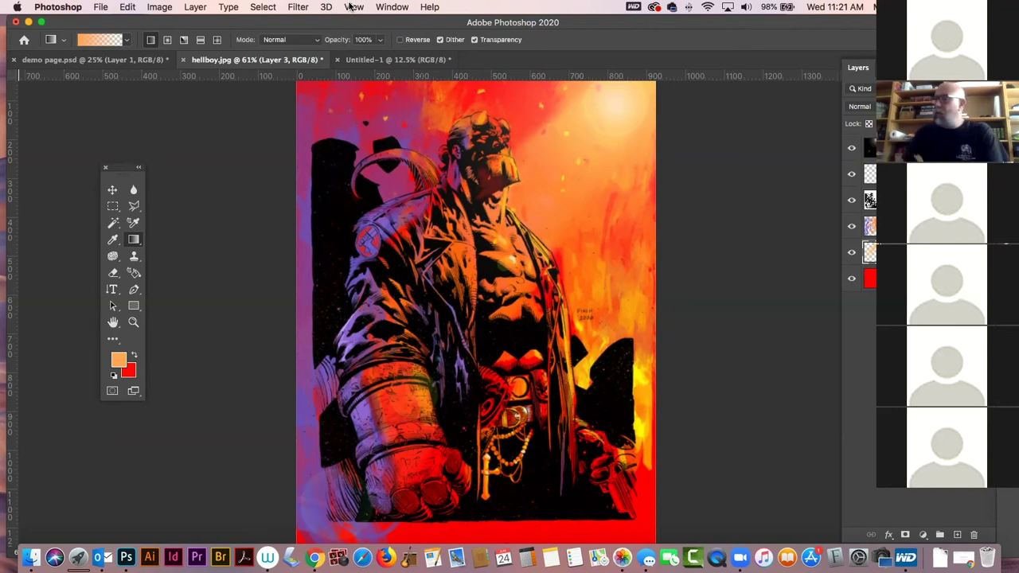
left_click(859, 105)
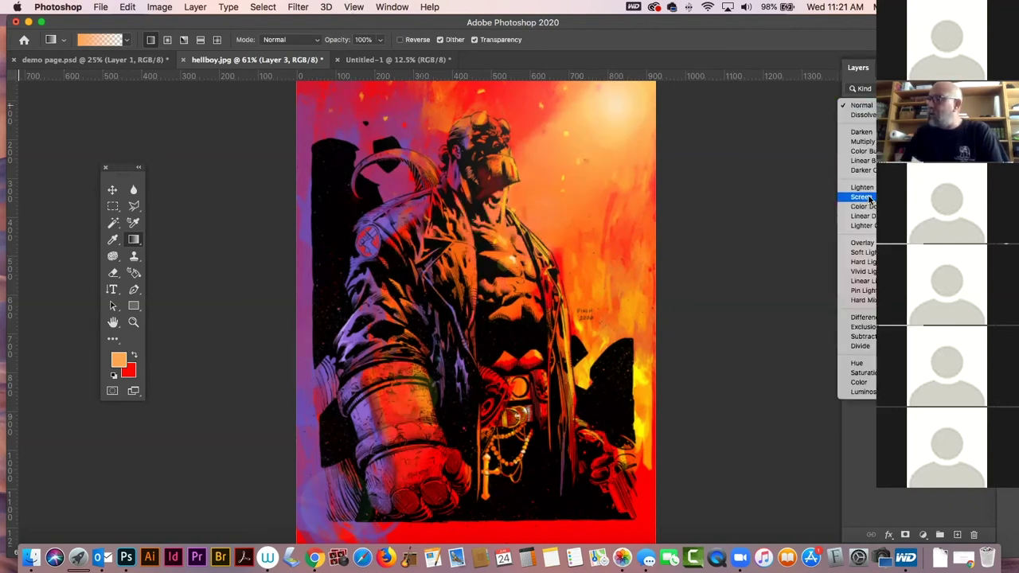
key("Escape")
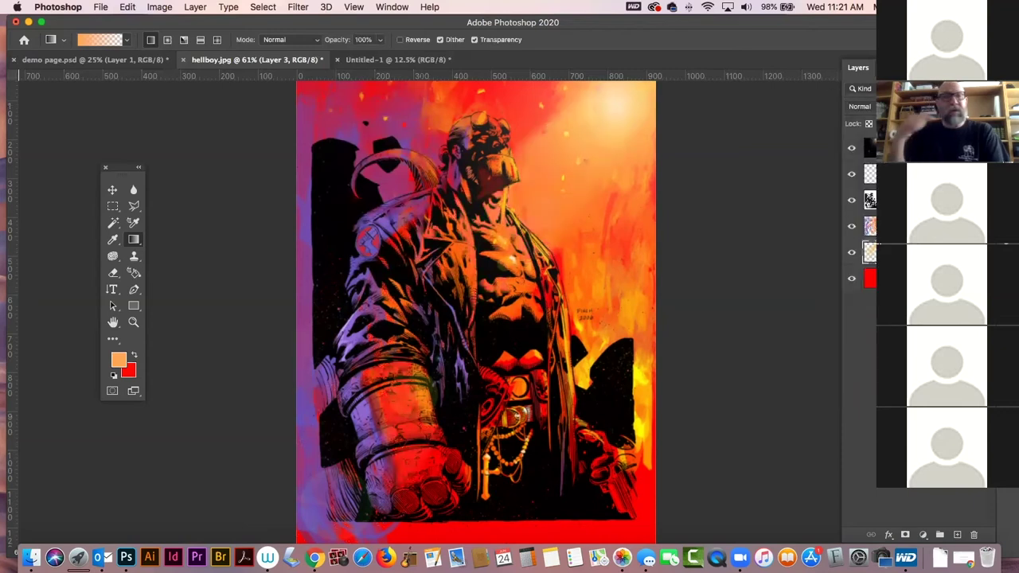
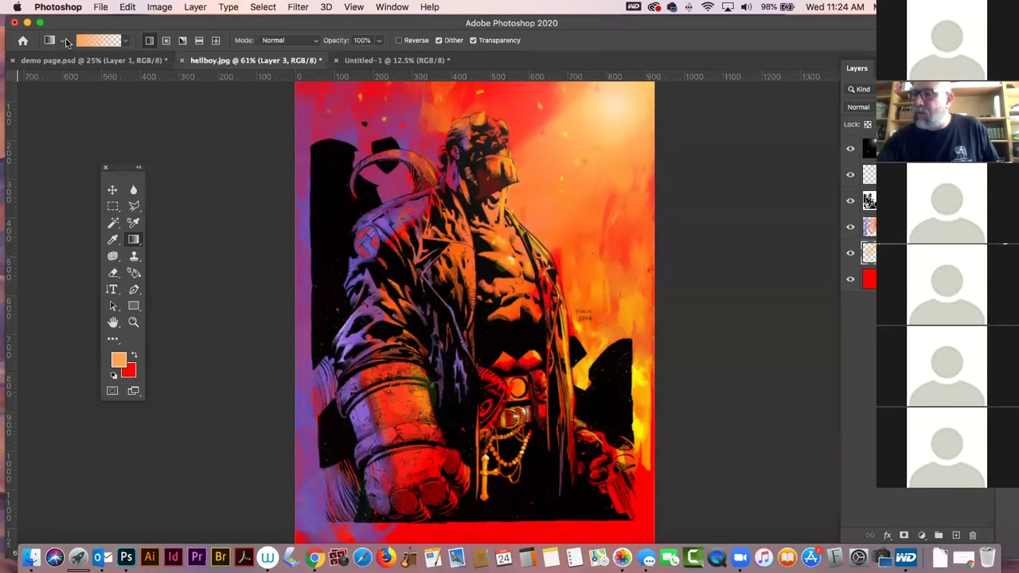
- Make the color 2 layer active and choose the spatter mike brush from the MY FAVES presets
key("b")
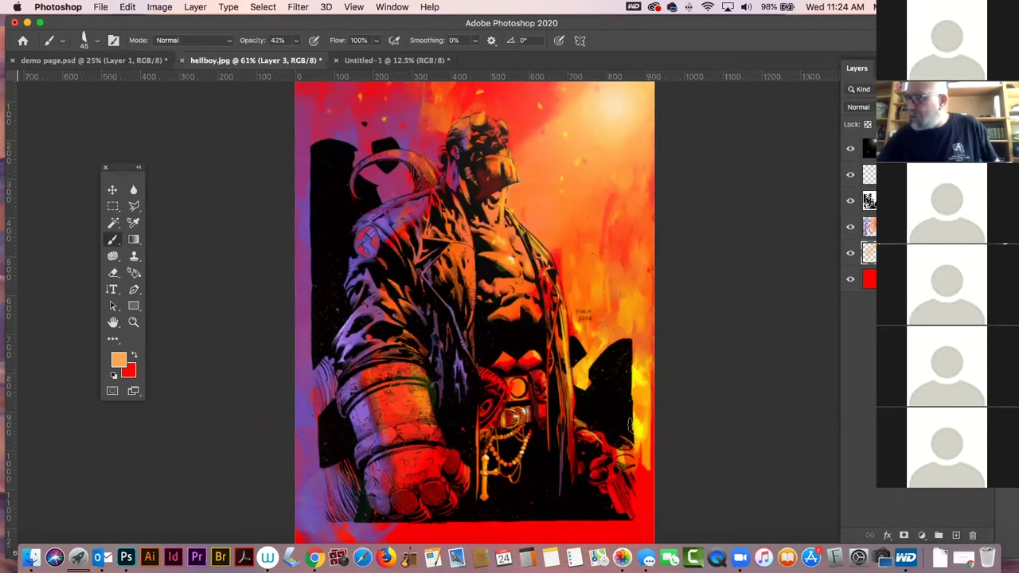
left_click(916, 227)
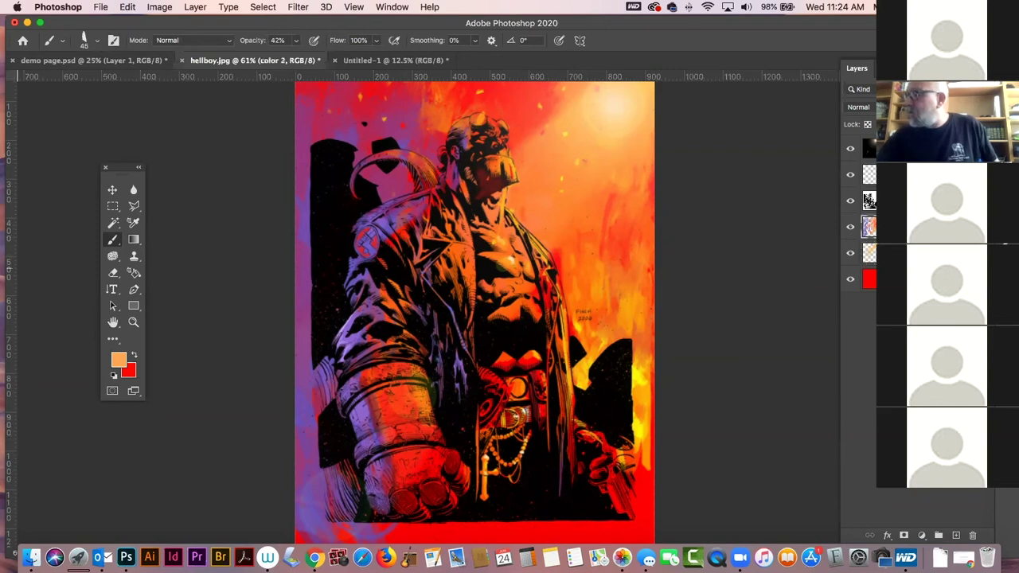
left_click(97, 43)
left_click(258, 286)
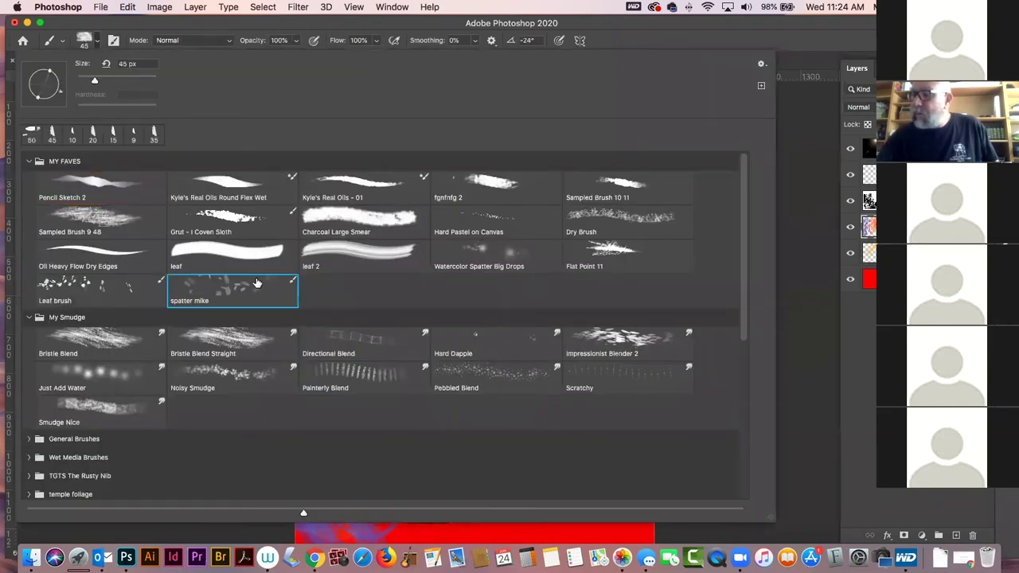
left_click(282, 29)
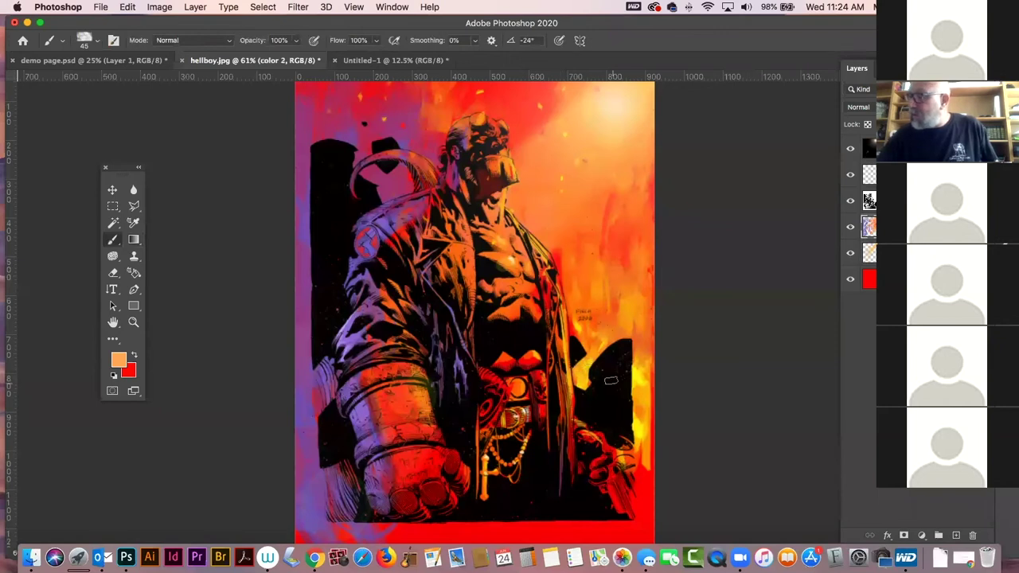
- Sample a bright orange from the background, reduce the brush to 10 px, and spatter small sparks over the dark lower coat on Layer 1
left_click(631, 317, "alt")
key("bracketright")
key("bracketleft")
key("bracketleft")
key("bracketleft")
key("bracketleft")
key("bracketleft")
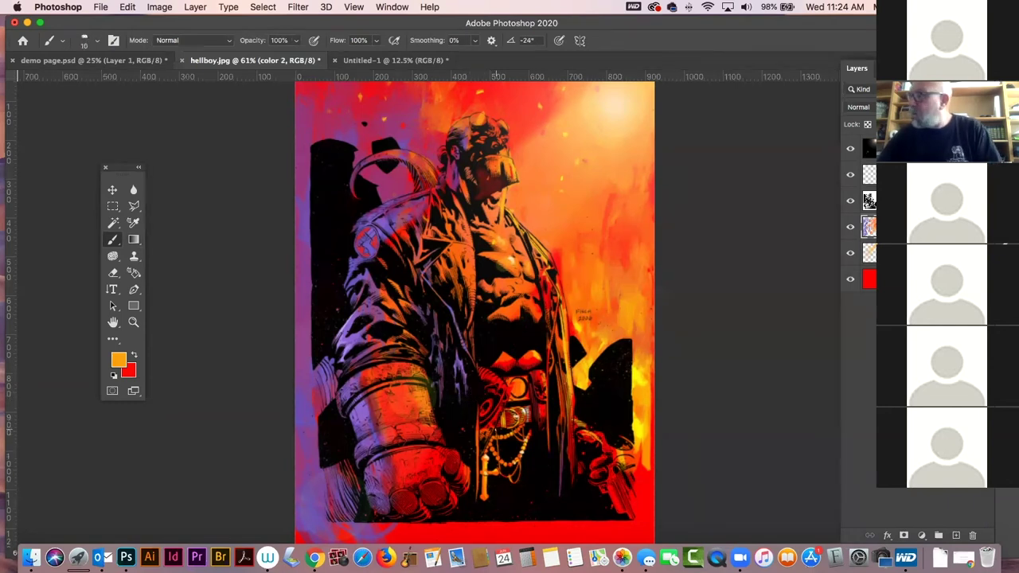
key("alt+shift+bracketright")
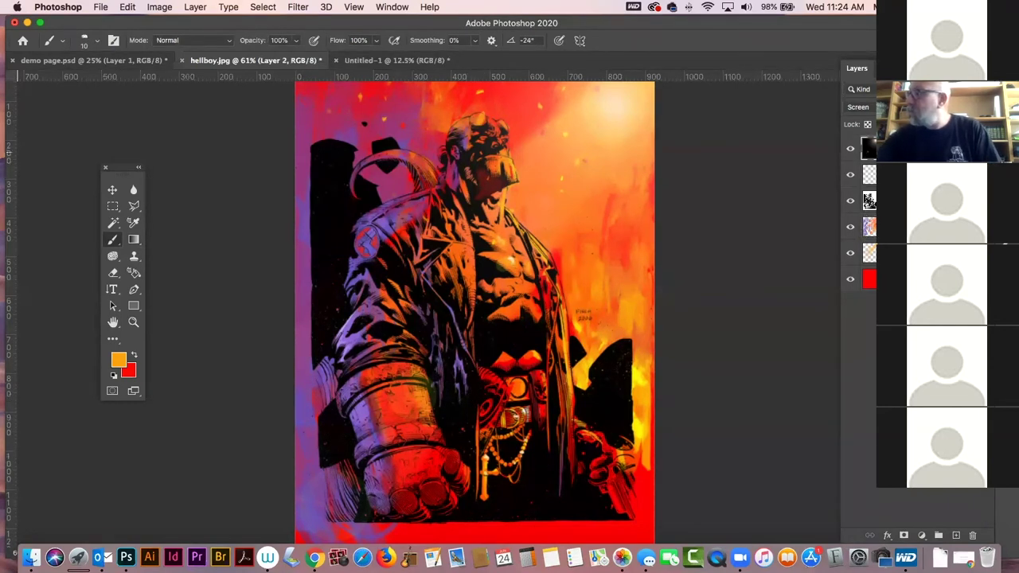
key("alt+bracketleft")
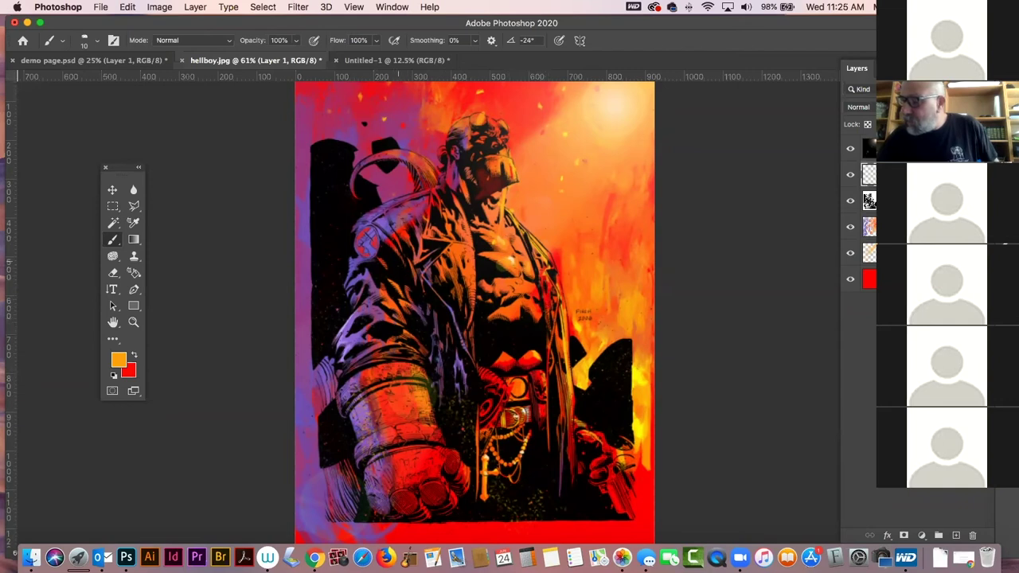
- Return to the color 2 layer, try the Smudge tool at 100% strength, and switch back to the spatter brush
key("alt+bracketleft")
key("alt+bracketleft")
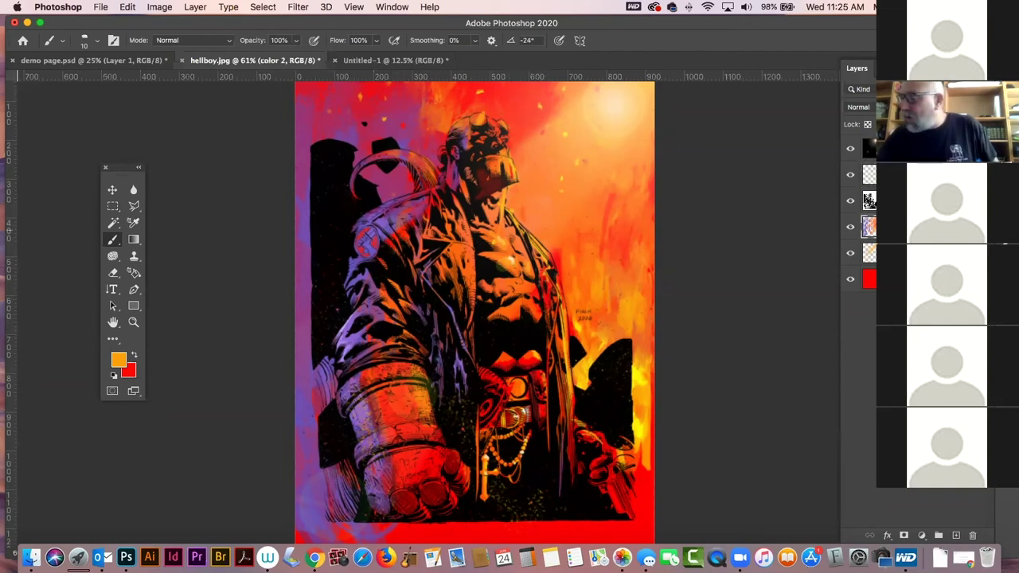
key("i")
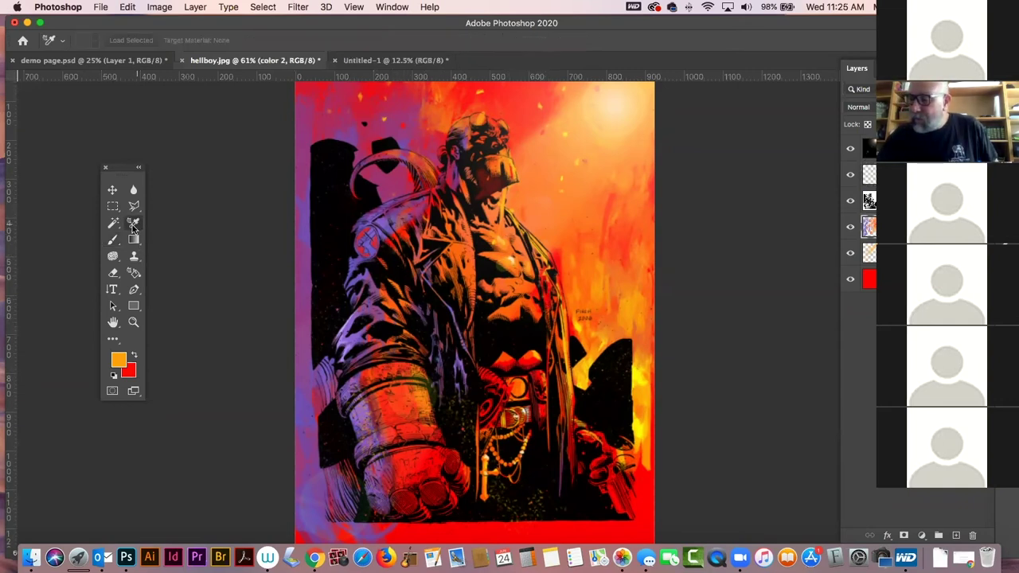
left_click_drag(139, 238, 179, 236)
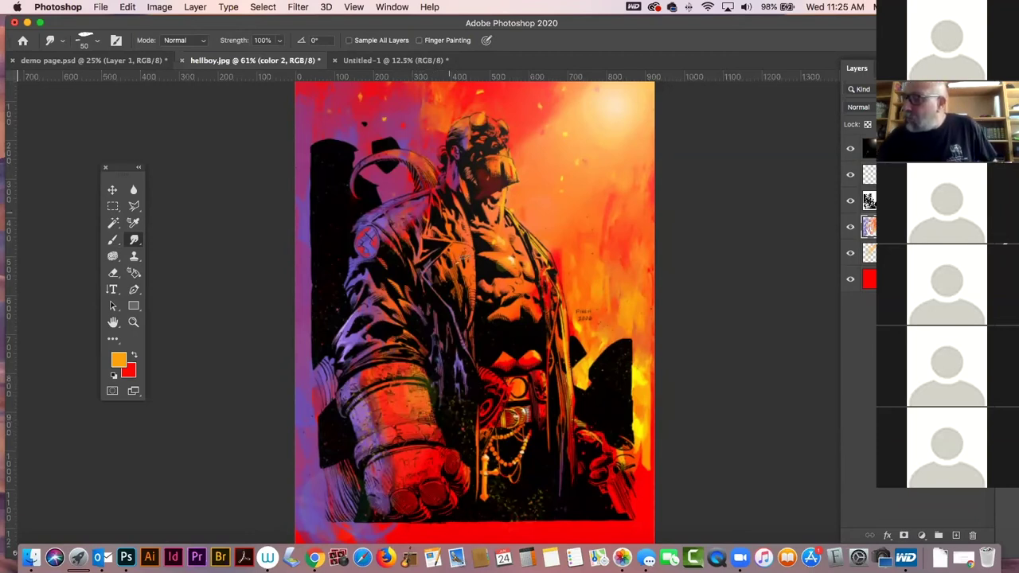
key("b")
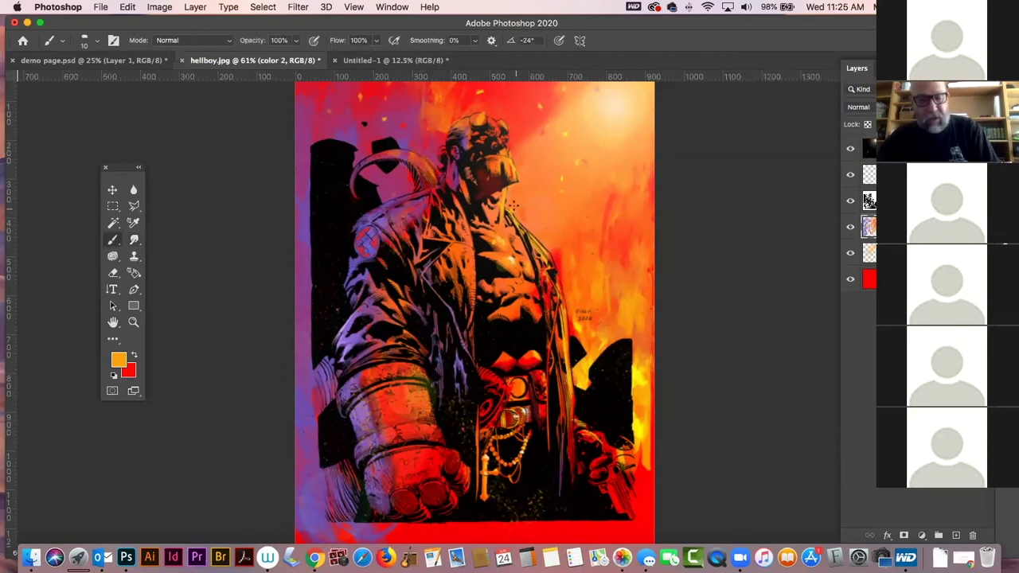
- Sample a light orange from the background glow, switch to another brush preset, and reduce the brush to 20 px
left_click(513, 230, "alt")
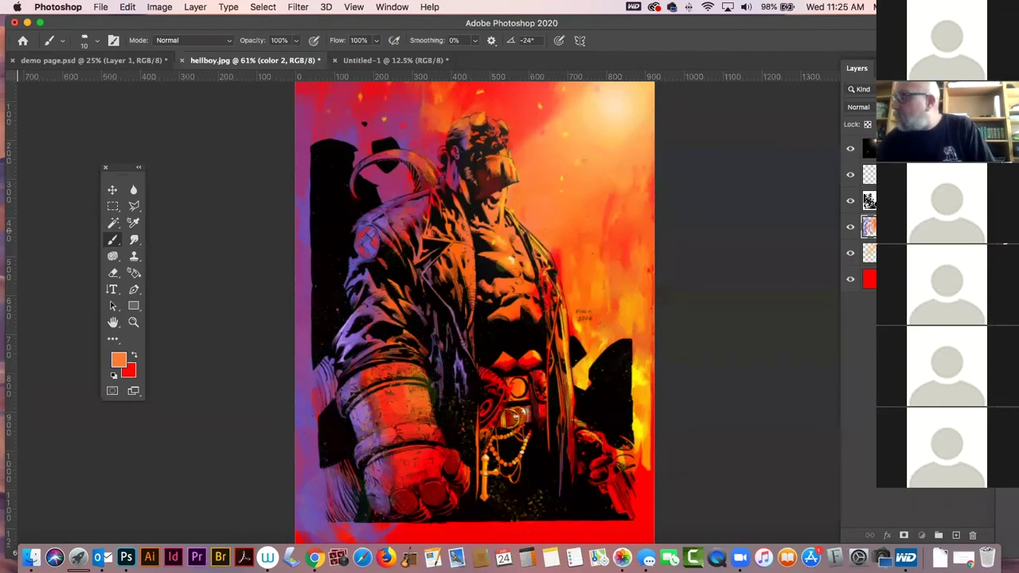
left_click(596, 159, "alt")
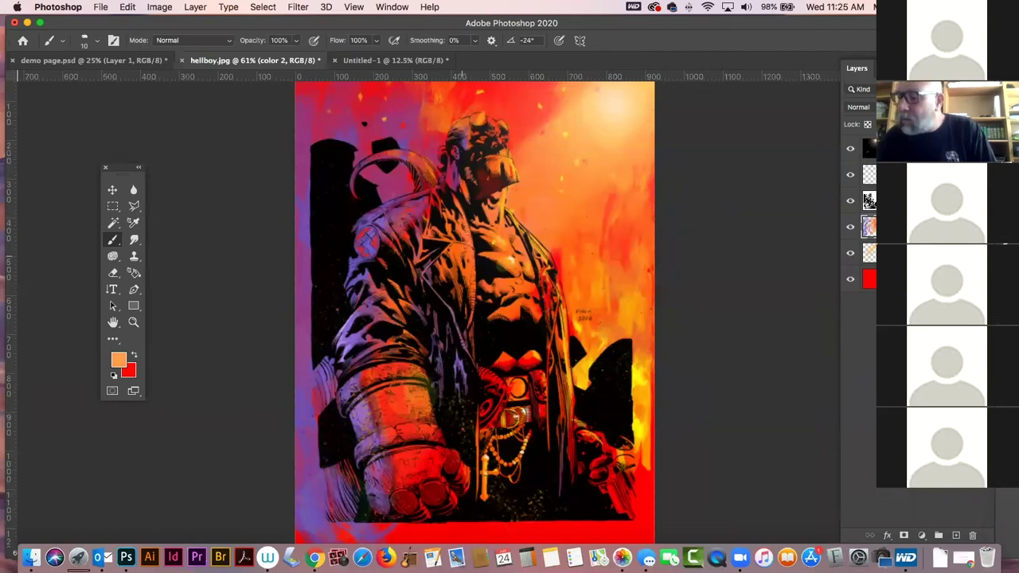
left_click(96, 40)
left_click(70, 132)
left_click(291, 28)
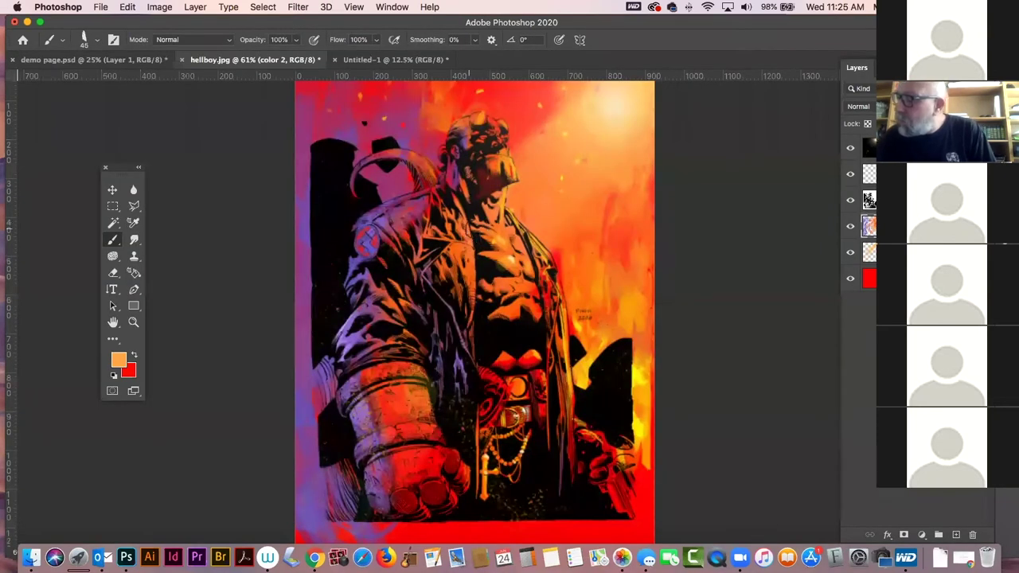
key("bracketleft")
key("bracketleft")
key("bracketleft")
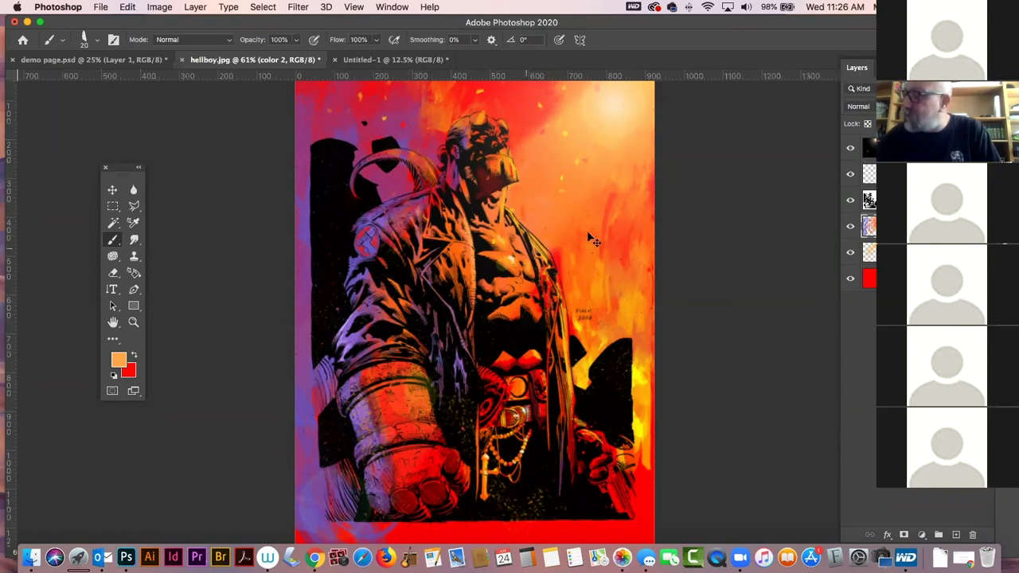
- Make Layer 1 active, sample red, purple and light orange from the artwork for touch-ups over the inks, and switch to the Eraser
left_click(528, 104, "alt")
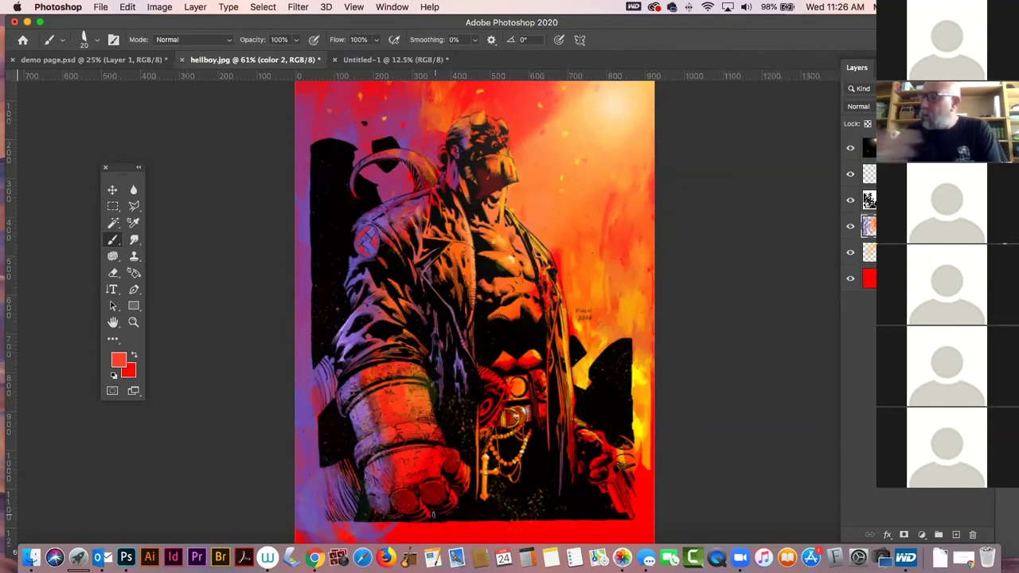
left_click(362, 255, "alt")
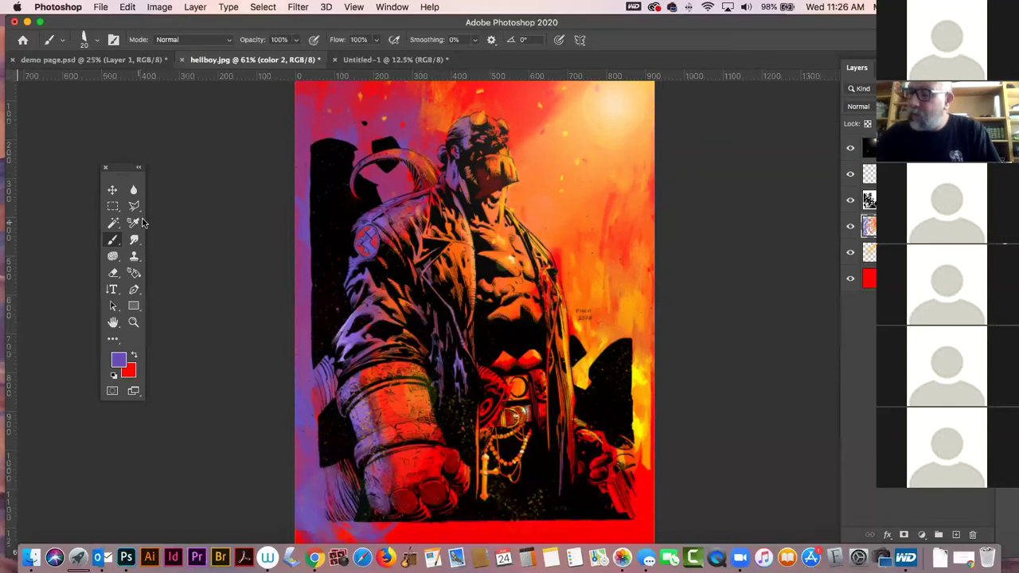
left_click(869, 174)
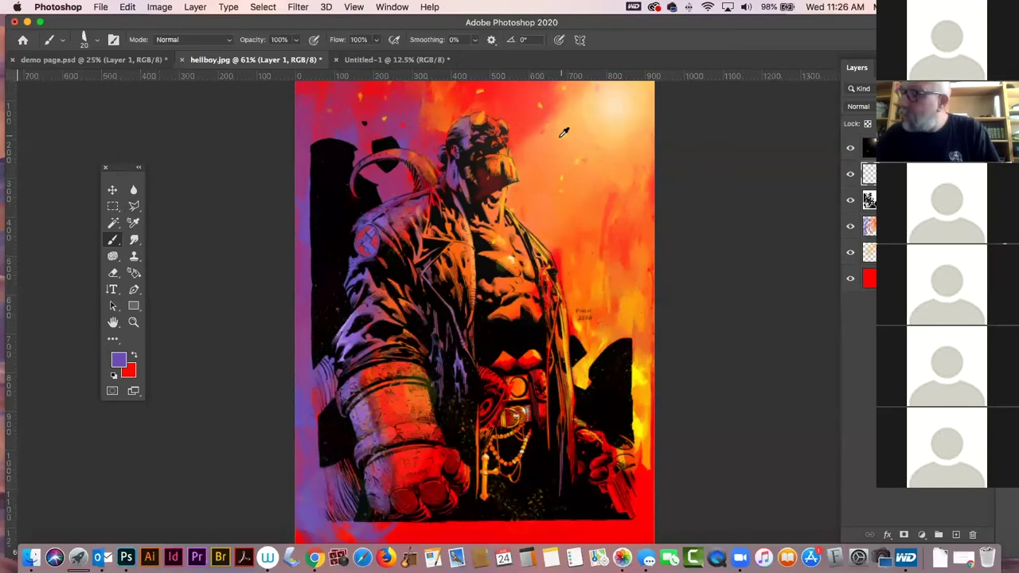
left_click(521, 96, "alt")
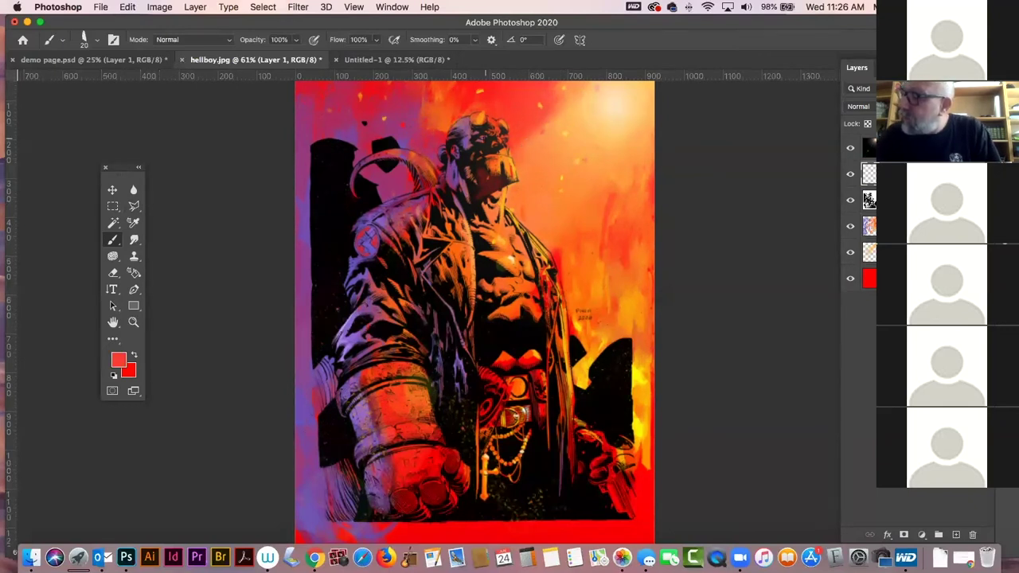
key("super+z")
left_click(562, 115, "alt")
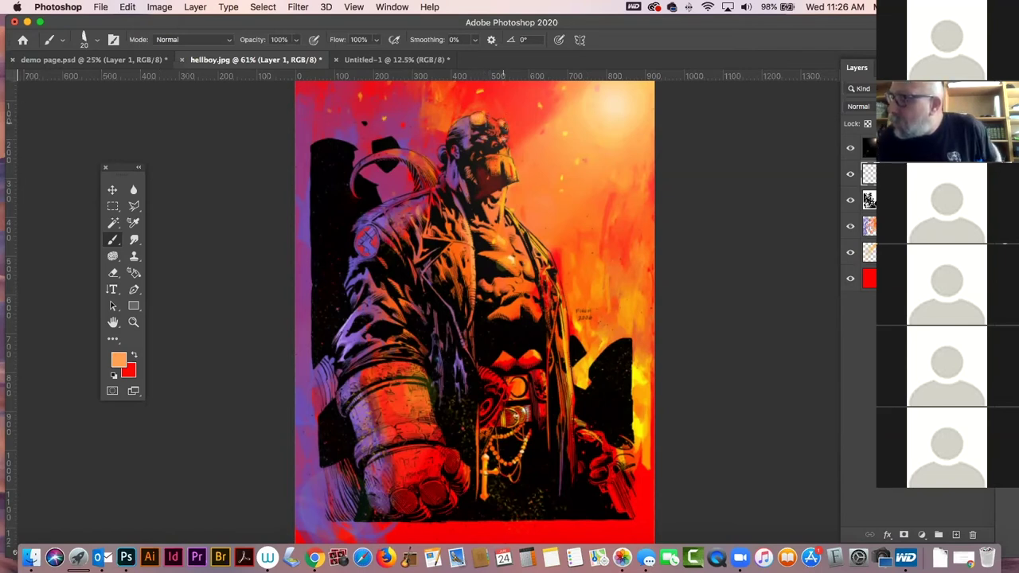
key("e")
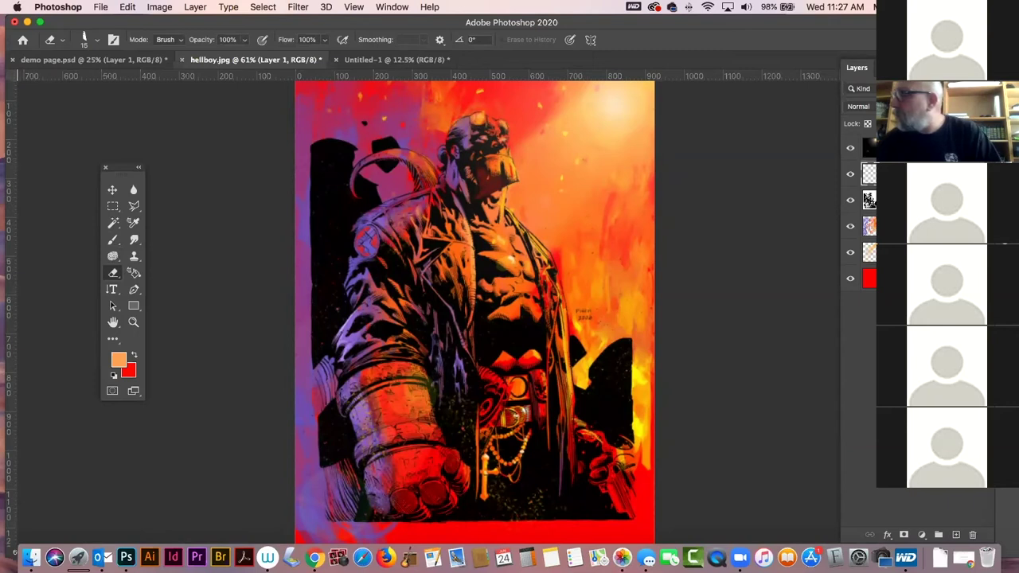
- Make the RGB cyan swatch the foreground colour and try a bluer hue of 200° in the Color Picker
left_click(794, 167)
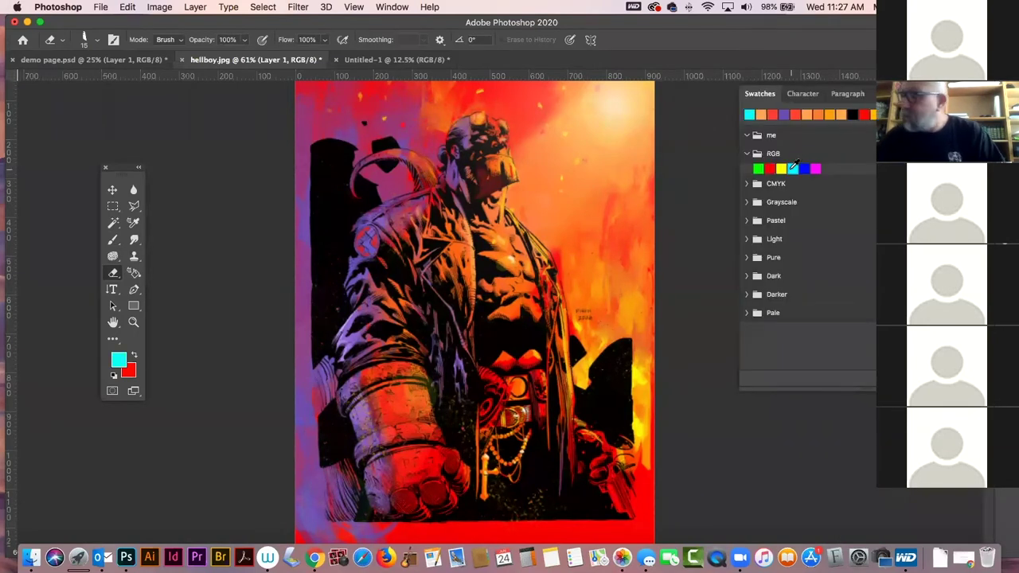
left_click(121, 357)
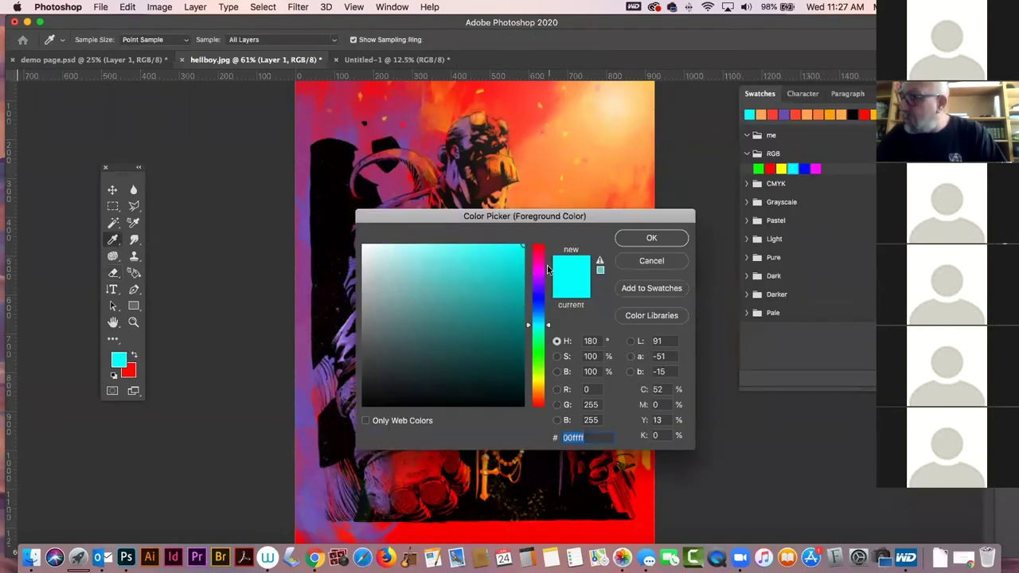
mouse_move(550, 326)
left_mouse_down()
mouse_move(548, 306)
mouse_move(549, 317)
left_mouse_up()
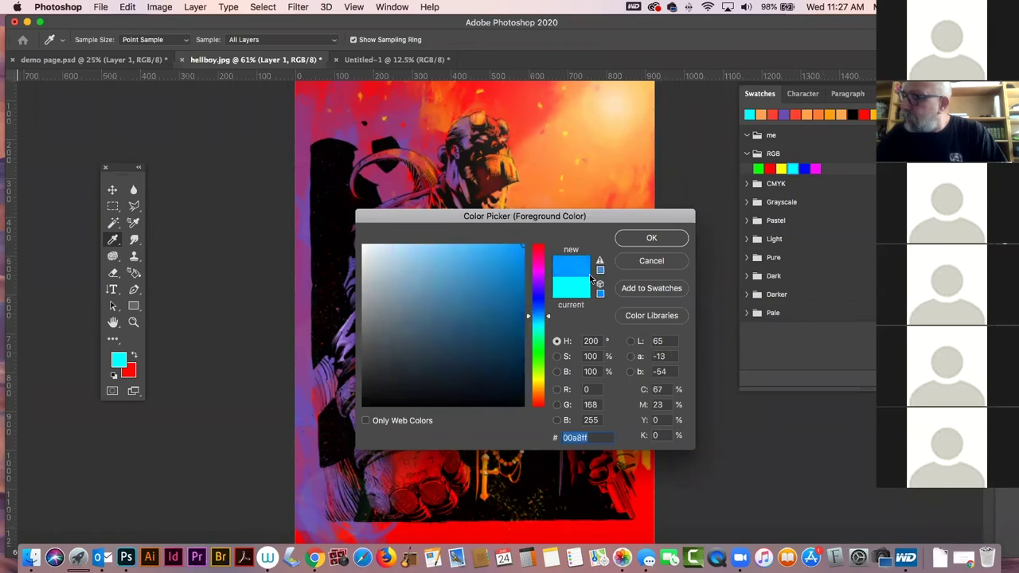
left_click(649, 260)
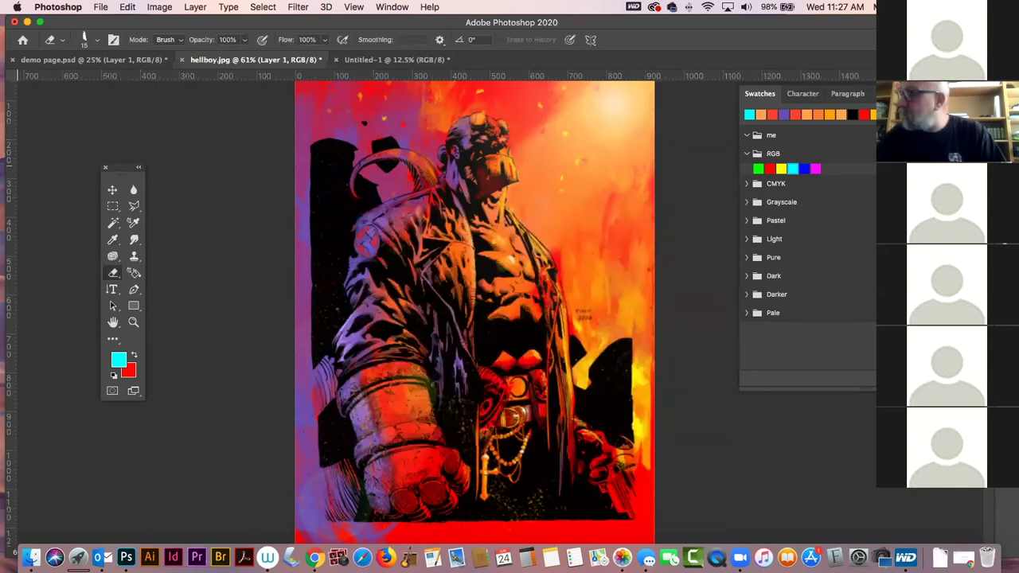
- Add a new layer above Layer 1 and paint cyan rim highlights on the coat lapel and stone hand with the 20 px brush
key("F7")
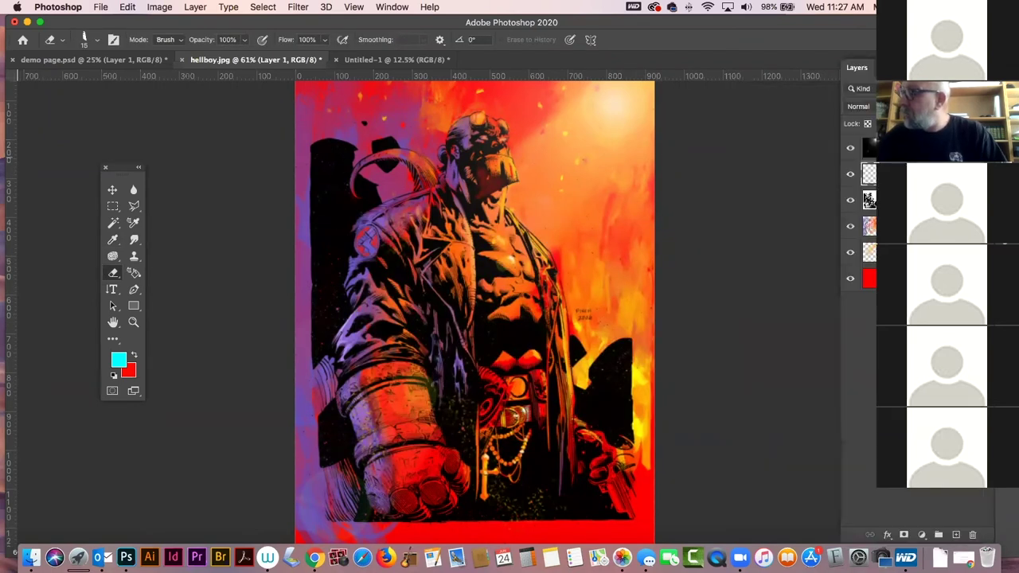
left_click(956, 535)
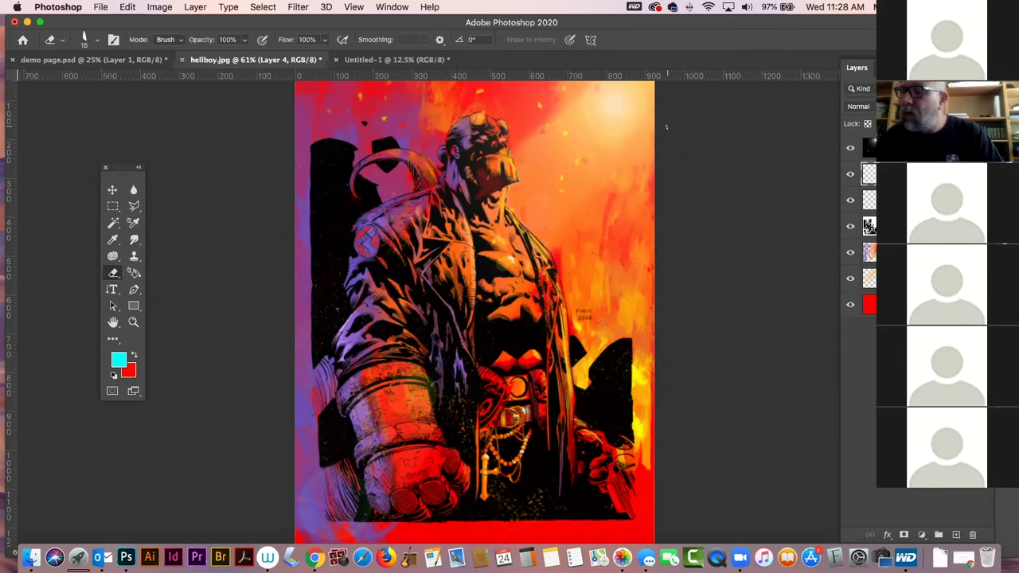
left_click(64, 40)
left_click(64, 41)
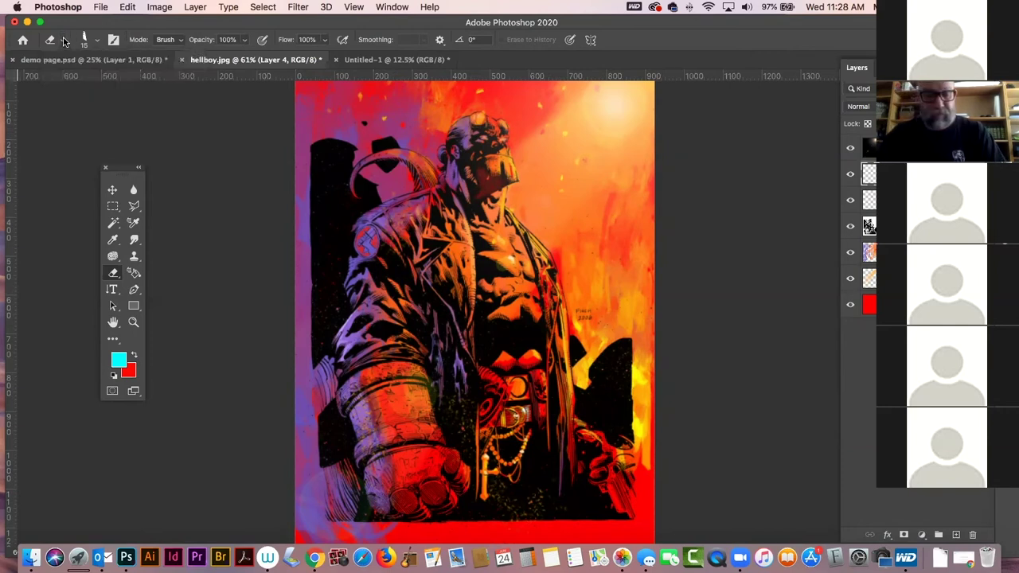
key("b")
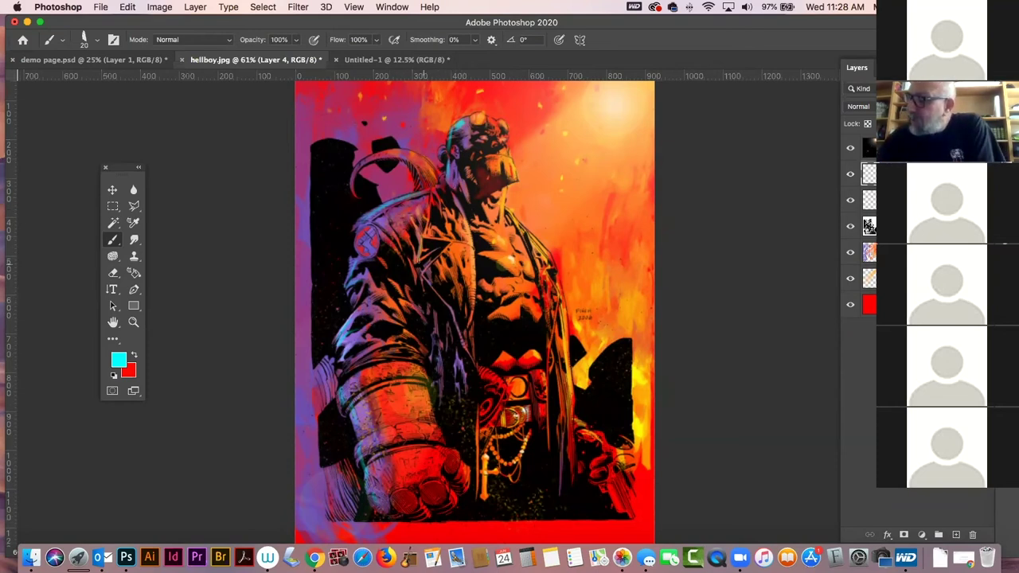
left_click_drag(422, 276, 453, 320)
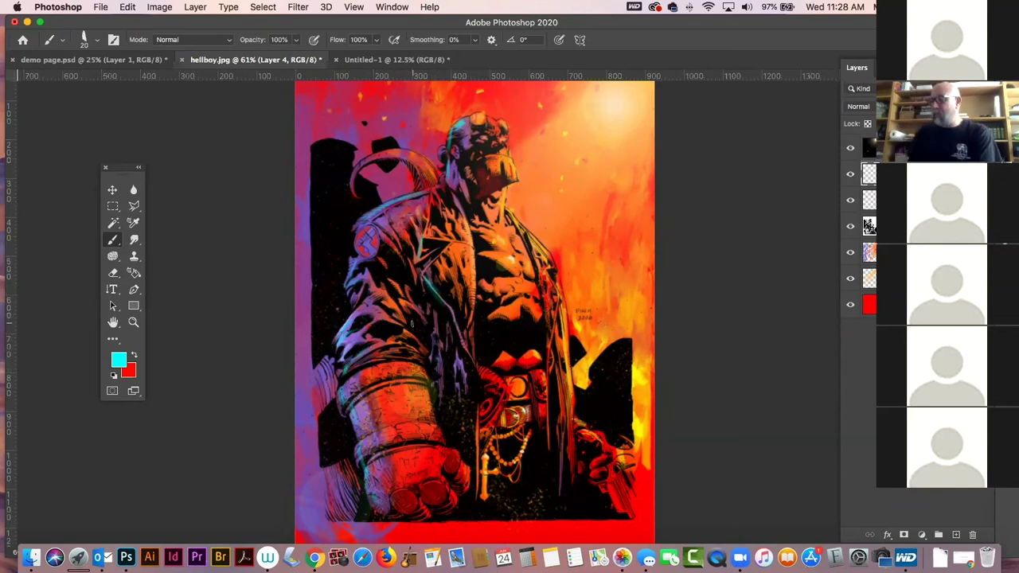
left_click_drag(355, 418, 365, 476)
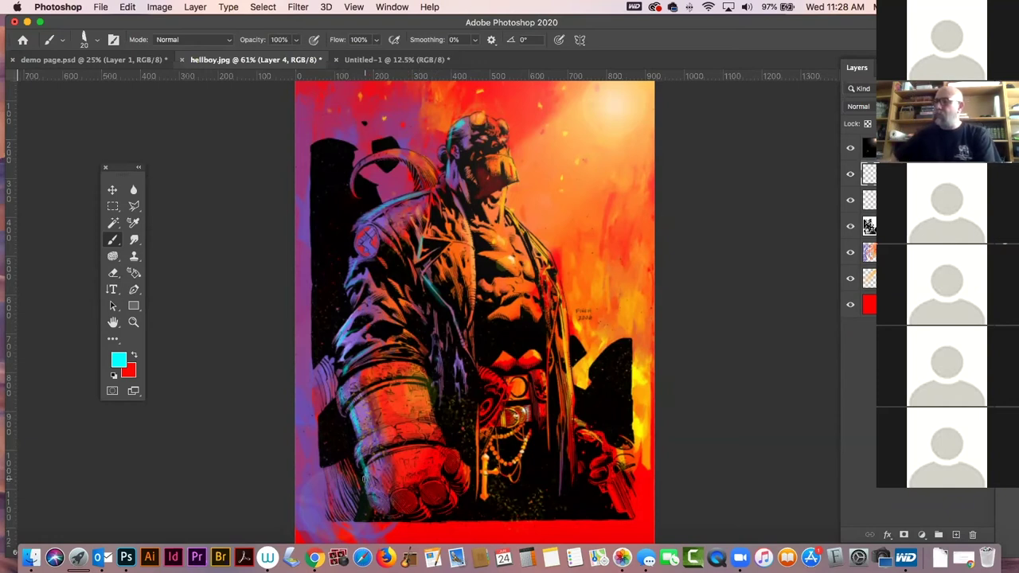
- Try shifting the colour of the cyan highlights on Layer 4 with Hue/Saturation, returning the hue to 0
key("super+u")
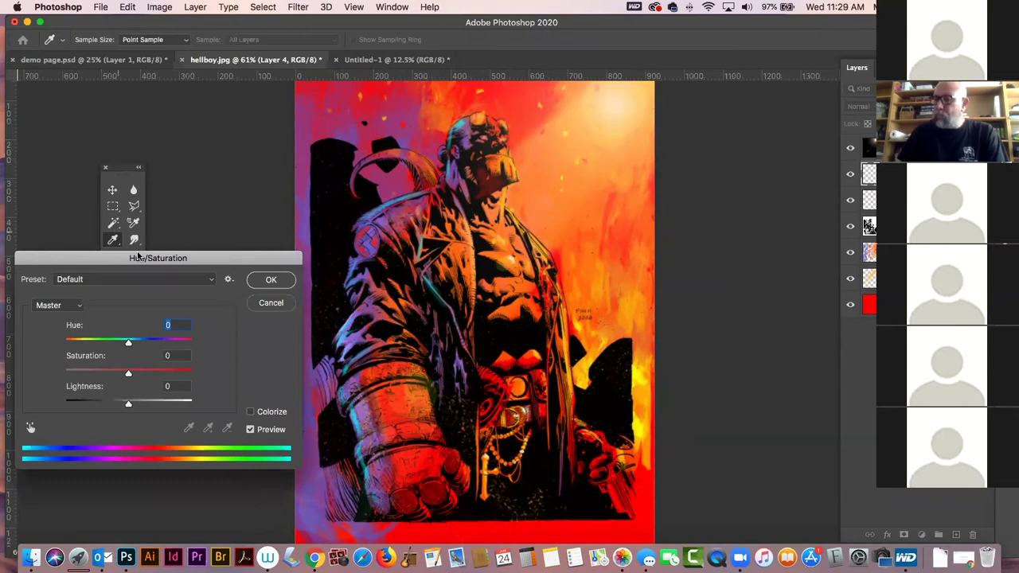
mouse_move(127, 344)
left_mouse_down()
mouse_move(140, 344)
mouse_move(72, 344)
mouse_move(146, 346)
mouse_move(130, 345)
mouse_move(141, 372)
mouse_move(175, 376)
mouse_move(149, 374)
mouse_move(140, 406)
left_mouse_up()
type("0")
left_click(270, 280)
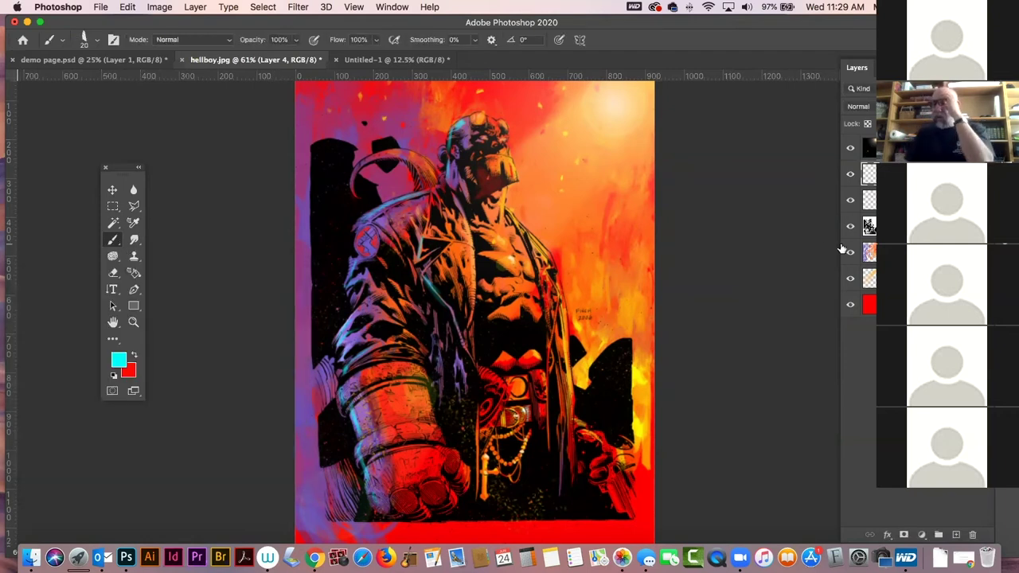
- Blend the cyan highlights on Layer 4 with the Smudge tool at 100% strength, undoing the last stroke and reducing the tip to 15 px
left_click(133, 239)
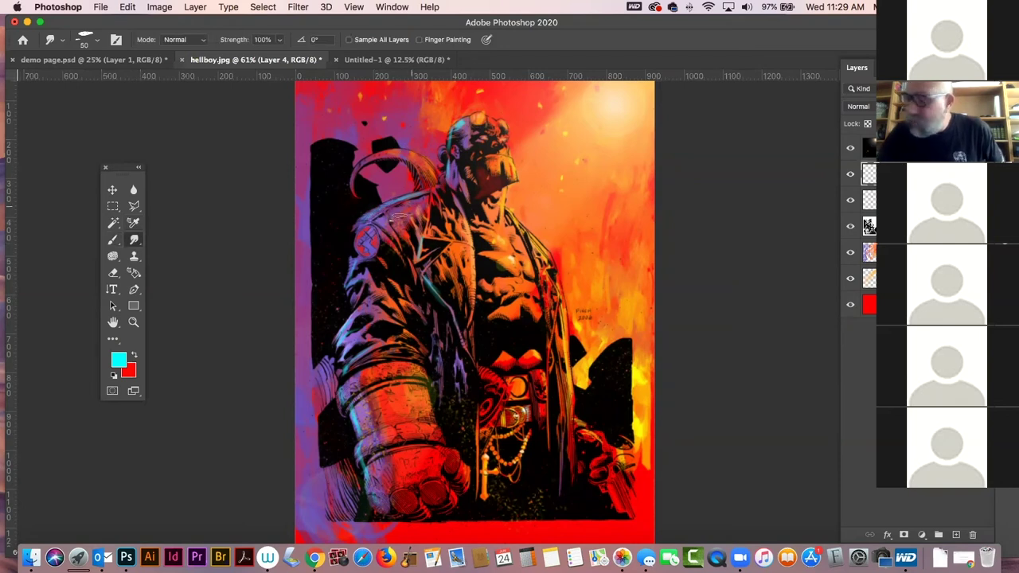
key("super+z")
key("bracketright")
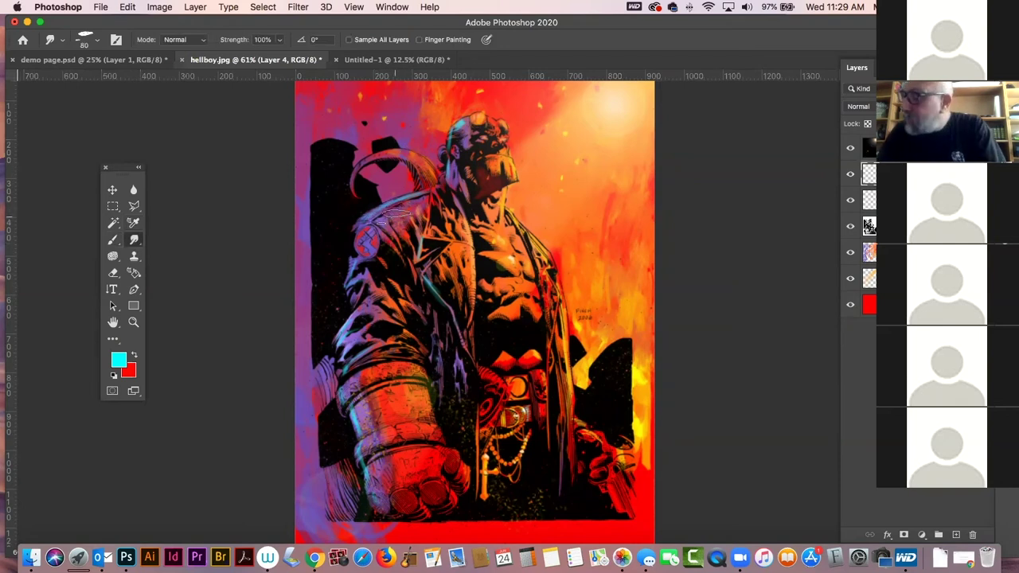
key("bracketleft")
key("bracketleft")
key("bracketleft")
key("bracketleft")
key("bracketleft")
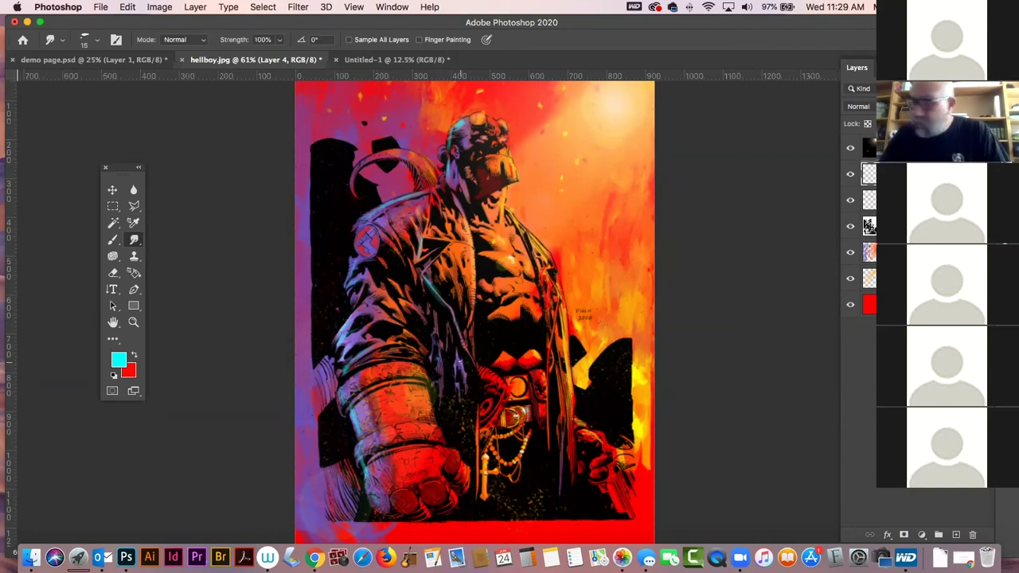
- Sample purple from the coat, set the brush opacity to 33%, and paint a faint reflected light over the black abdomen shadow
key("b")
left_click(462, 358, "alt")
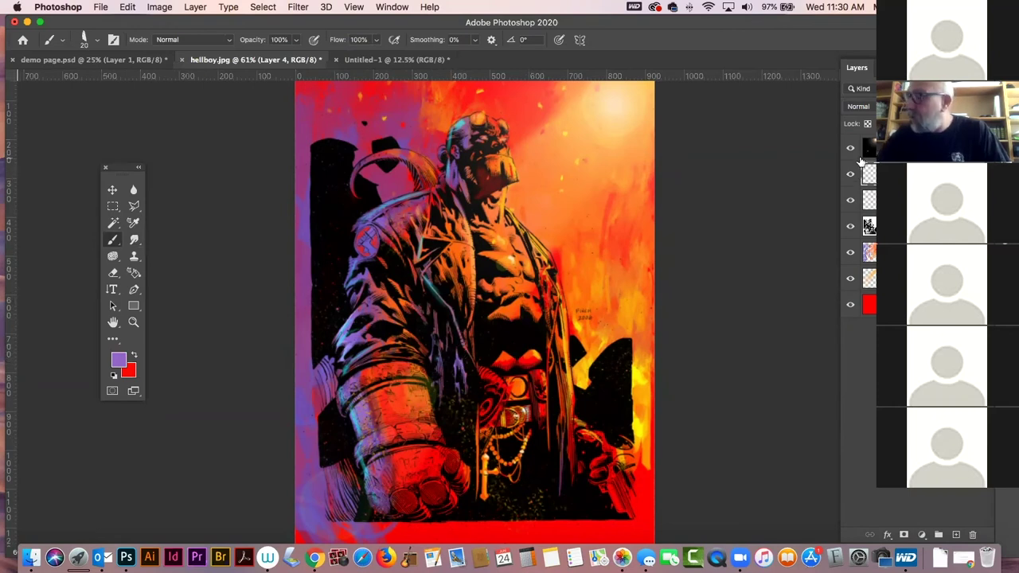
left_click_drag(299, 40, 276, 59)
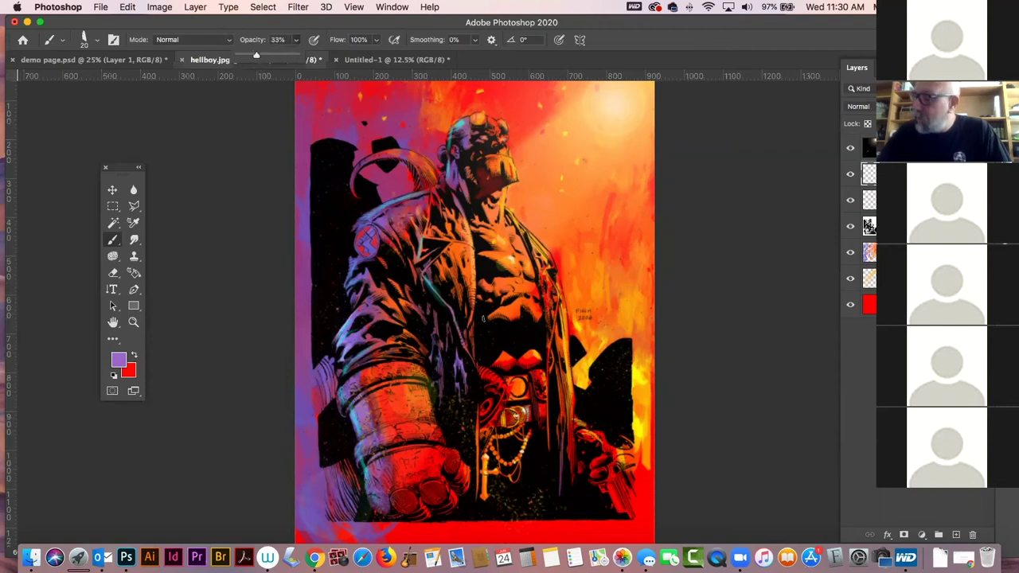
left_click(495, 330)
mouse_move(497, 351)
left_mouse_down()
mouse_move(511, 338)
mouse_move(491, 345)
mouse_move(486, 327)
mouse_move(478, 359)
mouse_move(488, 331)
mouse_move(494, 351)
mouse_move(516, 338)
mouse_move(477, 339)
mouse_move(478, 350)
left_mouse_up()
- Soften the purple reflected light on the abdomen with the Smudge tool enlarged to 35 px
left_click(134, 240)
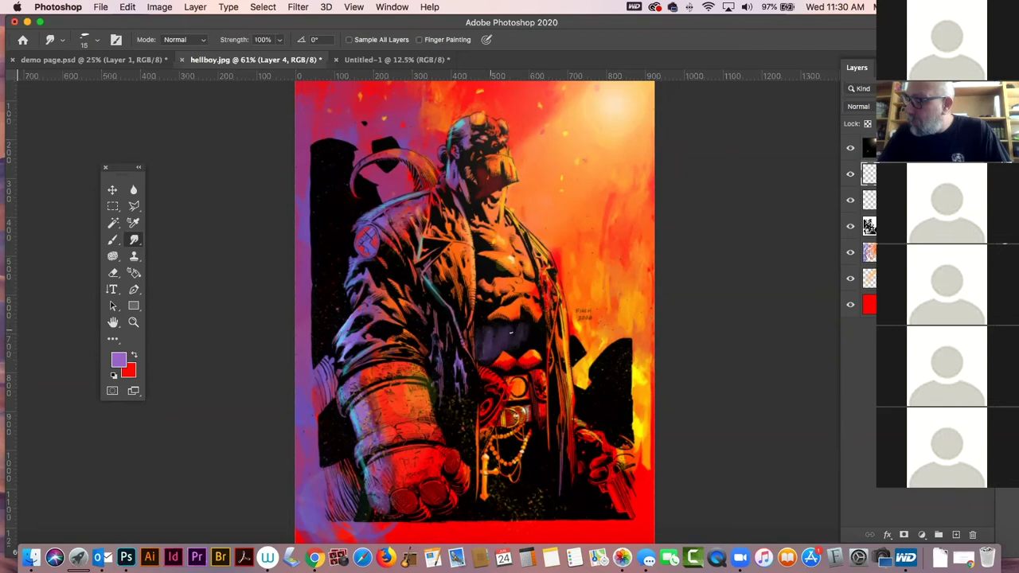
key("bracketright")
key("bracketright")
key("bracketright")
key("bracketright")
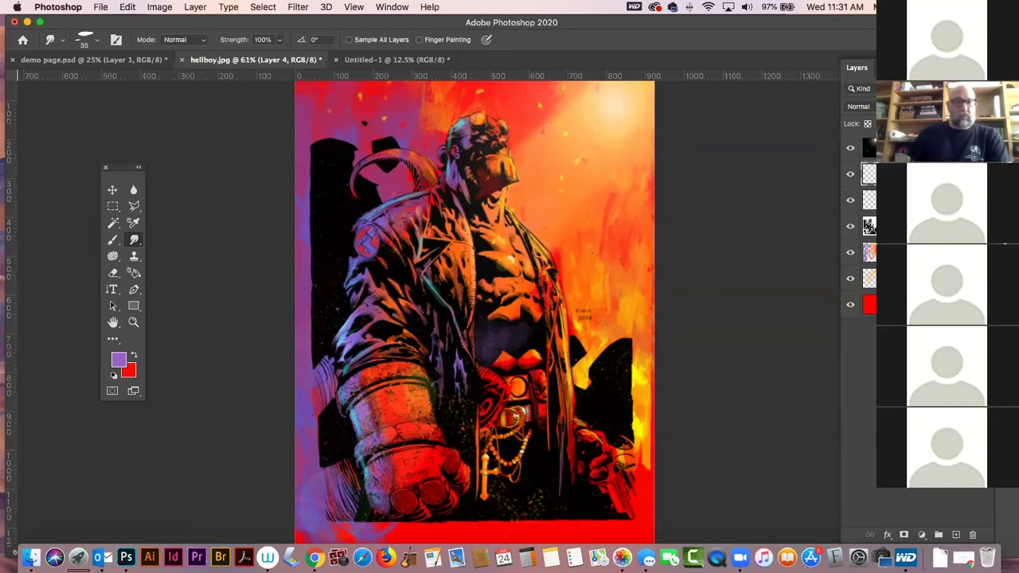
key("cmd+z")
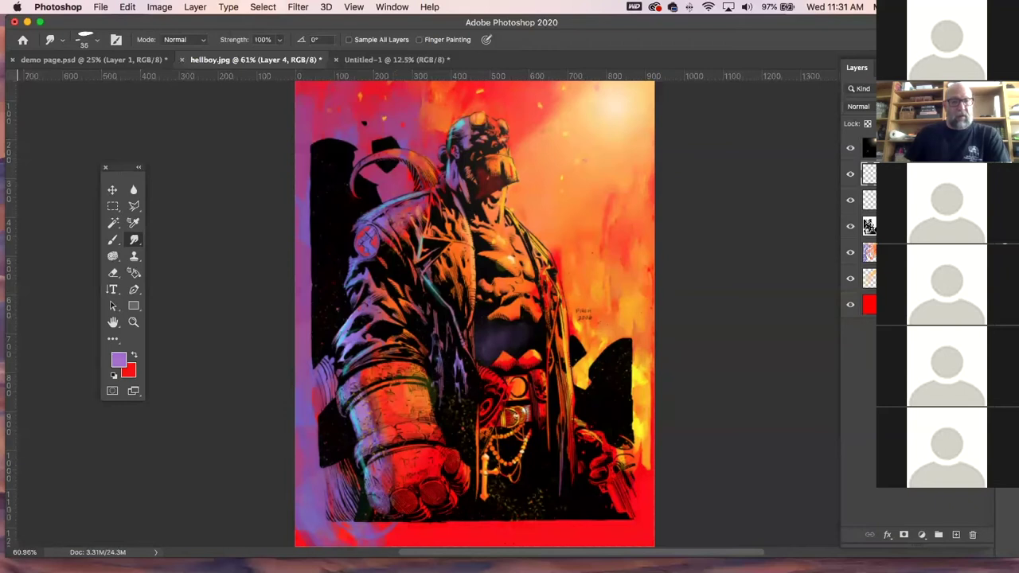
- Reveal the desktop, place unnamed.jpg beneath the root beer folder, and open the image
key("cmd+Tab")
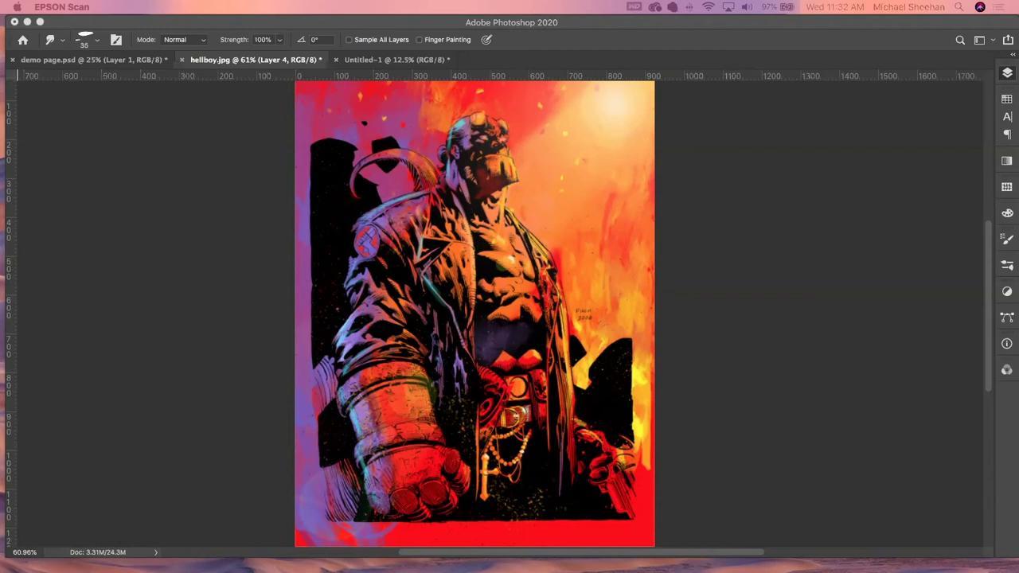
left_click(215, 22)
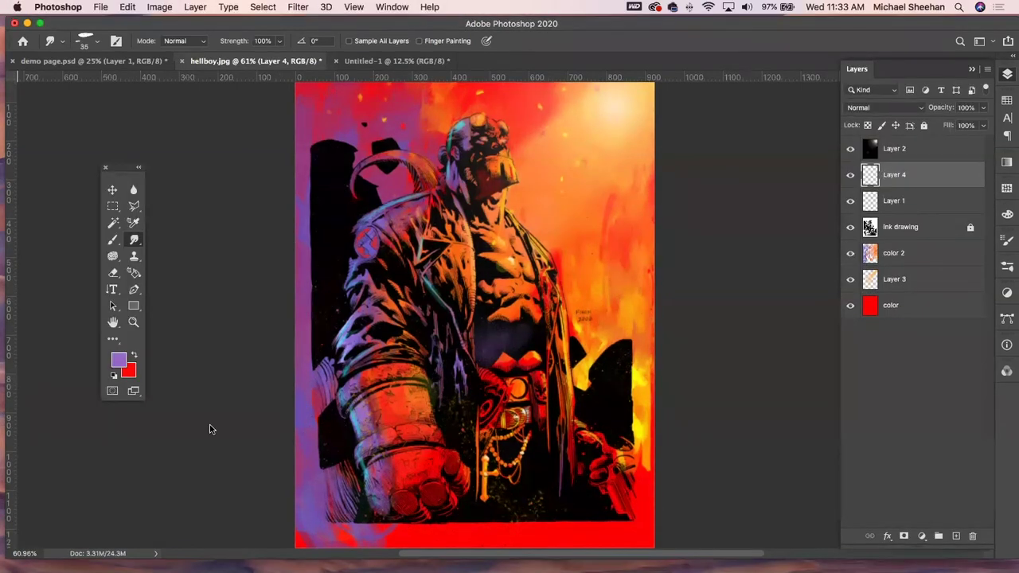
key("F11")
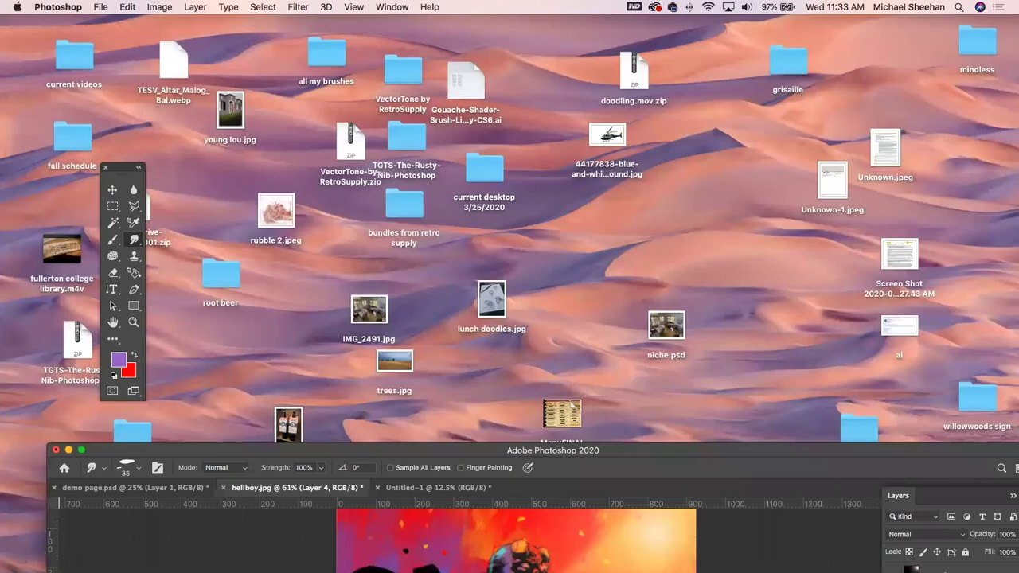
left_click_drag(78, 380, 216, 335)
left_click_drag(222, 339, 224, 339)
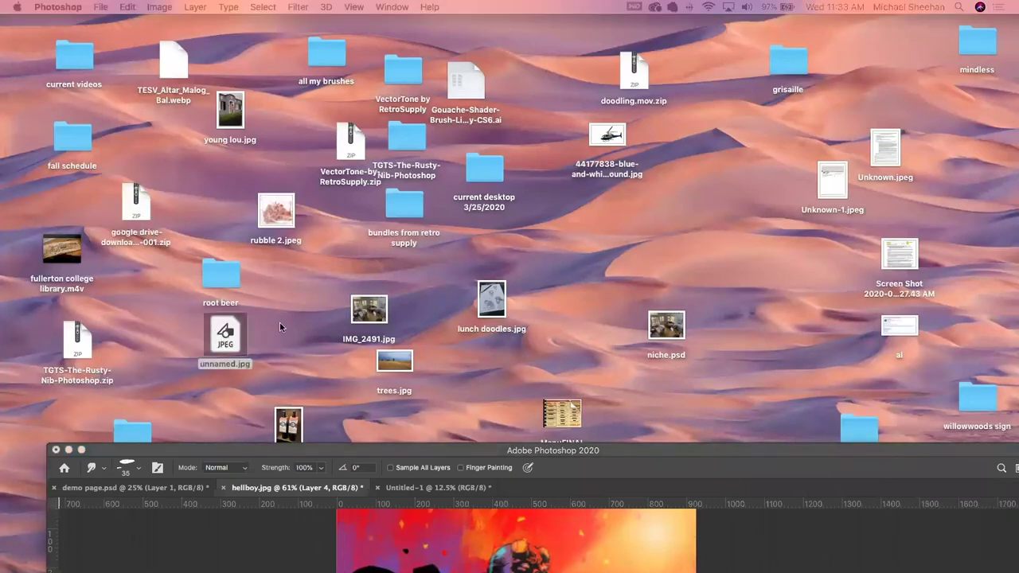
double_click(223, 340)
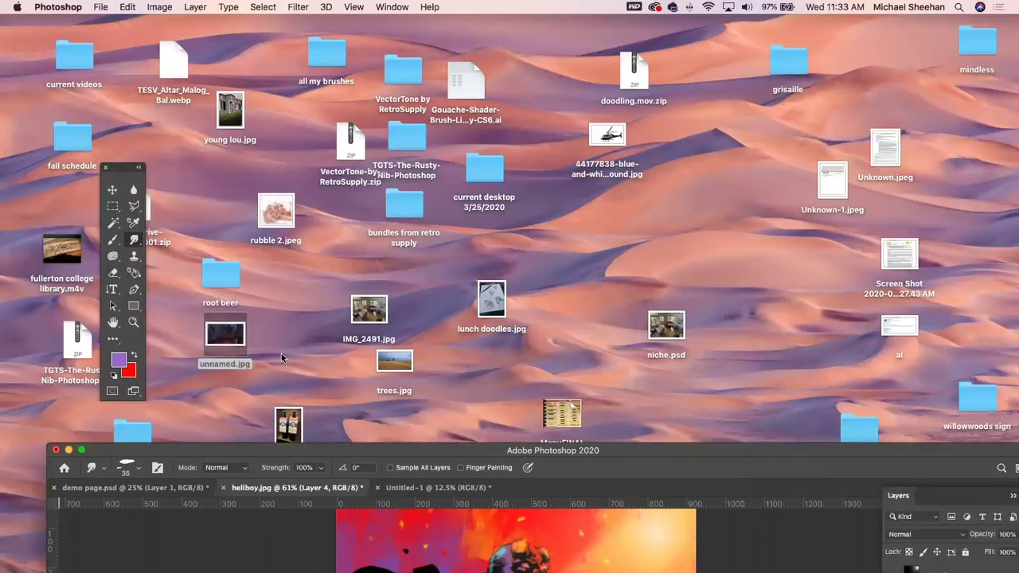
- Restore the Photoshop window and examine the red glow against the blue darkness across the unnamed.jpg painting, including the creature beside the fire
double_click(456, 450)
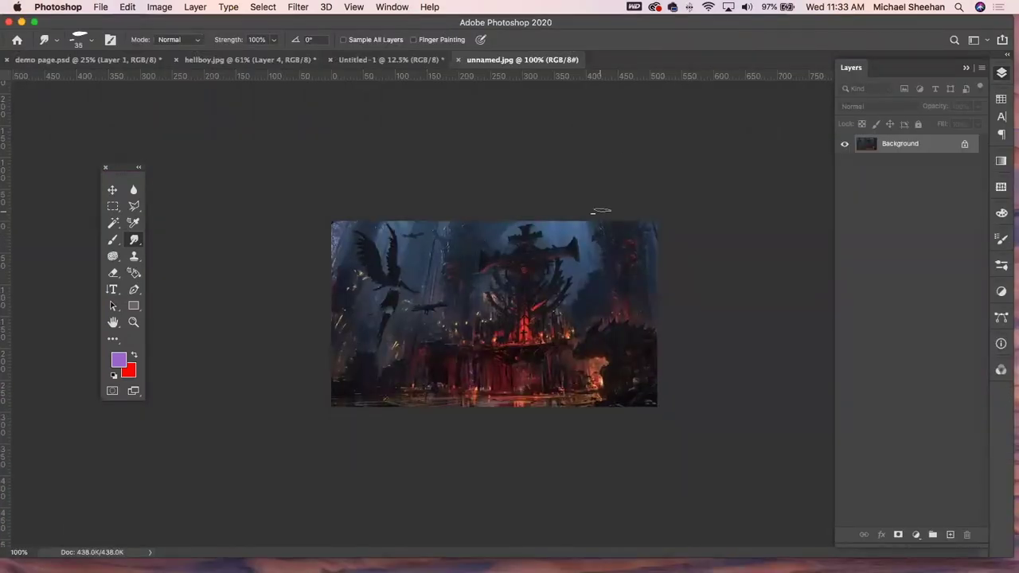
scroll(601, 211, "up", 8)
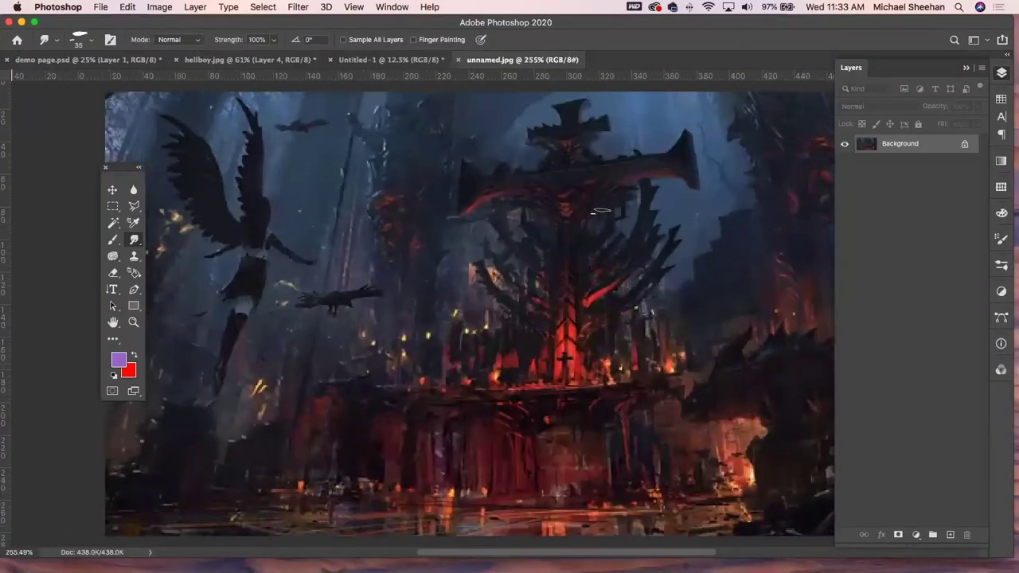
scroll(601, 211, "down", 5)
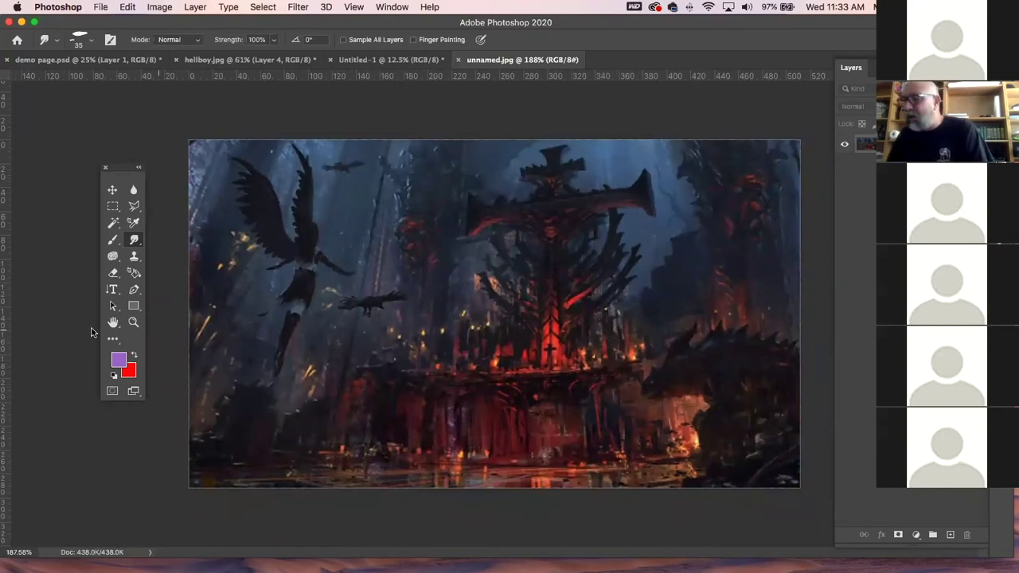
left_click(133, 323)
left_click_drag(741, 387, 380, 382)
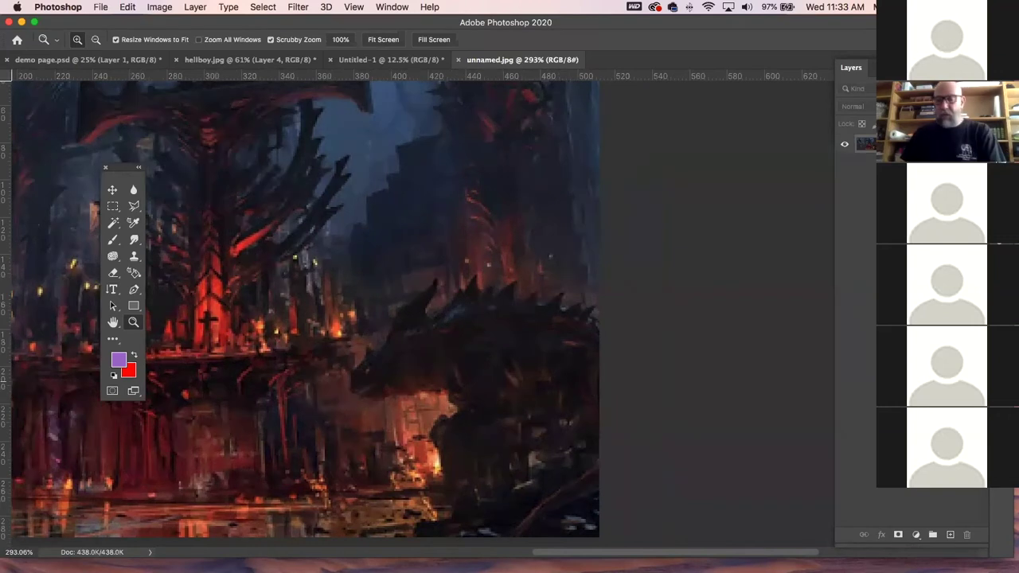
key("super+1")
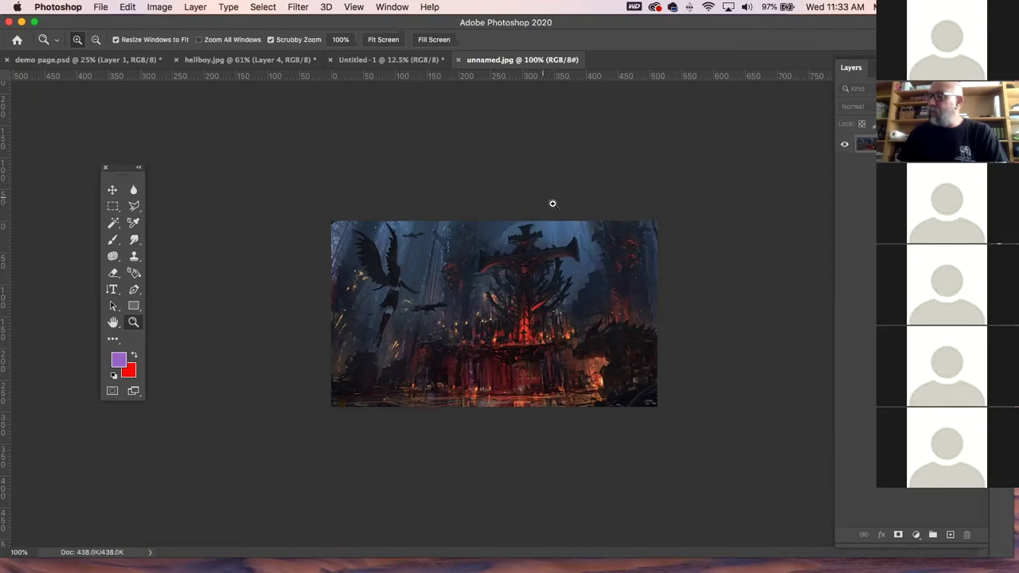
left_click_drag(580, 221, 630, 281)
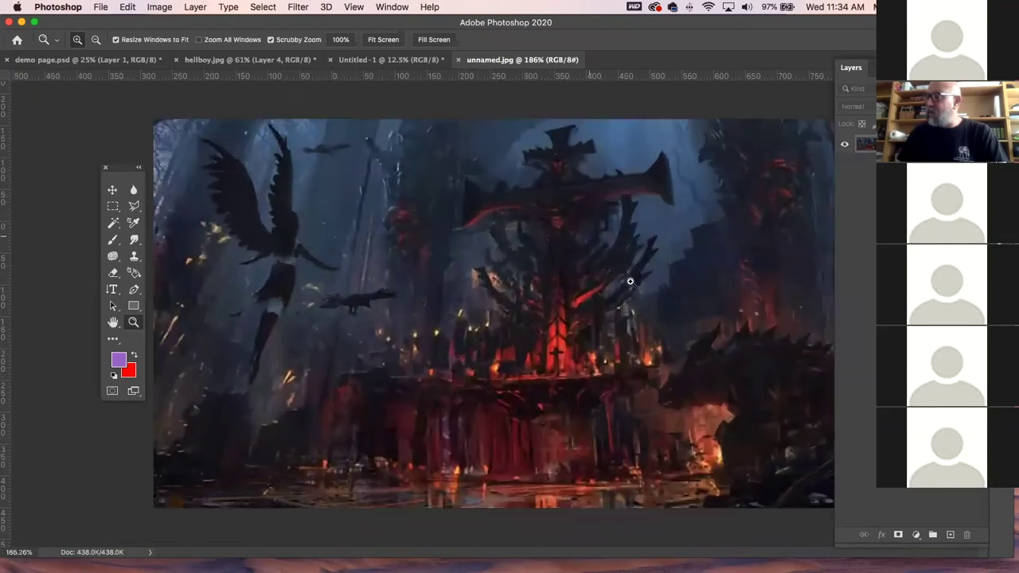
- Compare the reference painting with the Hellboy illustration, and close unnamed.jpg
left_click(362, 59)
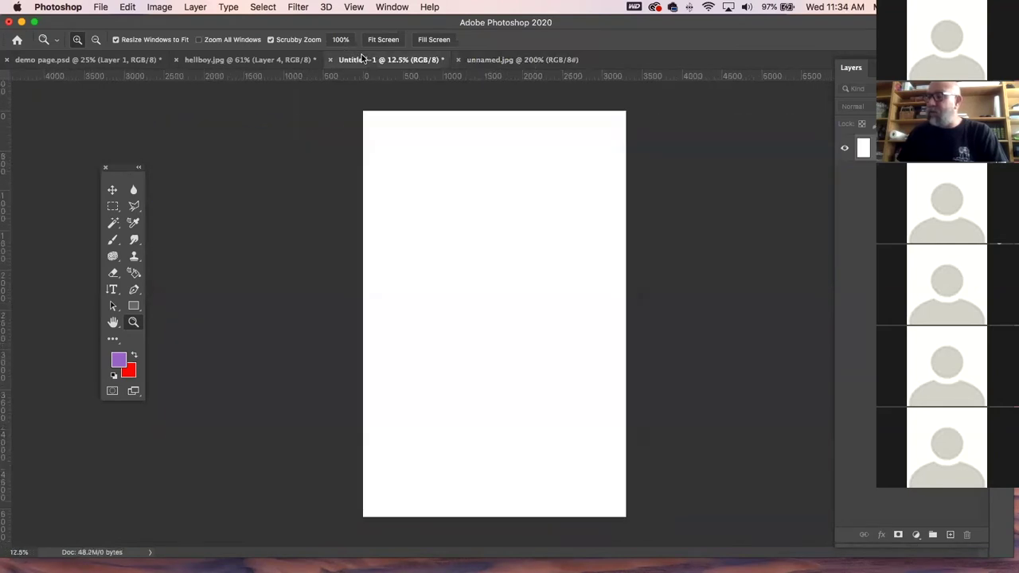
left_click(292, 60)
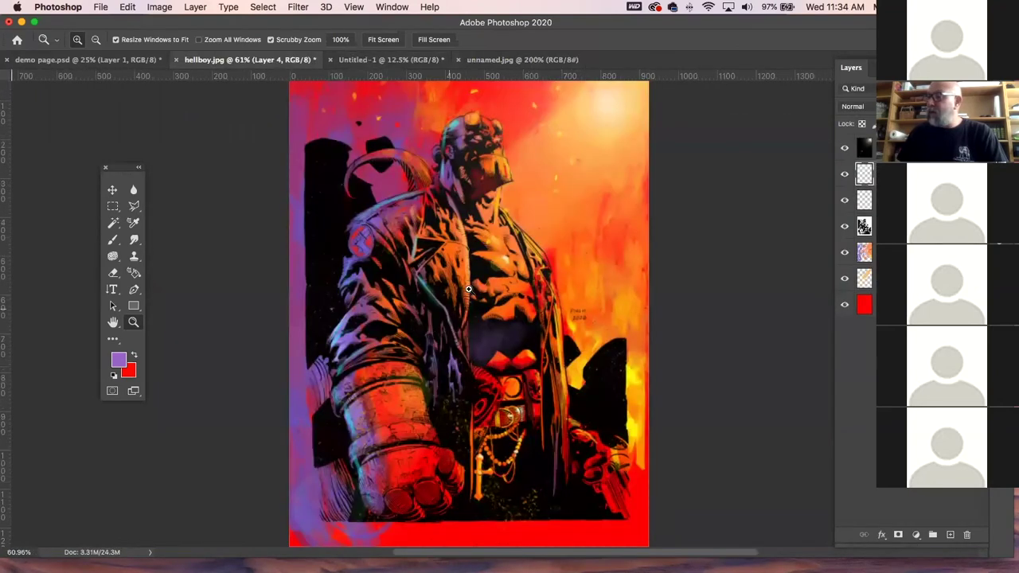
left_click(507, 61)
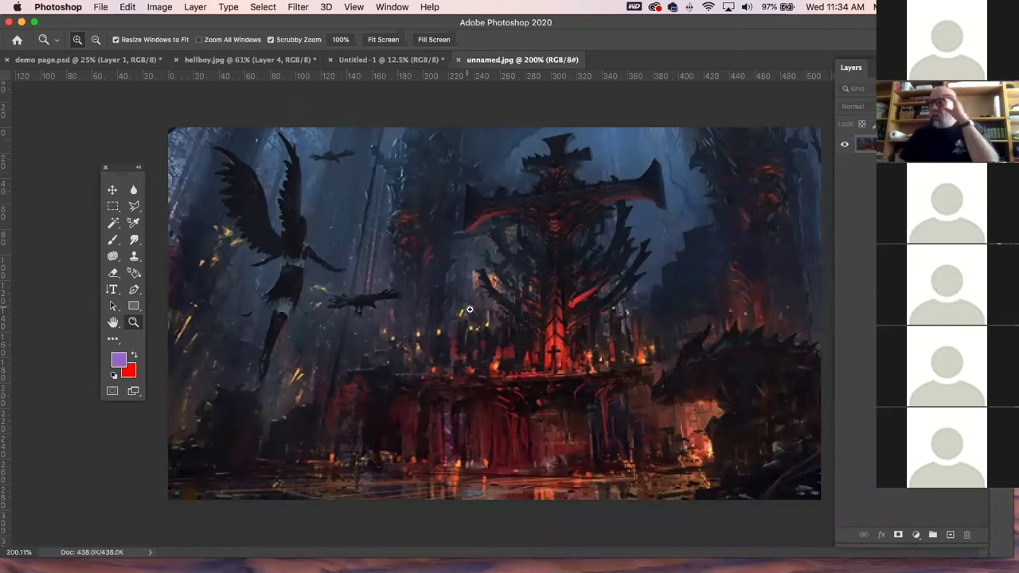
left_click(458, 60)
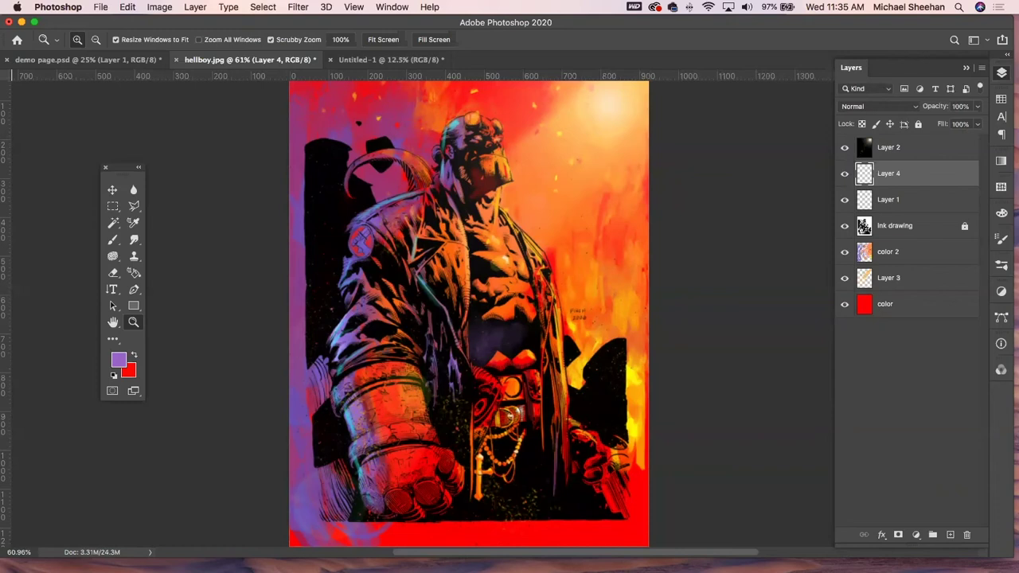
- Switch to the feng zhu image search in Chrome and preview the related KoiKoiKoi battle scene with burning temple
key("Tab")
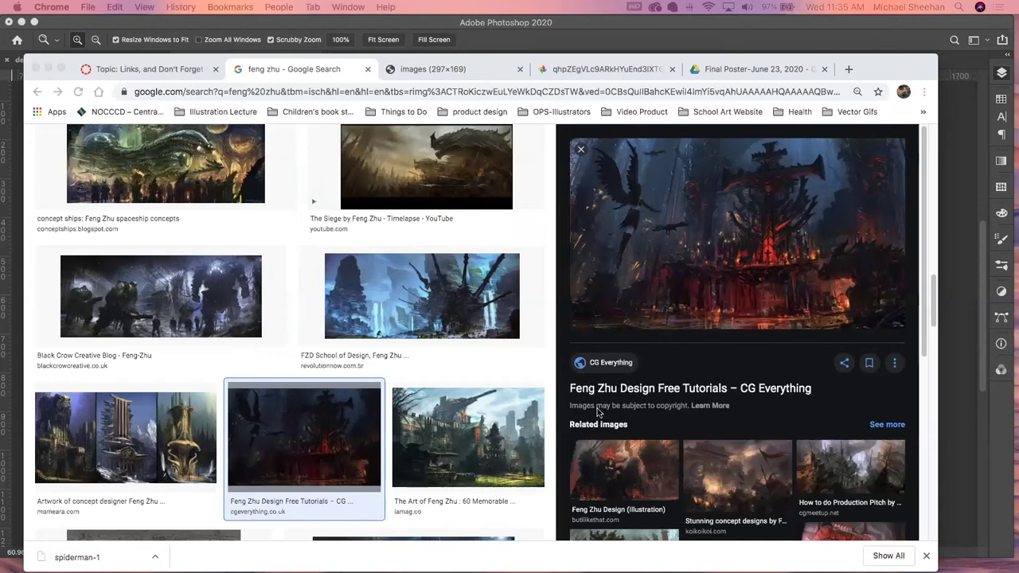
scroll(716, 359, "down", 3)
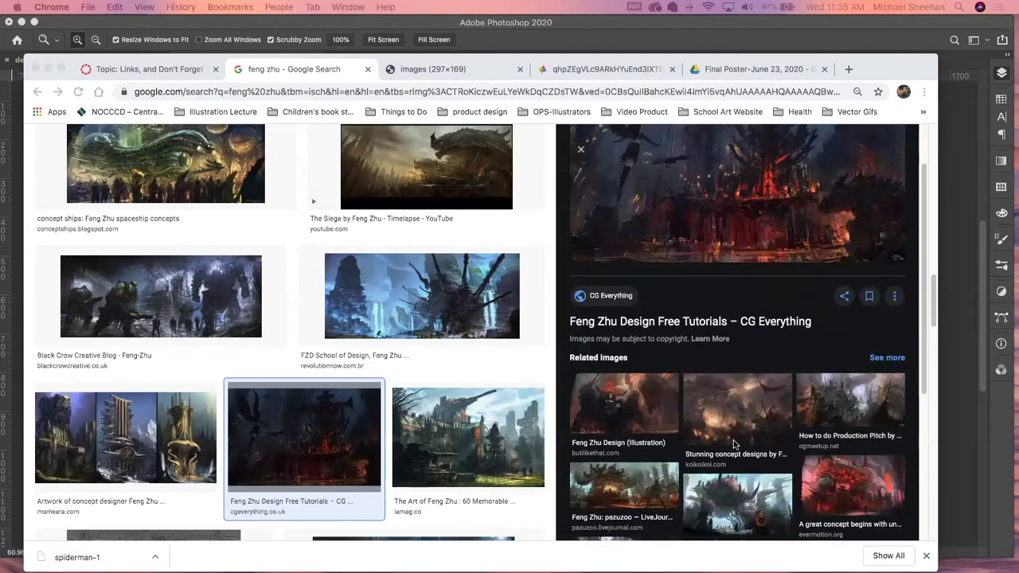
left_click(745, 416)
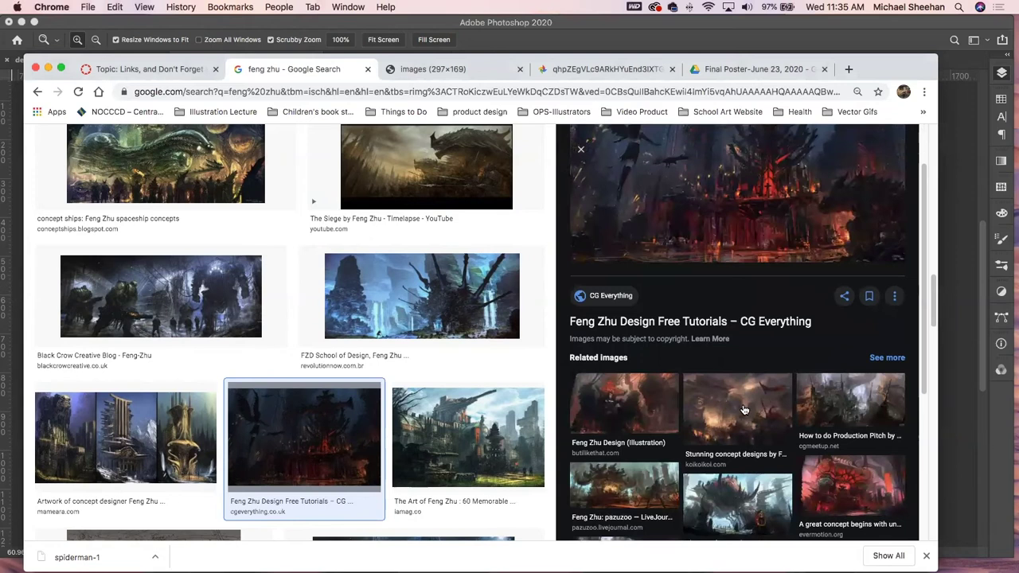
left_click(744, 411)
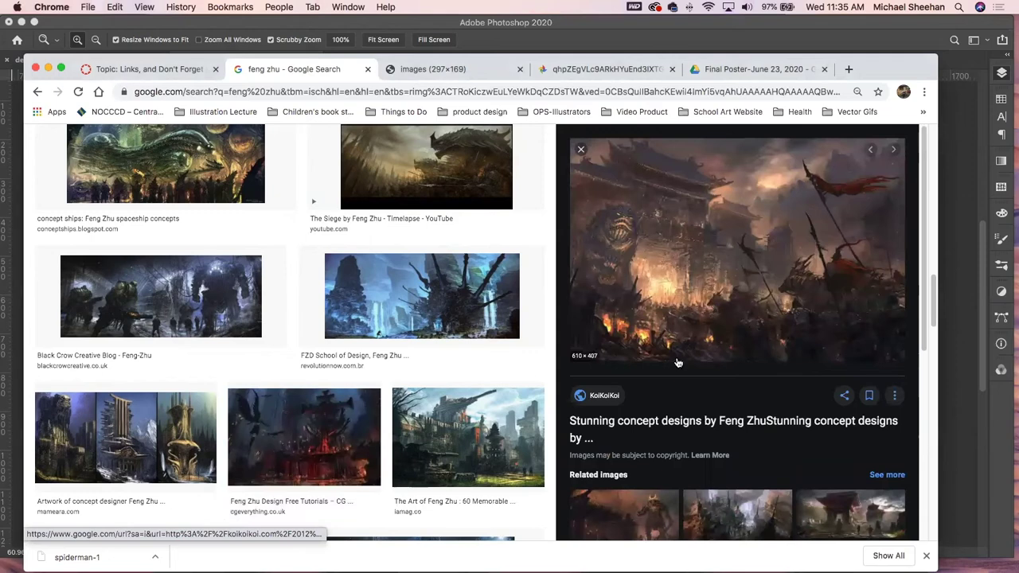
- Preview the related pazuzoo LiveJournal, Urban Sketchers and Pinterest waterfall castle paintings, and close the preview
scroll(713, 385, "down", 3)
scroll(713, 386, "down", 2)
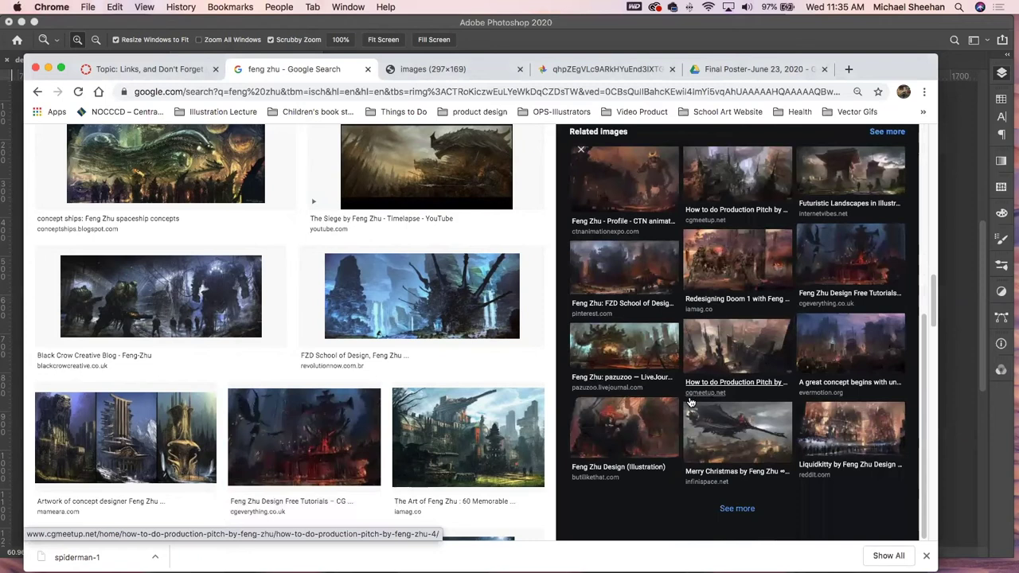
left_click(645, 355)
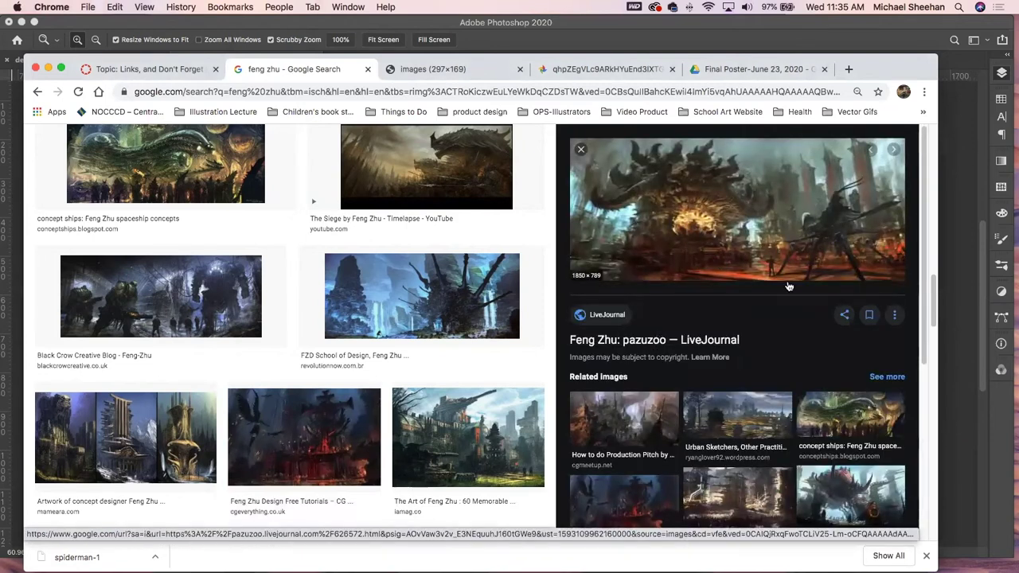
left_click(752, 426)
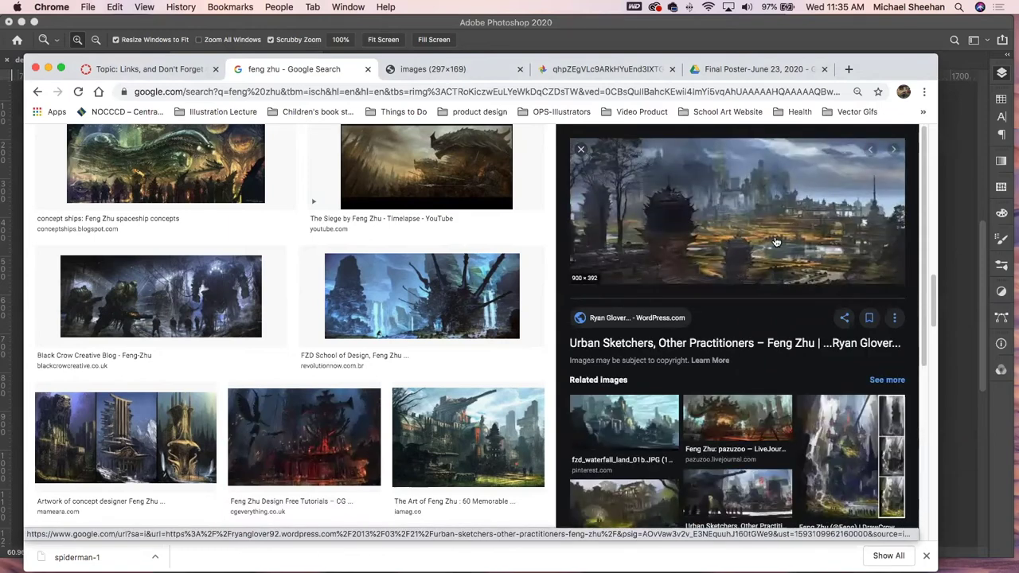
left_click(834, 436)
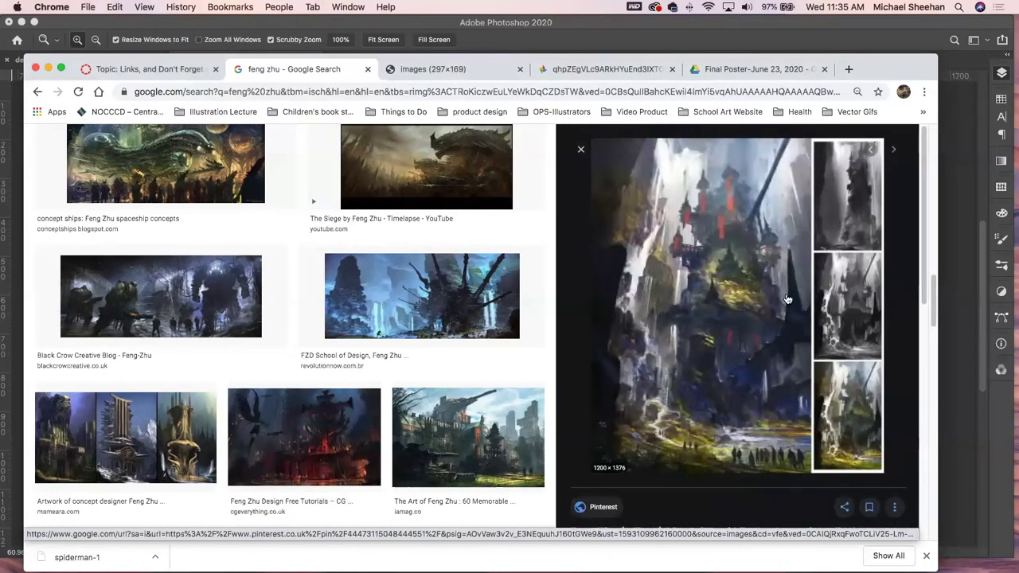
scroll(760, 372, "down", 10)
left_click(741, 387)
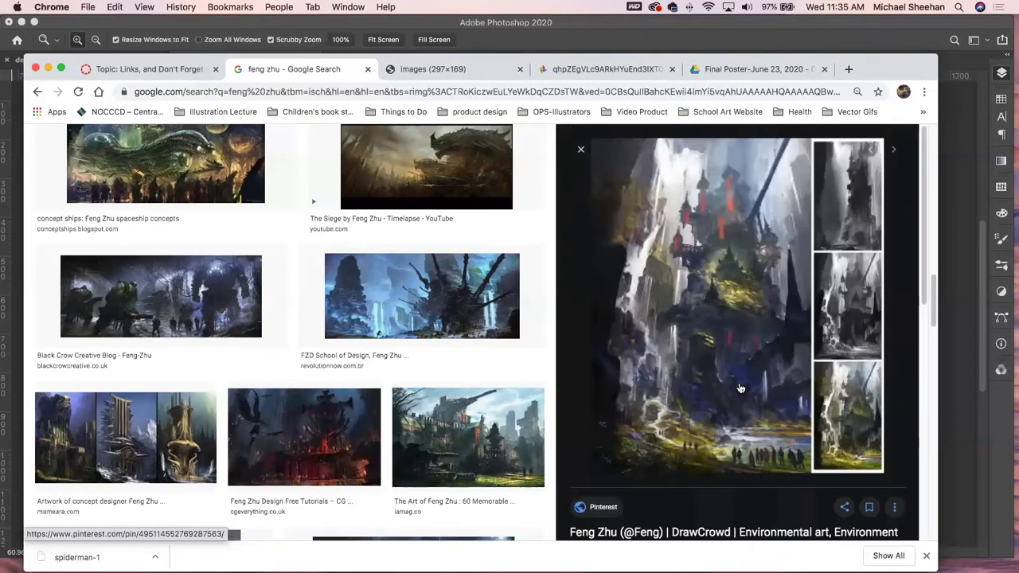
left_click(581, 149)
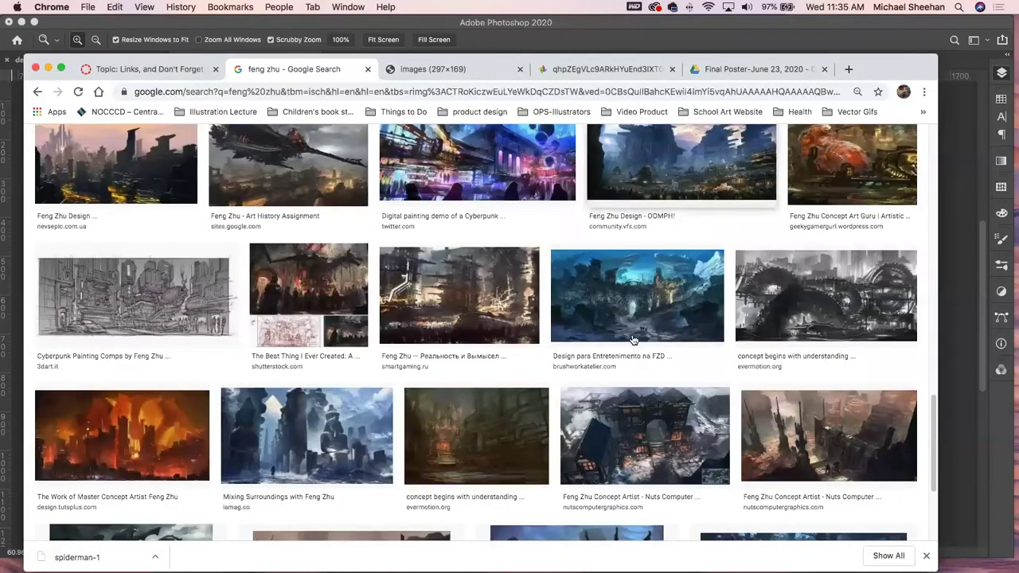
- Preview the fiery city image "The Work of Master Concept Artist Feng Zhu" and its related Artistic Gamer crowd scene
scroll(610, 384, "down", 3)
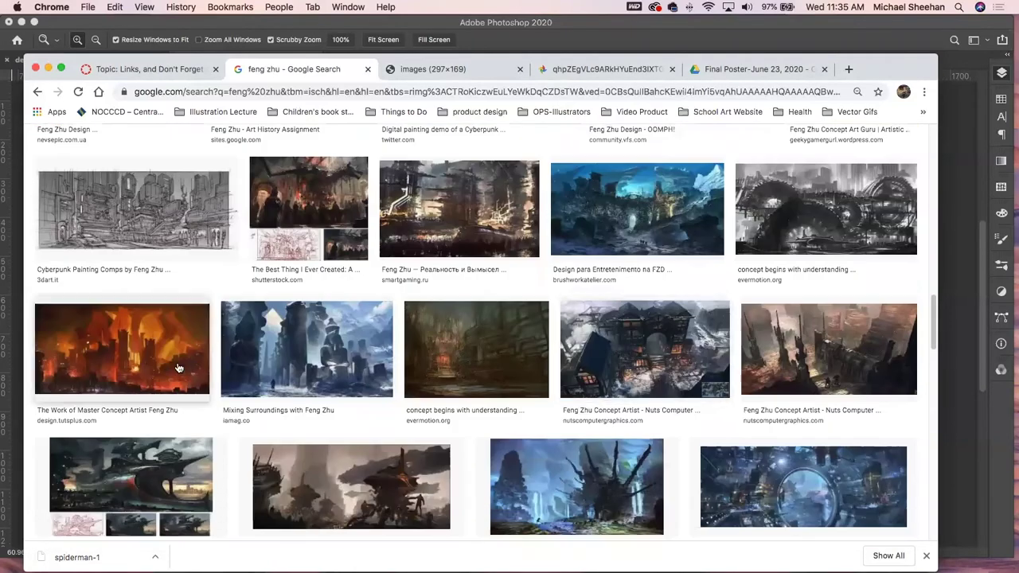
left_click(144, 347)
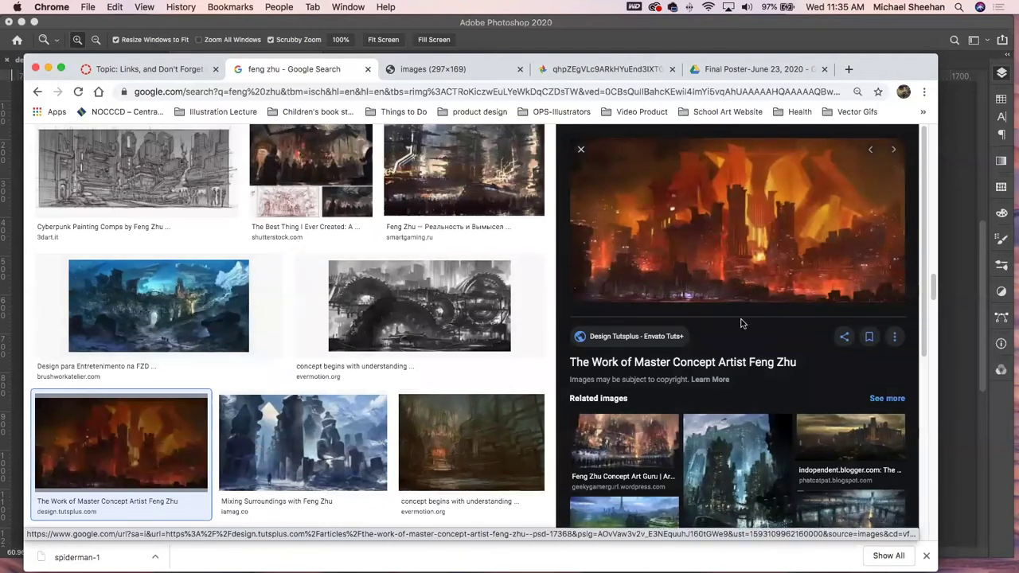
scroll(740, 322, "down", 3)
scroll(740, 322, "down", 4)
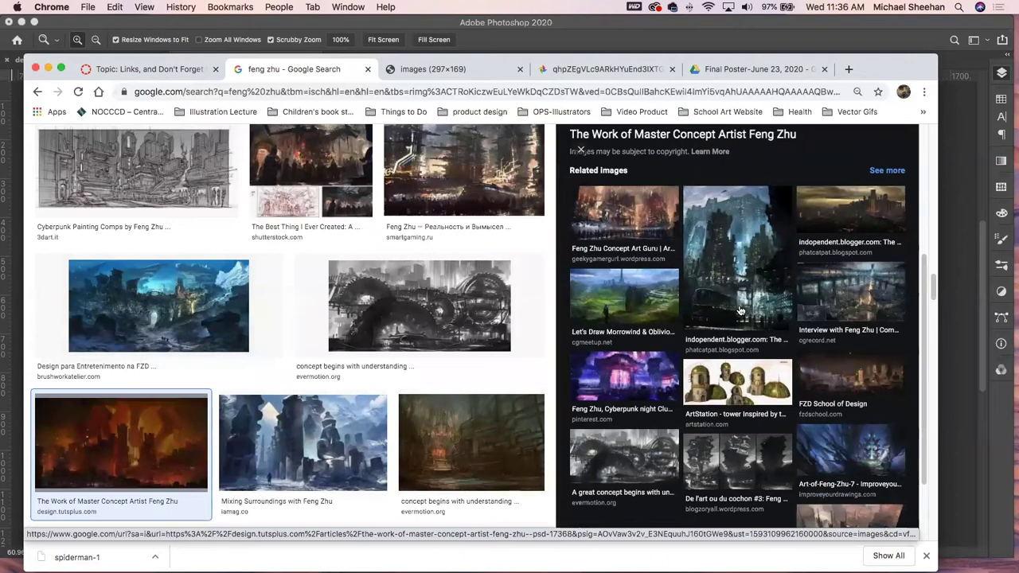
scroll(740, 310, "down", 2)
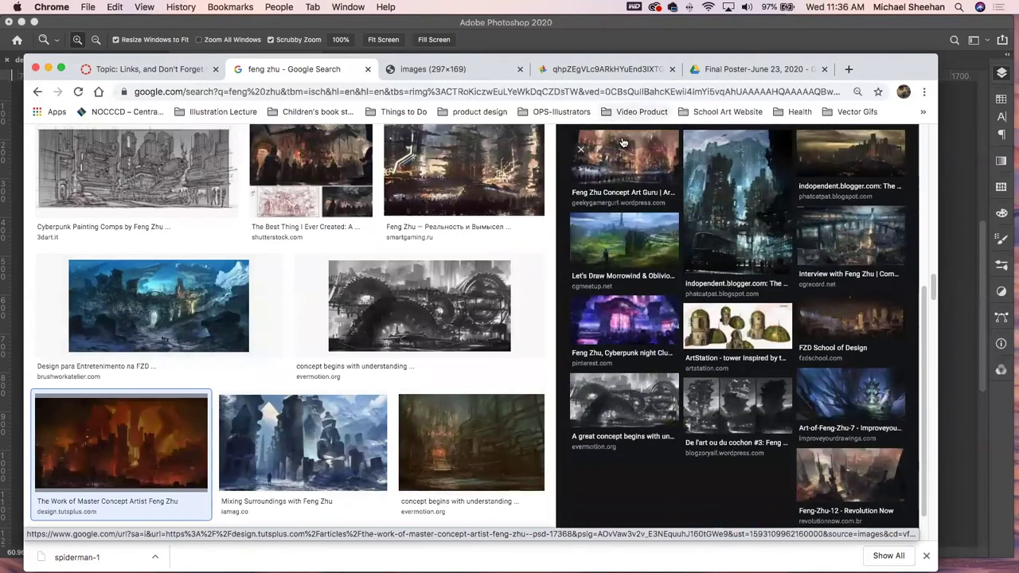
left_click(631, 153)
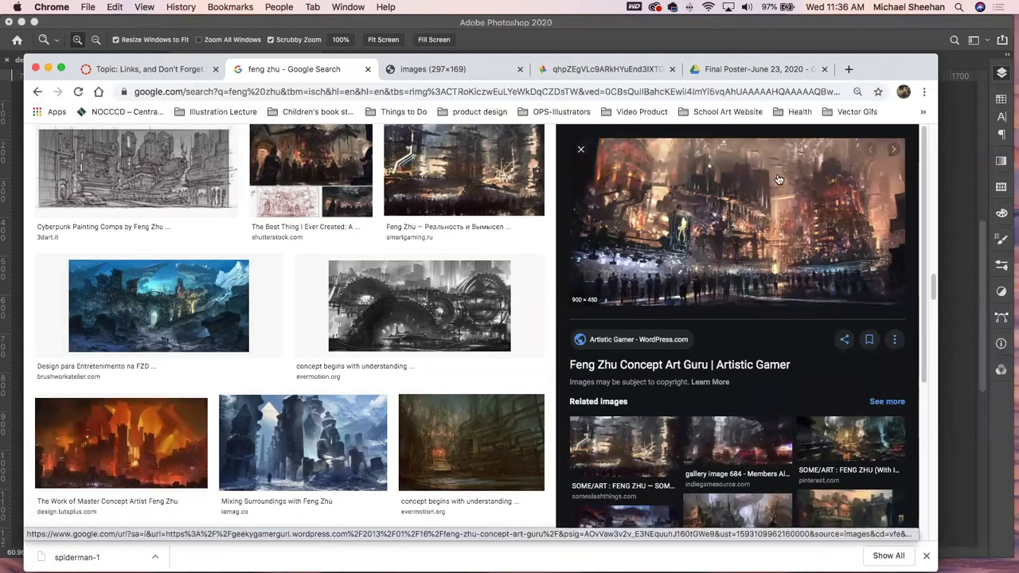
- Preview the related SOME/THINGS blue landscape and IndieGameSource gallery image 684, and minimize the browser window
scroll(748, 378, "down", 5)
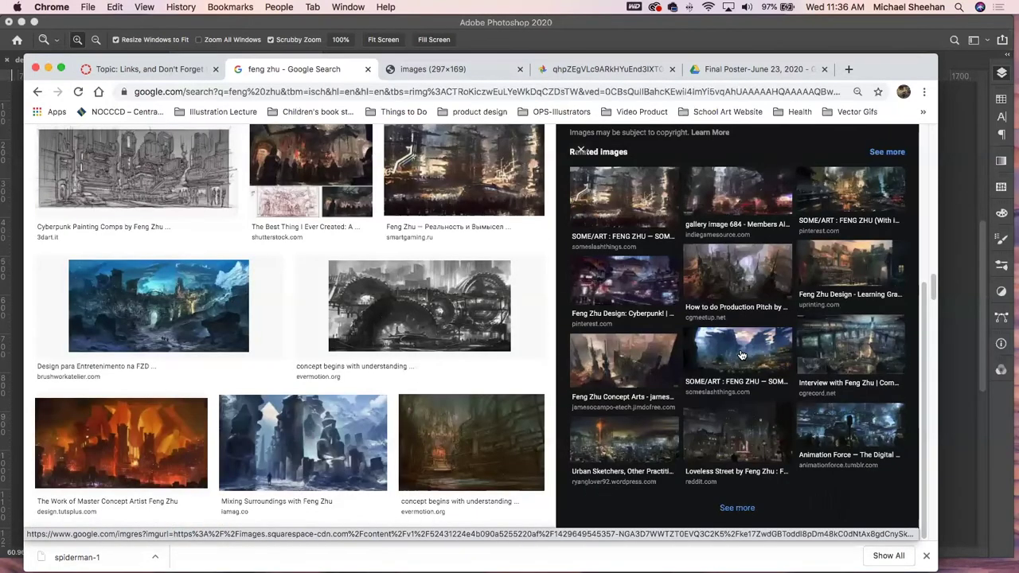
left_click(740, 354)
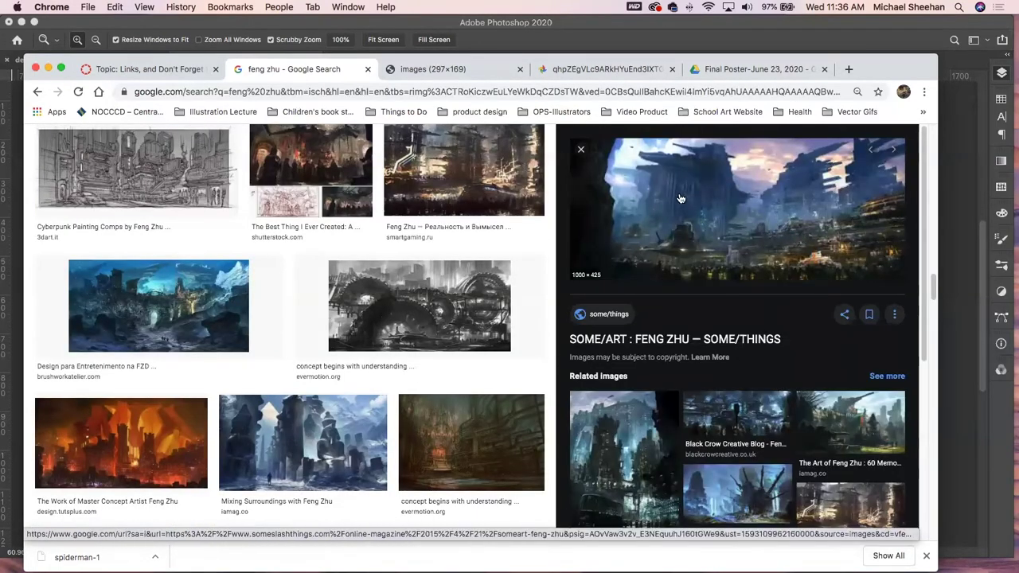
scroll(766, 429, "down", 5)
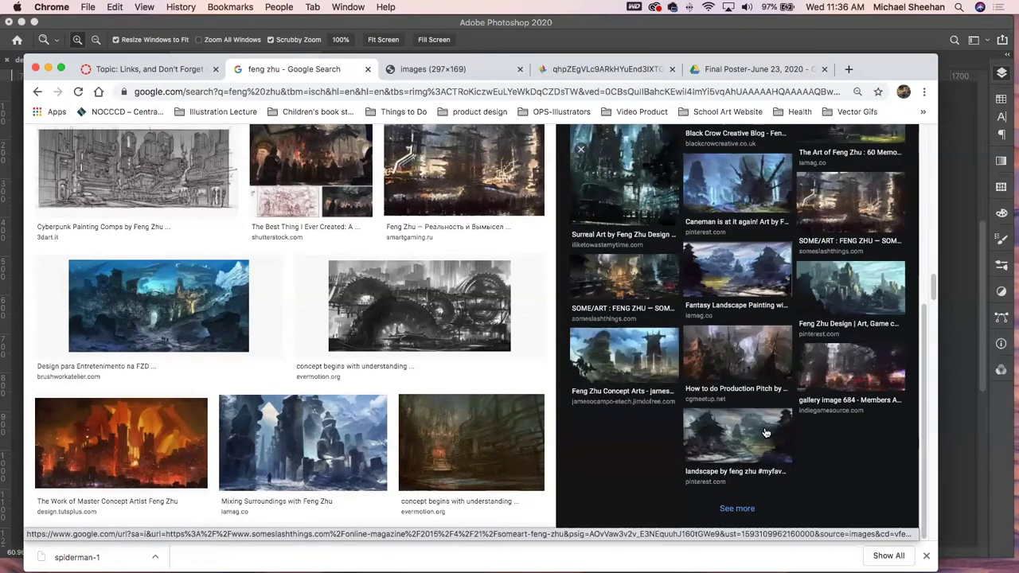
left_click(845, 381)
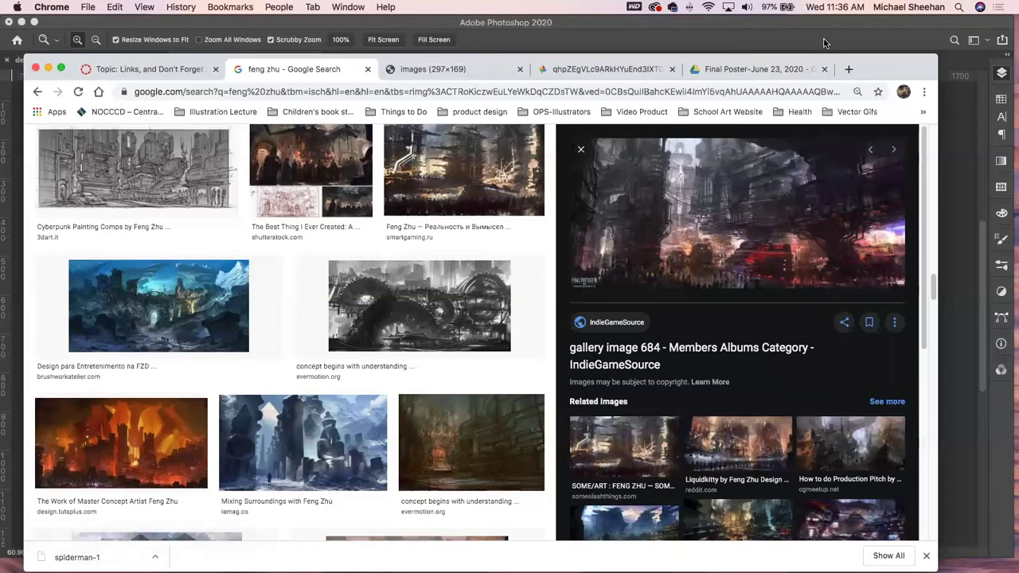
key("super+m")
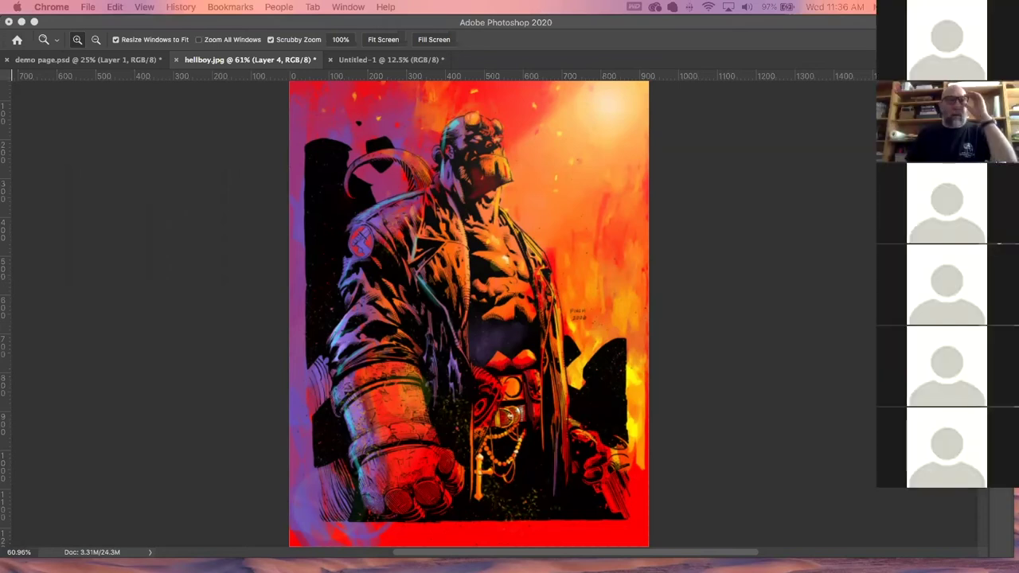
- Switch to demo page.psd in Photoshop and save the document
left_click(179, 29)
left_click(125, 62)
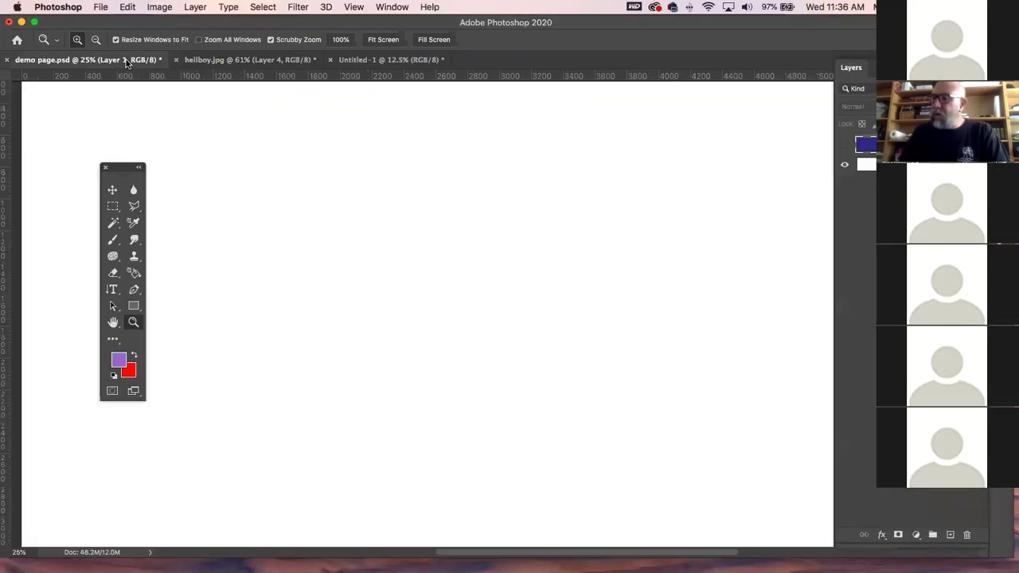
left_click_drag(197, 28, 197, 15)
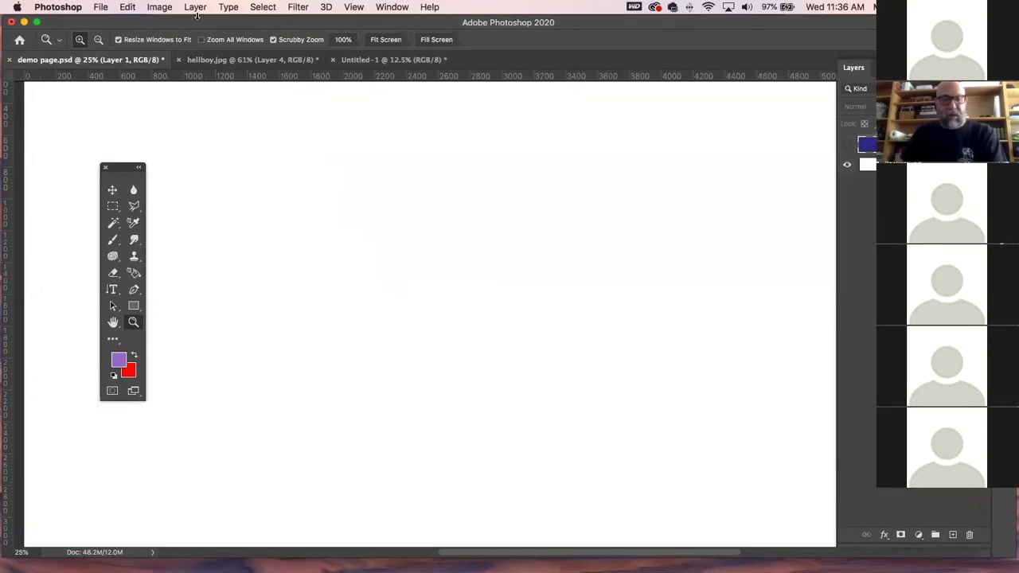
key("super+s")
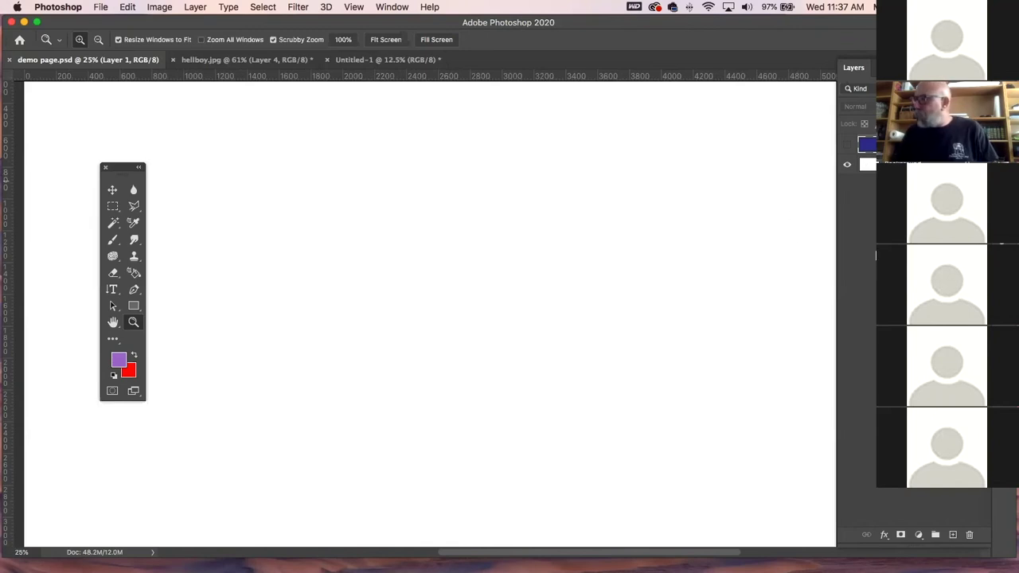
- Add a new empty layer to demo page.psd and delete the hidden blue Layer 1
left_click(952, 534)
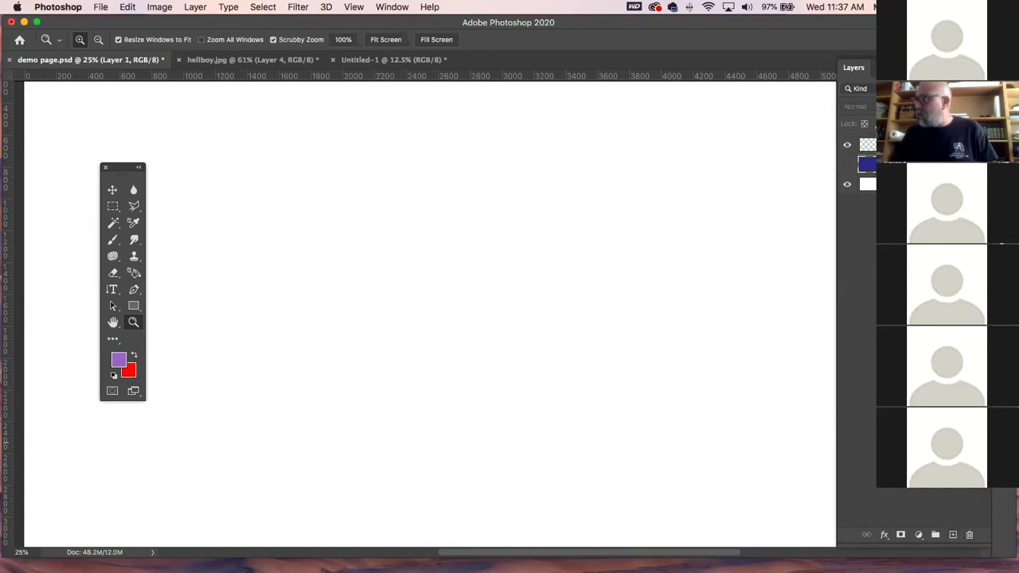
left_click(969, 534)
left_click(602, 207)
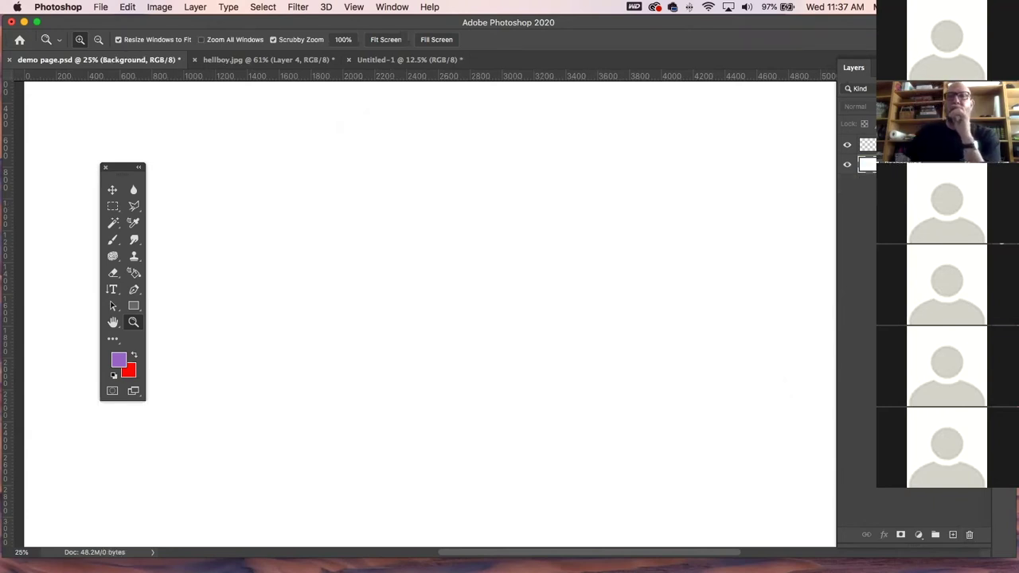
- Open the stock photos of the dark house, two bare trees and the tombstones in Photoshop and view the tombstone 2 image
key("Tab")
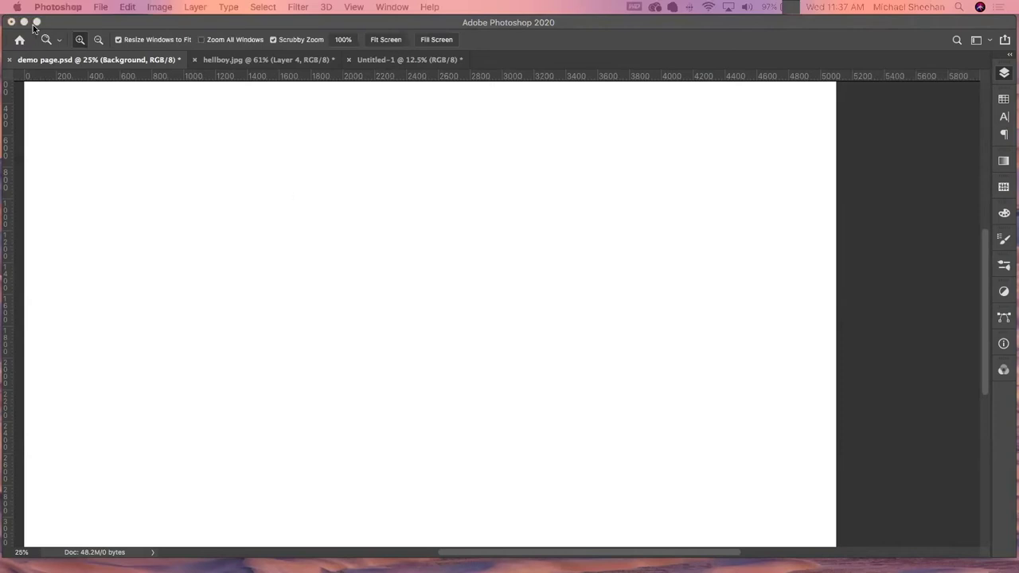
key("Tab")
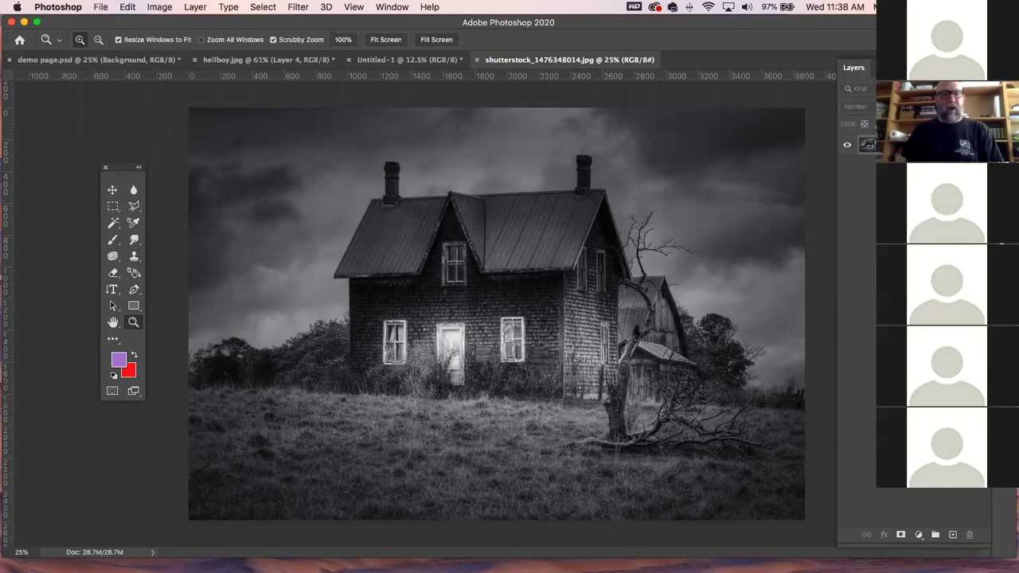
key("Tab")
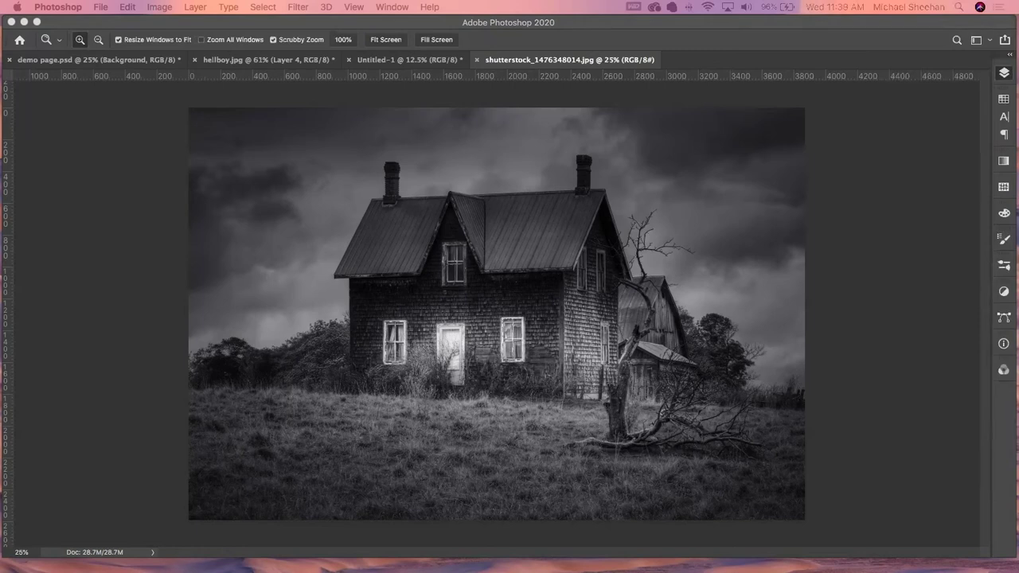
key("Tab")
key("Tab")
key("Tab")
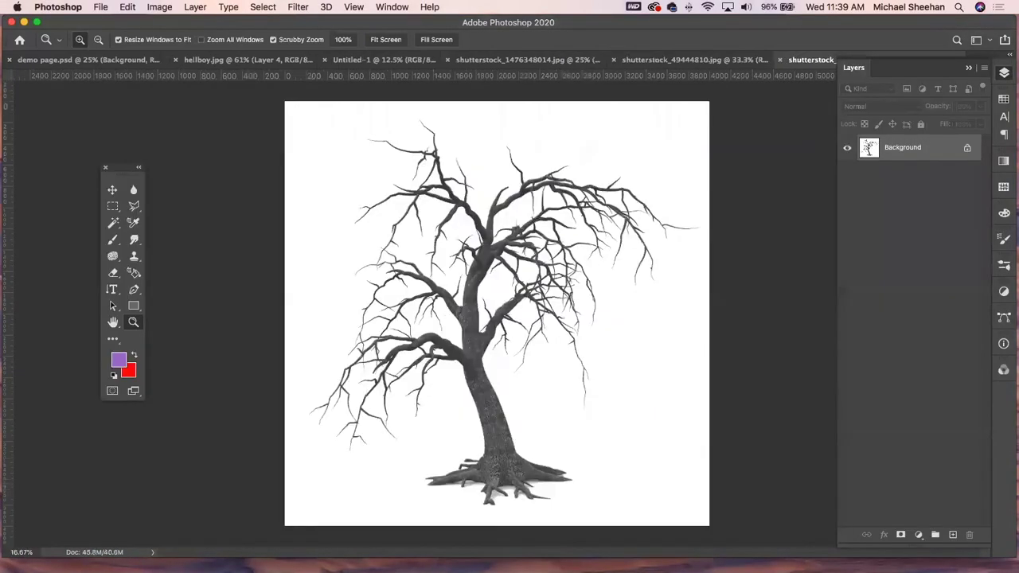
key("Tab")
key("Tab")
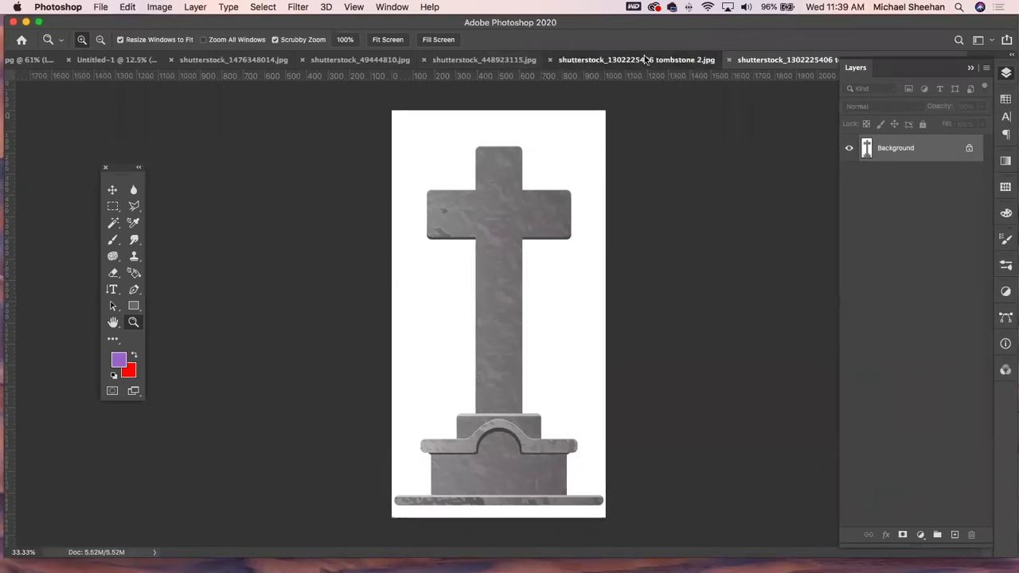
left_click(708, 61)
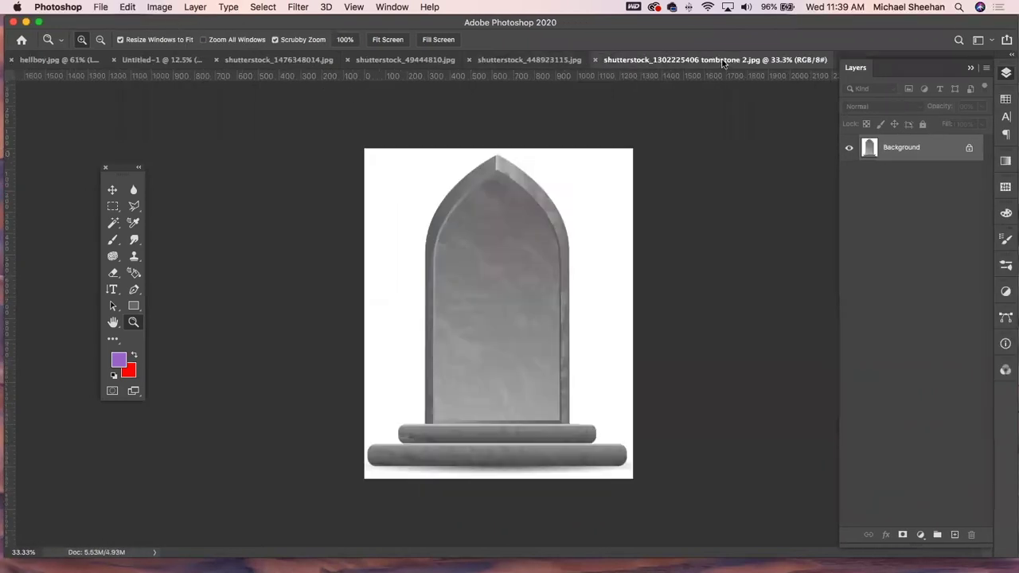
- Save the changes to hellboy.jpg on the computer and close the document
left_click(60, 60)
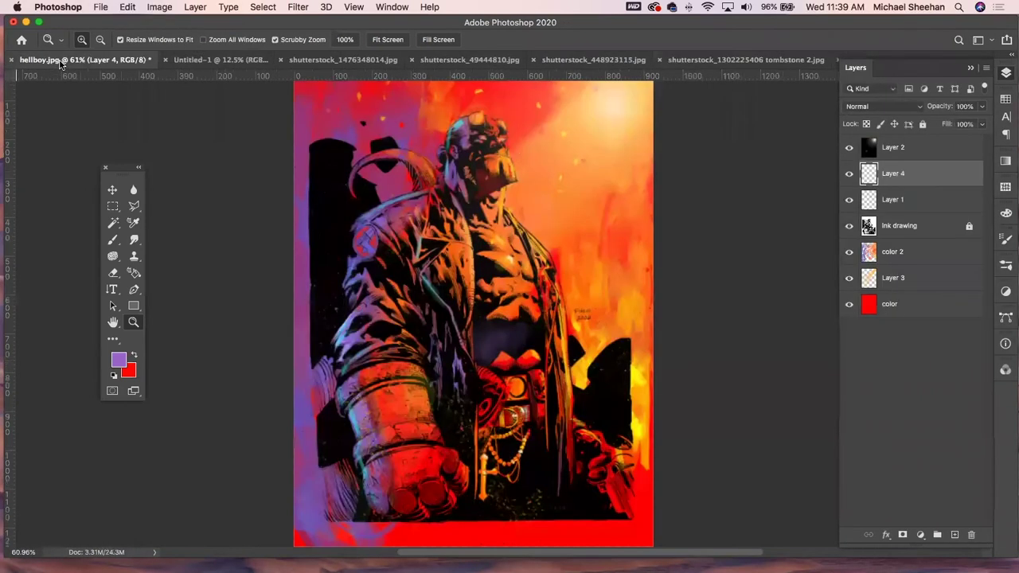
left_click(10, 63)
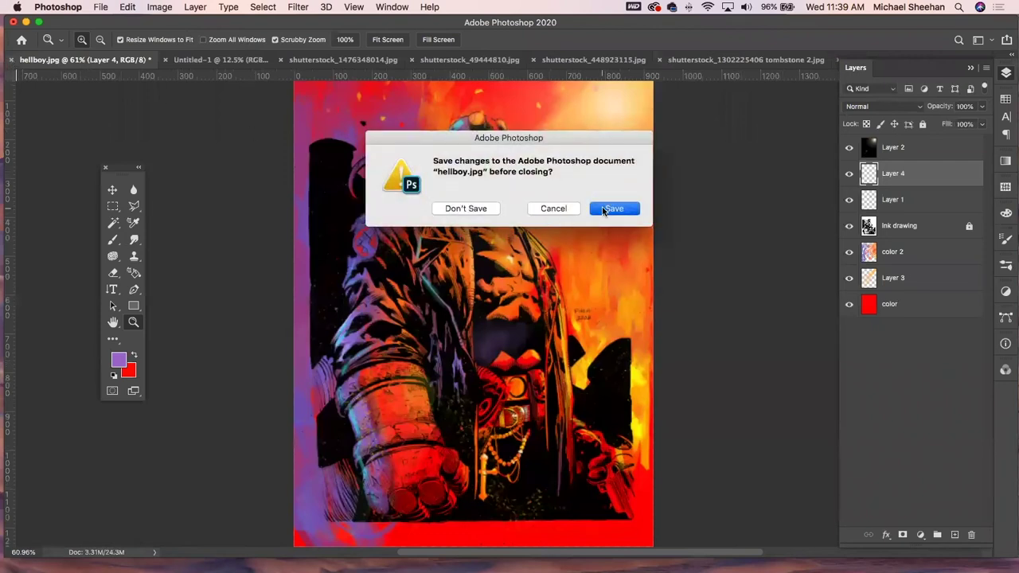
left_click(602, 212)
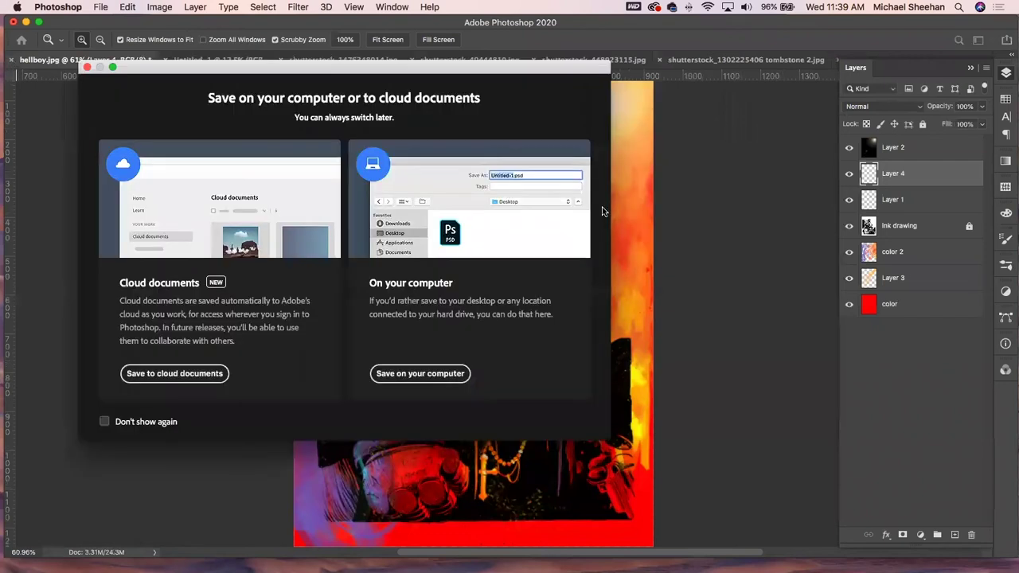
left_click(420, 374)
left_click(718, 457)
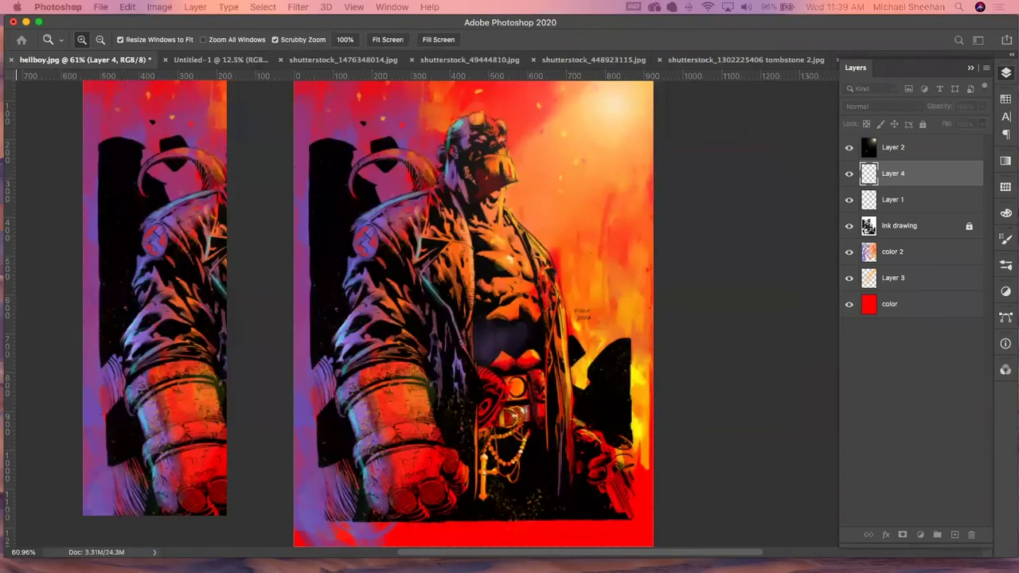
key("super+w")
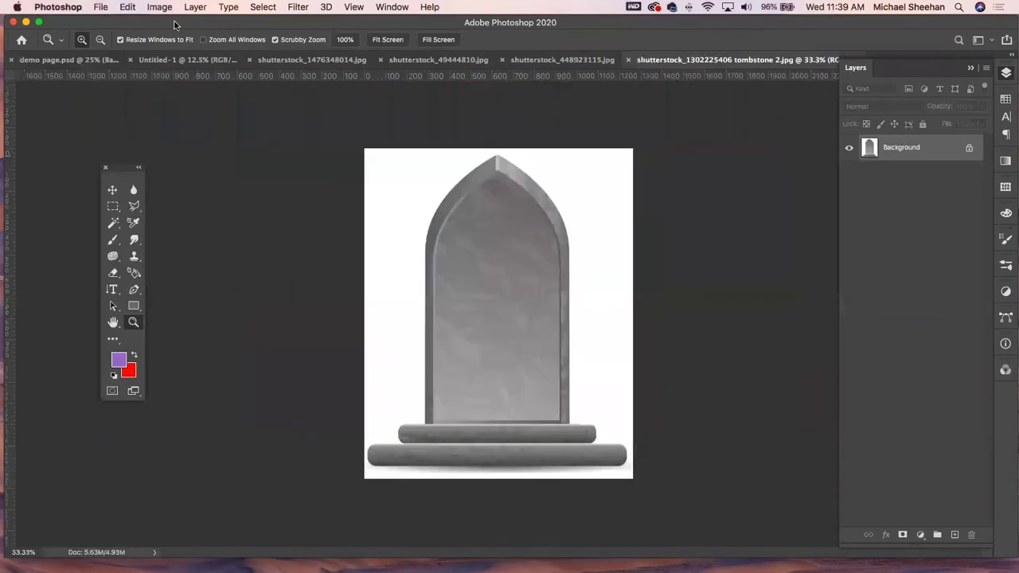
- Define the whole shutterstock_49444810.jpg tree image as a brush preset named "oak tree" and activate the Brush tool
left_click(459, 62)
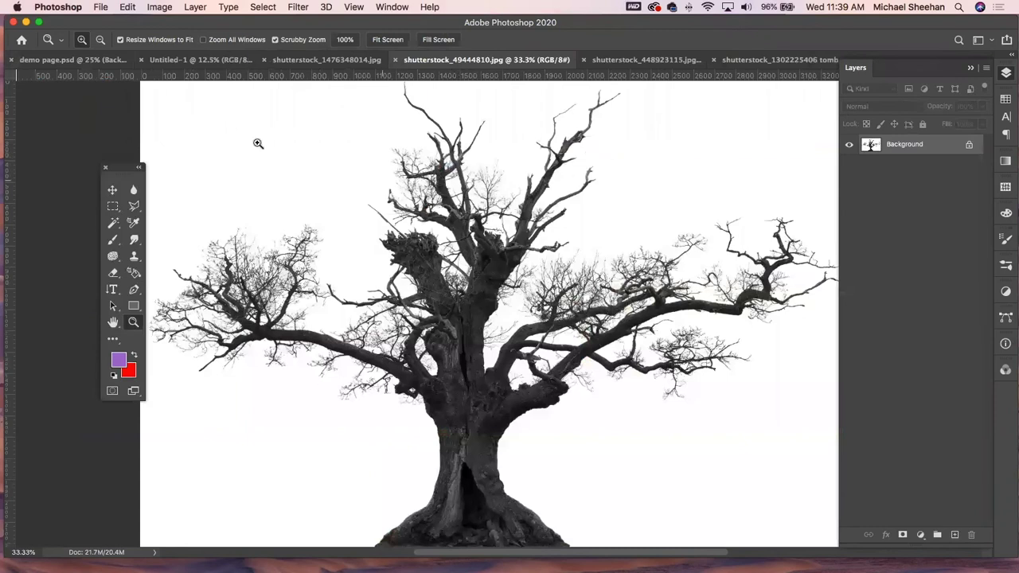
key("super+a")
left_click_drag(126, 169, 63, 159)
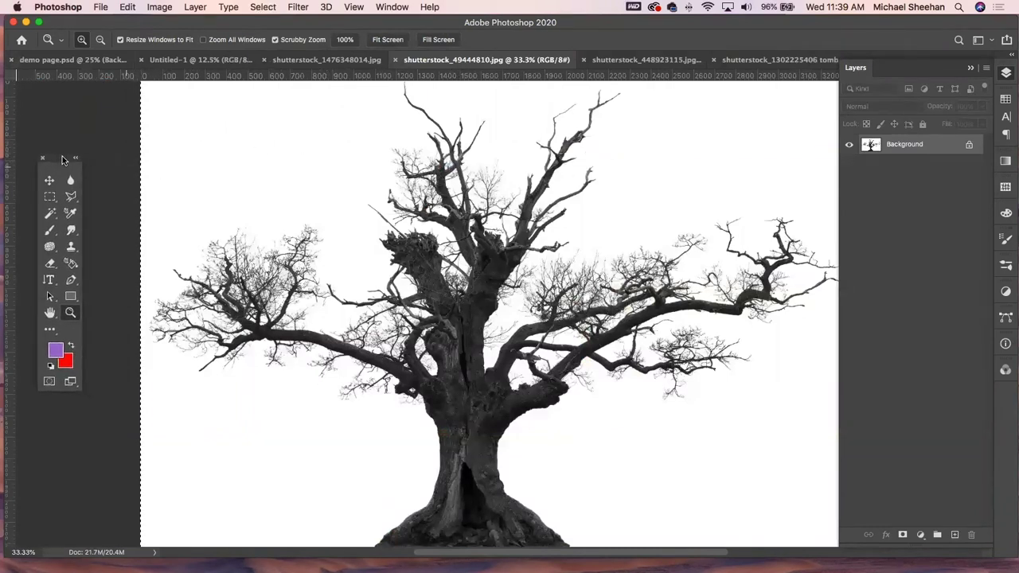
left_click(129, 8)
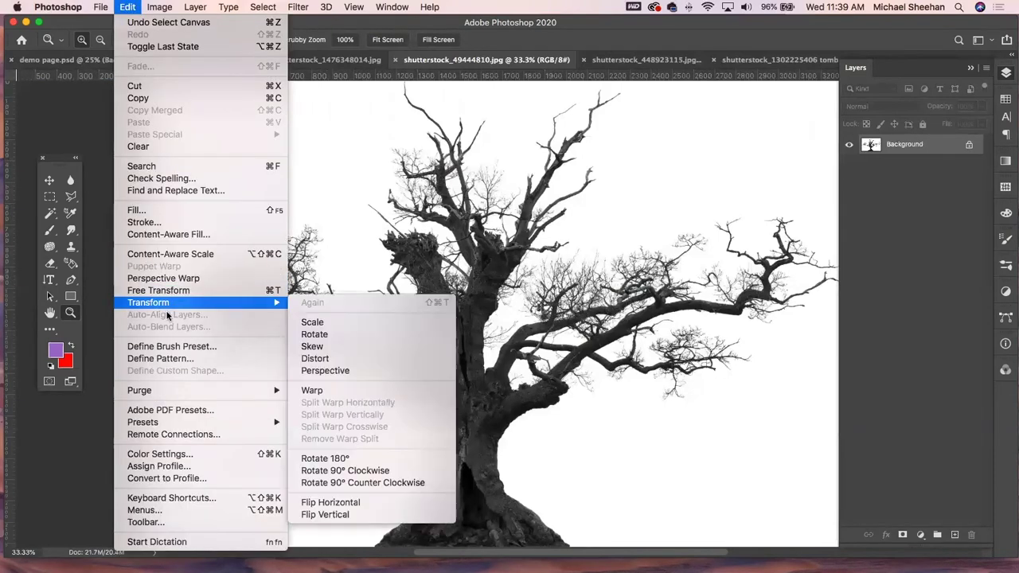
left_click(167, 348)
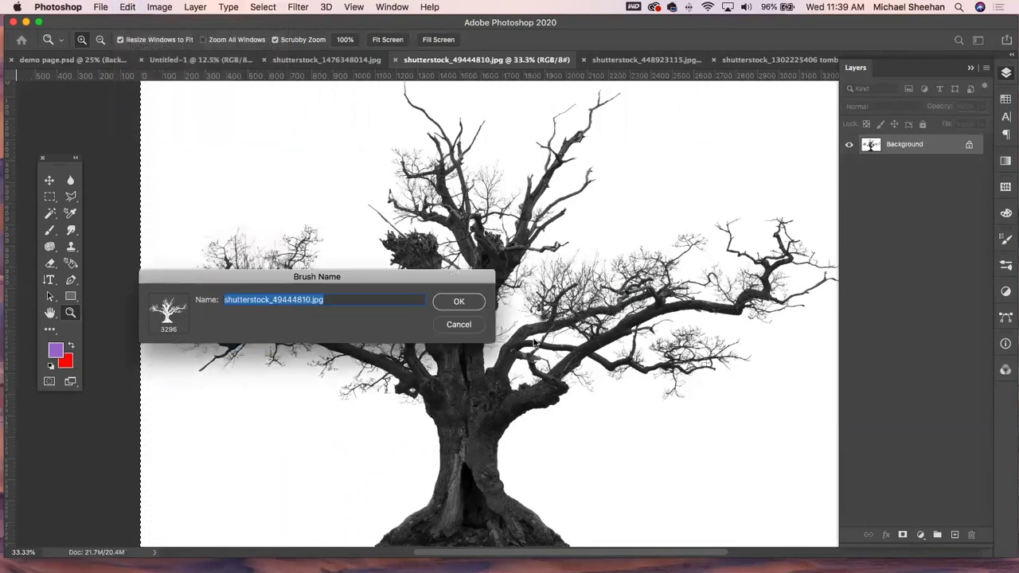
type("oak tree")
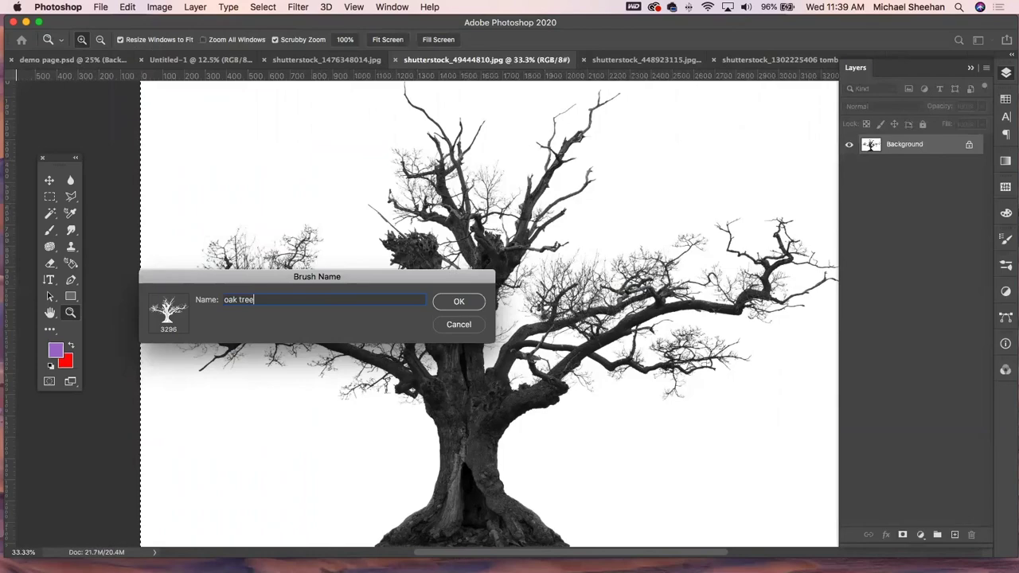
key("Return")
key("b")
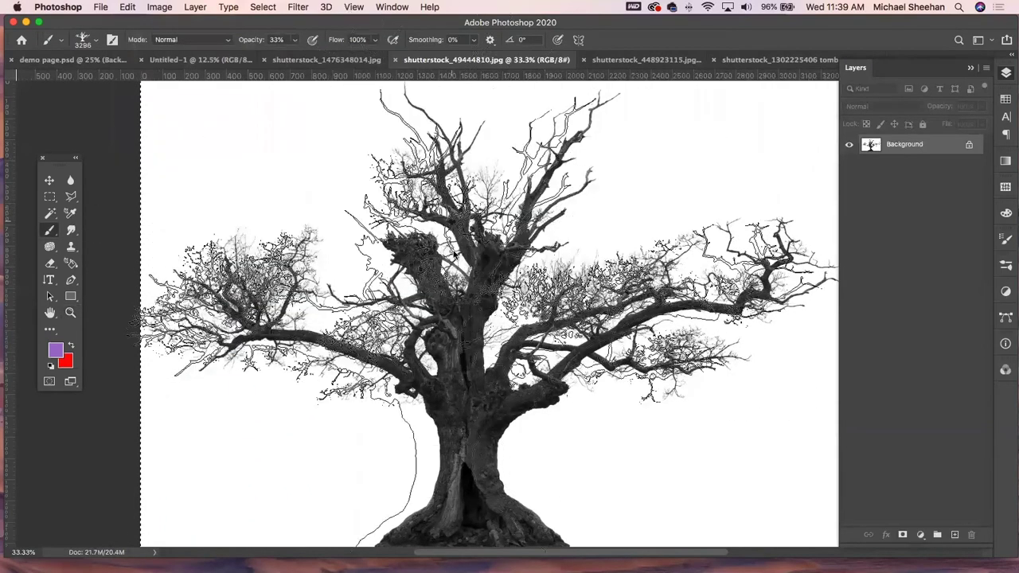
- Switch to the house photo shutterstock_1476348014.jpg, reset the colours to black and white, and add a new empty layer
left_click(782, 58)
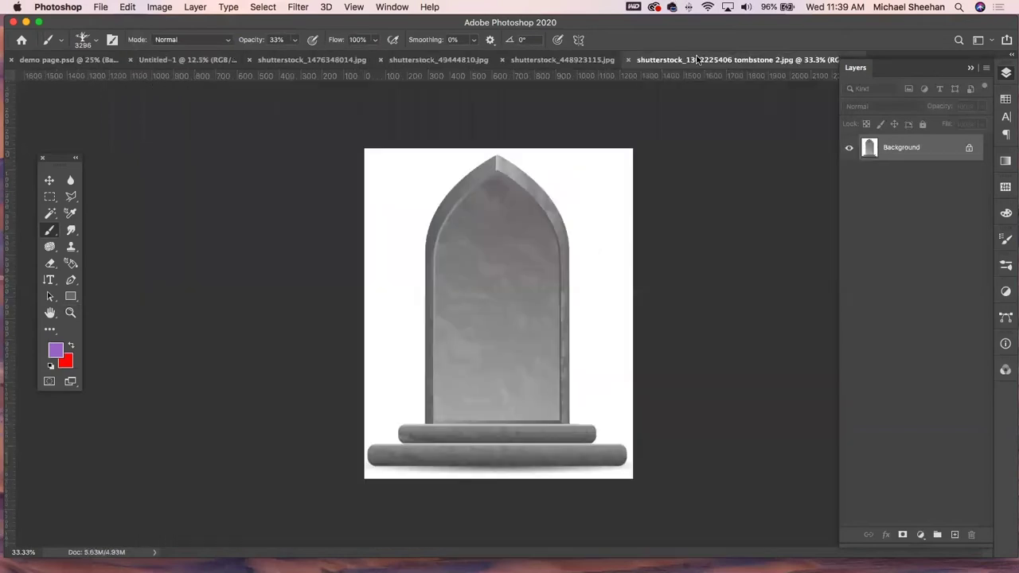
left_click(581, 59)
left_click(414, 60)
left_click(326, 60)
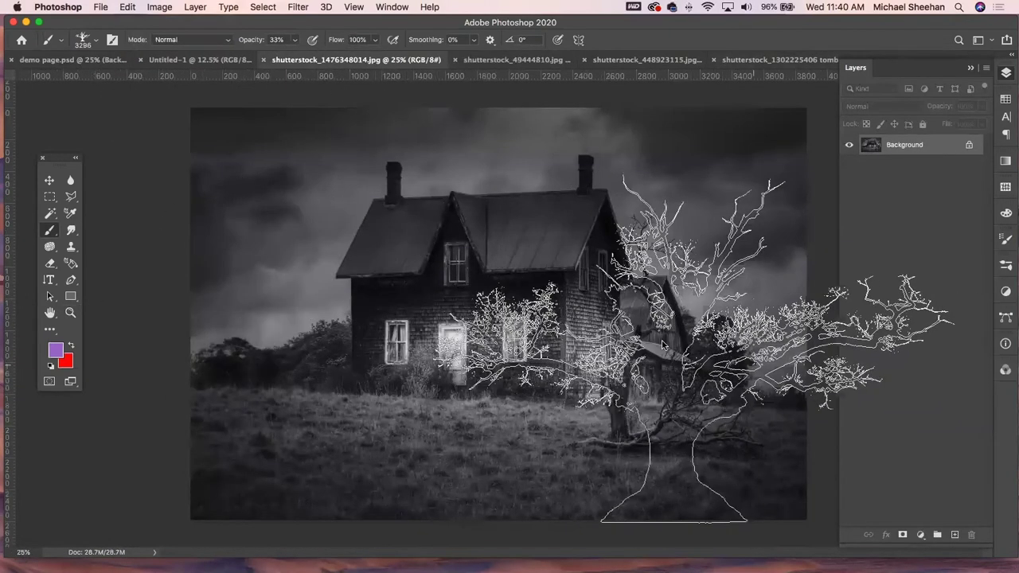
left_click(49, 365)
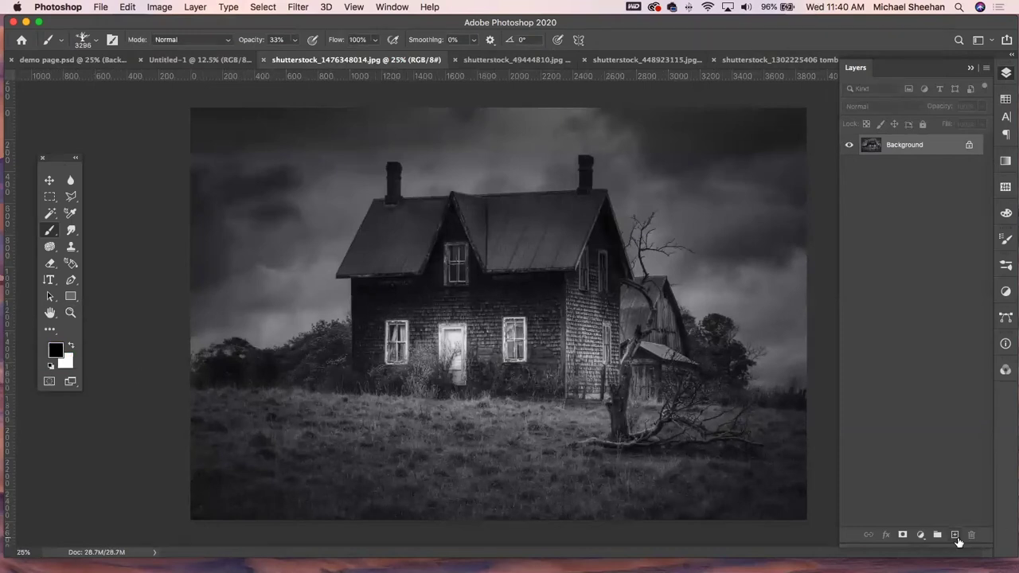
left_click(955, 535)
left_click(1005, 73)
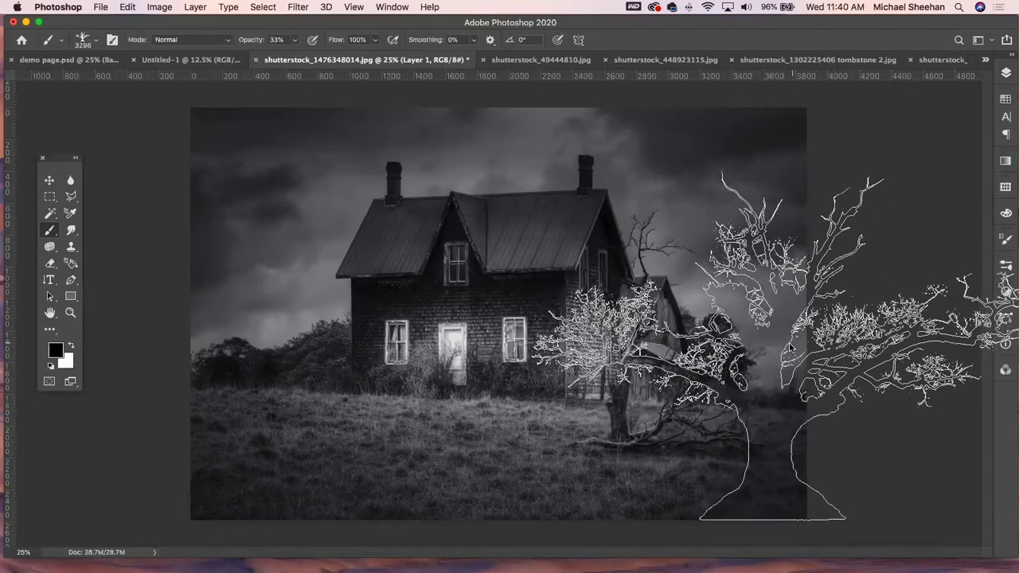
- Enlarge the oak tree brush to 4000 px and stamp a dark black tree over the right side of the house photo
key("bracketright")
key("bracketright")
key("bracketright")
key("bracketright")
key("bracketright")
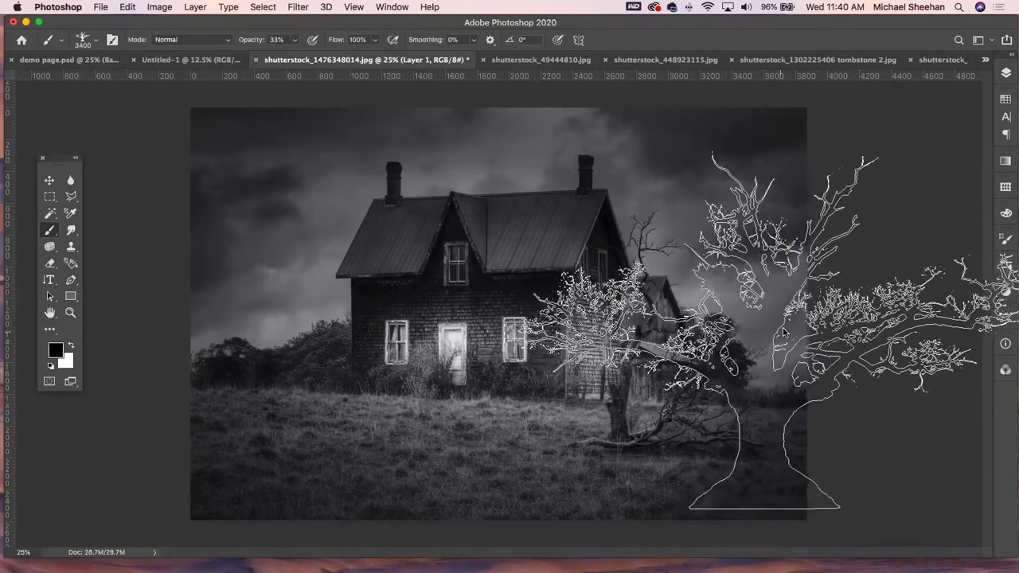
key("bracketright")
key("bracketright")
left_click(782, 323)
left_click(782, 323)
left_click(782, 323)
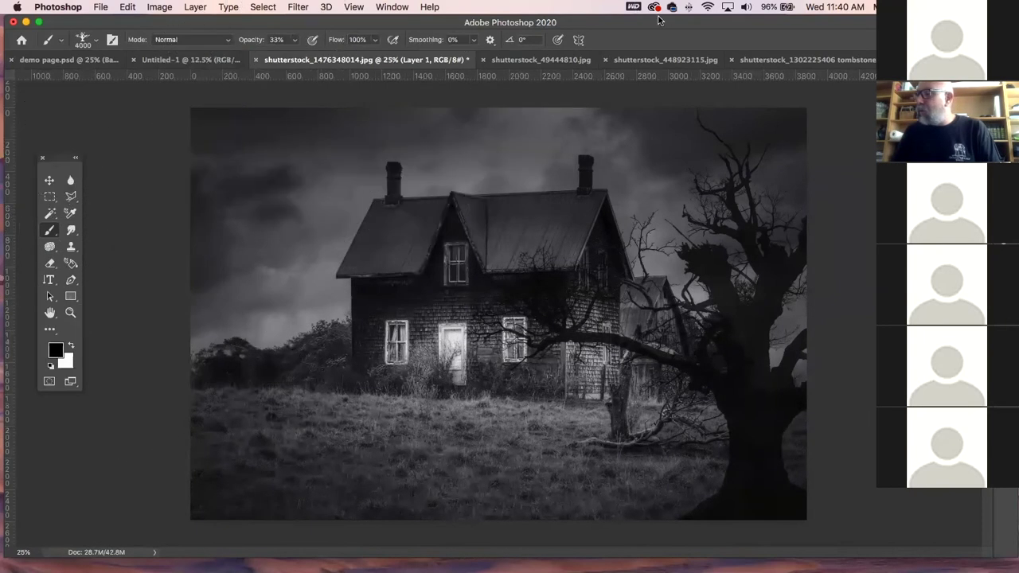
- Define the whole shutterstock_448923115.jpg image as a brush preset named "tree 2" and activate the Brush tool
left_click(675, 61)
left_click_drag(675, 61, 30, 188)
left_click(49, 180)
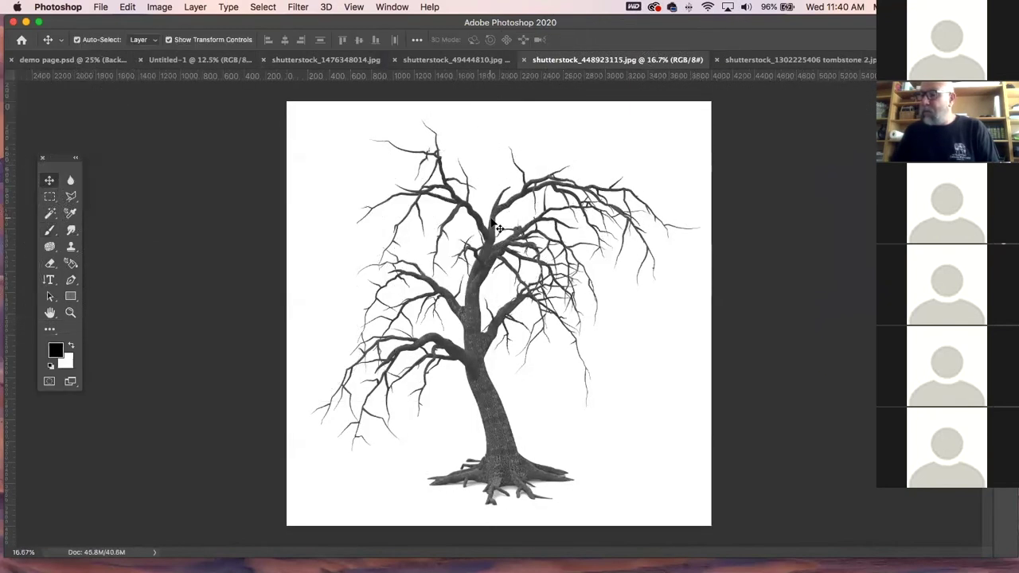
key("super+a")
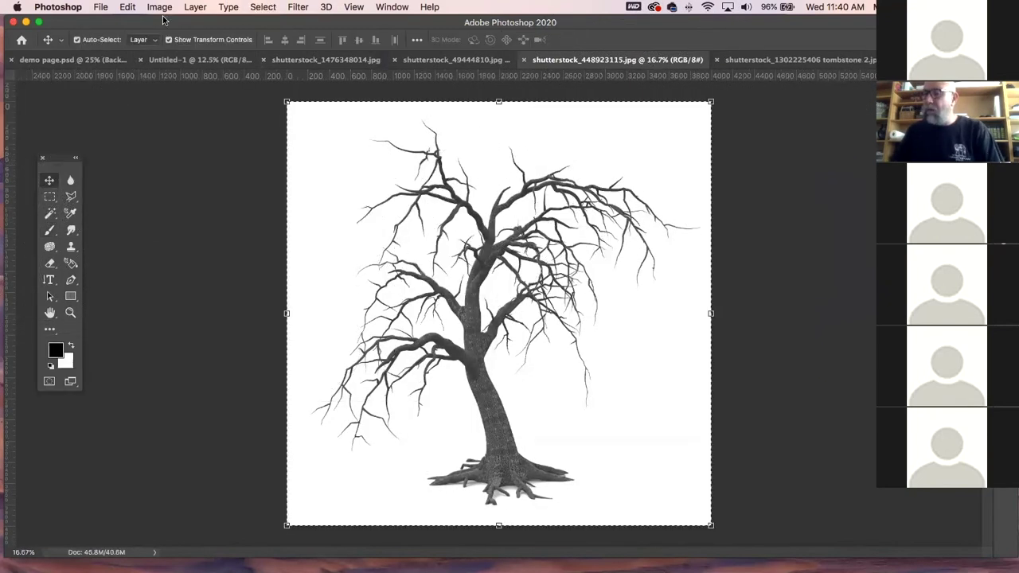
left_click(127, 8)
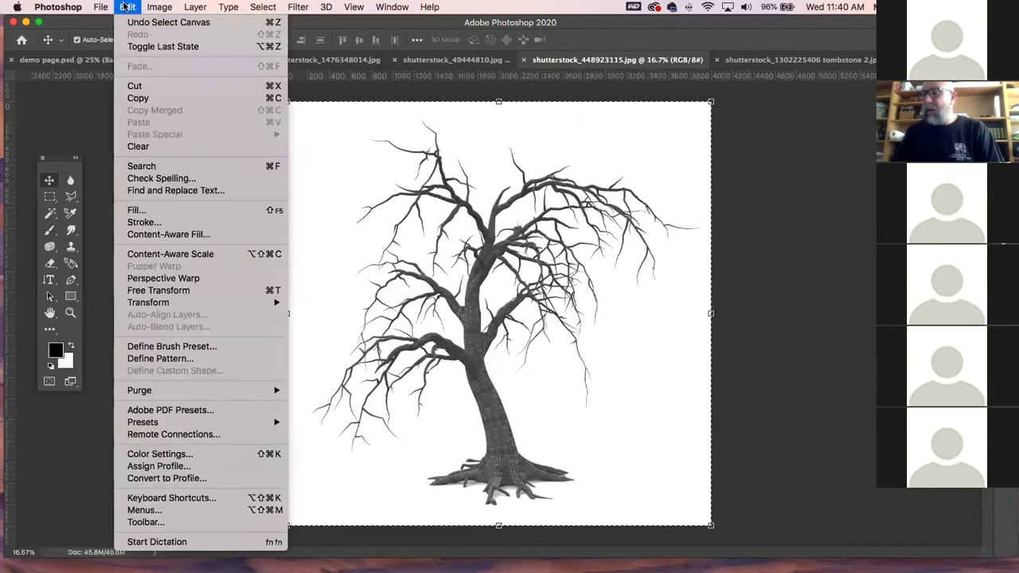
left_click(158, 350)
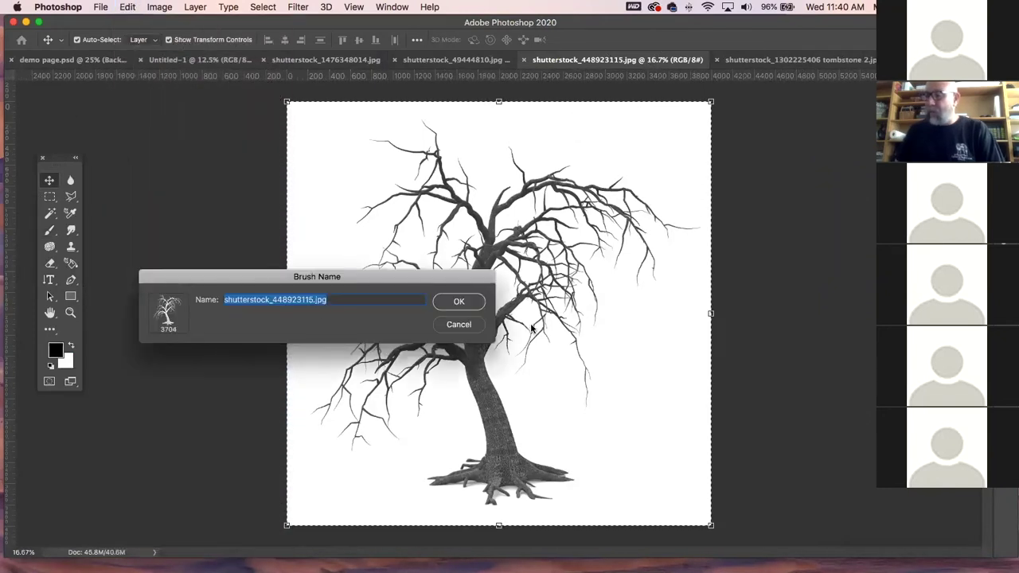
type("tree 2")
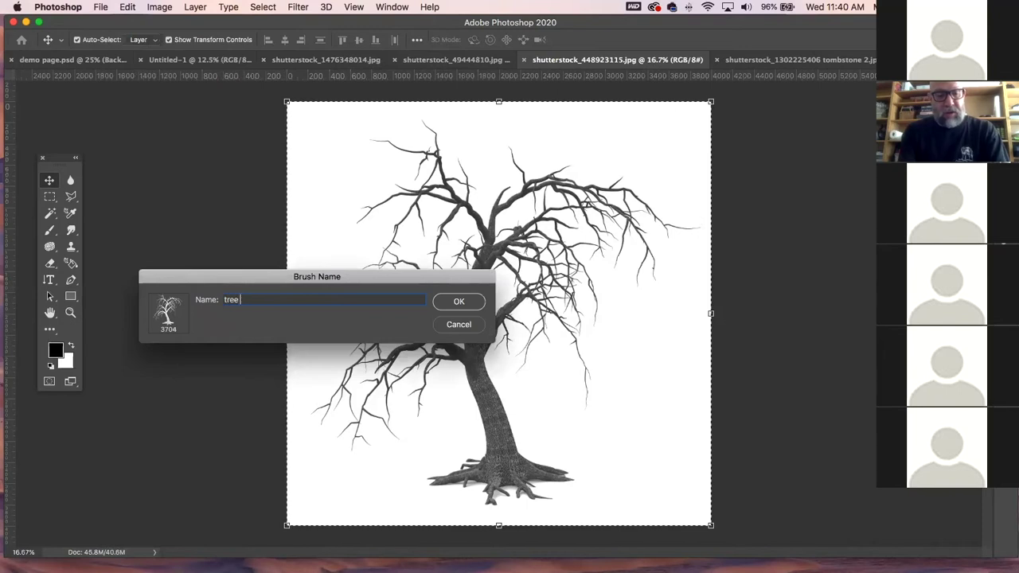
left_click(459, 301)
key("b")
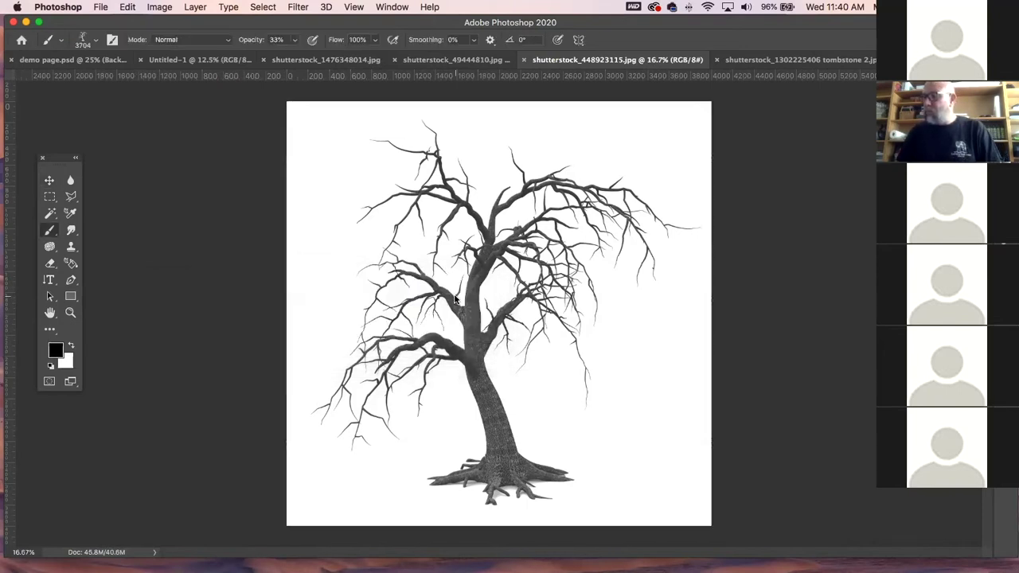
- Return to the house photo and stamp the tree 2 brush in black along its left edge to frame the house
left_click(794, 64)
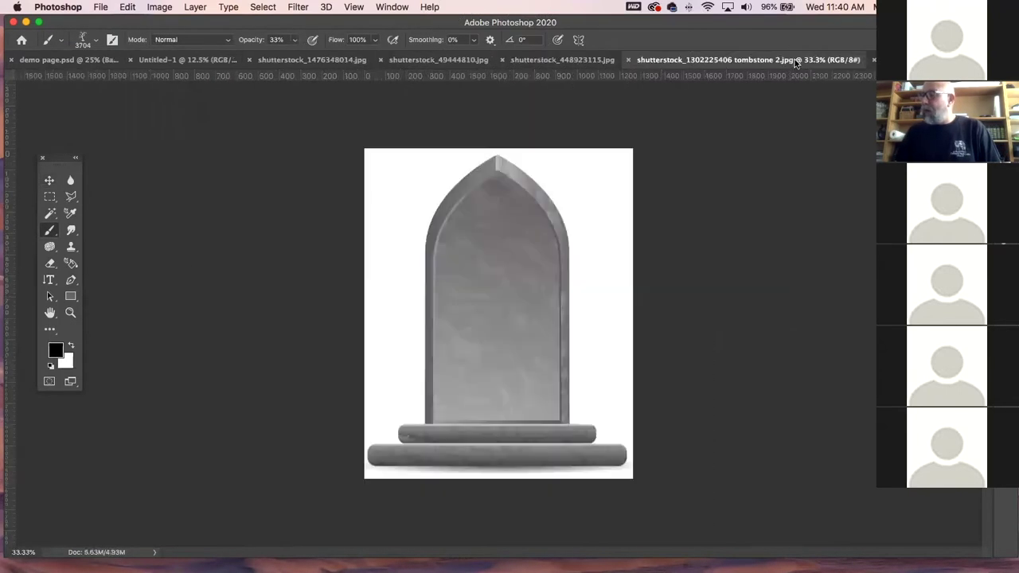
left_click(206, 61)
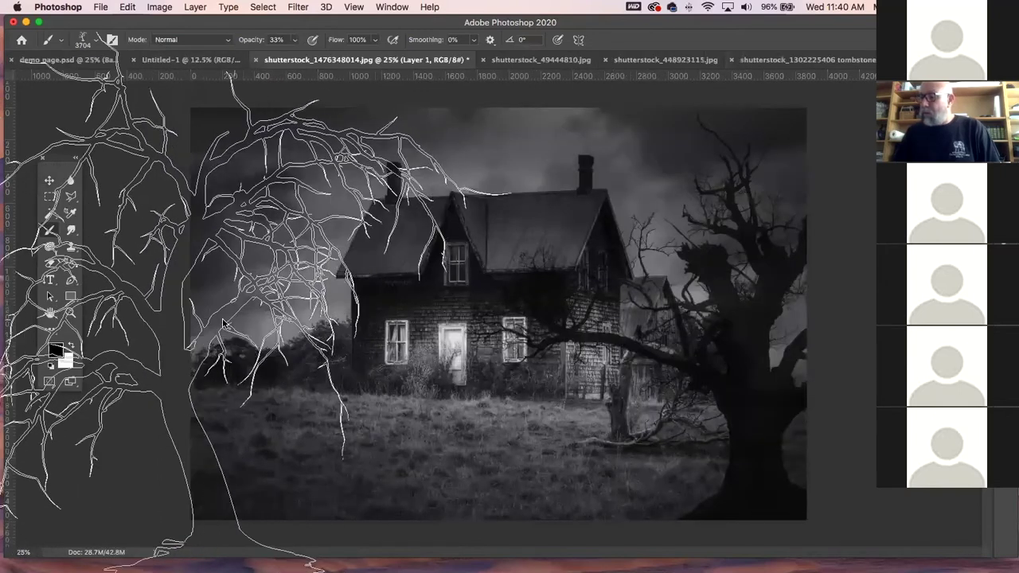
left_click(232, 299)
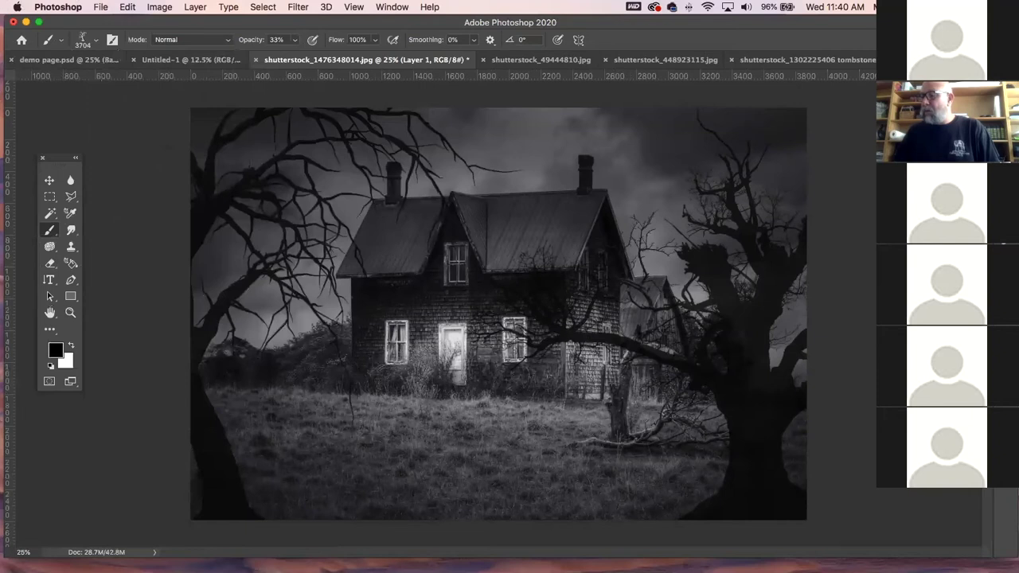
- Look through the open documents, from the oak tree image to the blank Untitled-1 canvas
left_click(547, 60)
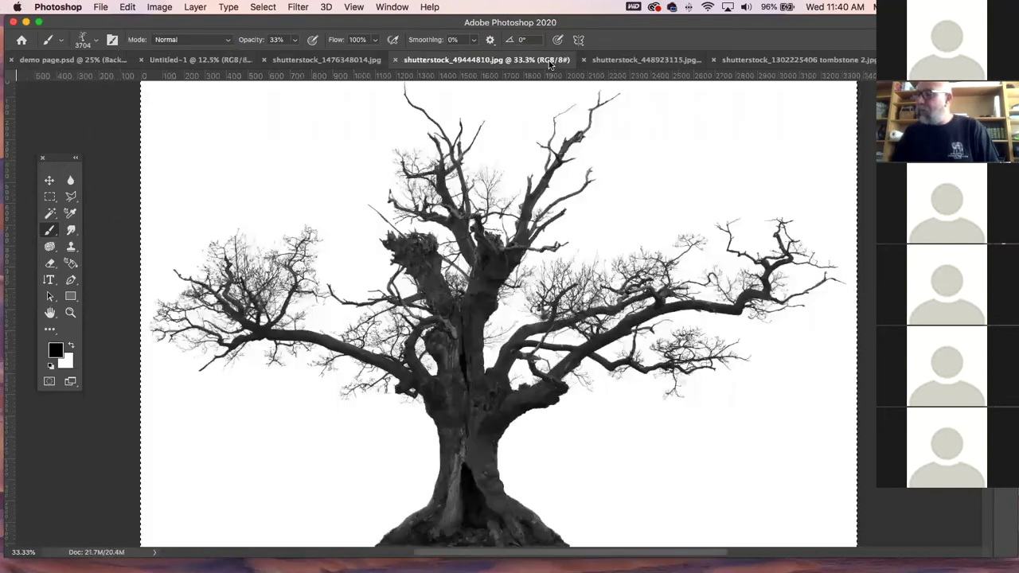
left_click(180, 62)
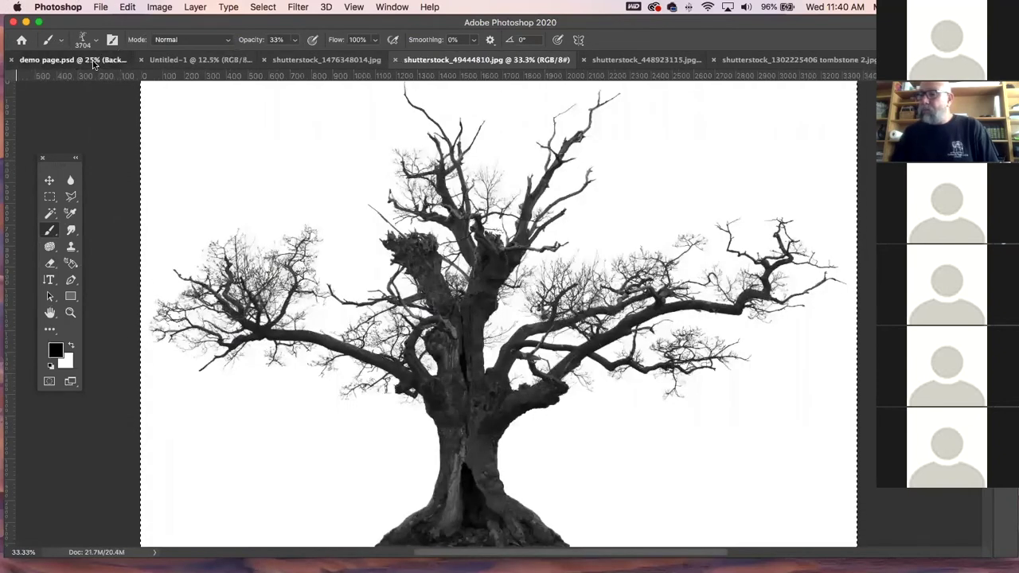
left_click(243, 62)
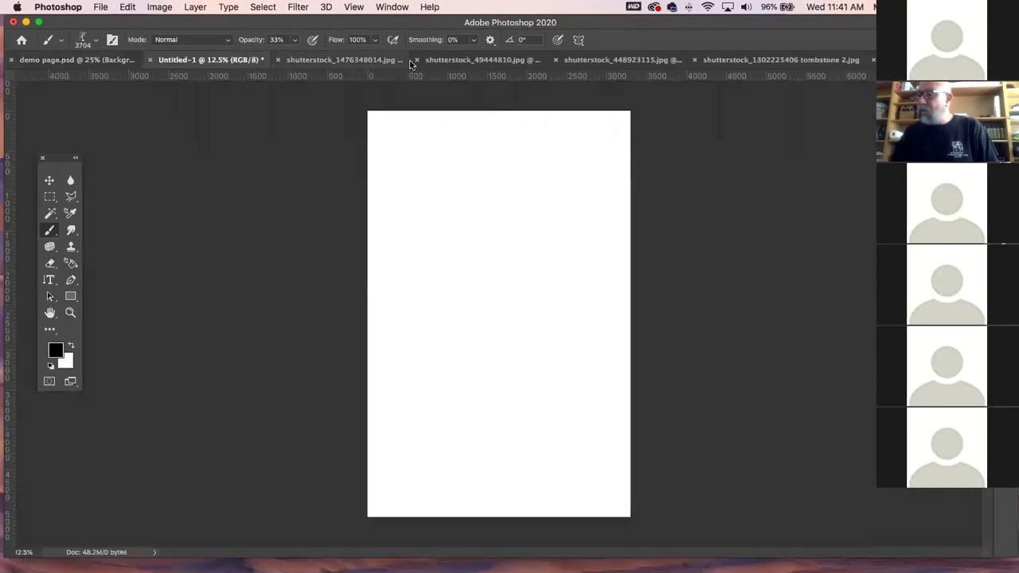
left_click(382, 61)
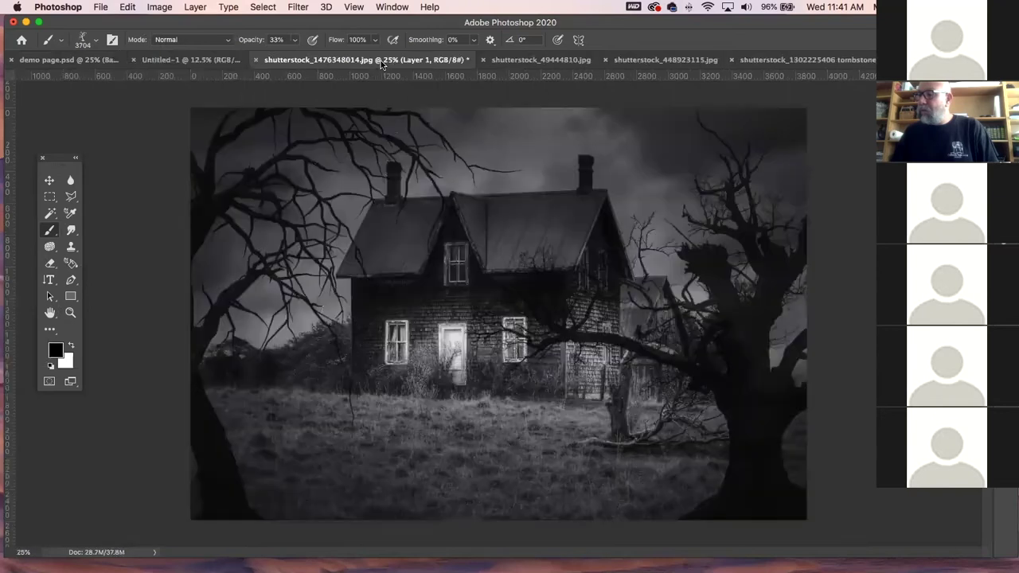
left_click(509, 61)
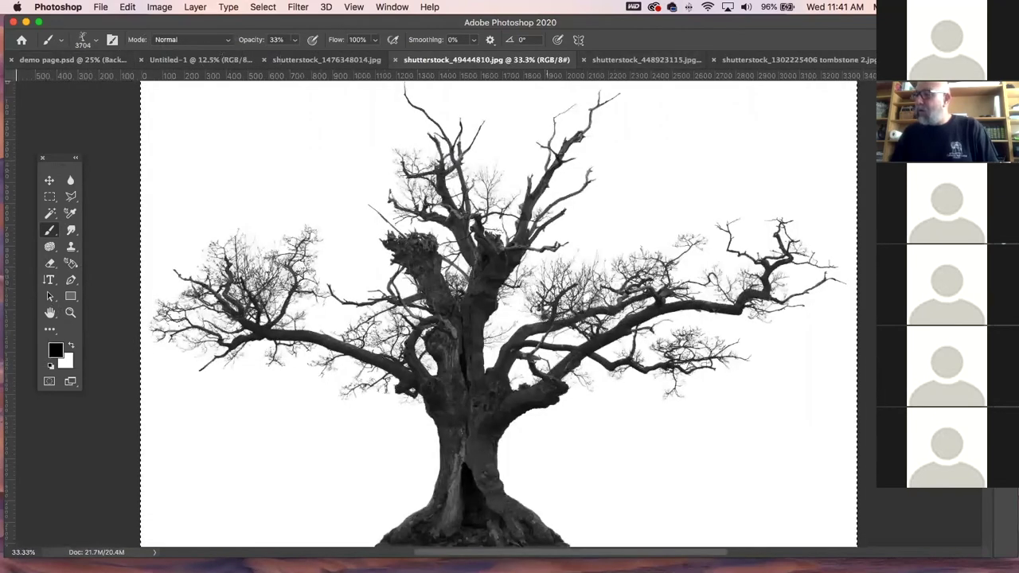
key("super+w")
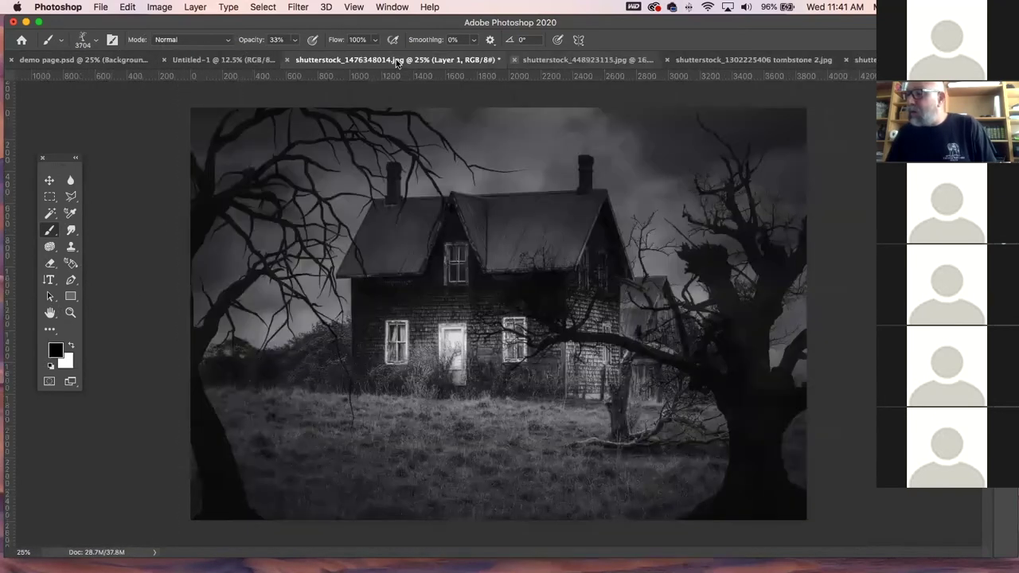
left_click(548, 62)
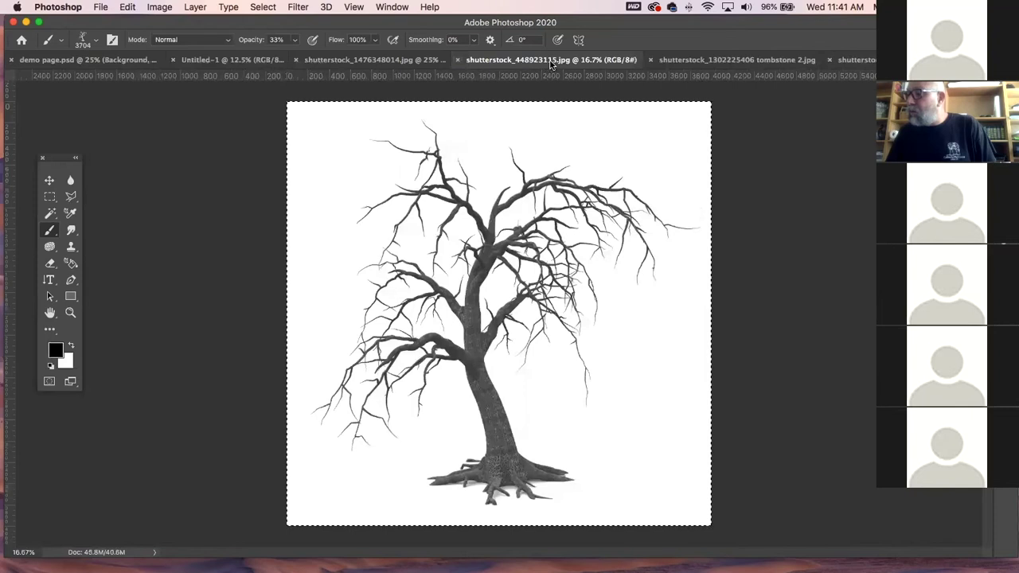
left_click(460, 61)
left_click(655, 62)
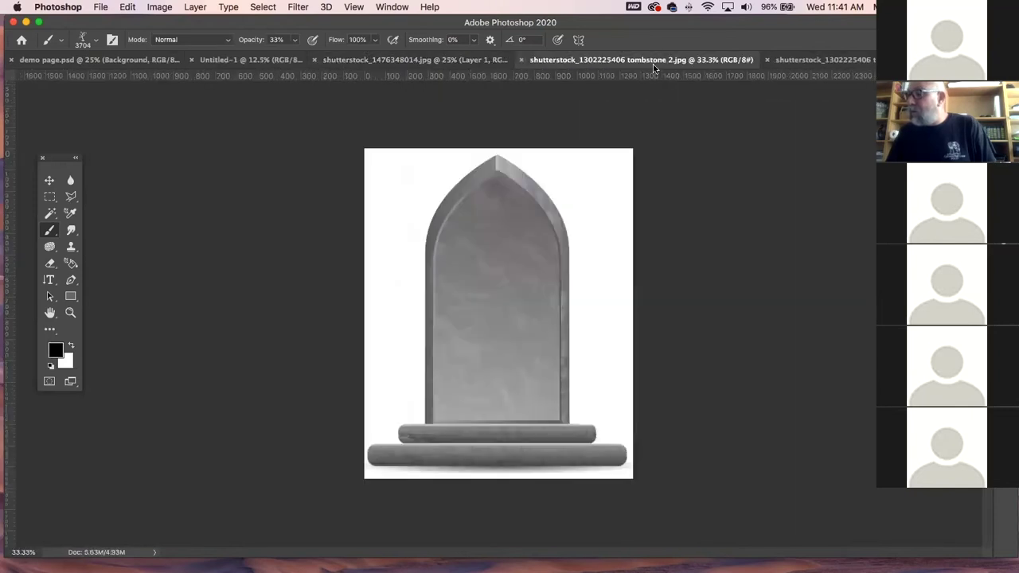
- Define the whole tombstone image as a brush preset named "tombstone 1" and activate the Brush tool
left_click(49, 180)
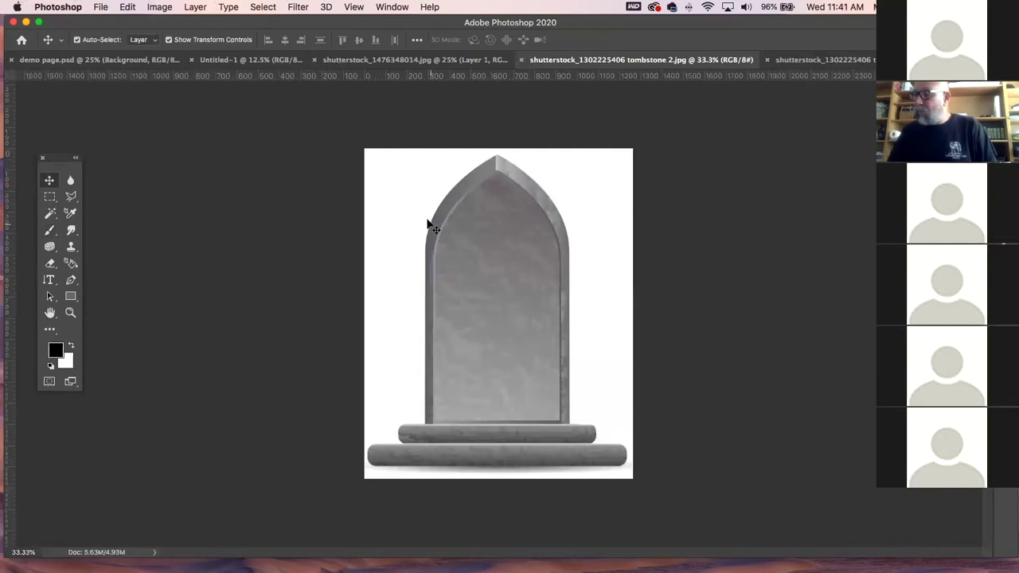
key("super+a")
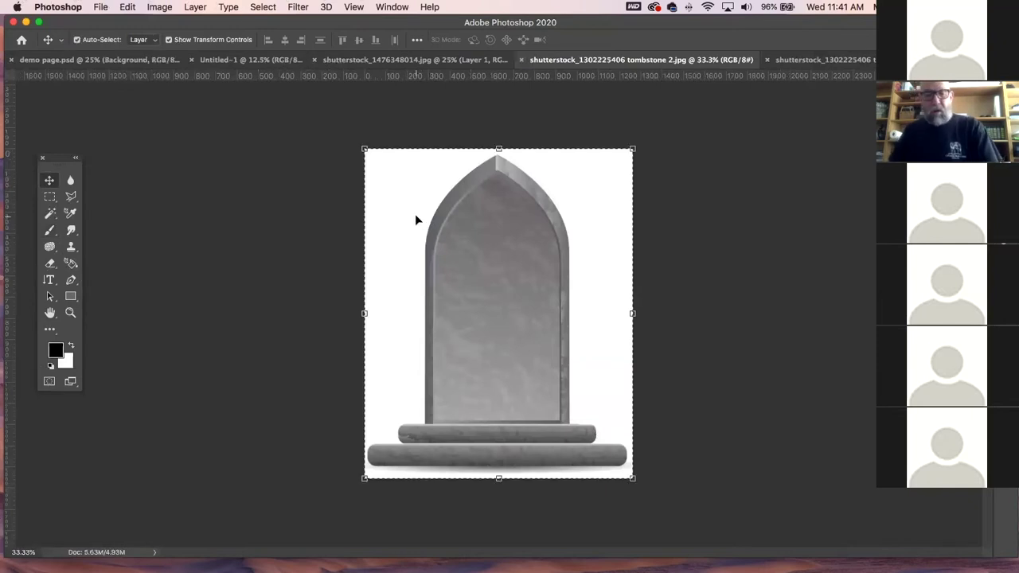
left_click(101, 7)
mouse_move(127, 7)
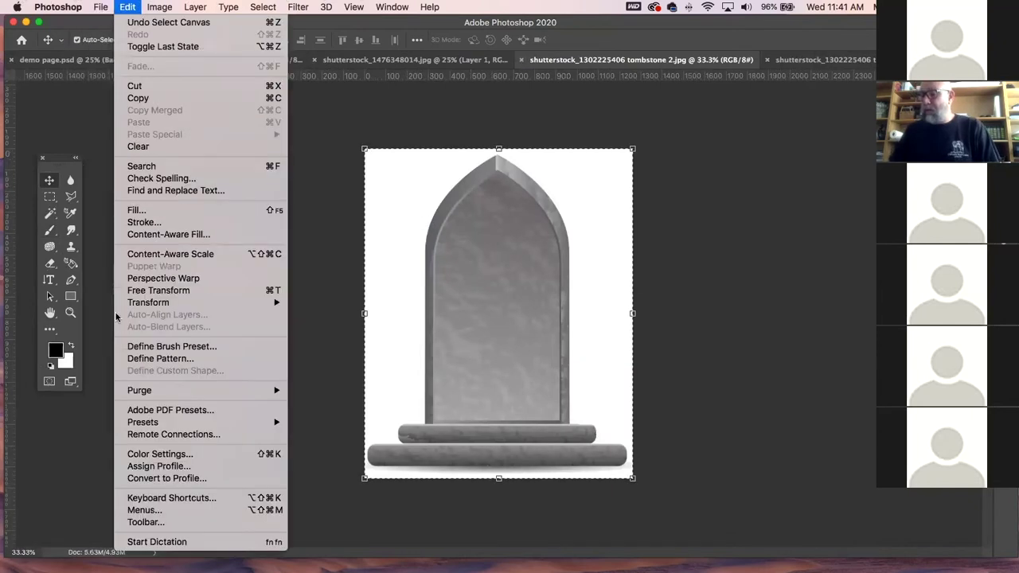
left_click(149, 350)
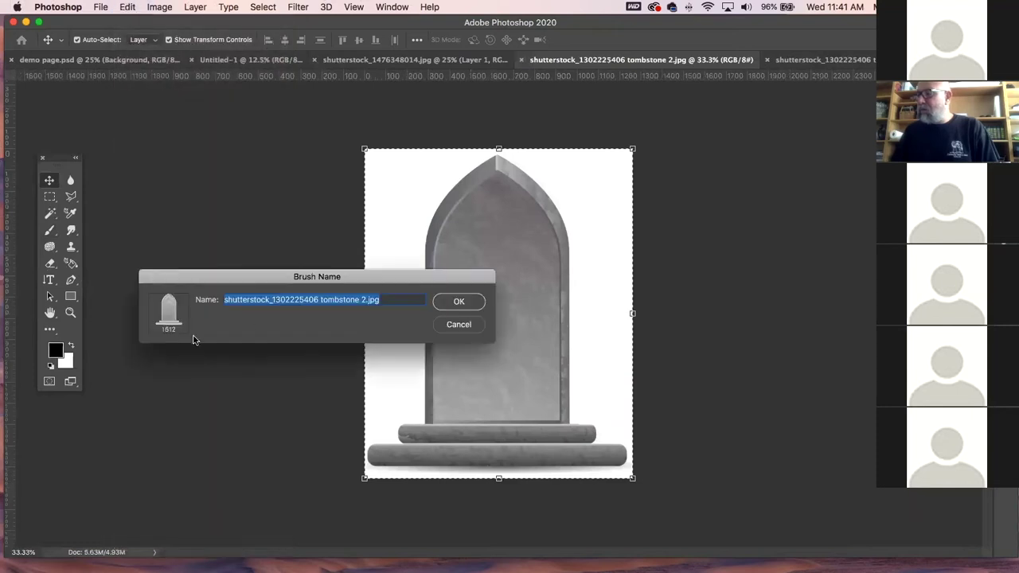
type("to")
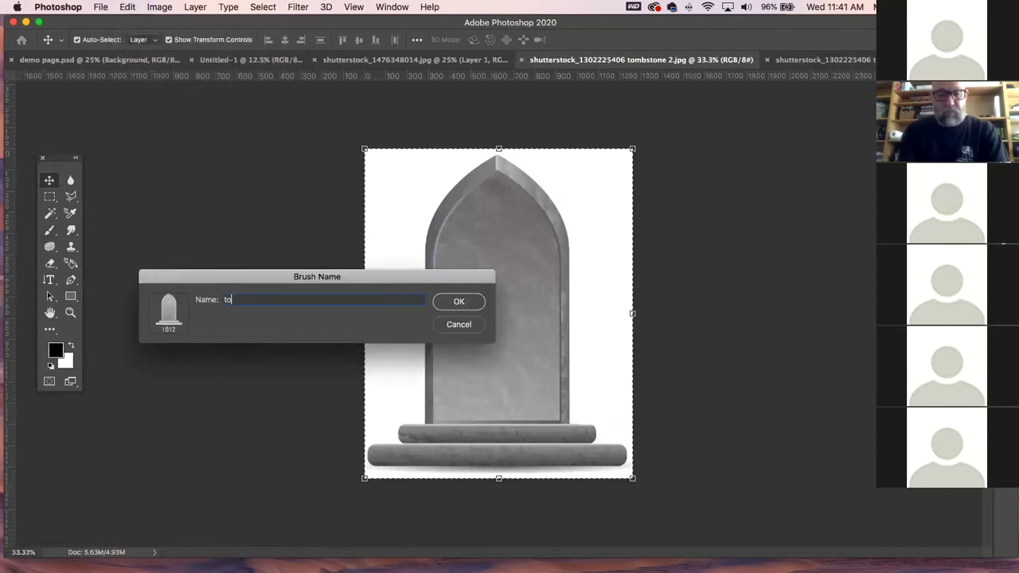
type("mbstone 1")
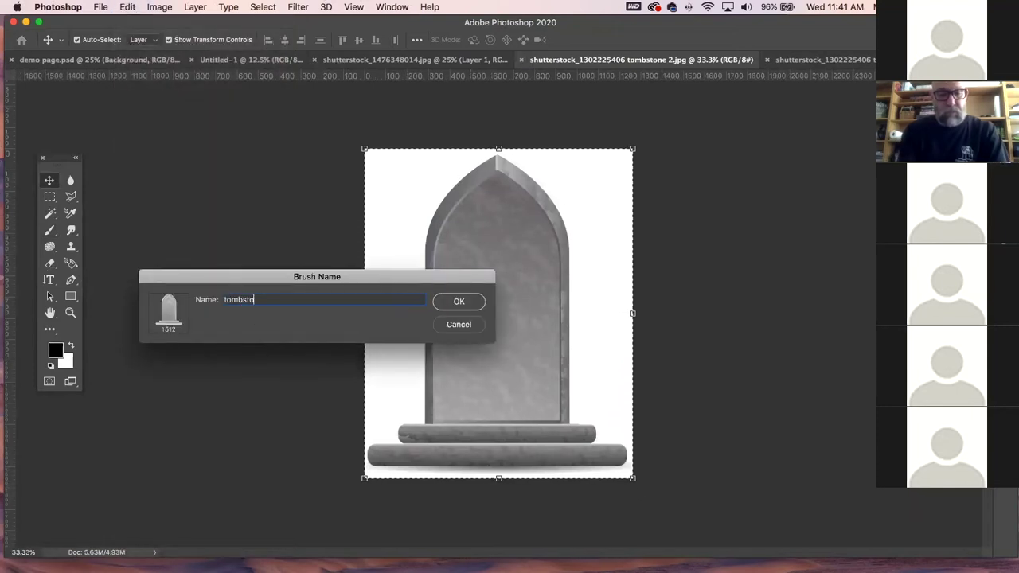
left_click(448, 303)
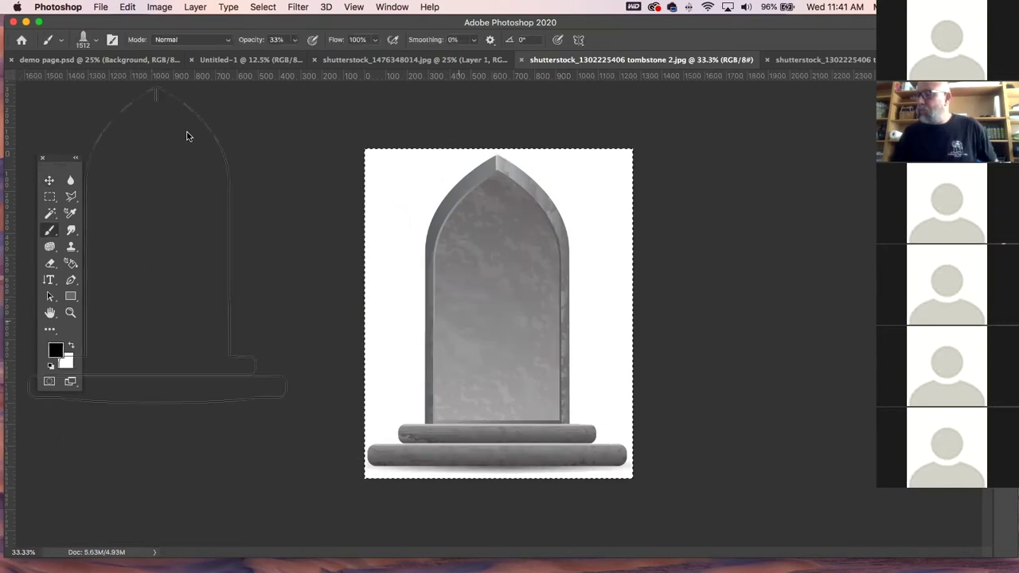
- Return to the house photo and add a new empty layer above the trees layer
left_click(127, 60)
left_click(236, 62)
left_click(362, 61)
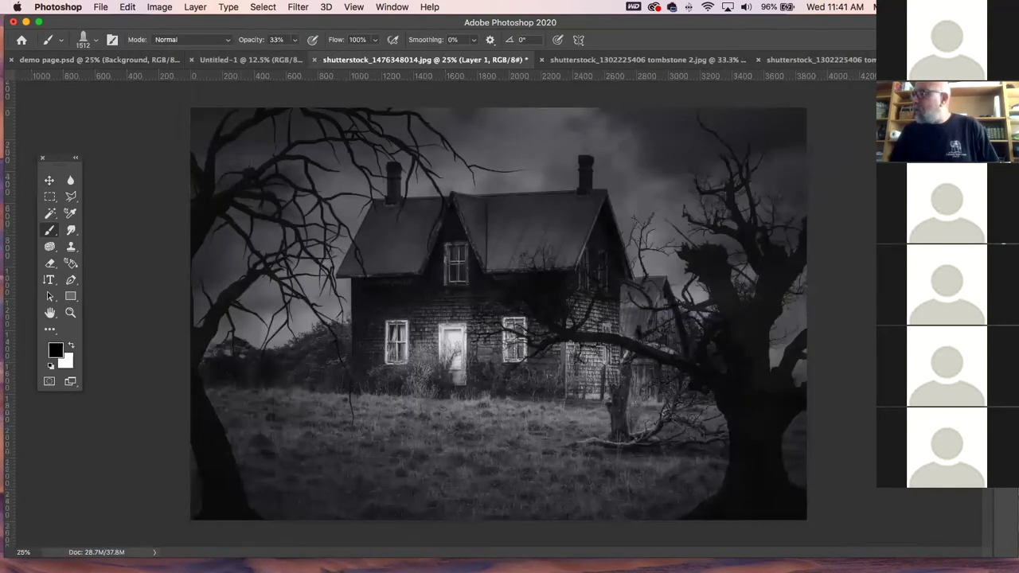
key("F7")
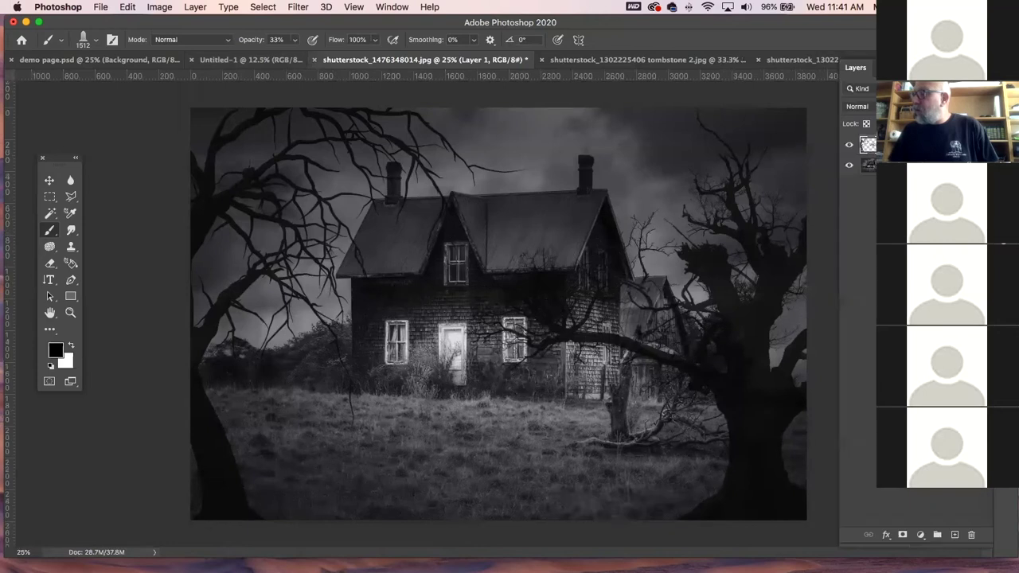
left_click(954, 536)
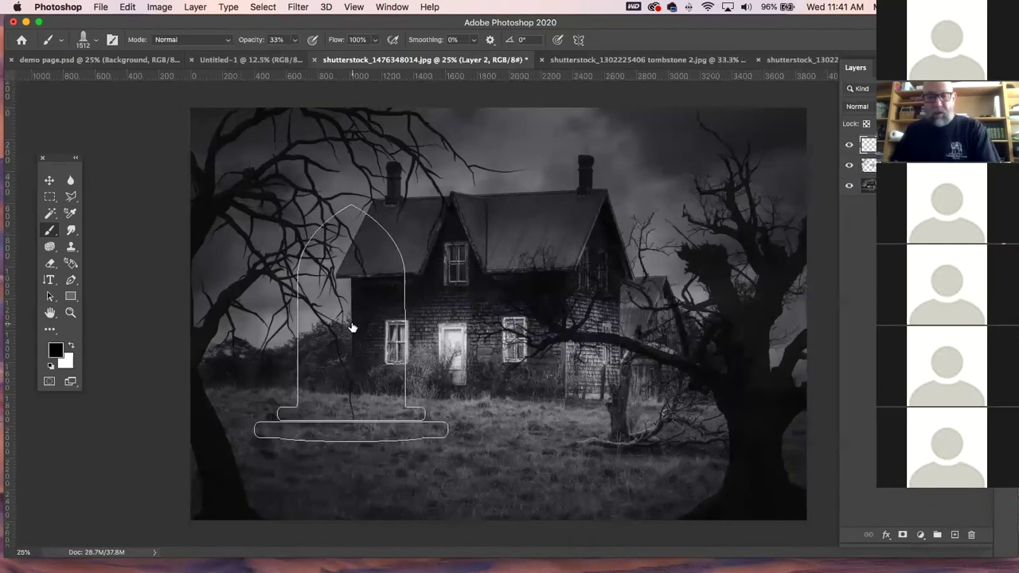
- Shrink the tombstone brush to 500 px and stamp a dark black tombstone in the grass beside the house, redoing the last stamp
key("bracketleft")
key("bracketleft")
key("bracketleft")
key("bracketleft")
key("bracketleft")
key("bracketleft")
key("bracketleft")
key("bracketleft")
key("bracketleft")
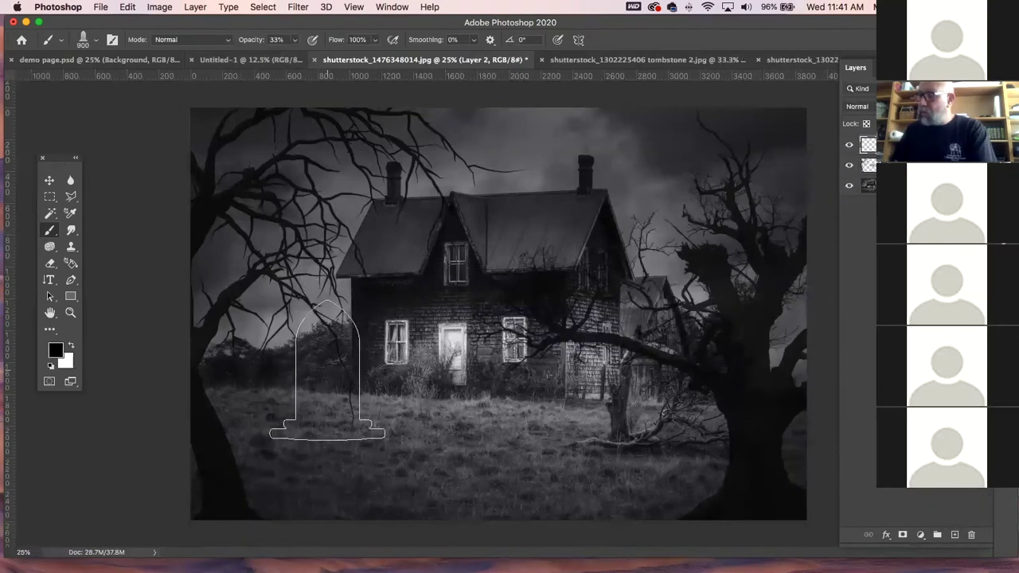
left_click(317, 384)
left_click(317, 384)
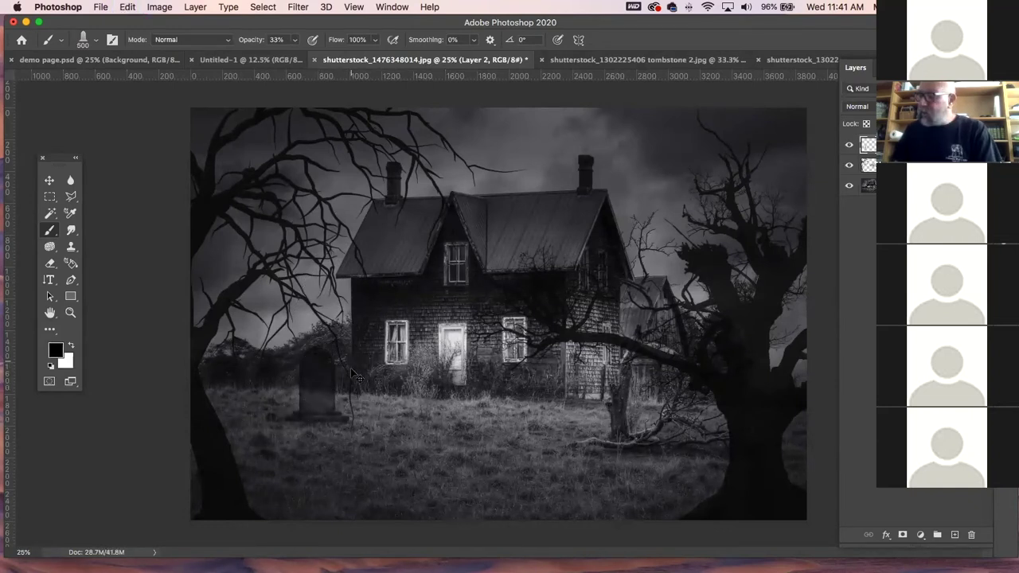
key("super+z")
left_click(317, 384)
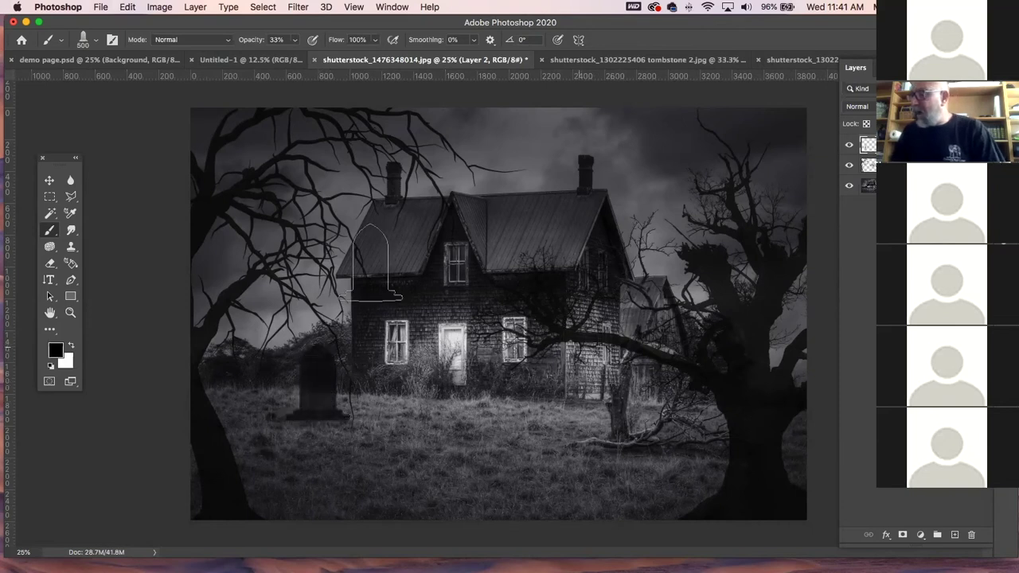
- Rotate the stamped tombstone slightly counterclockwise so it leans in the grass, and deselect its layer
left_click(50, 179)
left_click_drag(360, 340, 353, 325)
key("Escape")
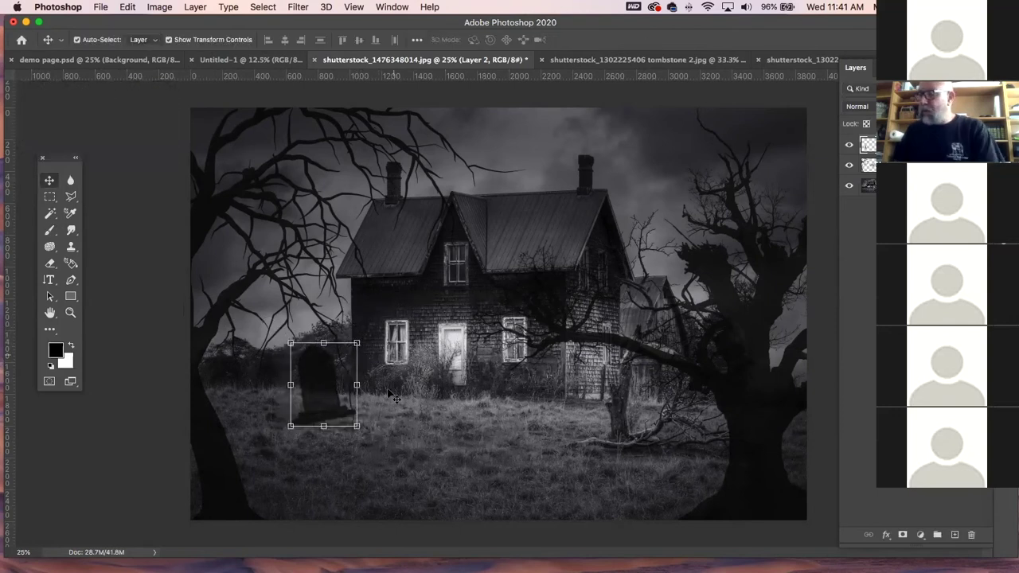
left_click(126, 382)
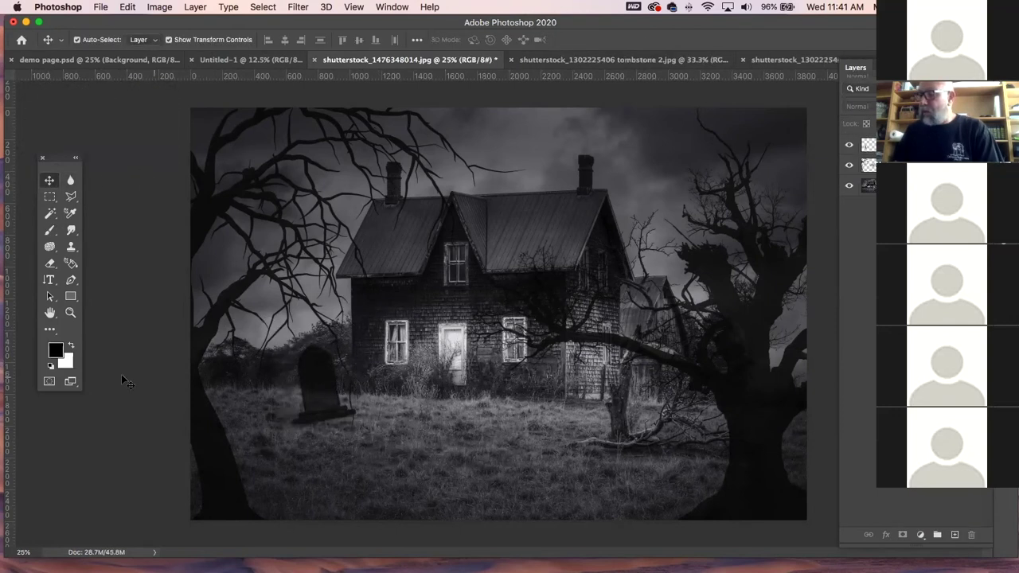
- Make the tombstone layer active for close-up work where the stone's base meets the grass
left_click(71, 313)
left_click_drag(366, 452, 418, 474)
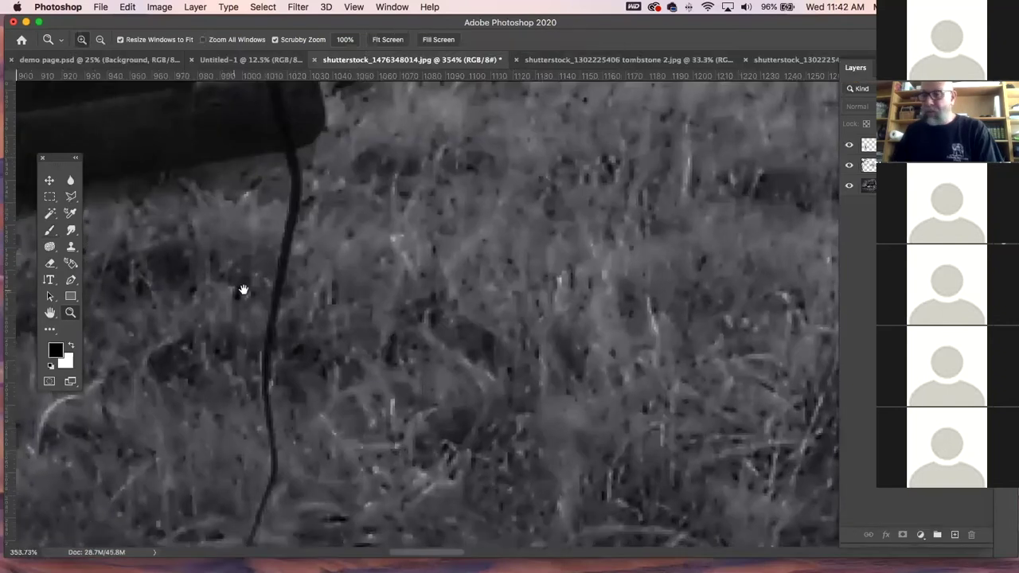
left_click_drag(244, 292, 506, 397)
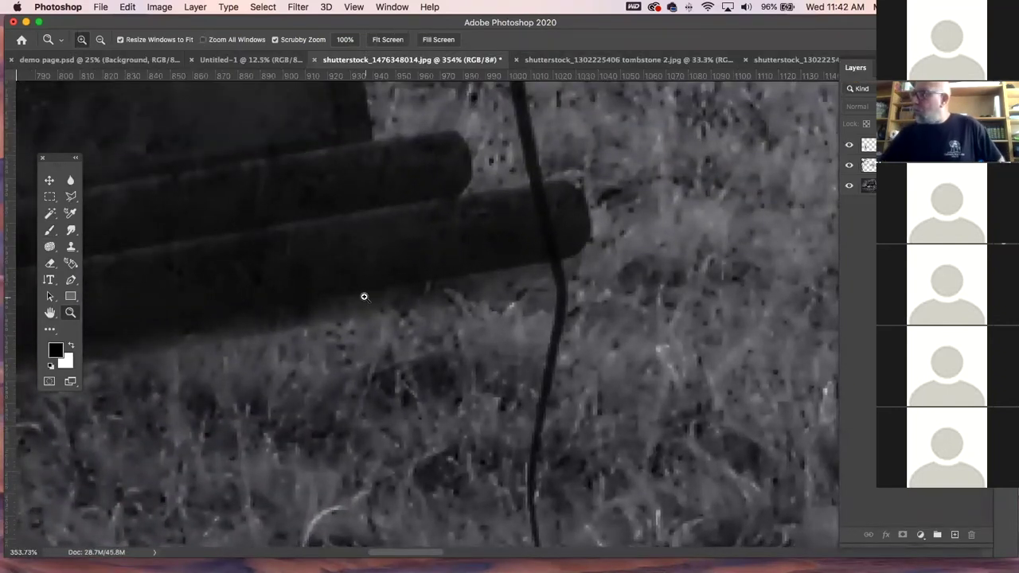
left_click(907, 145)
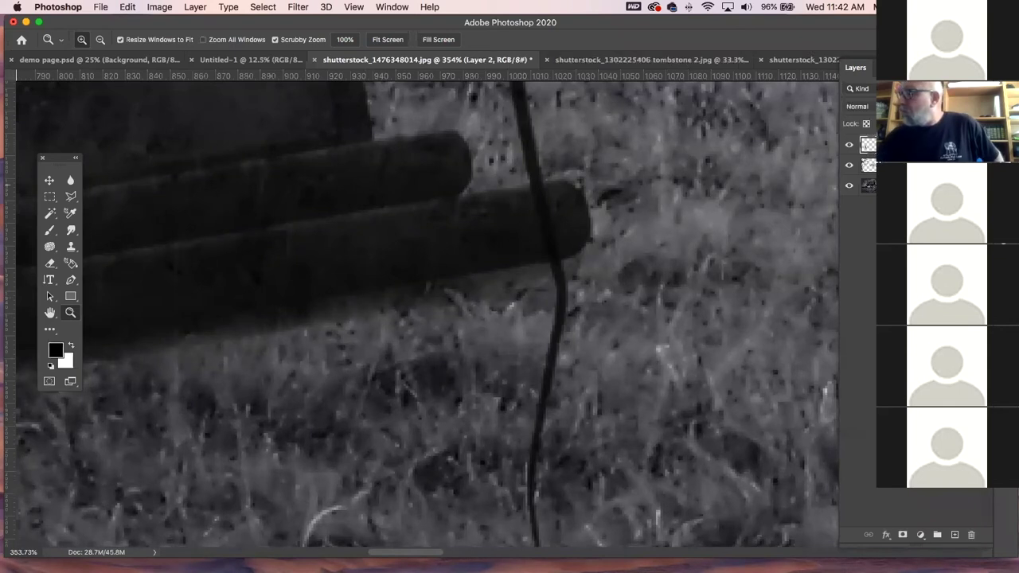
left_click(869, 185)
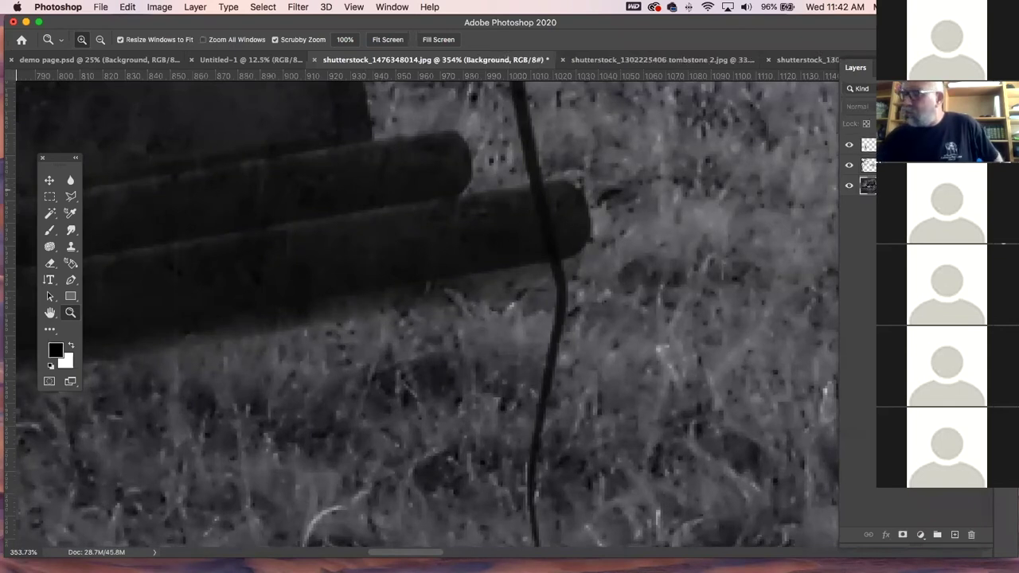
left_click(868, 145)
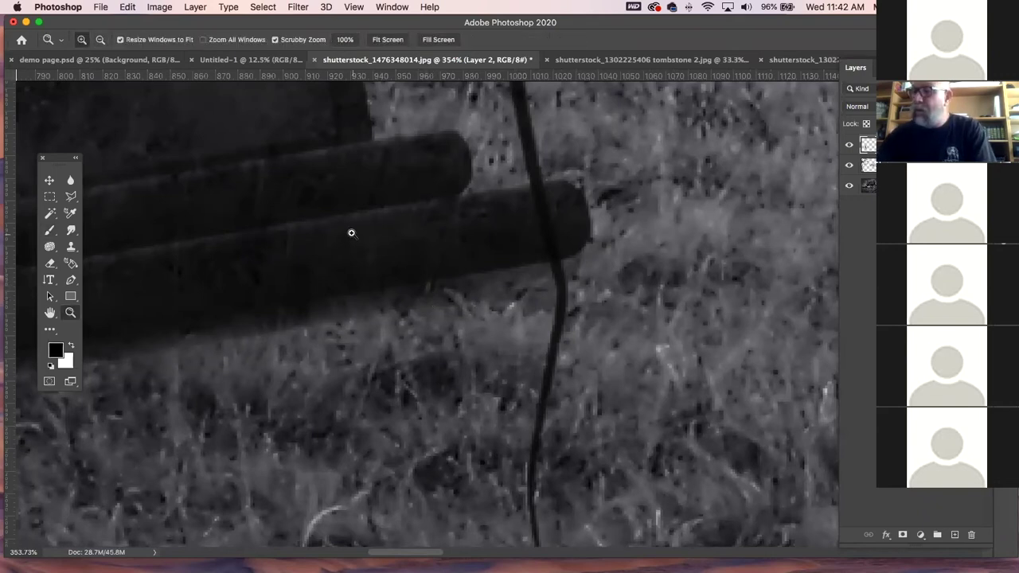
- Switch to the Brush tool with the Pencil Sketch 2 preset from the MY FAVES group
left_click(50, 230)
left_click(62, 42)
left_click(93, 41)
left_click(94, 42)
left_click(94, 43)
left_click(94, 44)
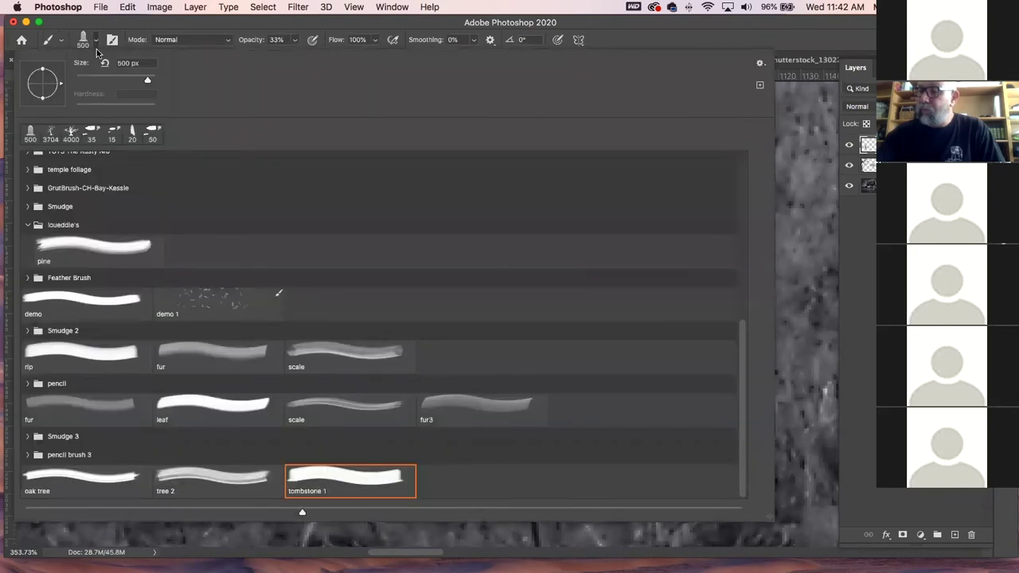
mouse_move(744, 351)
left_mouse_down()
mouse_move(742, 206)
mouse_move(723, 127)
left_mouse_up()
left_click(120, 183)
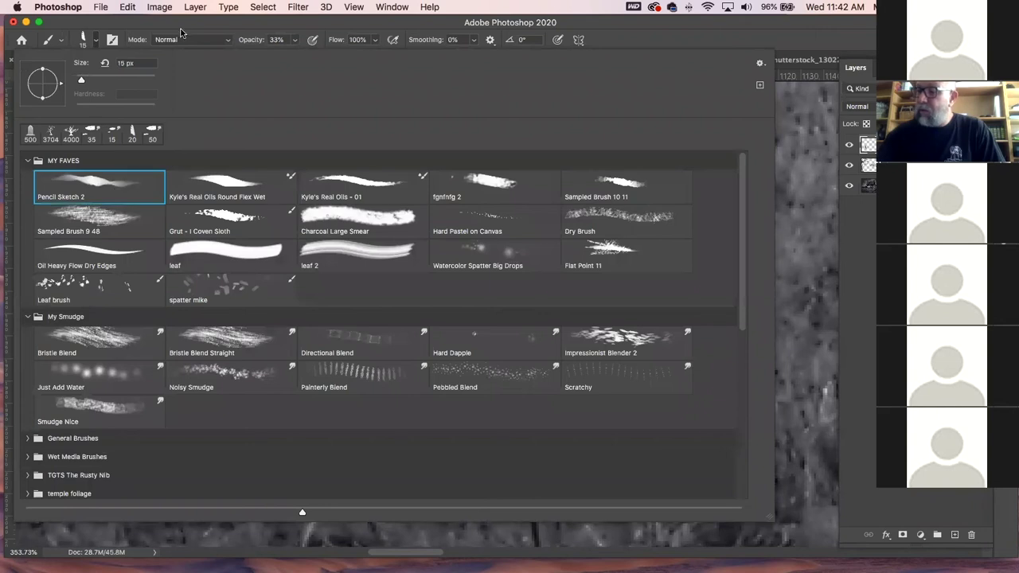
left_click(181, 32)
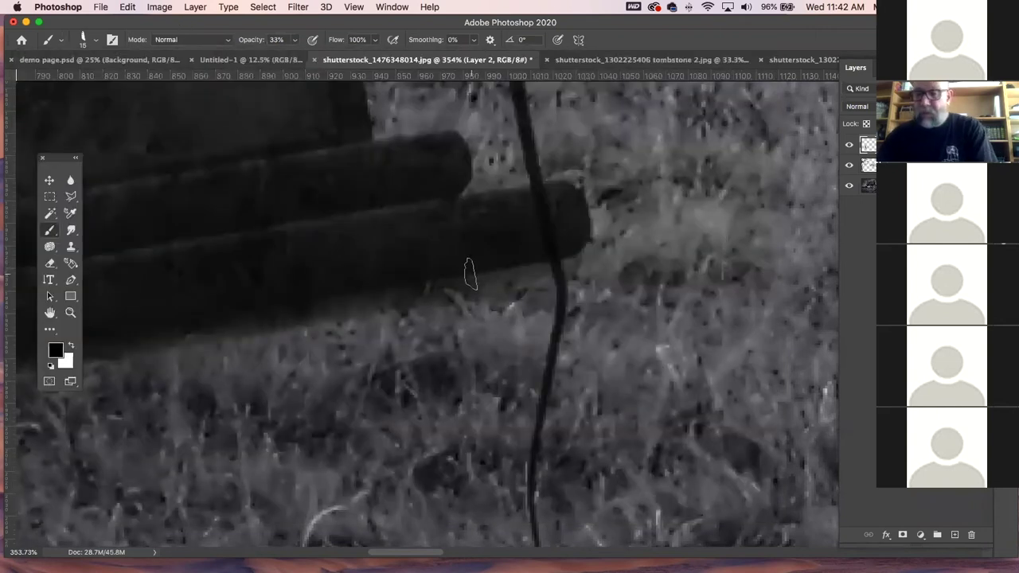
- Reduce the brush to 8 px, add a new layer, and paint short grass strokes over the tombstone's base at 100% opacity
key("bracketleft")
key("bracketleft")
key("bracketleft")
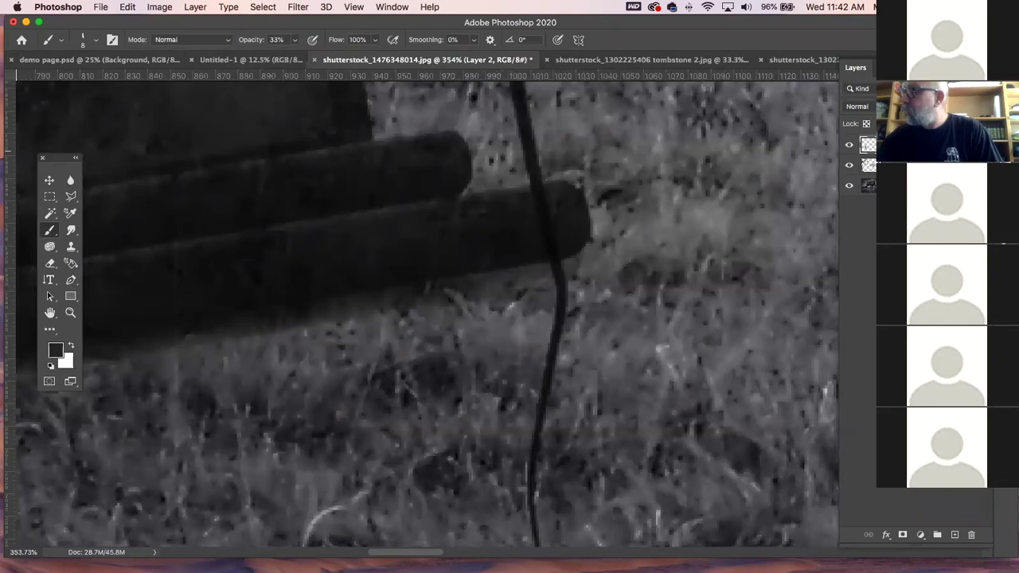
left_click(954, 535)
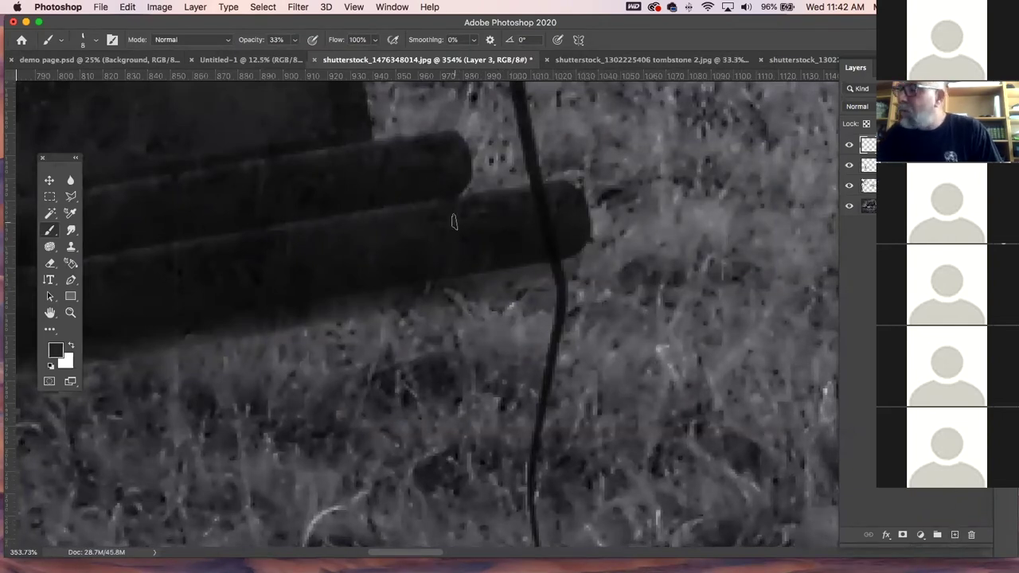
left_click_drag(307, 59, 450, 57)
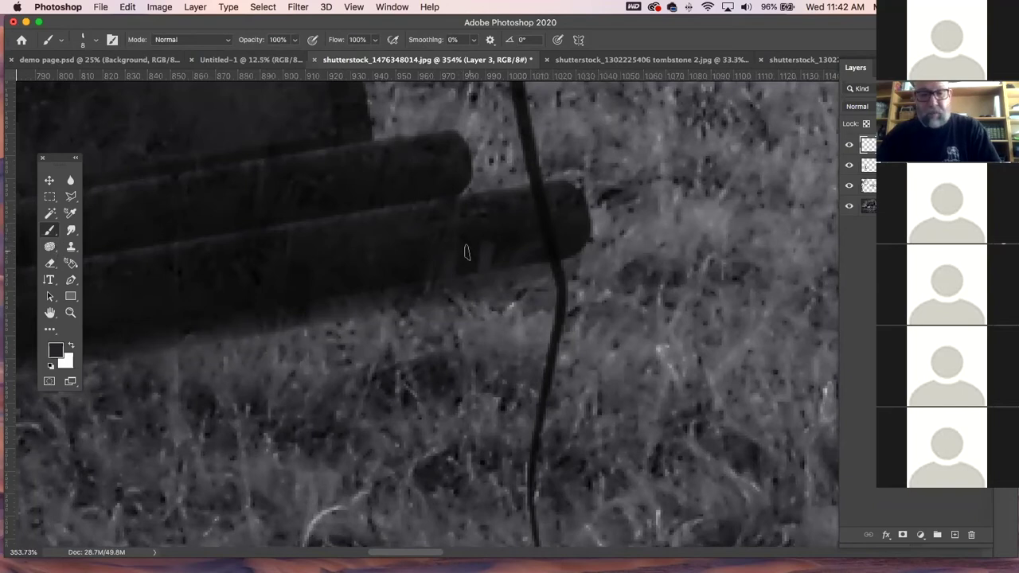
- Erase grass-shaped gaps into the lower edge of the tombstone's base on its own layer with the 15 px Eraser
key("e")
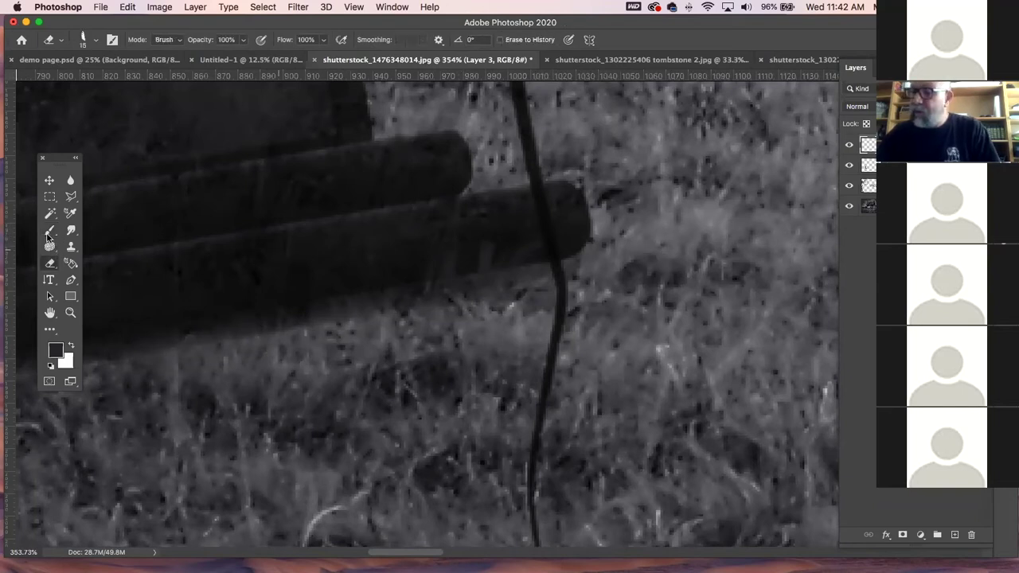
left_click(899, 166)
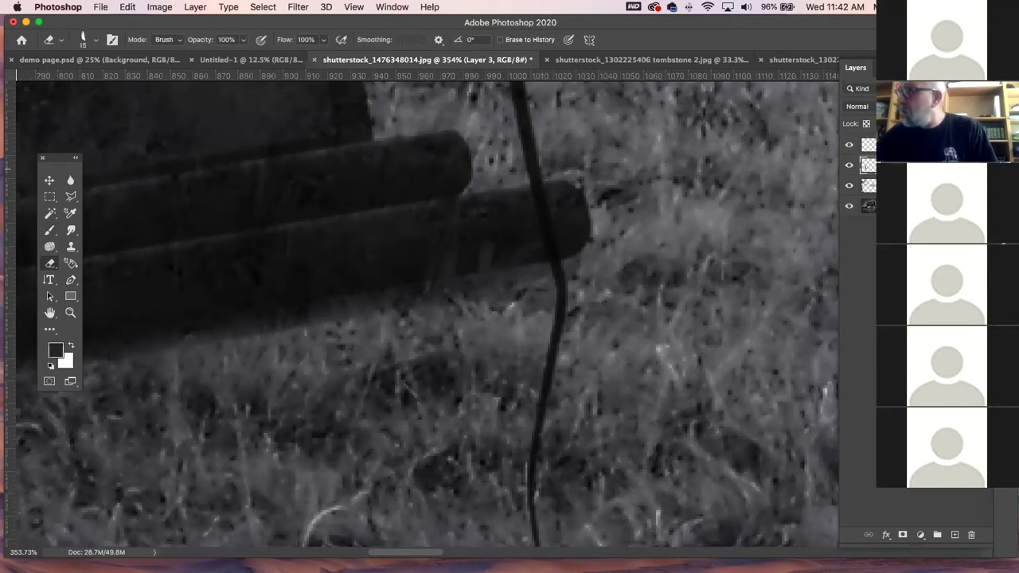
left_click(848, 166)
left_click(848, 167)
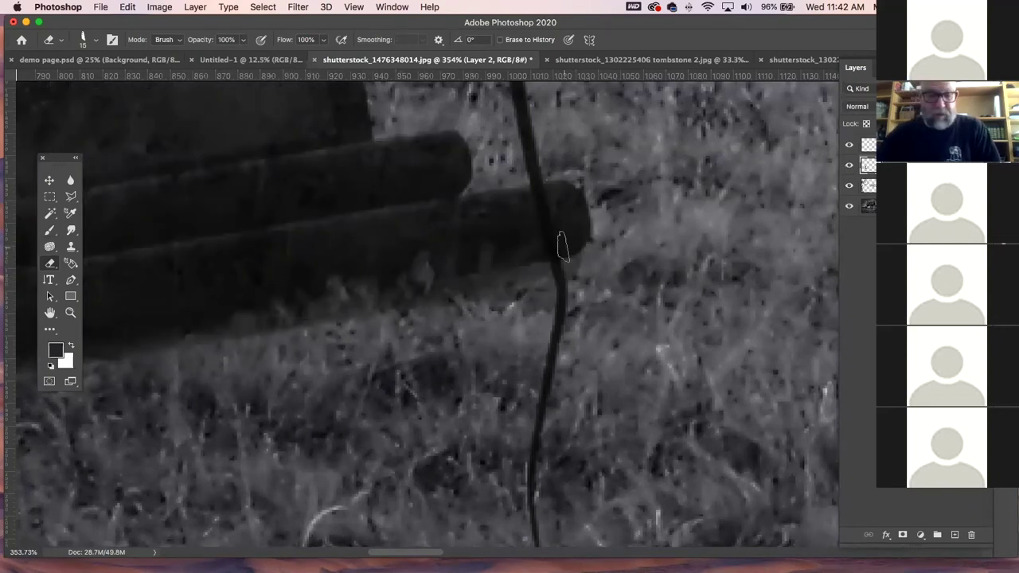
key("super+minus")
key("super+minus")
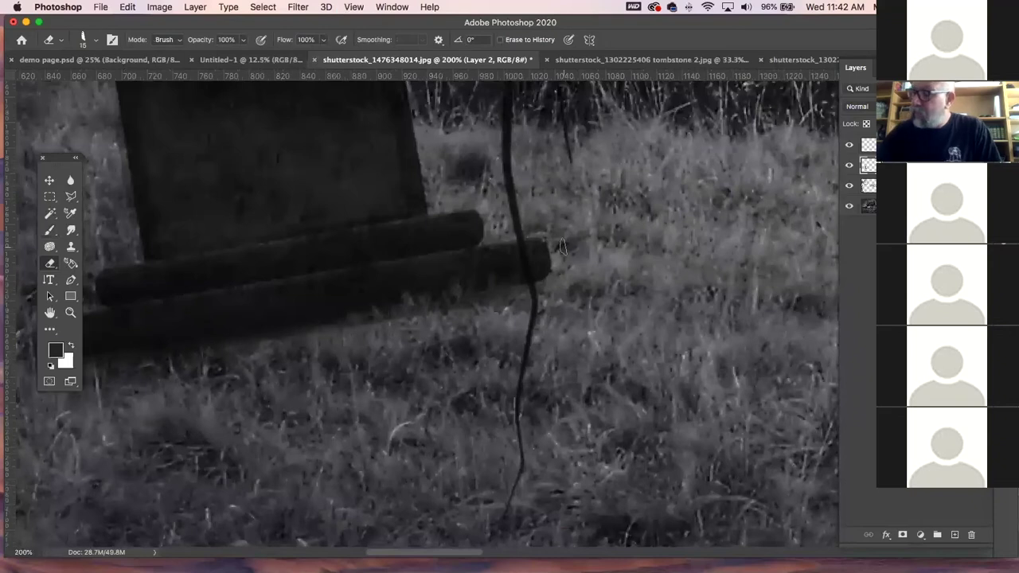
- Erase more grass-blade gaps along the middle and left part of the tombstone's base with the 15 px Pencil Sketch 2 tip
left_click_drag(240, 326, 246, 316)
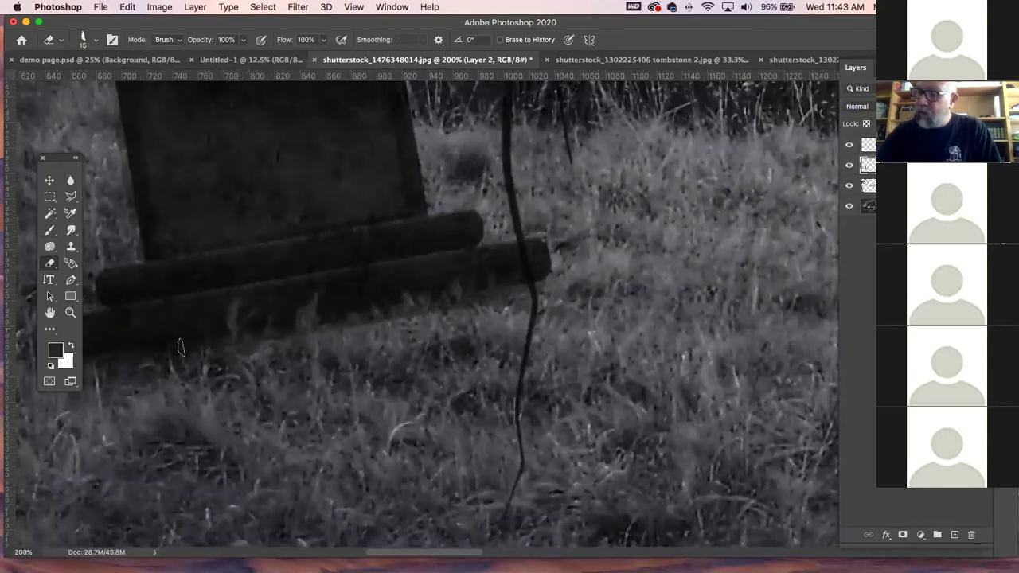
left_click_drag(184, 312, 378, 308)
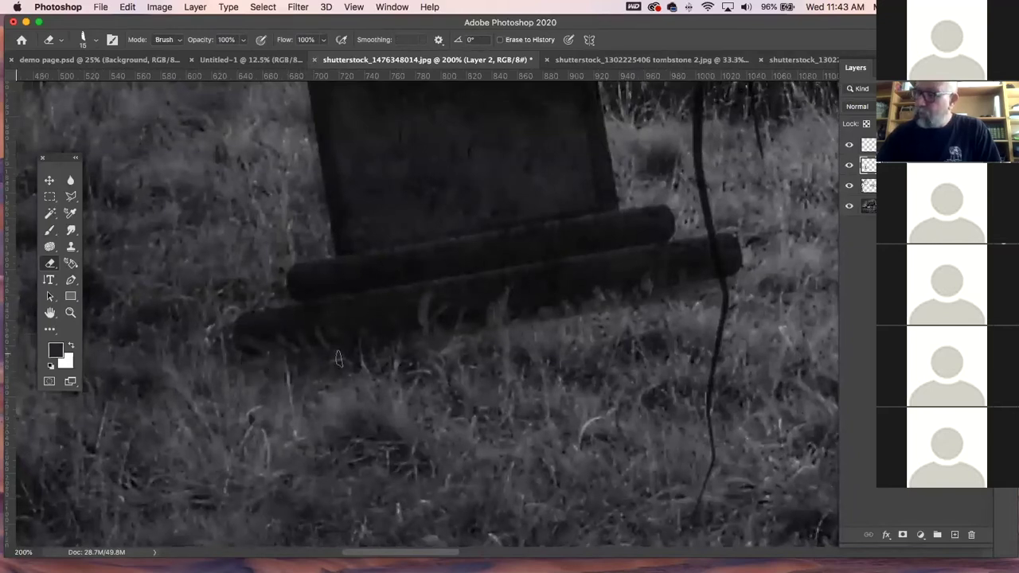
- Switch the Eraser to the Flat Point 11 tip from the MY FAVES group and reduce it to 8 px
left_click(96, 41)
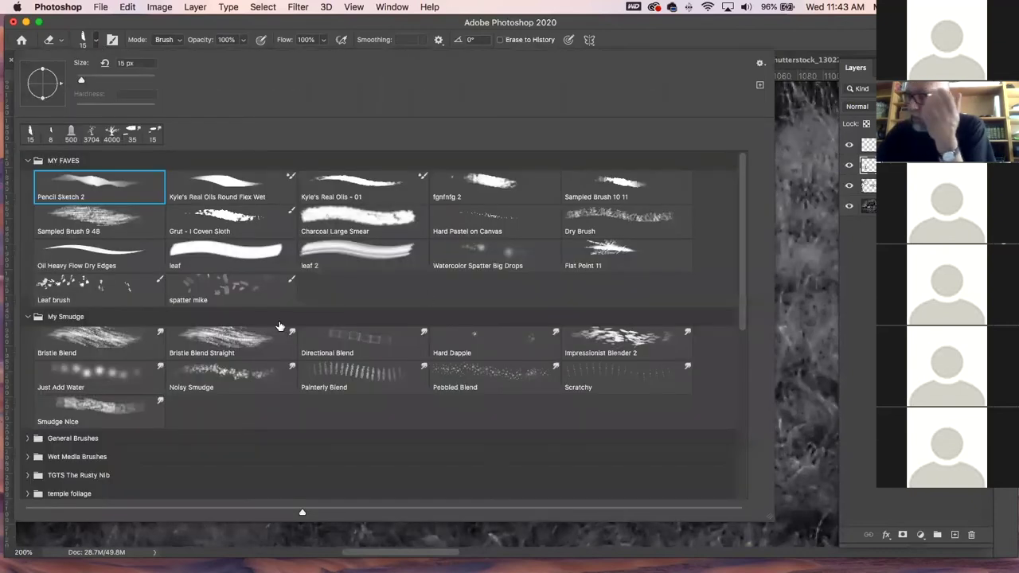
left_click(28, 439)
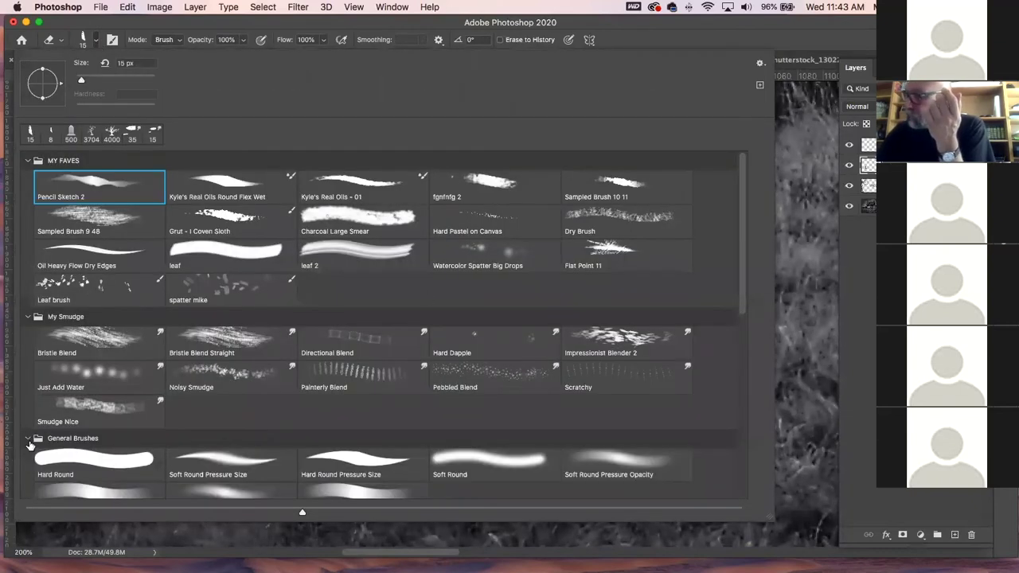
scroll(742, 239, "down", 1)
left_click(643, 257)
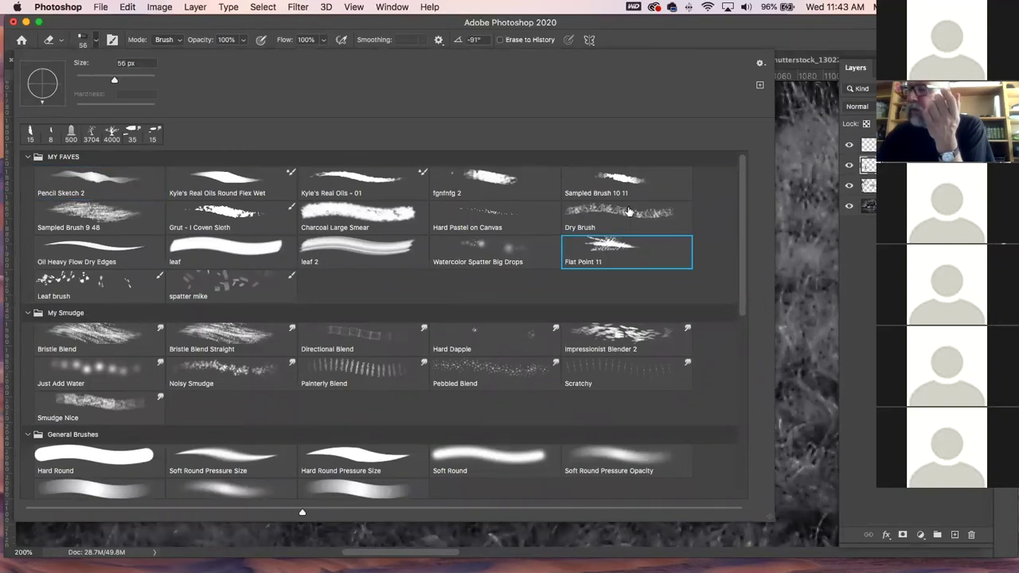
left_click(839, 32)
key("bracketleft")
key("bracketleft")
key("bracketleft")
key("bracketleft")
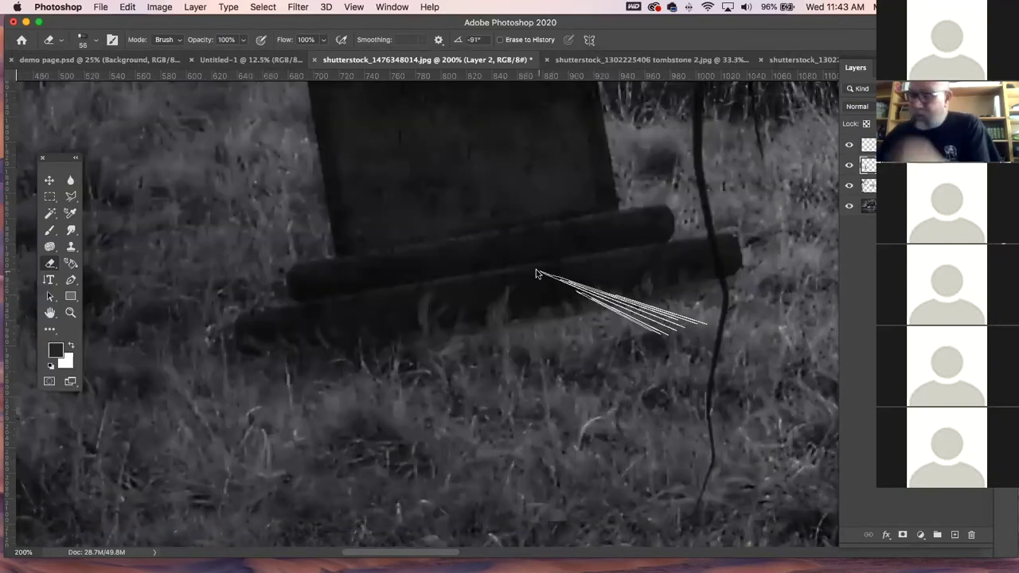
key("bracketleft")
key("bracketleft")
key("bracketleft")
key("bracketleft")
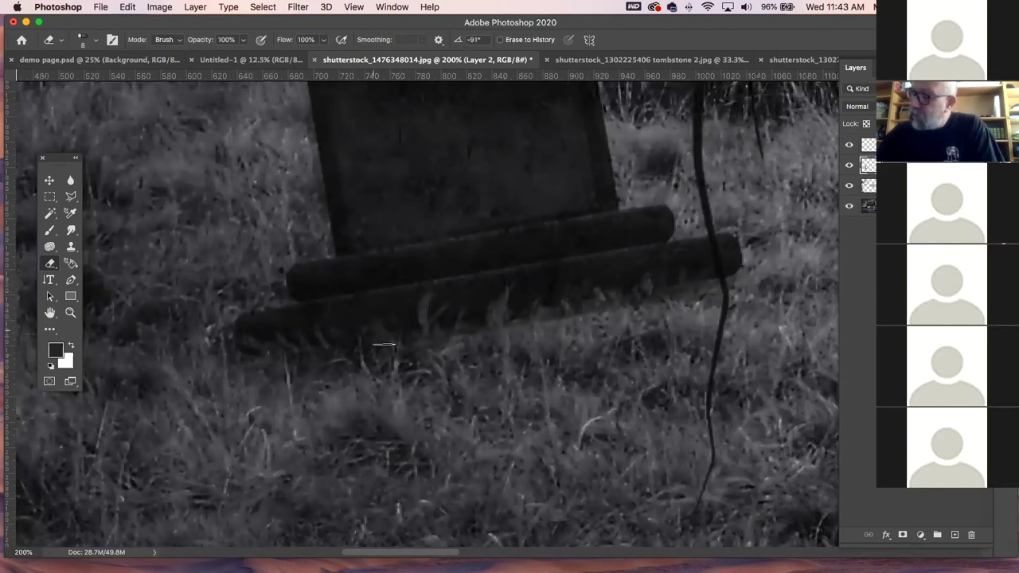
- Erase fine grass blades into the left and right ends of the tombstone's base with the 8 px Eraser
left_click_drag(373, 342, 318, 305)
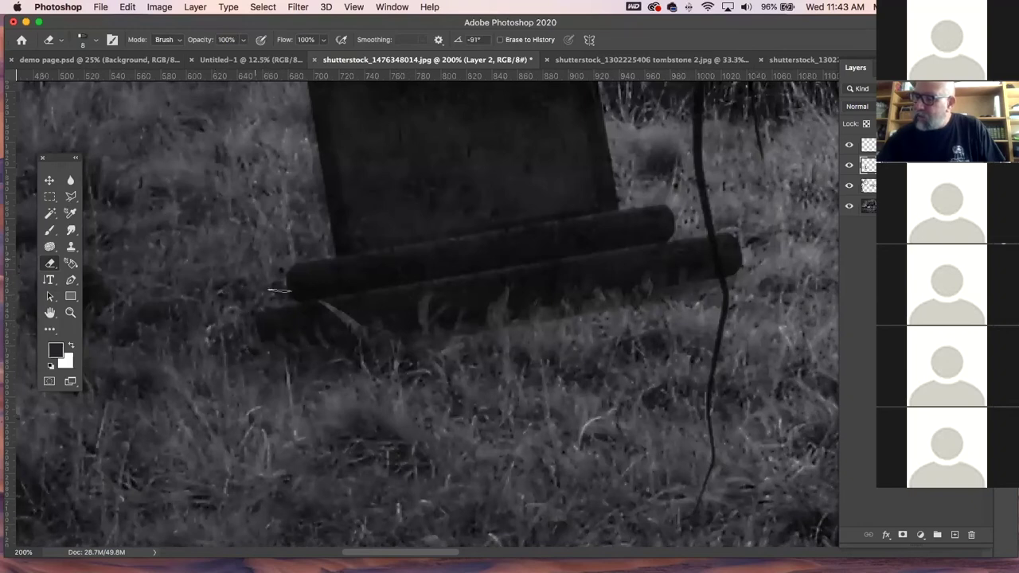
left_click_drag(748, 247, 740, 296)
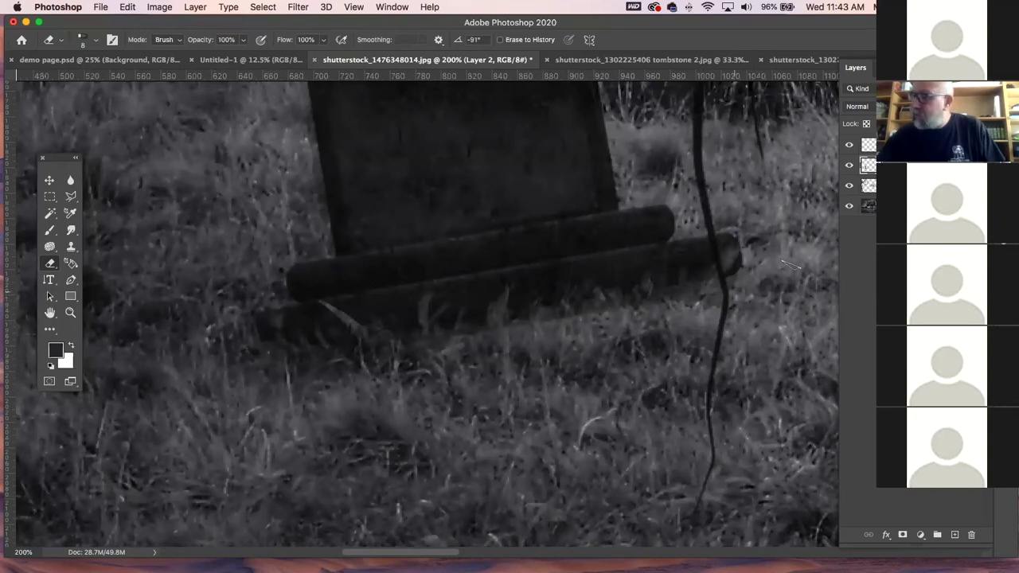
key("super+minus")
key("super+minus")
key("super+minus")
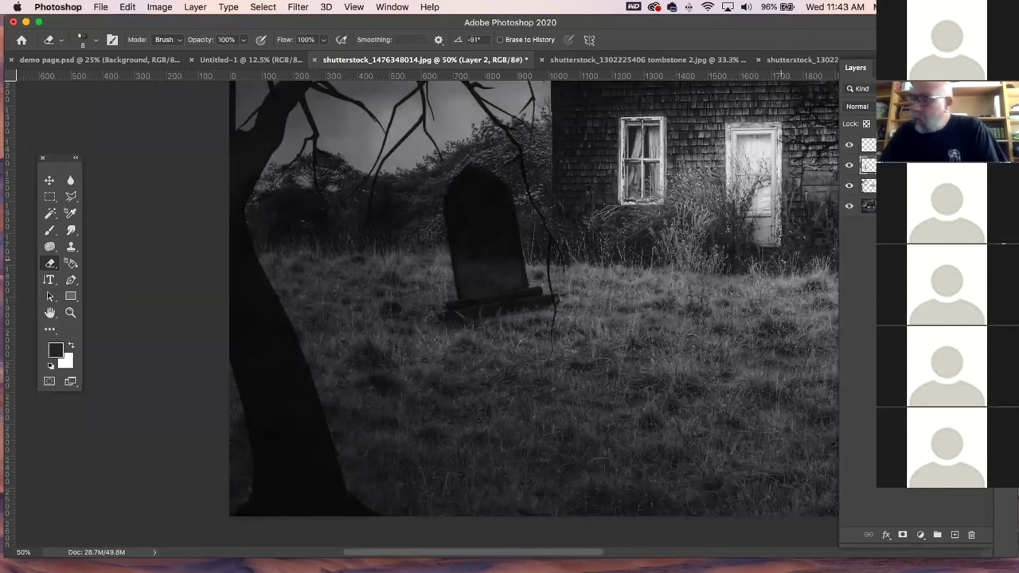
key("super+minus")
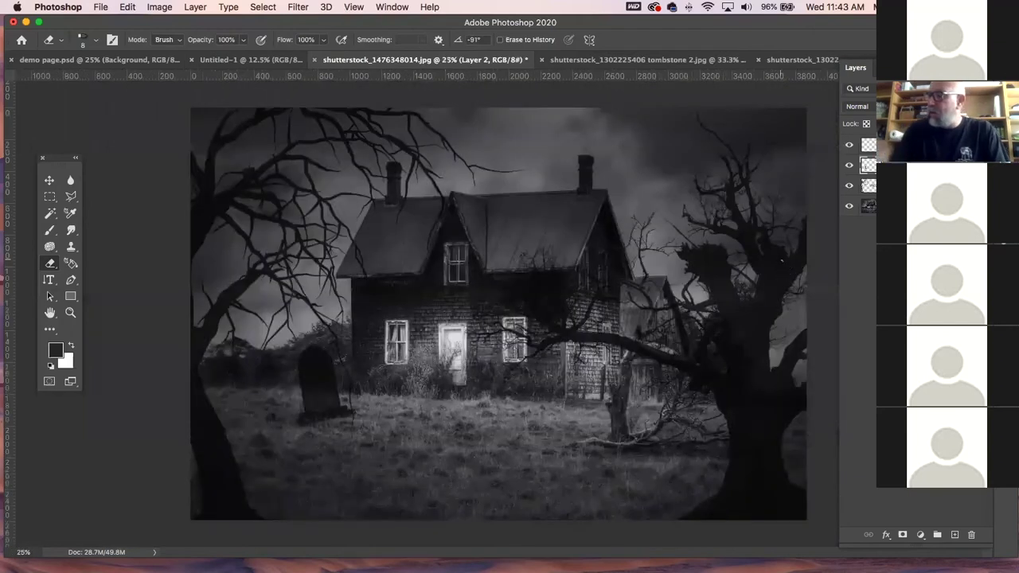
- Add a new layer above all the others and set up the Brush tool with the red swatch as the foreground colour
key("z")
mouse_move(519, 307)
left_mouse_down()
mouse_move(527, 312)
mouse_move(516, 310)
left_mouse_up()
left_click(871, 145)
left_click(953, 534)
left_click(71, 230)
left_click(50, 230)
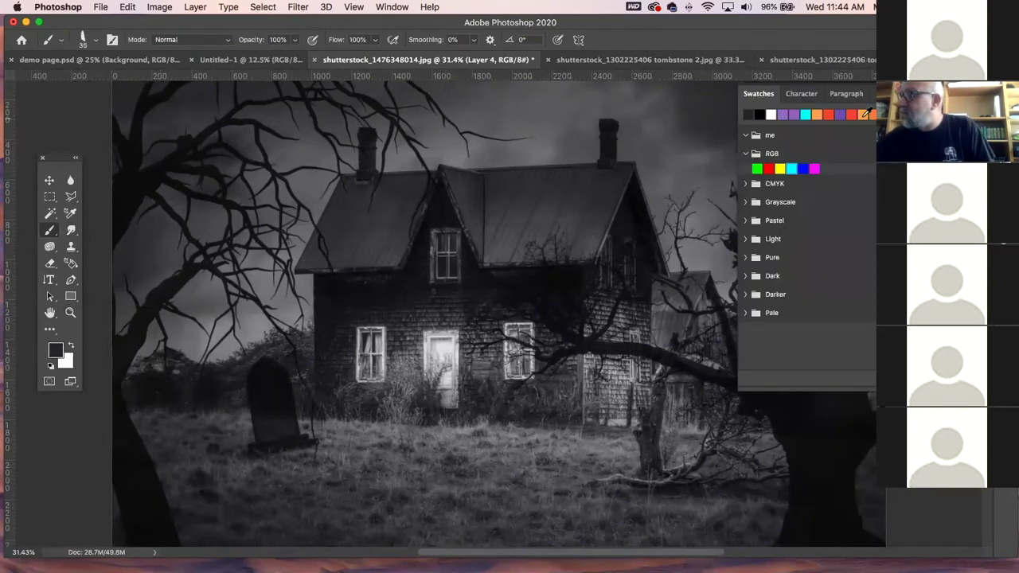
left_click(853, 114)
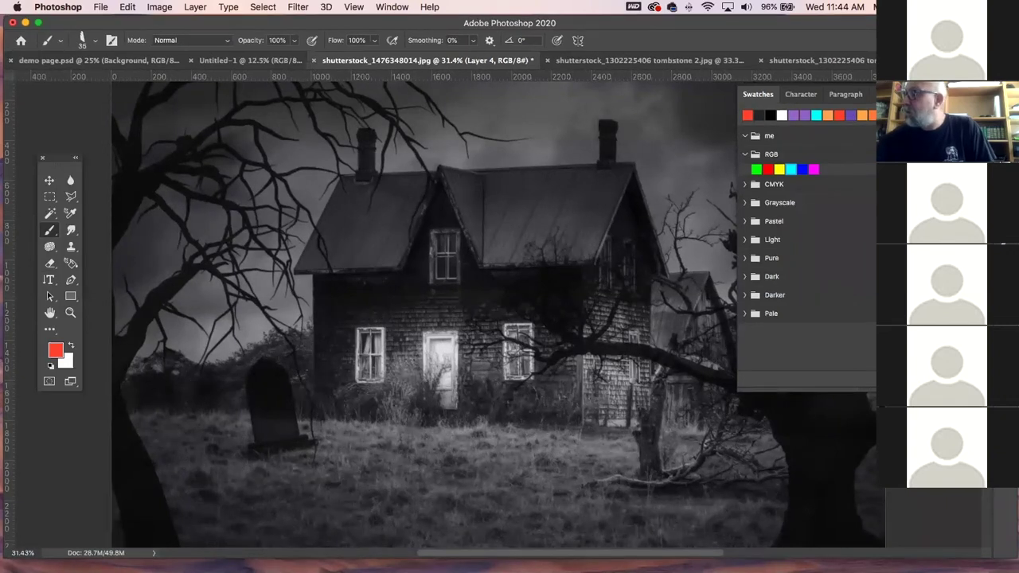
- Paint the panes of the house's upper gable window red and soften the paint with the Smudge tool
key("F7")
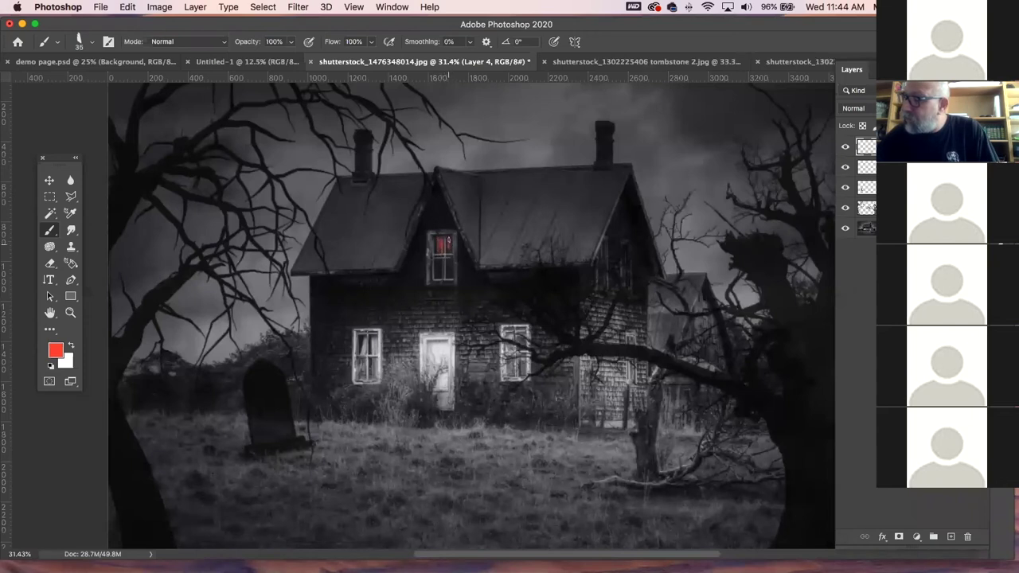
mouse_move(448, 275)
left_mouse_down()
mouse_move(439, 245)
mouse_move(437, 273)
left_mouse_up()
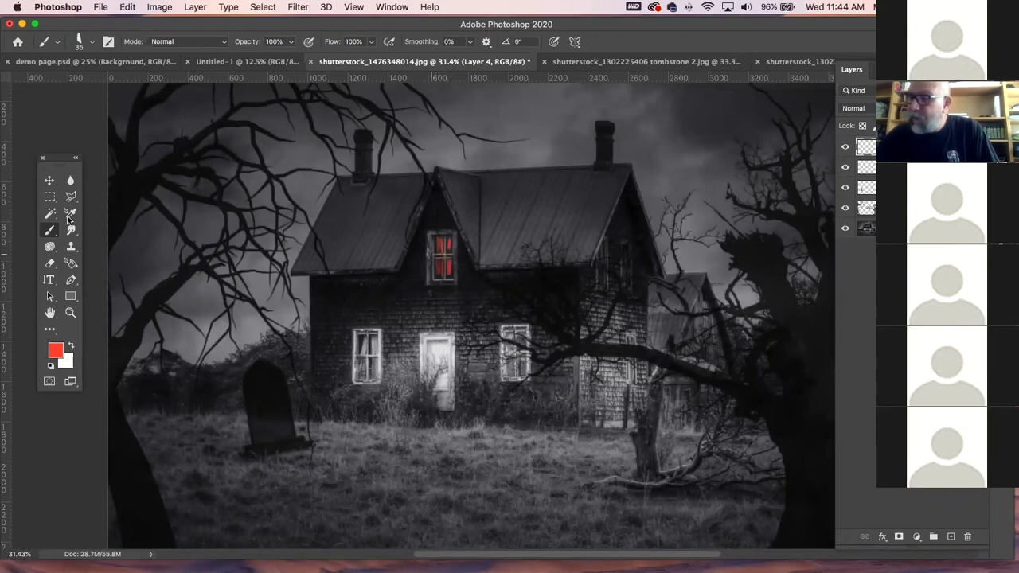
key("r")
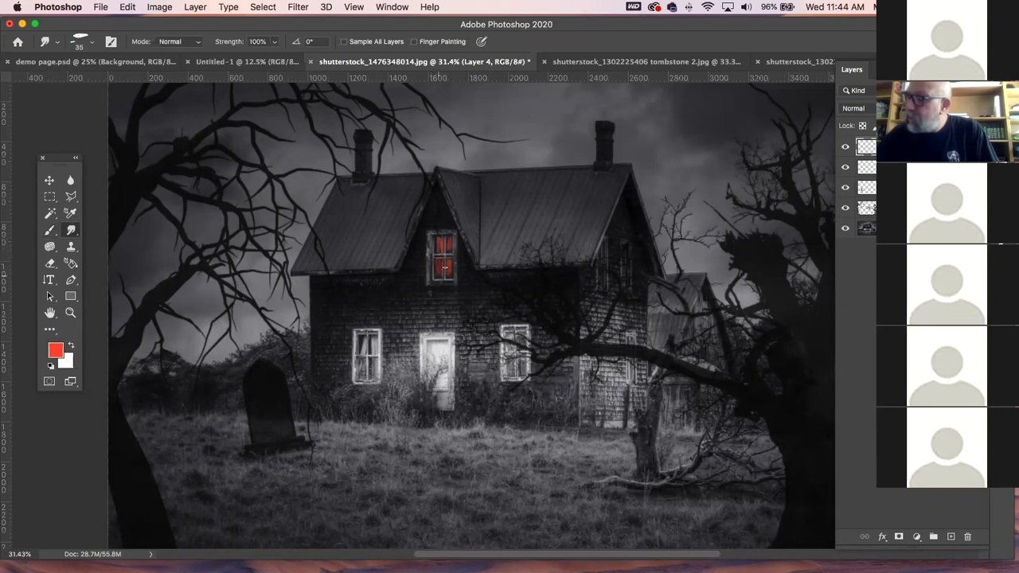
left_click(853, 107)
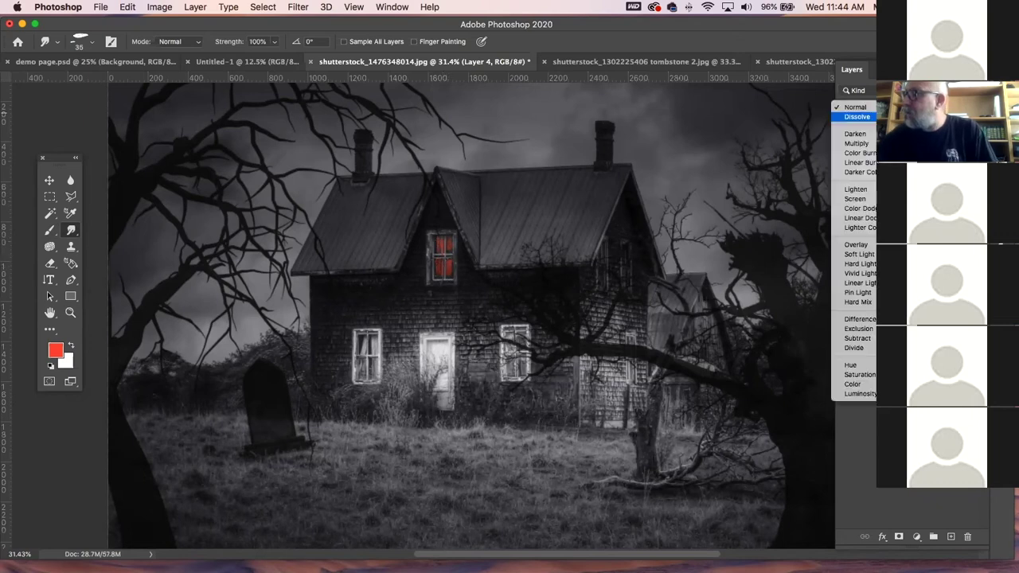
key("Down")
key("Down")
key("Down")
key("Down")
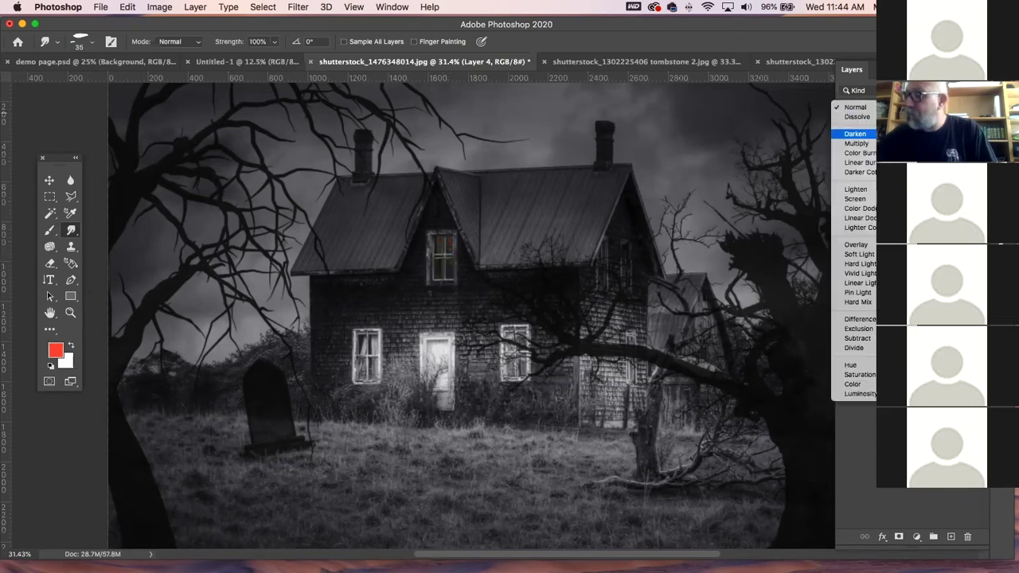
key("Down")
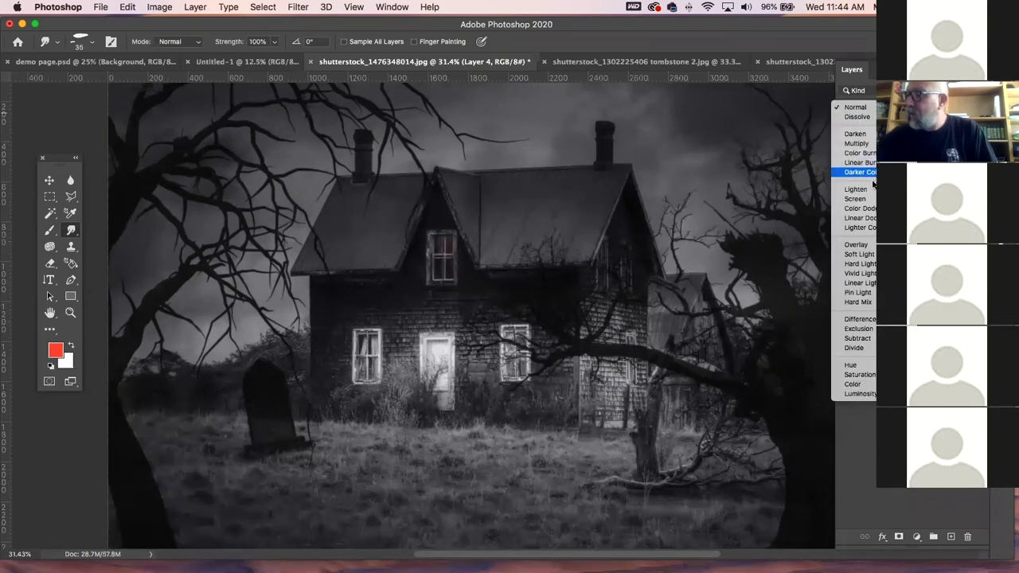
key("Down")
key("Down")
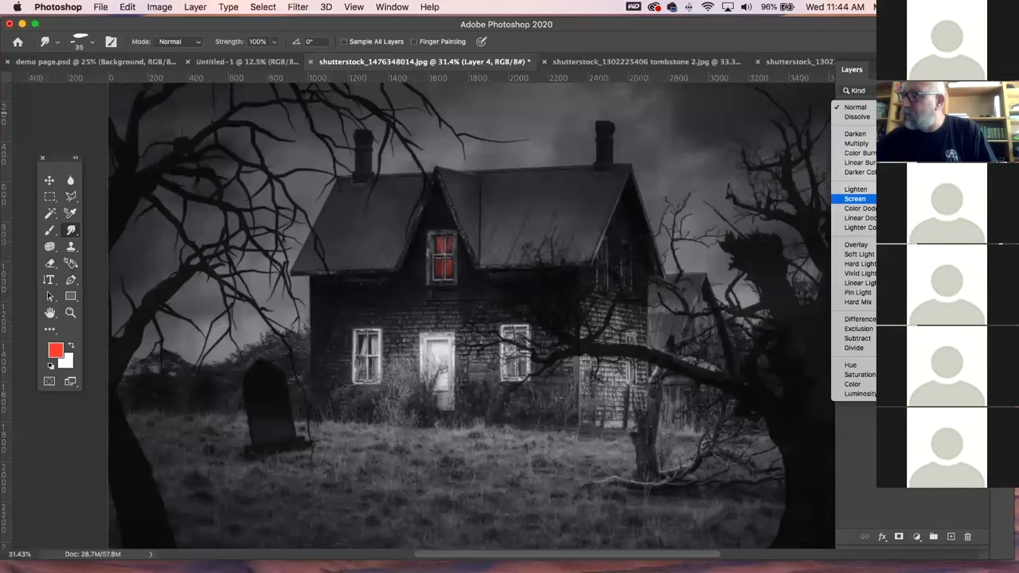
key("Up")
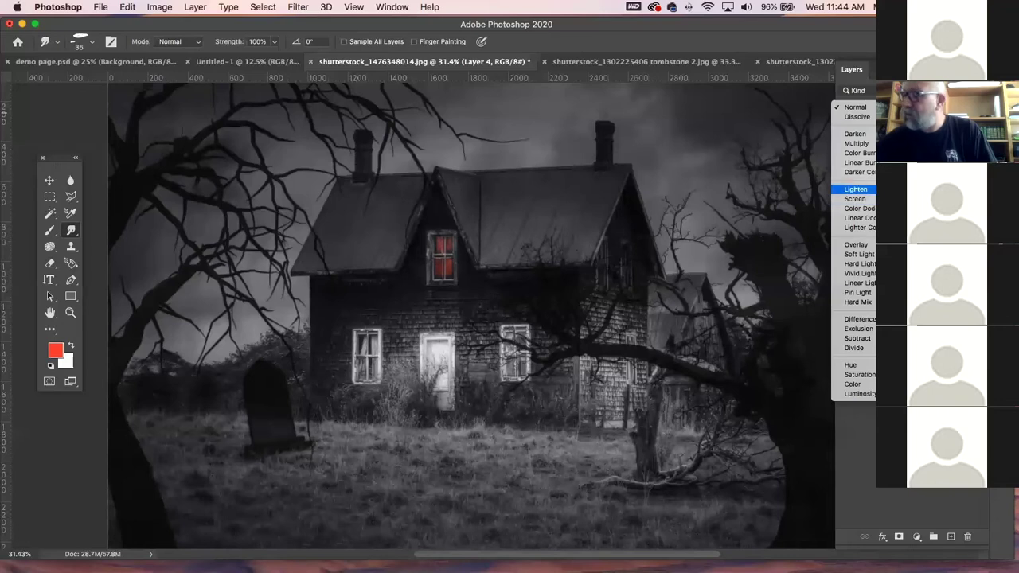
key("Down")
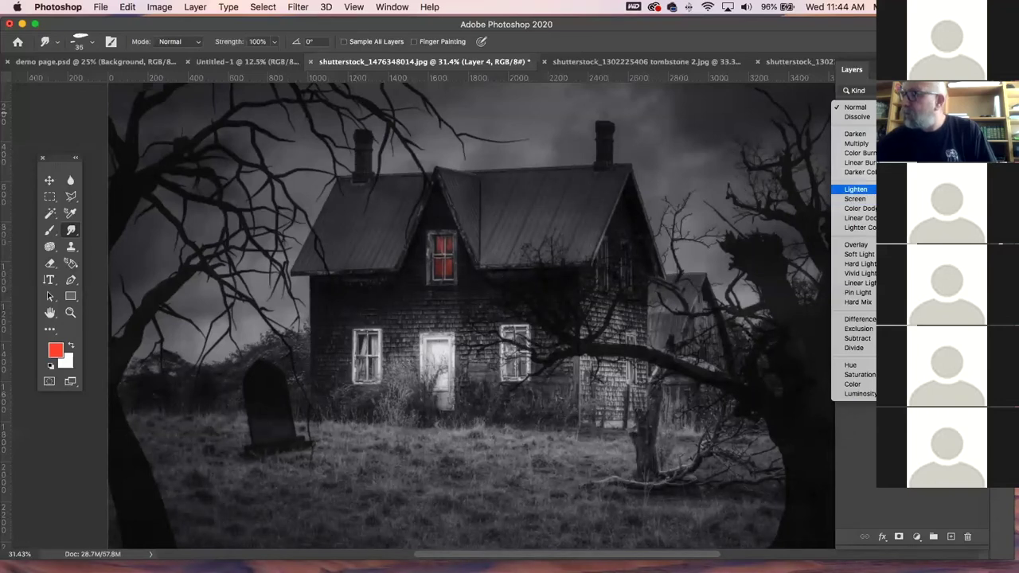
key("Escape")
- Set the red window layer's blend mode to Linear Dodge (Add)
left_click_drag(849, 21, 696, 45)
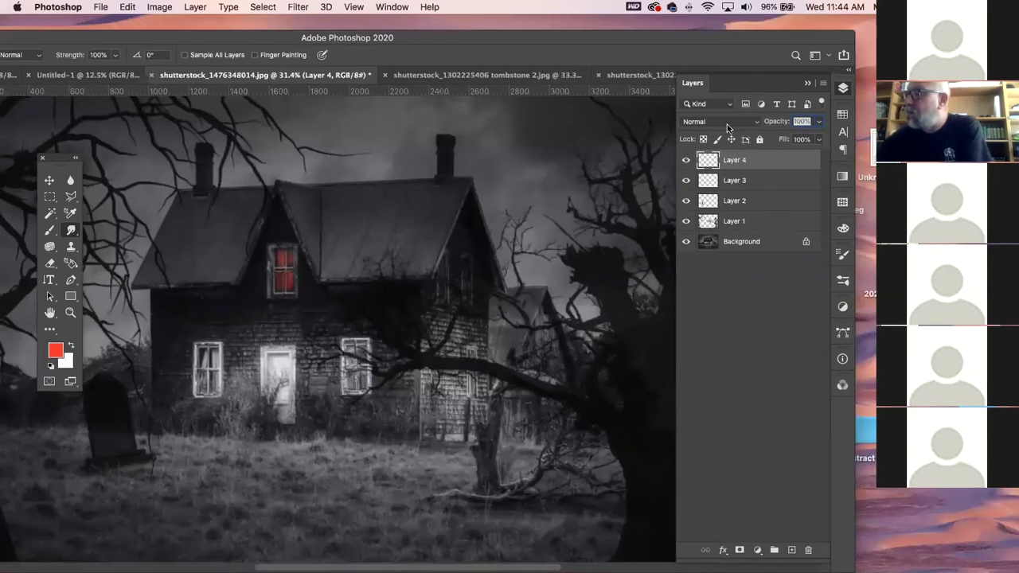
left_click(725, 119)
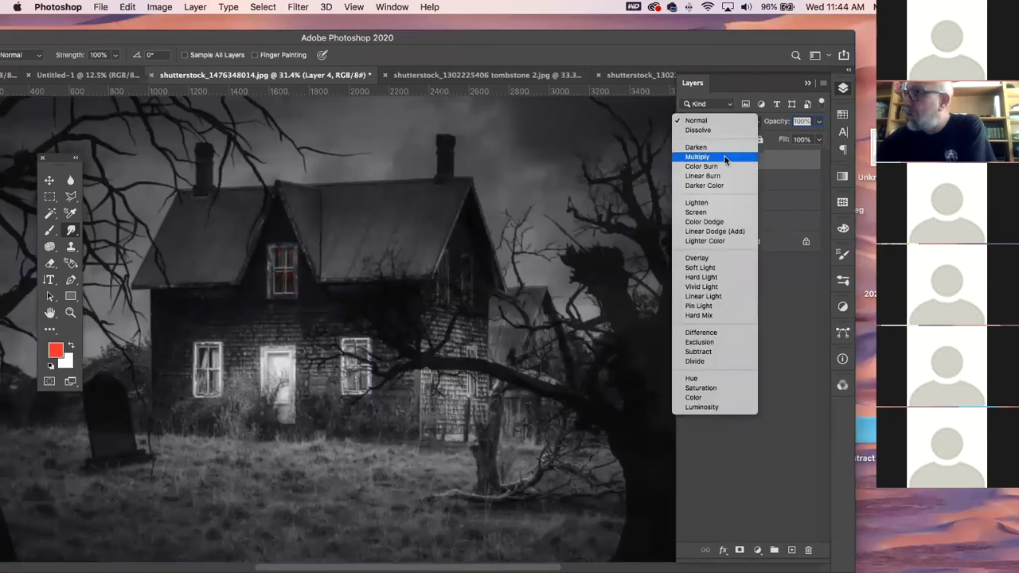
left_click(727, 232)
left_click_drag(794, 37, 890, 29)
- Shift the window paint's hue by +19 with a Hue/Saturation adjustment
key("super+u")
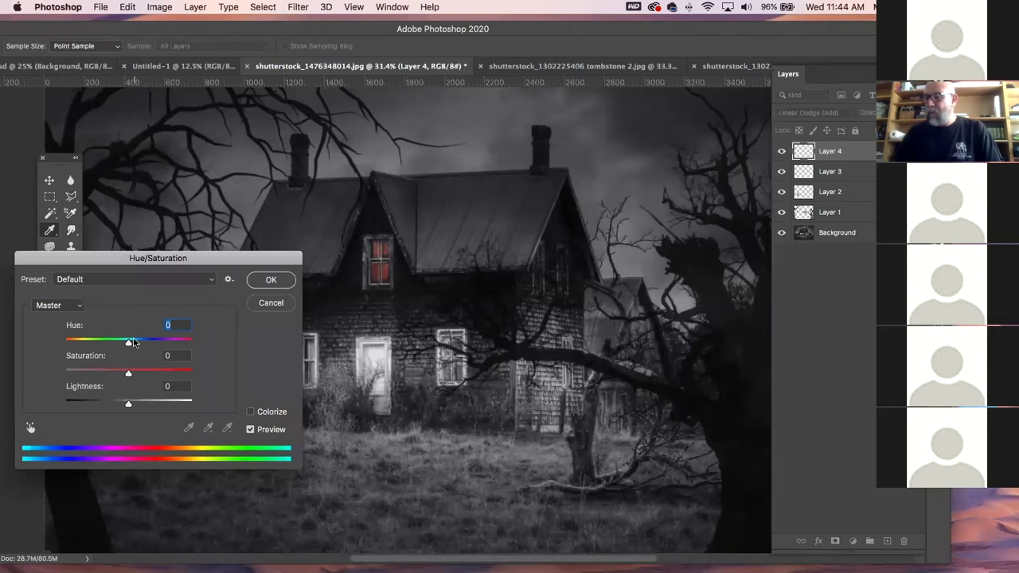
mouse_move(128, 342)
left_mouse_down()
mouse_move(88, 343)
mouse_move(141, 347)
left_mouse_up()
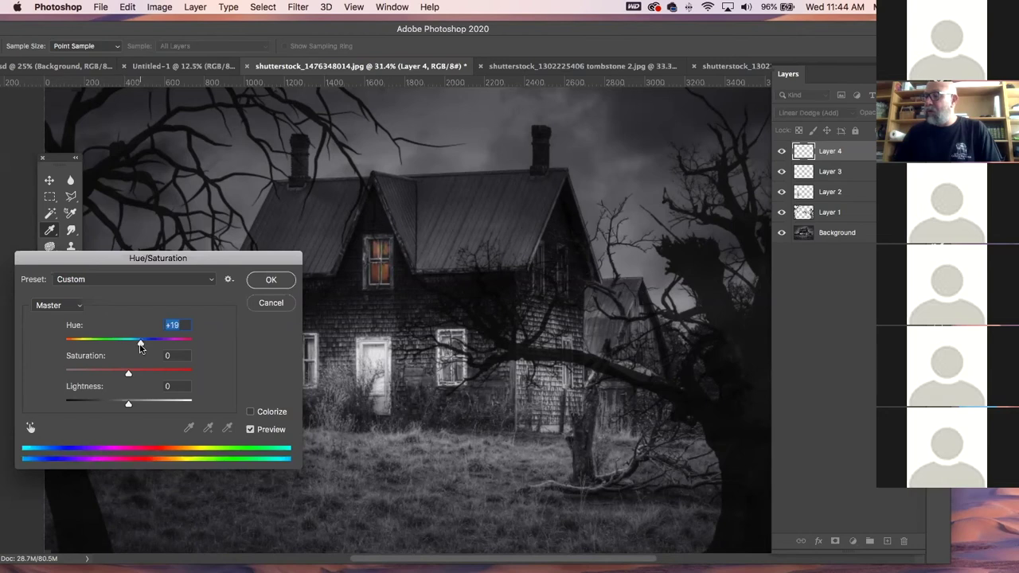
left_click(269, 281)
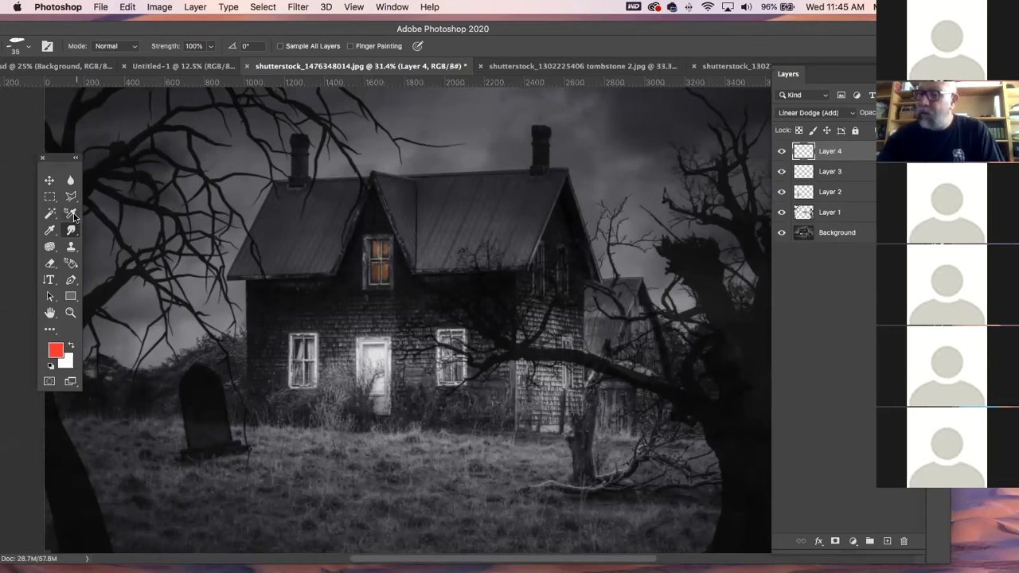
- Sample the window's orange, pick a lighter shade, paint highlights on the panes, and blend them with the Smudge tool at 10 px
left_click(61, 231)
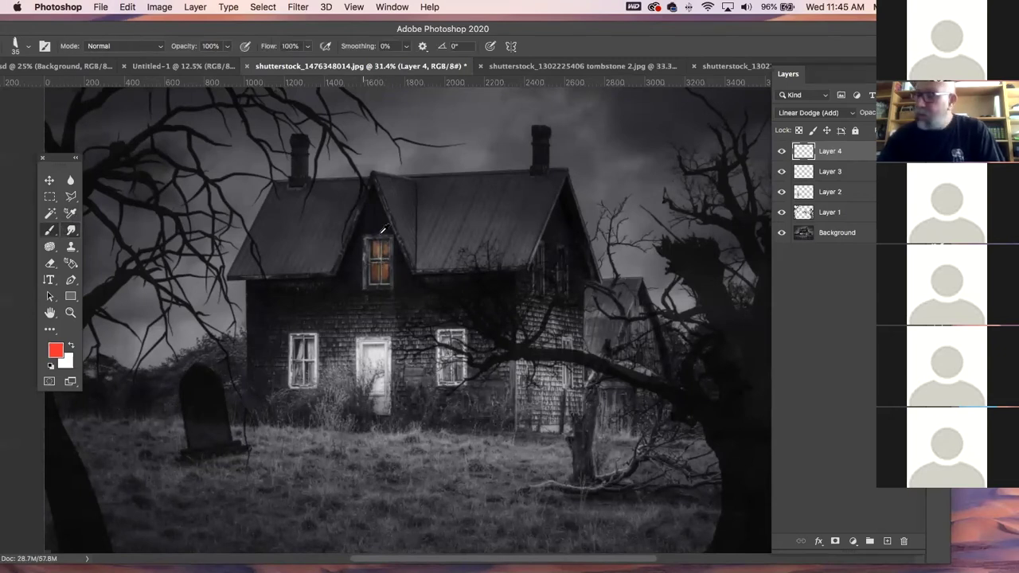
left_click(388, 261, "alt")
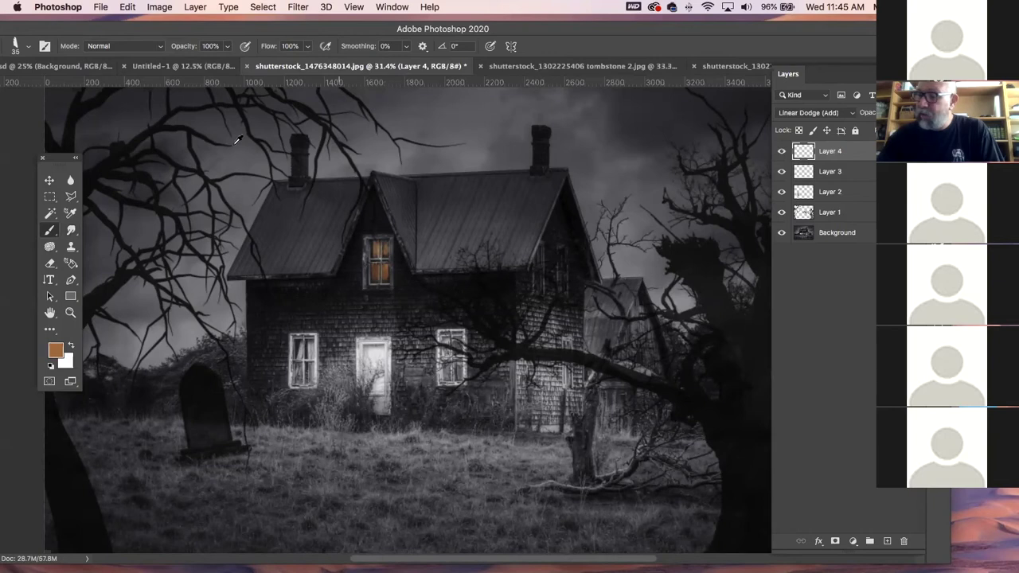
left_click(56, 350)
left_click_drag(450, 284, 458, 264)
left_click(670, 236)
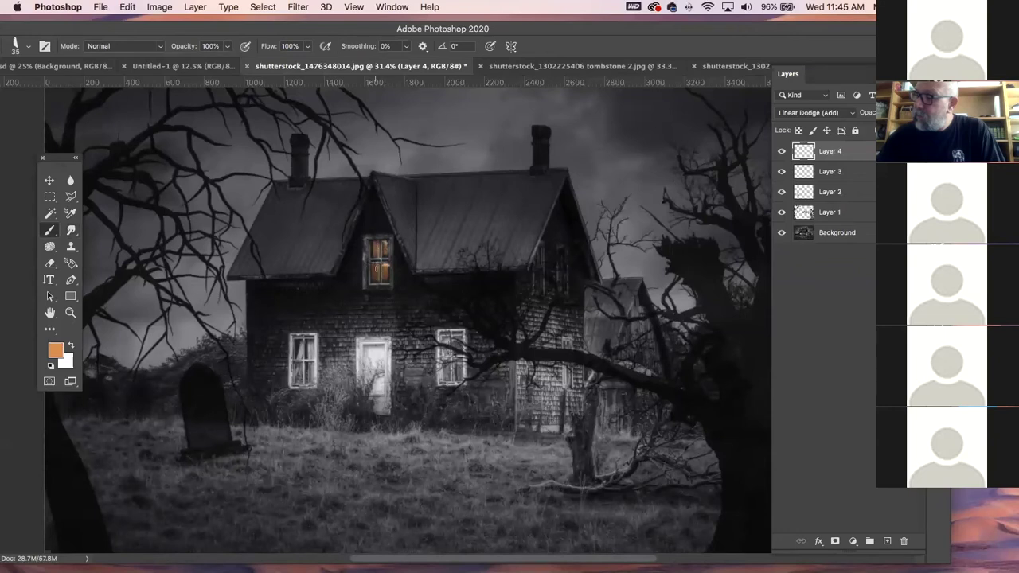
key("r")
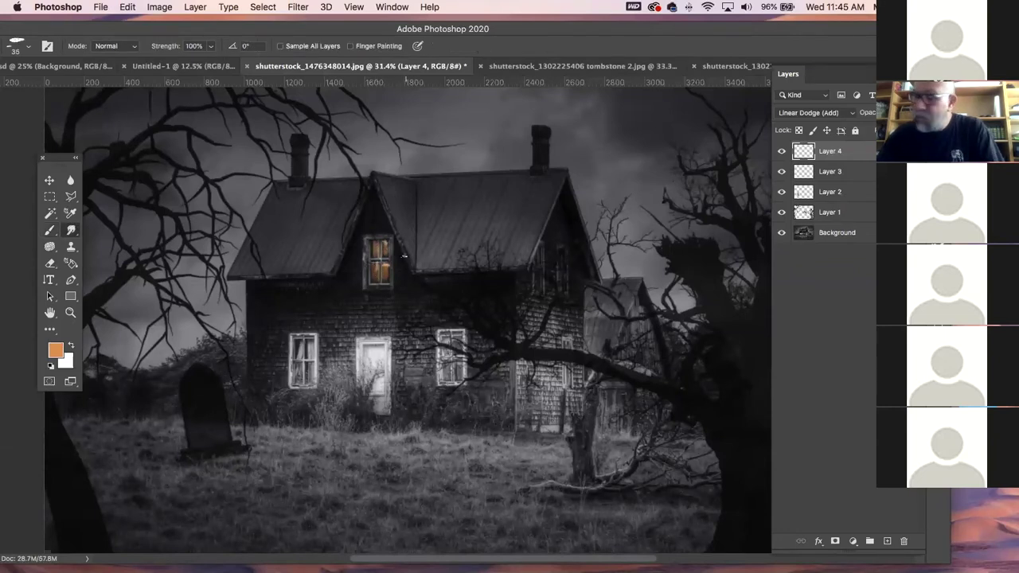
key("bracketleft")
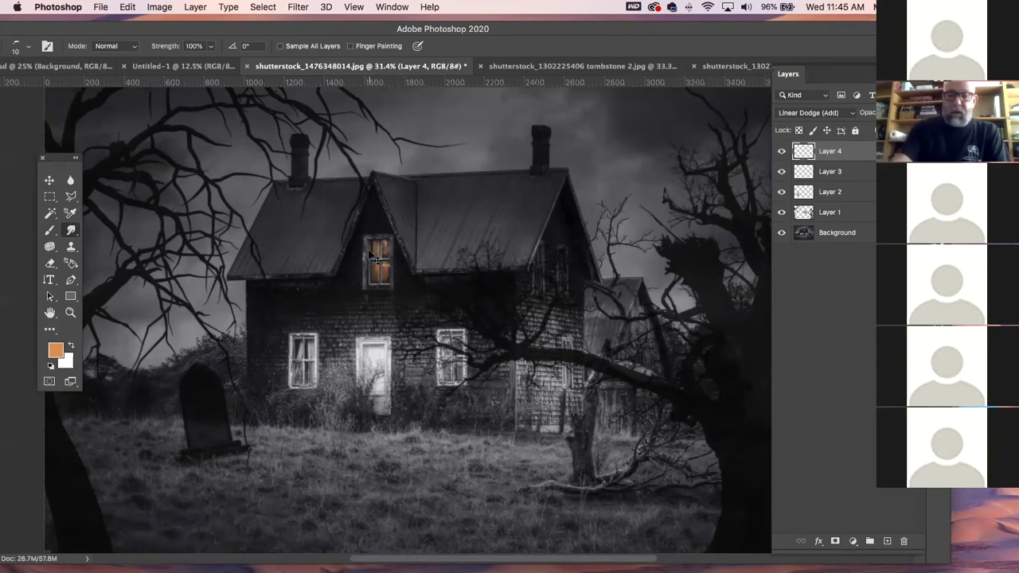
- Add a new empty layer above the window glow layer
key("ctrl+minus")
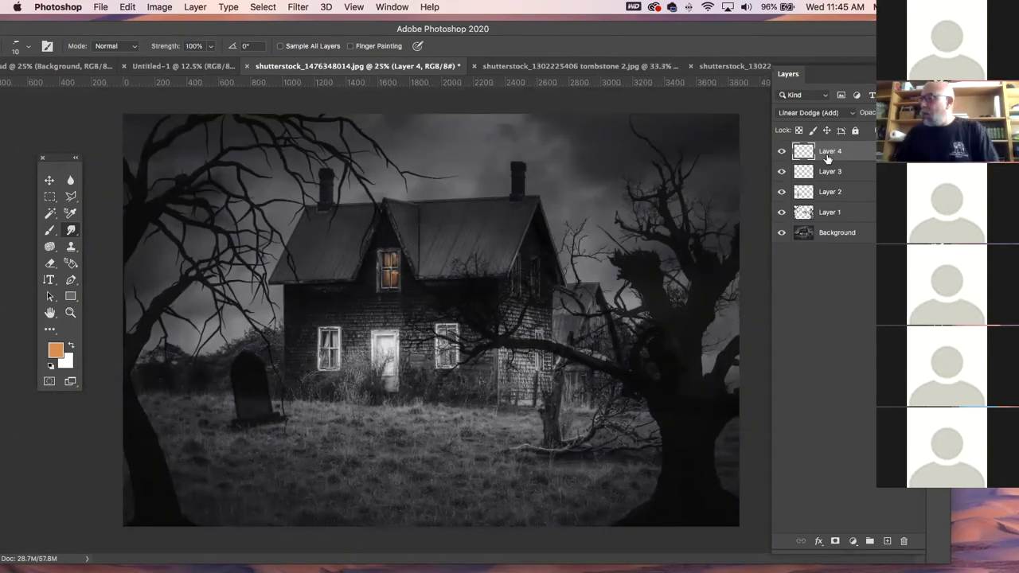
left_click(887, 541)
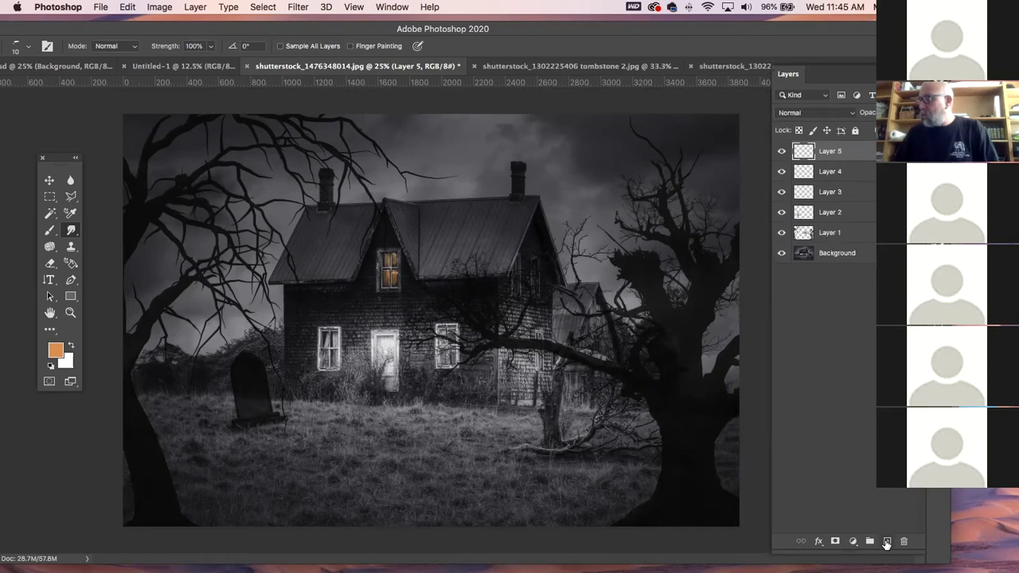
key("super+minus")
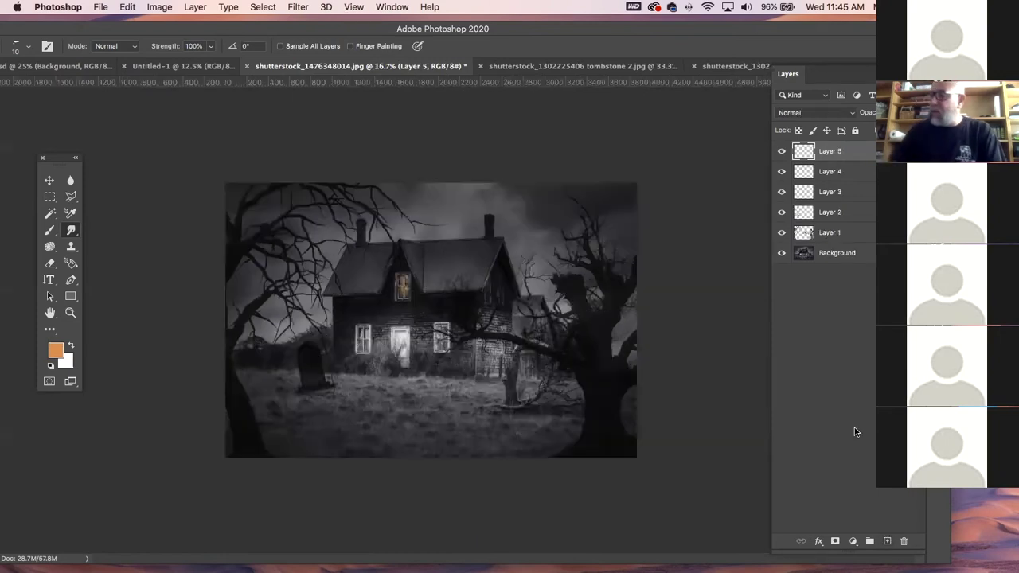
- Fill the new empty layer with a linear blue-to-transparent gradient running from the sky down to the ground, using the pure RGB blue swatch
left_click(70, 230)
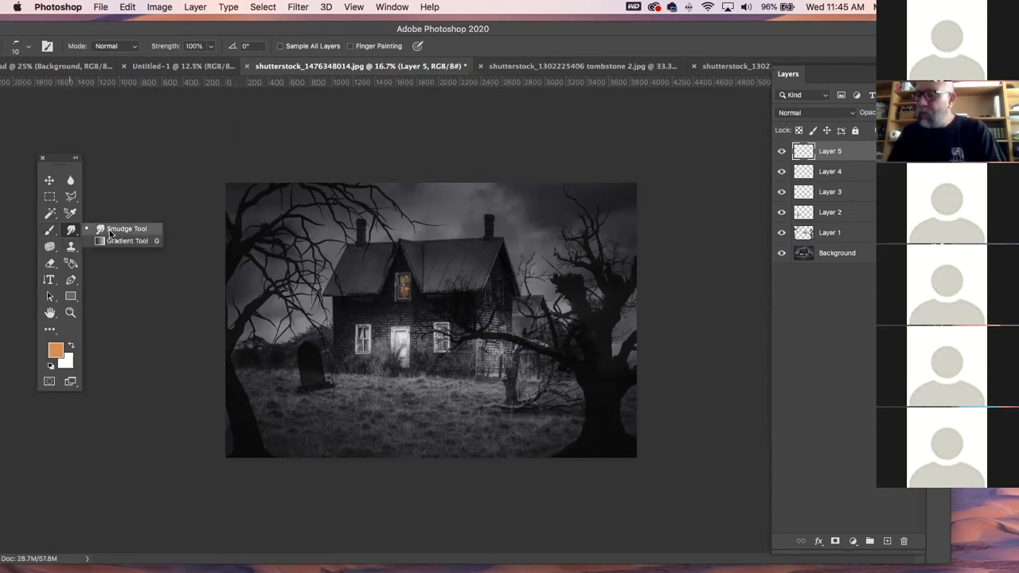
left_click(115, 241)
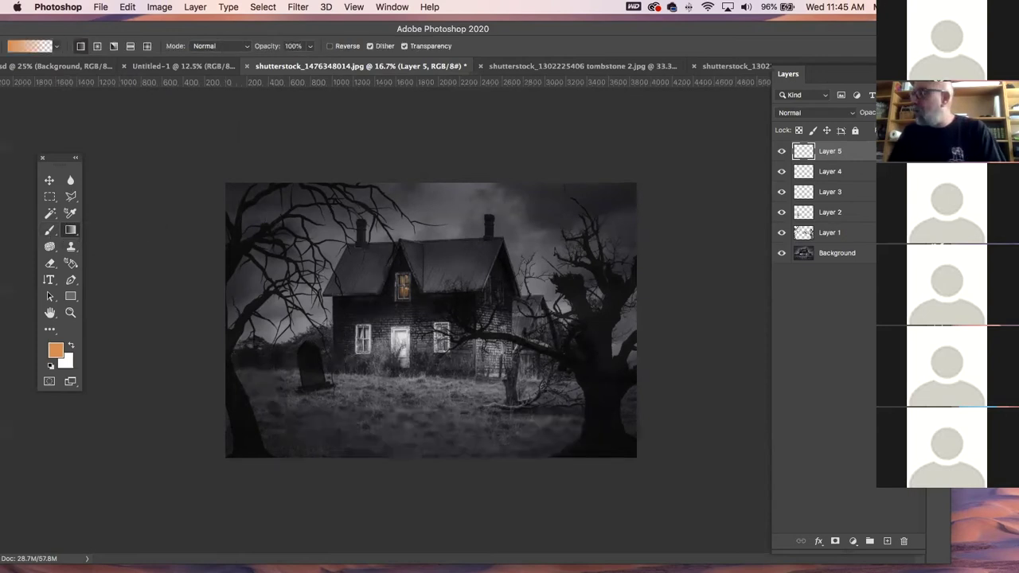
left_click(937, 103)
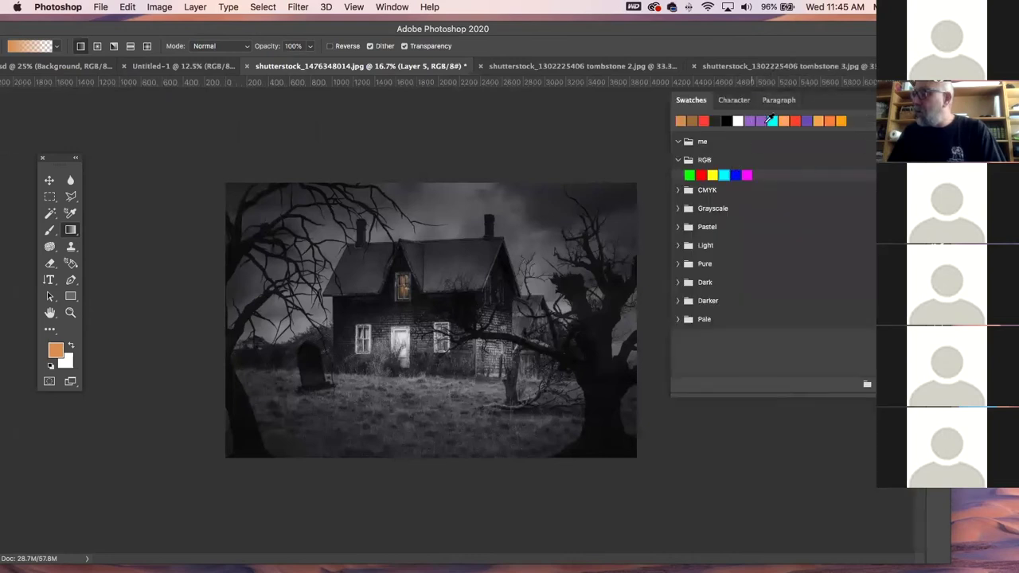
left_click(736, 174)
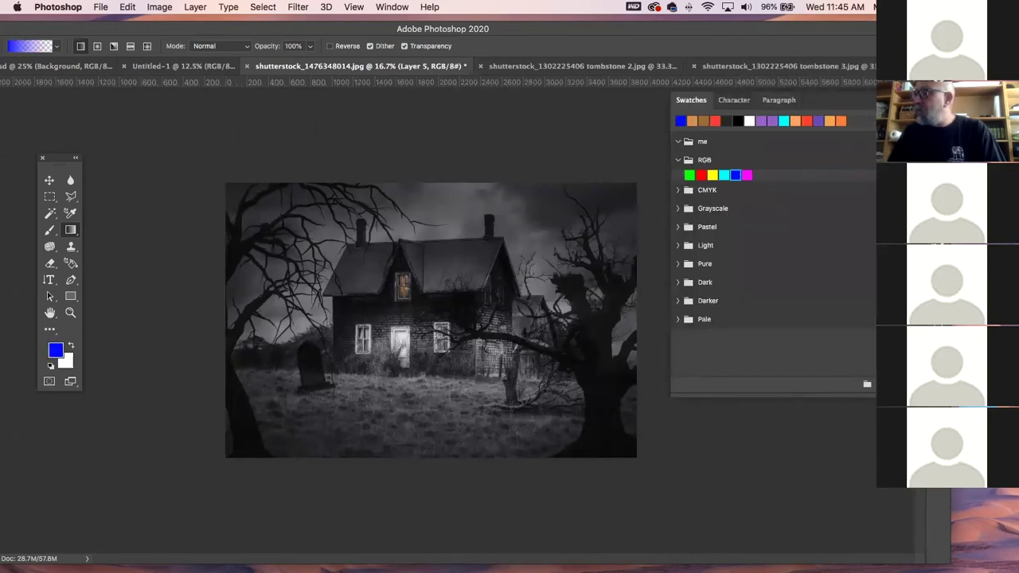
left_click(937, 78)
left_click_drag(425, 192, 423, 446)
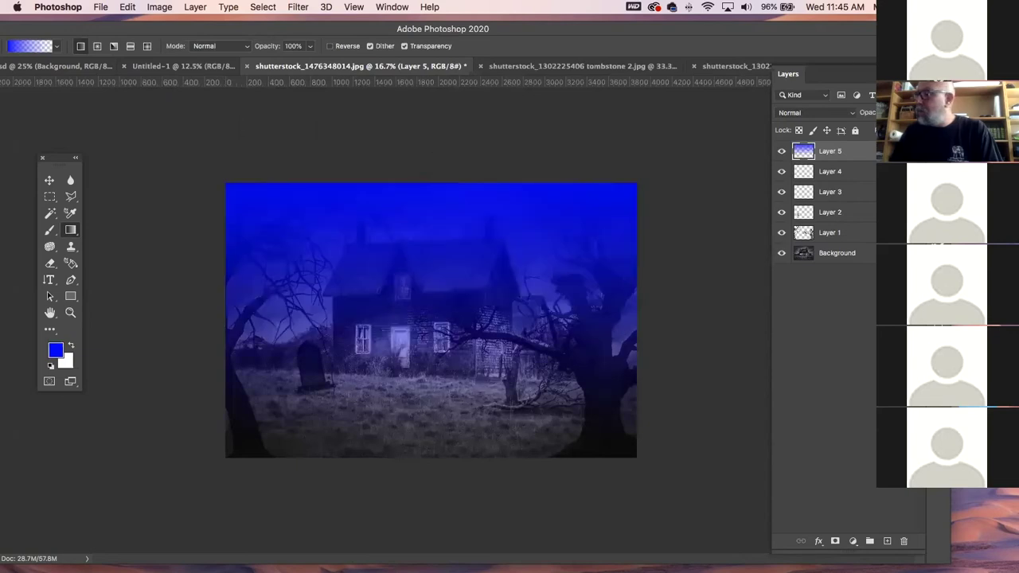
- Set the blue gradient layer's blend mode to Soft Light and lower its saturation to -36 with a Hue/Saturation adjustment
left_click(828, 114)
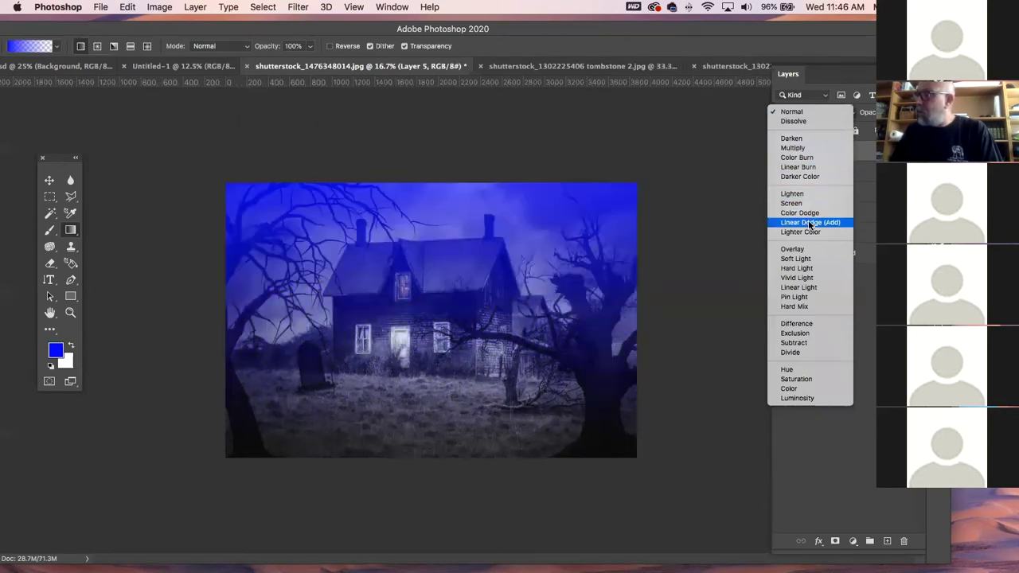
left_click(807, 263)
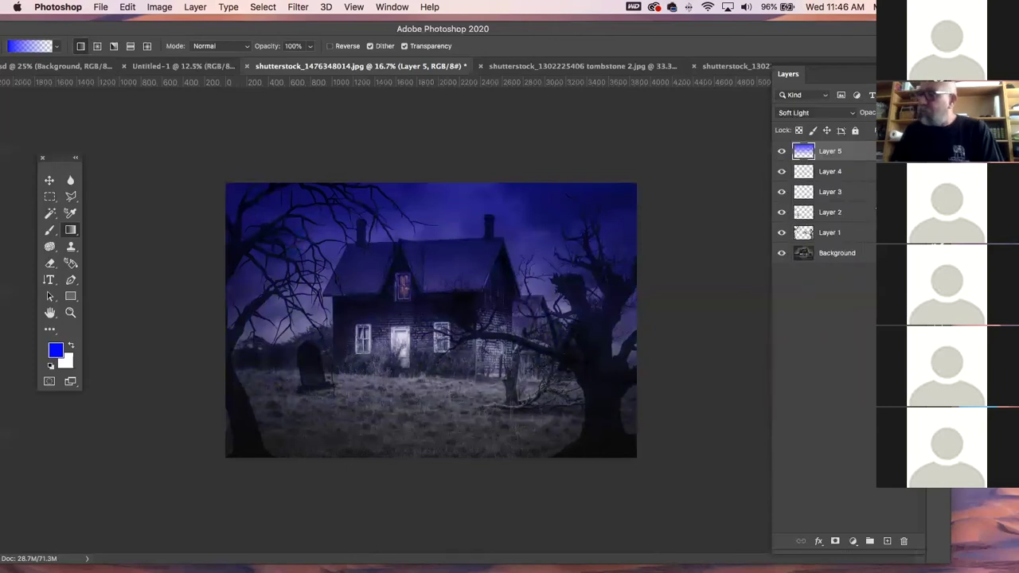
key("ctrl+u")
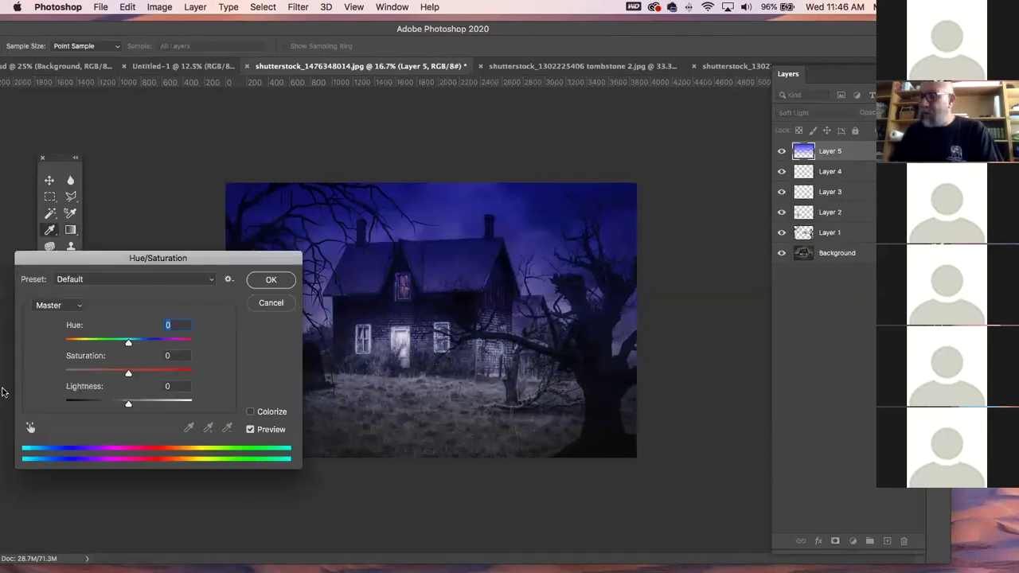
left_click_drag(128, 373, 103, 374)
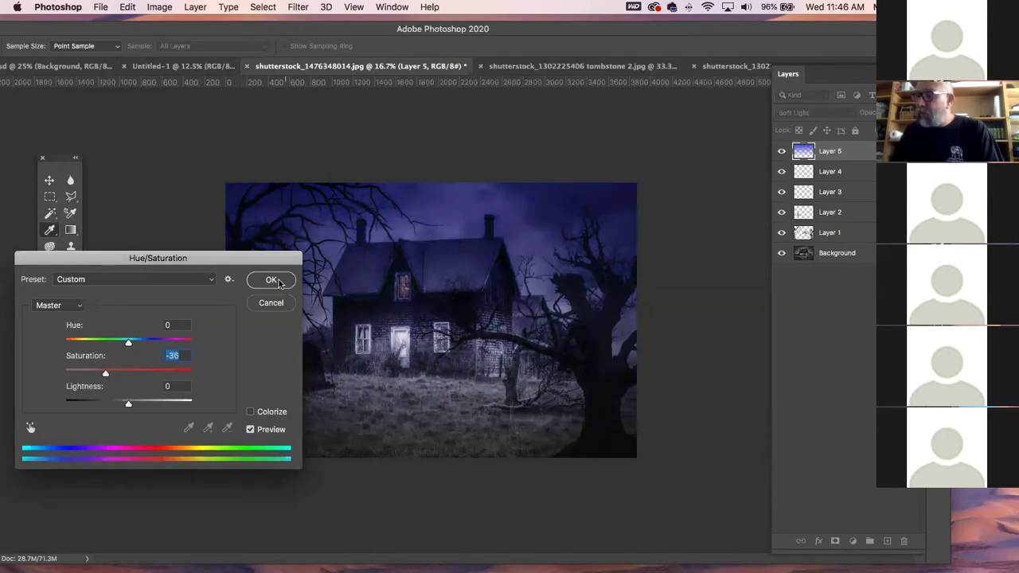
- Apply the Hue/Saturation adjustment with Saturation -36 to the blue gradient on Layer 5
key("Return")
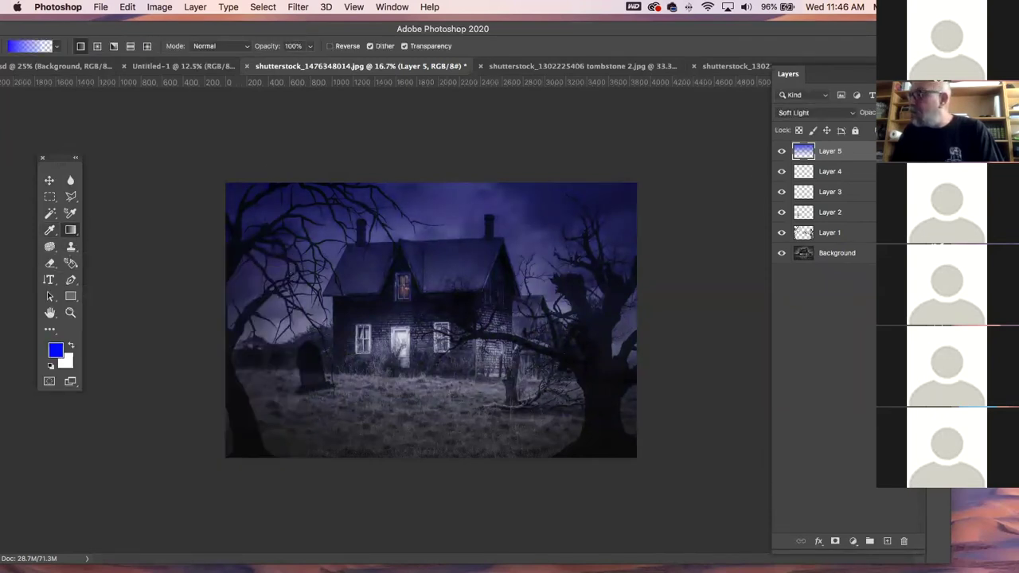
- Set the foreground color to the light orange recent swatch and add a new empty layer above Layer 5
left_click(911, 99)
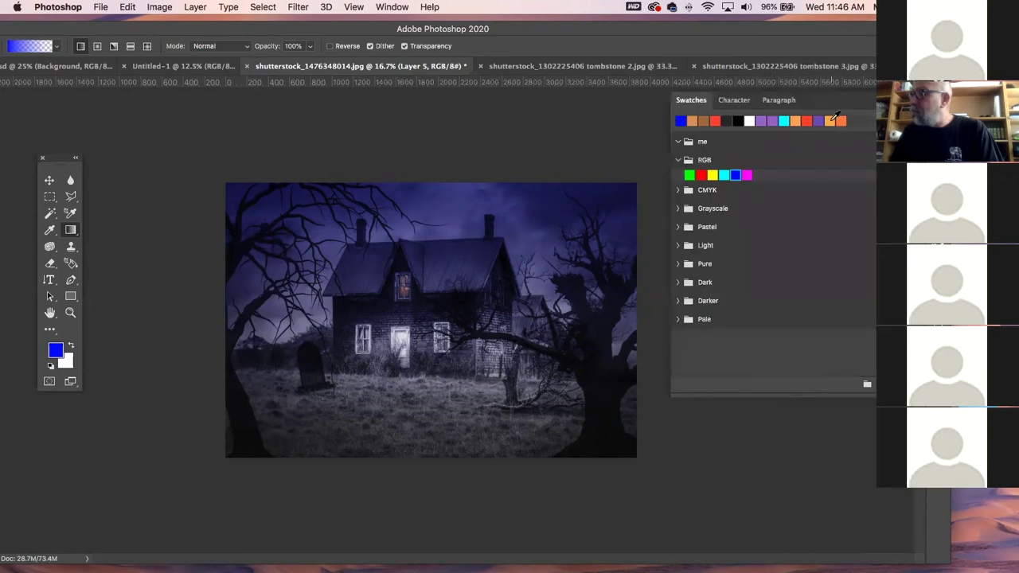
left_click(829, 120)
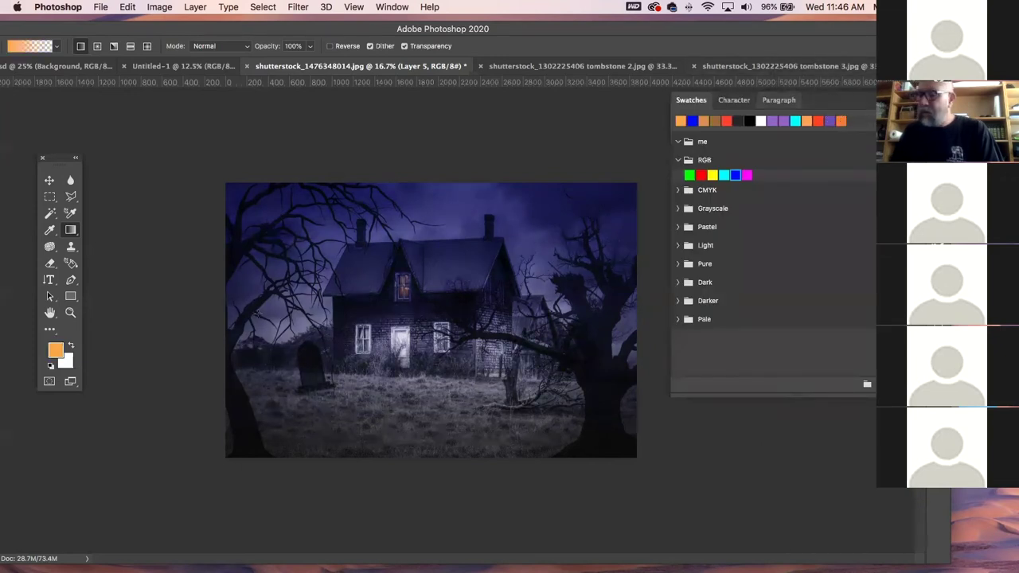
key("F7")
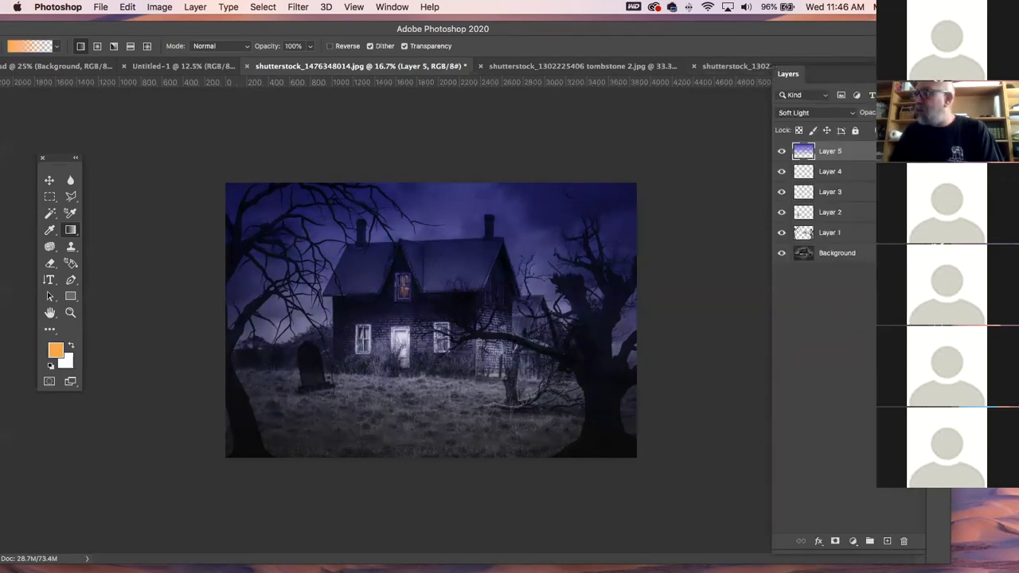
left_click_drag(850, 32, 585, 56)
left_click(622, 565)
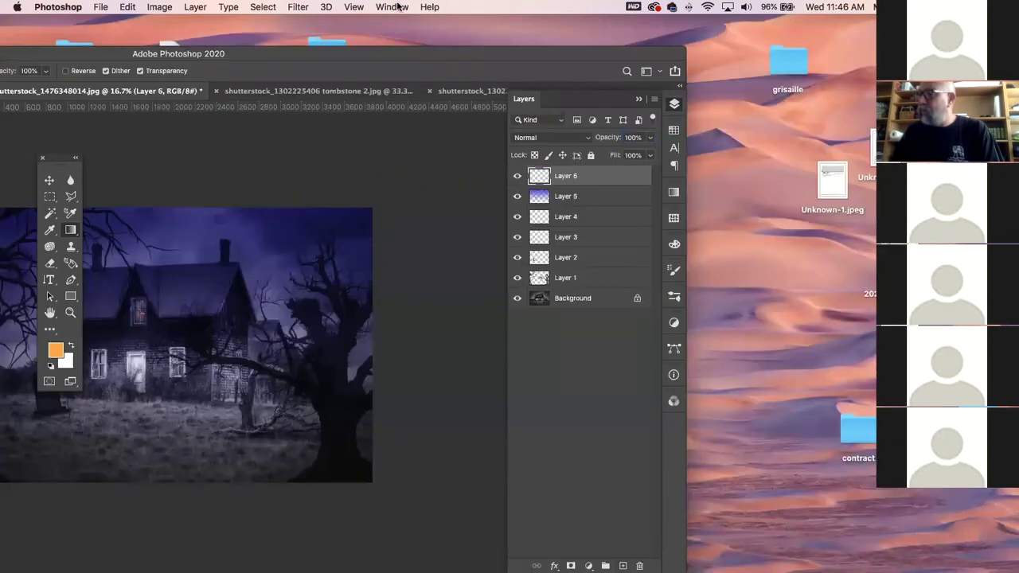
double_click(279, 54)
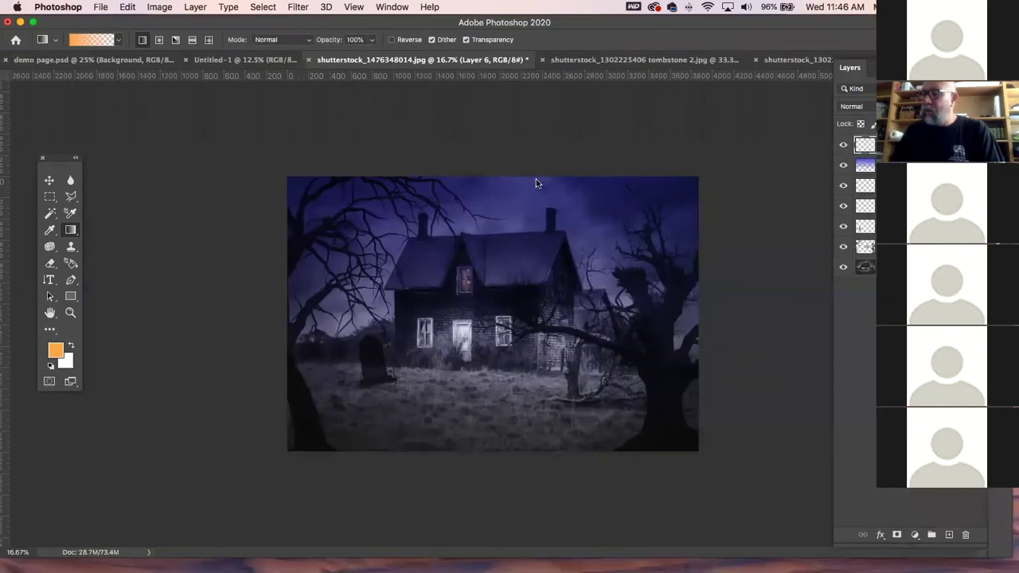
- Draw an orange-to-transparent linear gradient up from the image's bottom edge on the new layer and set its blend mode to Overlay
left_click_drag(363, 476, 472, 311)
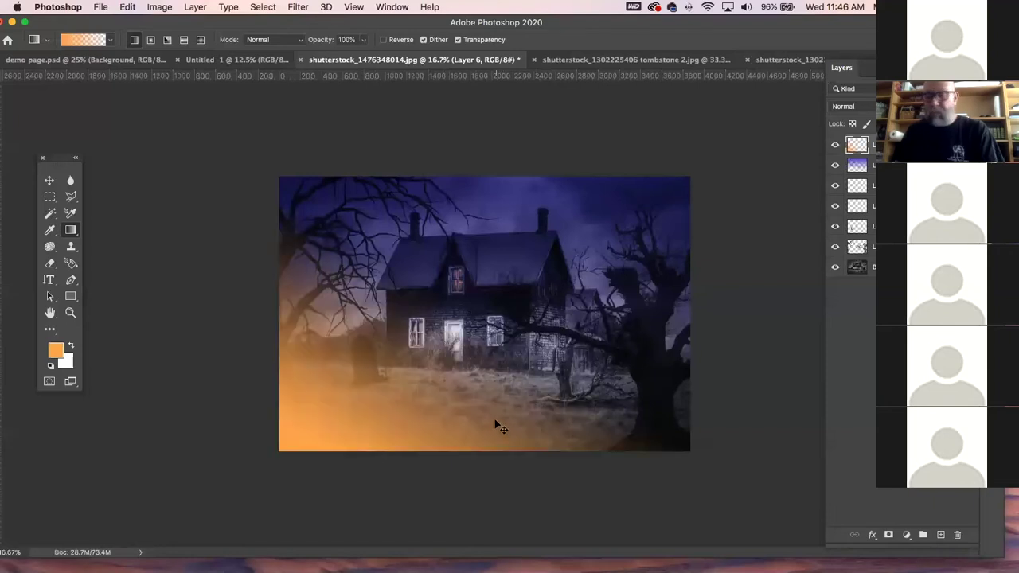
key("ctrl+z")
left_click_drag(476, 471, 533, 466)
key("ctrl+z")
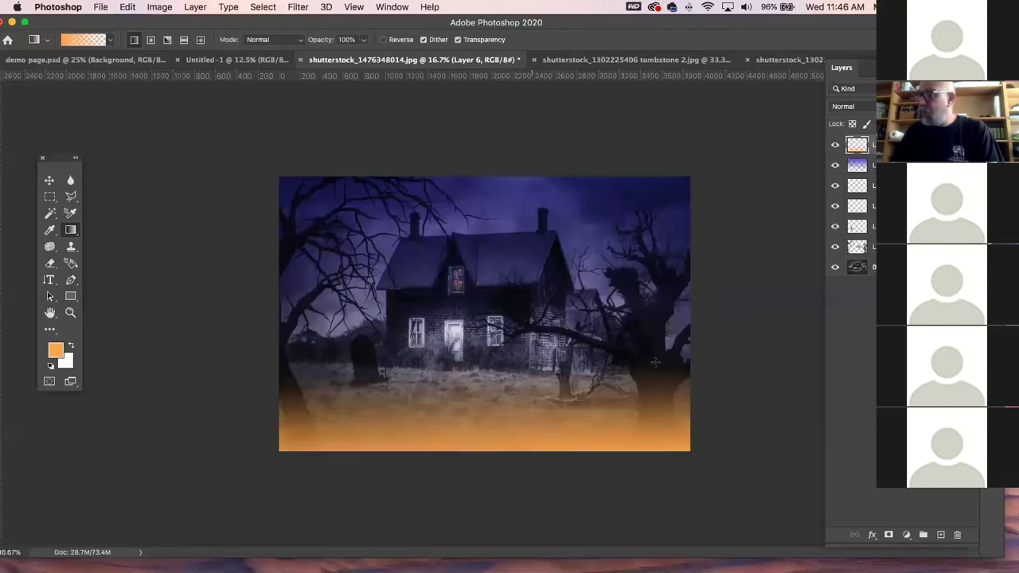
left_click(866, 106)
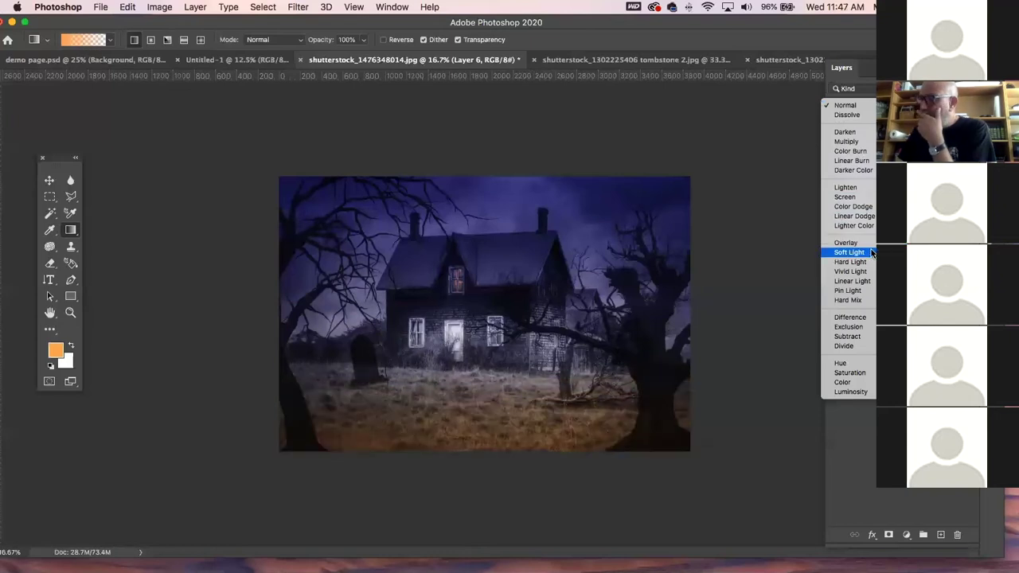
left_click(847, 242)
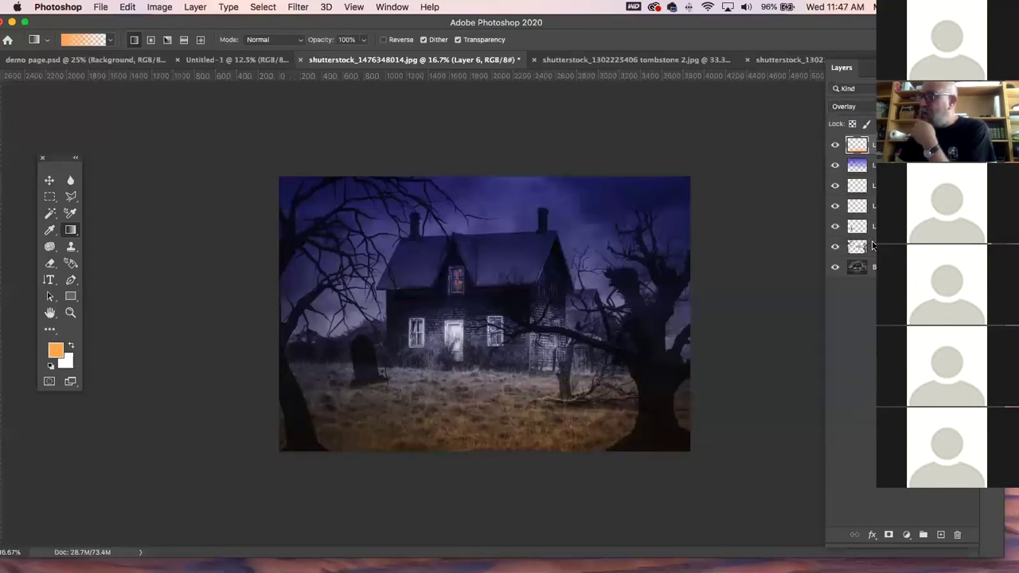
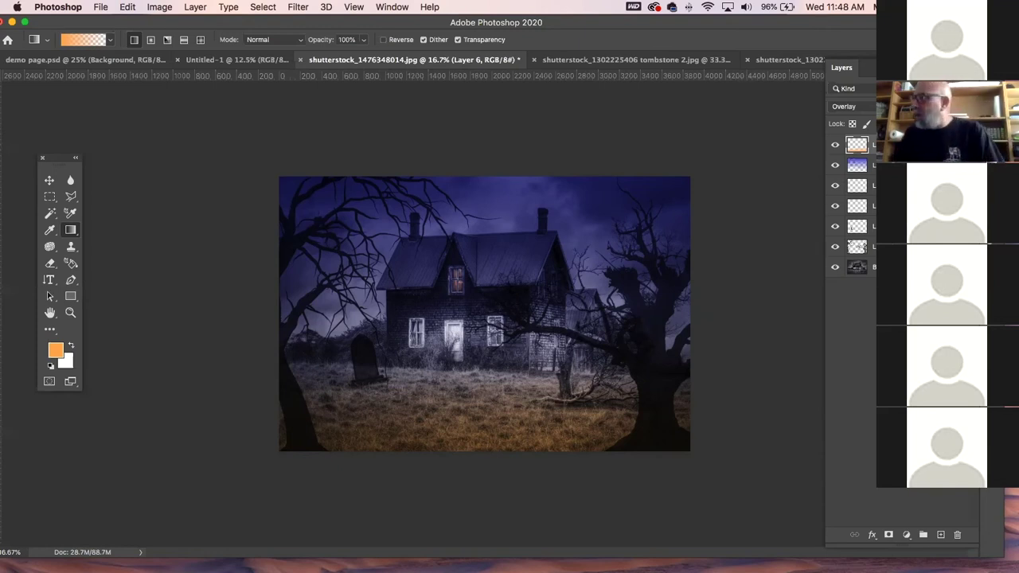
- Switch to the Move tool and deselect all layers
key("v")
left_click(143, 173)
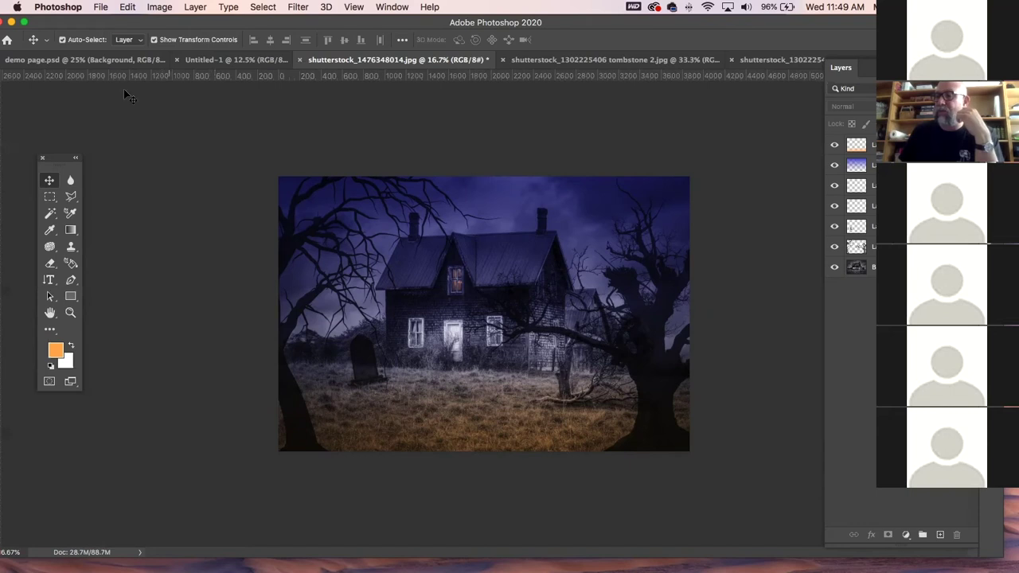
left_click_drag(105, 23, 121, 23)
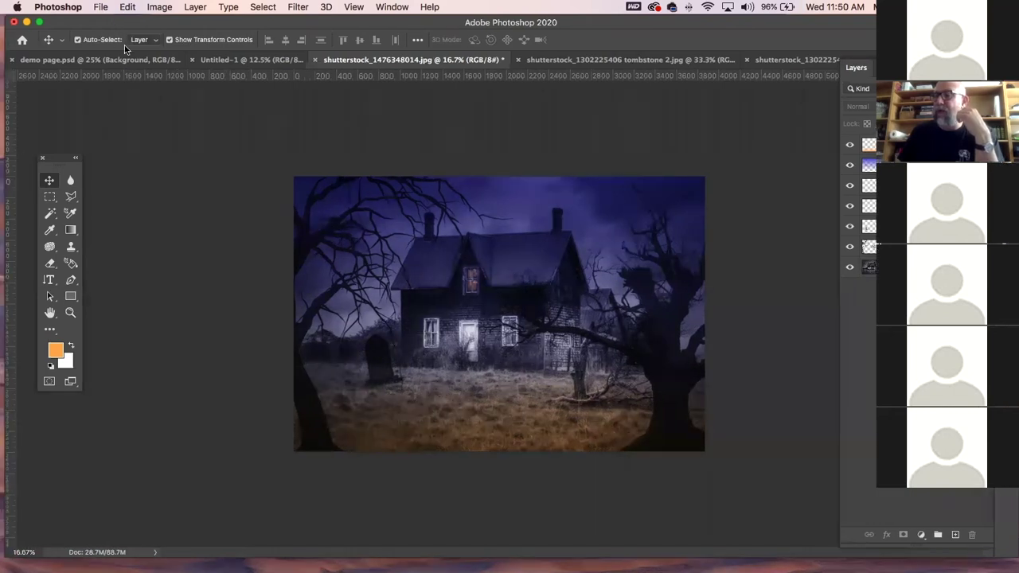
left_click(61, 41)
left_click(61, 40)
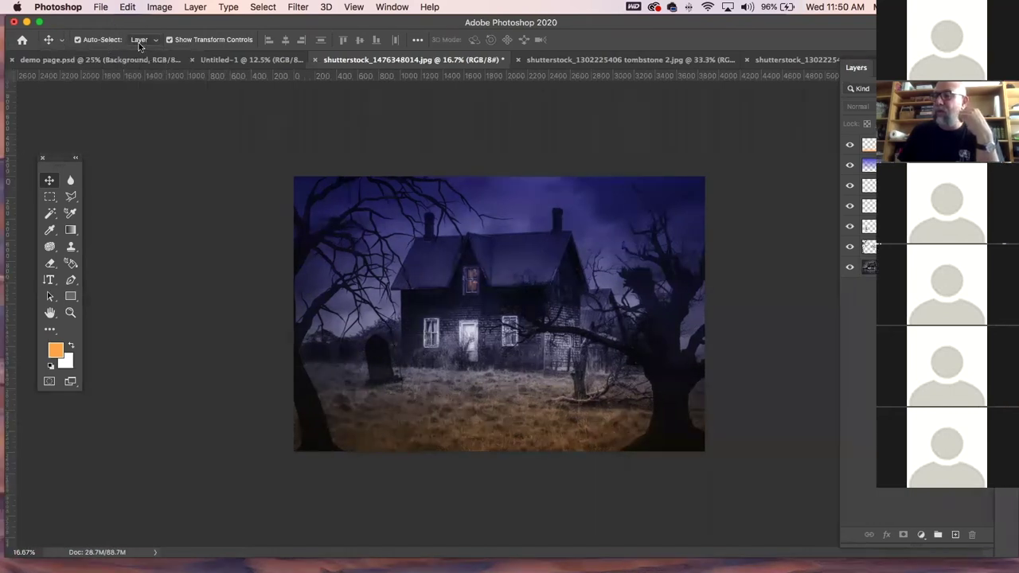
- Switch to the Brush tool and open its list of brush presets
left_click(72, 228)
left_click(94, 41)
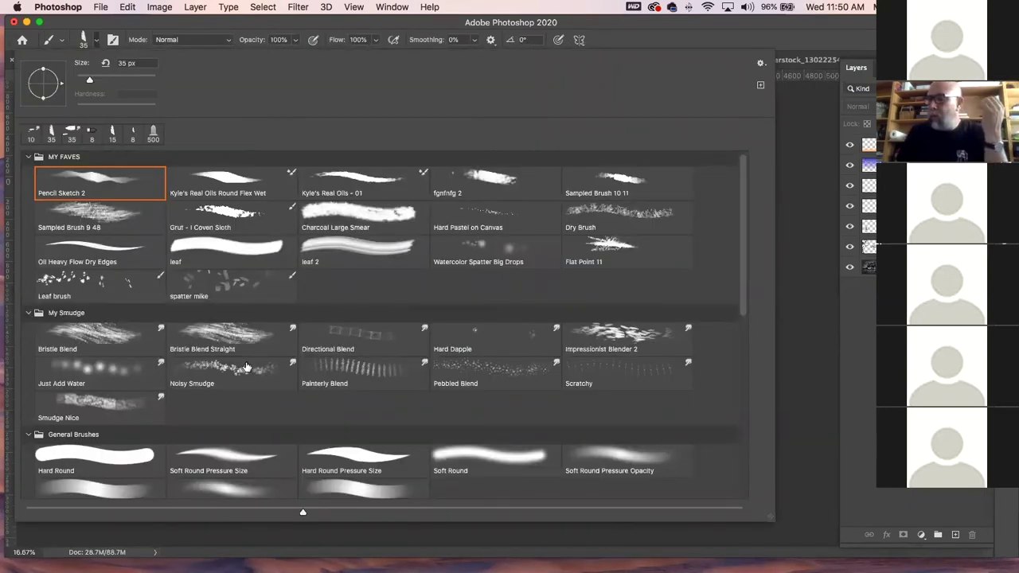
left_click(155, 25)
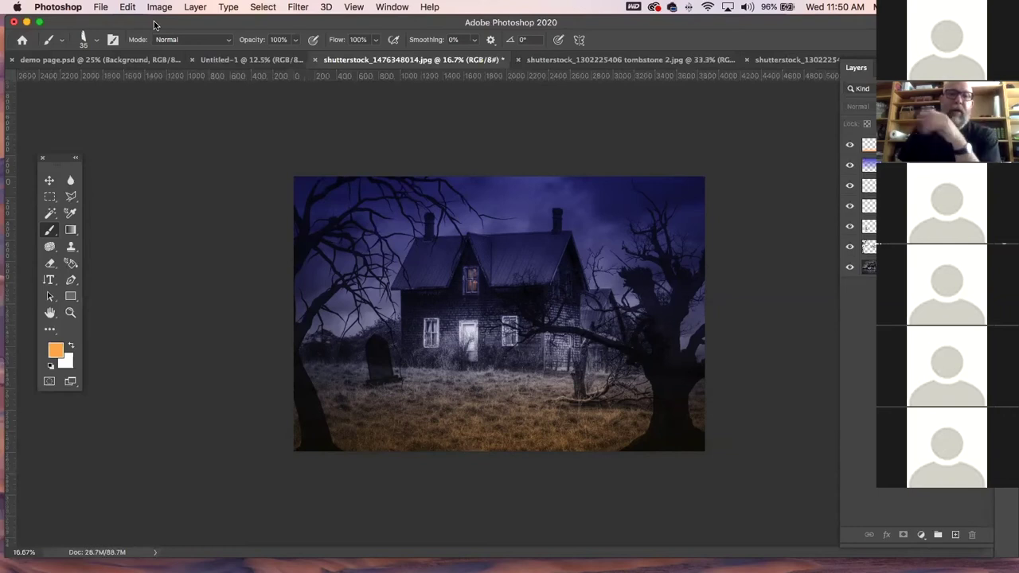
left_click(62, 41)
left_click(96, 41)
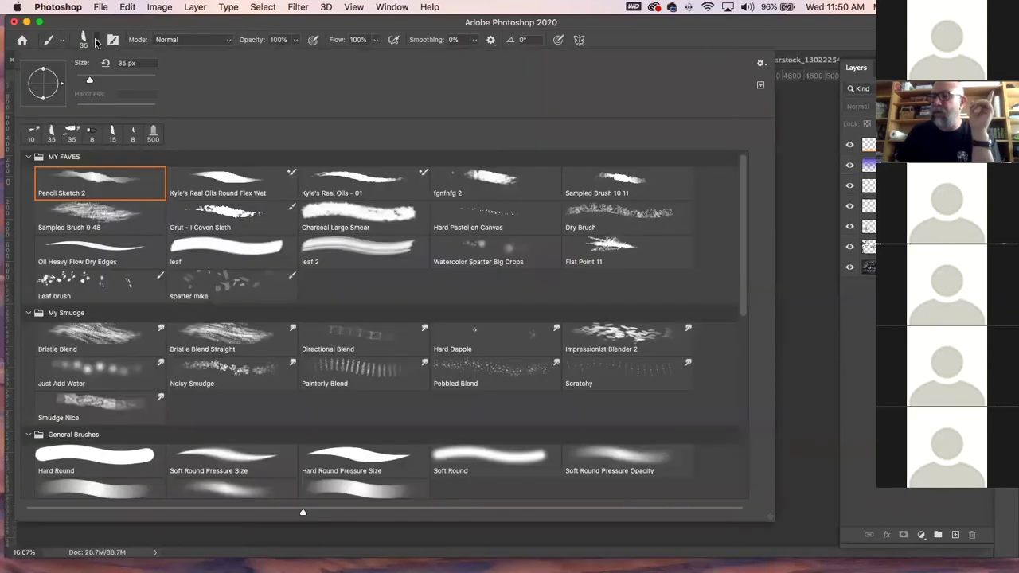
- Collapse the MY FAVES, My Smudge and General Brushes groups and expand TGTS The Rusty Nib to view its brushes
left_click(28, 156)
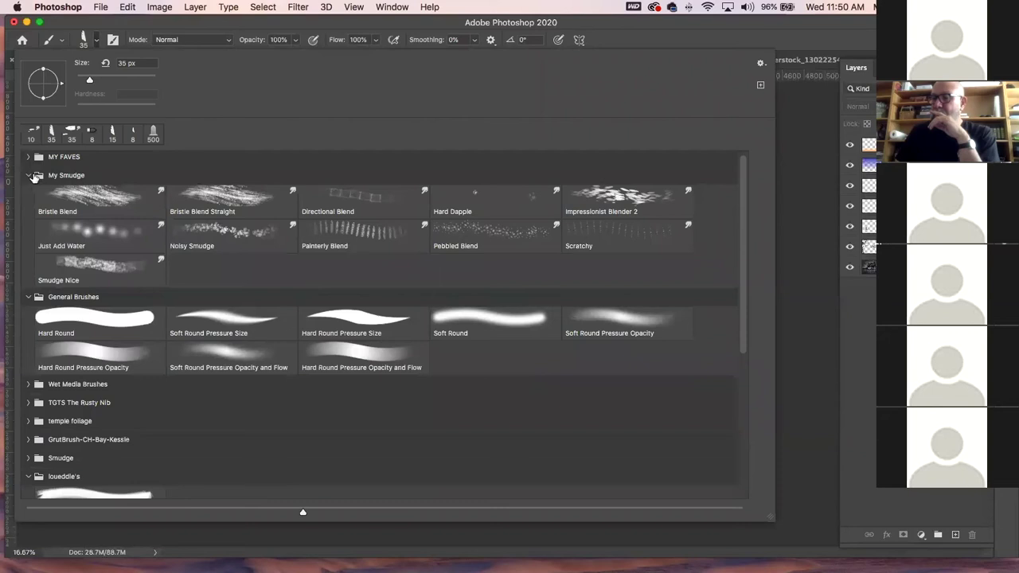
left_click(28, 175)
left_click(28, 157)
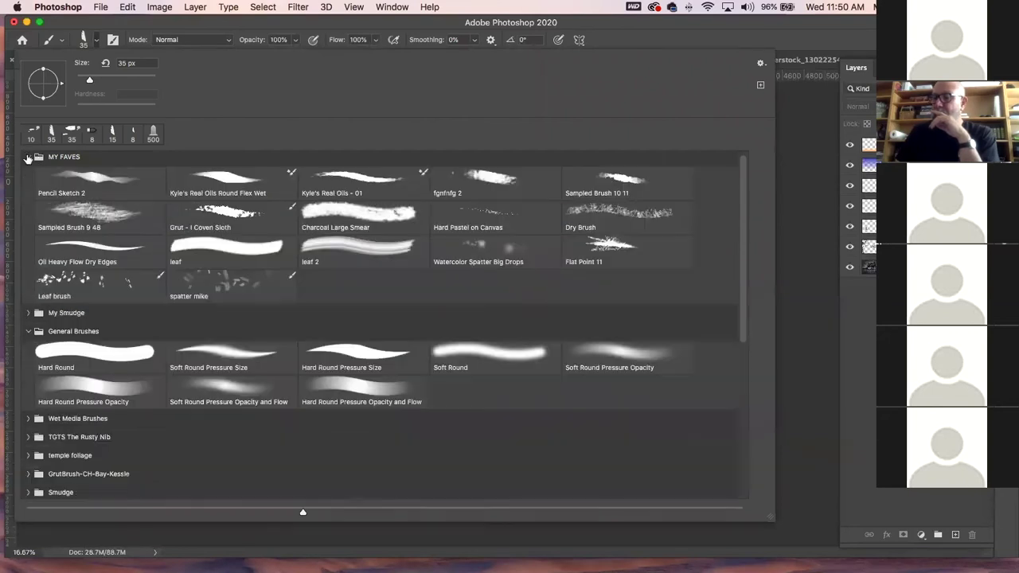
left_click(28, 157)
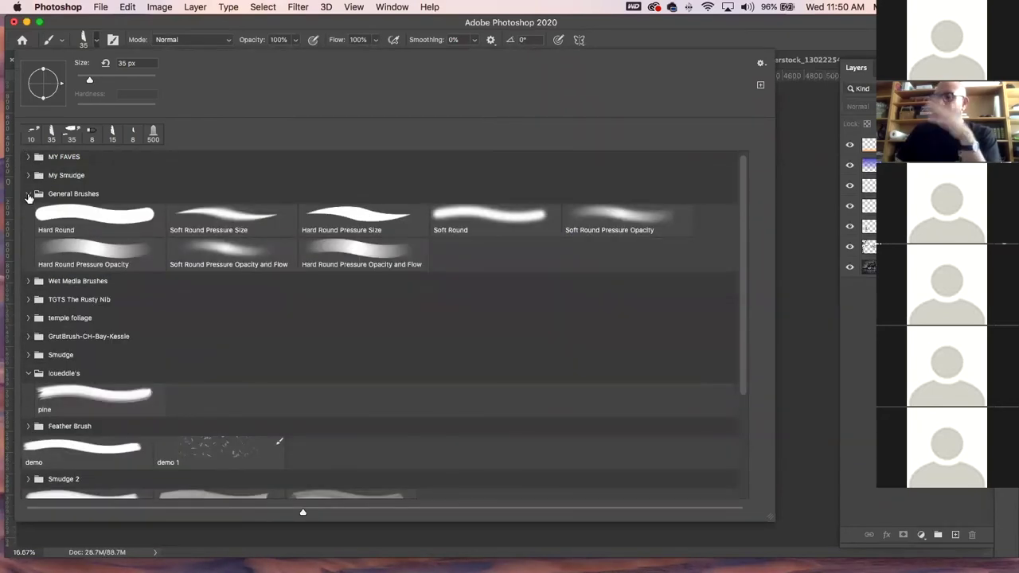
left_click(28, 194)
left_click(29, 212)
left_click(28, 211)
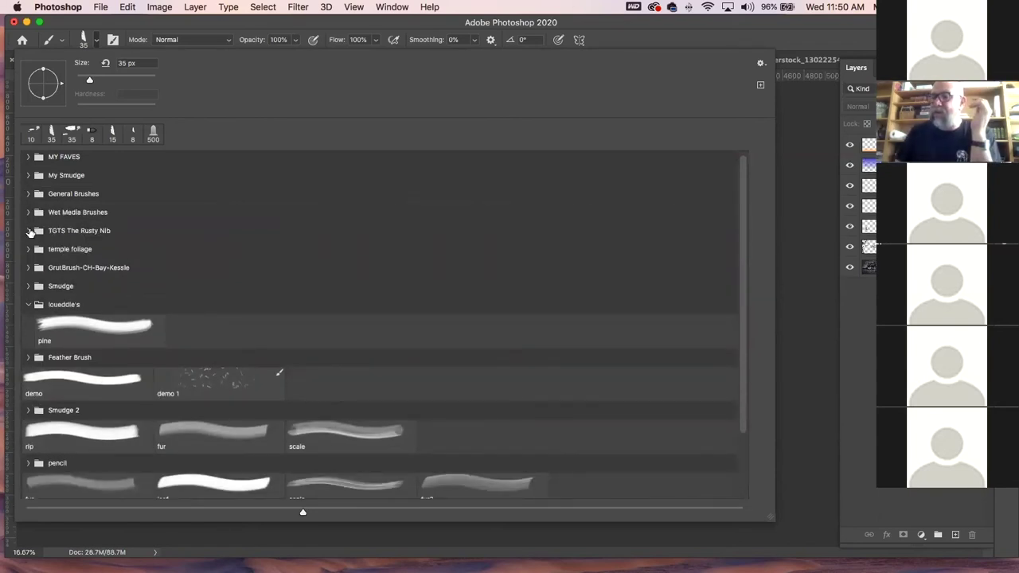
left_click(30, 231)
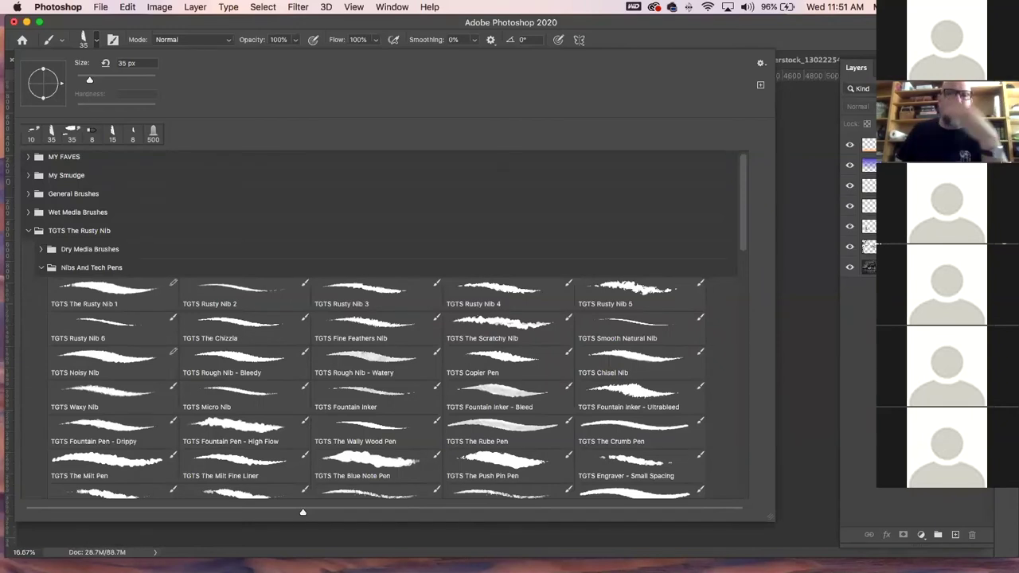
key("Escape")
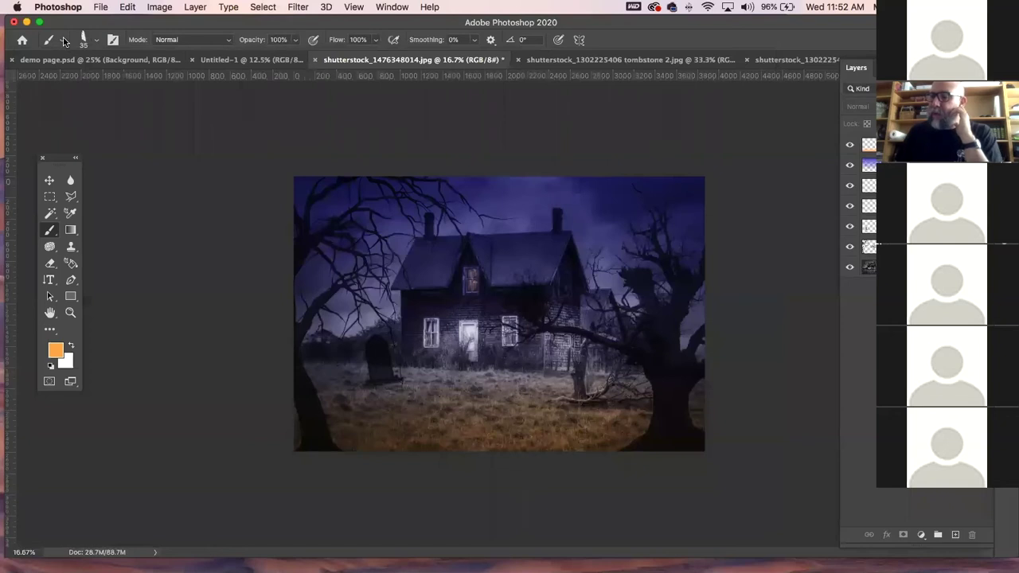
- Reopen the brush presets and collapse the TGTS The Rusty Nib and loueddle's groups
left_click(95, 40)
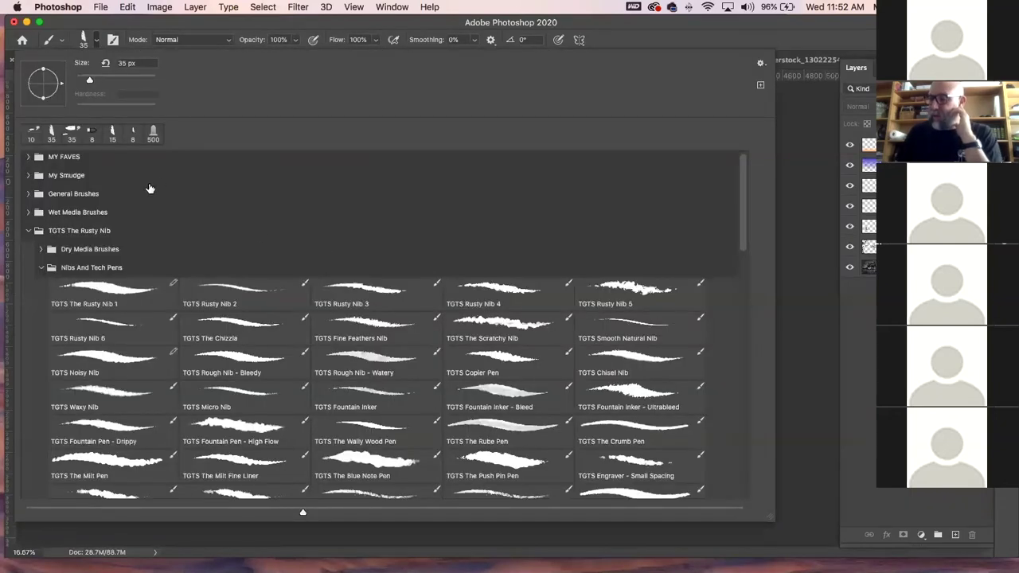
left_click(29, 230)
scroll(253, 319, "down", 2)
left_click(28, 265)
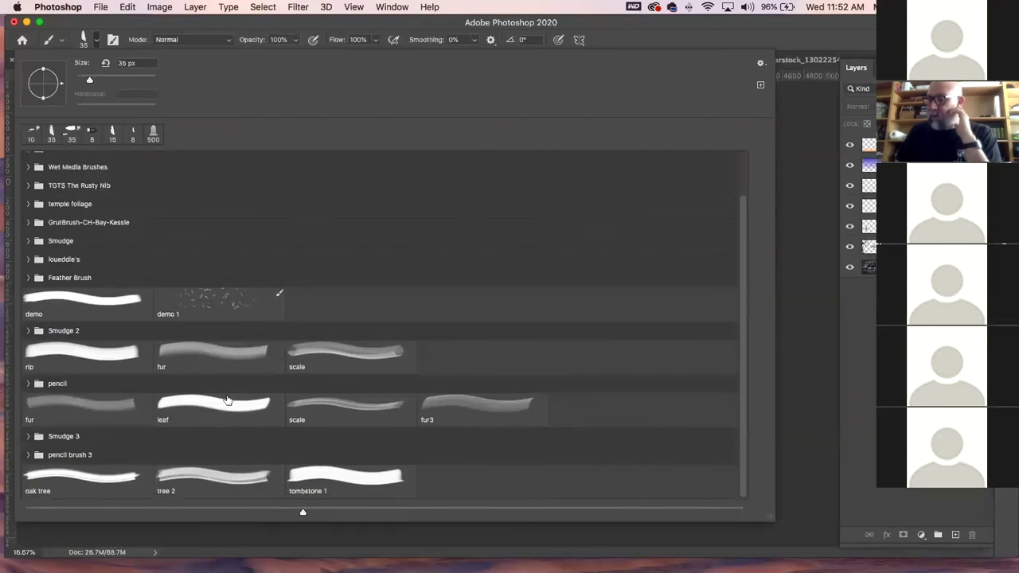
- Select the oak tree, tree 2 and tombstone 1 brushes together and try to start a new brush group from them
left_click(89, 476)
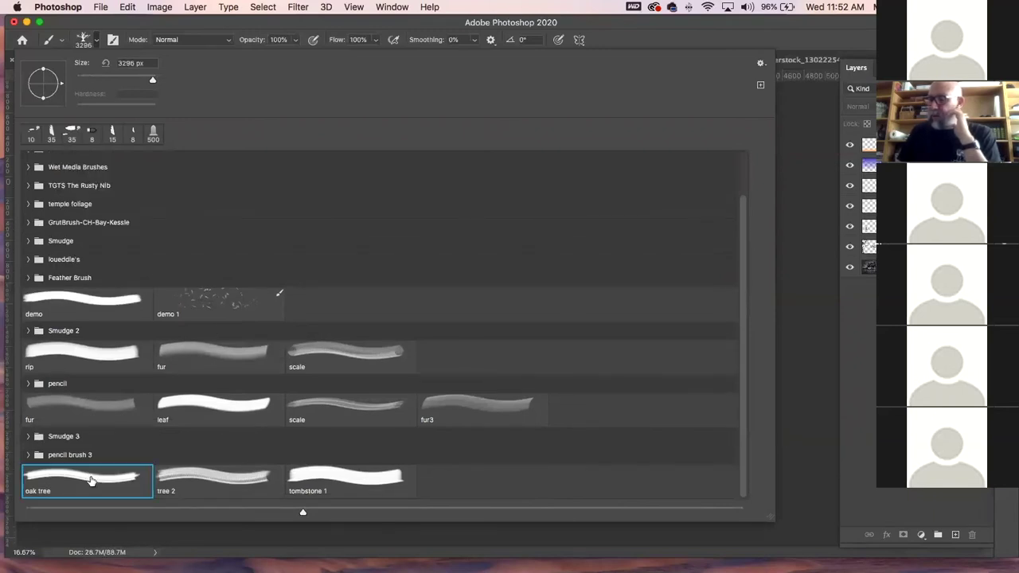
left_click(196, 480)
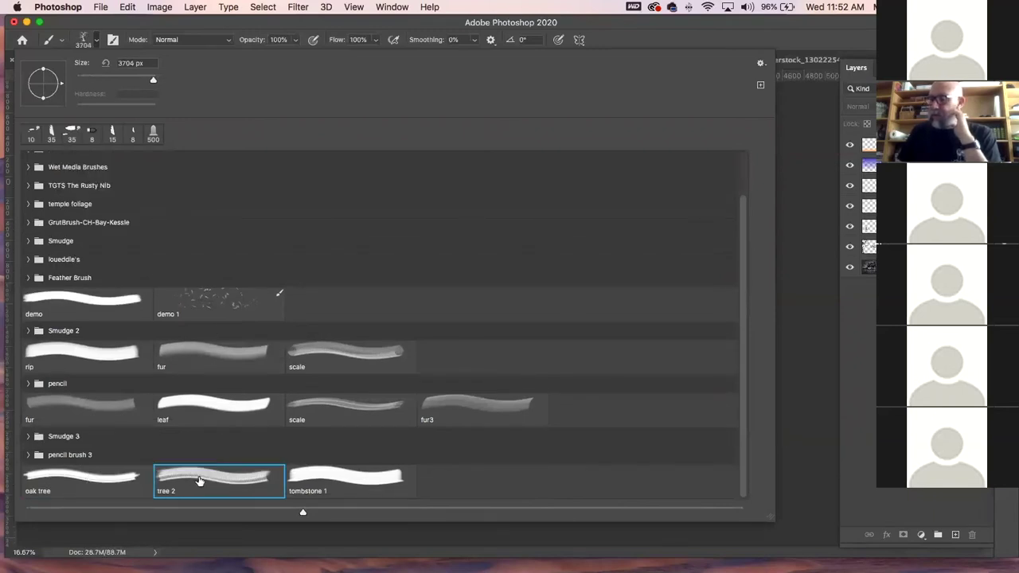
left_click(332, 482)
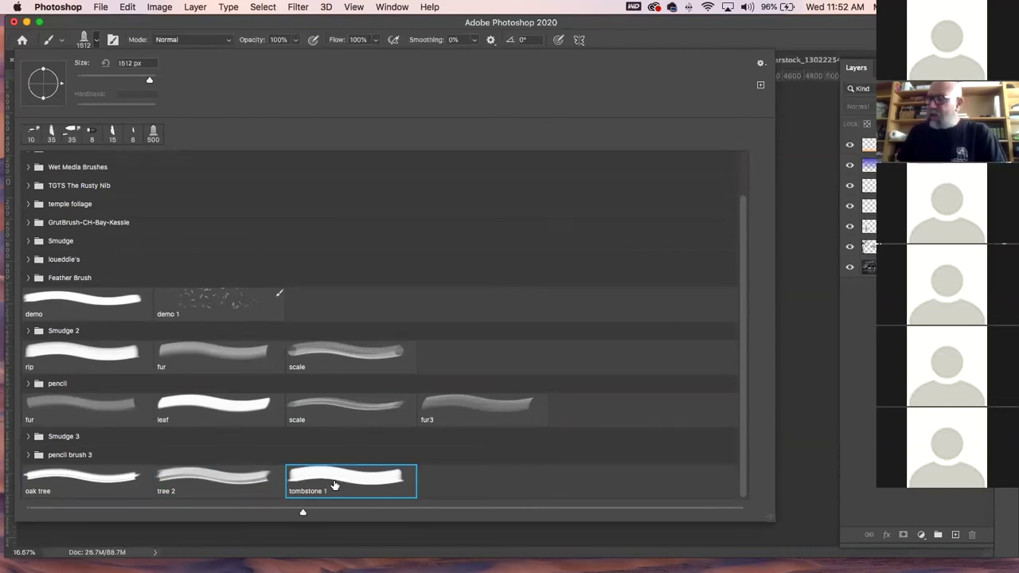
mouse_move(366, 466)
left_mouse_down()
mouse_move(366, 234)
mouse_move(103, 345)
mouse_move(80, 341)
mouse_move(204, 341)
mouse_move(352, 485)
mouse_move(332, 496)
left_mouse_up()
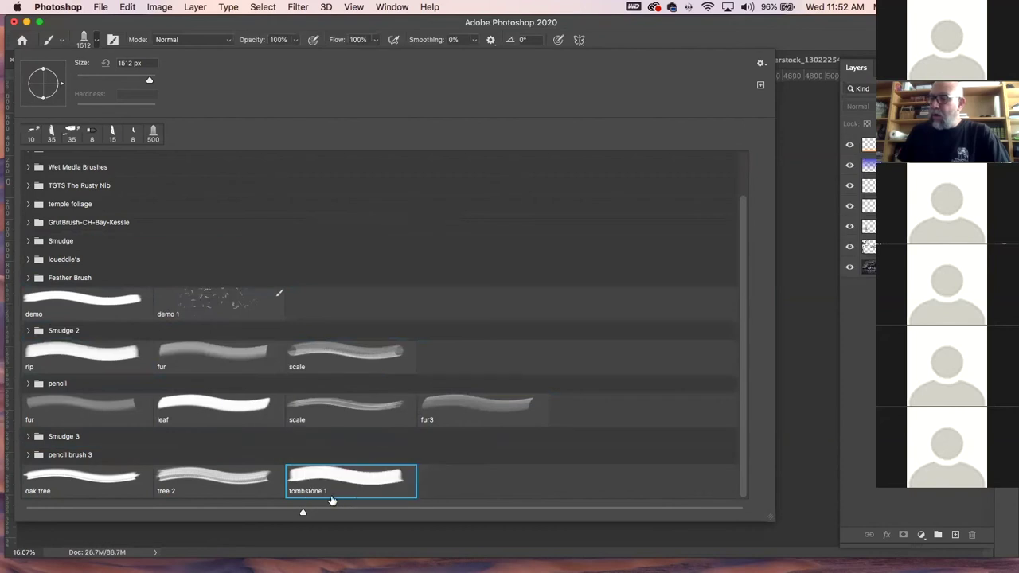
left_click(213, 478, "shift")
left_click(116, 478, "shift")
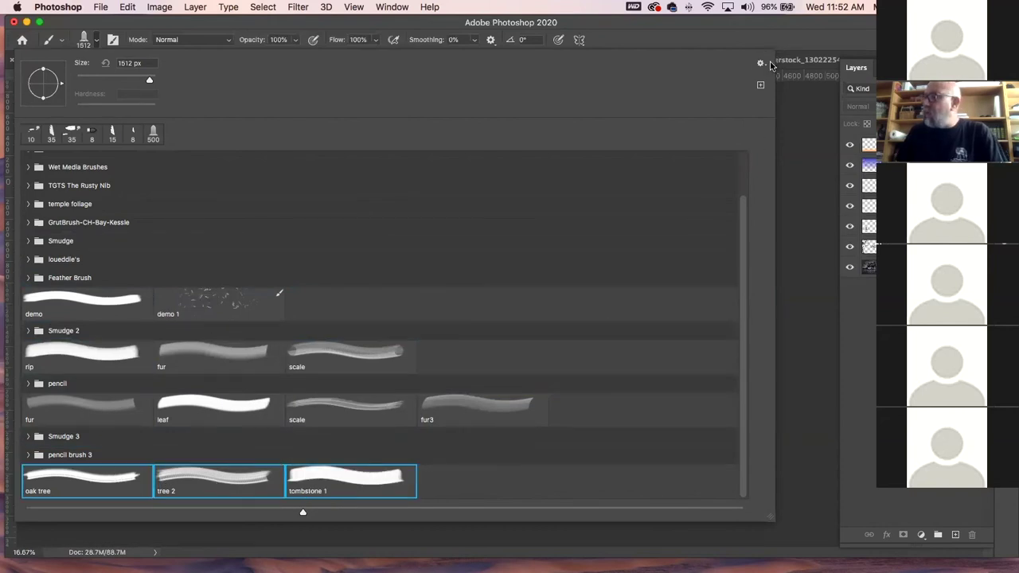
right_click(366, 472)
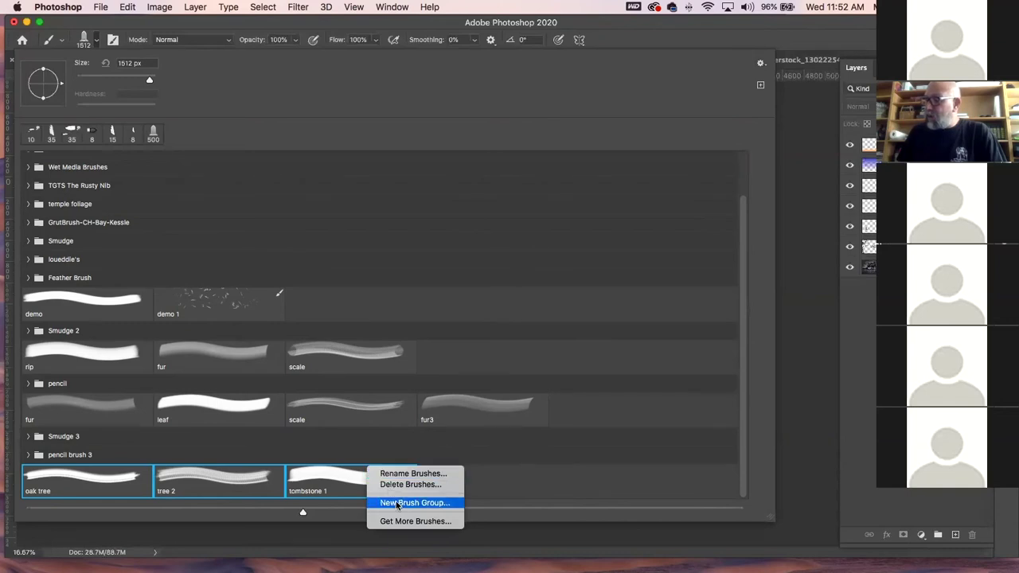
left_click(558, 176)
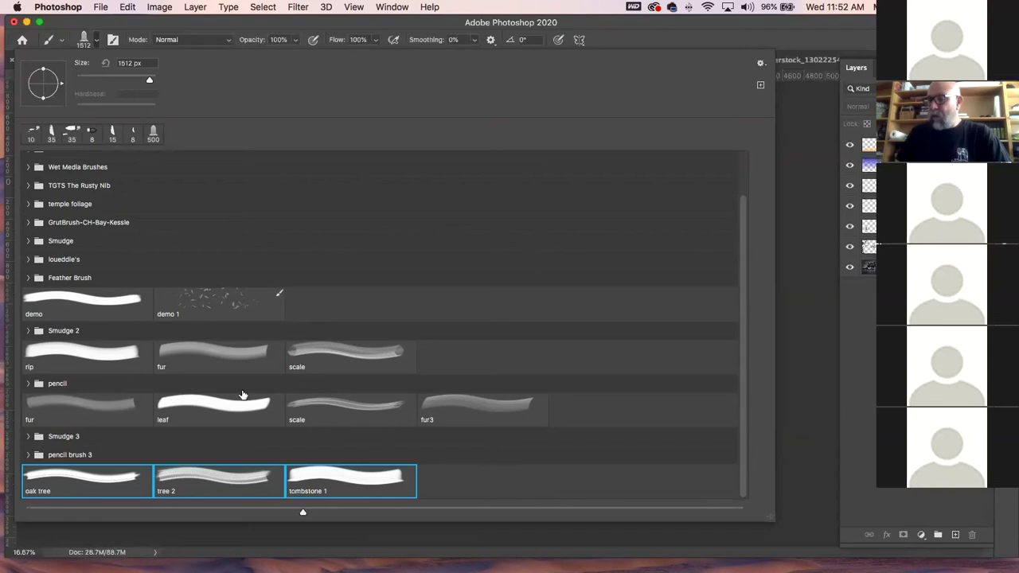
- Highlight the My Smudge group and the MY FAVES group in the brush preset list
scroll(238, 248, "up", 3)
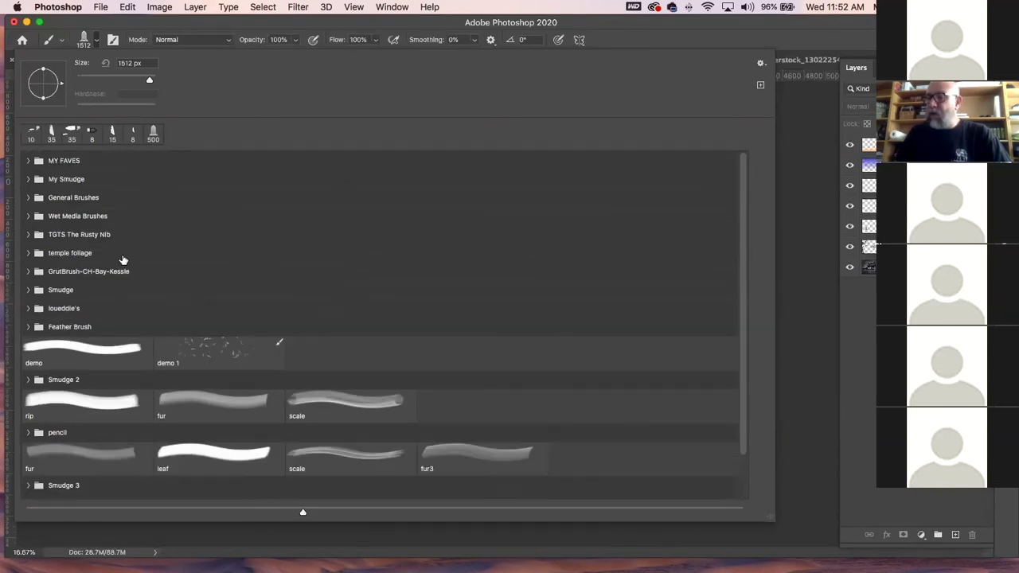
mouse_move(39, 181)
left_mouse_down()
mouse_move(67, 151)
mouse_move(63, 177)
left_mouse_up()
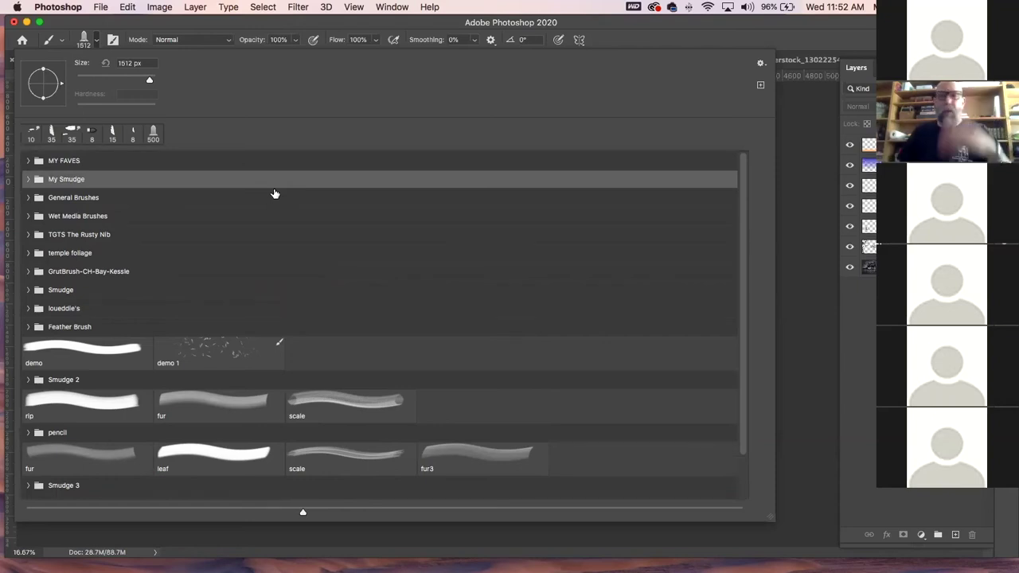
left_click(37, 162)
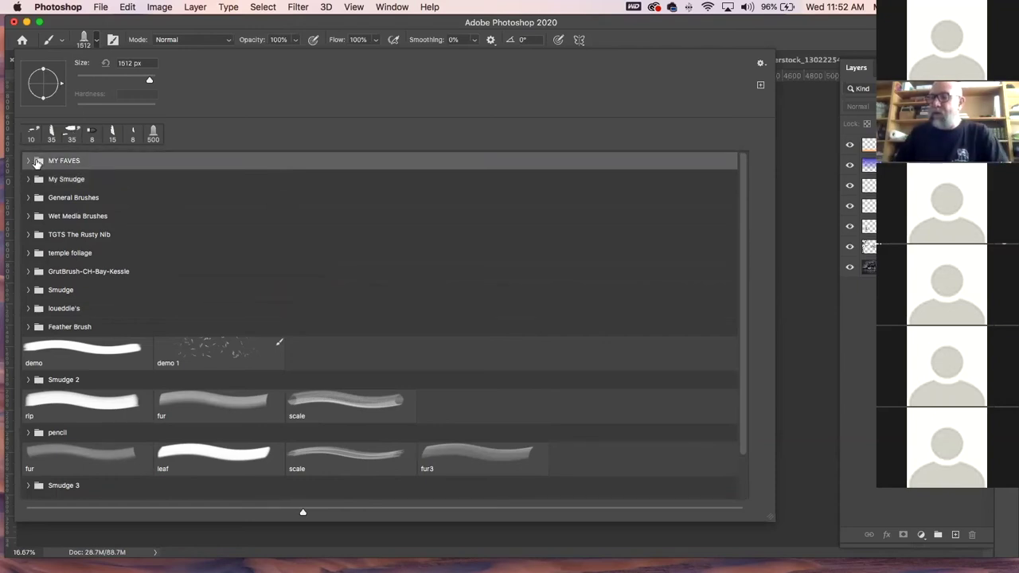
- Expand the MY FAVES brush group to view its brushes, and close the brush presets
left_click(28, 160)
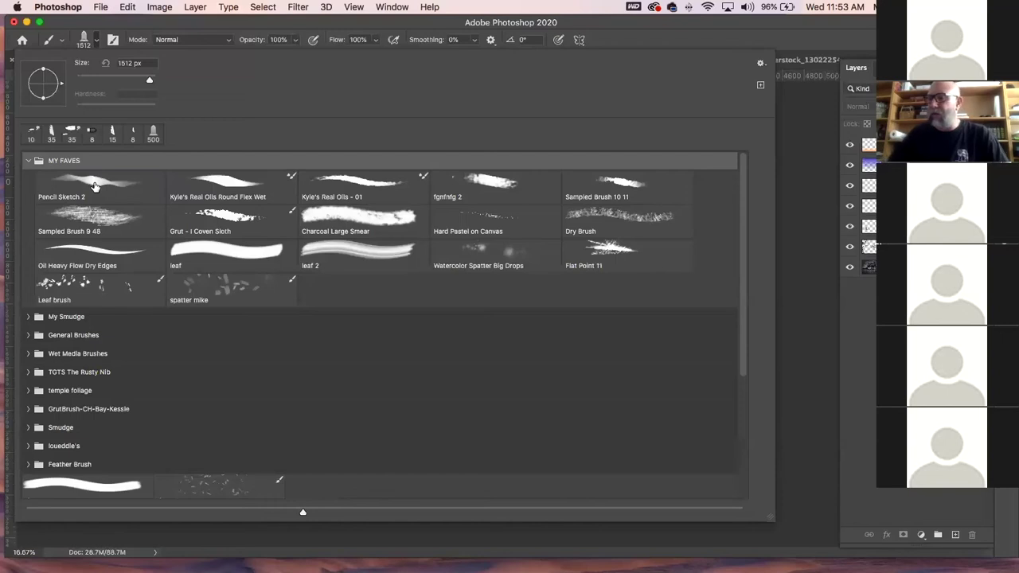
left_click(201, 28)
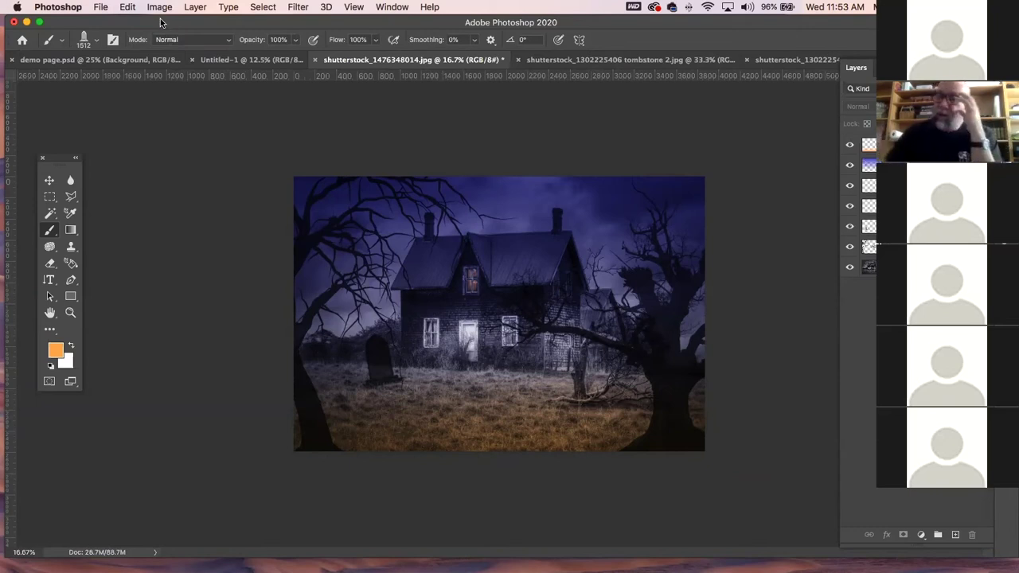
- Save the haunted-house image on the computer as shutterstock_1476348014.psd in the halloween folder in Photoshop format, and close it
left_click(243, 61)
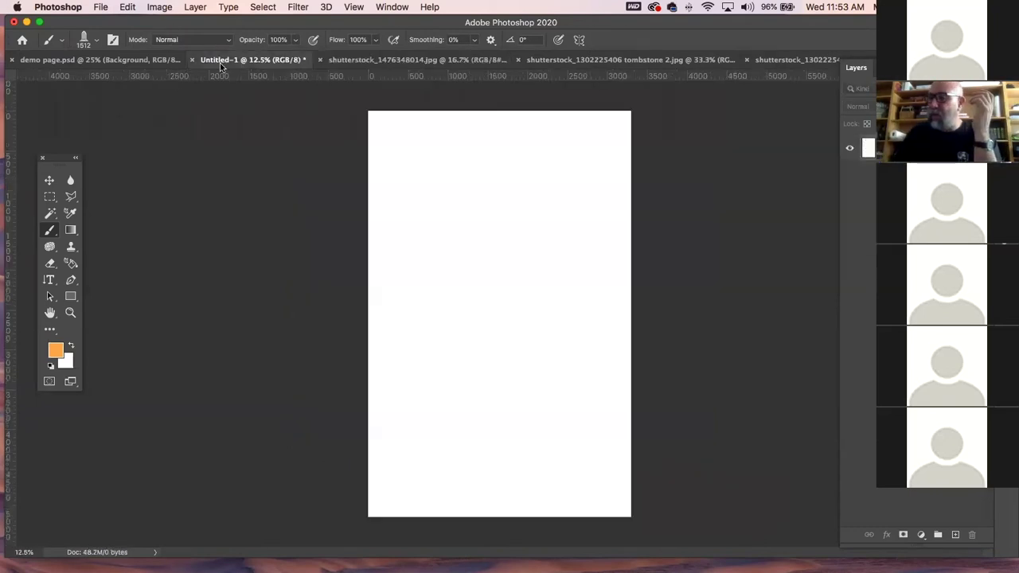
left_click(326, 61)
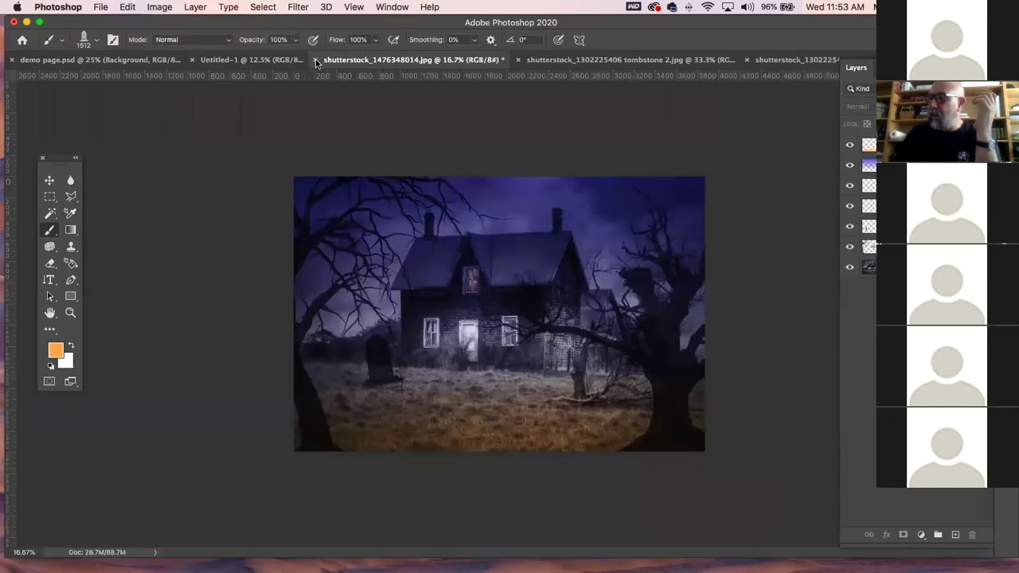
left_click(316, 60)
left_click(614, 209)
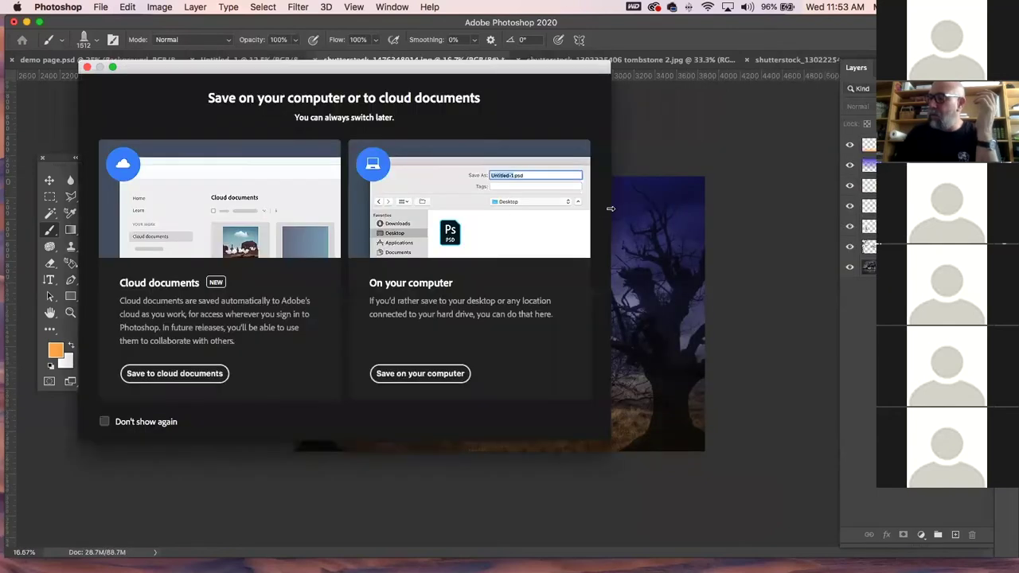
left_click(412, 374)
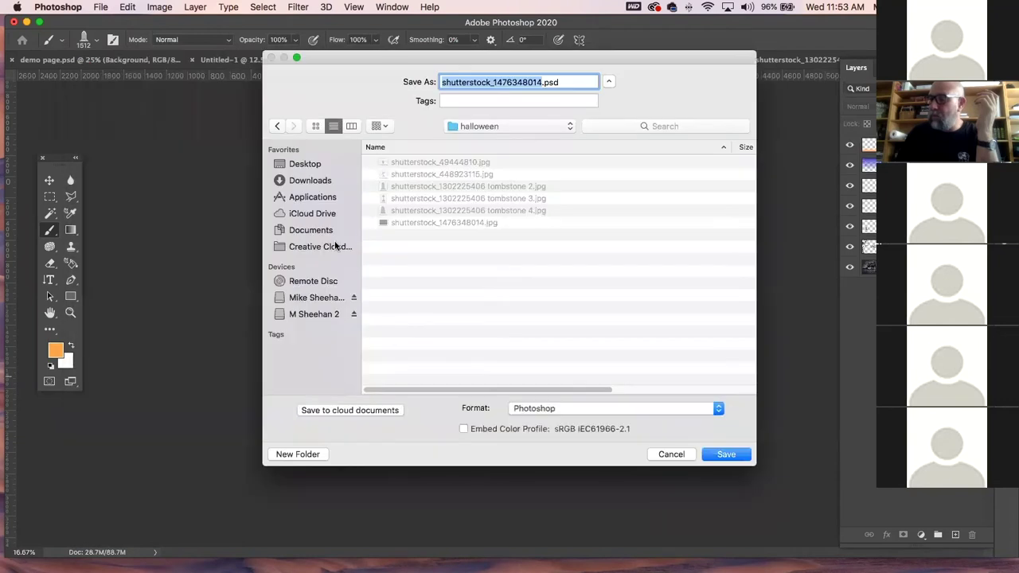
left_click(724, 454)
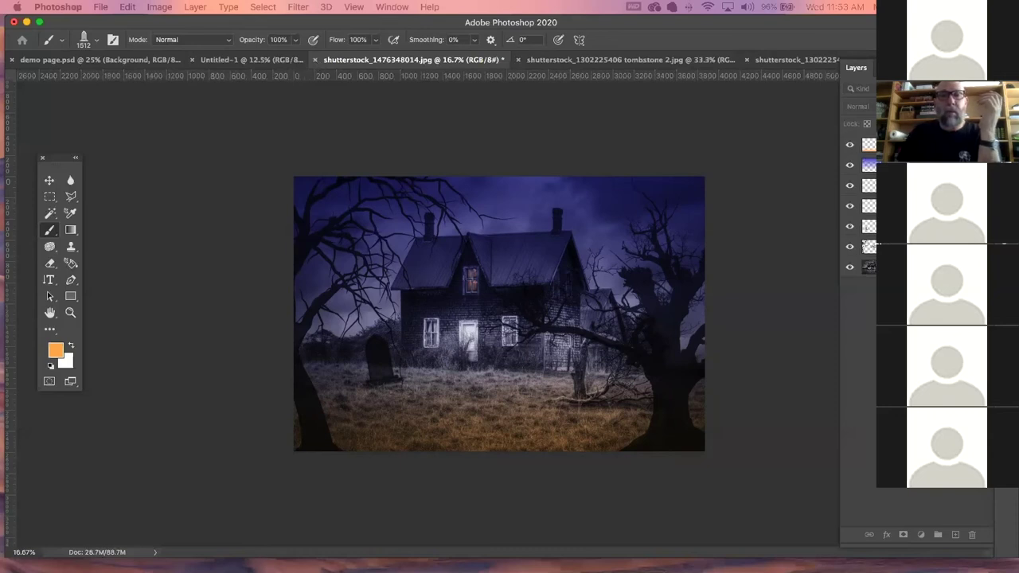
key("super+w")
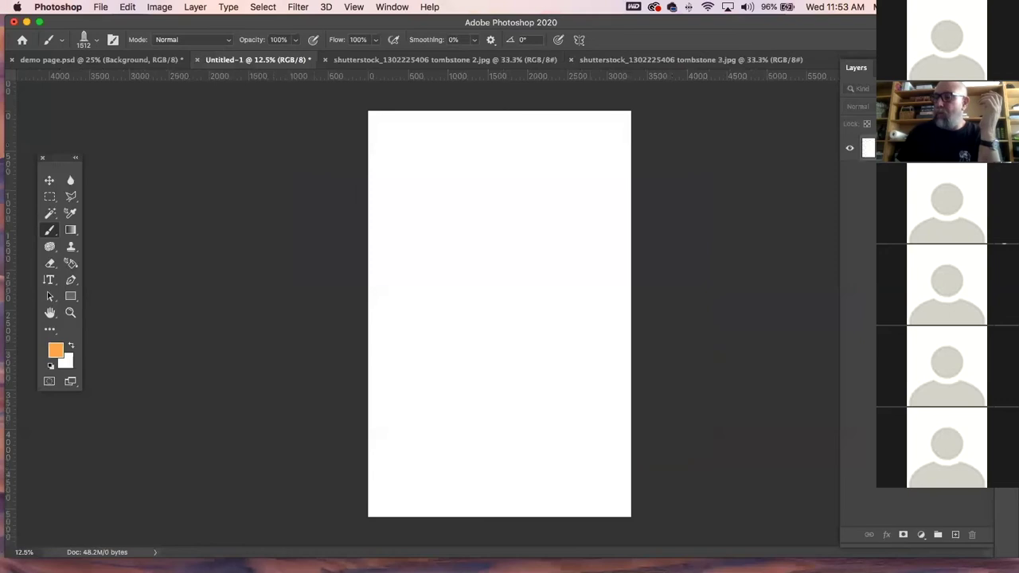
- Close the remaining tombstone image documents
left_click(366, 61)
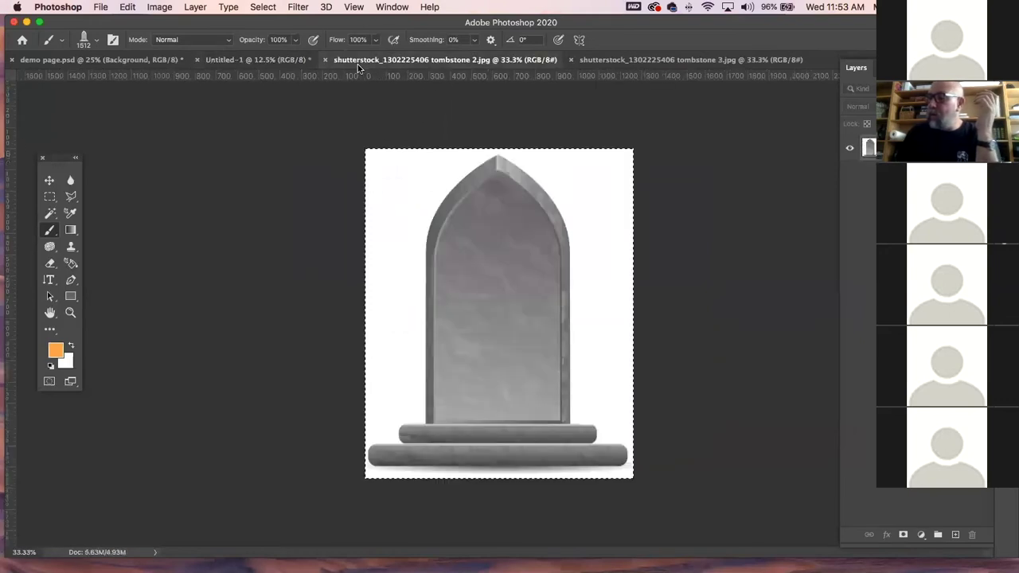
left_click(326, 60)
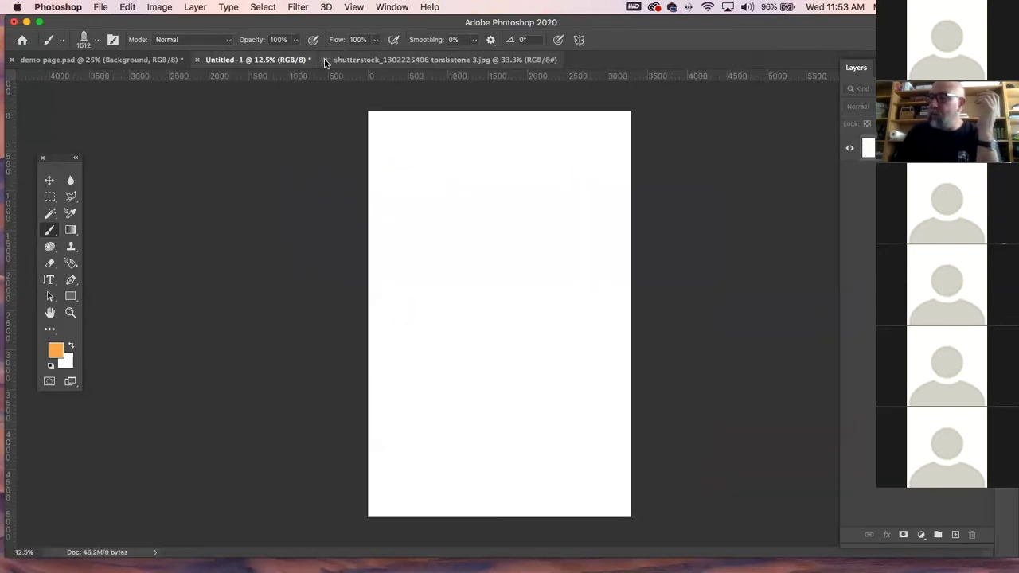
left_click(326, 60)
left_click(325, 61)
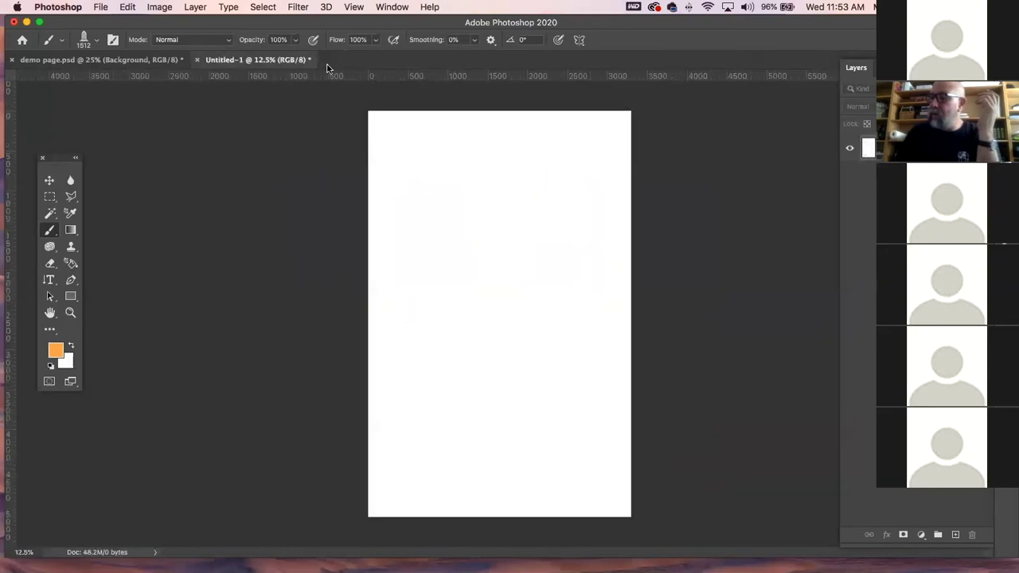
- In demo page.psd, choose the oak tree brush and reduce its size to 150 px
left_click(86, 62)
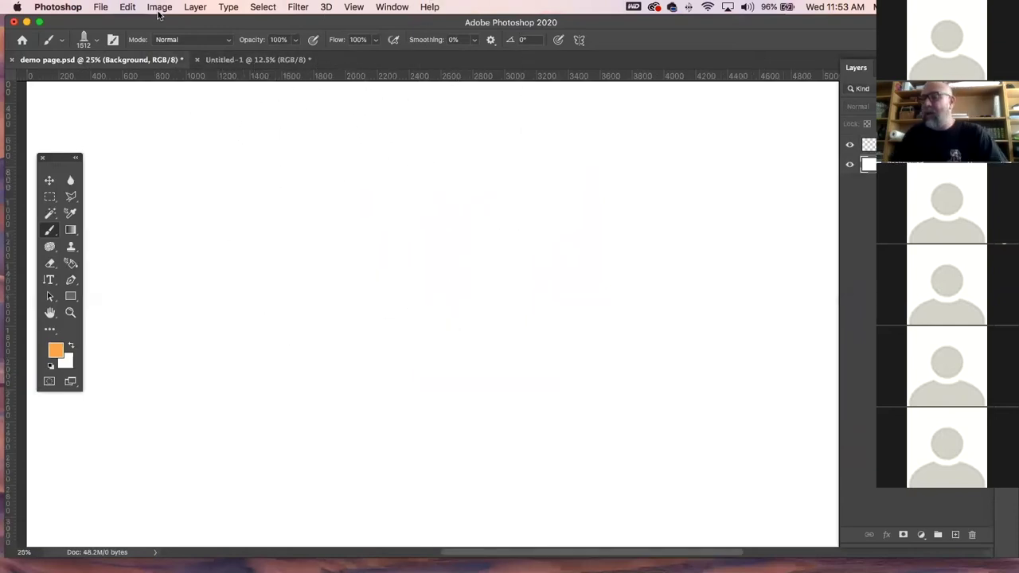
left_click(95, 43)
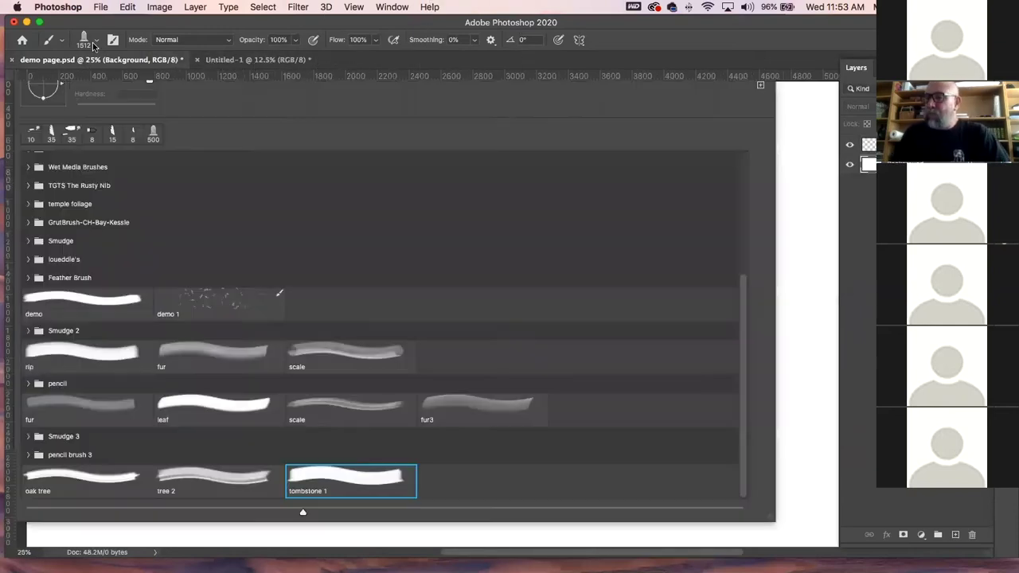
left_click(91, 485)
left_click(226, 170)
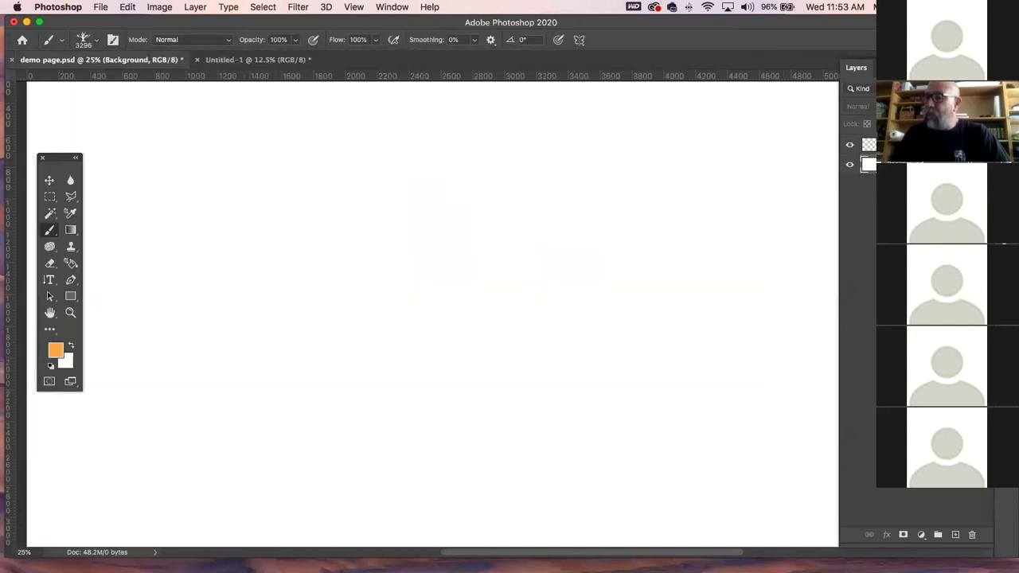
key("bracketleft")
key("bracketleft")
key("bracketleft")
key("bracketleft")
key("bracketleft")
key("bracketleft")
key("bracketleft")
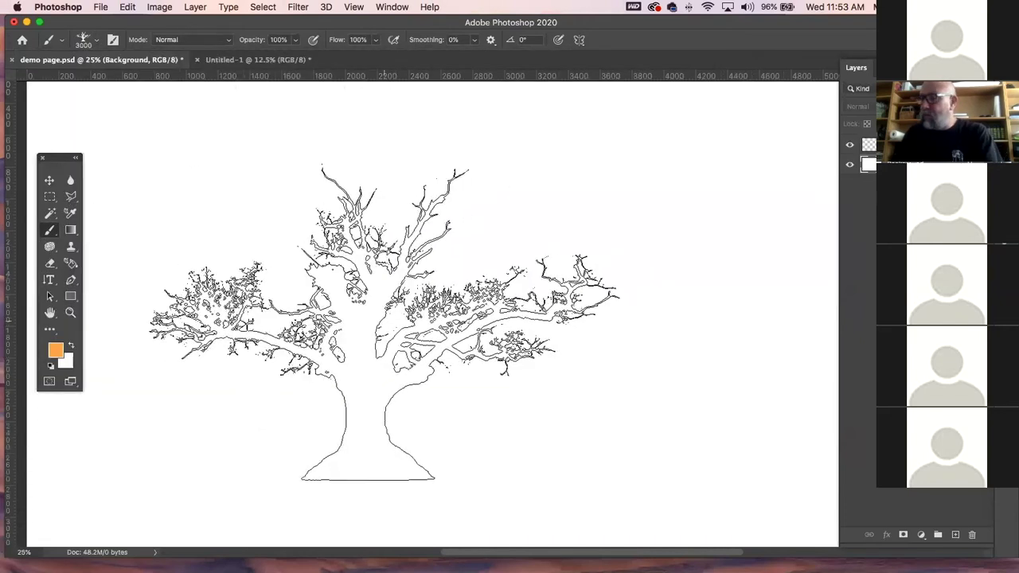
key("bracketleft")
key("bracketleft")
key("bracketleft")
key("bracketleft")
key("bracketleft")
key("bracketleft")
key("bracketleft")
key("bracketleft")
key("bracketleft")
key("bracketleft")
key("bracketleft")
key("bracketleft")
key("bracketleft")
key("bracketleft")
key("bracketleft")
key("bracketleft")
key("bracketleft")
key("bracketleft")
key("bracketleft")
key("bracketleft")
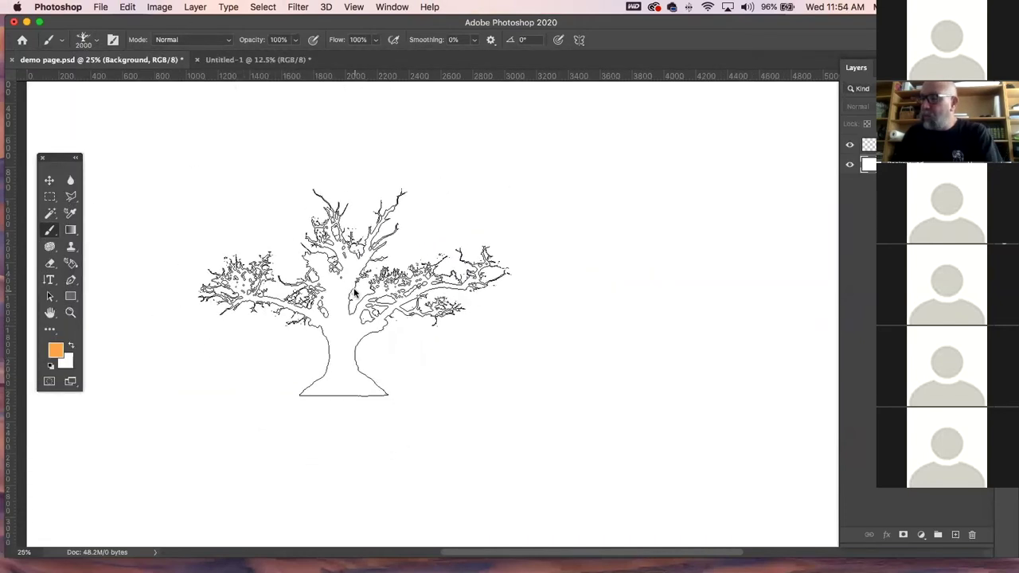
key("bracketleft")
key("bracketleft")
key("bracketleft")
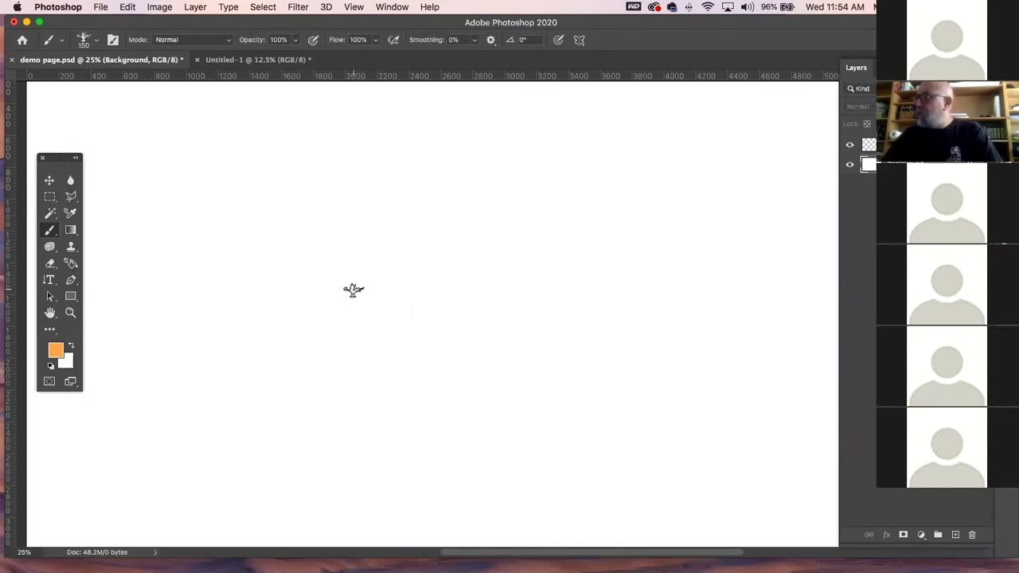
- Activate Layer 2 and paint several short curved orange strokes on it with the 150 px oak tree brush
key("alt+bracketright")
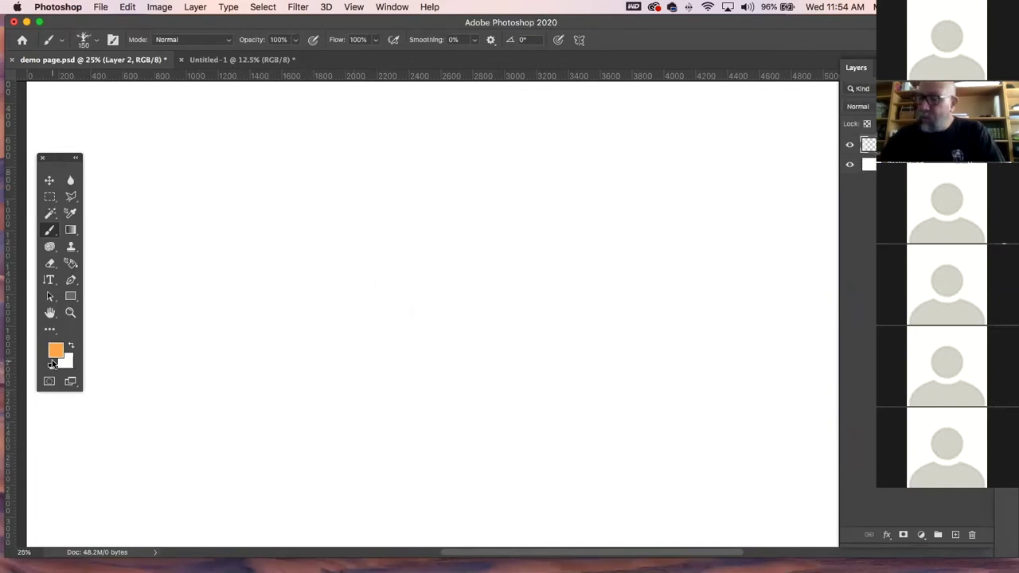
left_click_drag(389, 184, 347, 279)
left_click_drag(363, 216, 347, 319)
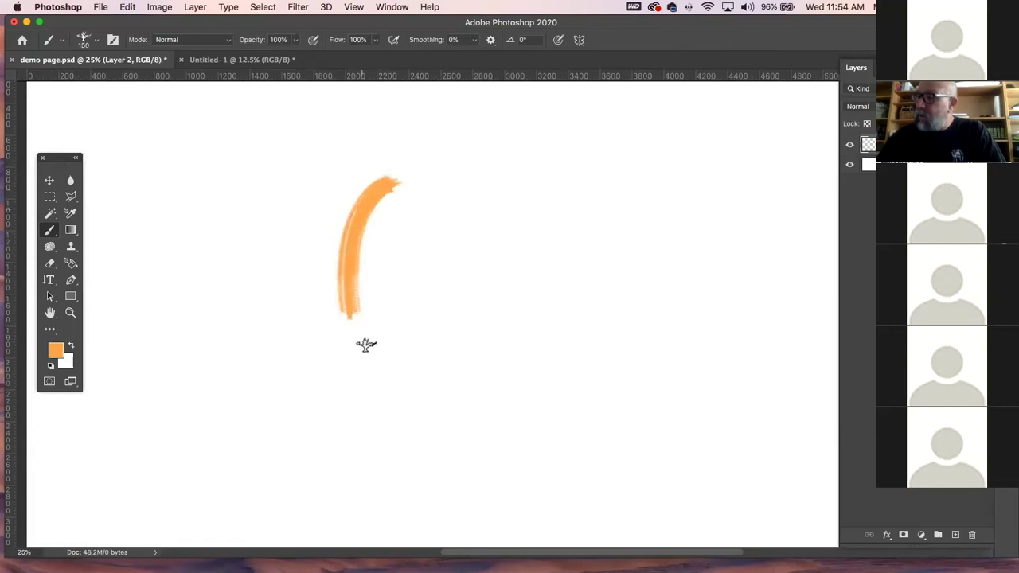
mouse_move(458, 200)
left_mouse_down()
mouse_move(360, 303)
mouse_move(466, 260)
mouse_move(473, 217)
mouse_move(461, 300)
mouse_move(449, 223)
mouse_move(452, 302)
mouse_move(437, 273)
left_mouse_up()
- Enlarge the oak tree brush to 600 px and paint broad orange strokes, including a long sweep across the canvas
key("bracketright")
key("bracketright")
key("bracketright")
key("bracketright")
key("bracketright")
key("bracketright")
key("bracketright")
key("bracketright")
key("bracketright")
key("bracketright")
key("bracketright")
key("bracketright")
key("bracketright")
key("bracketright")
mouse_move(496, 284)
left_mouse_down()
mouse_move(589, 219)
mouse_move(607, 220)
mouse_move(505, 288)
left_mouse_up()
mouse_move(192, 442)
left_mouse_down()
mouse_move(238, 416)
mouse_move(353, 393)
mouse_move(451, 390)
mouse_move(549, 357)
mouse_move(614, 278)
mouse_move(689, 221)
left_mouse_up()
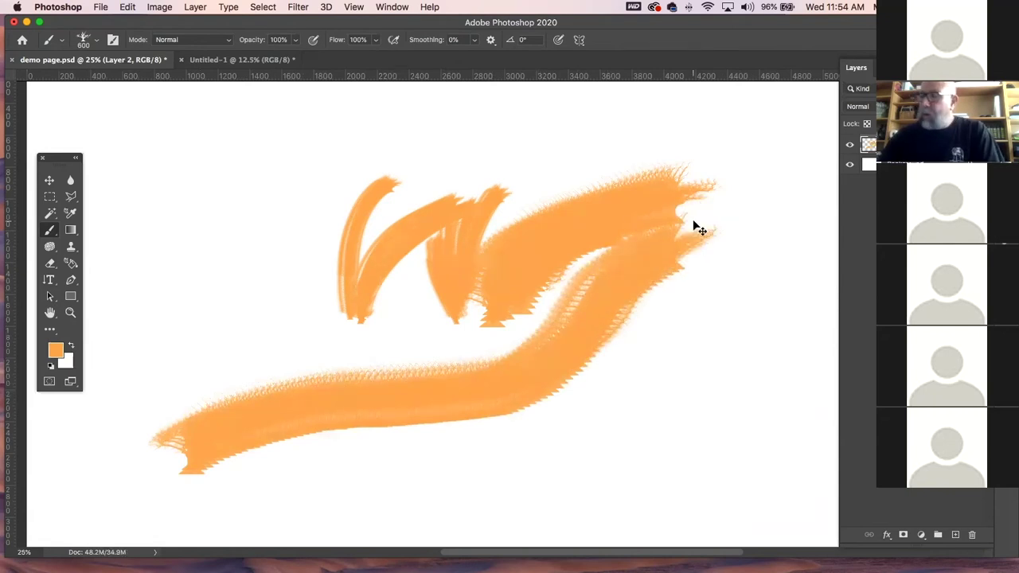
- Reduce the oak tree brush size and paint short orange strokes to the left of the existing ones
key("bracketleft")
key("bracketleft")
key("bracketleft")
key("bracketleft")
key("bracketleft")
key("bracketleft")
key("bracketleft")
key("bracketleft")
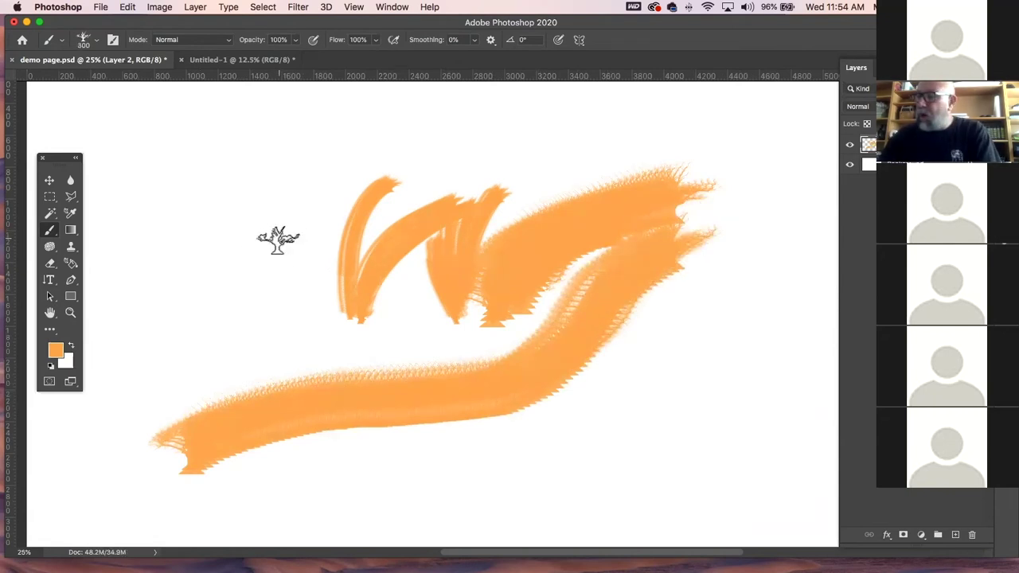
mouse_move(259, 252)
left_mouse_down()
mouse_move(281, 188)
mouse_move(261, 276)
mouse_move(276, 188)
mouse_move(252, 229)
mouse_move(261, 281)
mouse_move(243, 210)
mouse_move(246, 260)
mouse_move(279, 325)
mouse_move(233, 187)
left_mouse_up()
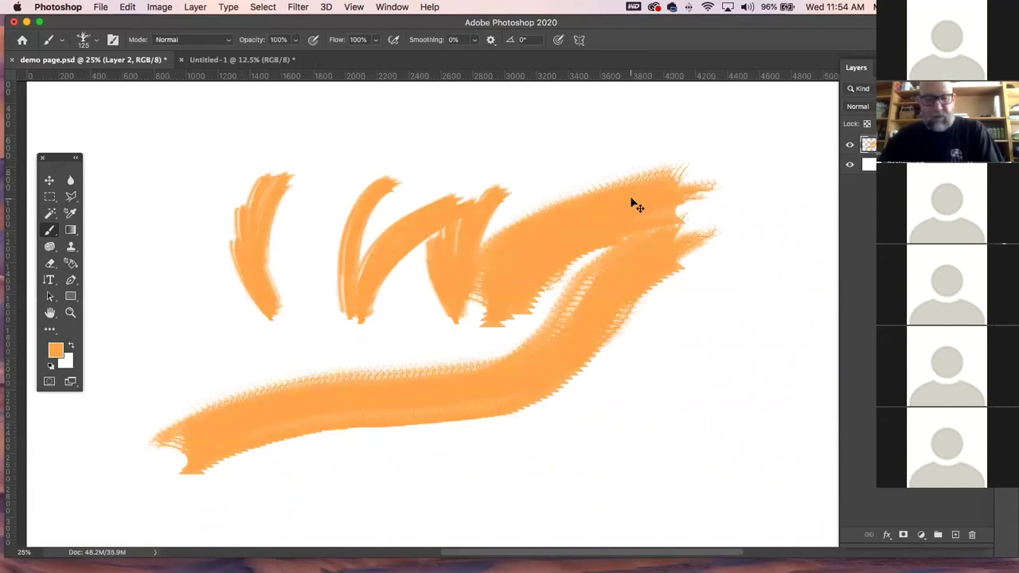
- Clear all the strokes from Layer 2 and choose the Pencil Sketch 2 brush from the MY FAVES group
key("super+a")
key("BackSpace")
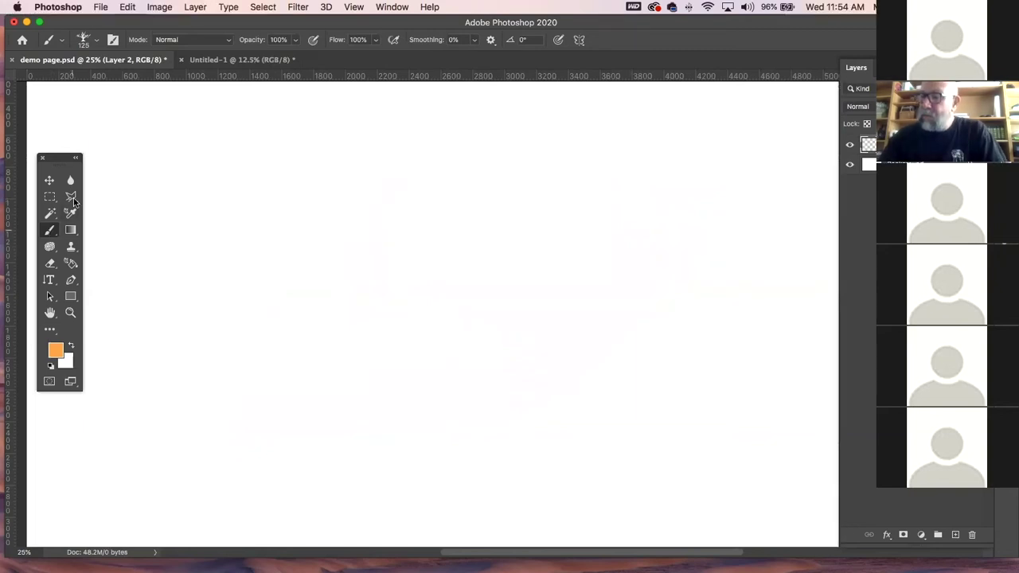
left_click(94, 40)
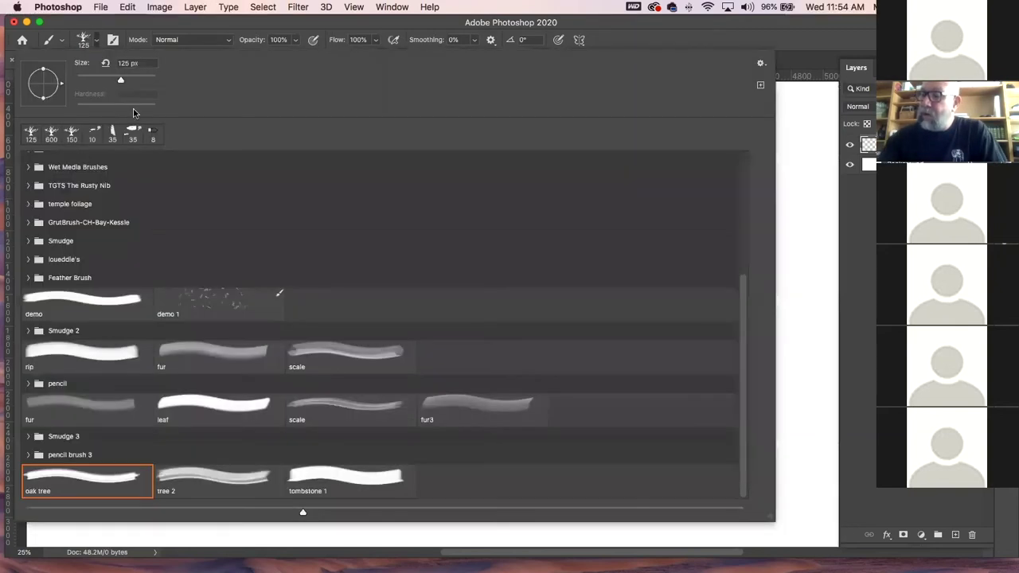
left_click_drag(740, 319, 769, 121)
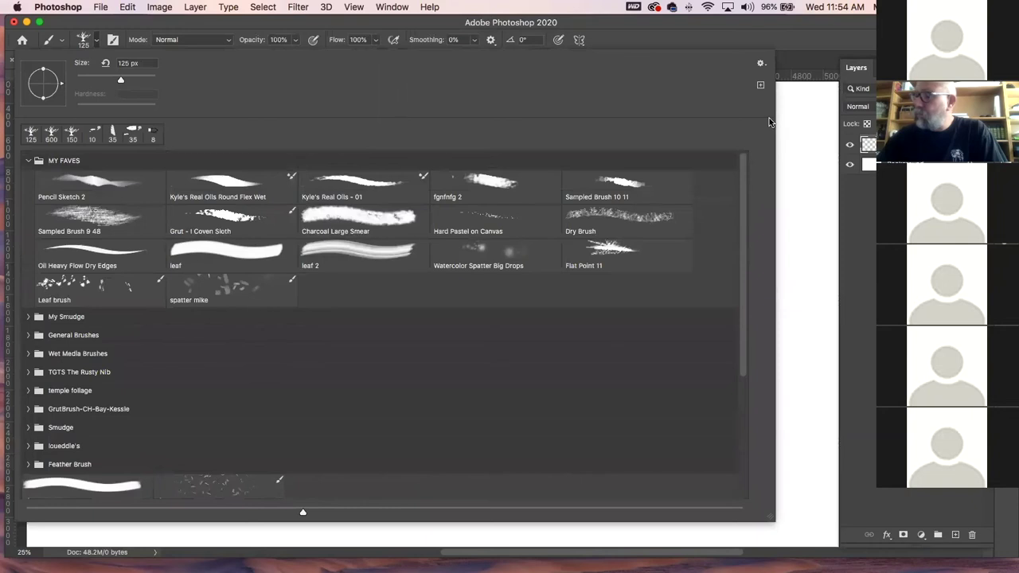
left_click(112, 184)
left_click(180, 28)
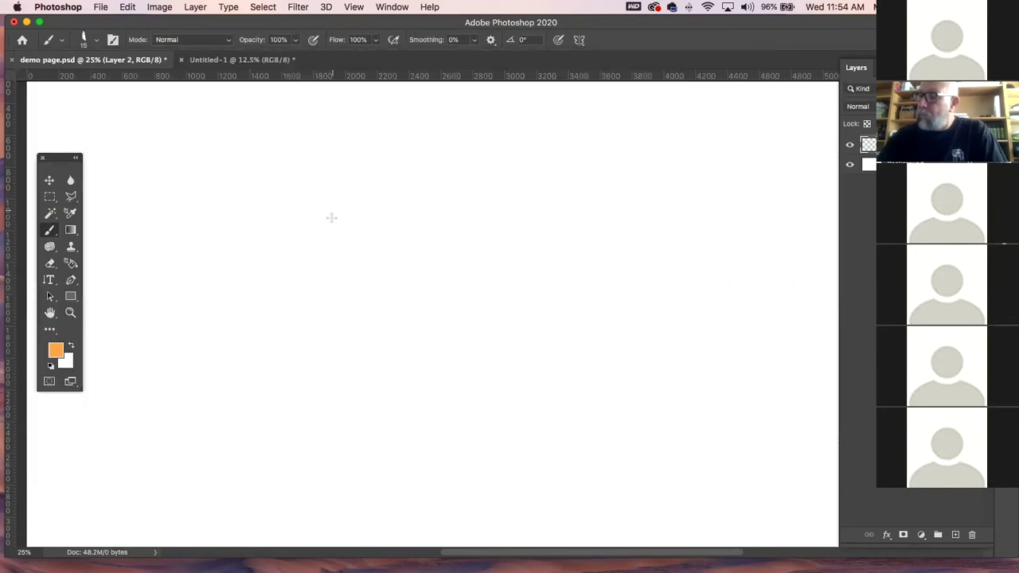
left_click_drag(333, 169, 319, 275)
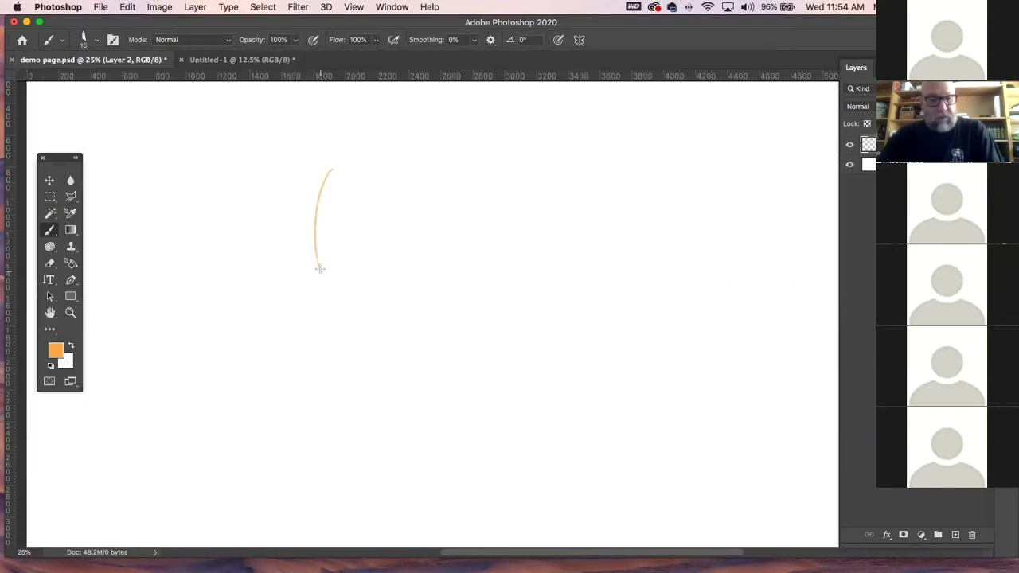
key("super+z")
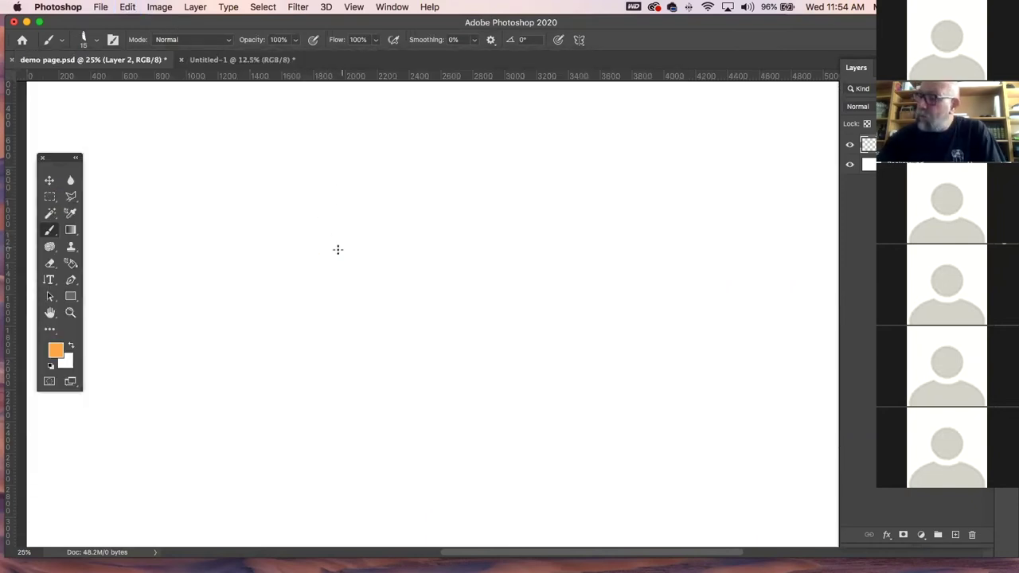
left_click_drag(332, 232, 342, 260)
key("super+z")
- Reset the colors to default black and white and draw one short, slightly curved, tapered stroke on Layer 2
left_click(50, 364)
left_click_drag(362, 281, 372, 203)
key("super+z")
left_click_drag(367, 278, 367, 228)
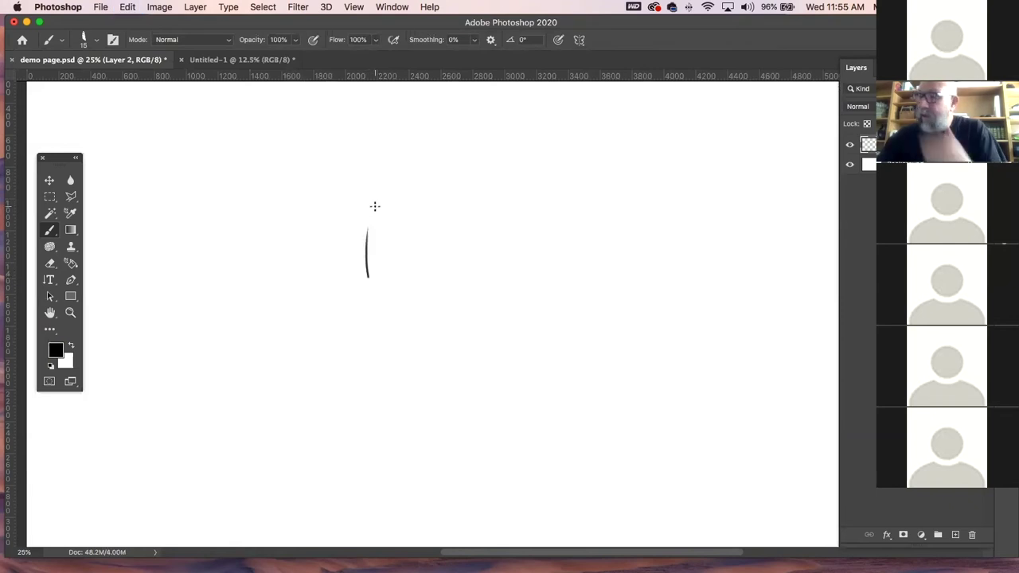
- Select the tapered stroke with a rectangular marquee and define it as a brush preset named fur
left_click(51, 196)
left_click_drag(349, 217, 388, 283)
left_click(129, 7)
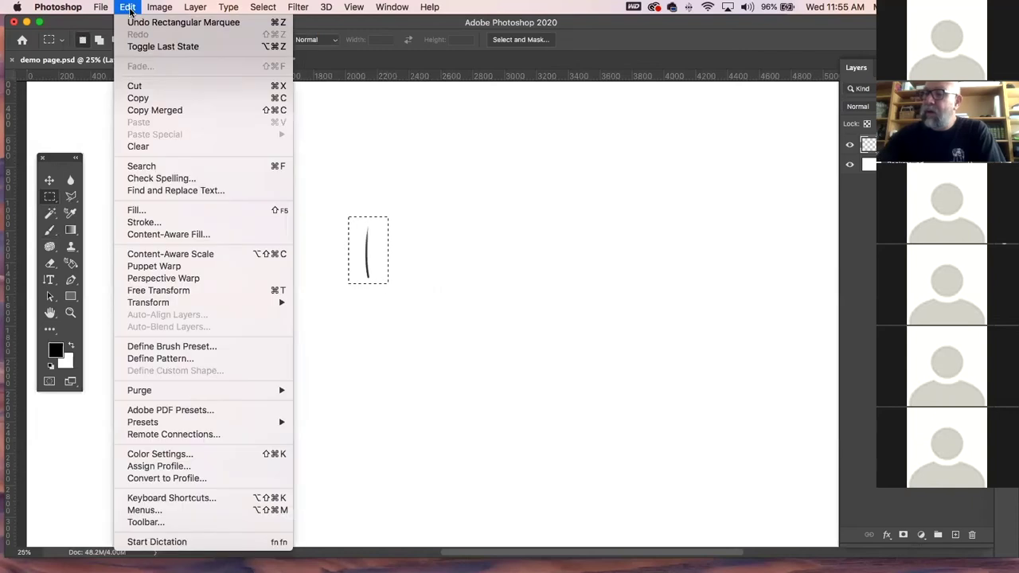
left_click(205, 346)
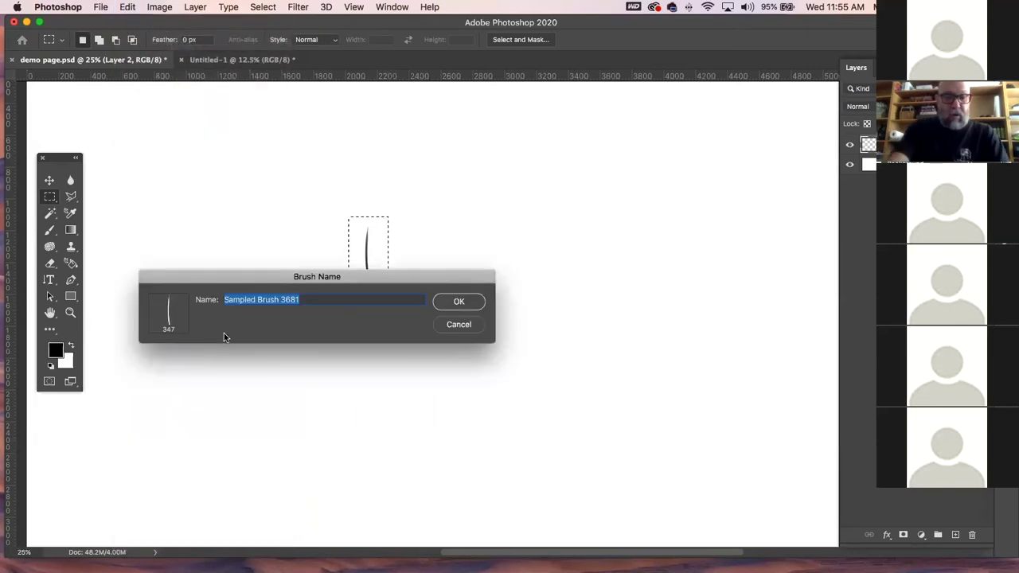
key("BackSpace")
type("fur")
left_click(460, 301)
- With the Brush tool active, delete the sampled stroke from Layer 2 and remove the selection
key("b")
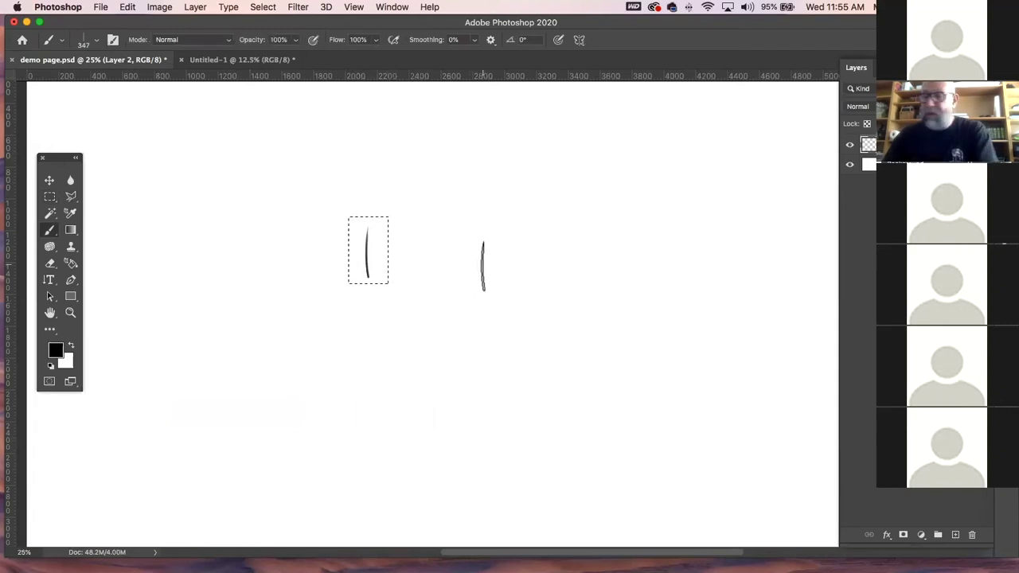
key("BackSpace")
key("ctrl+d")
- Paint and undo a long wavy black test stroke with the 347 px fur brush, and hide the Layers panel
mouse_move(438, 234)
left_mouse_down()
mouse_move(374, 285)
mouse_move(370, 324)
mouse_move(376, 363)
mouse_move(405, 385)
mouse_move(446, 379)
mouse_move(508, 342)
mouse_move(590, 336)
mouse_move(547, 402)
mouse_move(681, 483)
mouse_move(779, 411)
left_mouse_up()
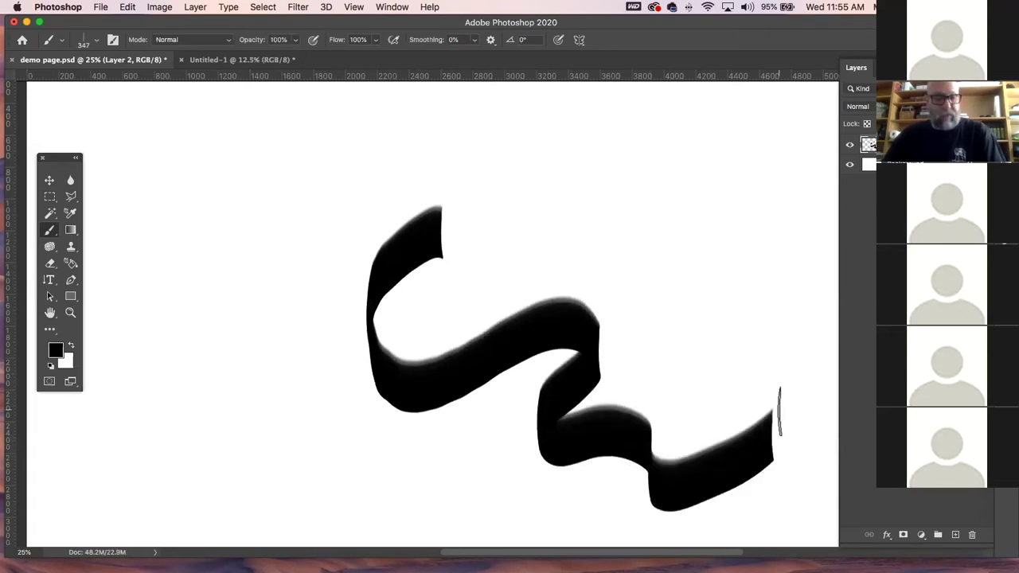
key("super+z")
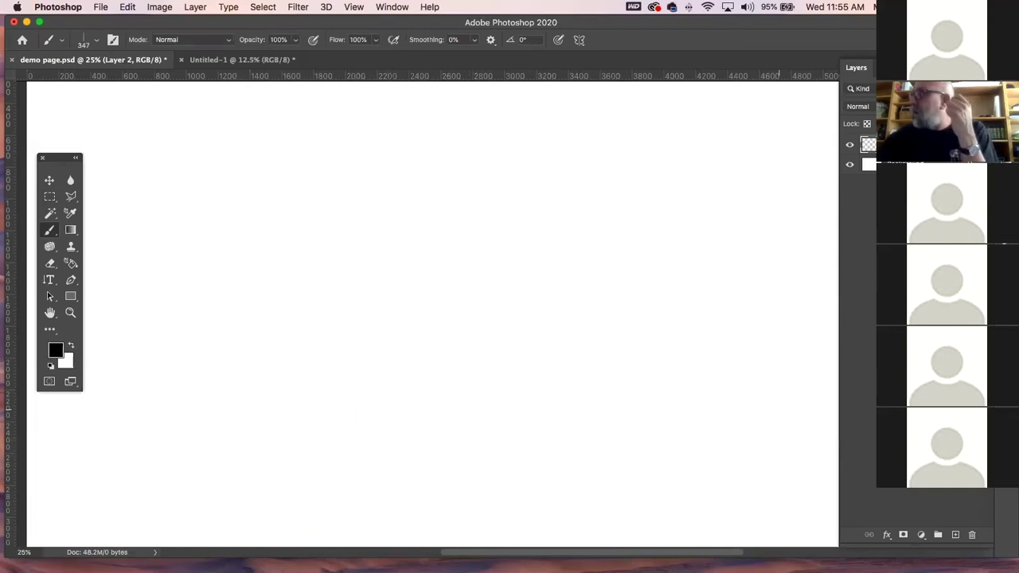
key("F7")
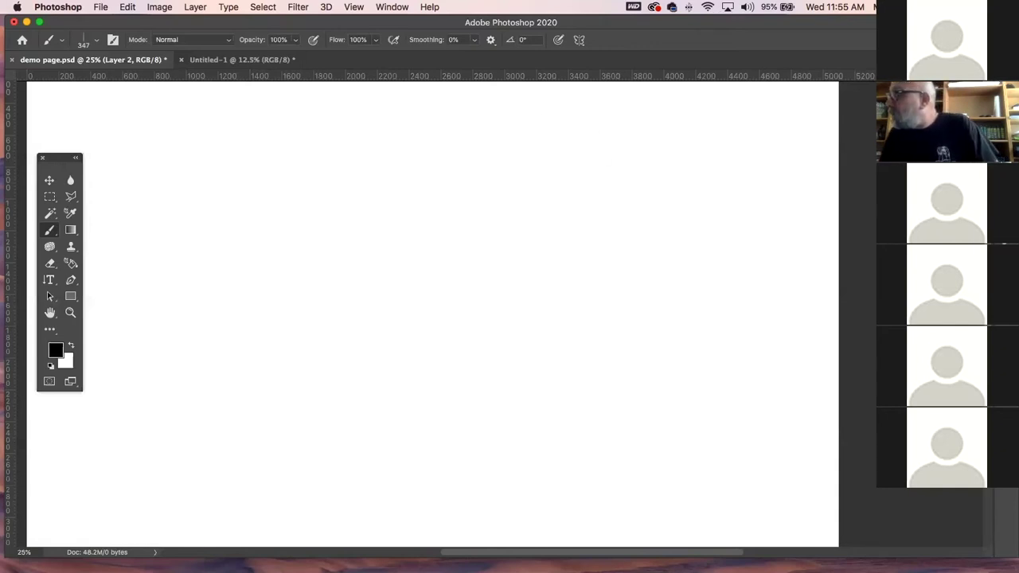
- Open the Brush Settings and rotate the fur brush tip to -88°, restoring its roundness after a test stroke
key("F5")
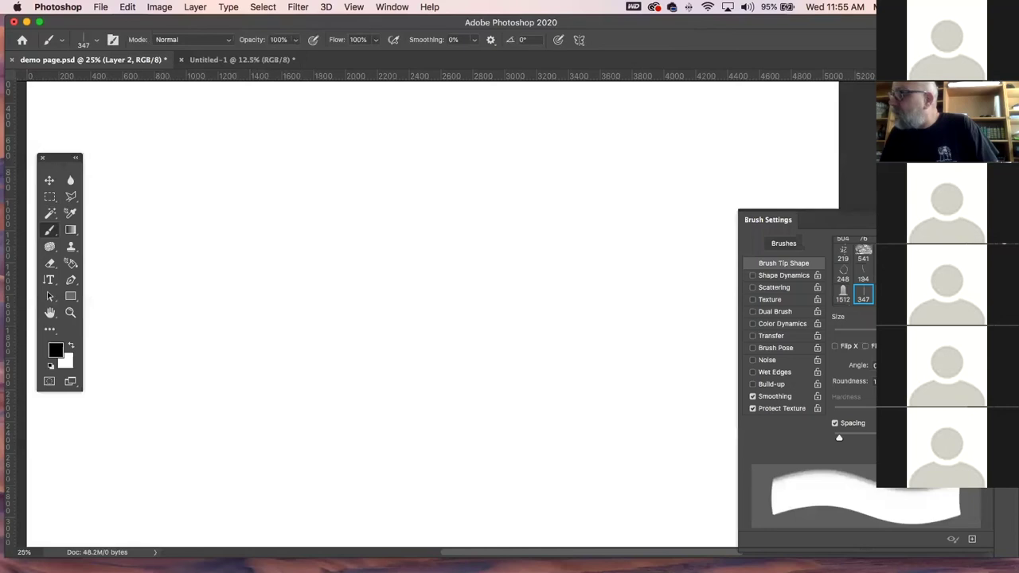
key("F5")
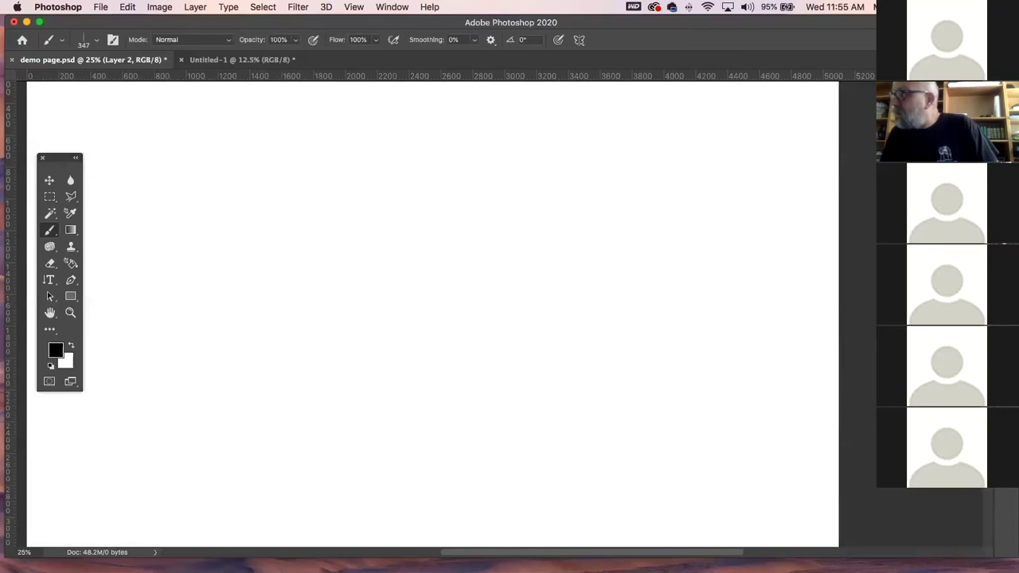
left_click(385, 7)
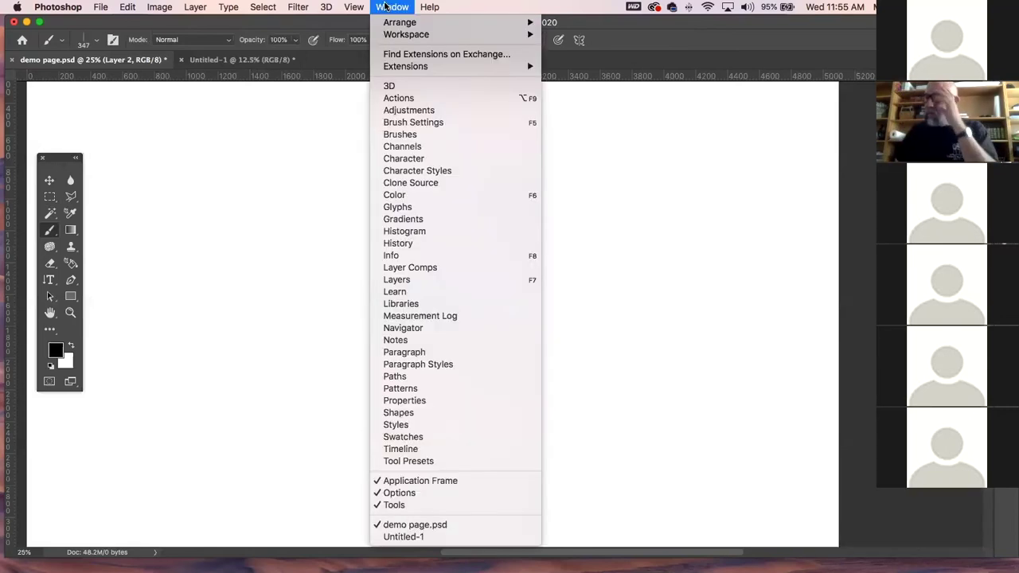
left_click(406, 126)
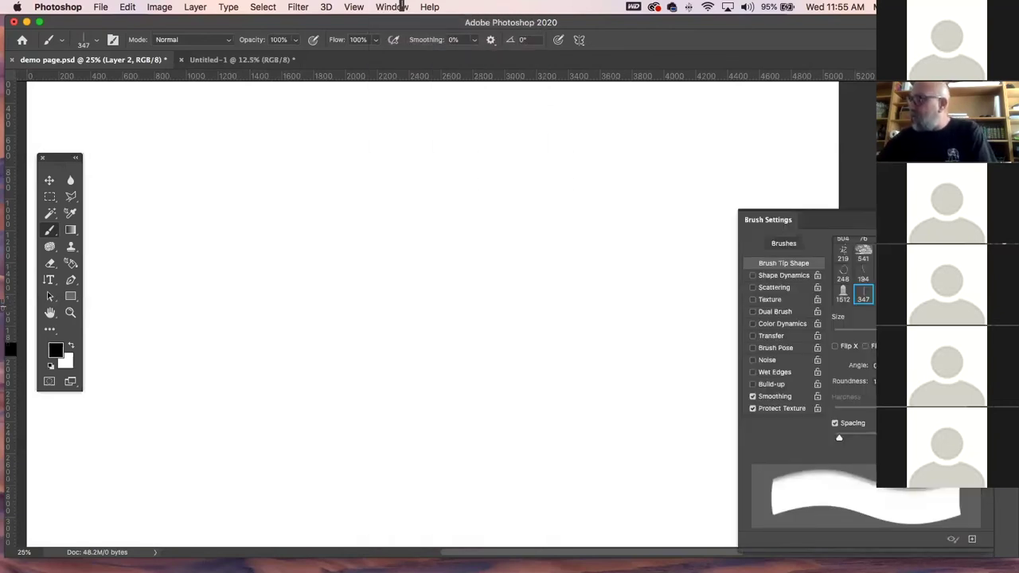
left_click_drag(970, 363, 967, 369)
mouse_move(252, 311)
left_mouse_down()
mouse_move(456, 362)
mouse_move(596, 373)
mouse_move(464, 201)
mouse_move(451, 266)
left_mouse_up()
key("super+z")
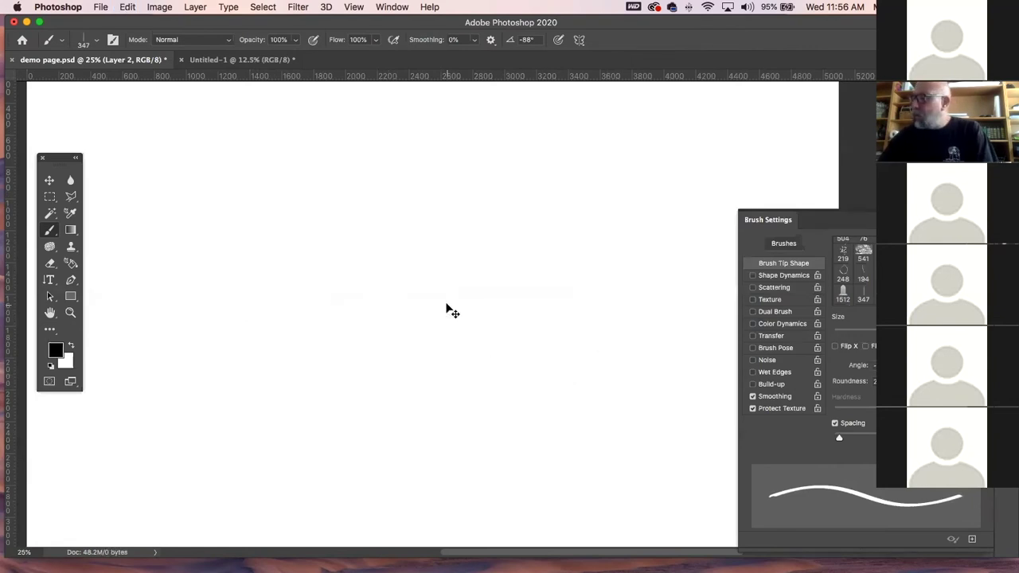
left_click_drag(961, 368, 978, 364)
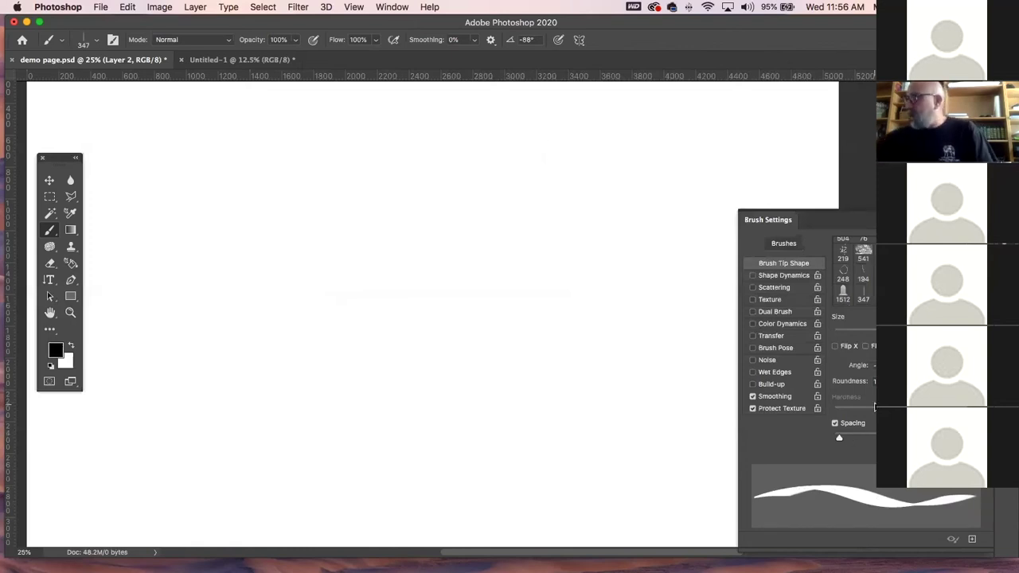
- Widen the brush tip spacing until the hairs separate, trying it with a long wavy stroke that is cleared again
left_click_drag(840, 440, 923, 439)
left_click_drag(210, 266, 254, 265)
left_click_drag(158, 255, 209, 254)
left_click_drag(170, 238, 219, 235)
left_click_drag(194, 227, 271, 222)
mouse_move(258, 239)
left_mouse_down()
mouse_move(283, 238)
mouse_move(321, 331)
mouse_move(387, 363)
mouse_move(457, 259)
mouse_move(536, 178)
mouse_move(579, 365)
mouse_move(613, 460)
left_mouse_up()
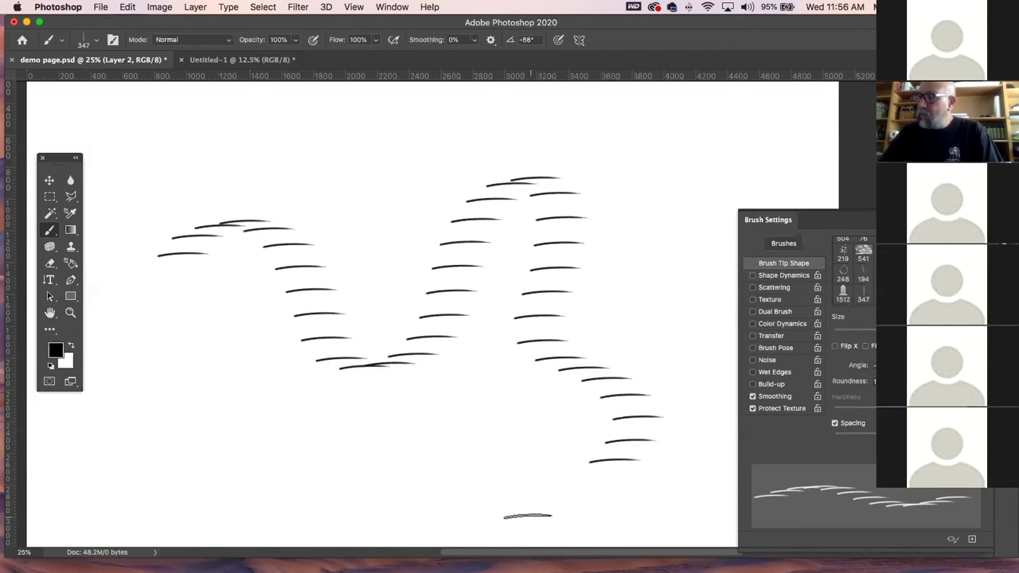
left_click_drag(505, 516, 551, 516)
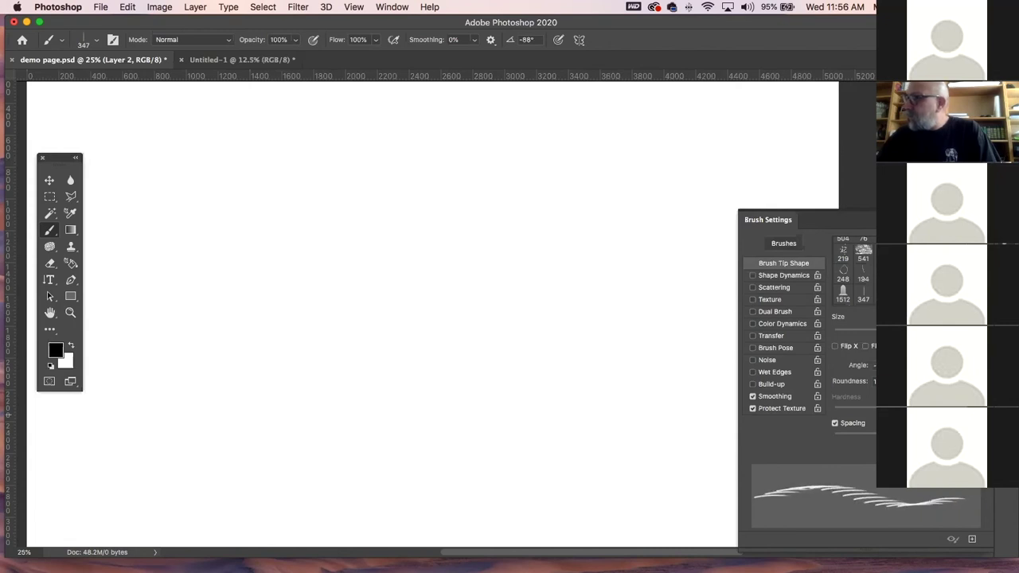
- Enable Shape Dynamics with a high size jitter, and paint and undo a wavy test stroke
left_click(784, 276)
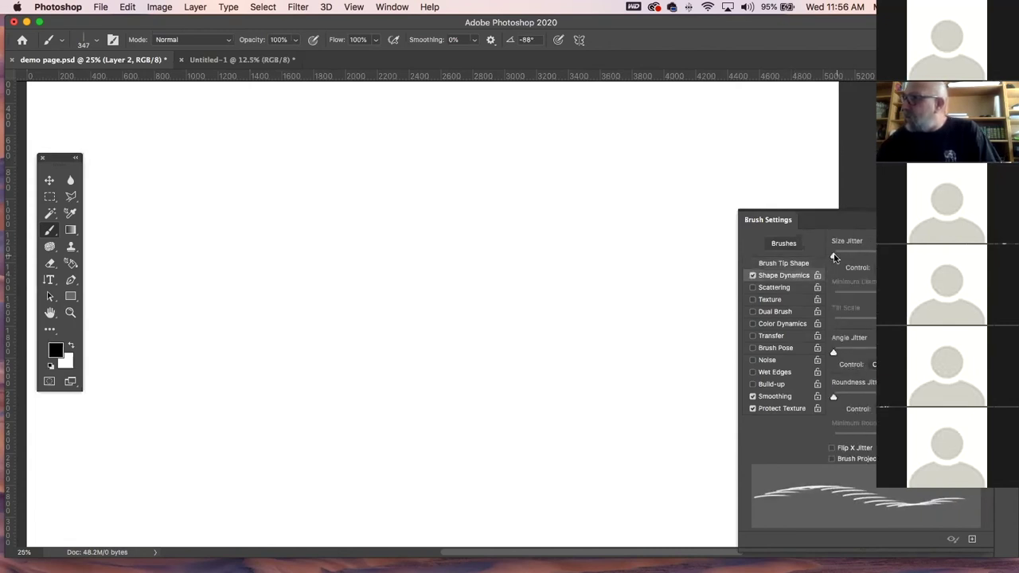
left_click_drag(835, 256, 920, 257)
mouse_move(199, 259)
left_mouse_down()
mouse_move(311, 267)
mouse_move(382, 336)
mouse_move(474, 354)
mouse_move(593, 428)
left_mouse_up()
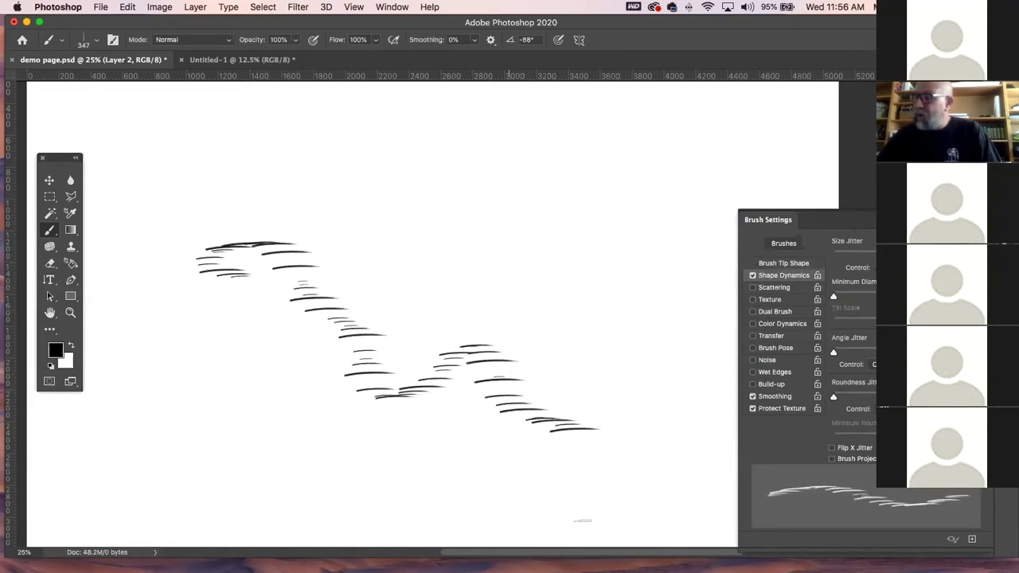
key("super+z")
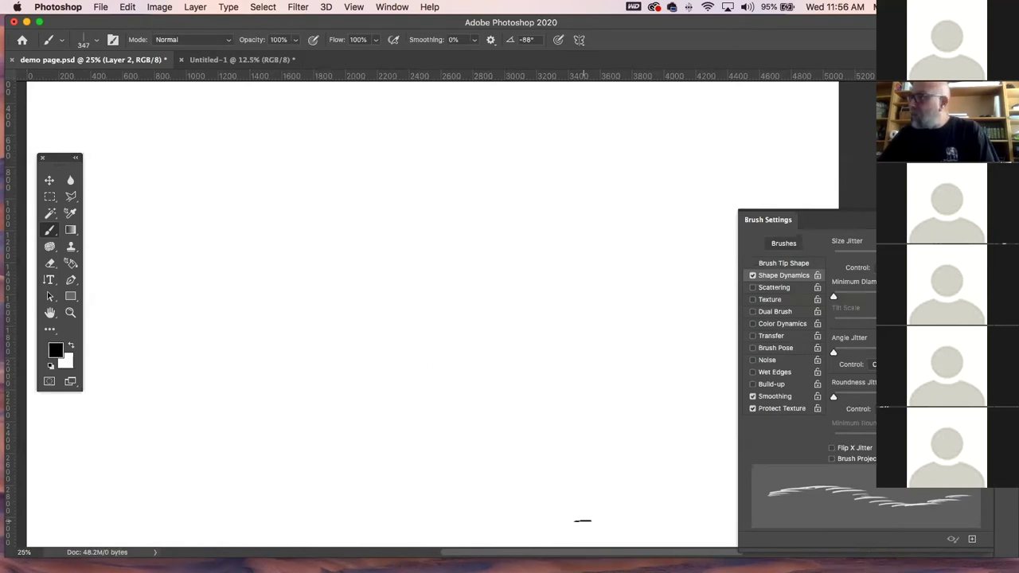
- Raise the angle jitter slightly so the hairs vary in direction, and paint and clear a few test strokes
left_click_drag(835, 354, 844, 352)
left_click_drag(305, 245, 351, 233)
left_click_drag(334, 253, 366, 251)
left_click_drag(340, 298, 407, 303)
mouse_move(384, 272)
left_mouse_down()
mouse_move(462, 274)
mouse_move(521, 316)
left_mouse_up()
mouse_move(513, 331)
left_mouse_down()
mouse_move(545, 325)
mouse_move(566, 389)
left_mouse_up()
key("Delete")
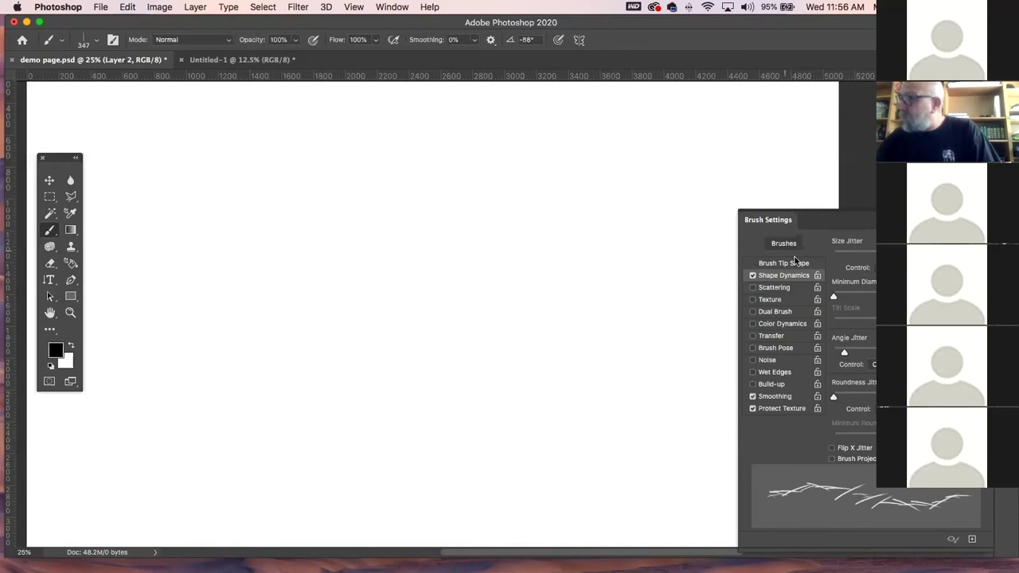
- Enable Scattering with a slight scatter and a higher count, and paint and clear curved test strokes
left_click(789, 288)
left_click_drag(837, 258, 849, 258)
left_click_drag(834, 302, 855, 303)
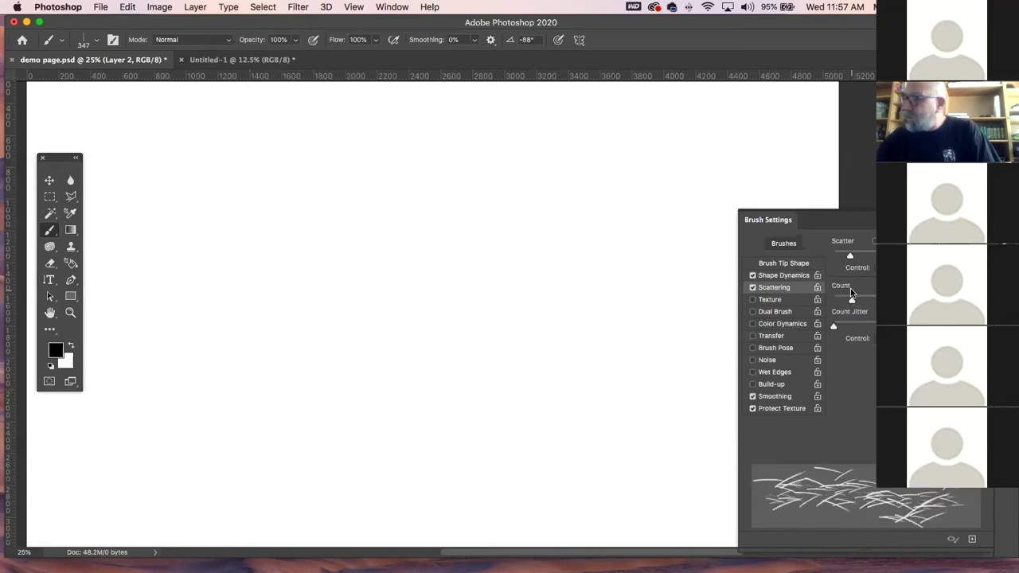
mouse_move(372, 302)
left_mouse_down()
mouse_move(350, 386)
mouse_move(368, 359)
mouse_move(402, 429)
left_mouse_up()
left_click_drag(367, 380, 409, 475)
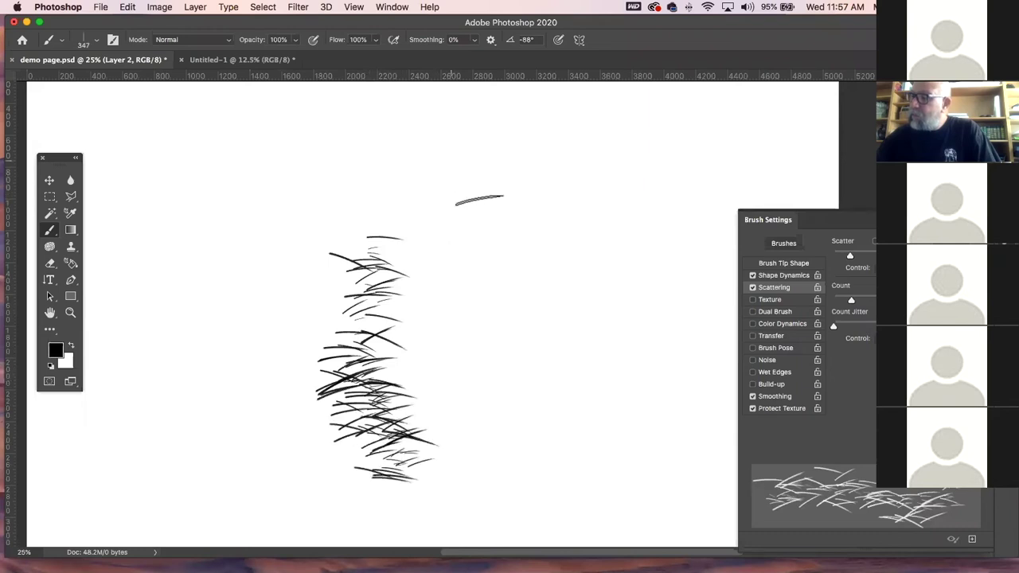
left_click_drag(405, 239, 478, 185)
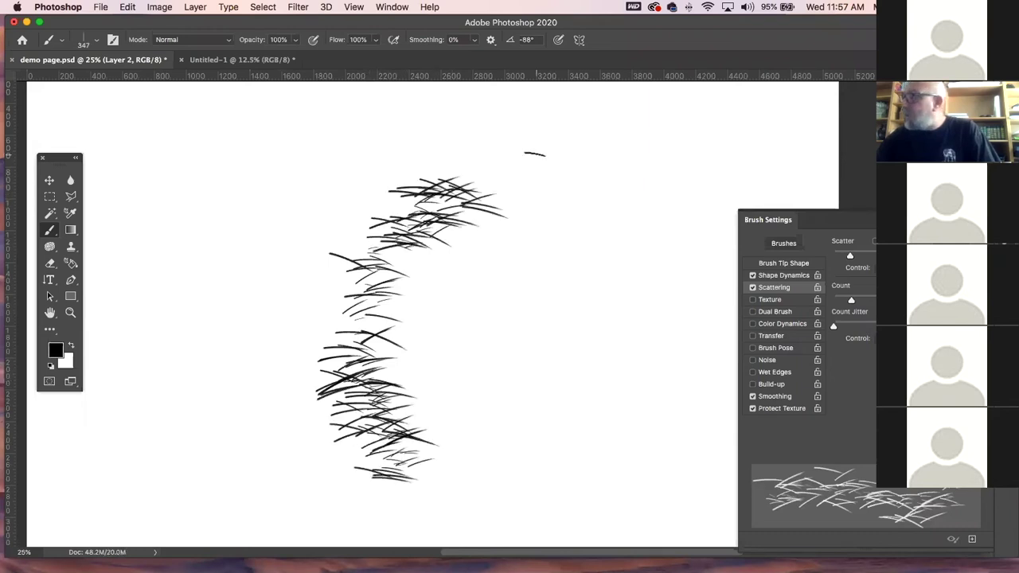
key("BackSpace")
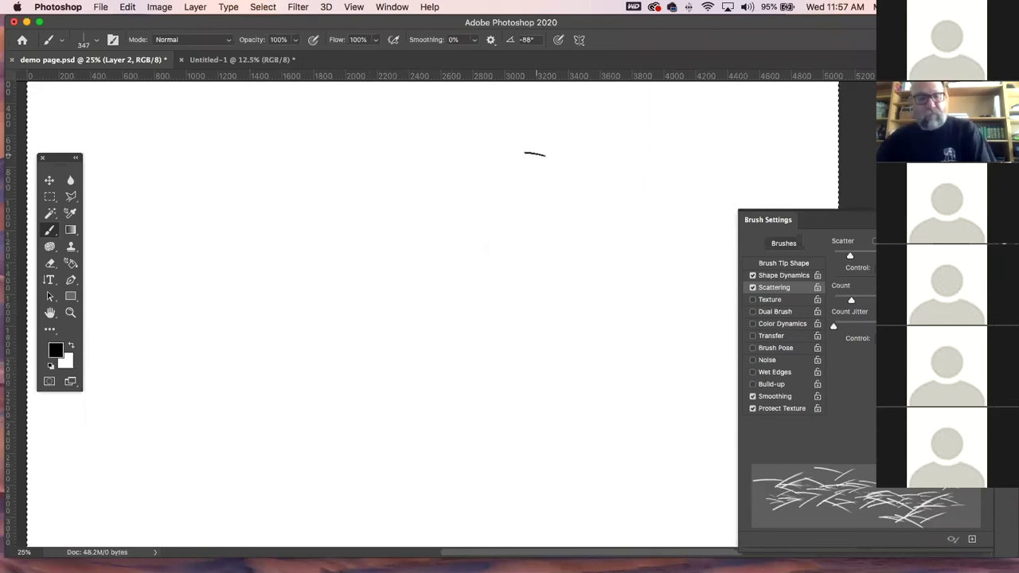
- Enable Transfer for the fur brush, and paint and undo a long V-shaped test stroke
left_click(787, 337)
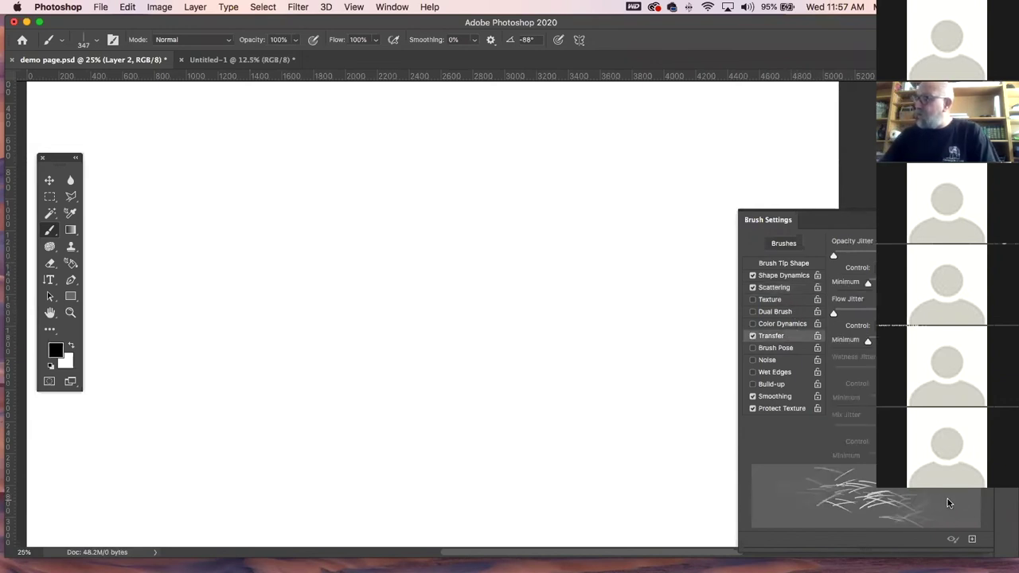
mouse_move(293, 280)
left_mouse_down()
mouse_move(270, 238)
mouse_move(314, 240)
mouse_move(368, 338)
mouse_move(407, 364)
mouse_move(436, 358)
mouse_move(468, 334)
mouse_move(503, 334)
mouse_move(551, 285)
mouse_move(576, 284)
mouse_move(676, 190)
mouse_move(798, 145)
left_mouse_up()
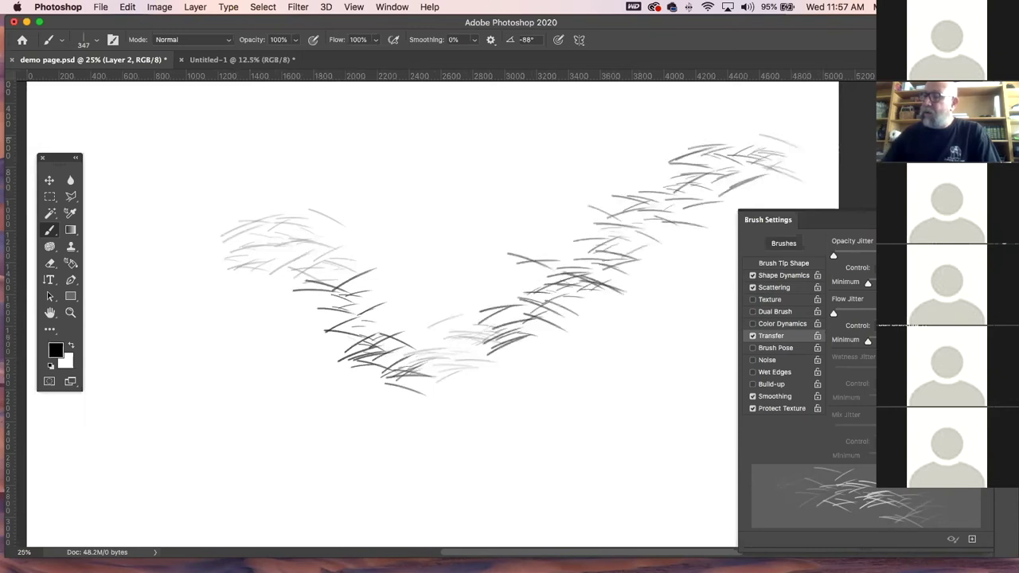
key("super+z")
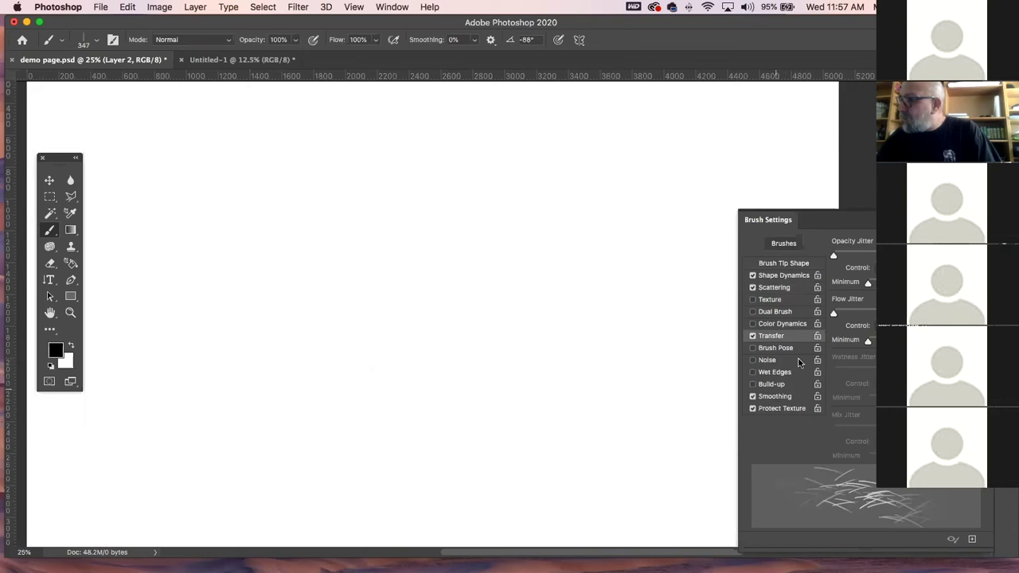
- Lower the scattering count and increase the scatter amount, and paint and clear a test stroke
left_click(795, 288)
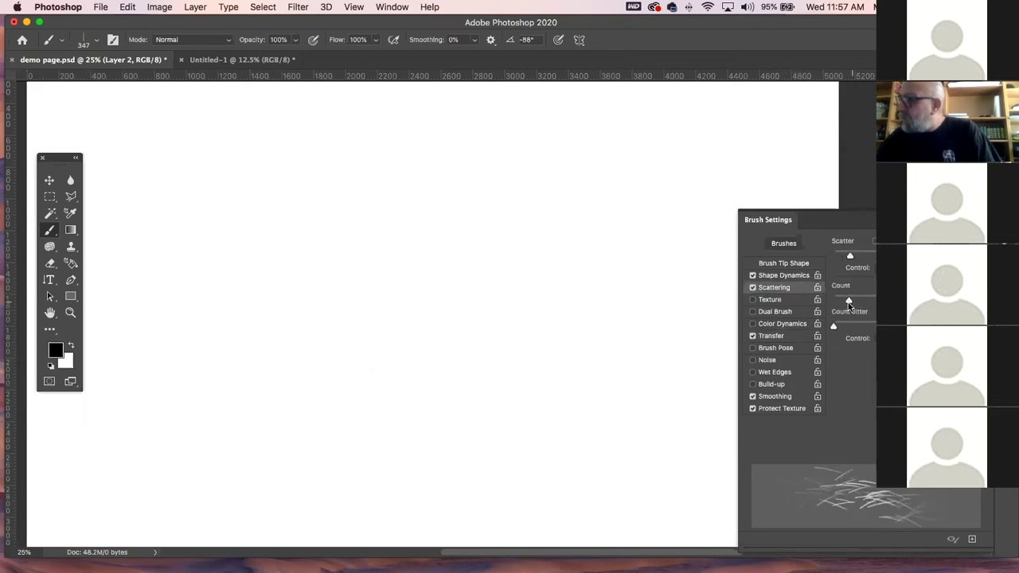
left_click_drag(847, 307, 845, 305)
left_click_drag(850, 257, 870, 252)
mouse_move(231, 270)
left_mouse_down()
mouse_move(312, 327)
mouse_move(368, 301)
mouse_move(433, 353)
mouse_move(485, 350)
left_mouse_up()
left_click_drag(484, 389, 564, 374)
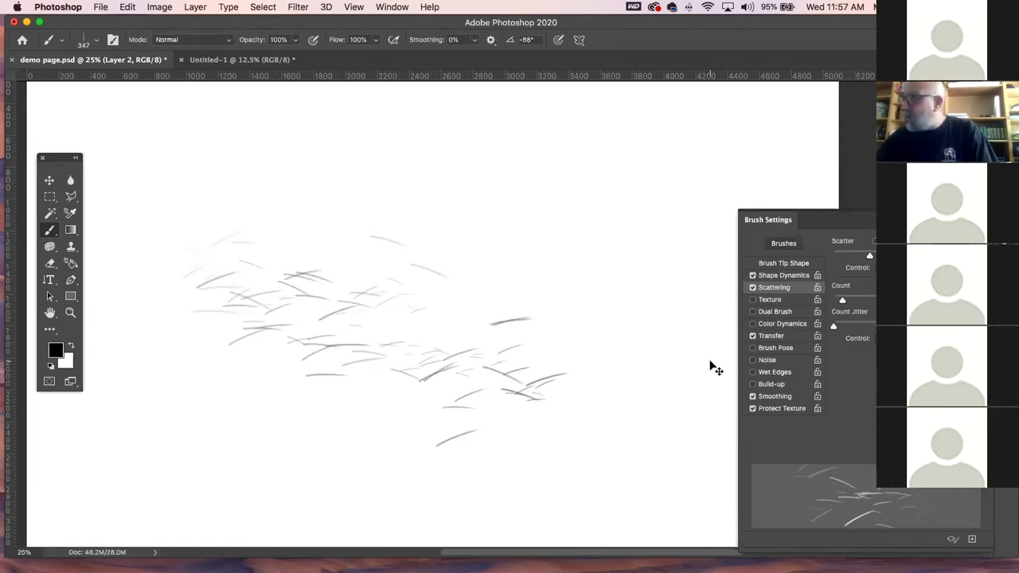
key("Delete")
- Reduce the size jitter in Shape Dynamics, and paint and undo a test stroke across the page
left_click(801, 275)
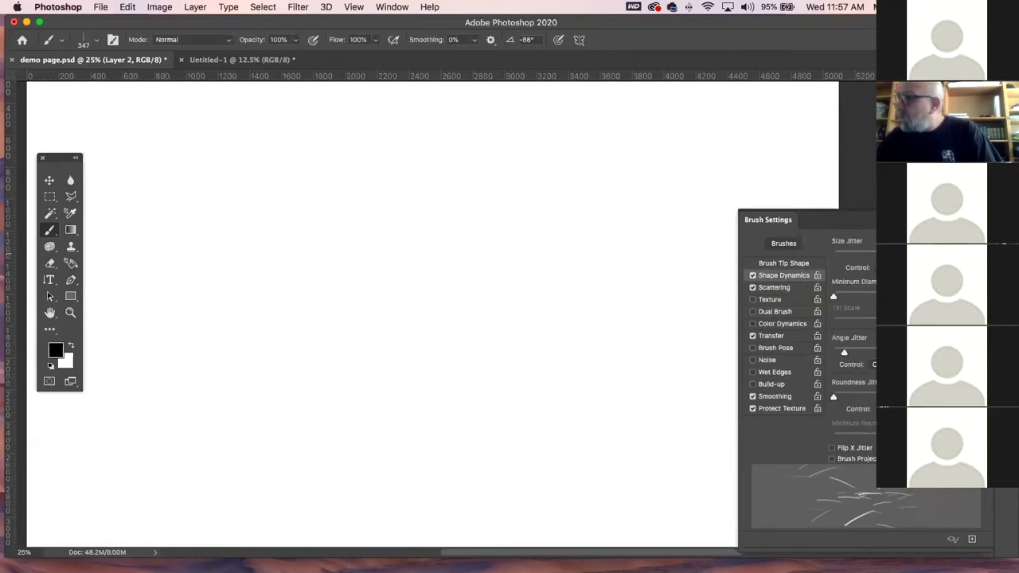
left_click_drag(900, 255, 866, 256)
mouse_move(207, 215)
left_mouse_down()
mouse_move(380, 373)
mouse_move(434, 394)
mouse_move(498, 379)
mouse_move(588, 299)
mouse_move(613, 247)
left_mouse_up()
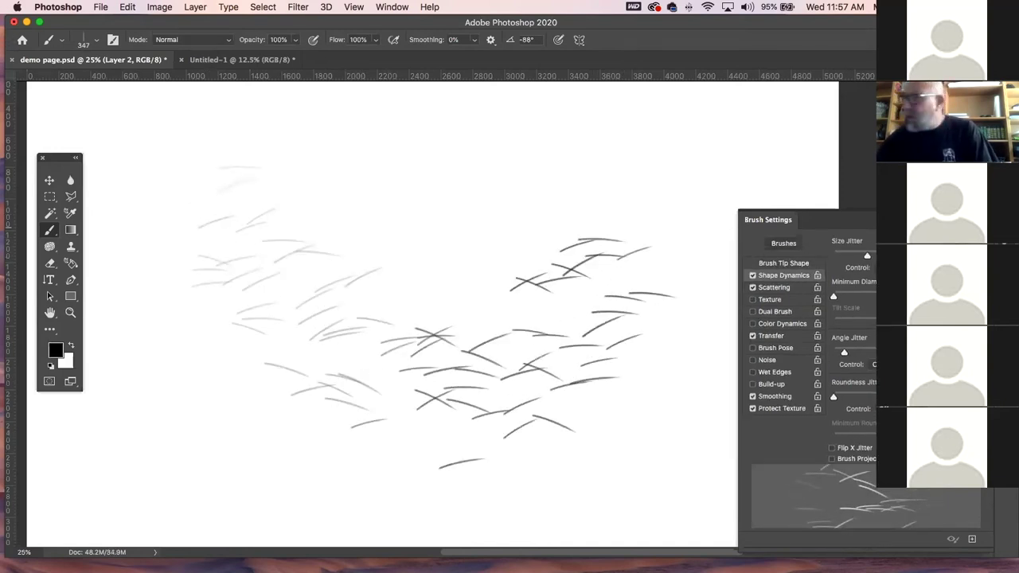
key("ctrl+z")
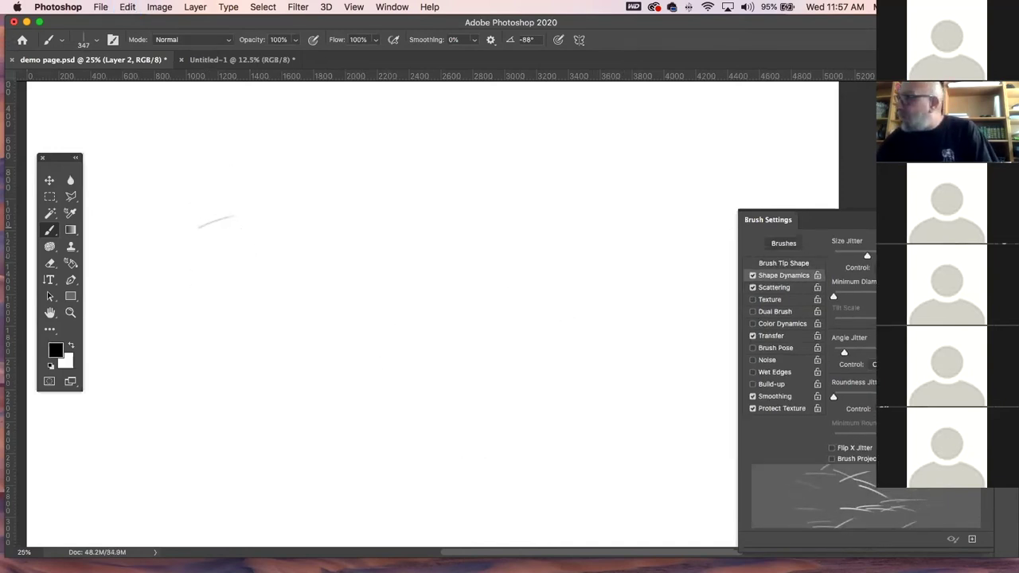
- Reduce the scatter amount to nearly zero, and paint and undo a long looping test stroke
left_click(791, 289)
left_click_drag(872, 256, 836, 257)
mouse_move(299, 248)
left_mouse_down()
mouse_move(326, 302)
mouse_move(386, 366)
mouse_move(486, 334)
mouse_move(538, 480)
mouse_move(614, 368)
mouse_move(451, 207)
mouse_move(183, 304)
left_mouse_up()
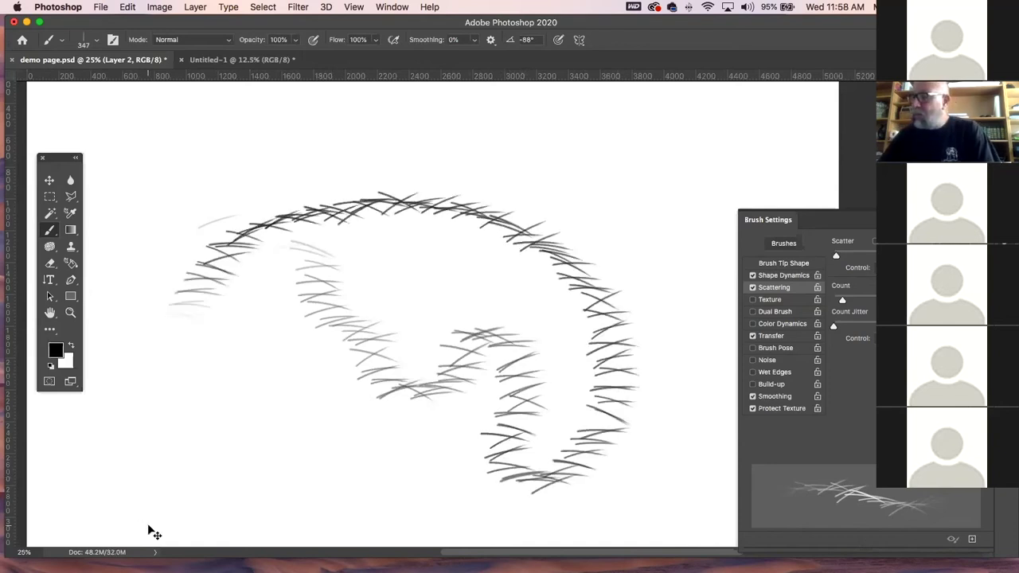
key("super+z")
left_click_drag(127, 528, 165, 523)
key("super+z")
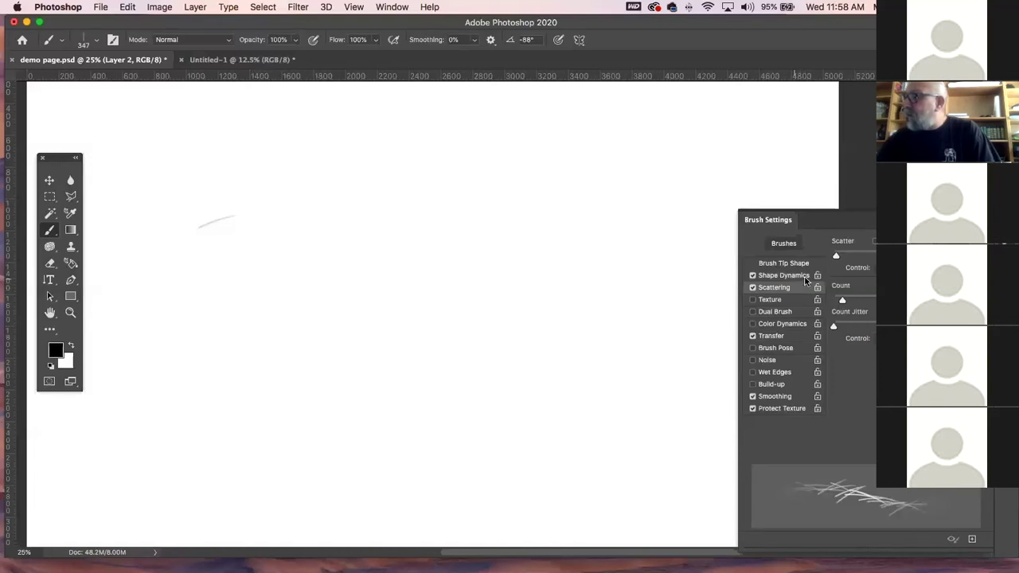
- Set the Angle Jitter control to Direction and paint a long looping test stroke whose hairs follow the path
left_click(804, 275)
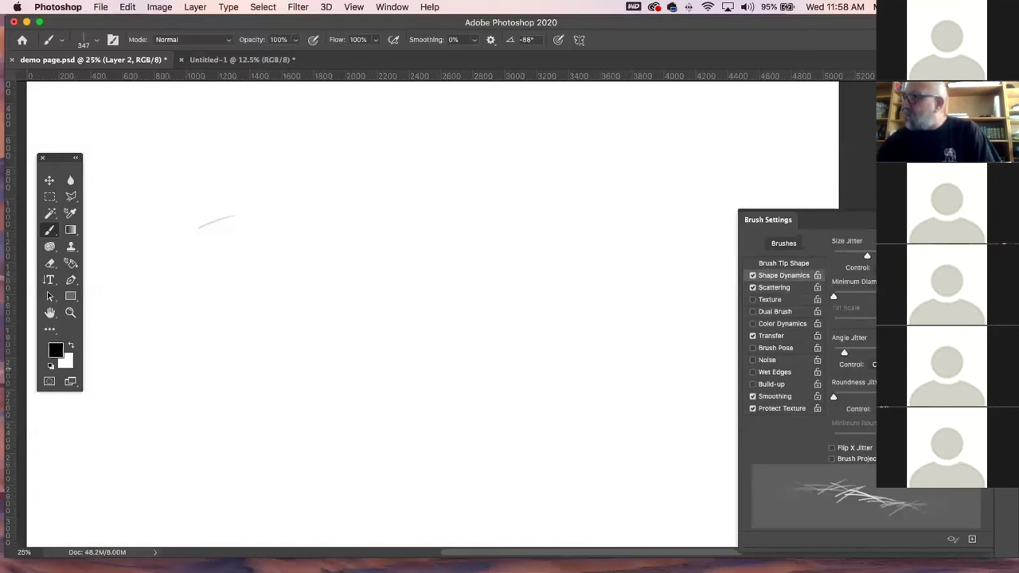
left_click(863, 363)
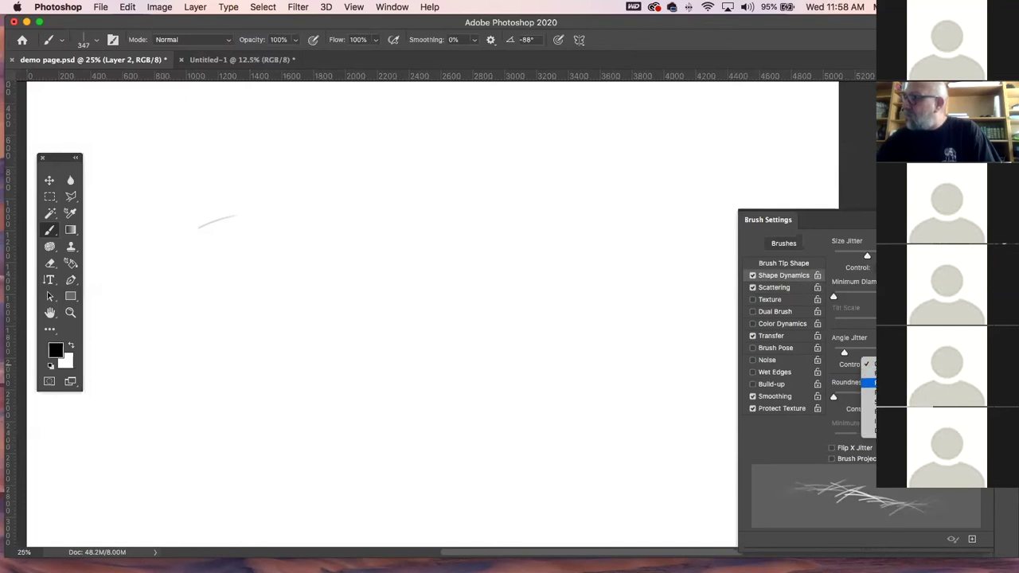
mouse_move(158, 199)
left_mouse_down()
mouse_move(196, 196)
mouse_move(226, 173)
mouse_move(364, 170)
mouse_move(414, 228)
mouse_move(430, 353)
mouse_move(358, 436)
mouse_move(217, 445)
mouse_move(229, 342)
mouse_move(262, 349)
mouse_move(303, 435)
mouse_move(398, 318)
mouse_move(482, 144)
mouse_move(599, 318)
mouse_move(562, 393)
left_mouse_up()
left_click_drag(487, 457, 523, 465)
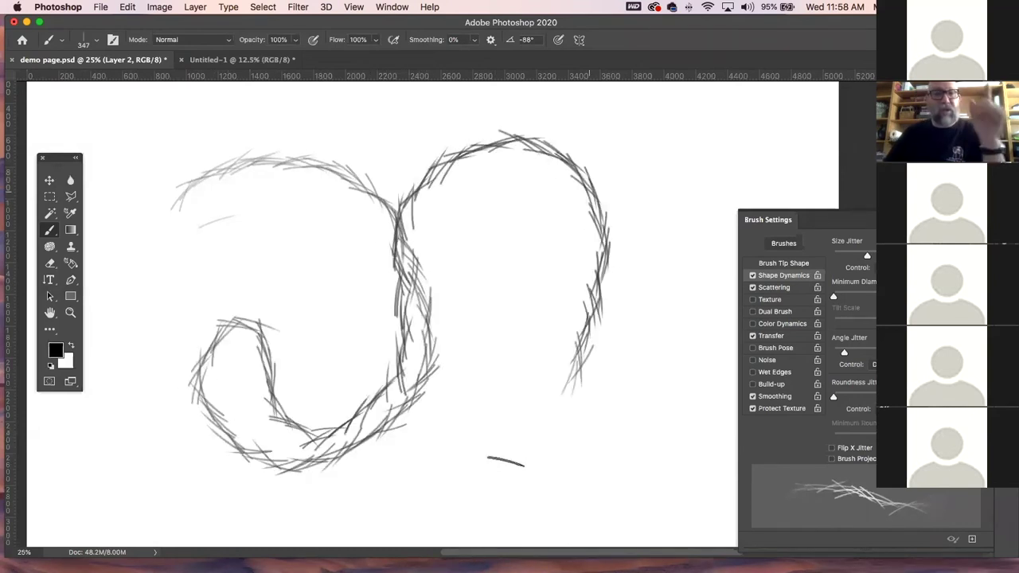
key("super+z")
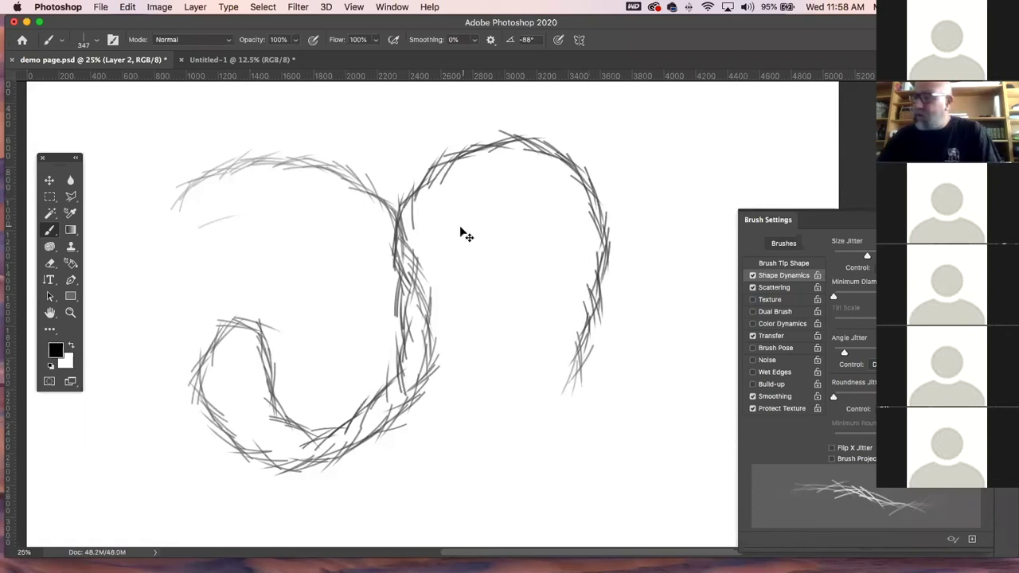
left_click_drag(440, 221, 476, 230)
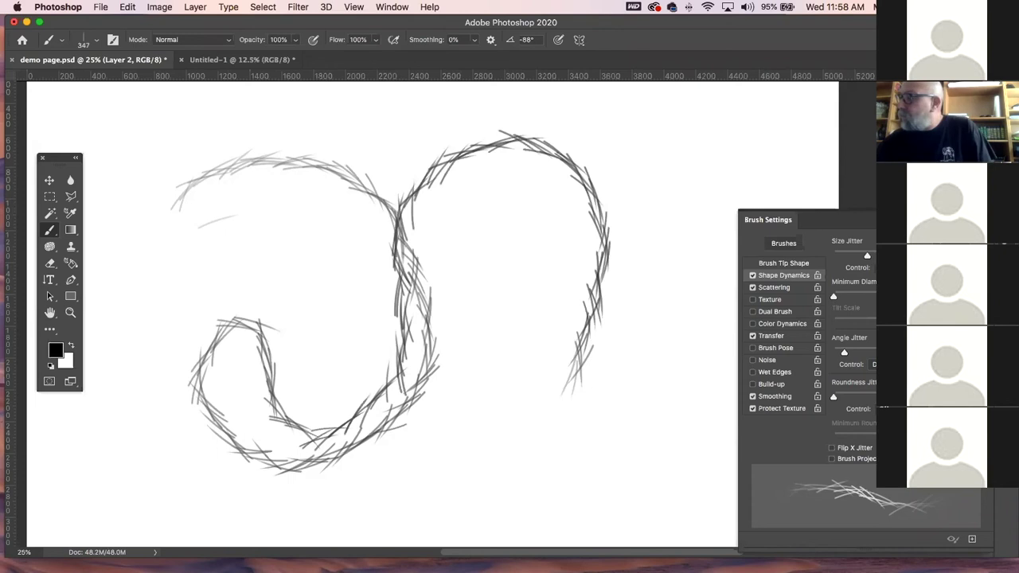
- Hide the Brush Settings, select the whole canvas and delete the test strokes from Layer 2
key("F5")
key("super+a")
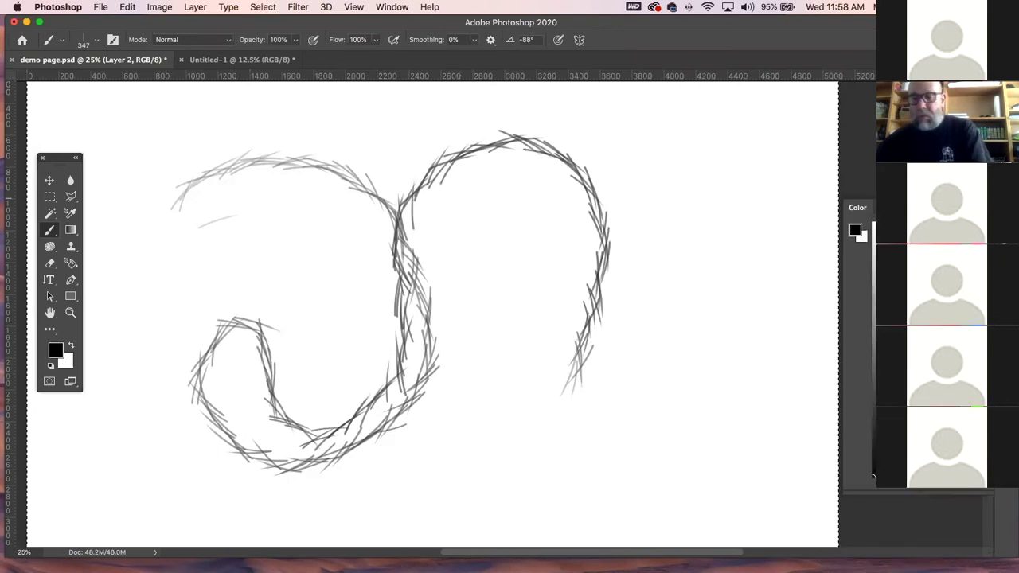
key("Delete")
- Check the saved fur preset among the brush presets, and paint and undo a short vertical test stroke
left_click(85, 40)
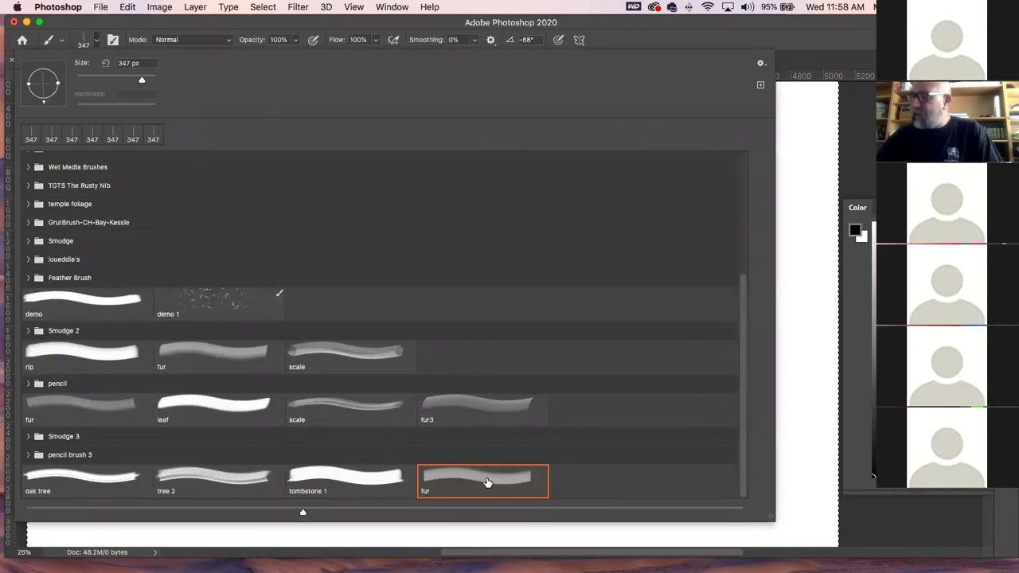
left_click(813, 28)
left_click_drag(448, 241, 447, 344)
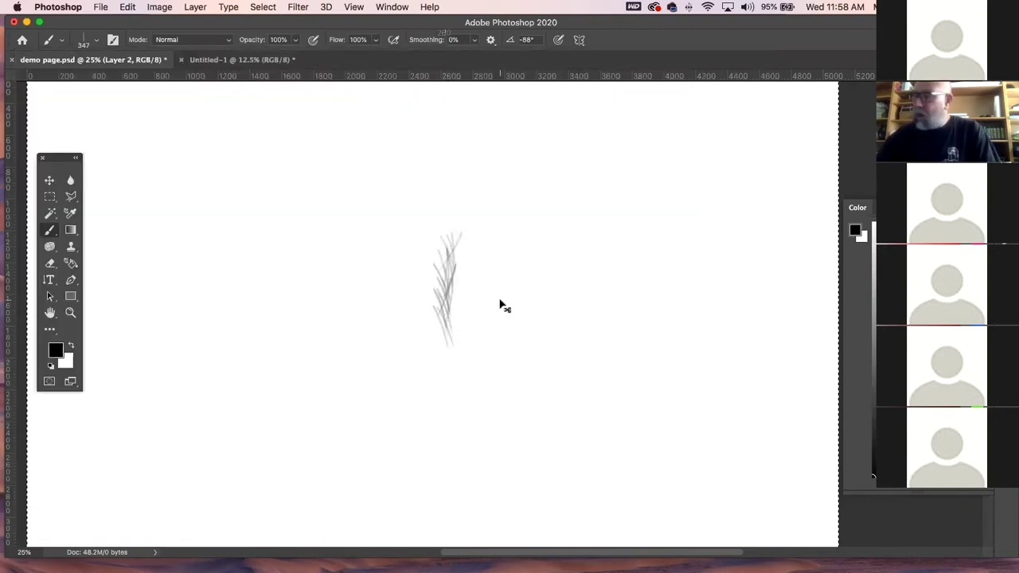
key("super+z")
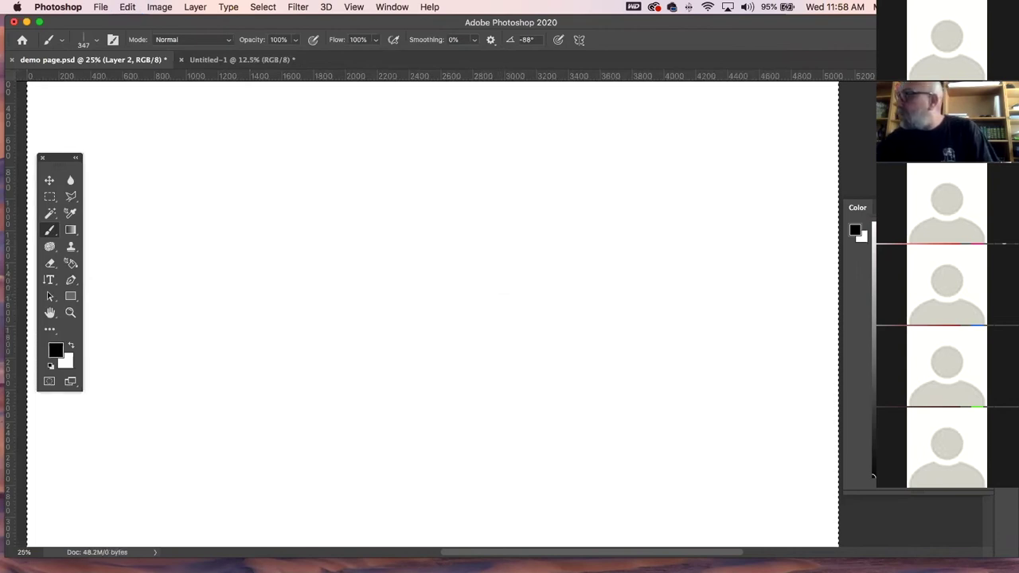
- Set the fur brush tip's angle to 162° and flip the tip vertically with Flip Y
key("F5")
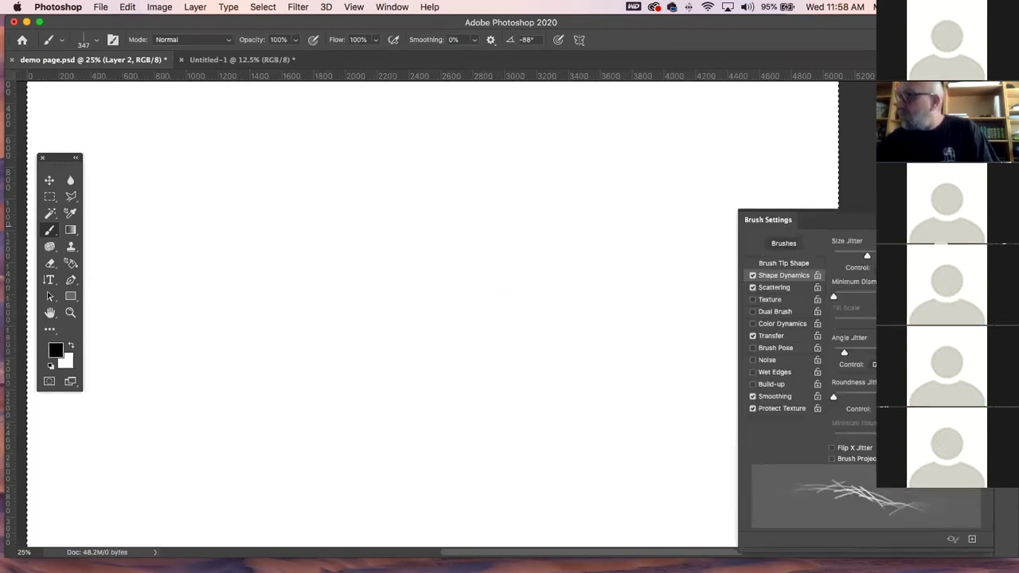
left_click(801, 262)
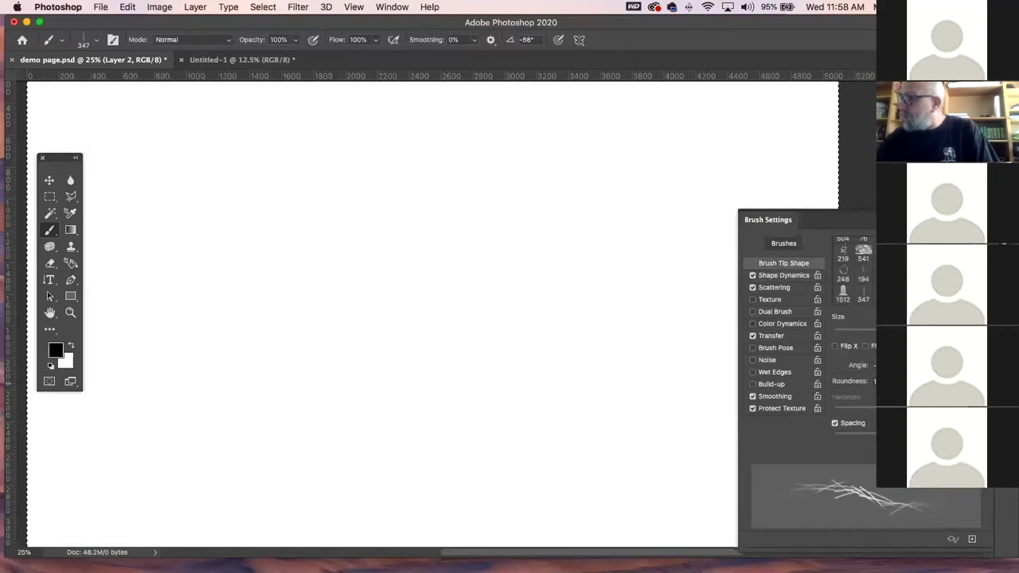
mouse_move(955, 384)
left_mouse_down()
mouse_move(940, 373)
mouse_move(948, 357)
mouse_move(939, 360)
left_mouse_up()
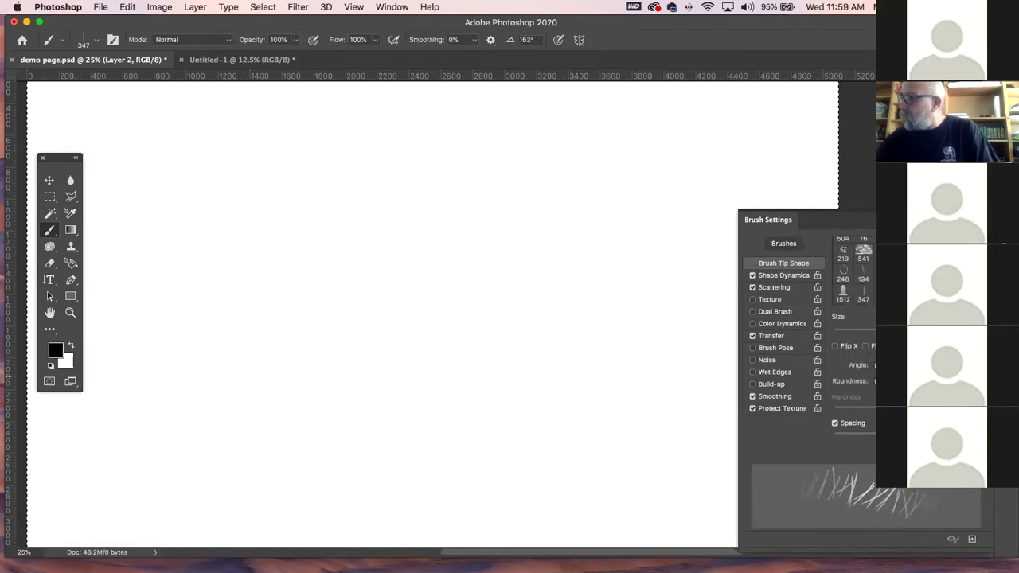
left_click(865, 347)
- Paint and undo several curved test strokes on the blank canvas with the flipped fur brush
mouse_move(333, 235)
left_mouse_down()
mouse_move(413, 289)
mouse_move(447, 325)
mouse_move(478, 395)
mouse_move(477, 433)
left_mouse_up()
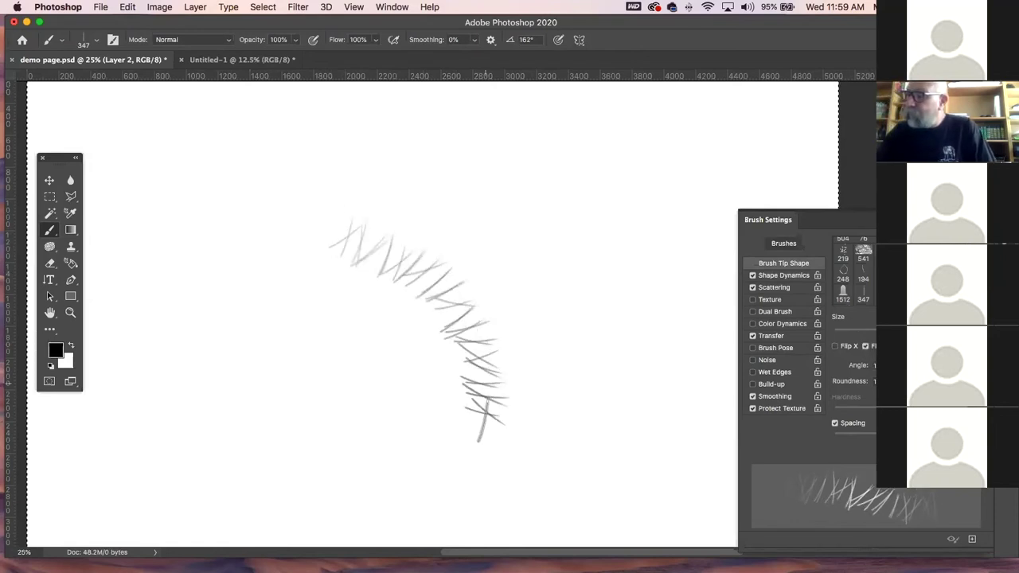
key("ctrl+z")
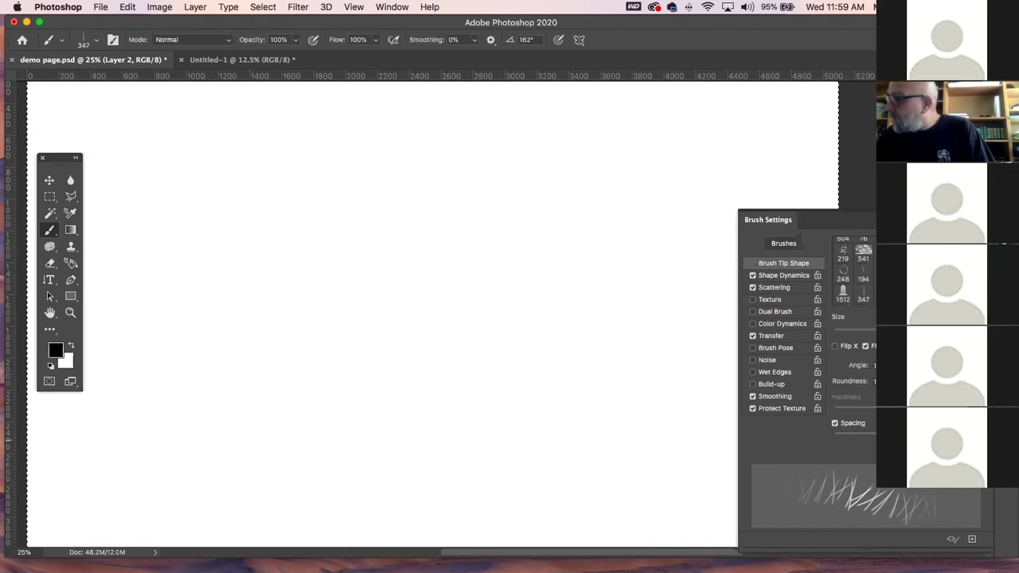
mouse_move(374, 225)
left_mouse_down()
mouse_move(423, 300)
mouse_move(427, 287)
mouse_move(452, 312)
left_mouse_up()
key("super+z")
left_click_drag(398, 237, 275, 315)
key("super+z")
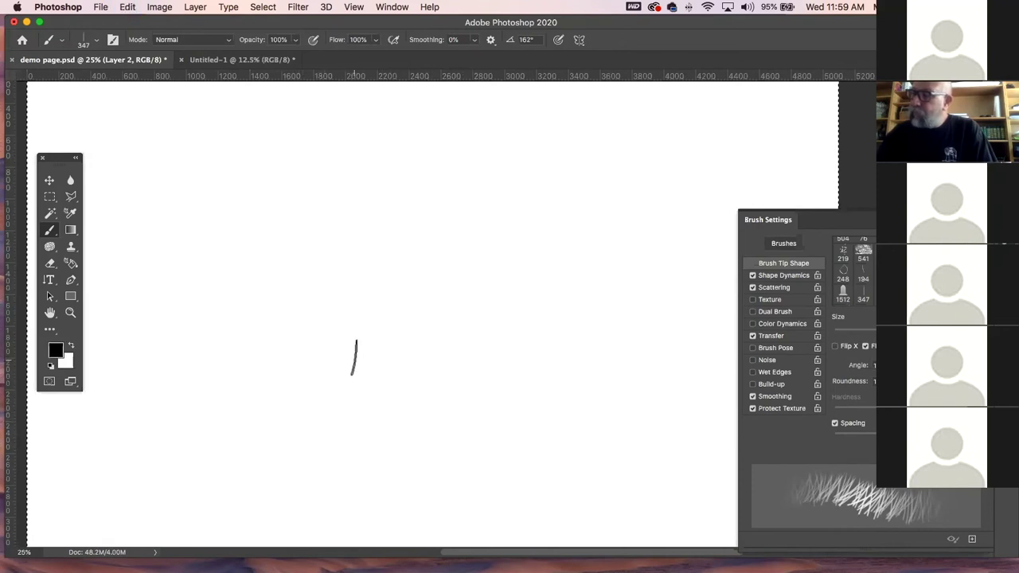
- Show the Shape Dynamics settings and paint overlapping test patches and curved bands of fur across the canvas
left_click(795, 277)
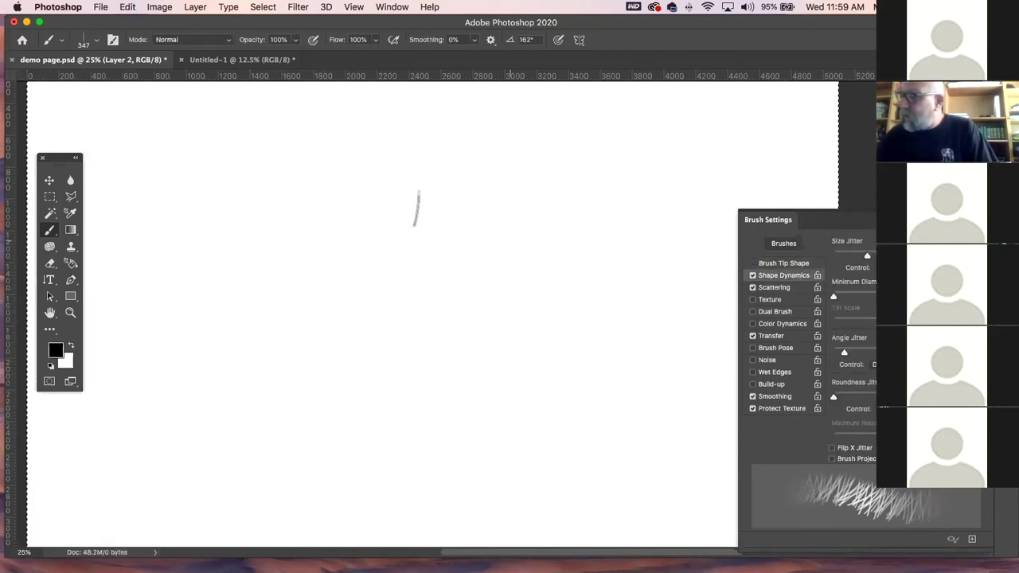
mouse_move(398, 199)
left_mouse_down()
mouse_move(353, 249)
mouse_move(374, 257)
mouse_move(367, 213)
mouse_move(360, 277)
left_mouse_up()
mouse_move(352, 231)
left_mouse_down()
mouse_move(389, 347)
mouse_move(360, 243)
mouse_move(407, 359)
mouse_move(387, 191)
mouse_move(408, 175)
mouse_move(380, 290)
mouse_move(407, 246)
mouse_move(393, 226)
mouse_move(414, 336)
mouse_move(431, 180)
mouse_move(413, 376)
mouse_move(398, 188)
mouse_move(380, 163)
mouse_move(354, 342)
left_mouse_up()
mouse_move(316, 273)
left_mouse_down()
mouse_move(375, 385)
mouse_move(425, 176)
mouse_move(442, 319)
mouse_move(412, 156)
mouse_move(418, 383)
mouse_move(456, 215)
mouse_move(455, 305)
mouse_move(451, 166)
mouse_move(437, 400)
left_mouse_up()
mouse_move(494, 336)
left_mouse_down()
mouse_move(470, 191)
mouse_move(460, 426)
left_mouse_up()
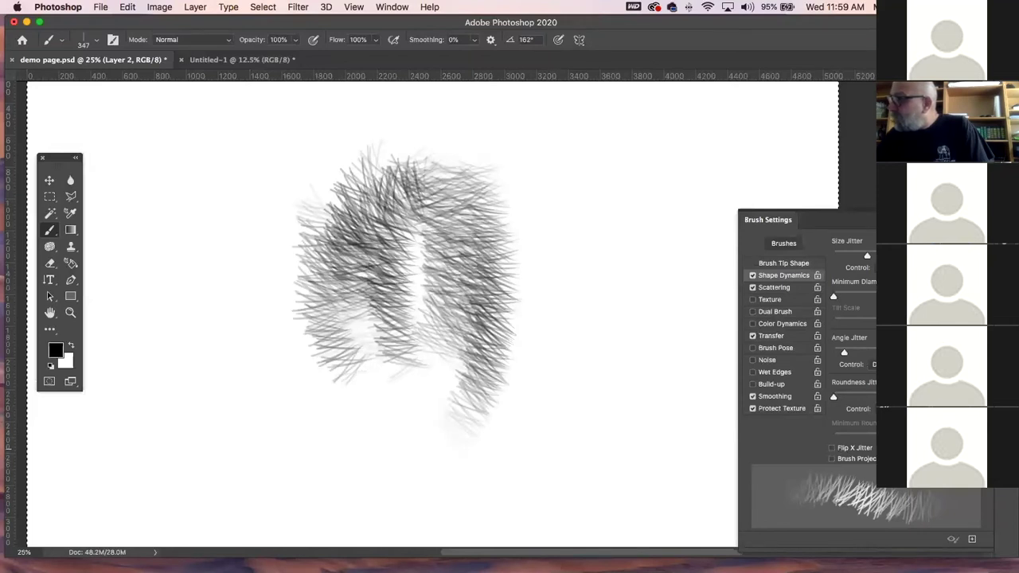
mouse_move(603, 213)
left_mouse_down()
mouse_move(667, 350)
mouse_move(647, 310)
left_mouse_up()
mouse_move(570, 477)
left_mouse_down()
mouse_move(550, 482)
mouse_move(510, 374)
left_mouse_up()
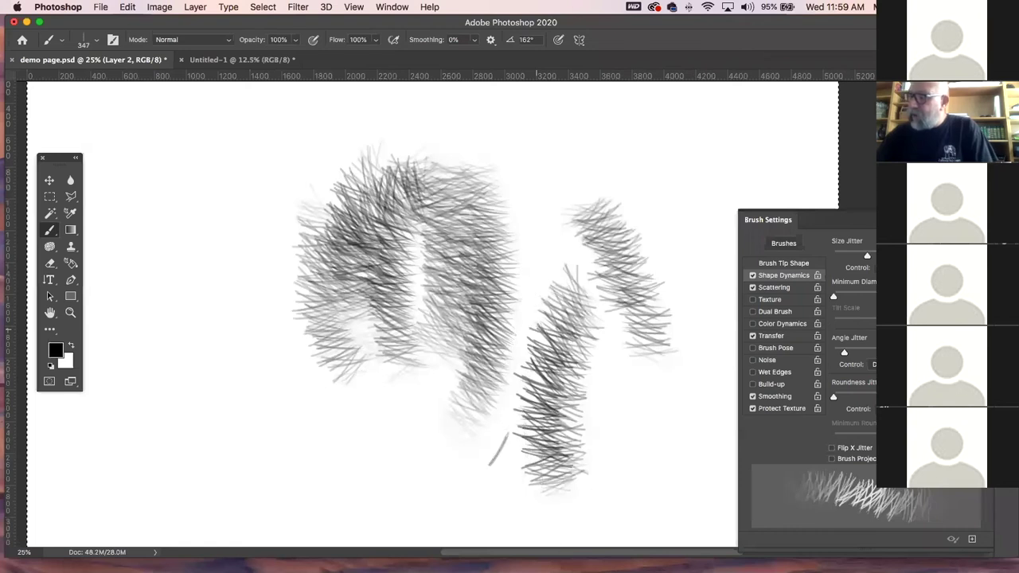
left_click_drag(269, 150, 212, 394)
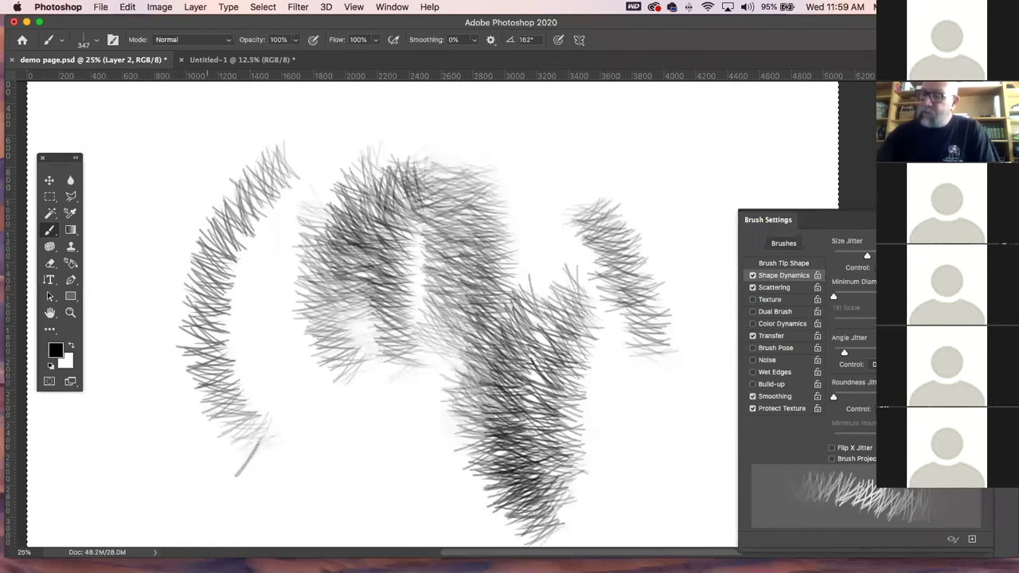
left_click_drag(235, 163, 308, 468)
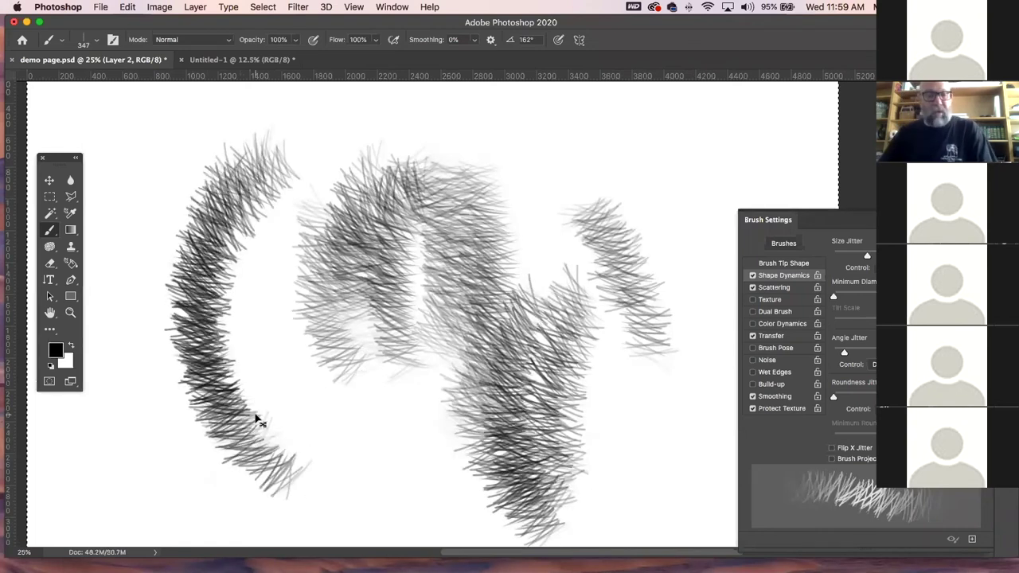
- Delete all the fur test strokes from Layer 2 and deselect the canvas
key("BackSpace")
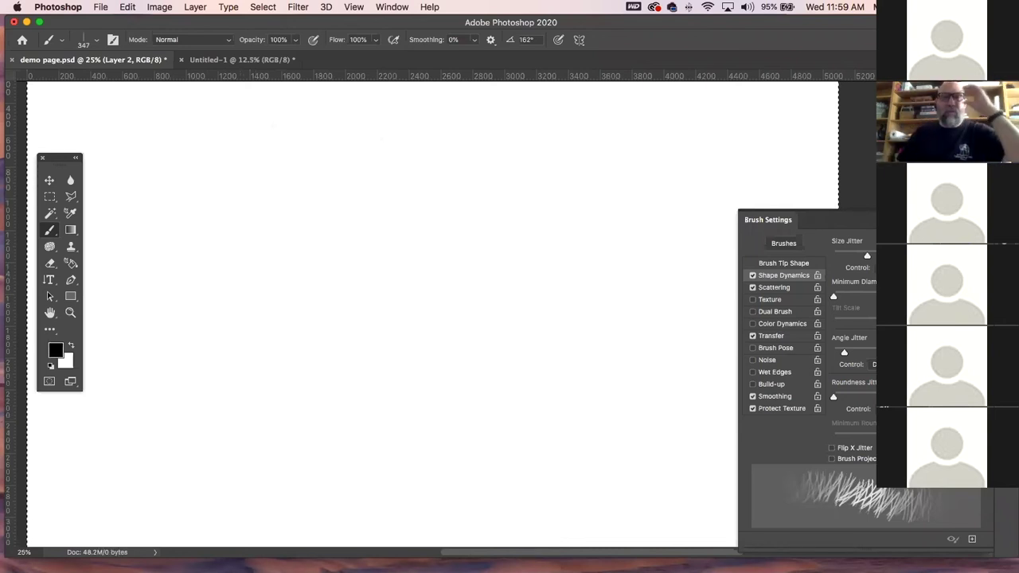
key("super+d")
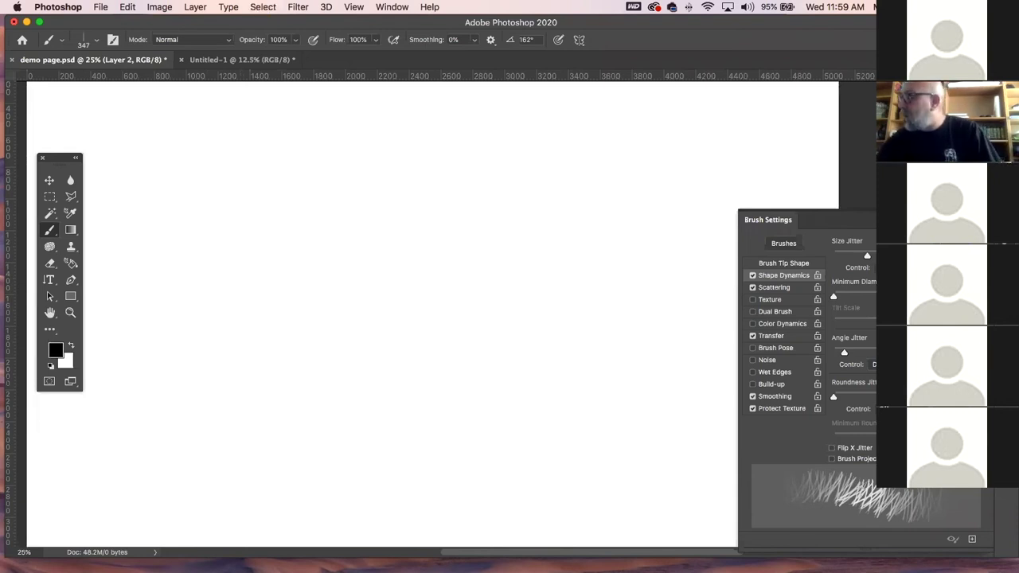
left_click(96, 39)
left_click(159, 22)
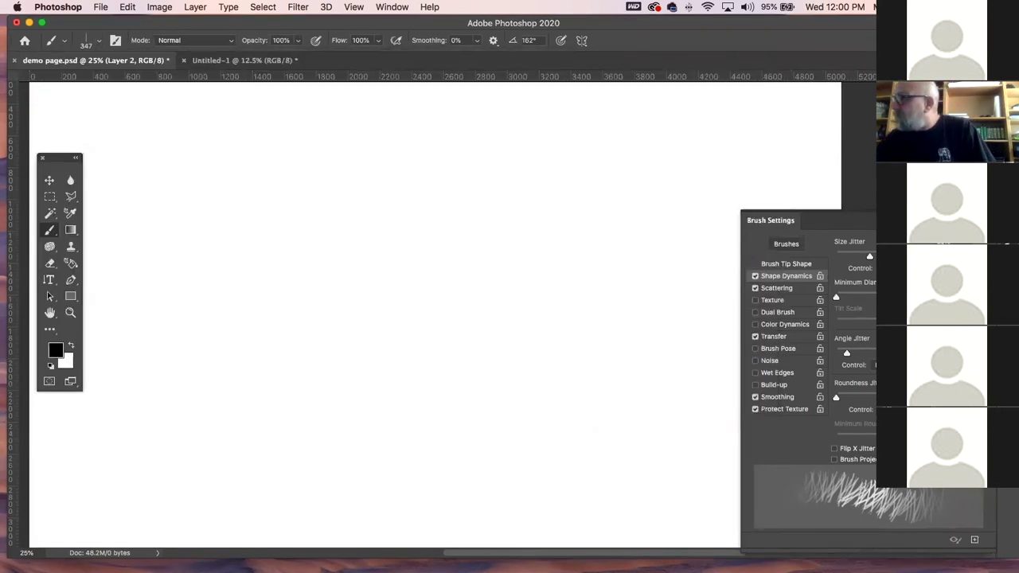
- Save the tuned brush with its tool settings as a new brush preset named fur 1
left_click(988, 220)
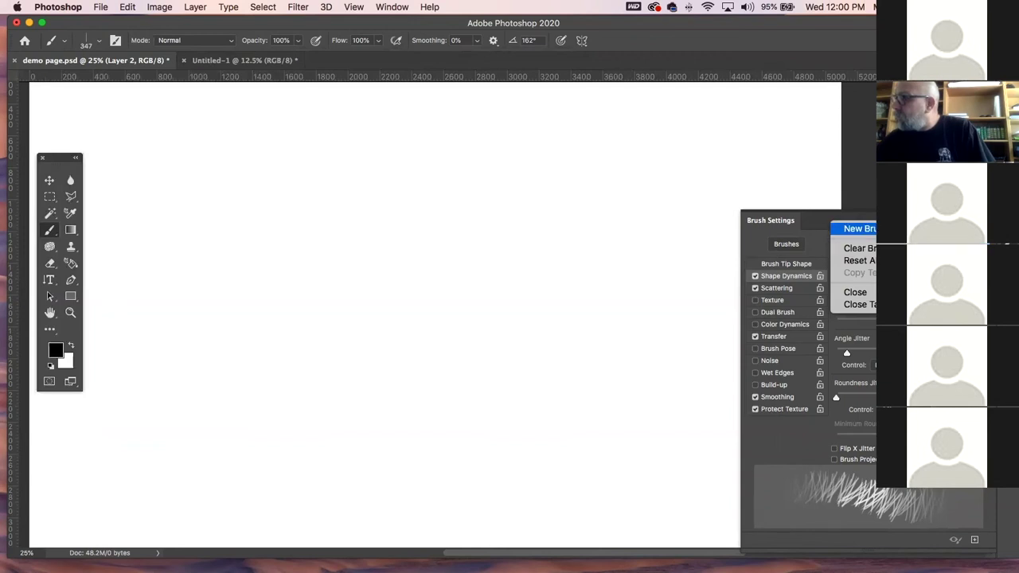
left_click(860, 229)
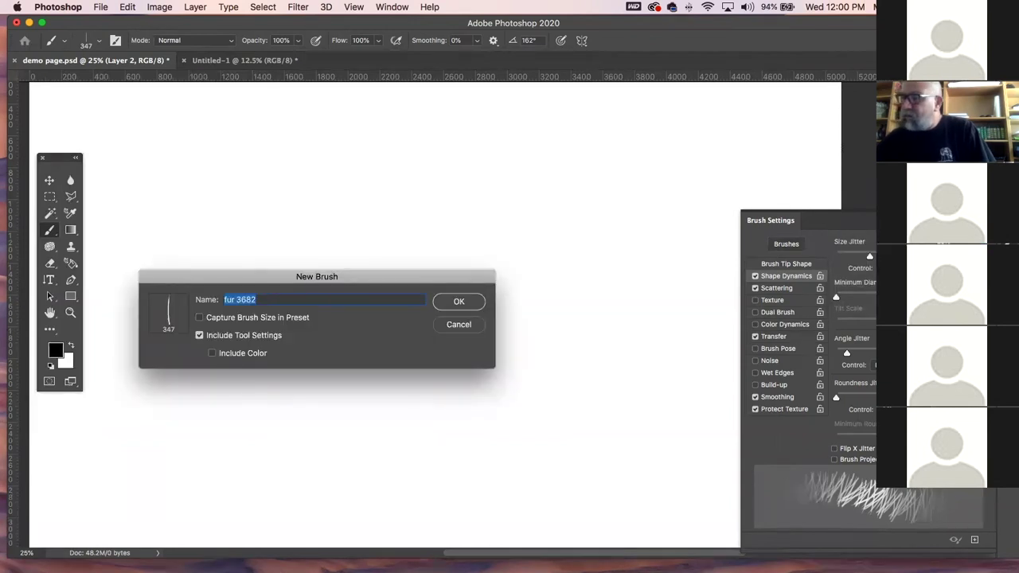
left_click(272, 301)
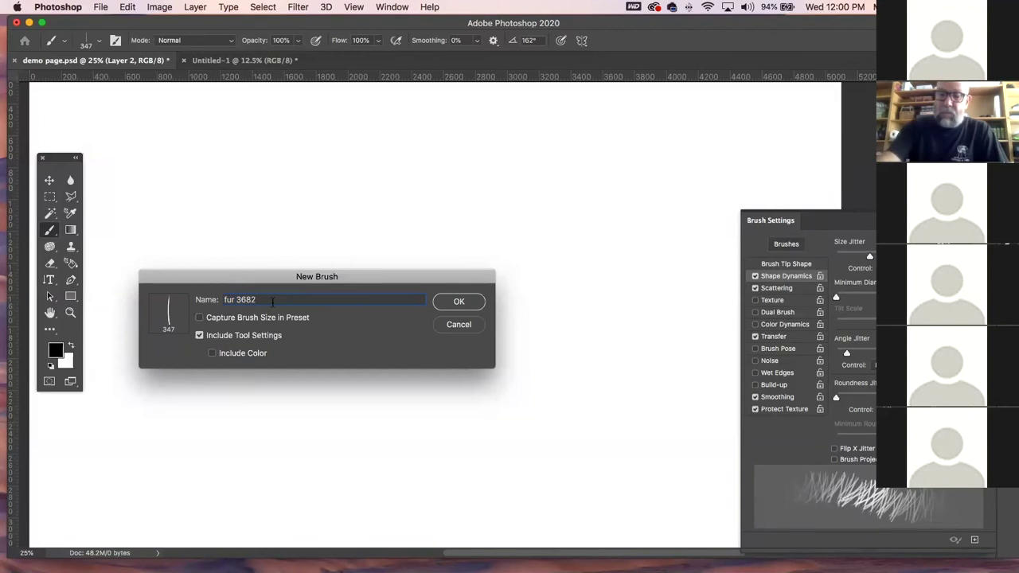
key("BackSpace")
key("BackSpace")
key("BackSpace")
key("BackSpace")
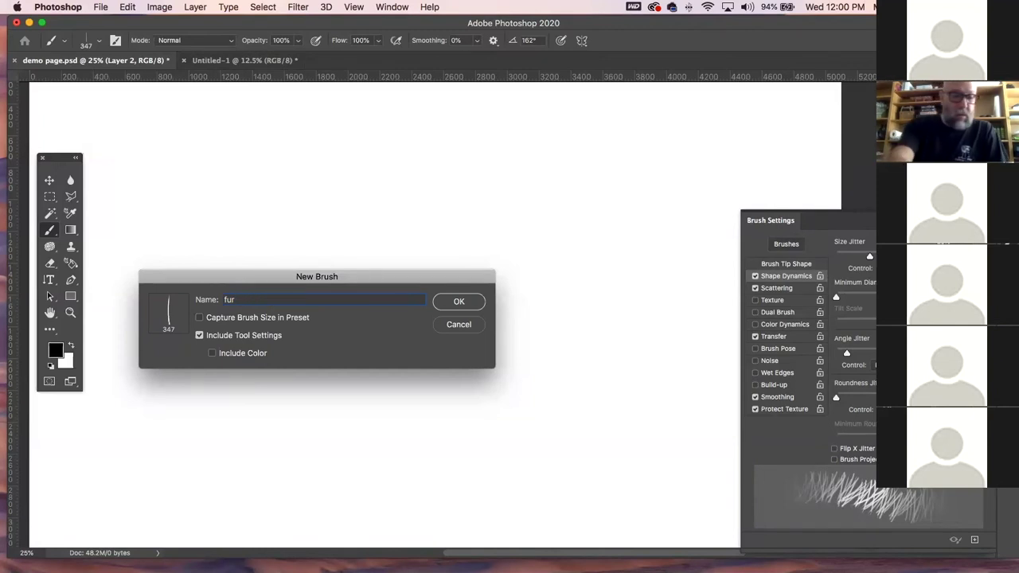
type("1")
key("Return")
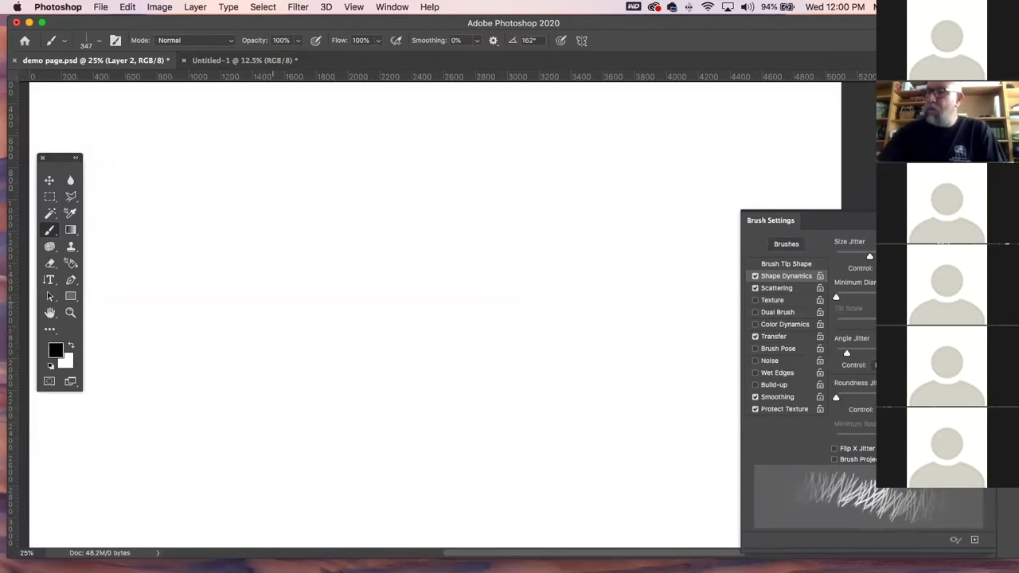
- Compare the plain fur preset with the new fur 1 preset among the brush presets
left_click(64, 40)
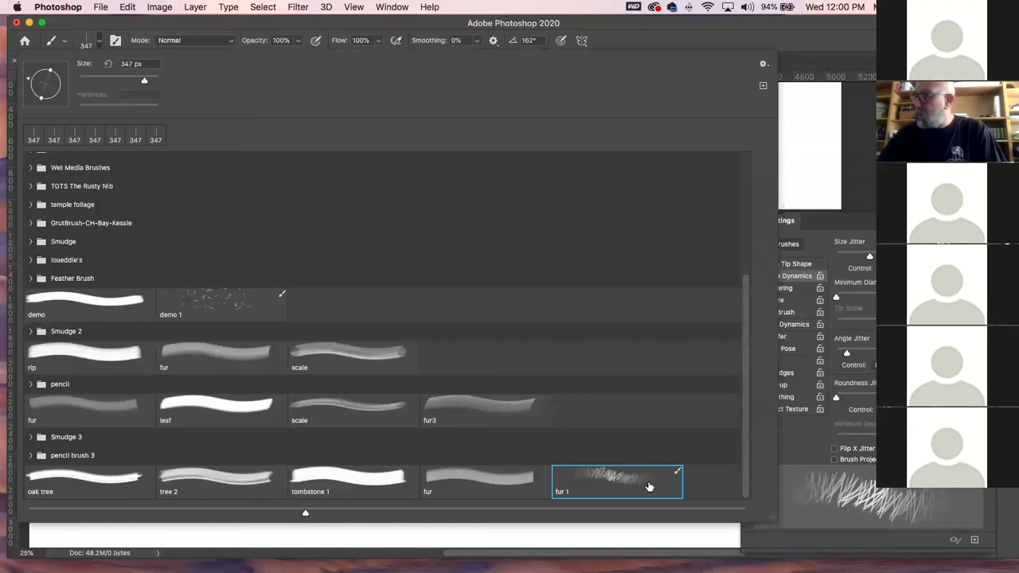
left_click(489, 483)
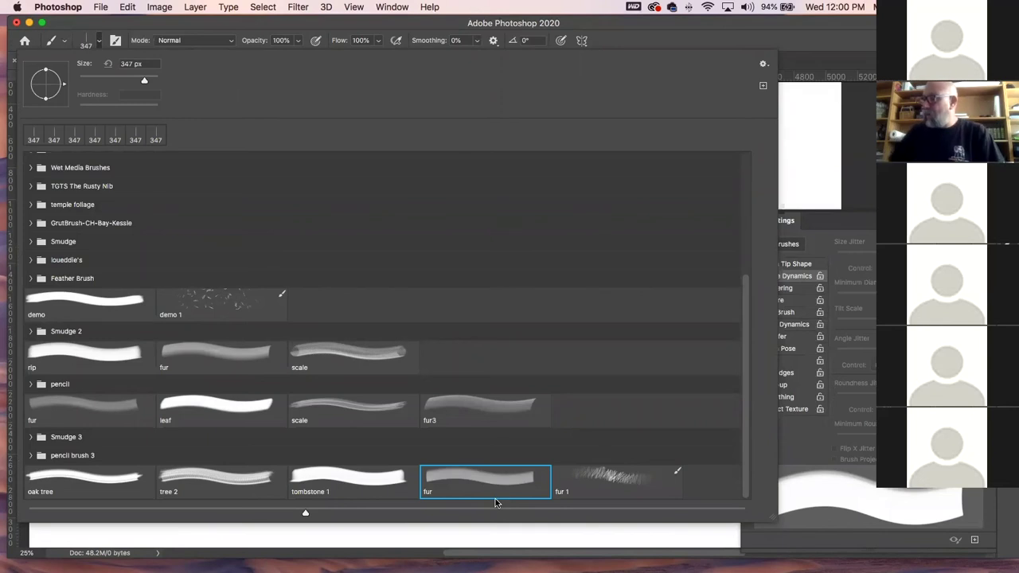
left_click(613, 487)
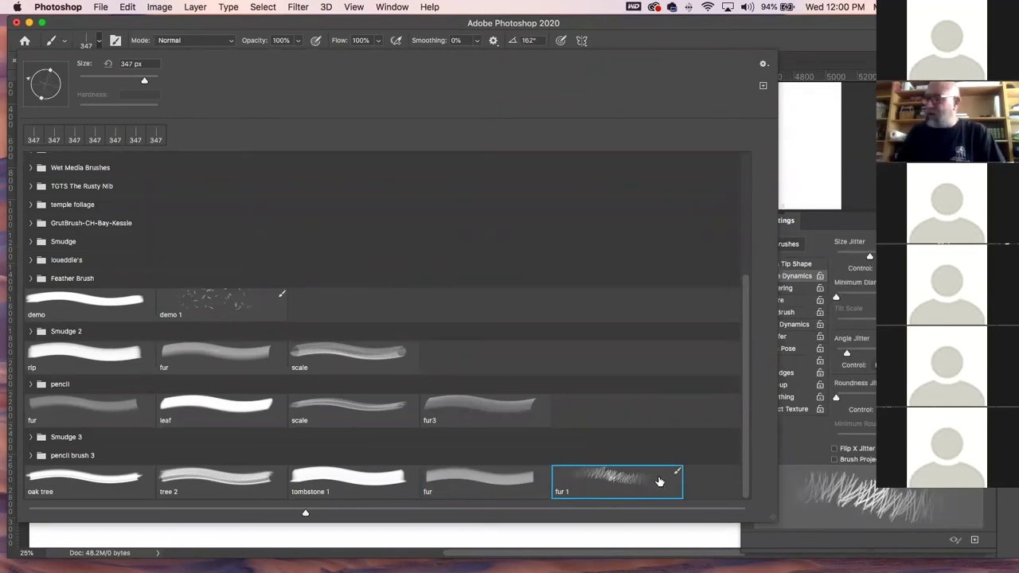
- Delete the plain fur preset beside fur 1 and make fur 1 the active brush
left_click(480, 485)
right_click(485, 483)
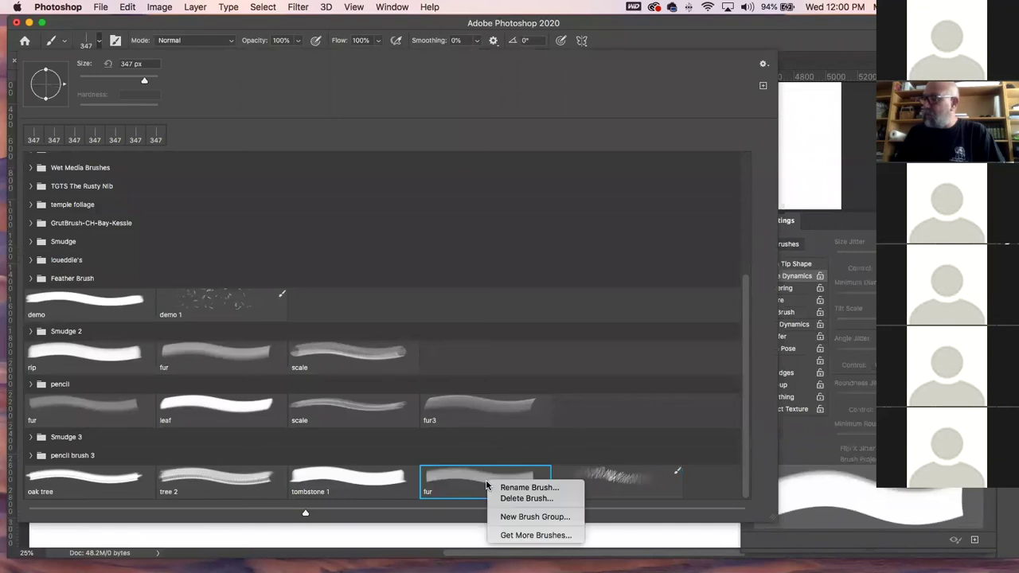
left_click(510, 502)
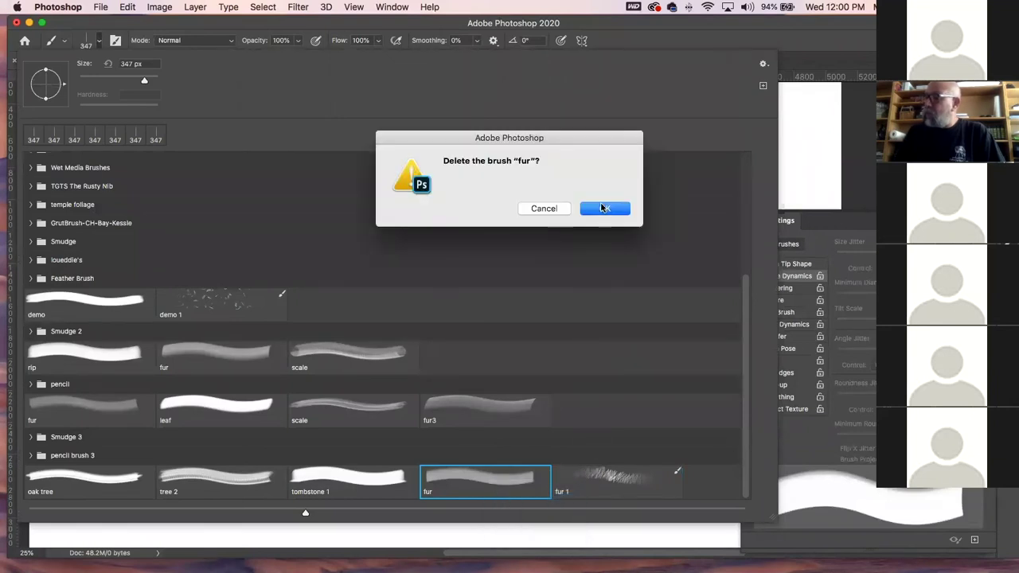
left_click(603, 209)
left_click(467, 478)
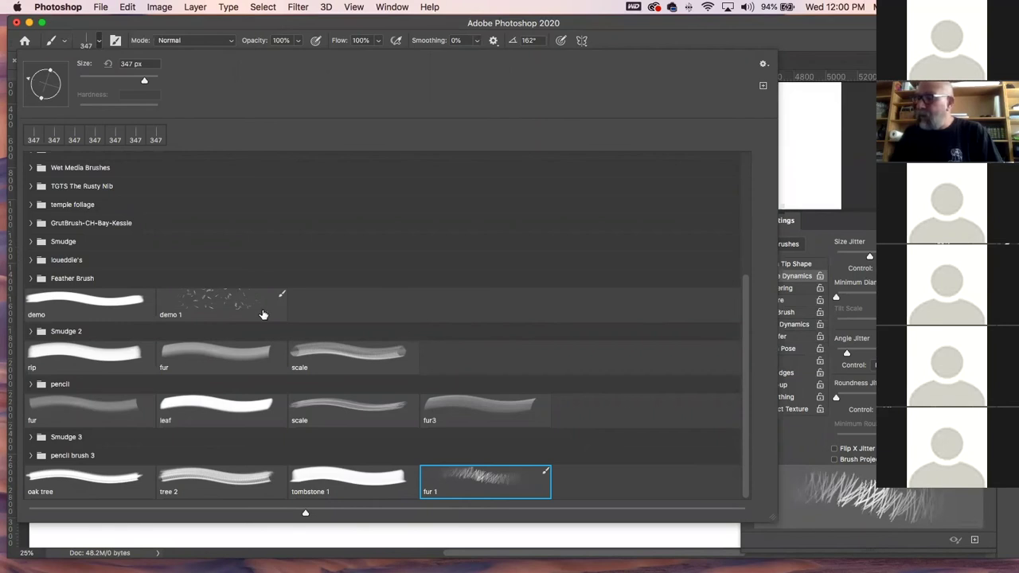
- Choose the demo 1 brush preset, and paint and undo a short test stroke with it
left_click(226, 306)
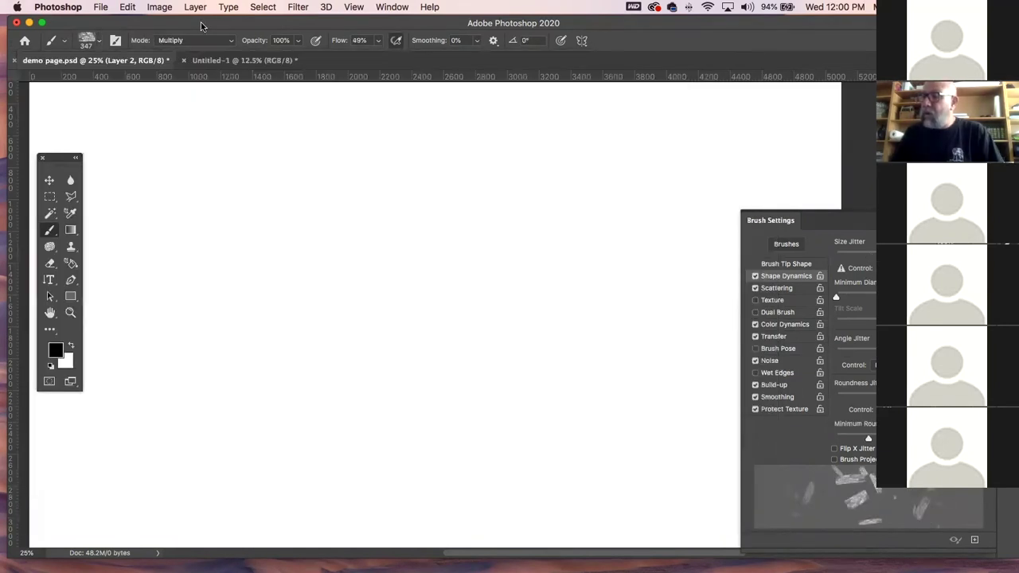
key("Return")
mouse_move(316, 246)
left_mouse_down()
mouse_move(362, 280)
mouse_move(588, 343)
mouse_move(459, 318)
mouse_move(170, 423)
mouse_move(411, 428)
left_mouse_up()
key("super+z")
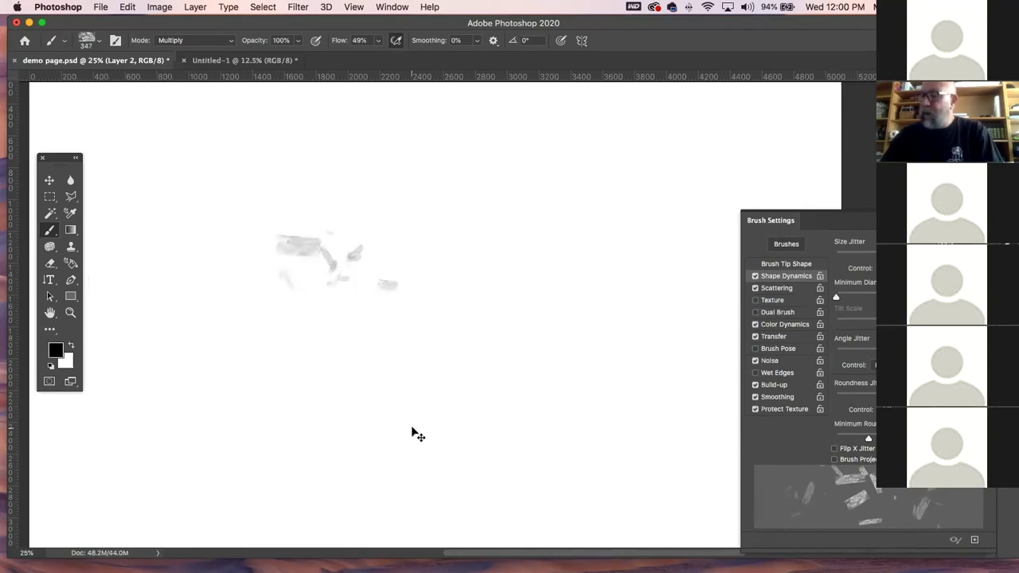
- Switch to the tapered 15 px brush and draw a rough circle about 365 px across near the middle of the canvas
left_click(98, 42)
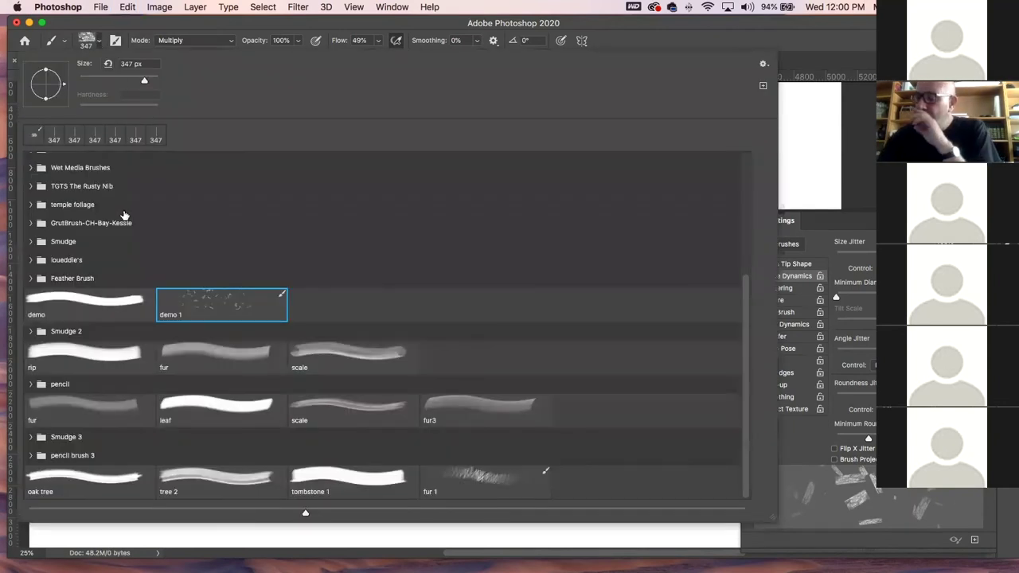
left_click(102, 46)
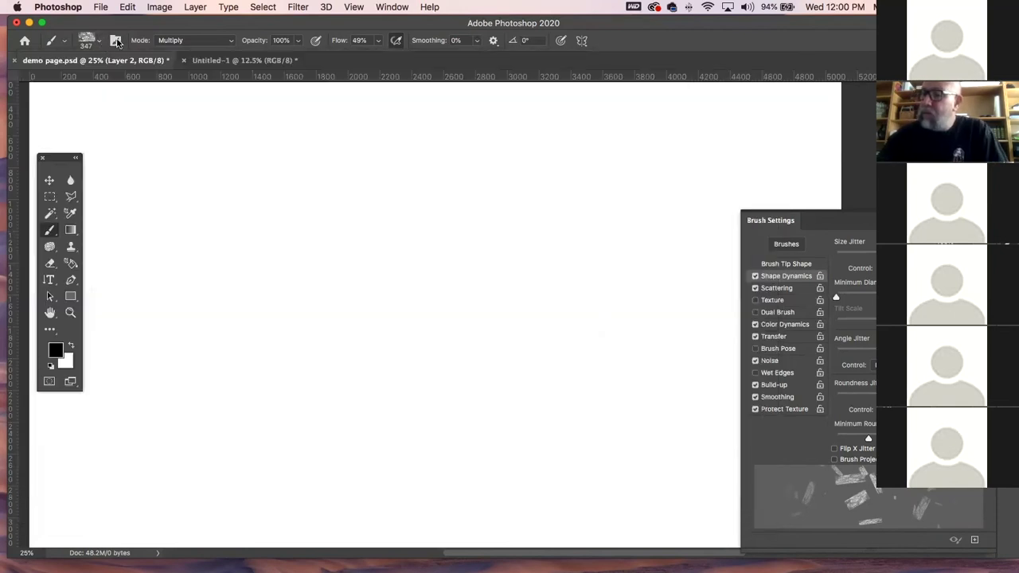
left_click(102, 45)
left_click_drag(746, 323, 748, 169)
left_click(102, 182)
left_click(252, 24)
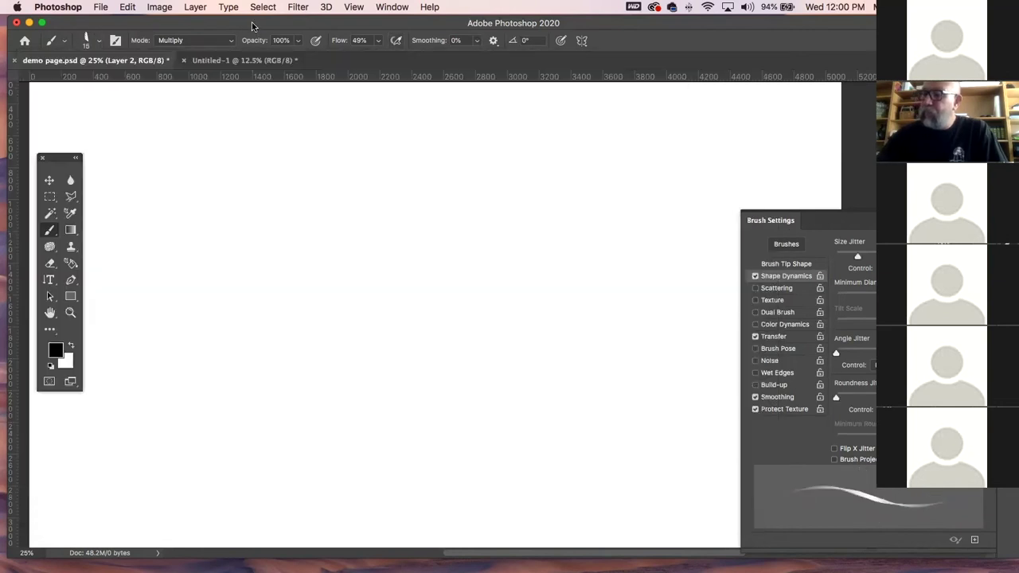
left_click_drag(380, 273, 359, 294)
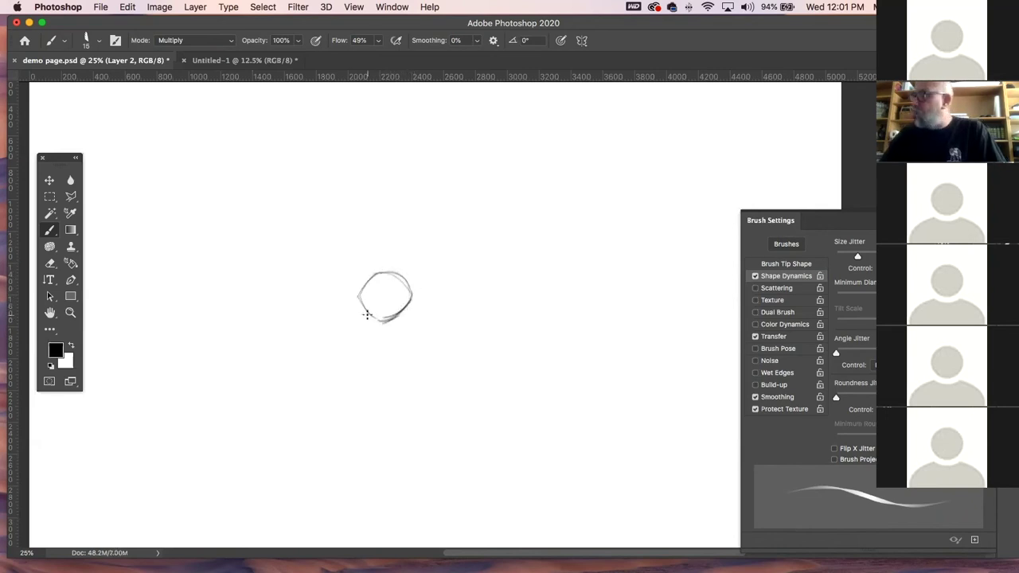
- Select the drawn circle with a rectangular marquee and define it as a brush preset named scale
left_click(53, 193)
mouse_move(349, 255)
left_mouse_down()
mouse_move(382, 331)
mouse_move(421, 331)
left_mouse_up()
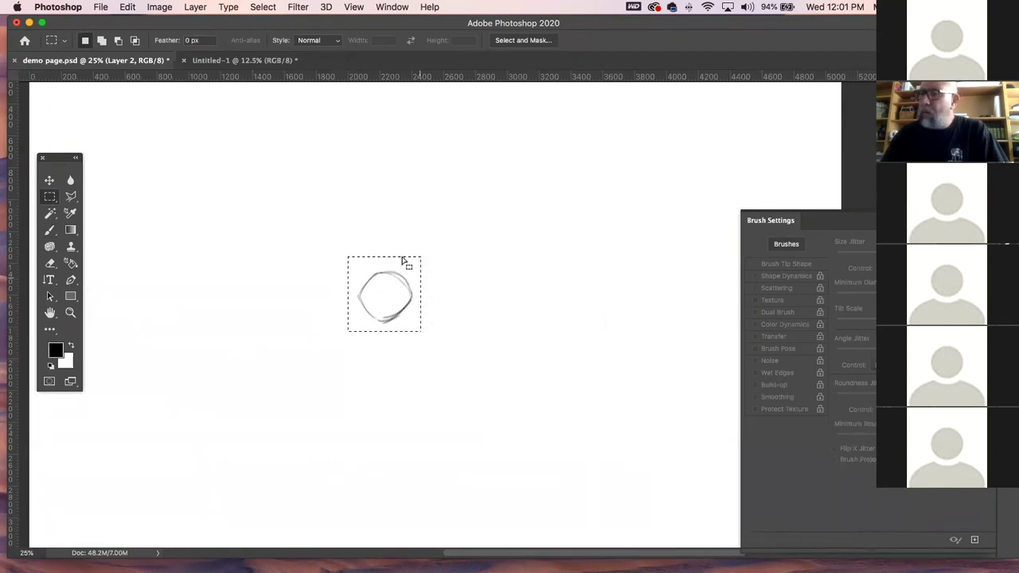
left_click(130, 7)
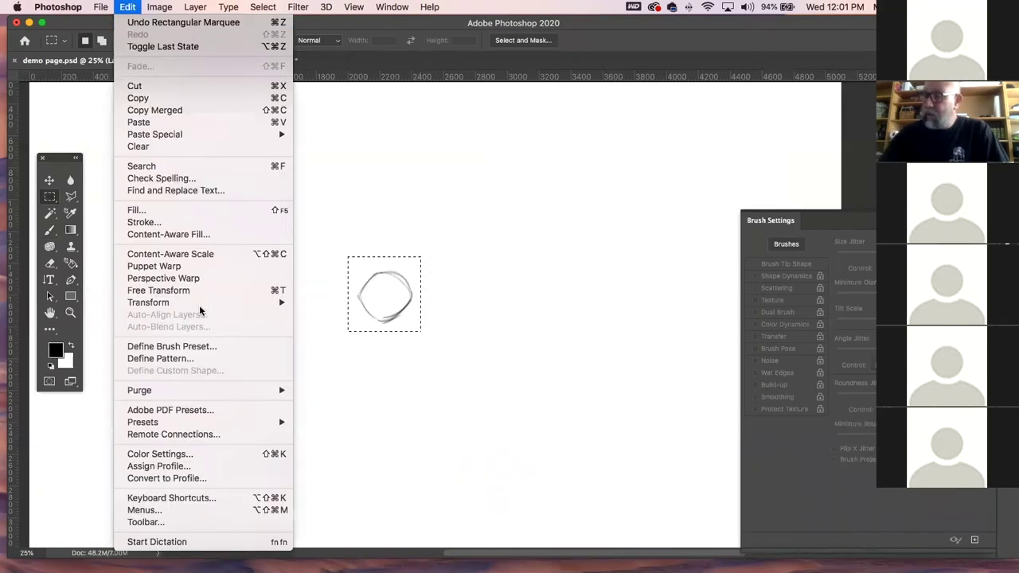
left_click(203, 347)
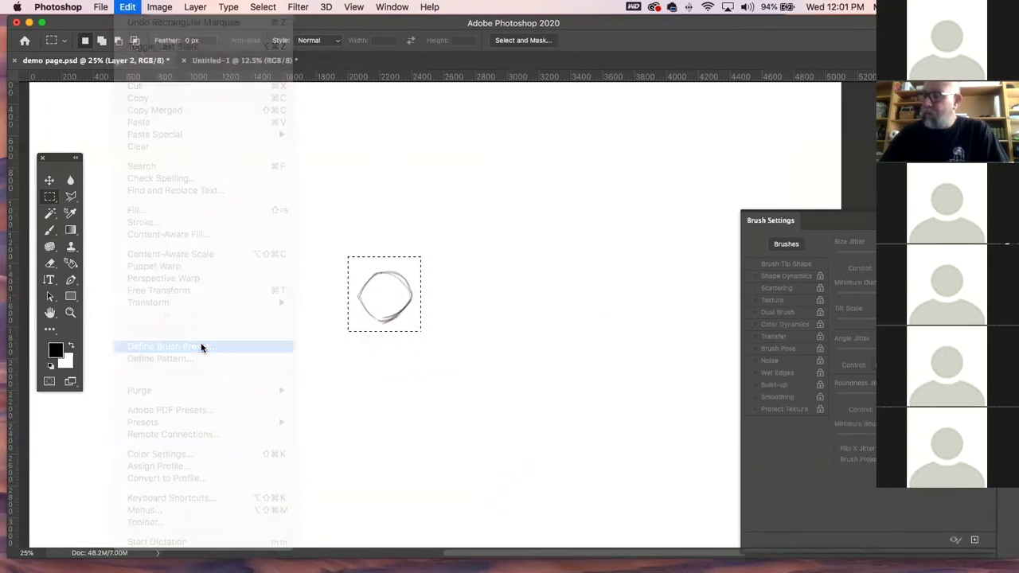
type("scale")
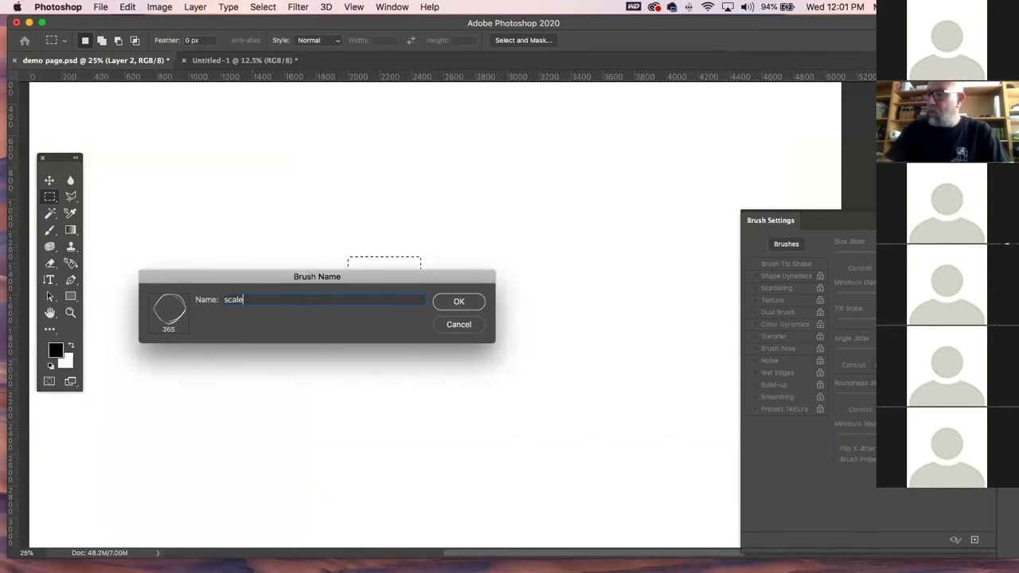
key("Return")
- Switch to painting with the new scale brush, erase the drawn circle from the layer and drop the selection
key("b")
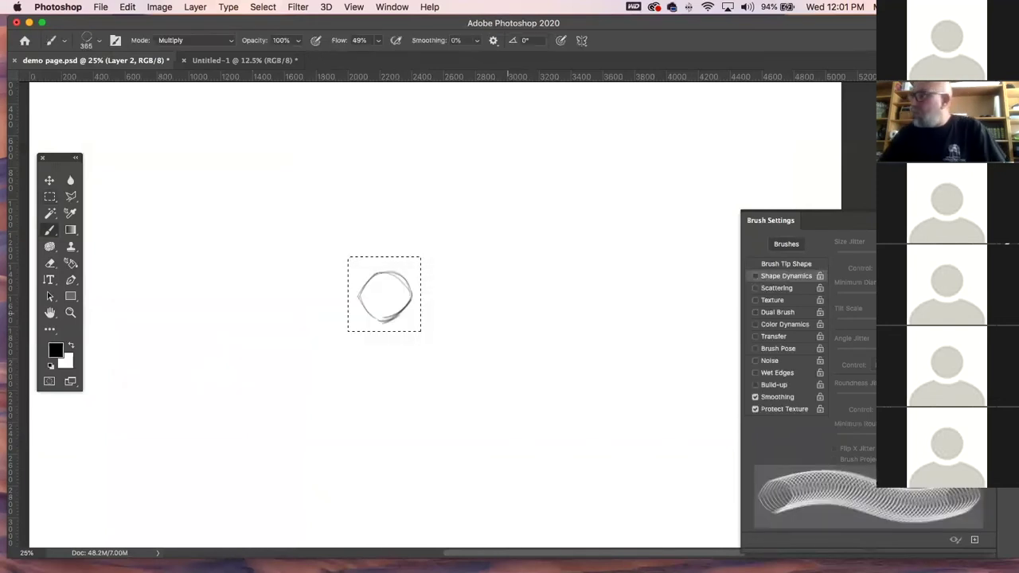
left_click(429, 213)
key("Delete")
key("super+d")
- Paint long wavy test strokes across the canvas with the untuned scale brush and remove them all again
mouse_move(157, 239)
left_mouse_down()
mouse_move(243, 237)
mouse_move(321, 379)
mouse_move(395, 356)
mouse_move(409, 313)
mouse_move(523, 288)
mouse_move(511, 172)
mouse_move(570, 170)
mouse_move(556, 467)
left_mouse_up()
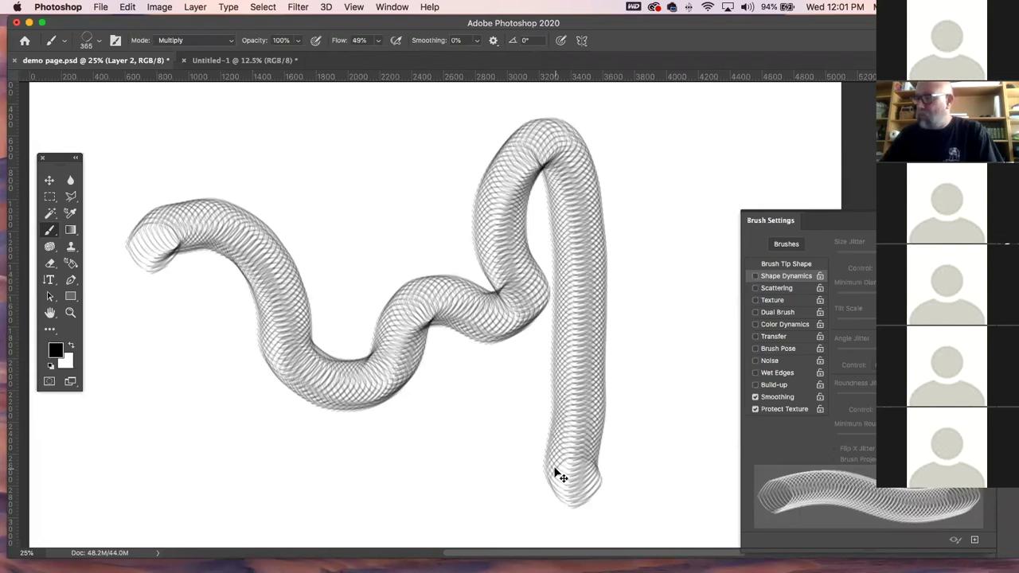
key("super+z")
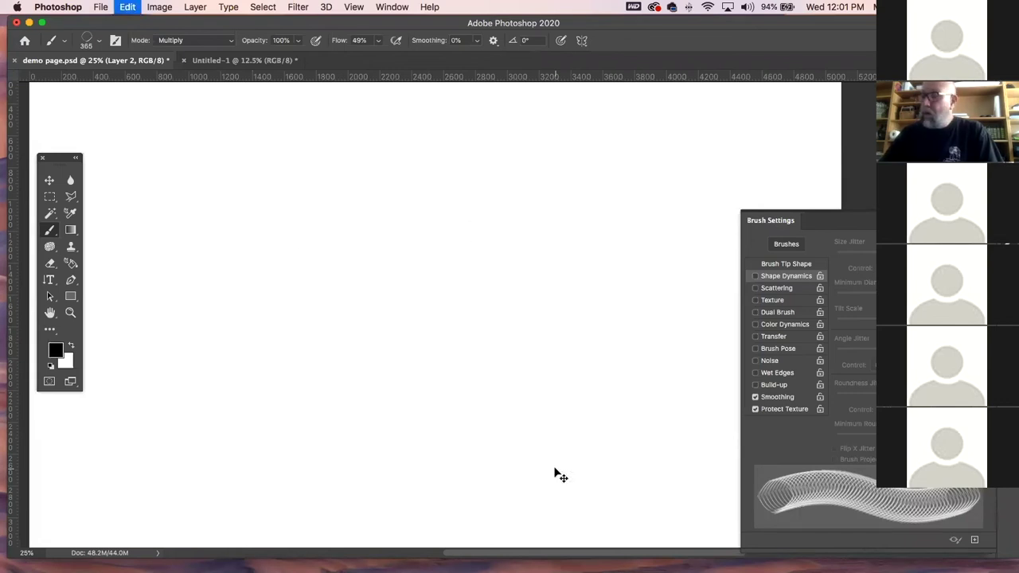
mouse_move(131, 386)
left_mouse_down()
mouse_move(128, 355)
mouse_move(187, 266)
mouse_move(274, 332)
mouse_move(293, 395)
mouse_move(351, 296)
mouse_move(458, 239)
mouse_move(564, 350)
mouse_move(591, 350)
mouse_move(649, 196)
mouse_move(813, 176)
left_mouse_up()
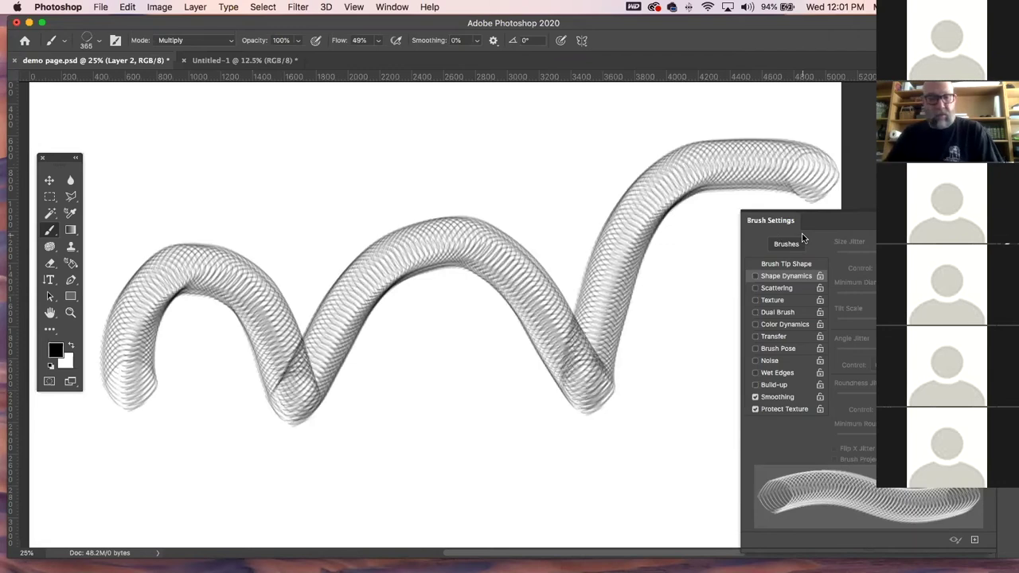
mouse_move(596, 152)
left_mouse_down()
mouse_move(533, 175)
mouse_move(527, 237)
mouse_move(487, 222)
mouse_move(437, 293)
mouse_move(436, 315)
mouse_move(418, 294)
mouse_move(331, 390)
mouse_move(249, 365)
mouse_move(221, 482)
left_mouse_up()
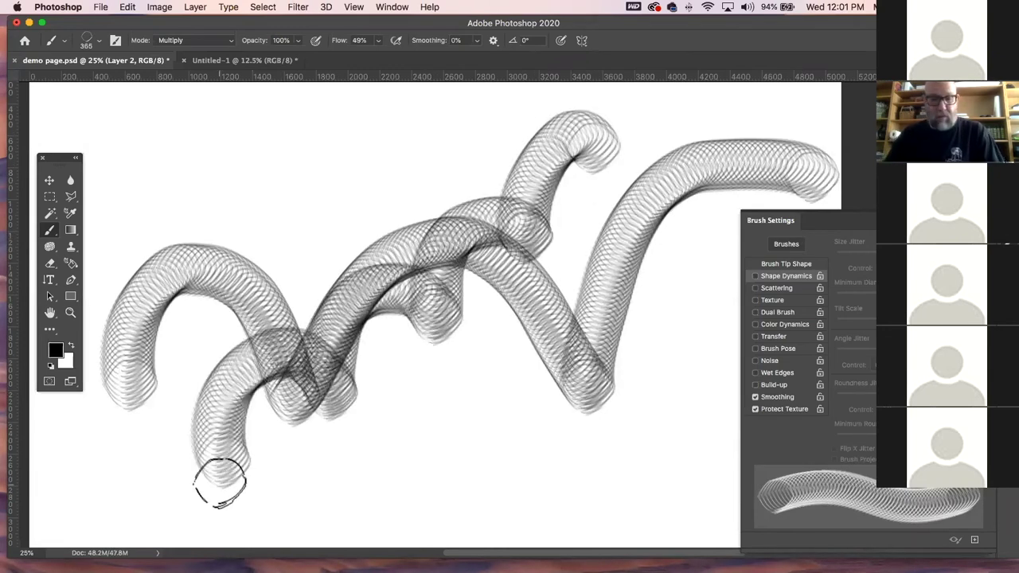
key("Delete")
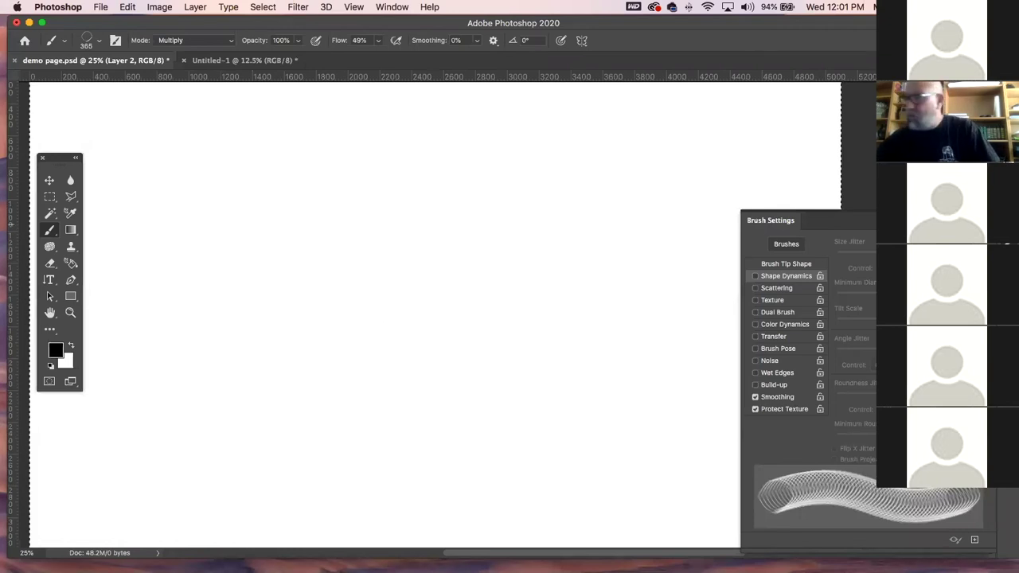
- Widen the scale brush's spacing and enable Shape Dynamics with an angle control, trying it with one stroke that is undone
left_click(802, 264)
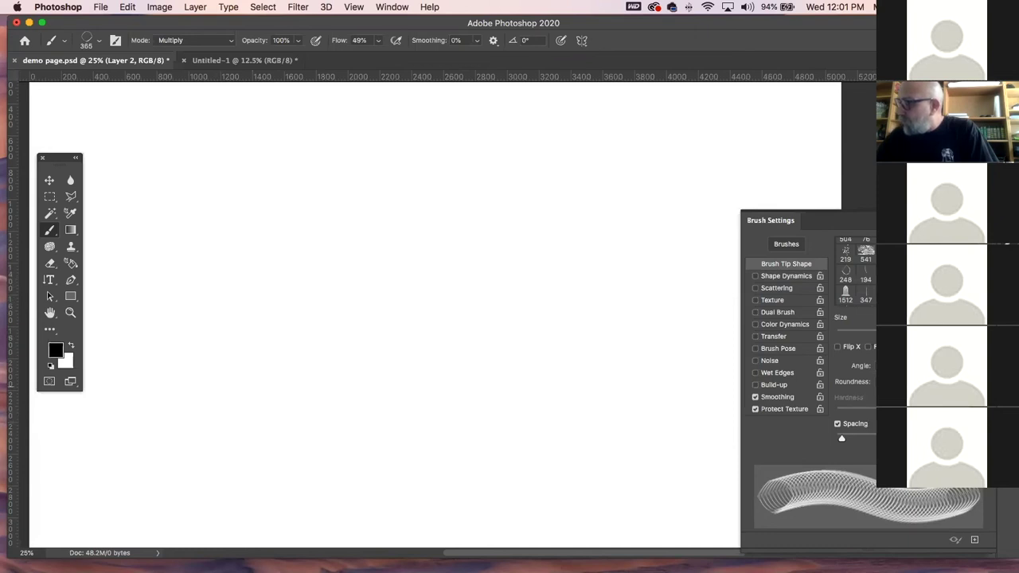
left_click_drag(842, 443, 872, 443)
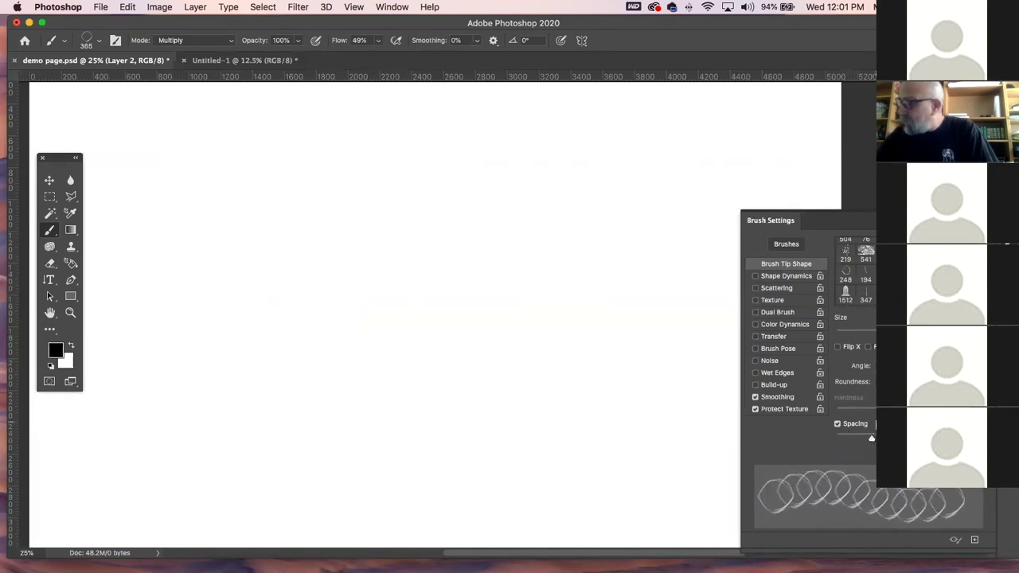
left_click(785, 278)
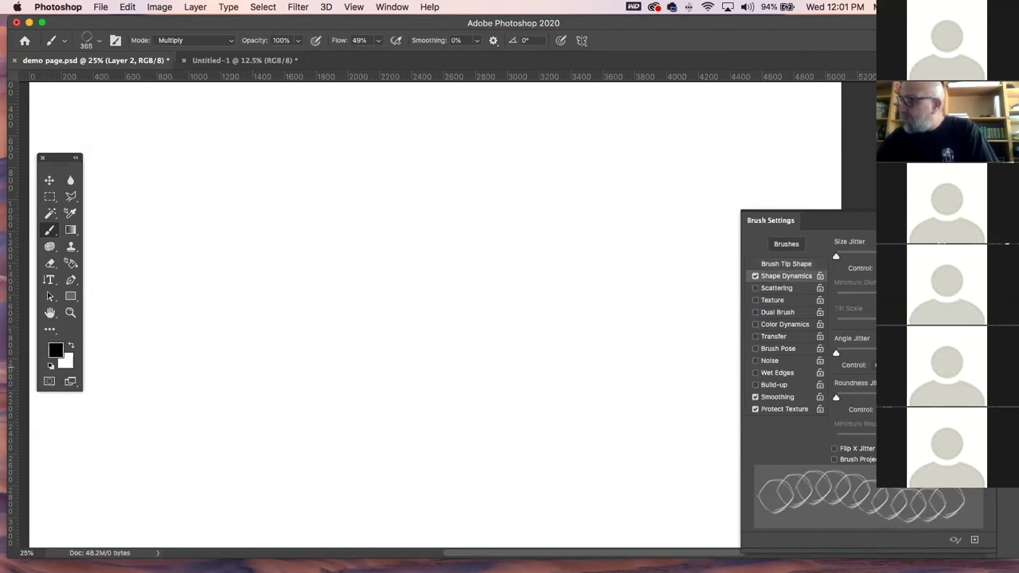
left_click(871, 365)
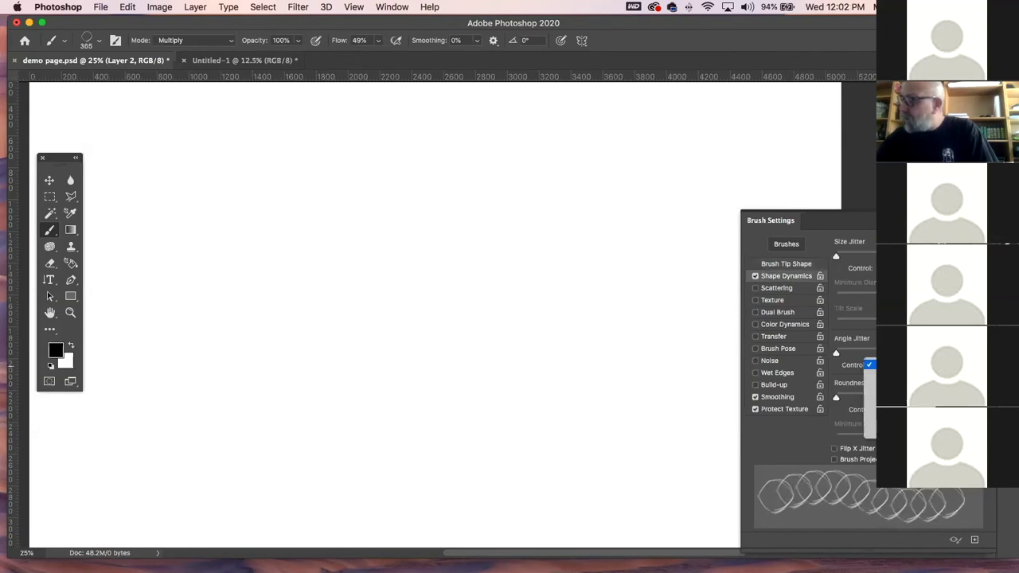
left_click(870, 431)
mouse_move(273, 241)
left_mouse_down()
mouse_move(414, 201)
mouse_move(491, 318)
mouse_move(408, 427)
mouse_move(527, 433)
mouse_move(602, 242)
mouse_move(628, 221)
left_mouse_up()
key("super+z")
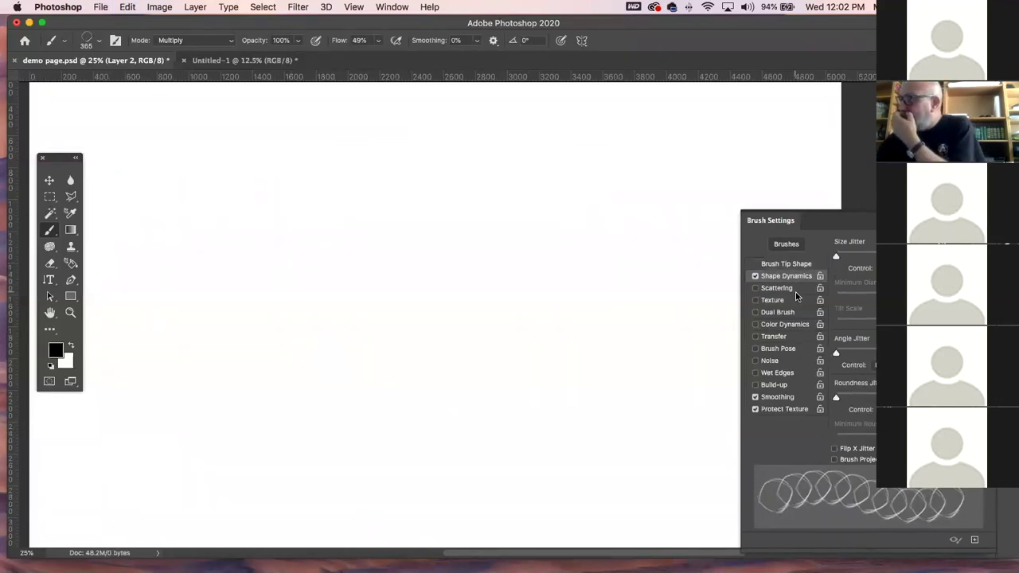
- Enable Scattering for the scale brush and raise its size jitter and angle jitter, keeping the minimum diameter at its lowest
left_click(794, 289)
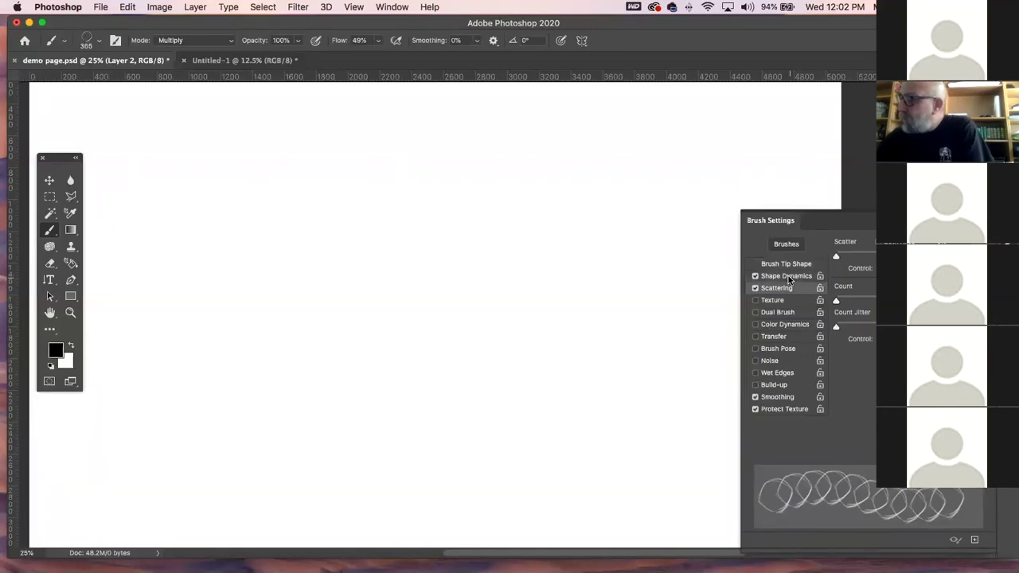
left_click(789, 276)
left_click_drag(837, 259, 903, 260)
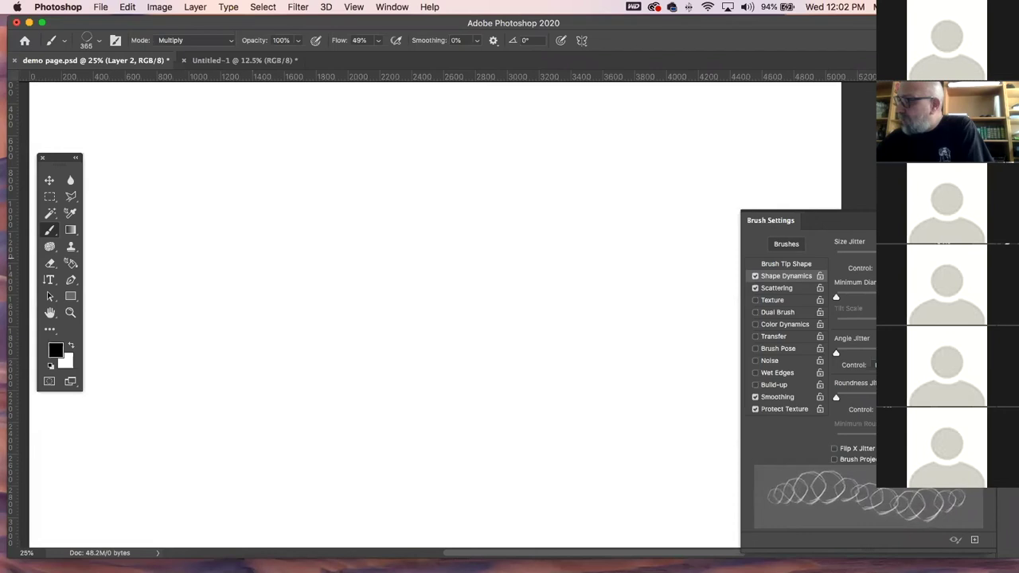
left_click_drag(835, 297, 835, 298)
left_click_drag(838, 354, 855, 354)
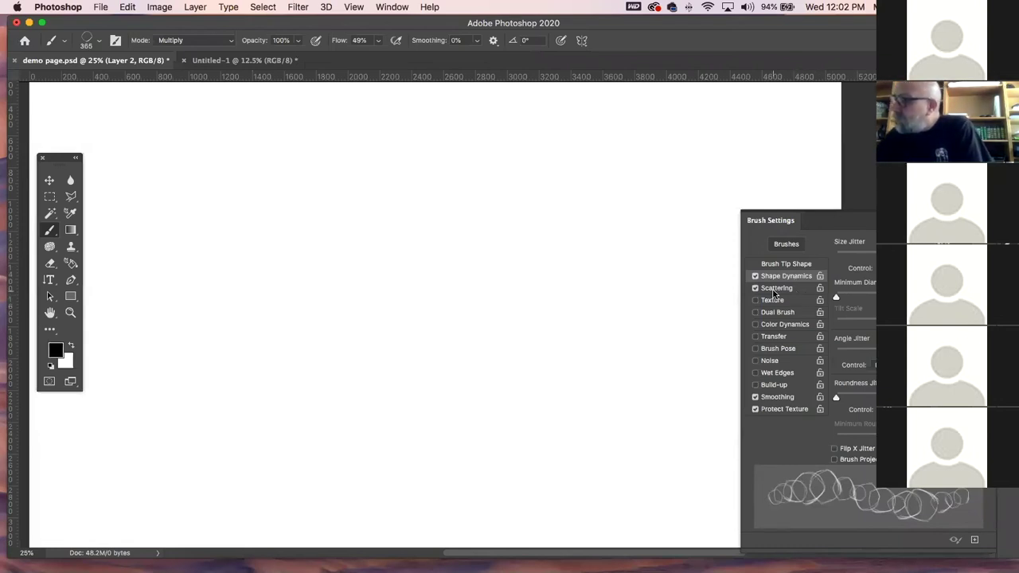
- Raise the scale brush's scatter amount and enable Transfer, testing them with an arched stroke near the middle of the canvas
left_click(801, 290)
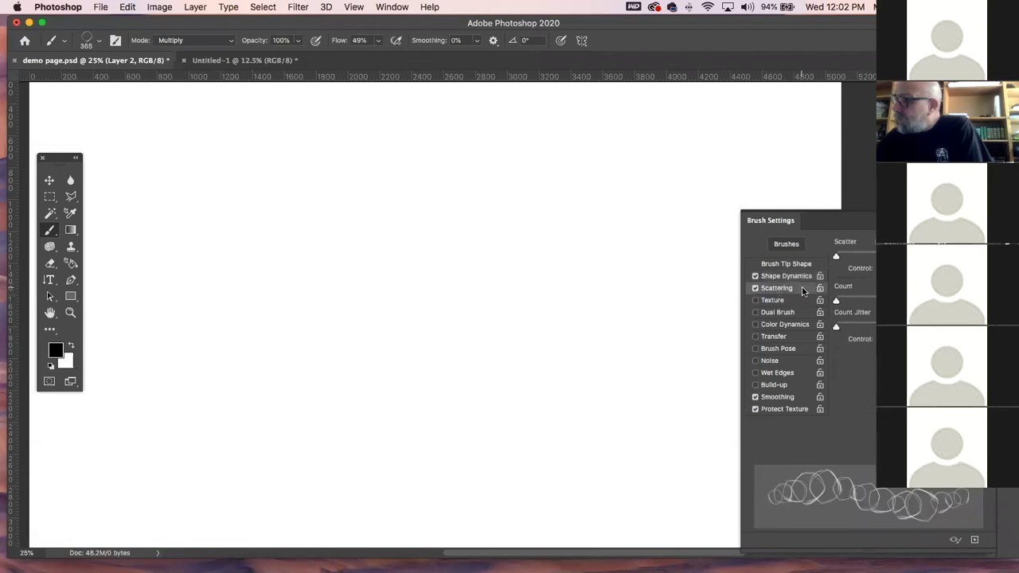
mouse_move(848, 259)
left_mouse_down()
mouse_move(860, 266)
mouse_move(856, 257)
left_mouse_up()
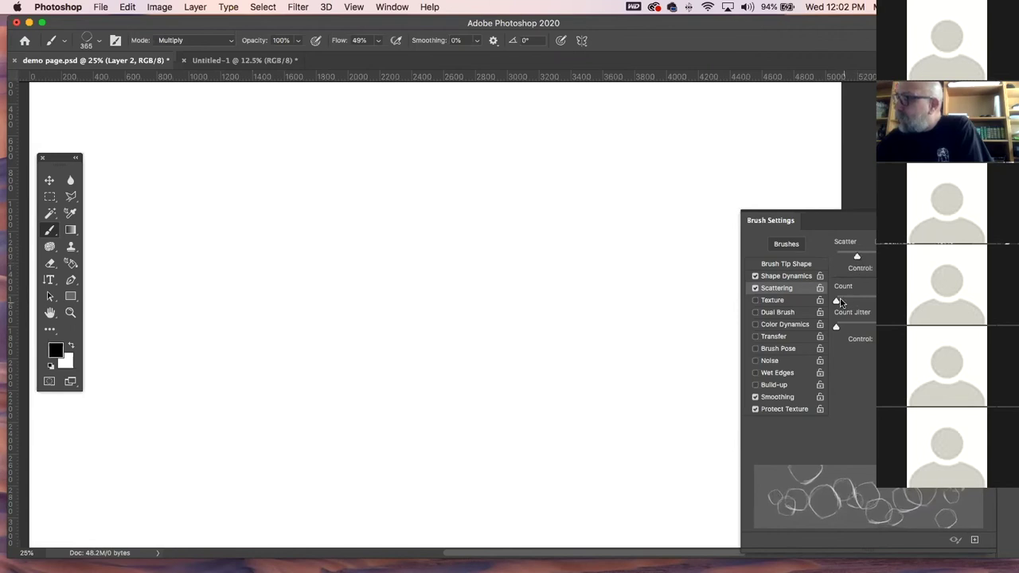
left_click_drag(839, 302, 829, 307)
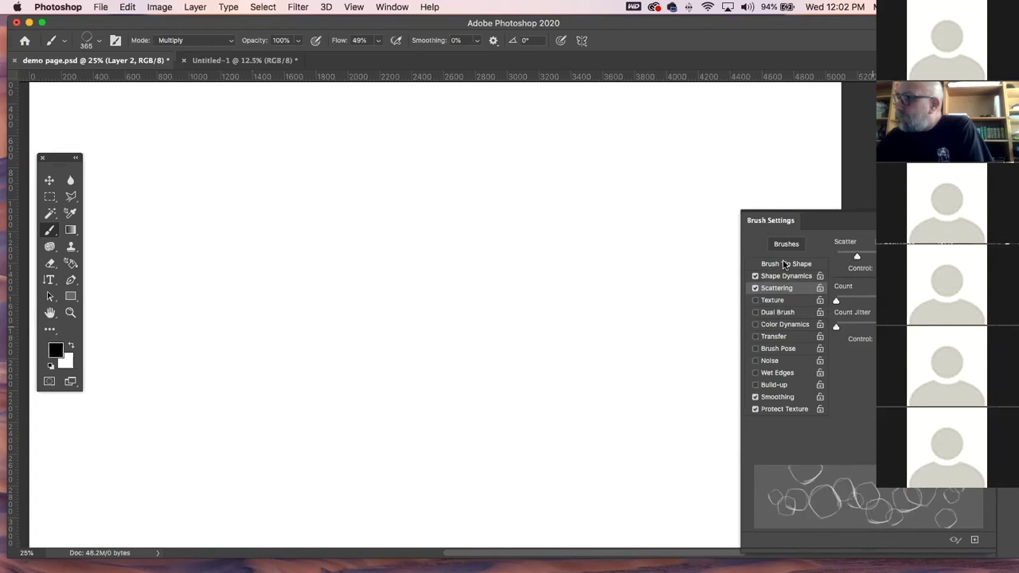
left_click(789, 337)
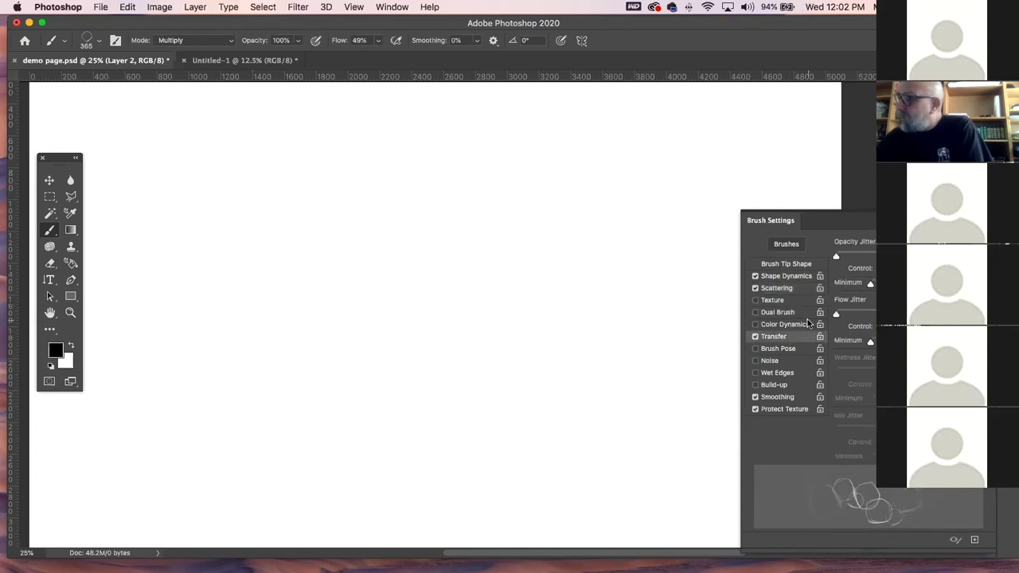
mouse_move(313, 275)
left_mouse_down()
mouse_move(364, 251)
mouse_move(339, 240)
mouse_move(371, 290)
mouse_move(431, 215)
mouse_move(485, 226)
mouse_move(466, 224)
mouse_move(487, 254)
mouse_move(478, 249)
mouse_move(455, 295)
mouse_move(494, 296)
left_mouse_up()
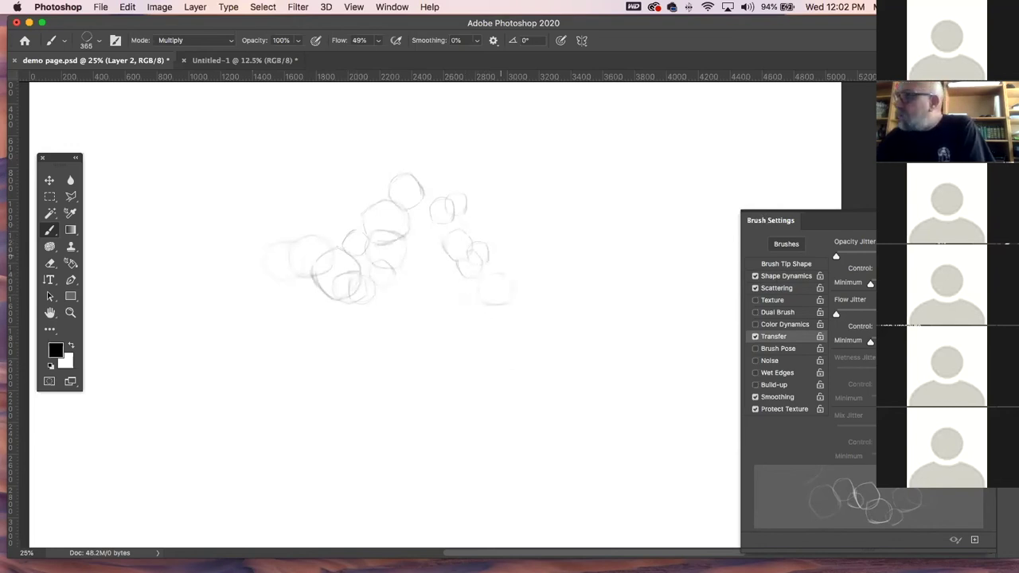
- Increase the brush's minimum diameter and spacing further, and fill the lower part of the canvas with scattered test circles
left_click(807, 278)
left_click_drag(842, 298, 896, 300)
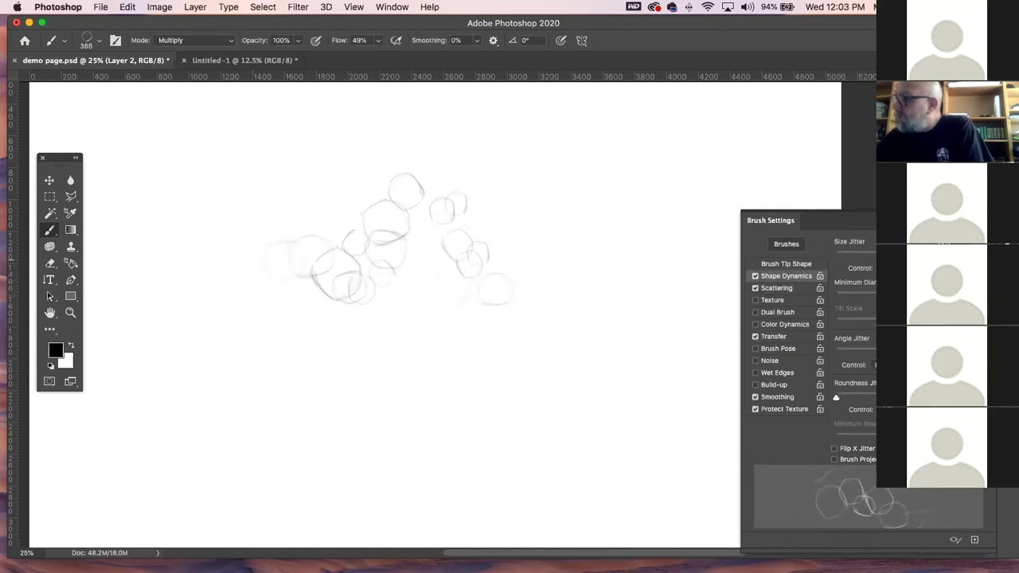
left_click(802, 264)
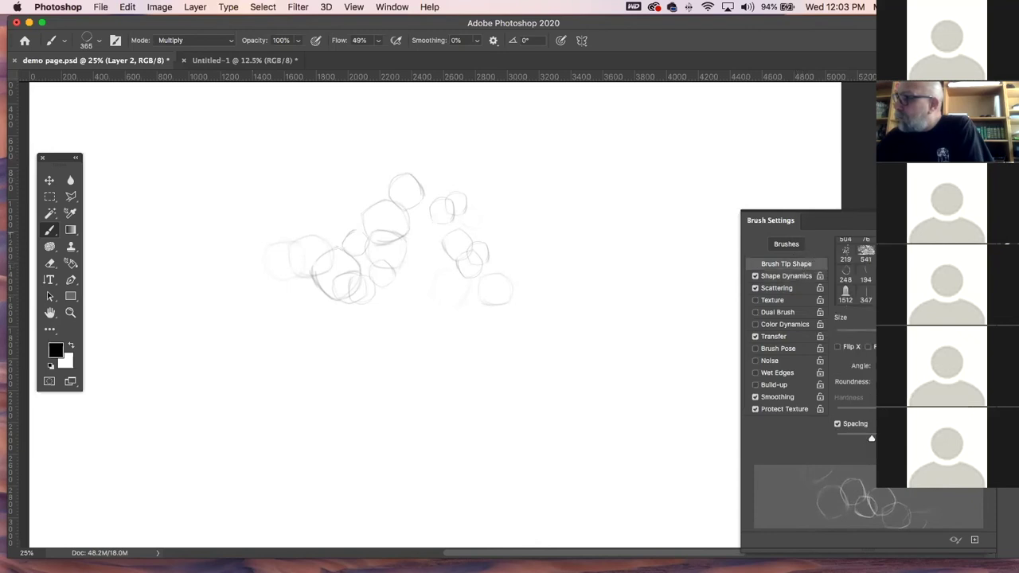
left_click_drag(871, 438, 889, 437)
mouse_move(234, 362)
left_mouse_down()
mouse_move(329, 412)
mouse_move(375, 407)
mouse_move(391, 434)
mouse_move(434, 377)
mouse_move(451, 422)
mouse_move(405, 489)
mouse_move(245, 452)
mouse_move(227, 482)
mouse_move(166, 444)
mouse_move(132, 405)
left_mouse_up()
mouse_move(505, 314)
left_mouse_down()
mouse_move(570, 369)
mouse_move(580, 361)
mouse_move(613, 388)
mouse_move(572, 459)
mouse_move(517, 475)
mouse_move(520, 421)
mouse_move(493, 414)
mouse_move(490, 449)
mouse_move(504, 433)
mouse_move(475, 362)
mouse_move(445, 328)
mouse_move(416, 372)
mouse_move(407, 346)
mouse_move(380, 334)
mouse_move(361, 359)
mouse_move(238, 342)
left_mouse_up()
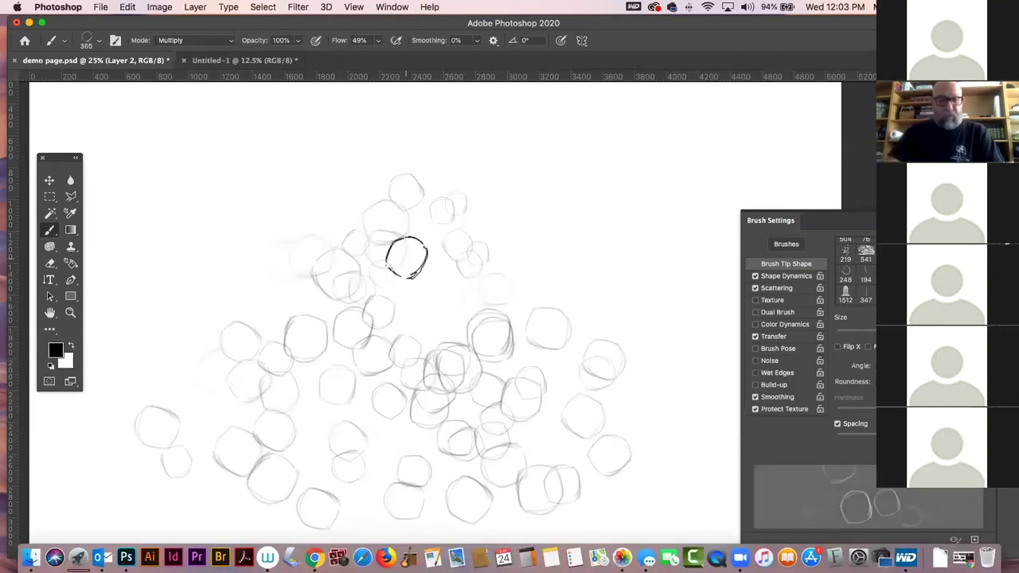
- Clear all test circles from the layer and paint a fresh band of 365 px scales across the upper canvas
key("super+minus")
key("super+a")
key("BackSpace")
key("super+d")
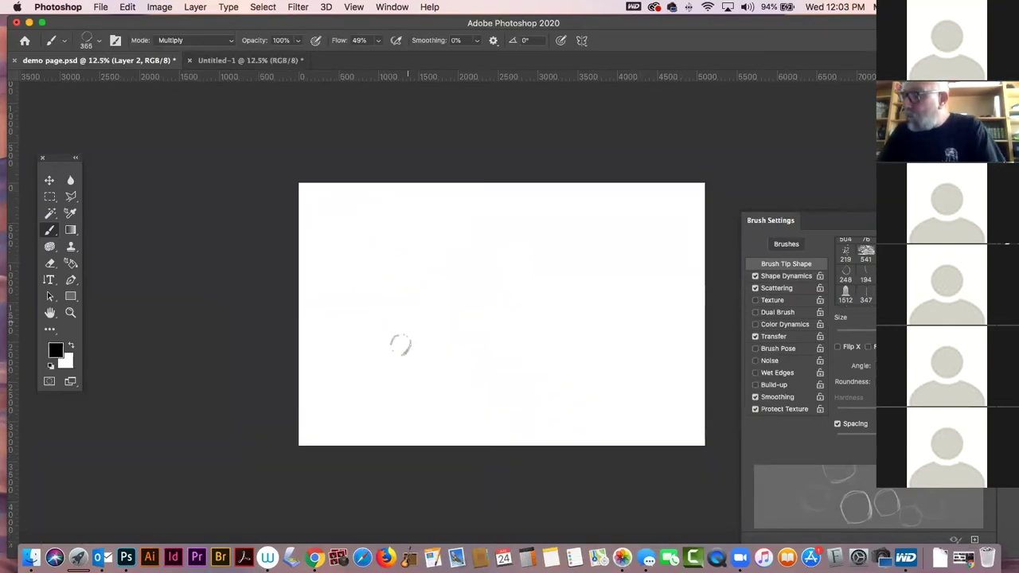
mouse_move(475, 238)
left_mouse_down()
mouse_move(438, 273)
mouse_move(520, 270)
mouse_move(553, 258)
mouse_move(545, 245)
mouse_move(636, 237)
mouse_move(597, 254)
mouse_move(420, 236)
mouse_move(370, 270)
left_mouse_up()
- Enlarge the scale brush considerably, try a stroke below the painted band and undo it
key("bracketright")
key("bracketright")
key("bracketright")
key("bracketright")
key("bracketright")
key("bracketright")
key("bracketright")
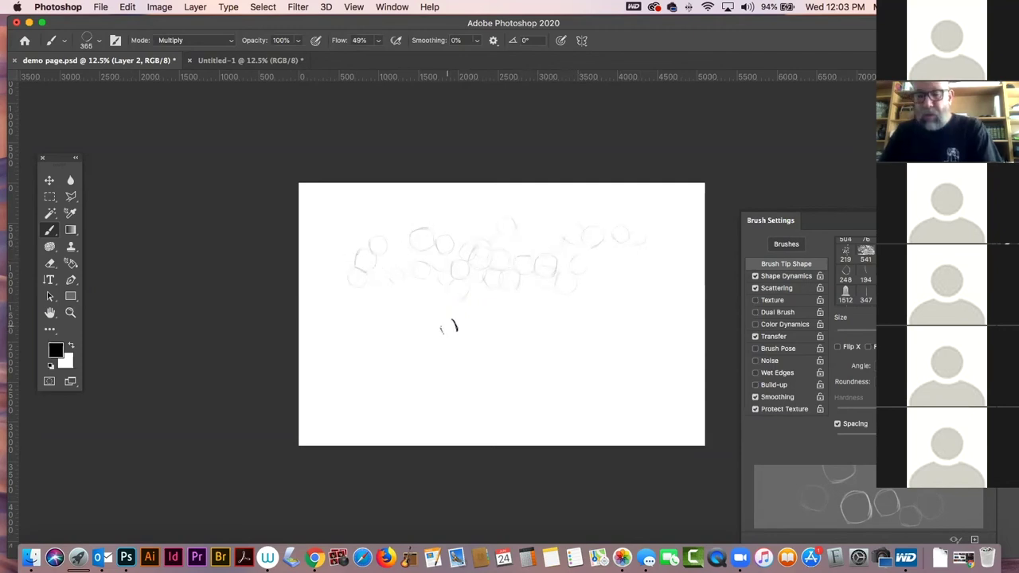
key("bracketright")
mouse_move(432, 333)
left_mouse_down()
mouse_move(490, 322)
mouse_move(522, 343)
mouse_move(589, 338)
left_mouse_up()
key("super+z")
- Reduce the brush to 700 px, paint larger scales across the middle and lower canvas, and bring the size down to 500 px
key("bracketleft")
key("bracketleft")
key("bracketleft")
key("bracketleft")
key("bracketleft")
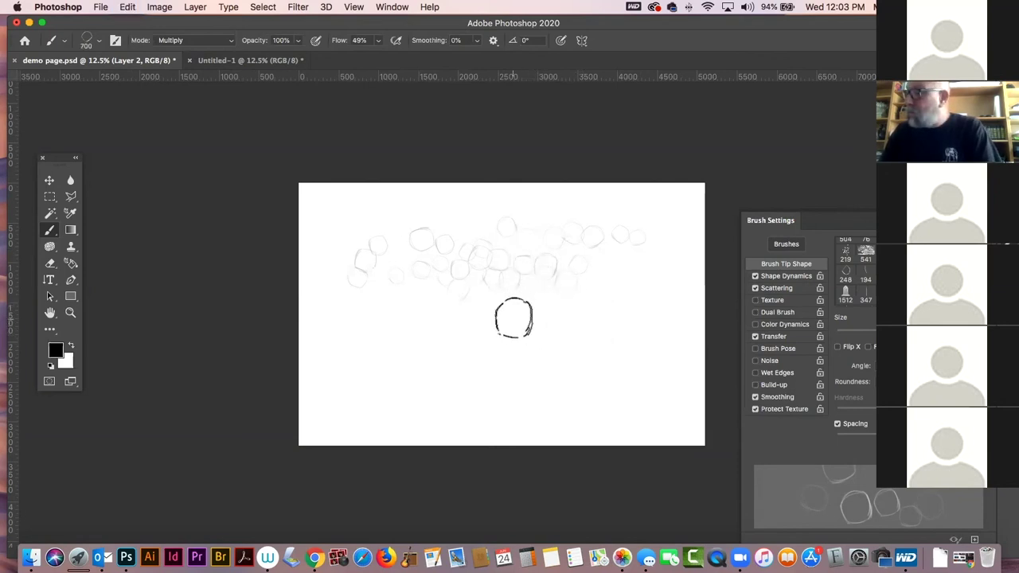
mouse_move(514, 318)
left_mouse_down()
mouse_move(554, 307)
mouse_move(644, 313)
mouse_move(585, 346)
mouse_move(479, 346)
mouse_move(484, 325)
mouse_move(389, 328)
mouse_move(350, 318)
mouse_move(376, 356)
mouse_move(331, 371)
mouse_move(502, 400)
left_mouse_up()
key("bracketleft")
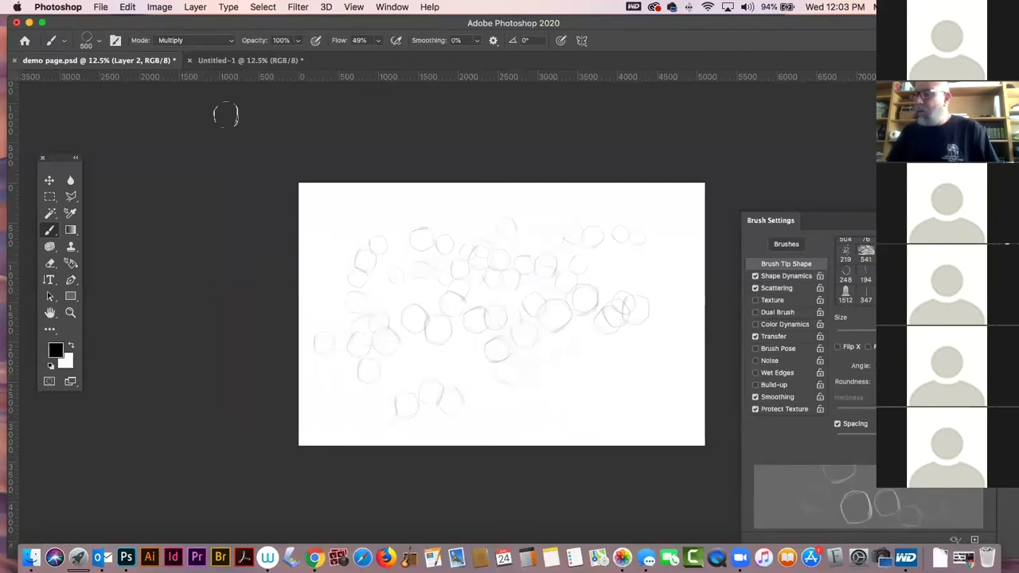
key("super+l")
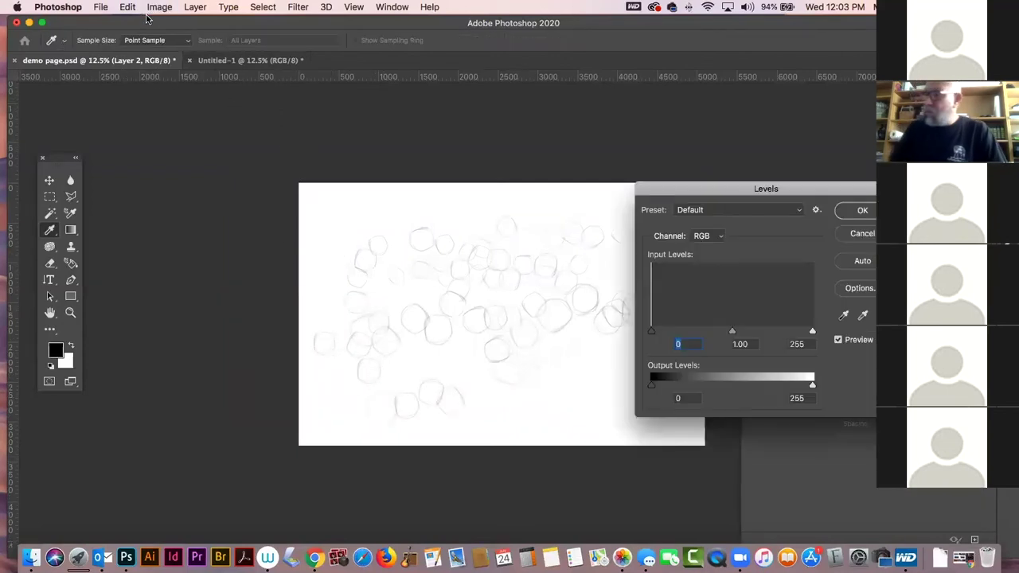
mouse_move(731, 331)
left_mouse_down()
mouse_move(749, 333)
mouse_move(662, 332)
mouse_move(737, 331)
left_mouse_up()
left_click(862, 233)
- Apply a Perspective transform to the painted scales, spreading the lower edge so the circles shrink toward the upper edge
left_click(127, 6)
left_click(127, 7)
left_click(127, 6)
mouse_move(176, 305)
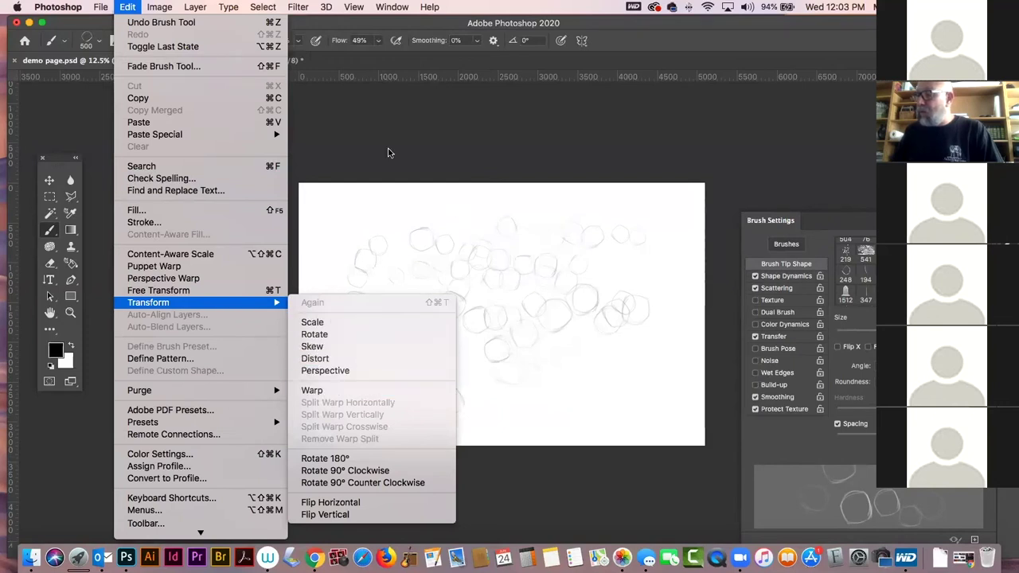
left_click(326, 6)
left_click(326, 6)
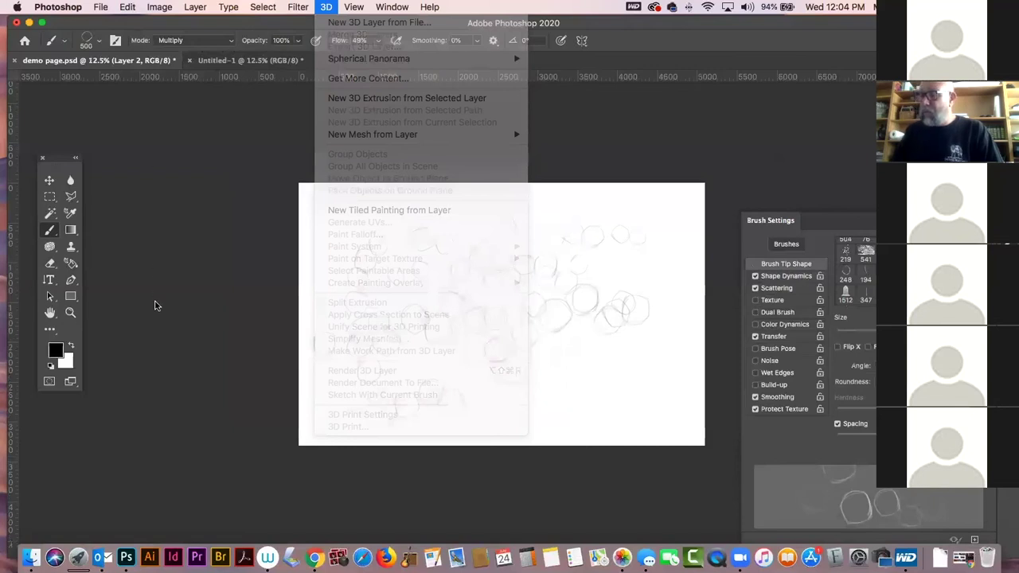
mouse_move(154, 302)
left_click(332, 371)
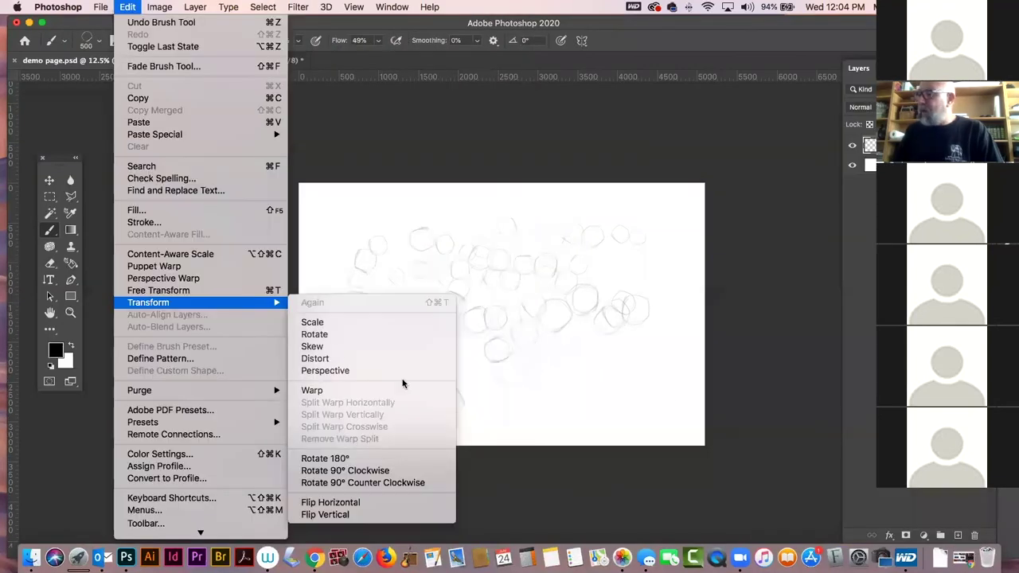
left_click_drag(648, 441, 808, 326)
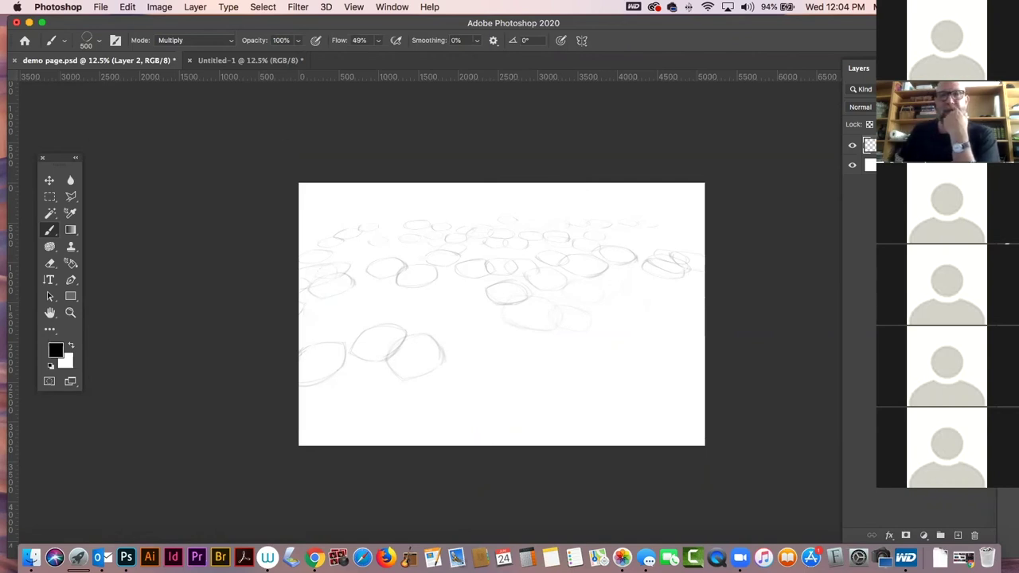
- View brewfest illustration snow.psd with the cover layer hidden, and close the file without saving
key("Tab")
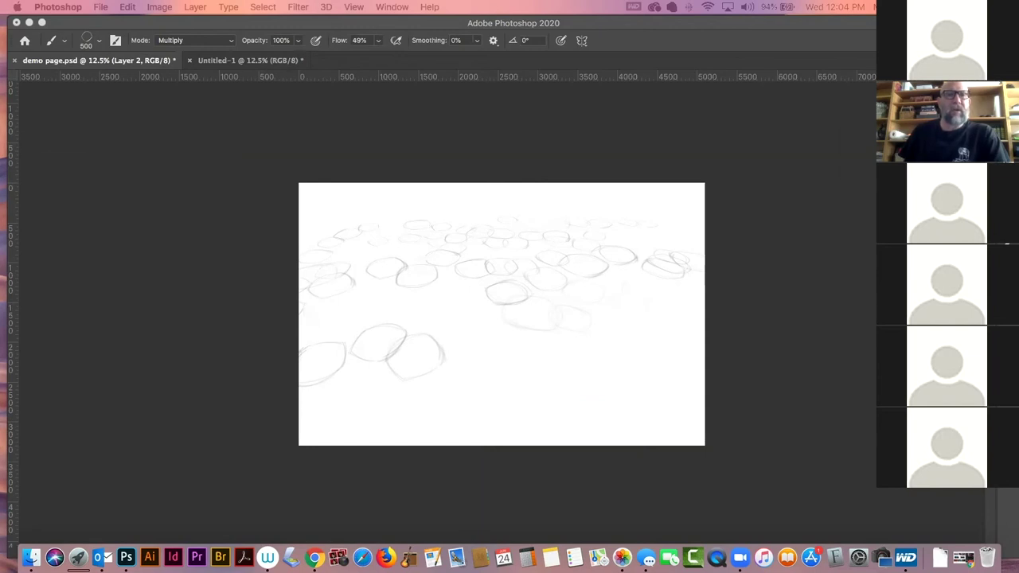
key("Tab")
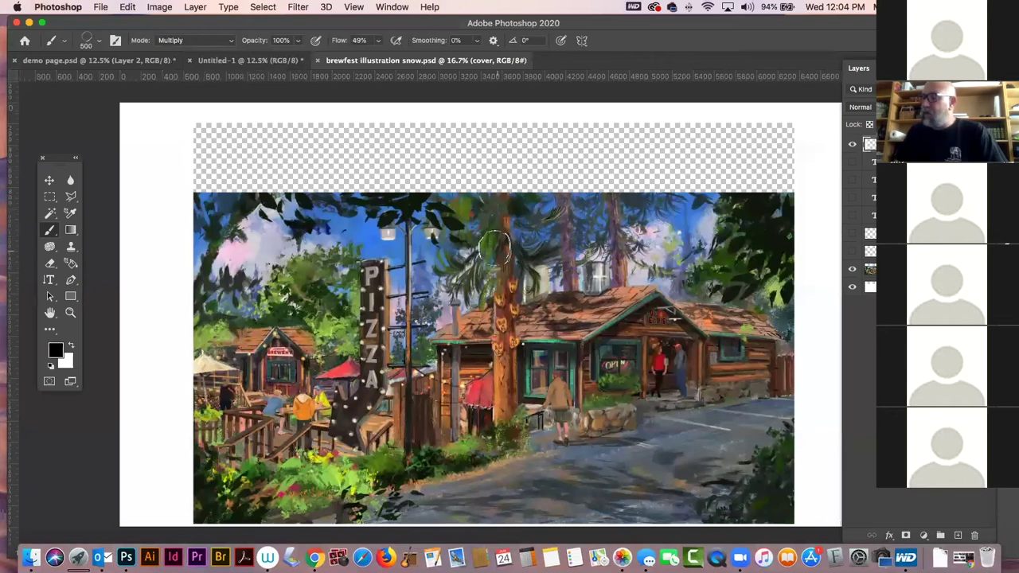
left_click(853, 144)
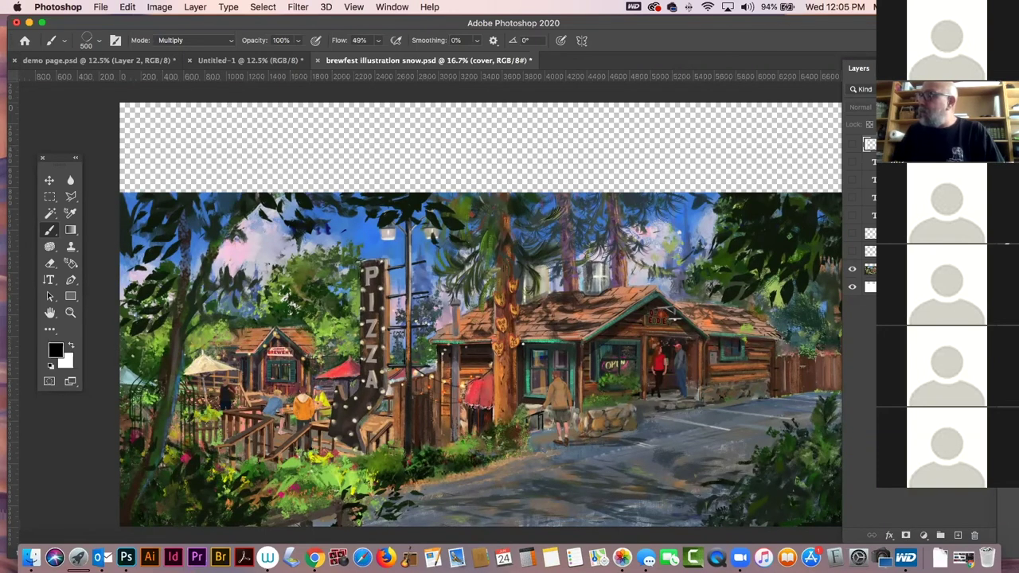
key("F7")
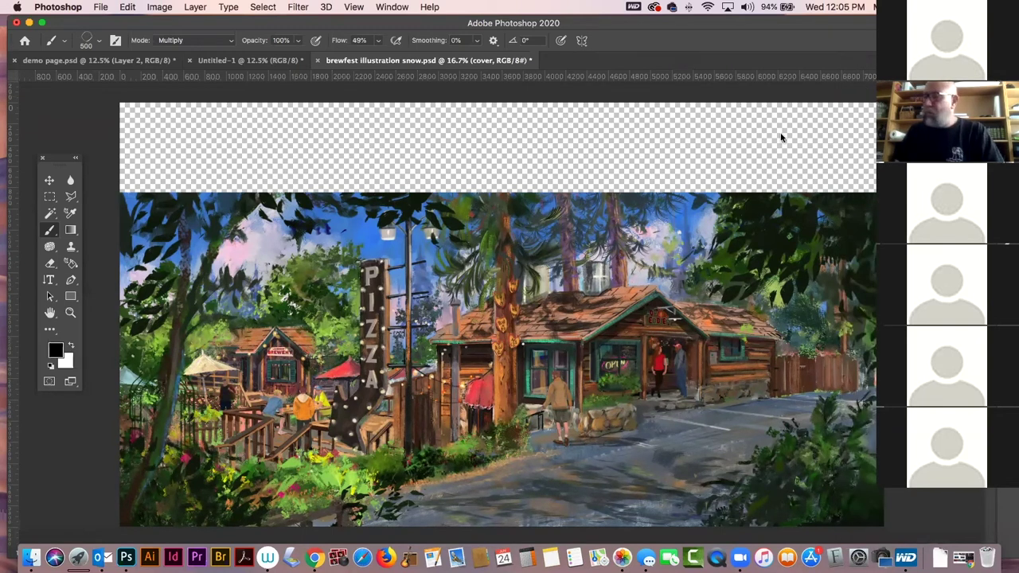
key("super+w")
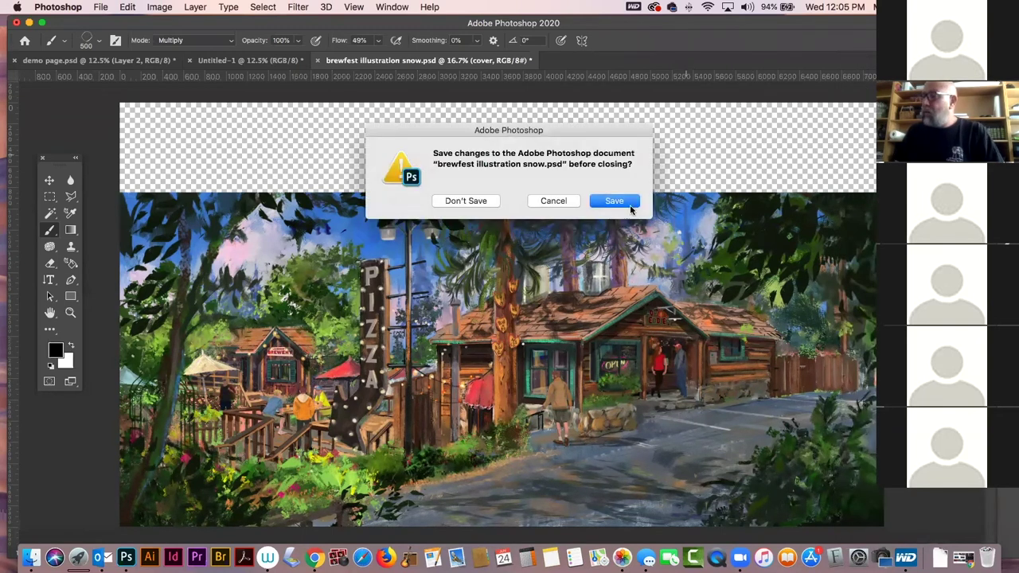
left_click(467, 201)
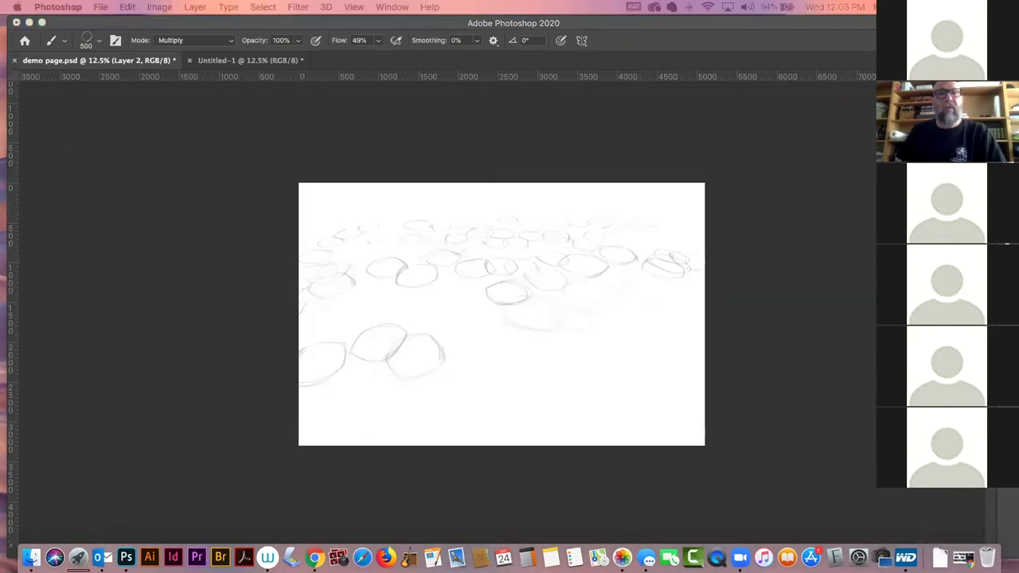
- Preview brewfest illustration snow 3.tif from Finder, and watch LouEddie's Christmas Card.mp4 in QuickTime Player before closing it
key("space")
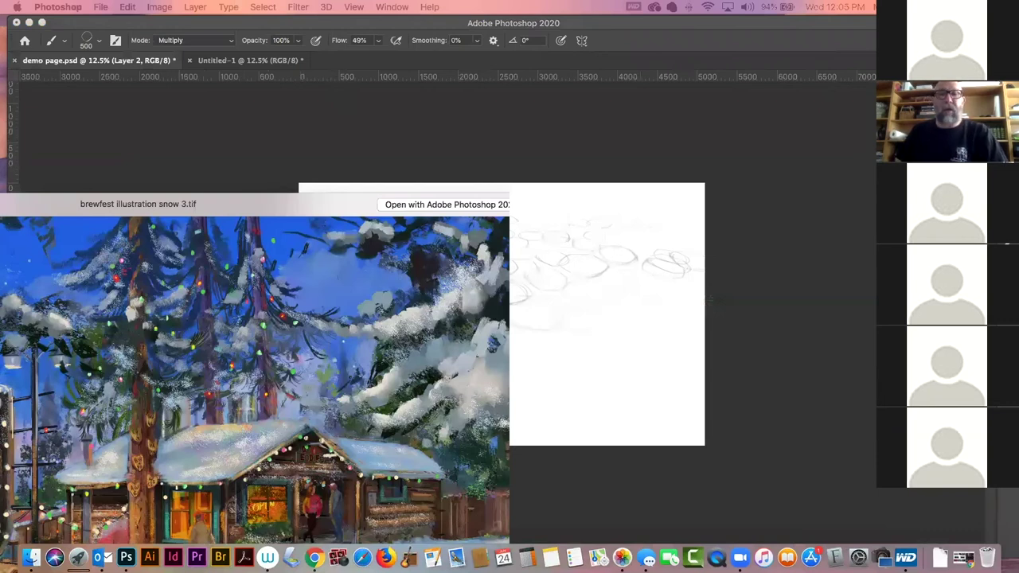
key("space")
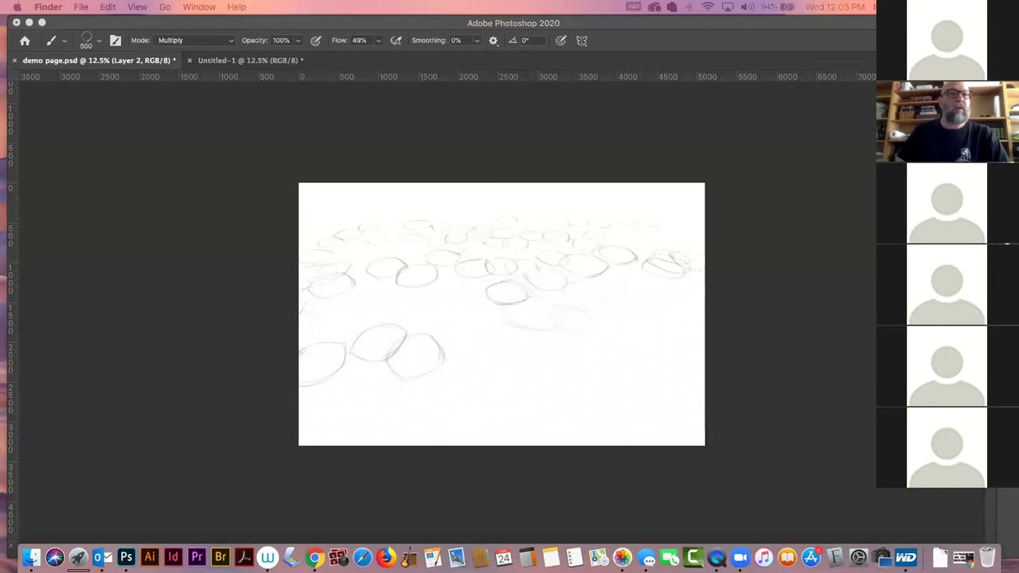
left_click_drag(0, 168, 364, 209)
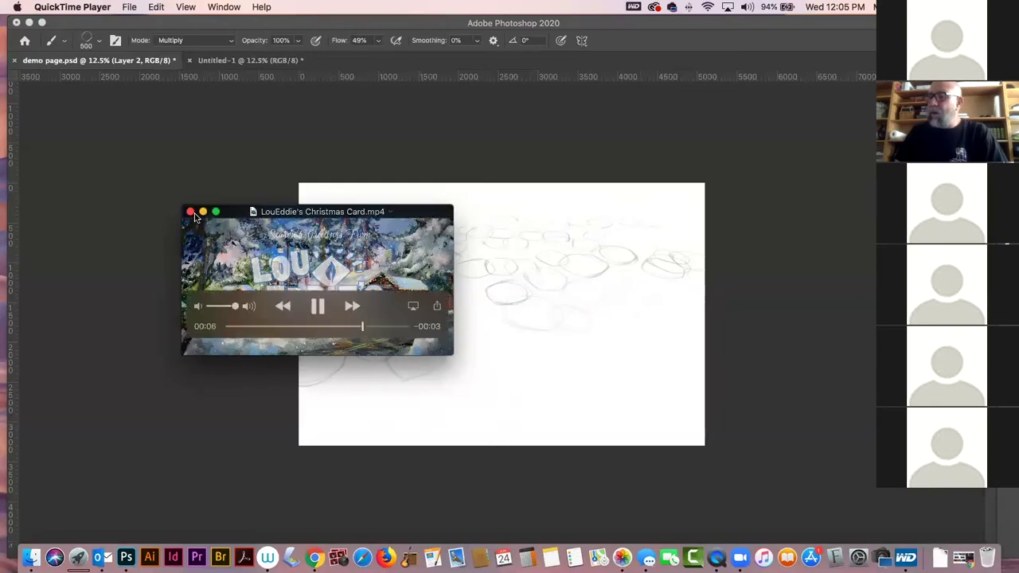
left_click(191, 212)
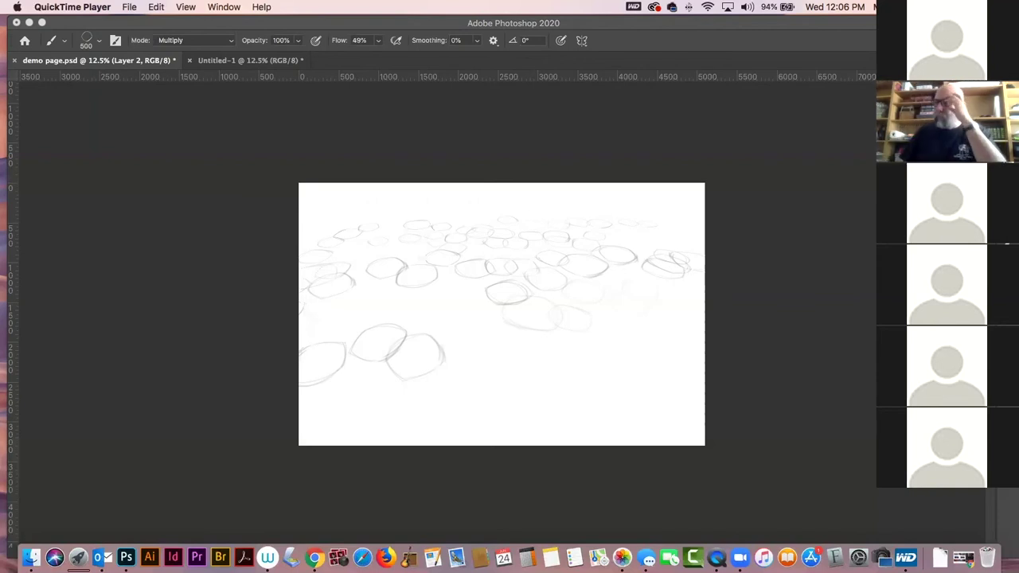
- Return to the demo page in Photoshop, paint 500 px scales across the canvas, and clear everything from the layer
left_click(158, 177)
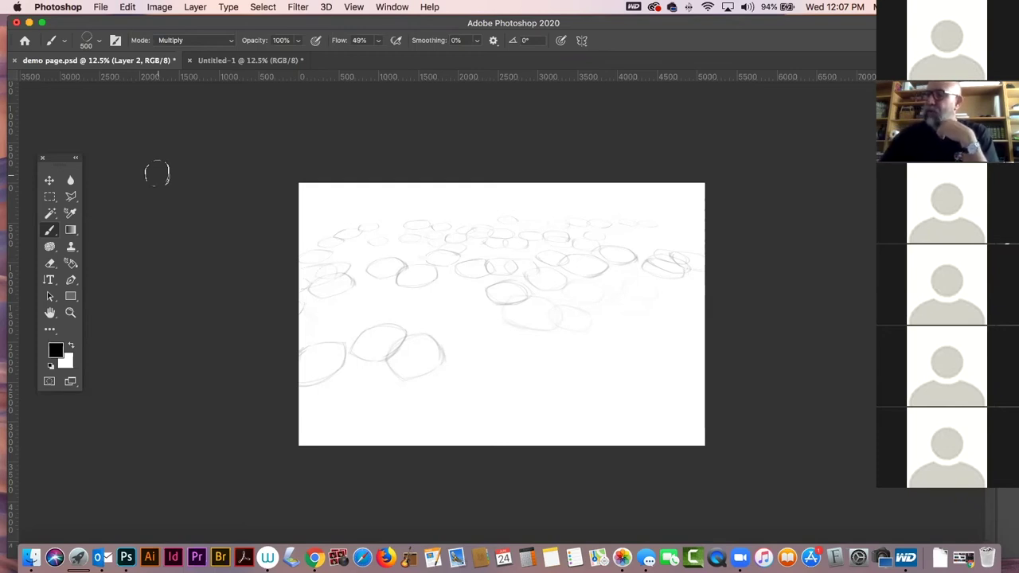
mouse_move(503, 296)
left_mouse_down()
mouse_move(544, 348)
mouse_move(475, 342)
mouse_move(446, 316)
mouse_move(463, 336)
mouse_move(442, 282)
mouse_move(422, 285)
mouse_move(428, 324)
mouse_move(386, 359)
mouse_move(402, 388)
mouse_move(552, 389)
mouse_move(605, 340)
mouse_move(584, 296)
mouse_move(639, 256)
mouse_move(720, 142)
left_mouse_up()
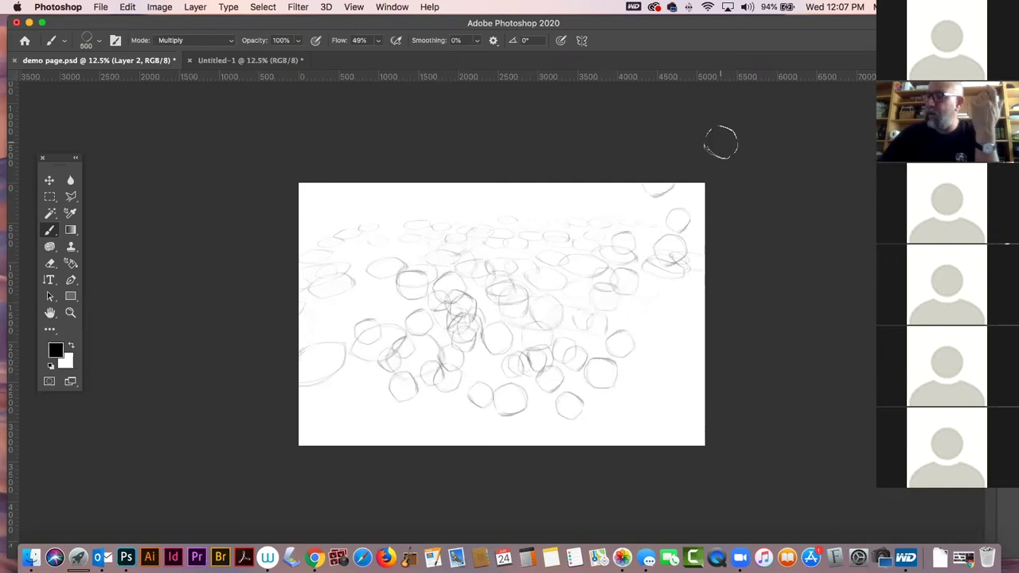
key("super+a")
key("BackSpace")
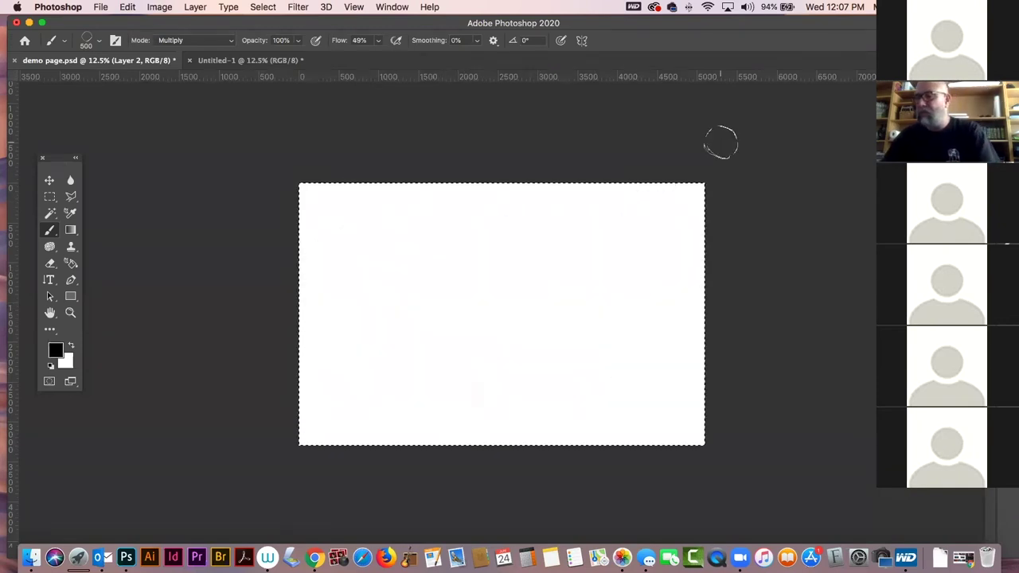
key("super+d")
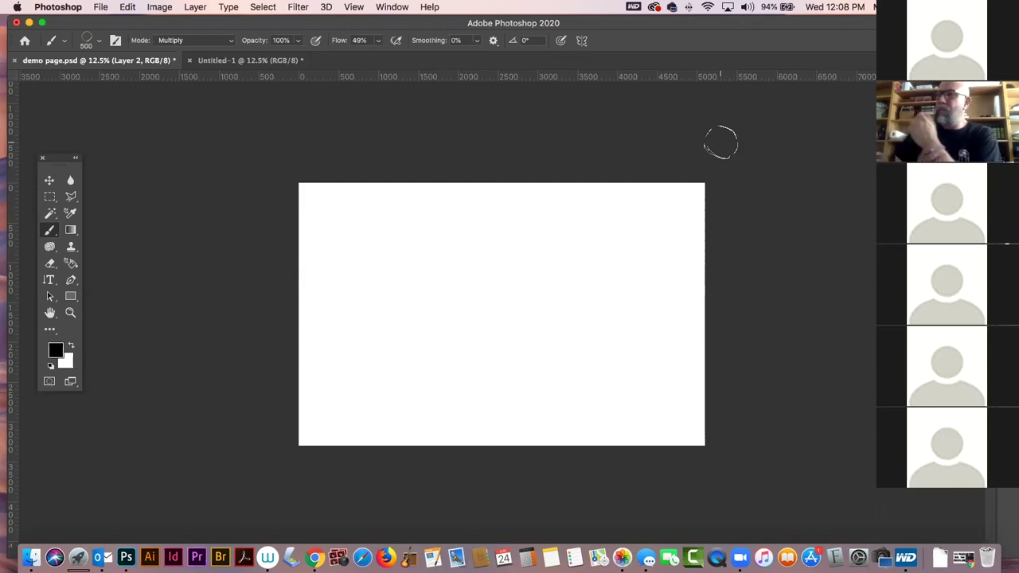
- Shift the Photoshop window to reach the desktop files and open hellboy.psd
left_click_drag(216, 23, 211, 24)
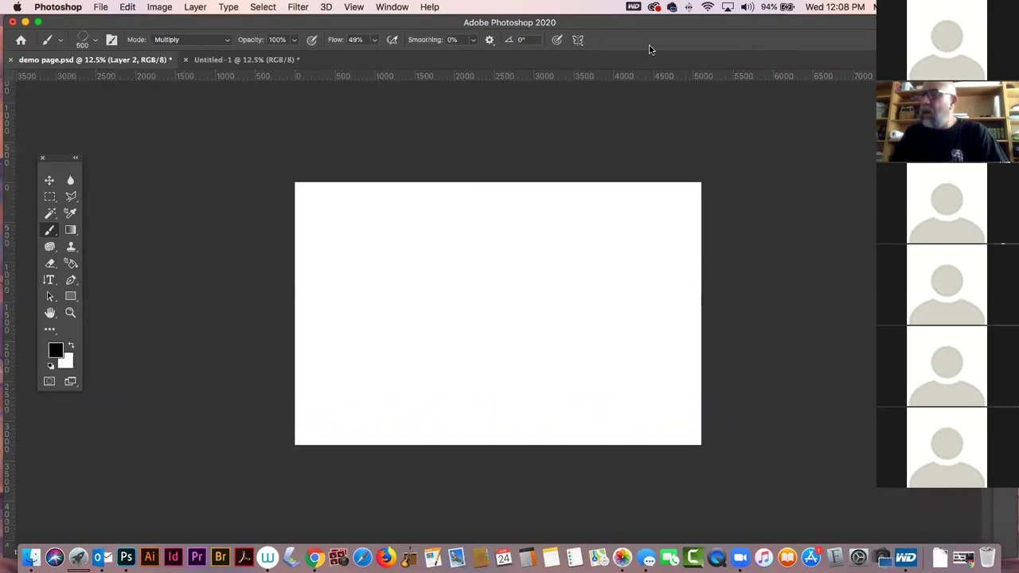
left_click_drag(212, 23, 209, 59)
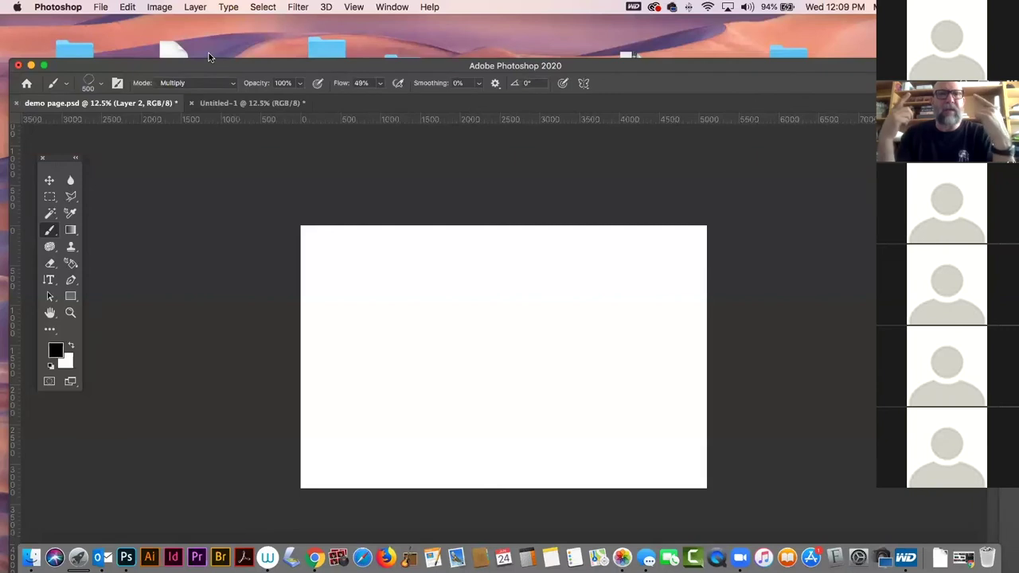
left_click(31, 65)
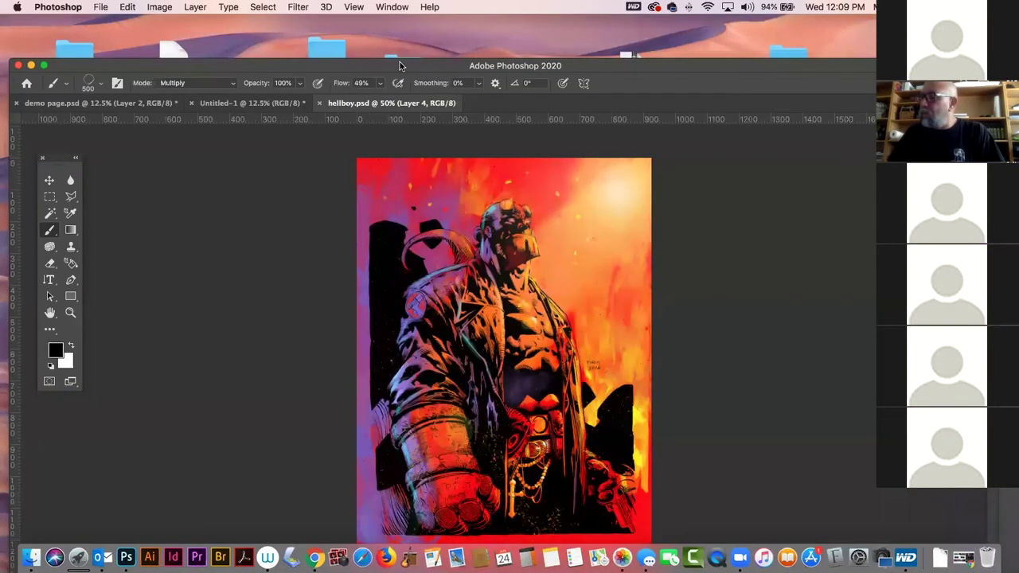
double_click(398, 64)
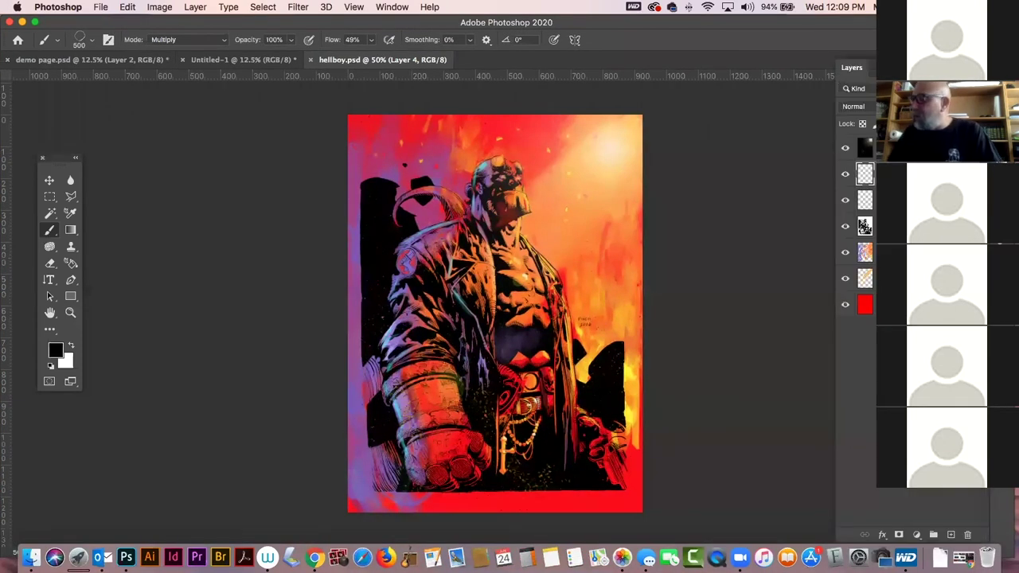
- Add a new layer directly above the color 2 layer and name it shadow
left_click(865, 252)
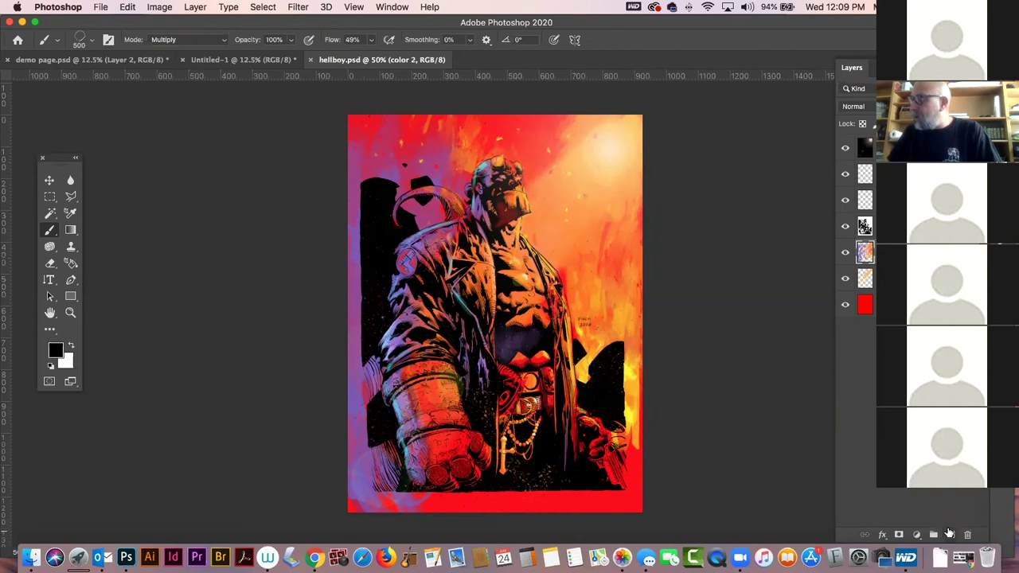
left_click(950, 535)
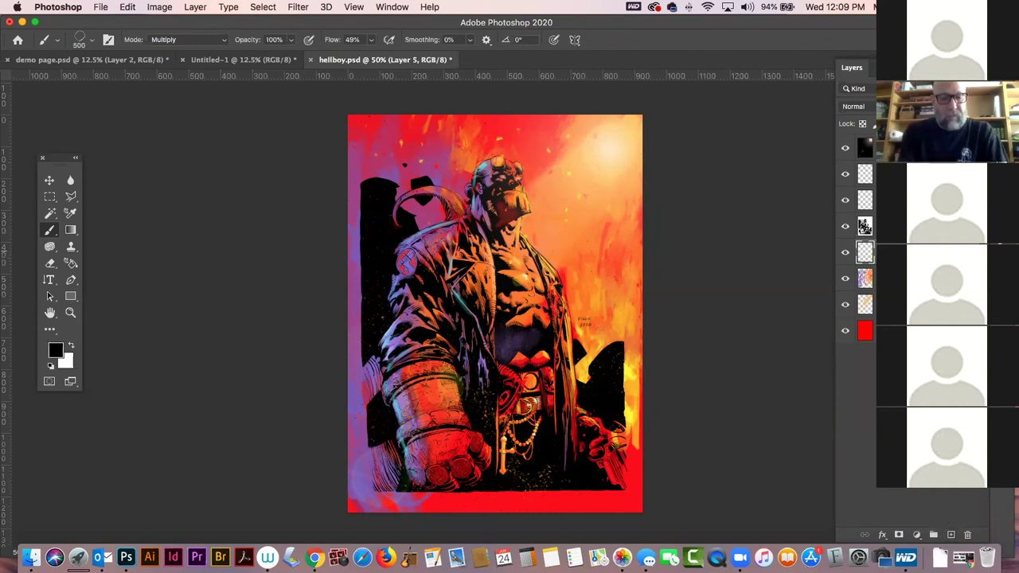
key("Return")
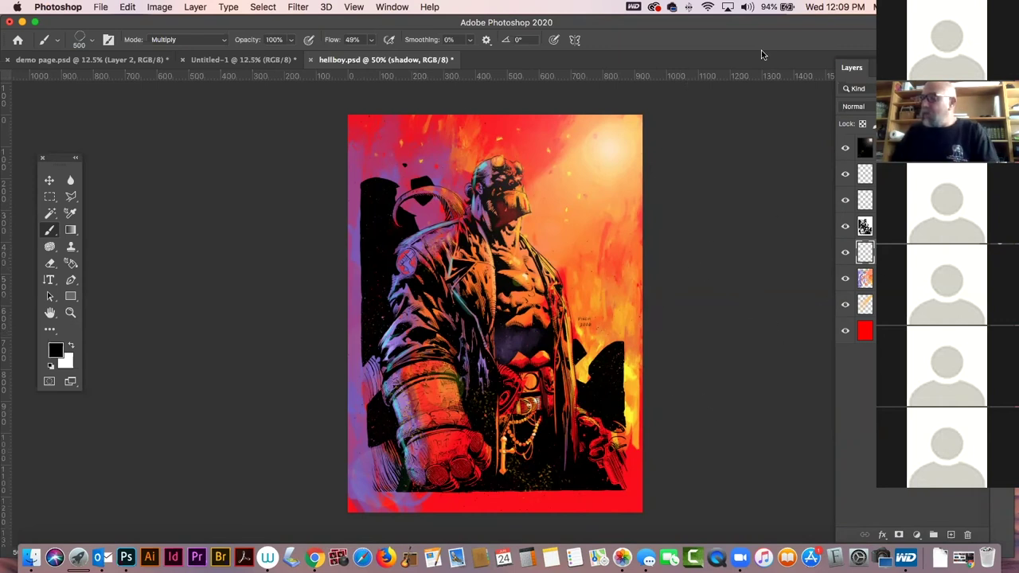
- Pick a mid-gray from the Grayscale swatch group as the foreground color
left_click_drag(854, 26, 541, 41)
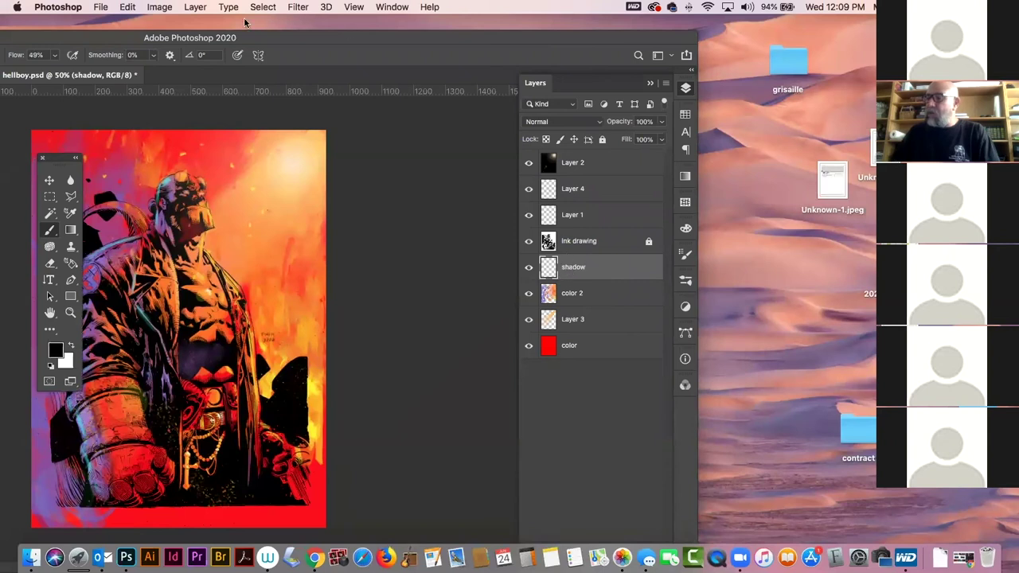
double_click(207, 40)
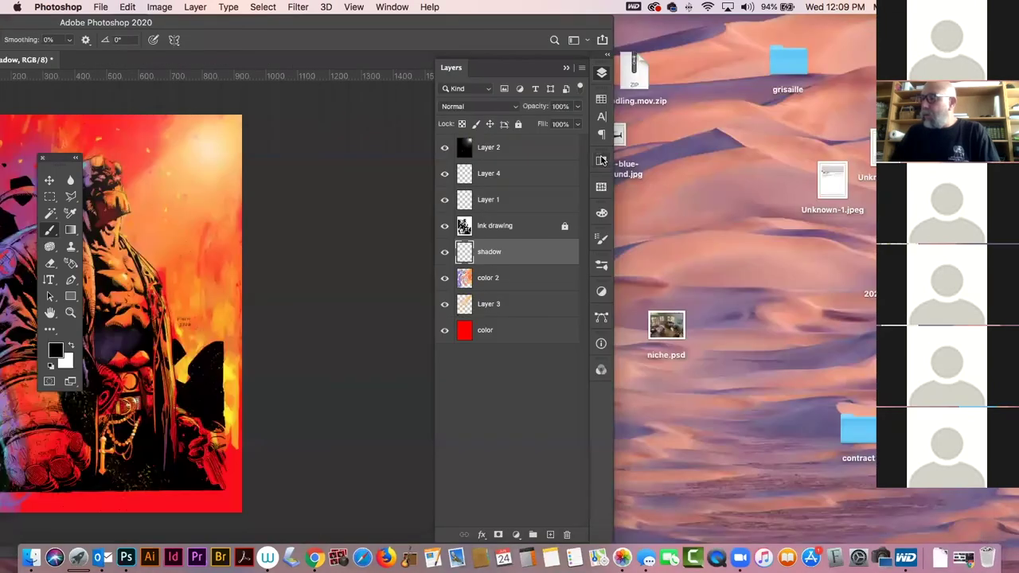
left_click(600, 189)
left_click(600, 189)
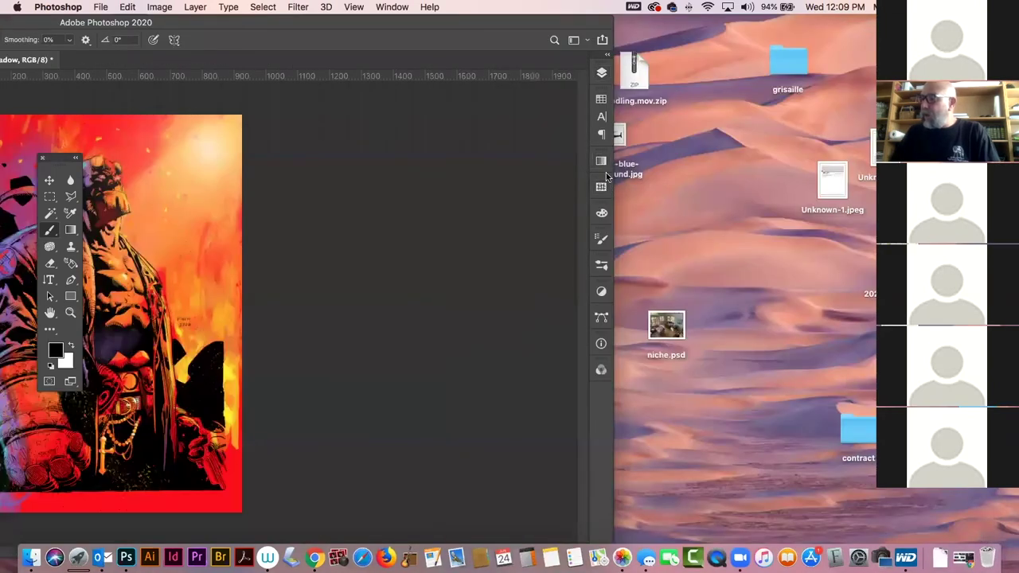
left_click(601, 99)
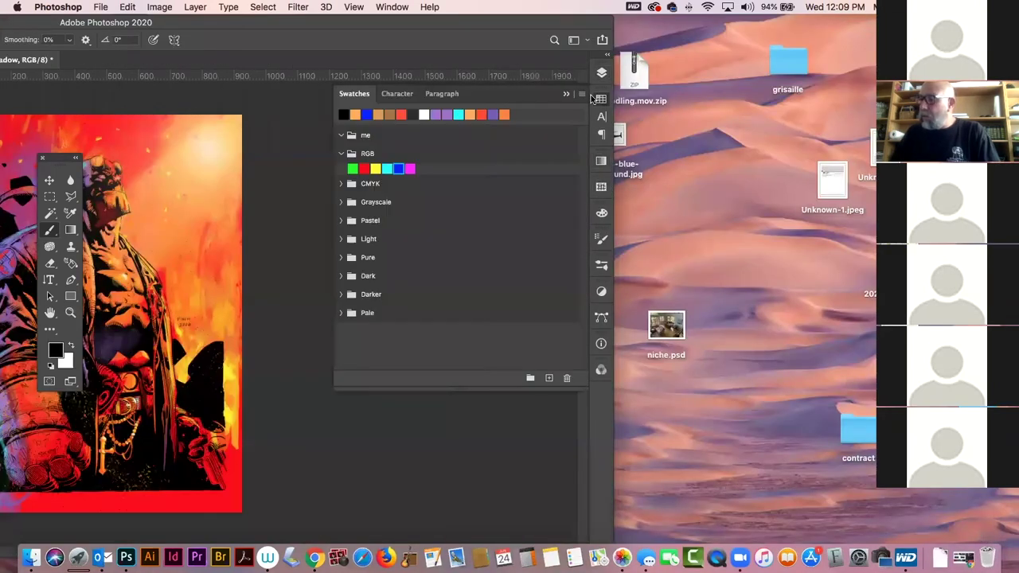
left_click(340, 202)
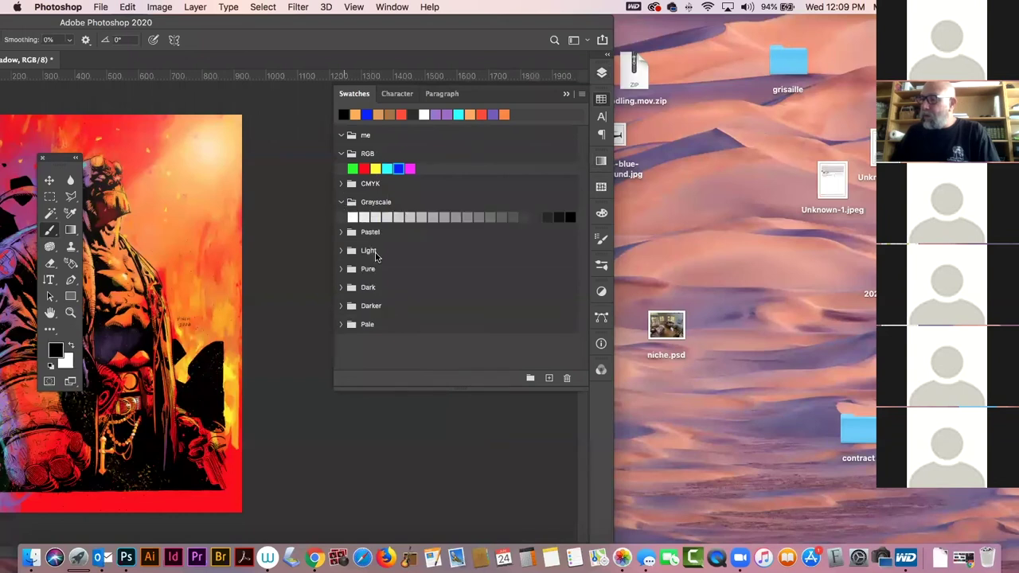
left_click(467, 215)
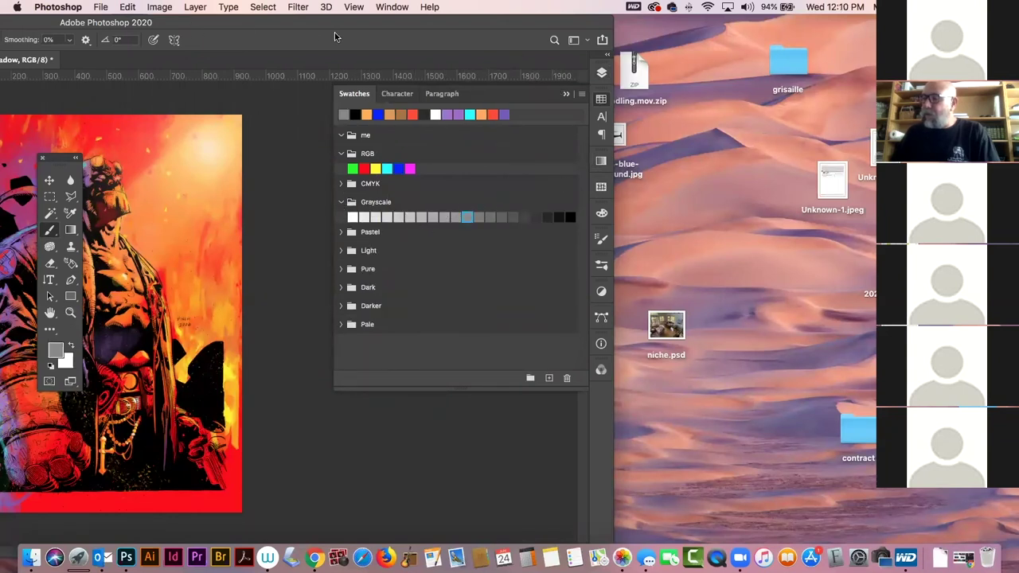
- Set the shadow layer's blending mode to Multiply
left_click_drag(212, 27, 237, 27)
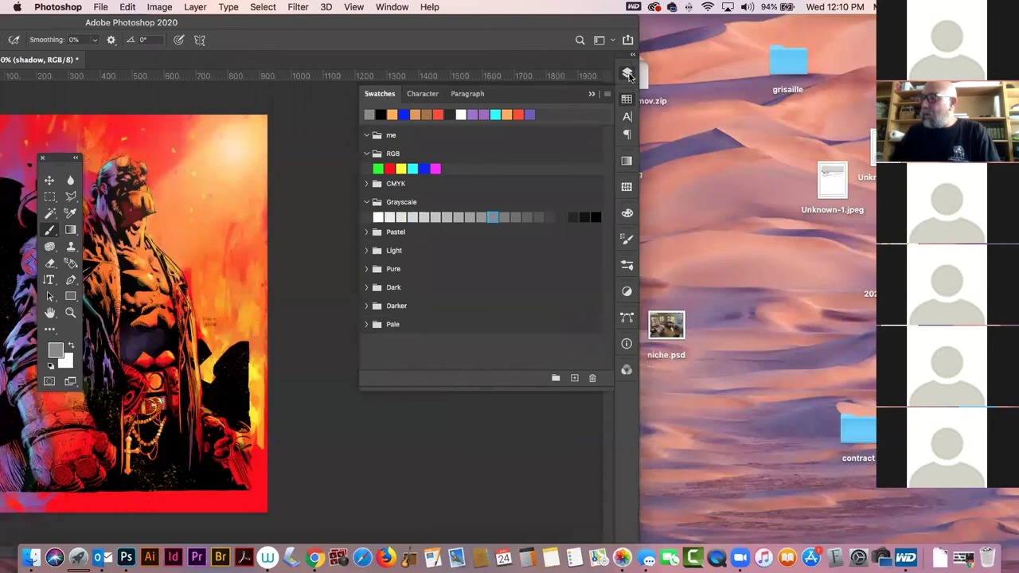
left_click(627, 73)
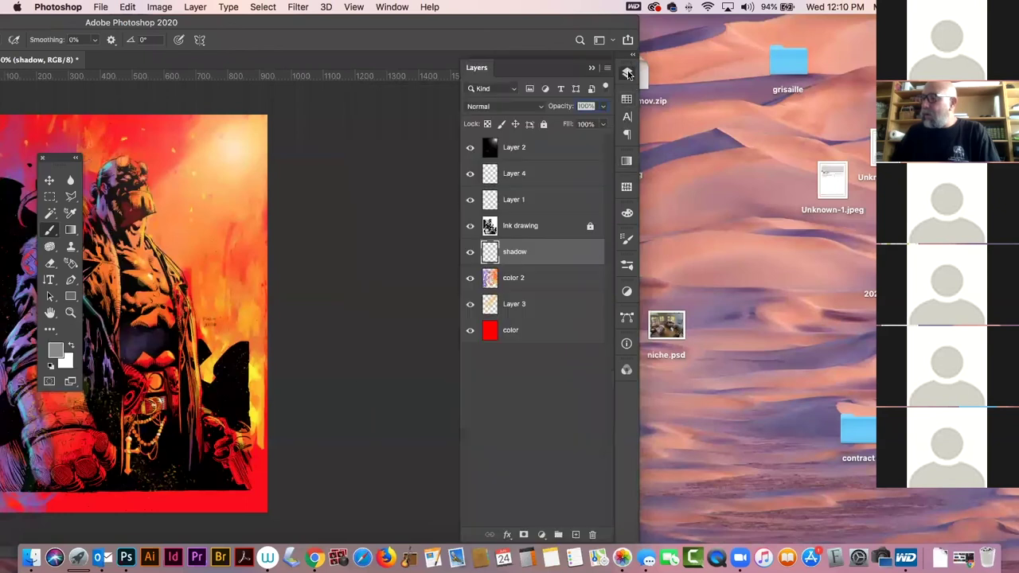
left_click(505, 107)
left_click(481, 140)
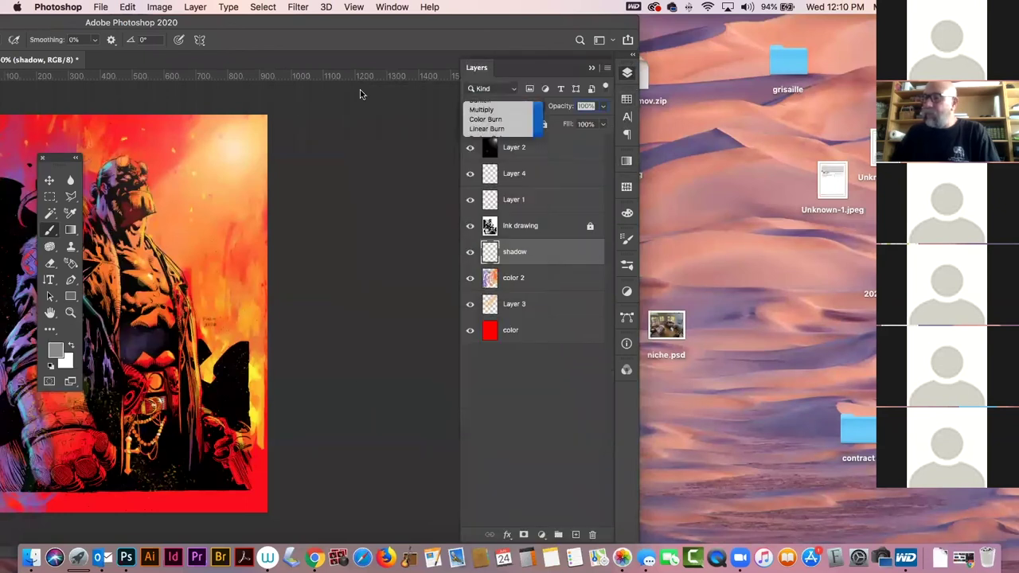
left_click_drag(309, 24, 654, 38)
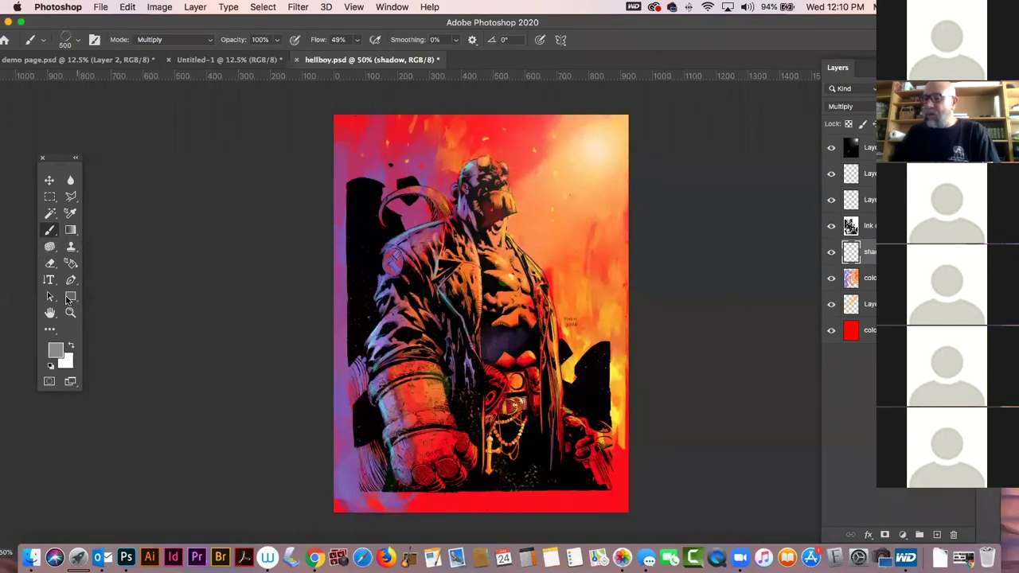
- Activate the Zoom tool and change the shadow layer's blending mode to Dissolve
left_click(71, 312)
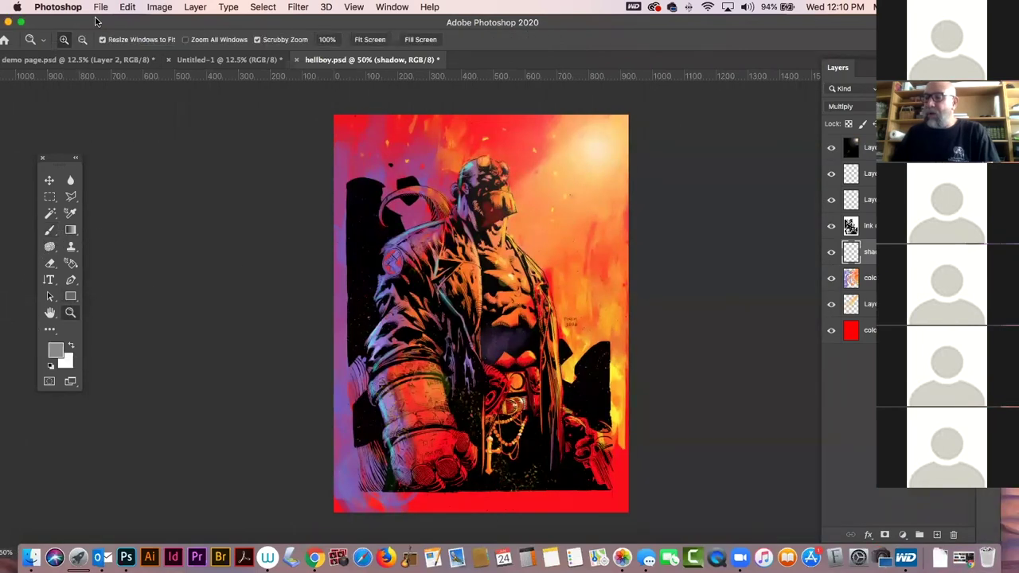
left_click_drag(87, 24, 105, 24)
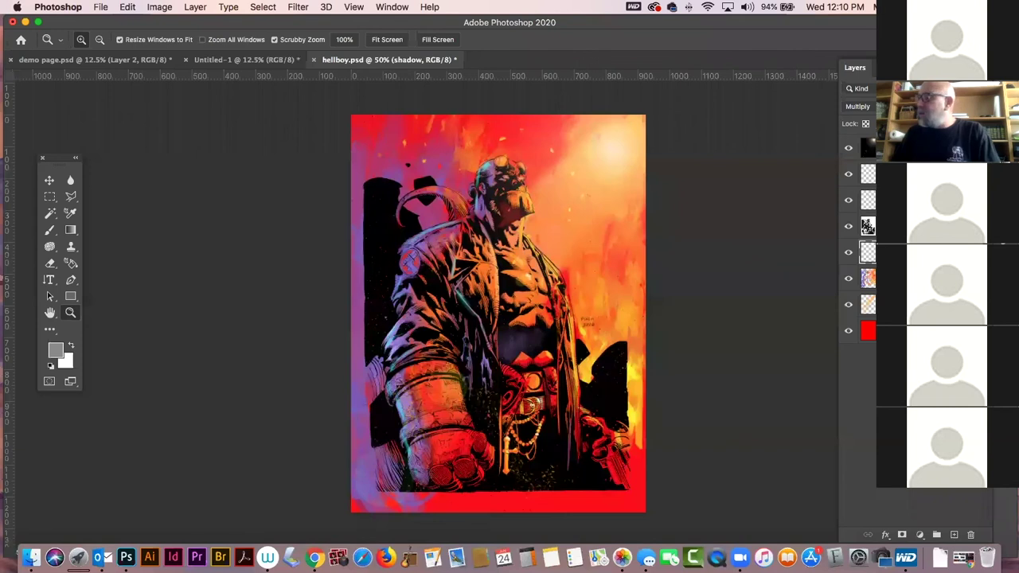
left_click(858, 106)
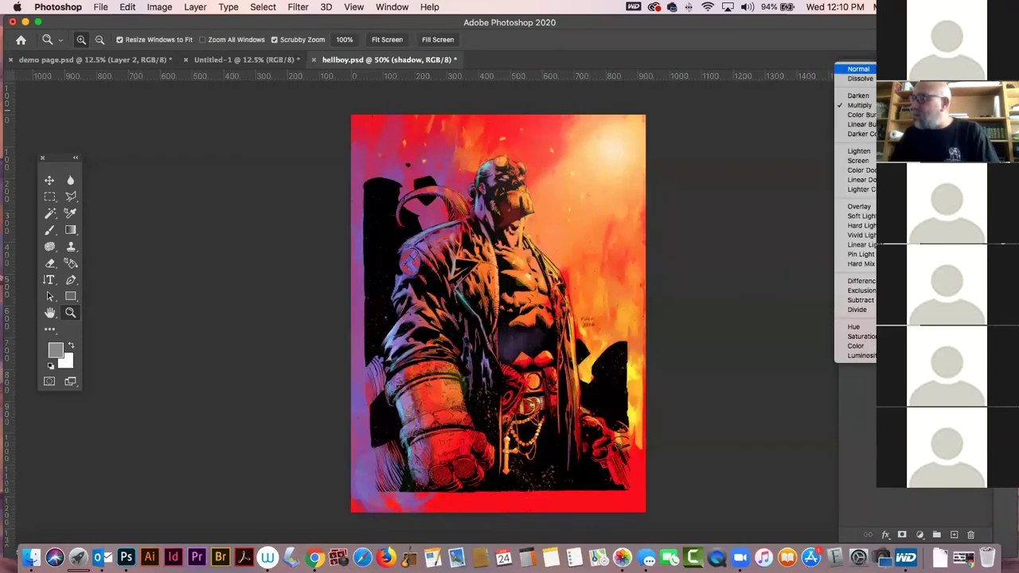
left_click(858, 84)
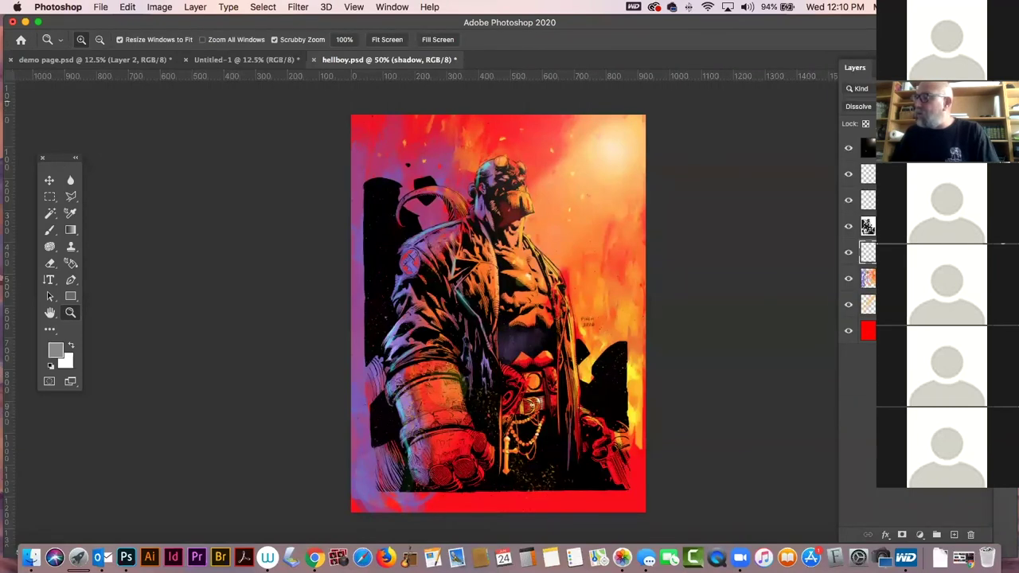
- Set the shadow layer's blending mode to Normal and choose the Pencil Sketch 2 brush from the MY FAVES group
left_click(858, 106)
left_click(858, 96)
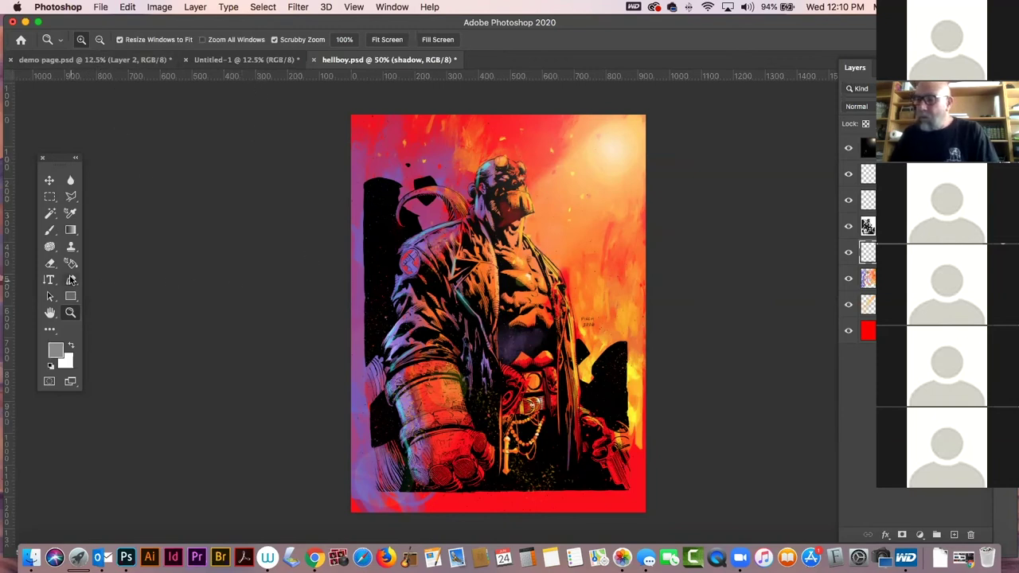
left_click(49, 232)
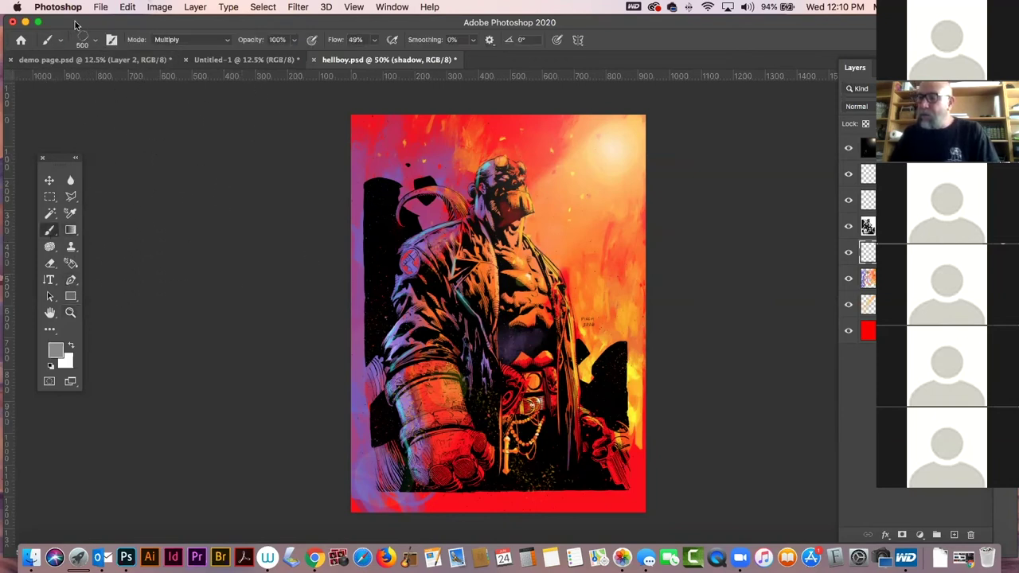
left_click(91, 39)
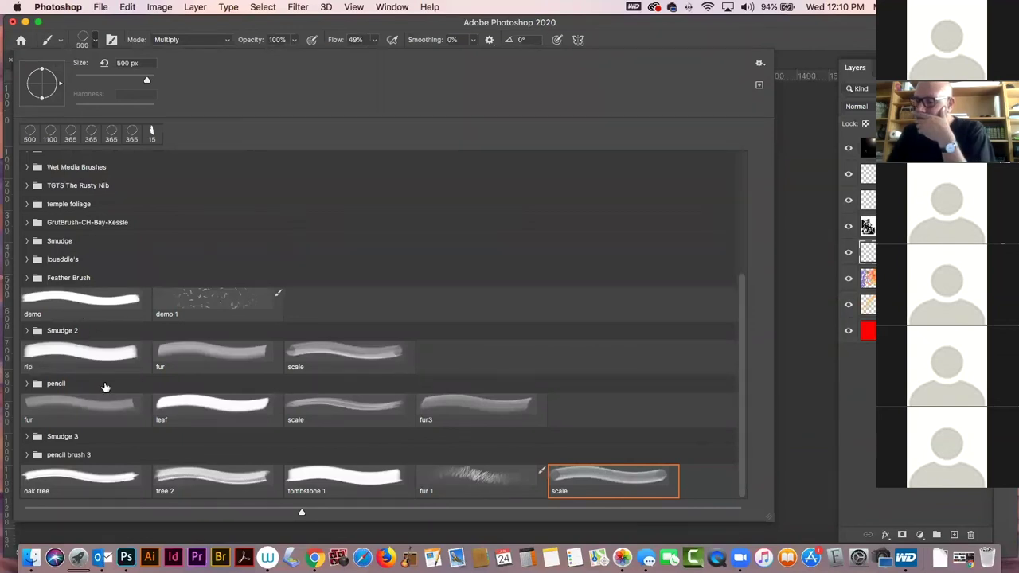
scroll(126, 260, "up", 5)
left_click(85, 196)
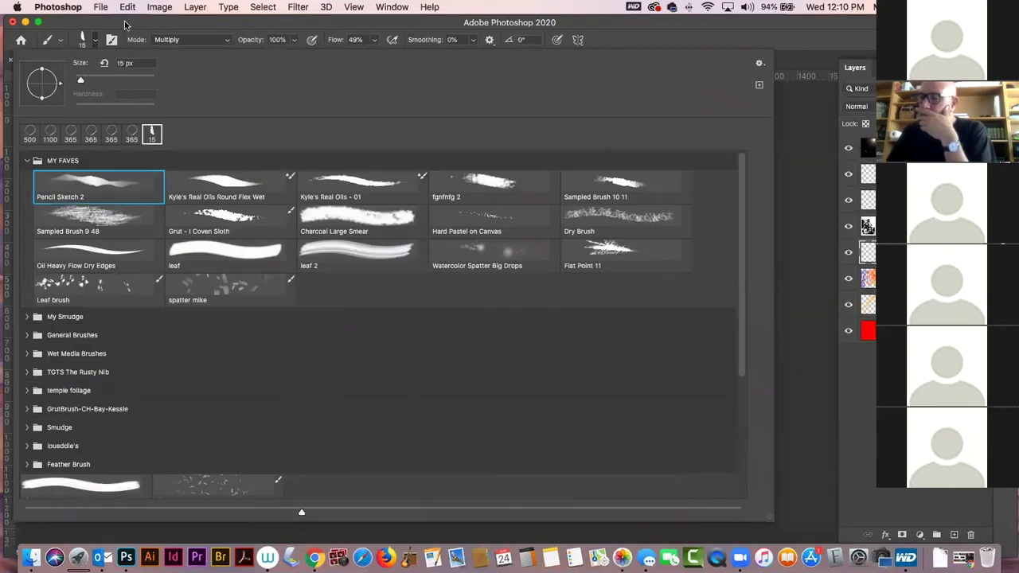
key("Return")
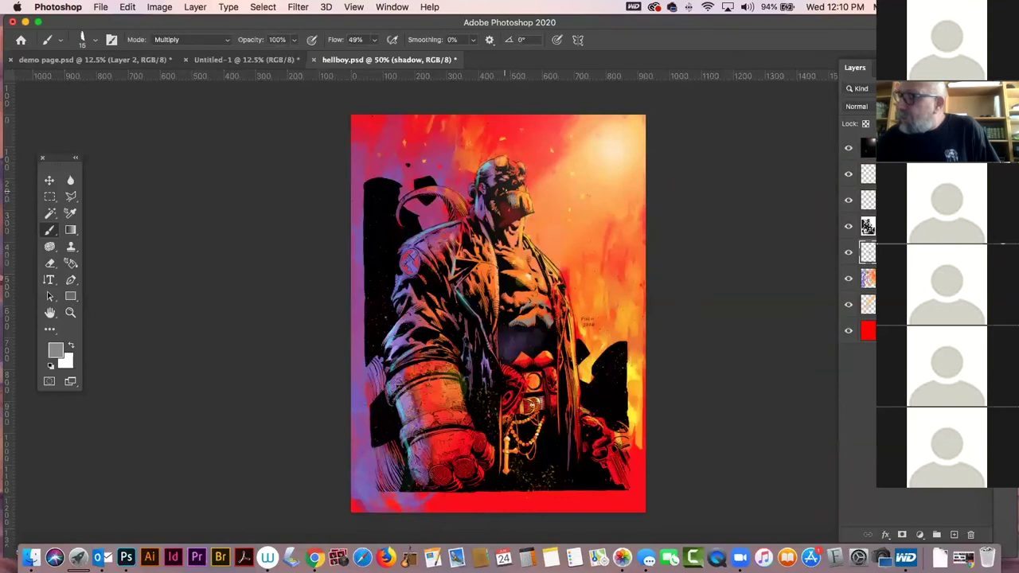
- Set the shadow layer's blending mode to Multiply
left_click_drag(591, 23, 563, 41)
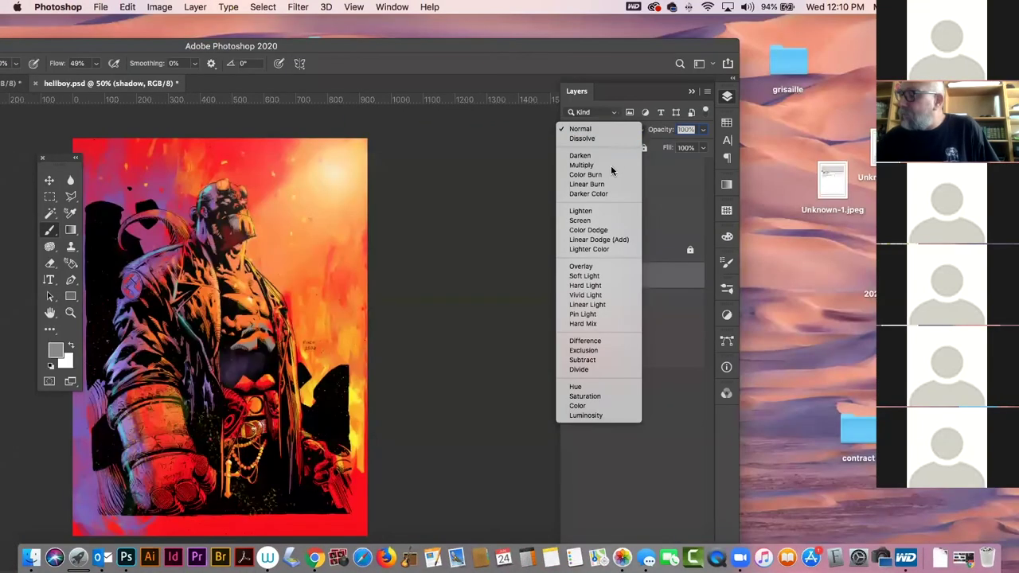
left_click(611, 166)
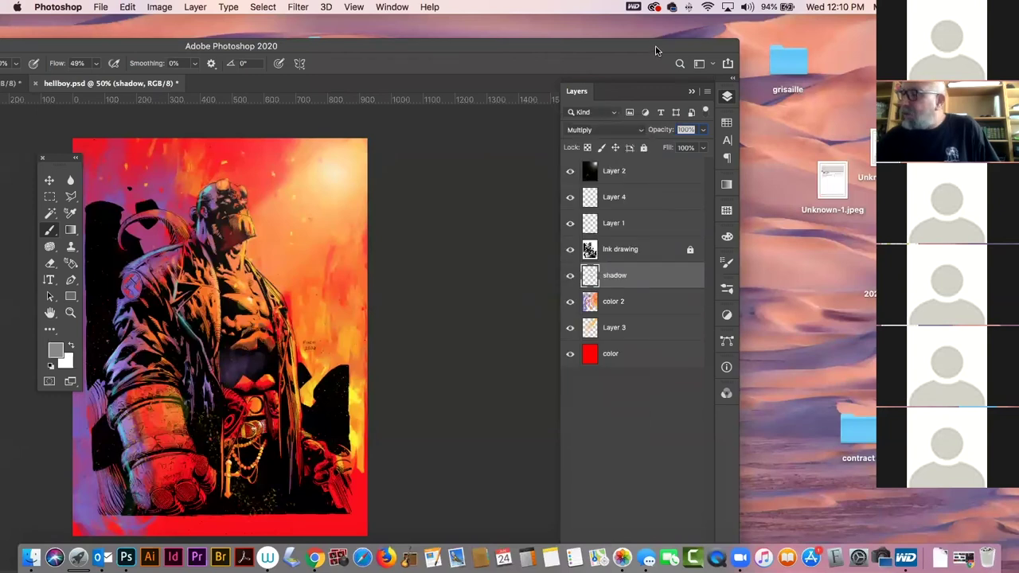
double_click(656, 51)
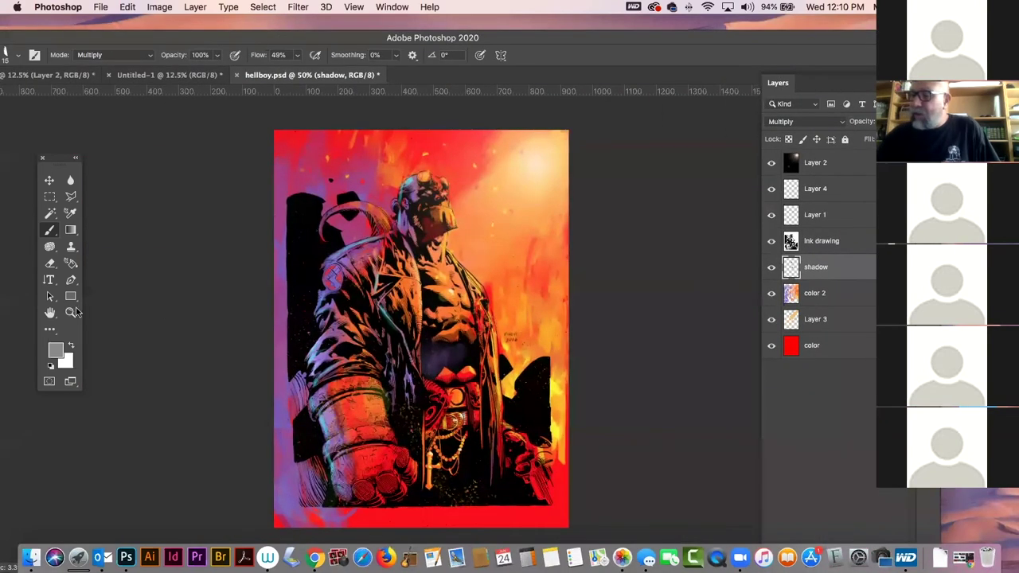
- Paint gray shadow strokes over the figure's chest and abdominal muscles on the shadow layer
key("z")
left_click_drag(458, 332, 566, 412)
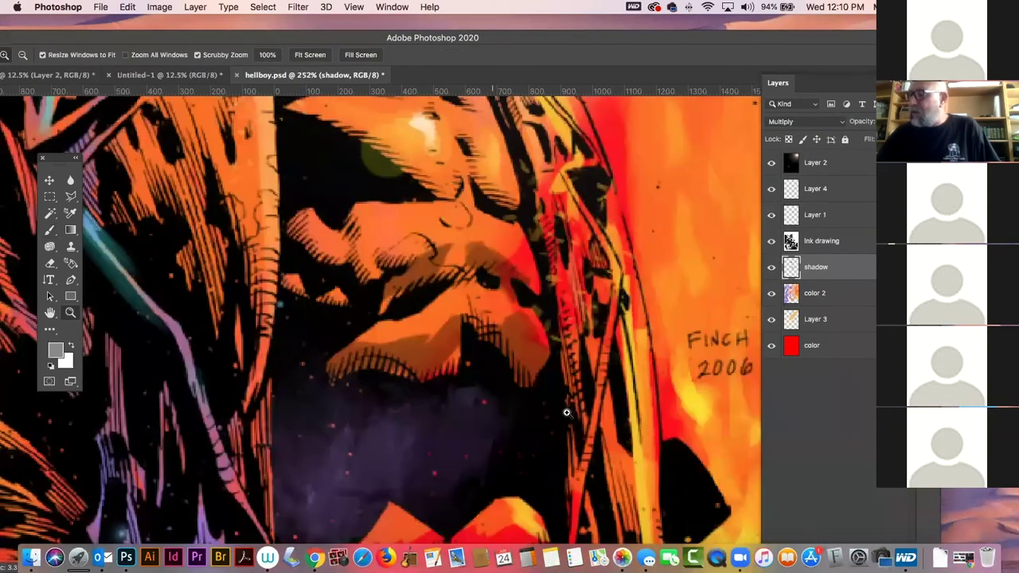
left_click_drag(493, 325, 163, 263)
left_click(50, 230)
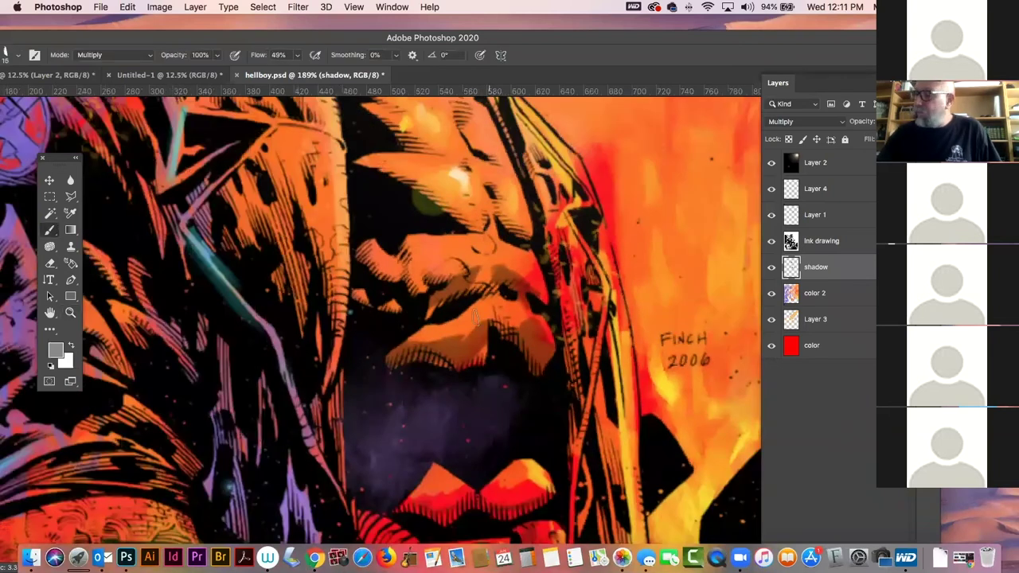
mouse_move(488, 248)
left_mouse_down()
mouse_move(427, 278)
mouse_move(414, 278)
mouse_move(458, 275)
mouse_move(358, 258)
mouse_move(382, 242)
mouse_move(414, 286)
left_mouse_up()
mouse_move(366, 167)
left_mouse_down()
mouse_move(484, 221)
mouse_move(360, 163)
mouse_move(467, 220)
mouse_move(408, 177)
mouse_move(456, 183)
mouse_move(449, 217)
mouse_move(385, 172)
mouse_move(443, 195)
mouse_move(460, 226)
mouse_move(375, 172)
mouse_move(421, 180)
mouse_move(500, 235)
mouse_move(533, 215)
mouse_move(514, 235)
mouse_move(528, 214)
mouse_move(532, 239)
left_mouse_up()
mouse_move(478, 191)
left_mouse_down()
mouse_move(529, 239)
mouse_move(494, 262)
mouse_move(506, 290)
left_mouse_up()
mouse_move(384, 191)
left_mouse_down()
mouse_move(434, 243)
mouse_move(389, 195)
mouse_move(405, 229)
mouse_move(457, 237)
mouse_move(503, 226)
mouse_move(512, 248)
mouse_move(522, 243)
left_mouse_up()
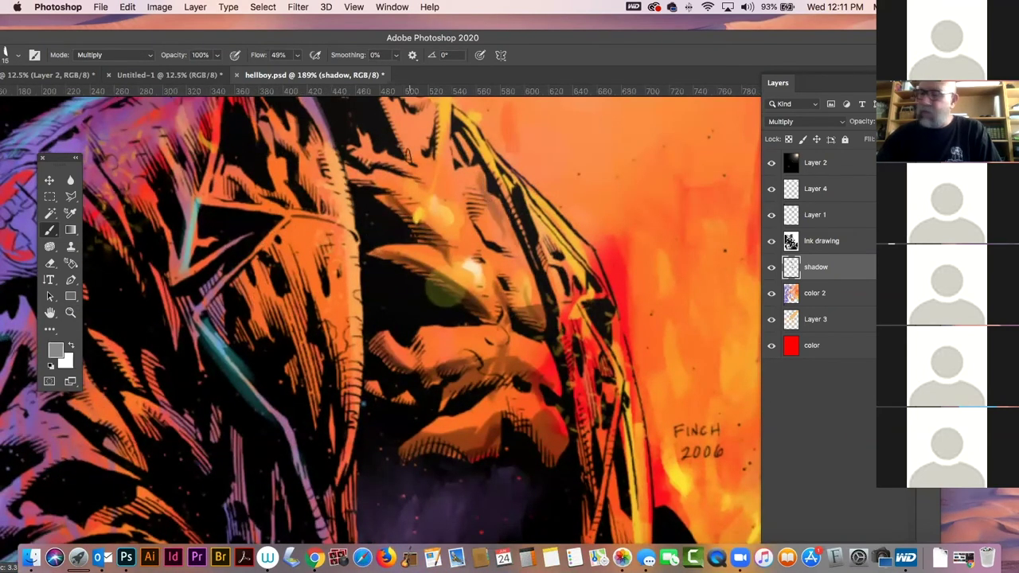
- Sample an orange from the artwork and darken it to d96920 as the foreground color
left_click(467, 247, "alt")
left_click(55, 350)
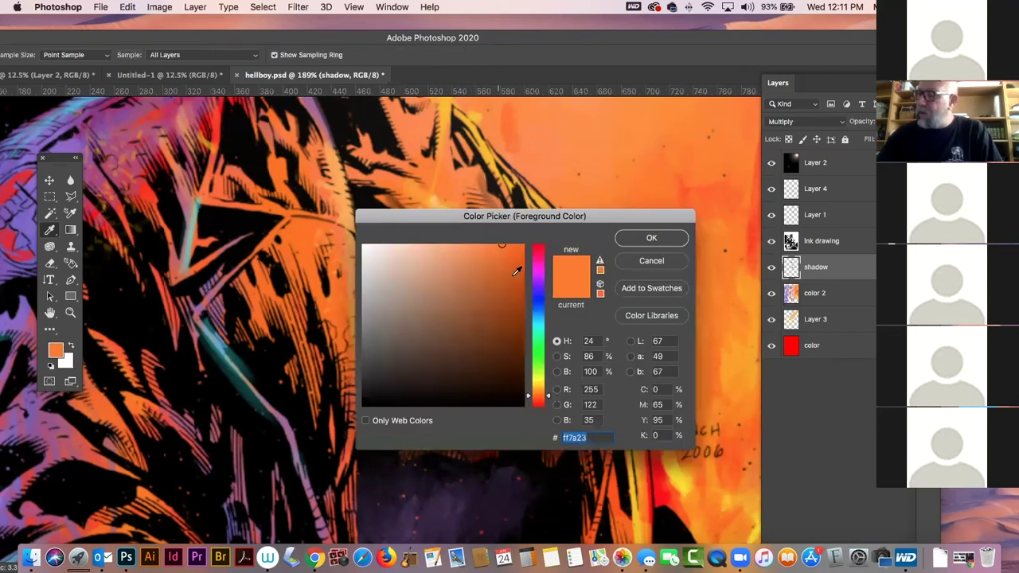
left_click(500, 269)
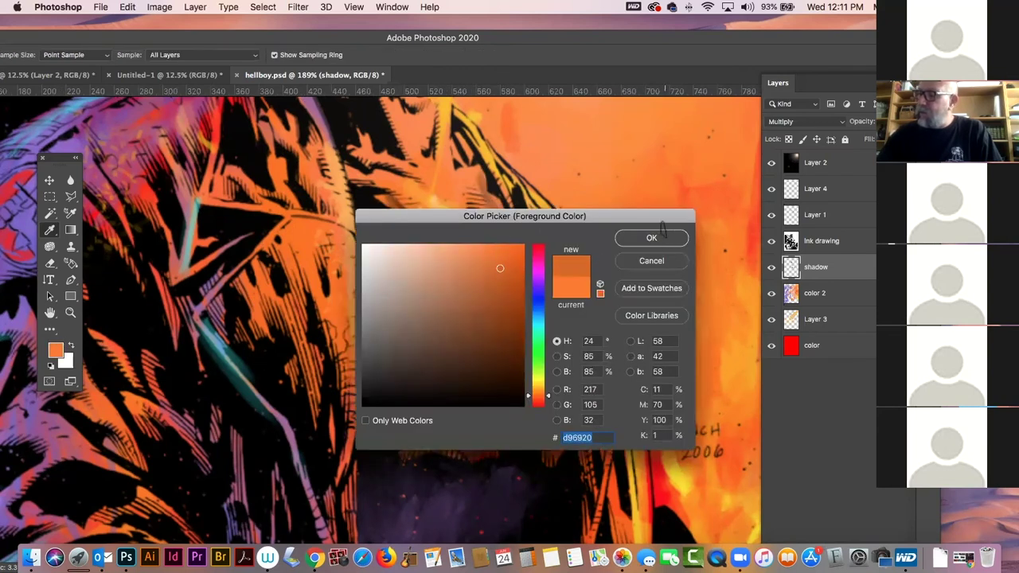
left_click(652, 237)
- Try a dark orange shadow stroke down the coat's lapel and undo it
left_click_drag(306, 265, 342, 374)
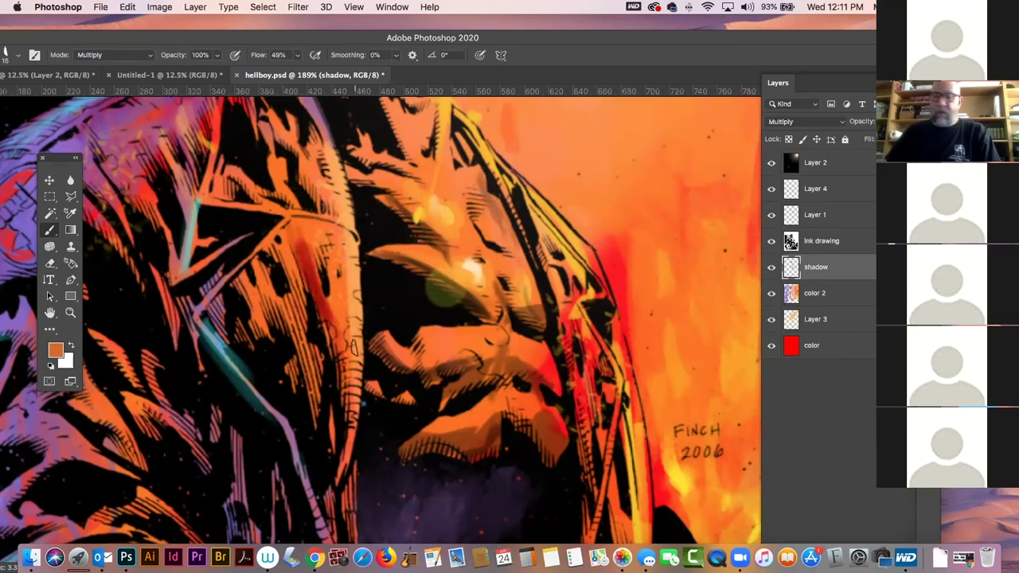
key("super+z")
key("super+z")
key("super+z")
key("super+z")
key("super+z")
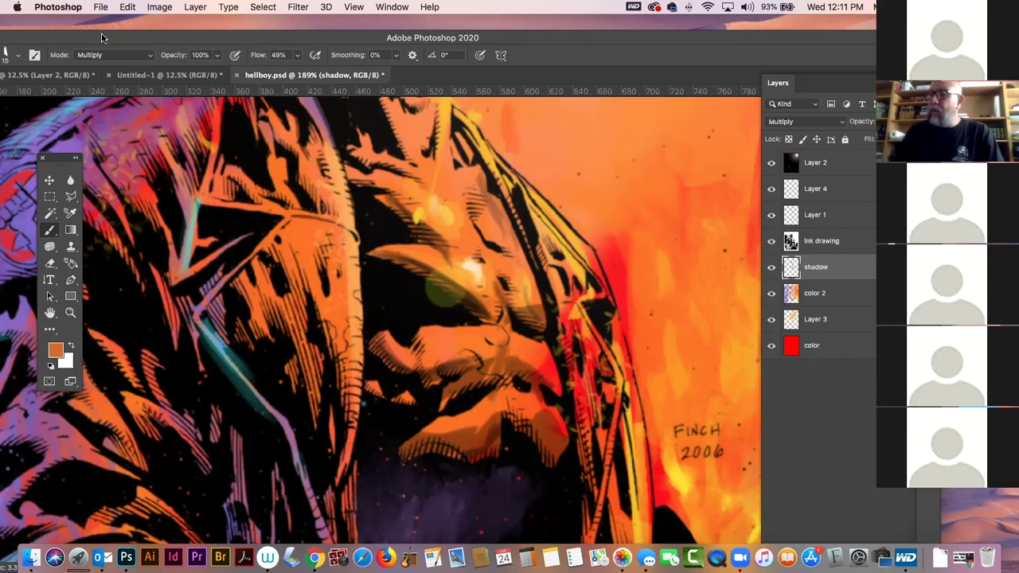
key("super+1")
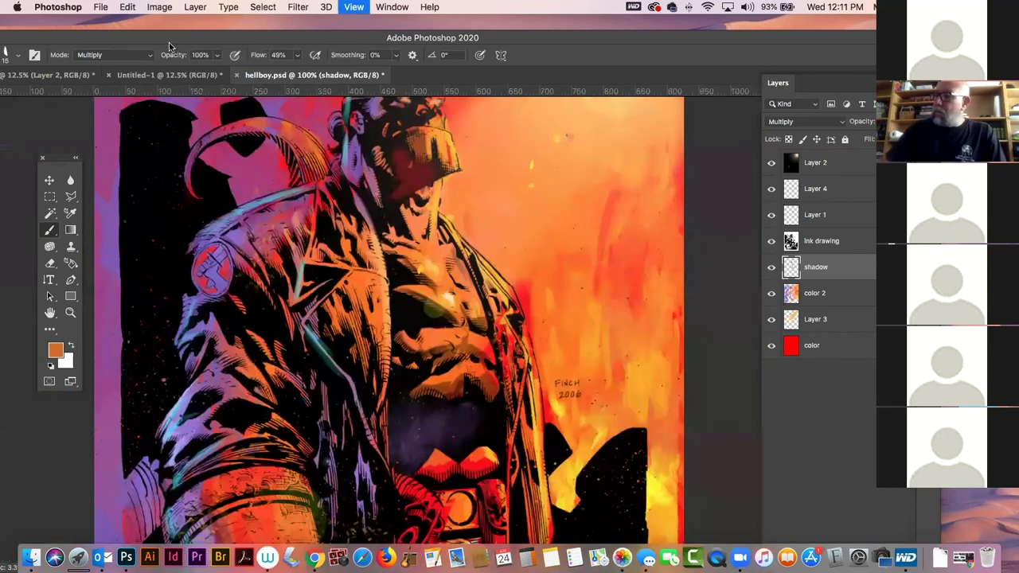
key("super+minus")
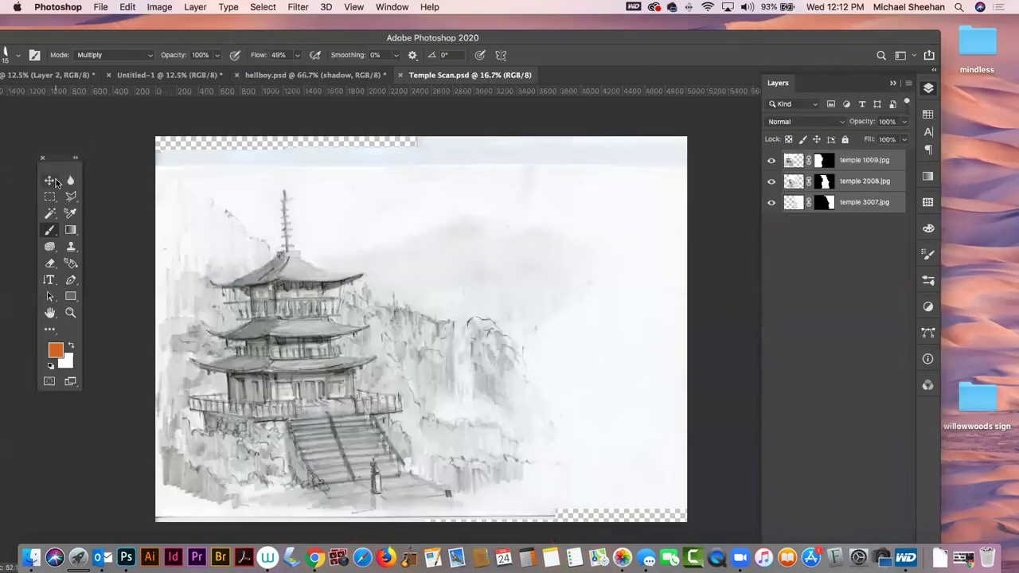
- Merge the three temple layers in Temple Scan.psd into one and rotate the merged layer by 1.19°
left_click(50, 180)
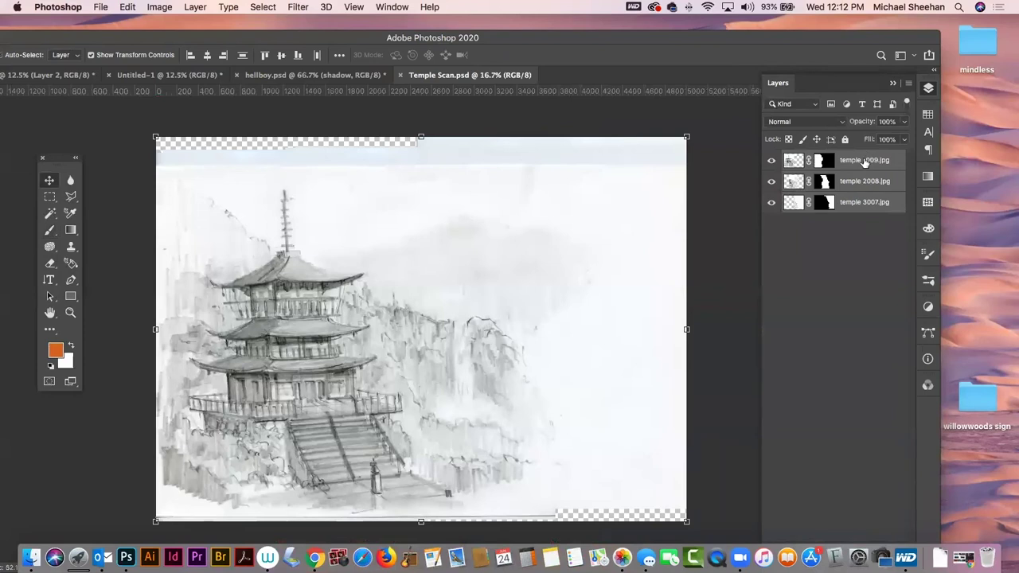
key("super+e")
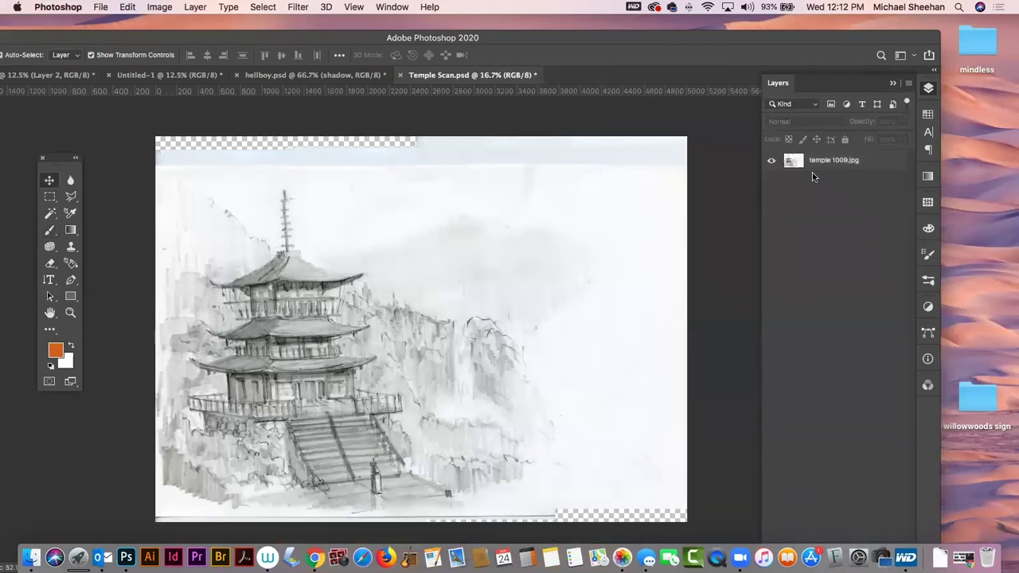
left_click(790, 161)
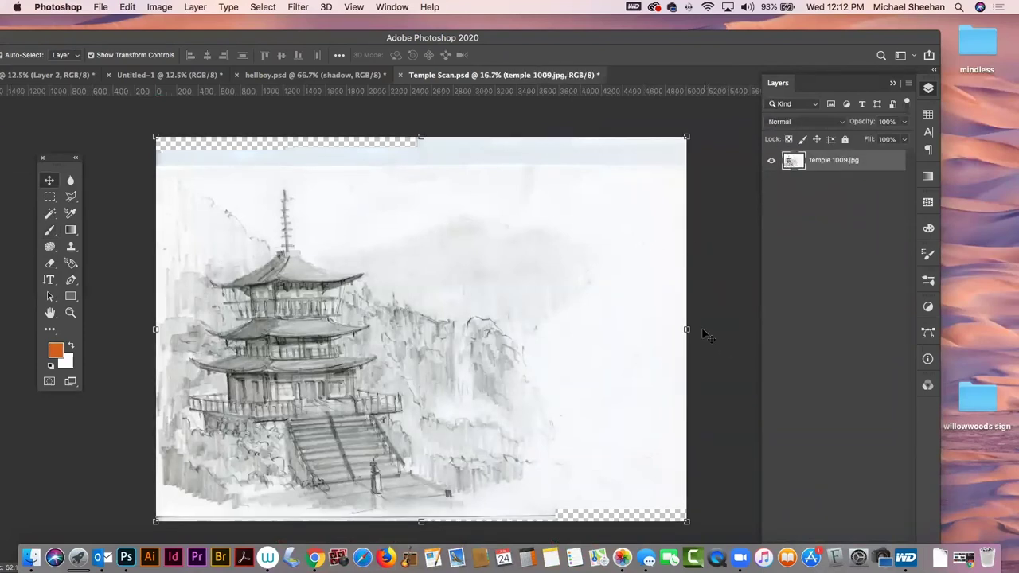
left_click_drag(699, 329, 694, 329)
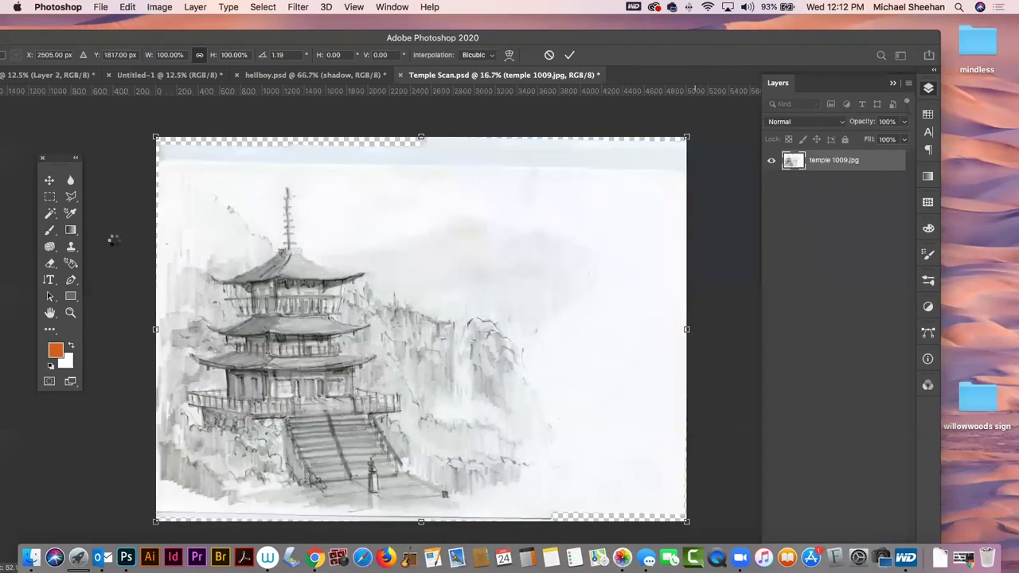
key("Return")
- Crop the temple scan to remove its transparent edges and part of the blank area beside the cliffs
key("c")
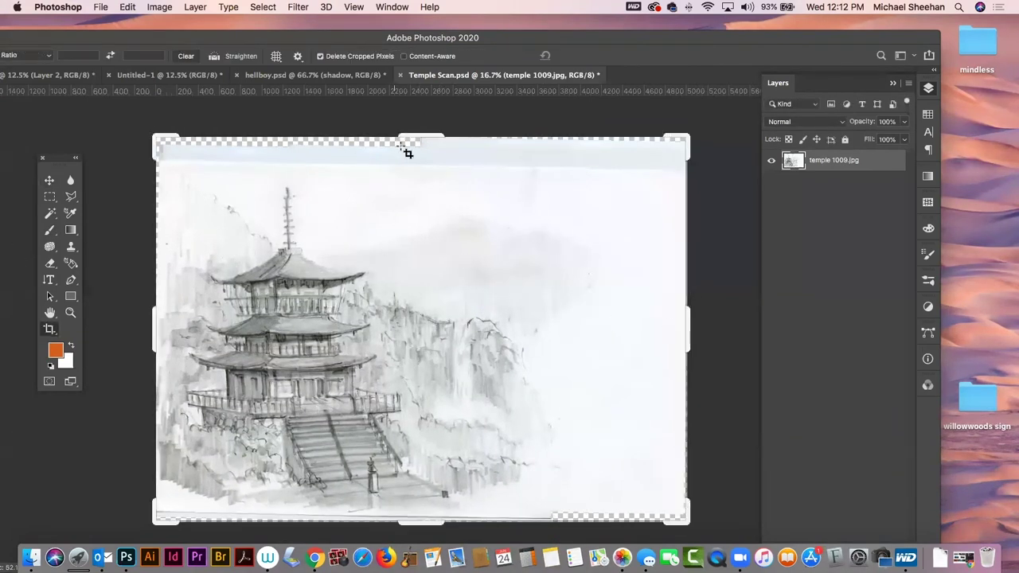
left_click_drag(426, 134, 425, 149)
left_click_drag(695, 331, 632, 323)
left_click_drag(210, 343, 214, 343)
left_click_drag(426, 505, 424, 502)
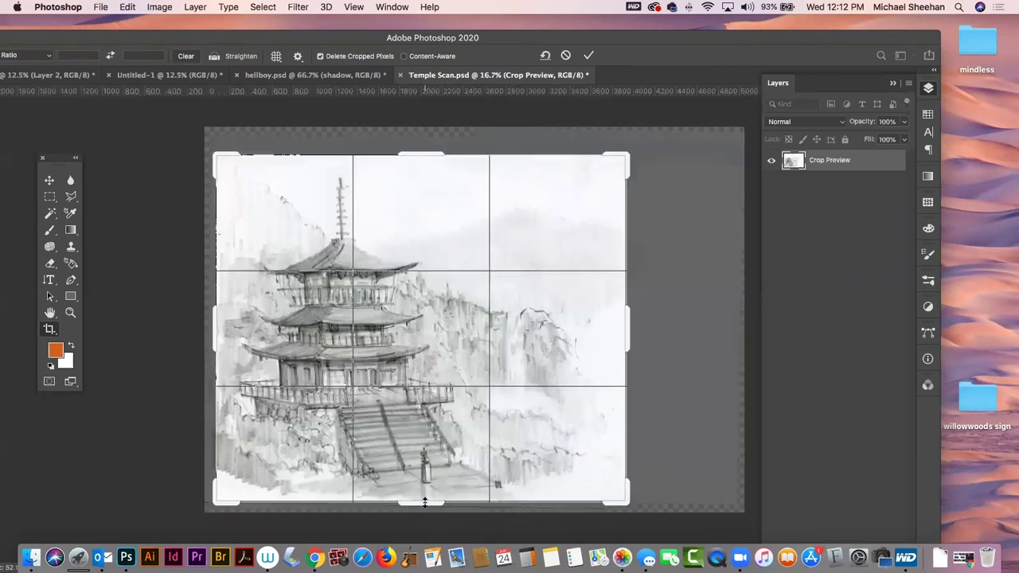
key("Return")
- Darken the temple drawing's midtones with a Levels adjustment
key("super+l")
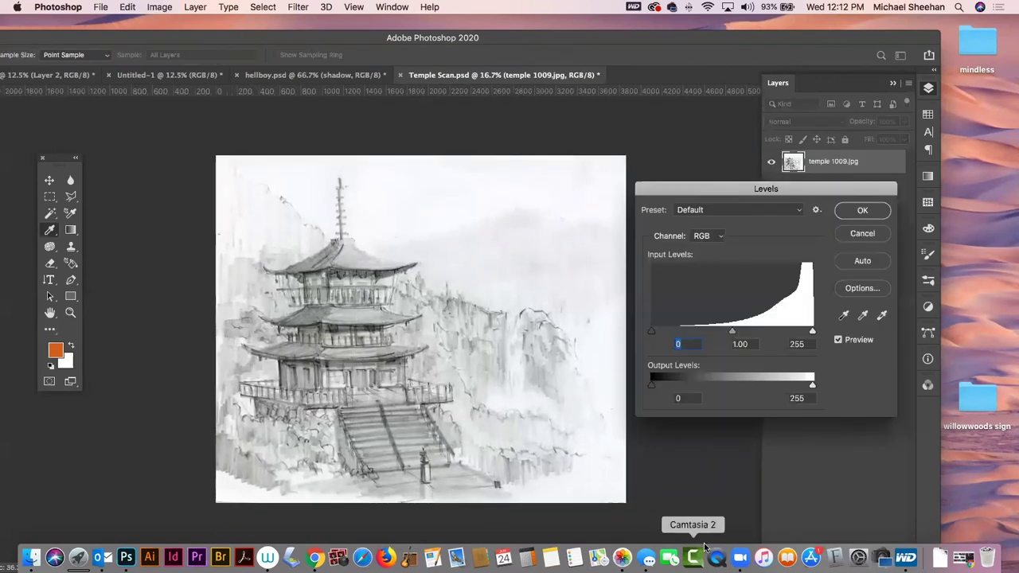
left_click_drag(732, 334, 748, 331)
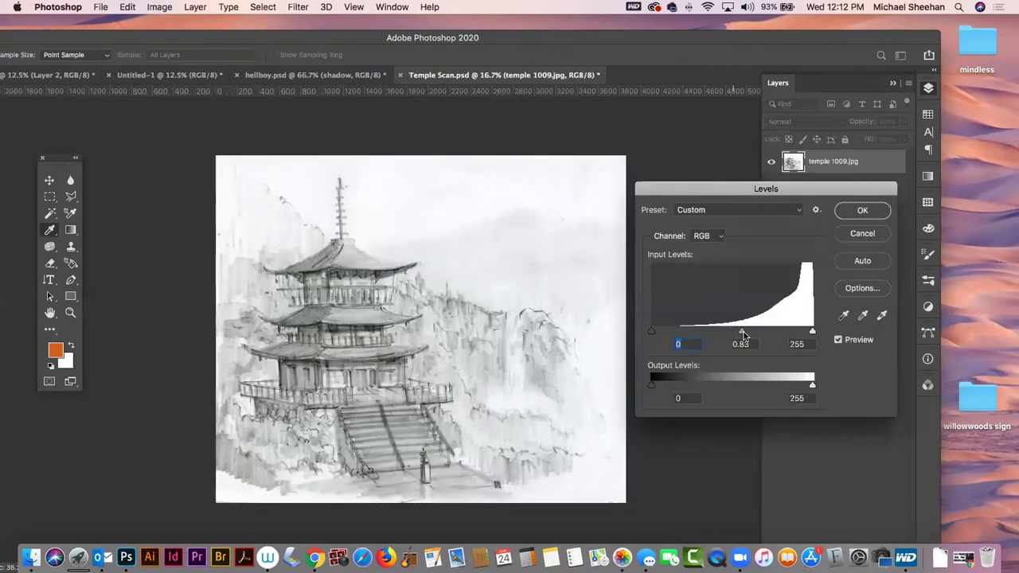
left_click(863, 210)
key("c")
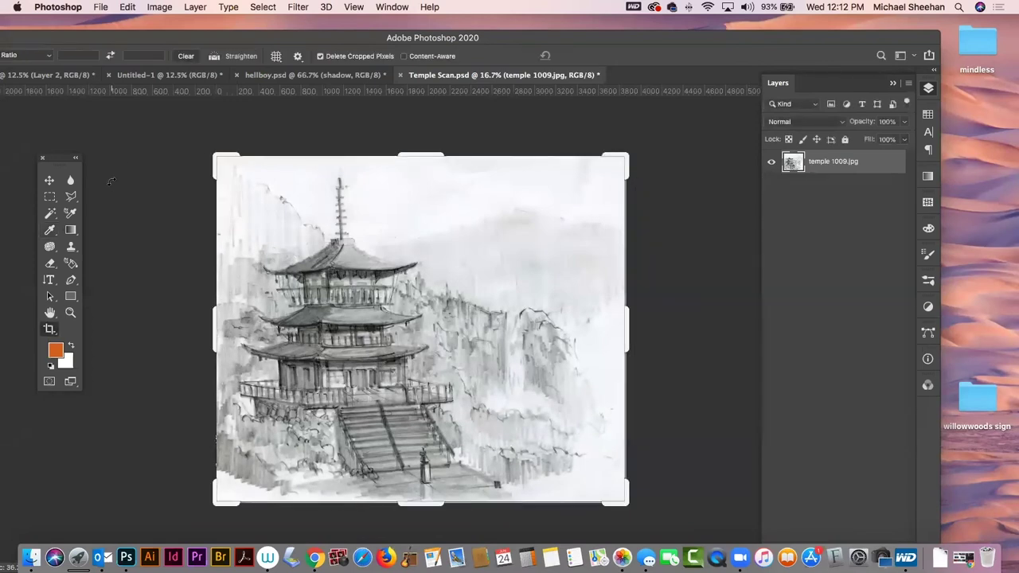
left_click(49, 180)
- Choose the overhang plant one brush from the temple foliage group
left_click_drag(44, 40, 111, 28)
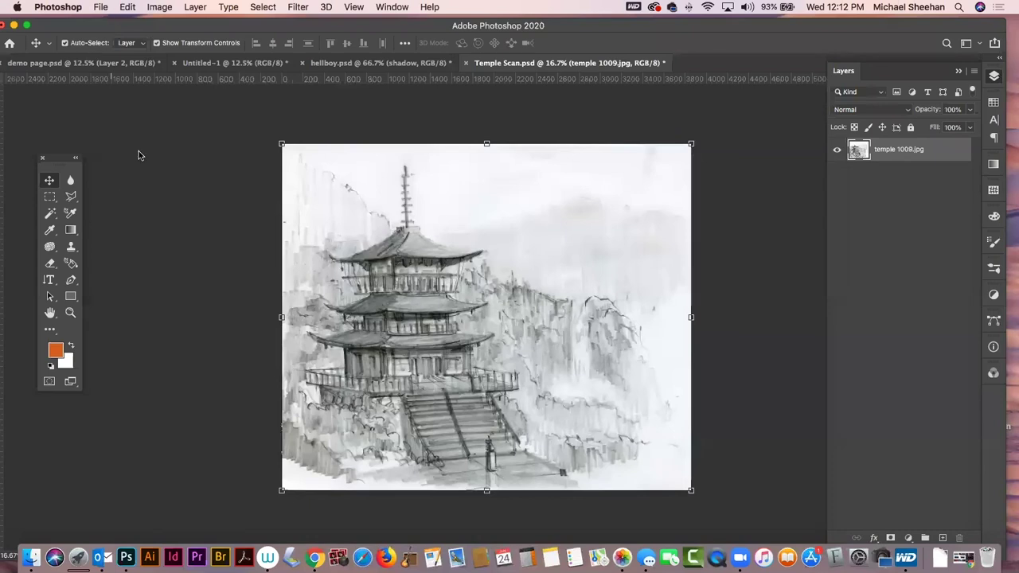
key("b")
left_click(85, 42)
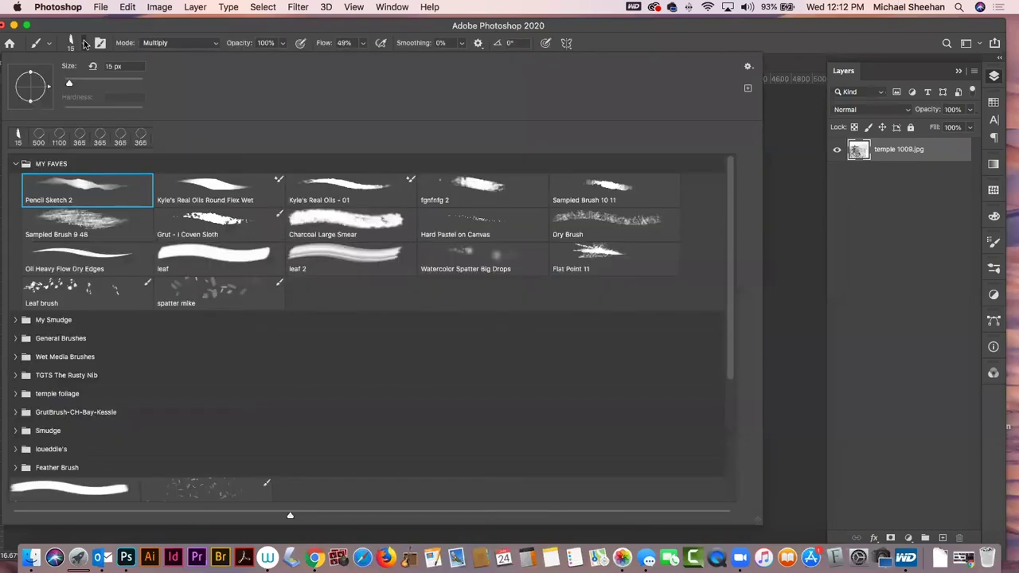
left_click(19, 164)
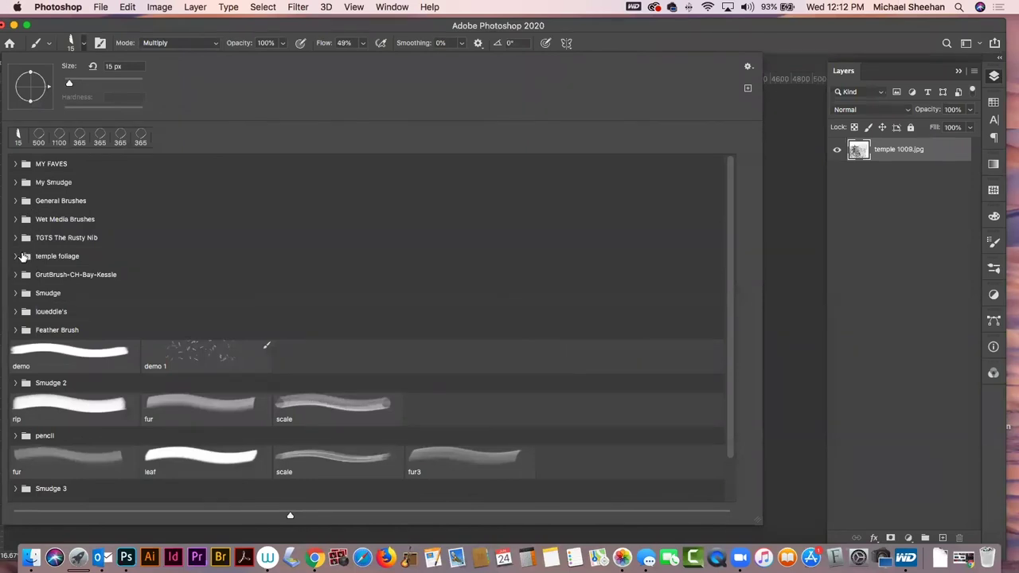
left_click(17, 256)
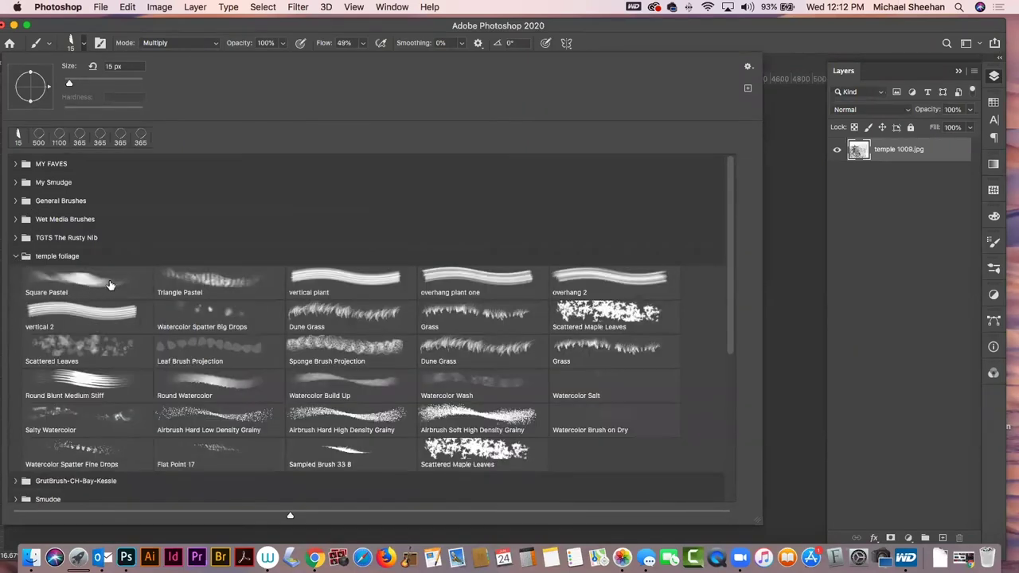
left_click(94, 312)
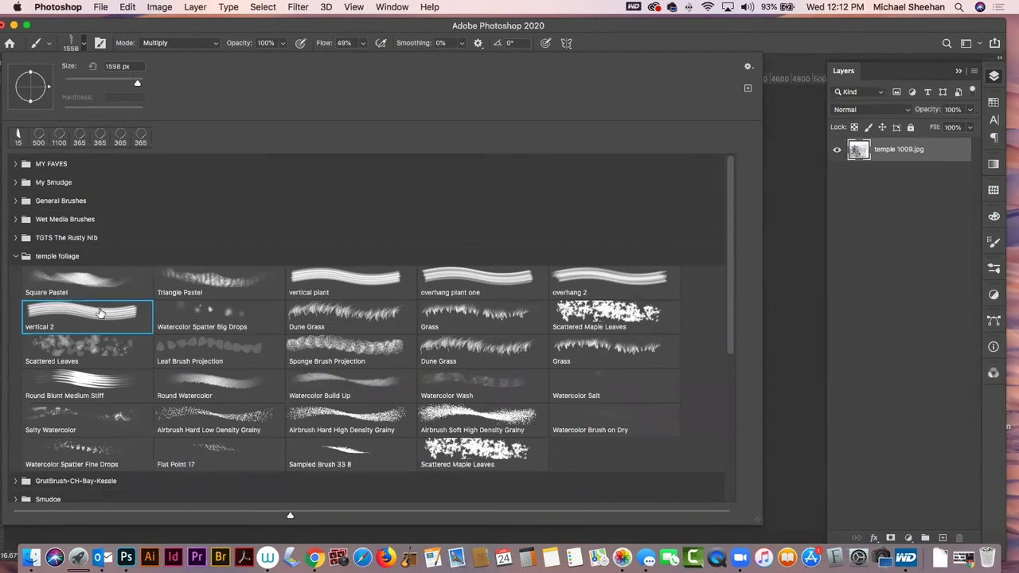
left_click(460, 279)
left_click(199, 32)
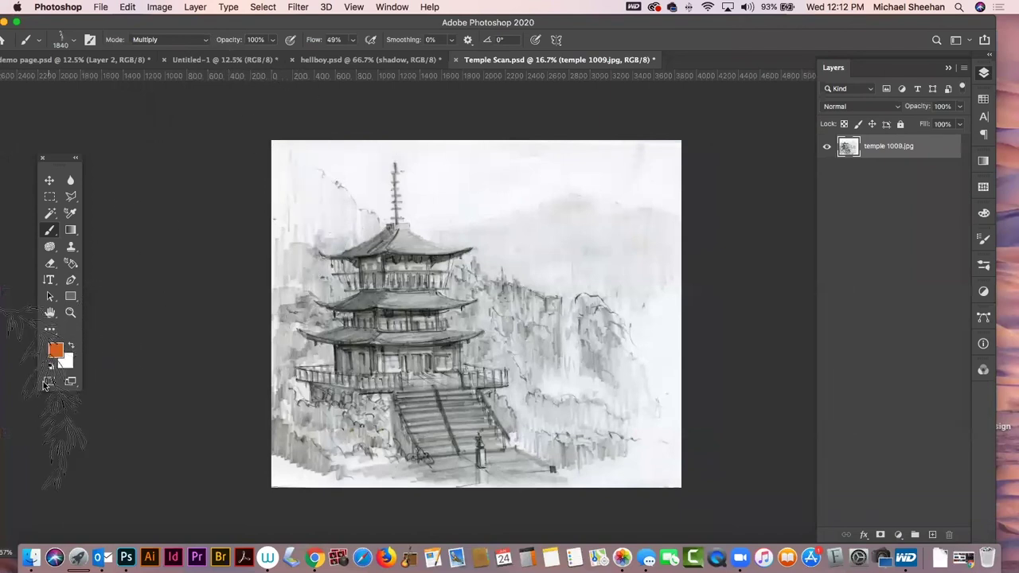
- Reset the foreground color to black and stamp a hanging branch in the temple drawing's upper-left corner
left_click(49, 368)
left_click(296, 193)
left_click(296, 192)
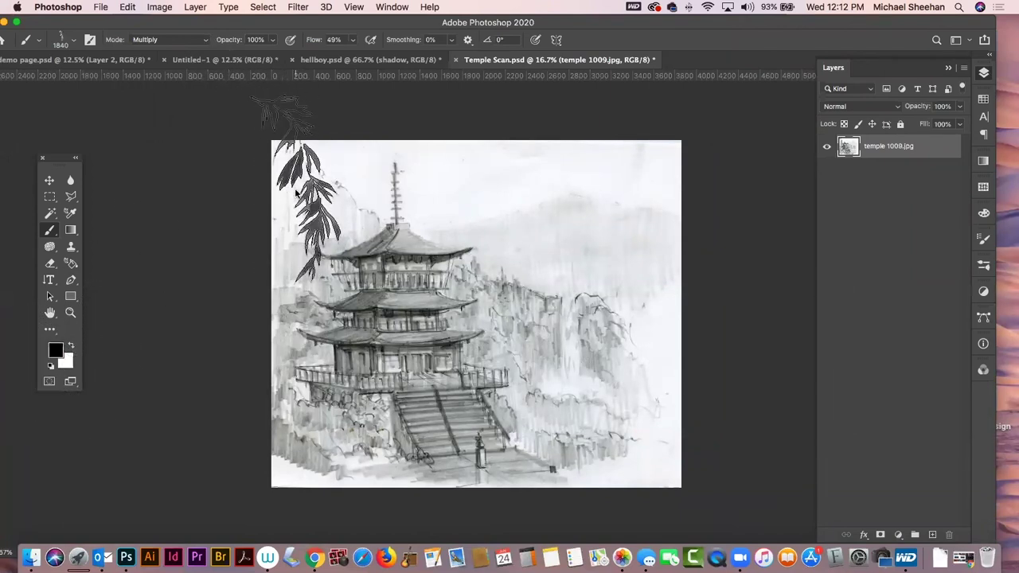
- Switch to the vertical 2 brush from the temple foliage group
left_click(70, 42)
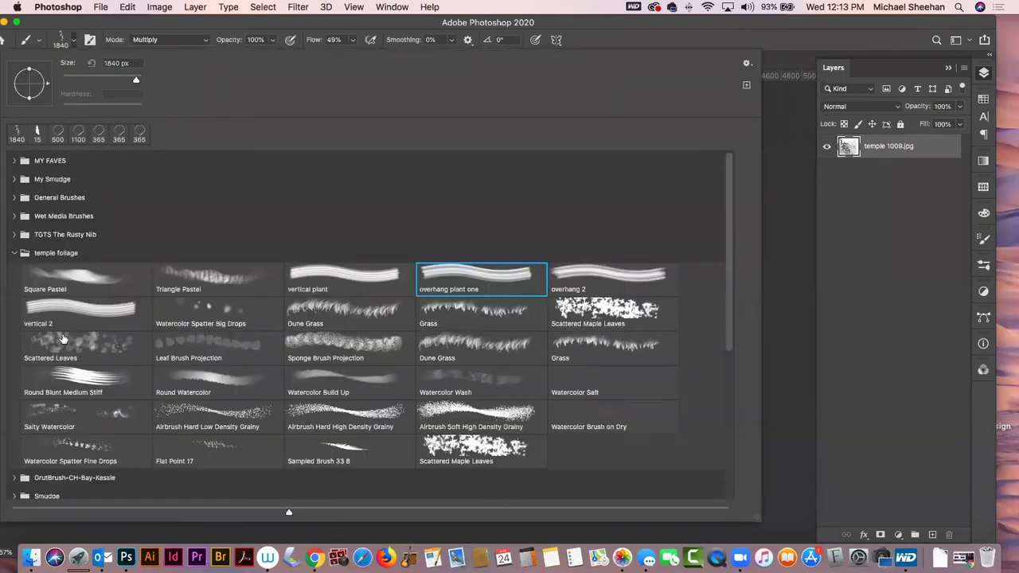
left_click(85, 322)
left_click(177, 28)
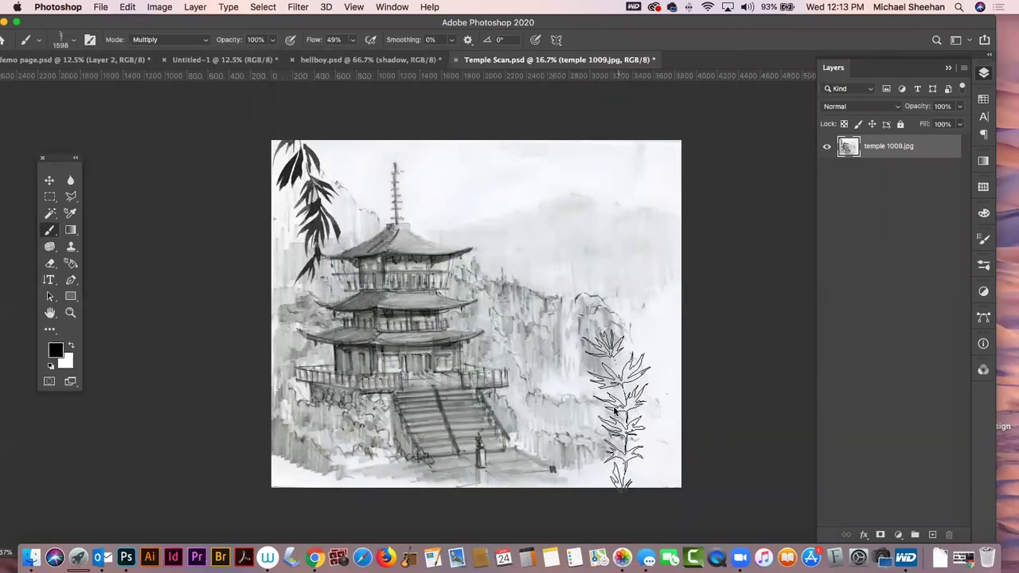
- Enlarge the vertical 2 brush to 1800 px and stamp a bamboo stalk in the temple drawing's lower-right area
key("bracketright")
key("bracketright")
left_click(621, 408)
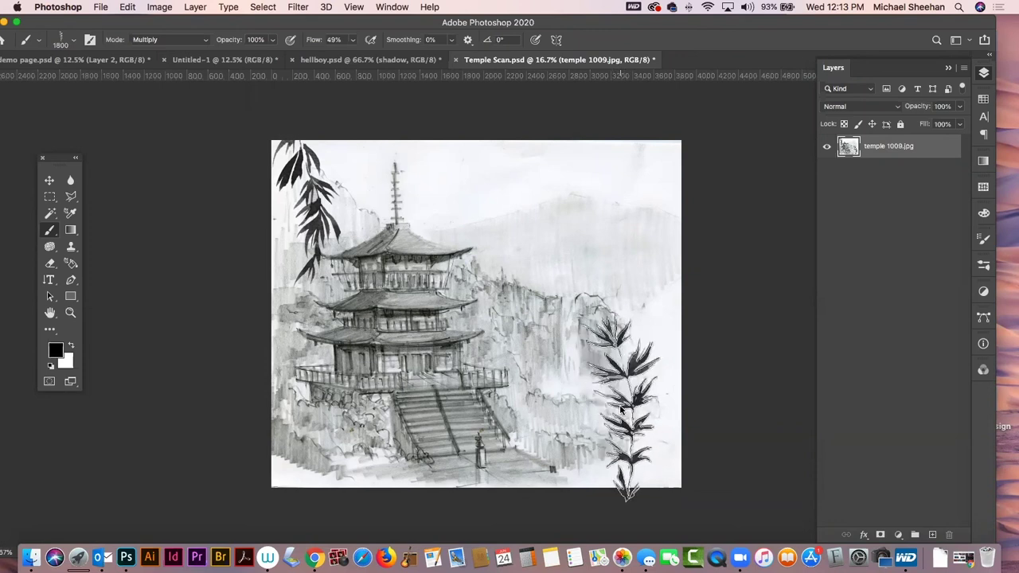
- Choose the Grass brush from the temple foliage group and paint a 1000 px grass clump in the drawing's lower-left corner
left_click(70, 41)
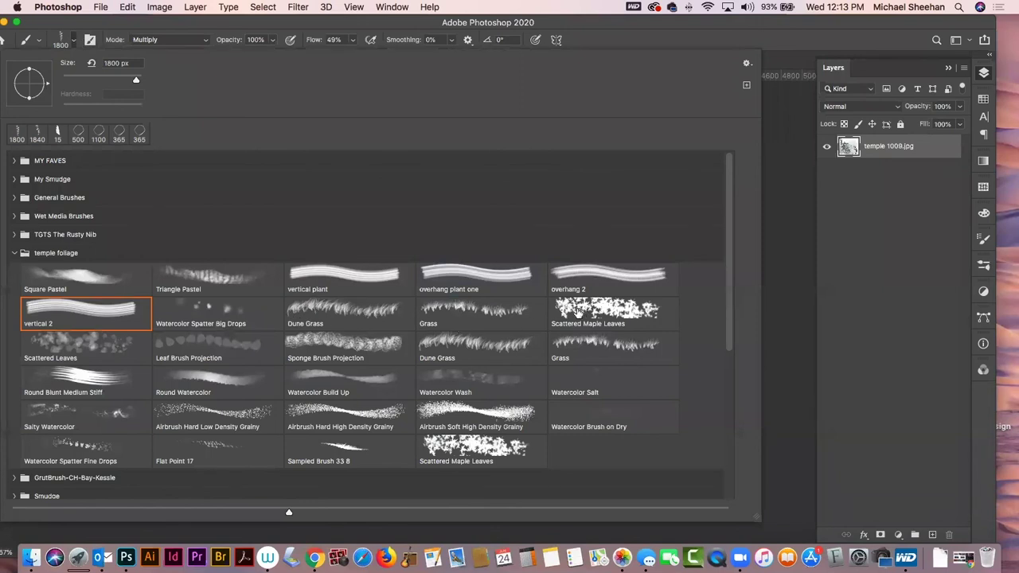
left_click(511, 317)
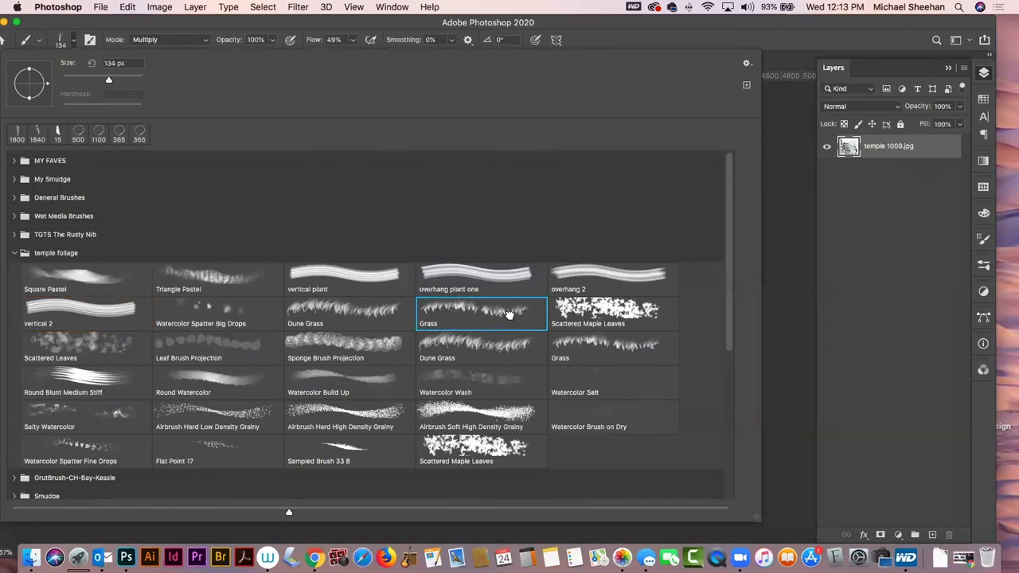
left_click(138, 29)
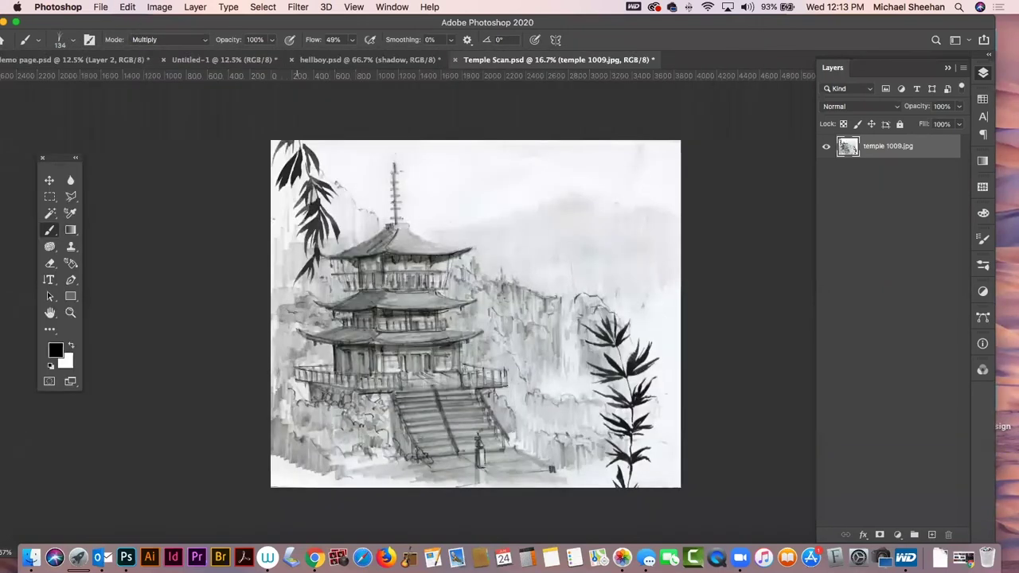
mouse_move(282, 422)
left_mouse_down()
mouse_move(291, 430)
mouse_move(285, 469)
mouse_move(298, 465)
left_mouse_up()
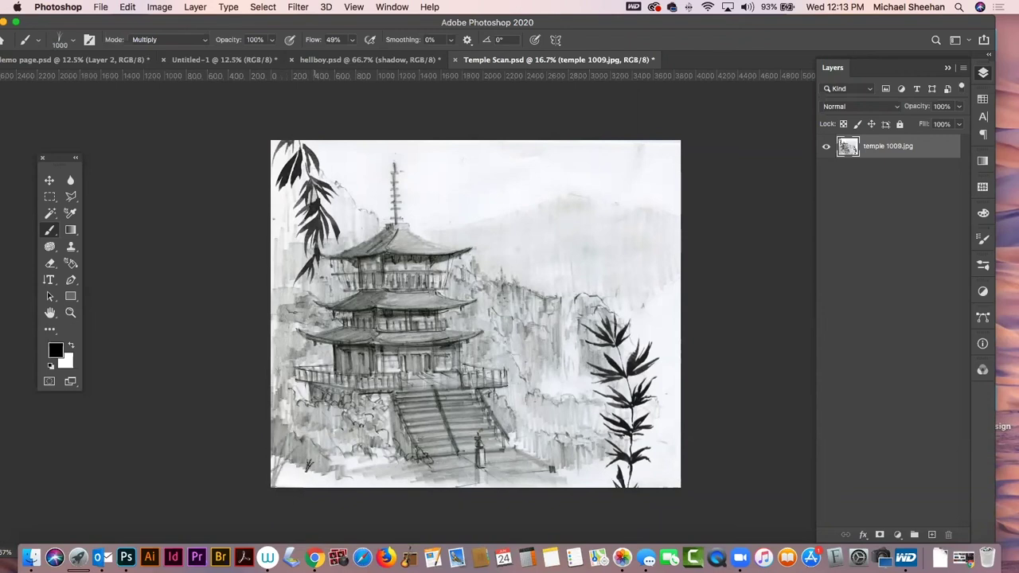
left_click_drag(306, 463, 316, 465)
left_click(350, 468)
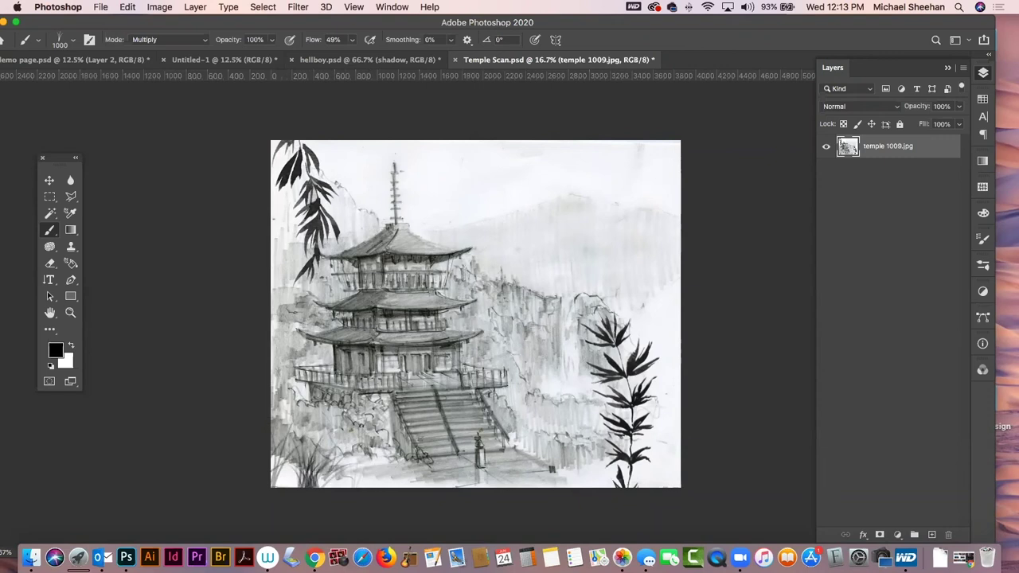
- Try an enlarged Grass brush stroke in the sky above the distant mountains, then undo it
key("bracketright")
key("bracketright")
key("bracketright")
key("bracketright")
key("bracketright")
key("bracketright")
key("bracketright")
key("bracketright")
key("bracketright")
key("bracketright")
key("bracketright")
key("bracketright")
key("bracketright")
key("bracketright")
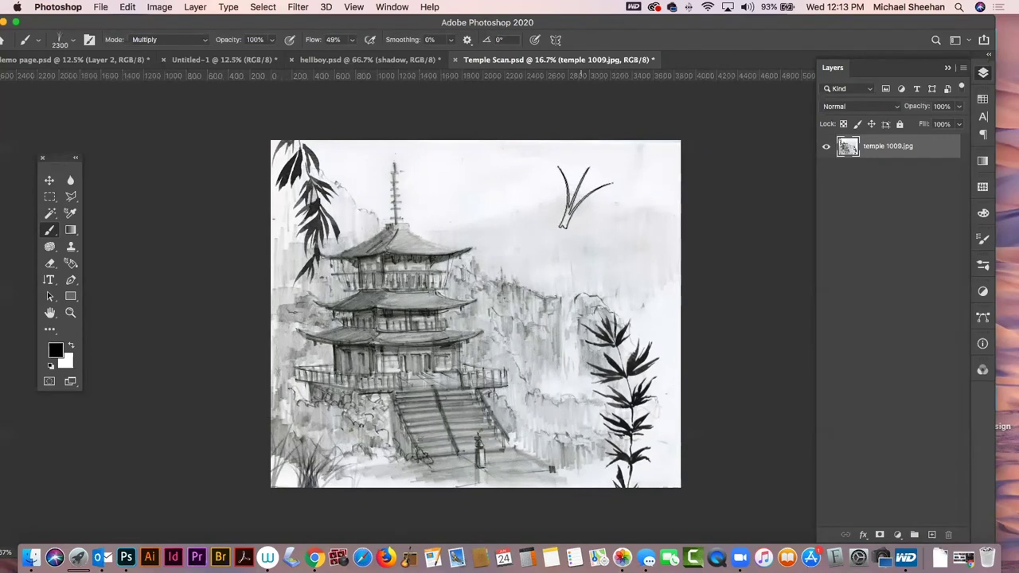
left_click(586, 199)
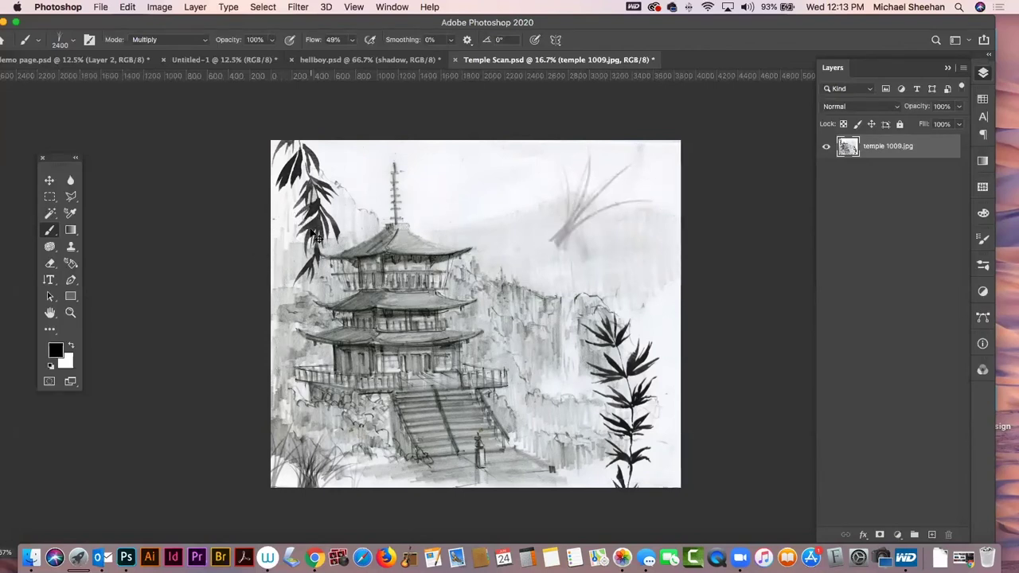
key("super+z")
- Try 2400 px Grass strokes above the temple roof, across the sky and around the bamboo, undoing each attempt
left_click(488, 201)
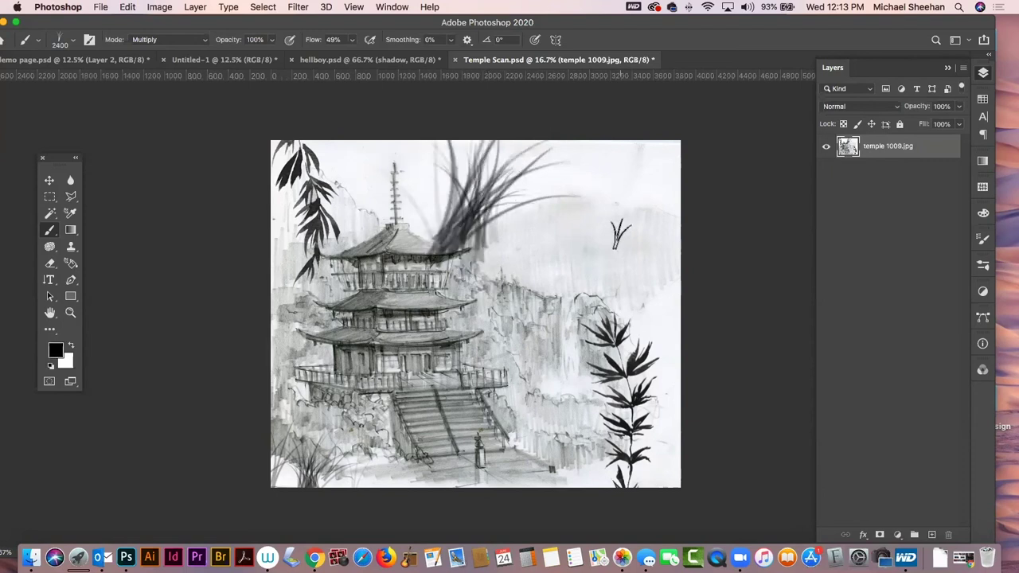
key("super+z")
key("super+z")
key("super+z")
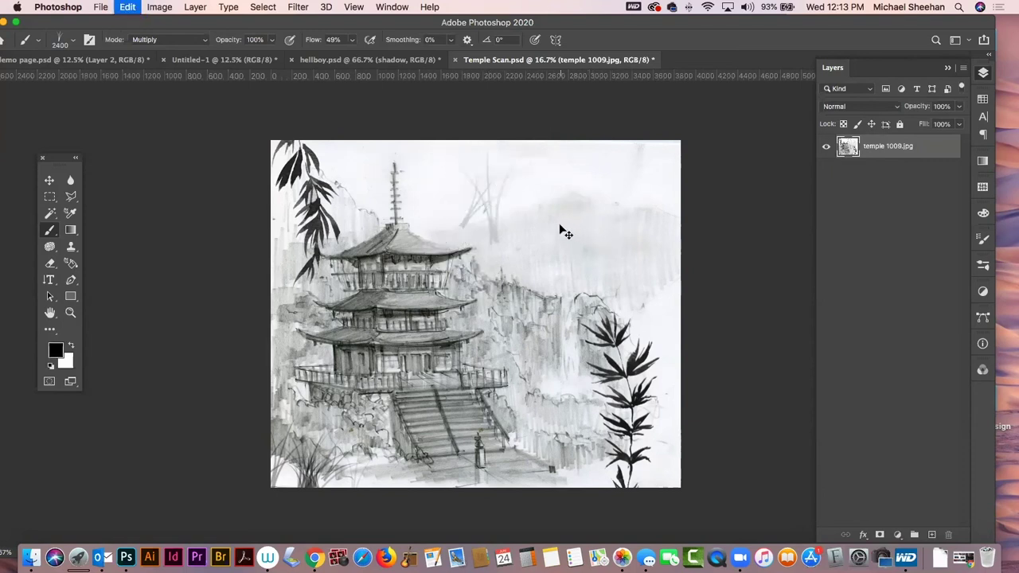
key("super+z")
left_click(541, 200)
mouse_move(544, 203)
left_mouse_down()
mouse_move(565, 294)
mouse_move(511, 361)
mouse_move(333, 350)
mouse_move(319, 413)
left_mouse_up()
key("super+z")
key("super+z")
mouse_move(539, 444)
left_mouse_down()
mouse_move(590, 480)
mouse_move(717, 477)
left_mouse_up()
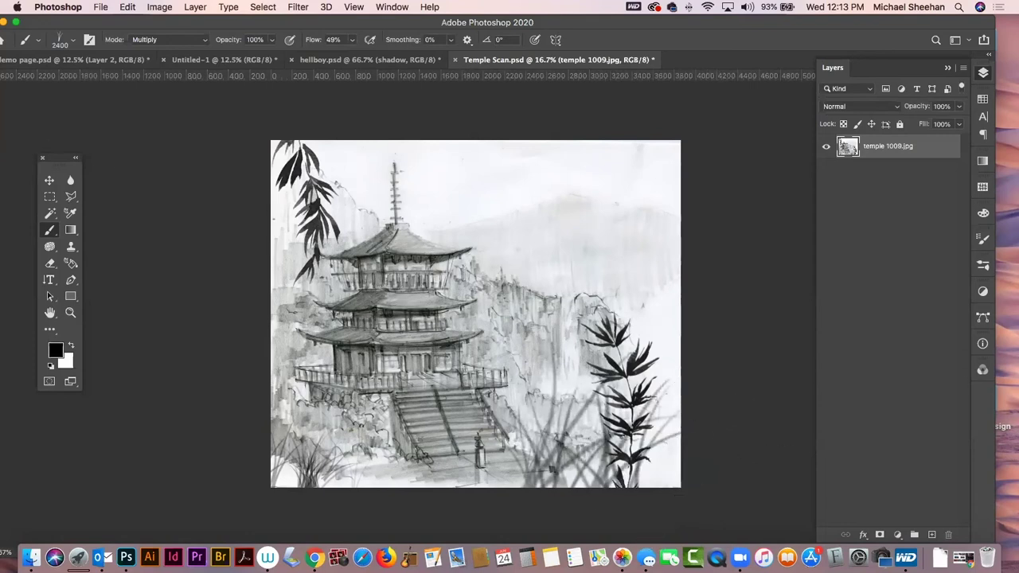
key("super+z")
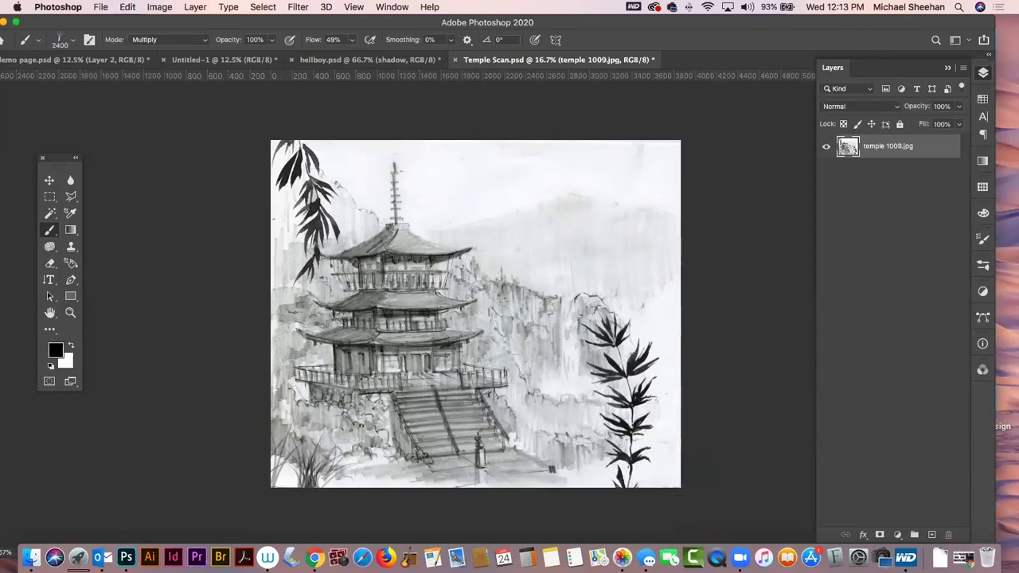
- Choose the Scattered Leaves brush and try painting 200 px leafy foliage between the staircase and the bamboo
left_click(74, 41)
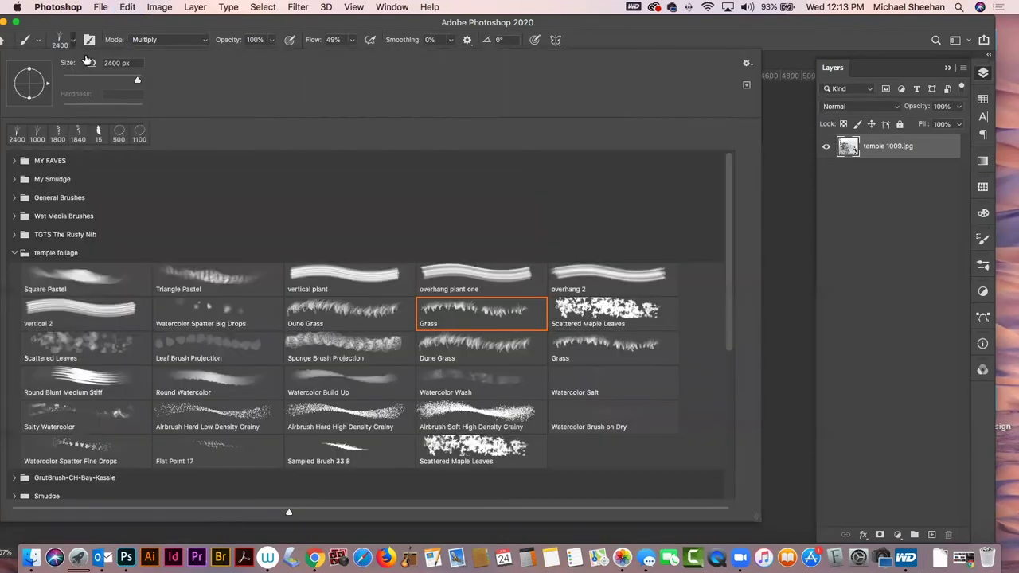
left_click(120, 342)
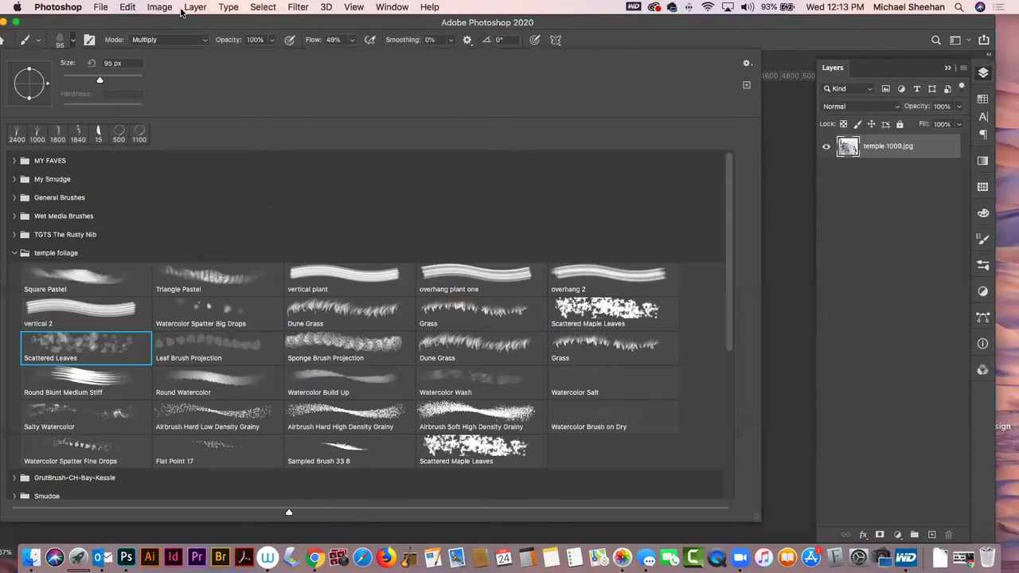
left_click(176, 26)
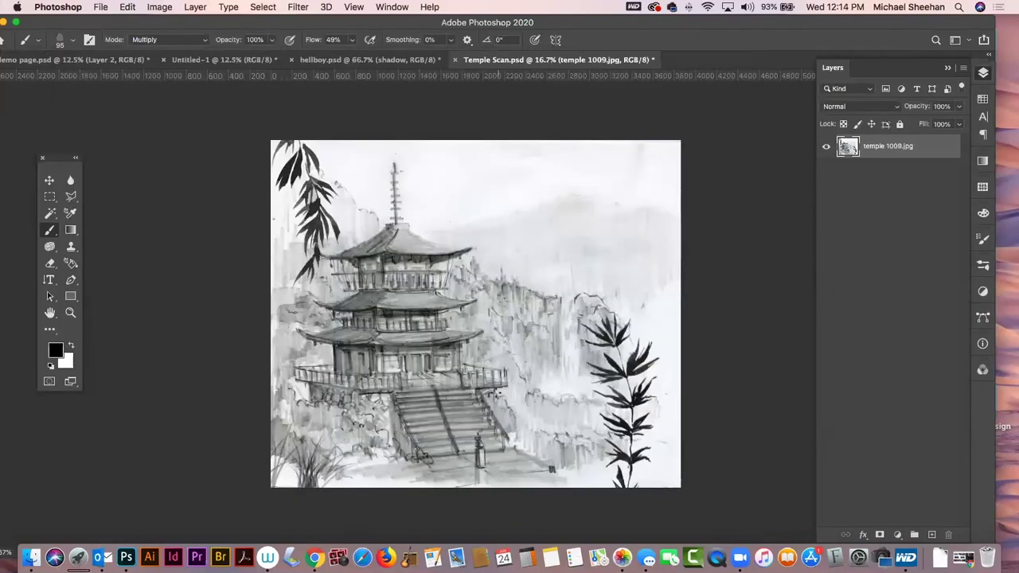
mouse_move(522, 406)
left_mouse_down()
mouse_move(546, 422)
mouse_move(525, 427)
mouse_move(540, 425)
mouse_move(498, 395)
left_mouse_up()
key("super+z")
key("bracketleft")
key("bracketleft")
key("bracketleft")
key("bracketleft")
left_click_drag(517, 414, 605, 450)
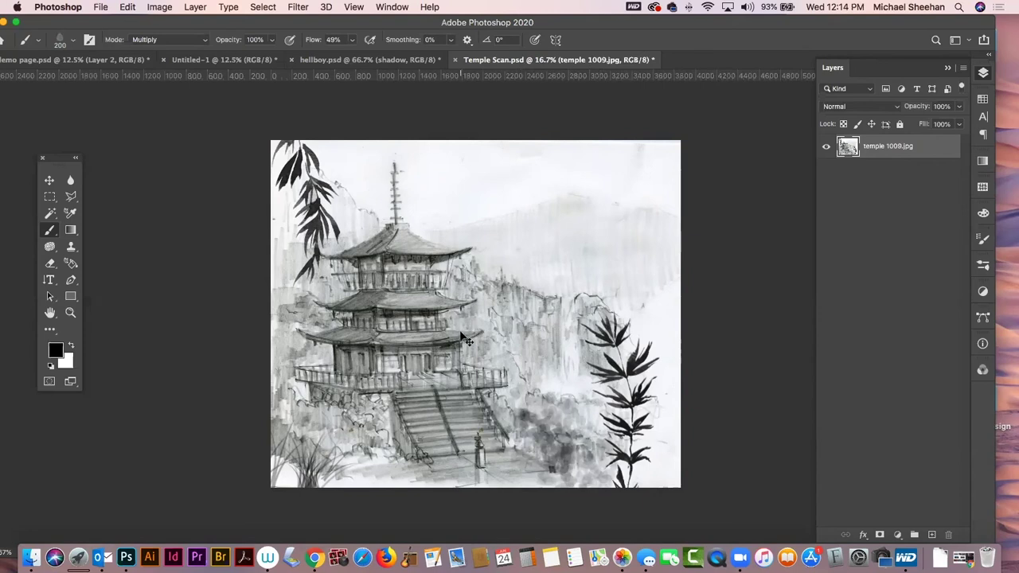
- Set the brush blending mode to Normal, test a Scattered Leaves stroke around the bamboo's base and undo it
left_click(166, 39)
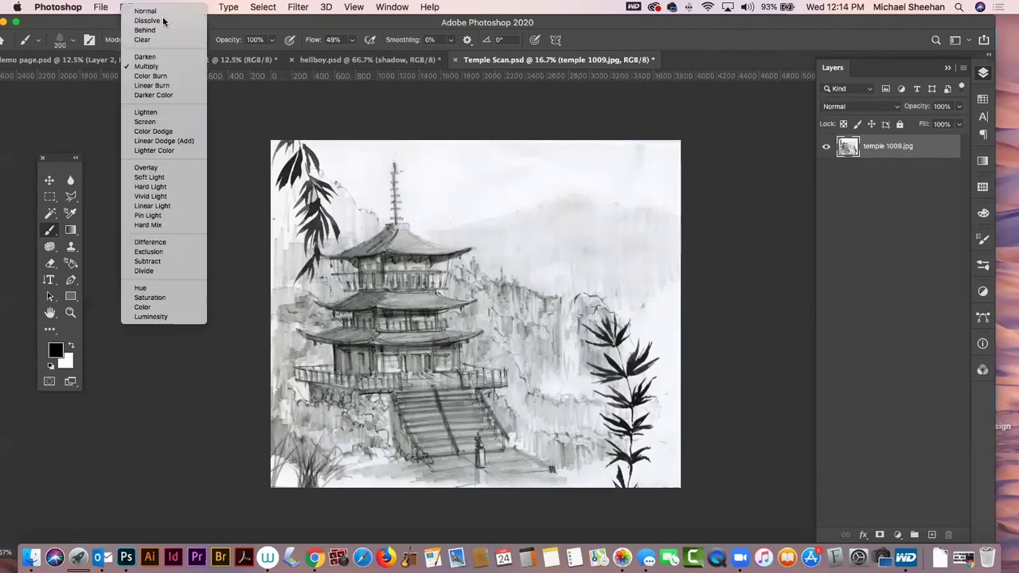
left_click(159, 11)
mouse_move(546, 422)
left_mouse_down()
mouse_move(545, 469)
mouse_move(557, 438)
mouse_move(637, 477)
mouse_move(678, 478)
left_mouse_up()
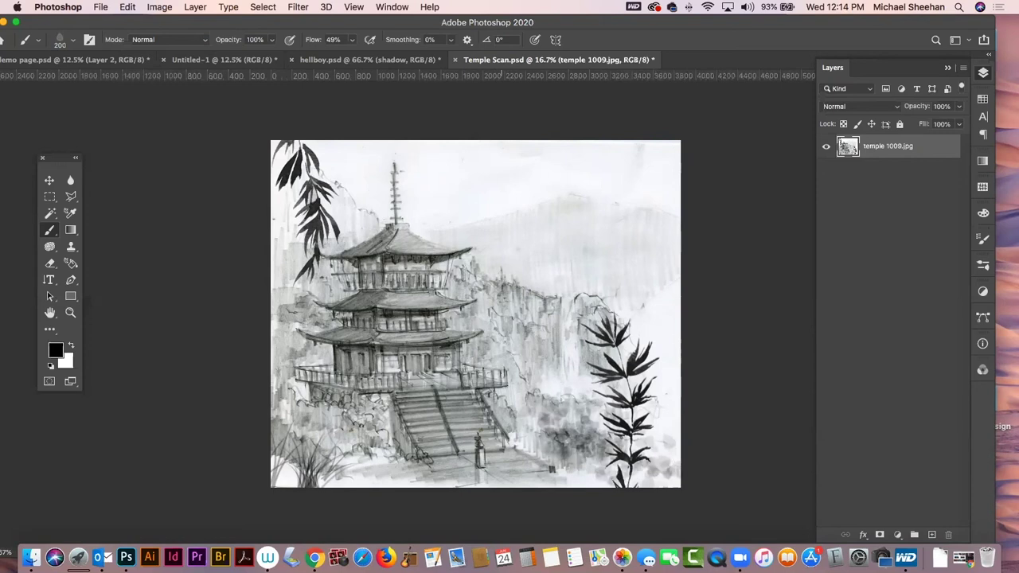
key("super+z")
key("super+z")
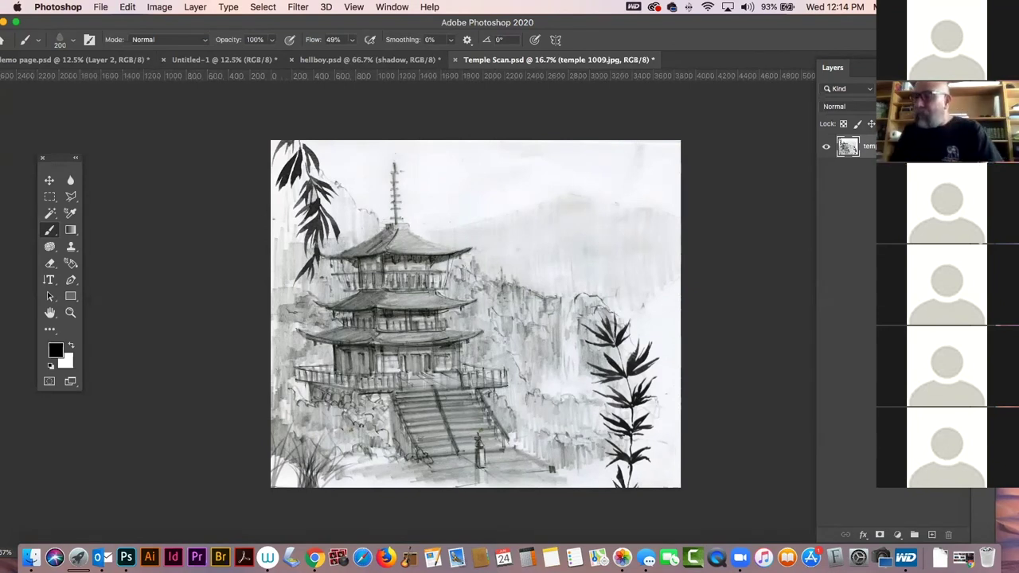
- Switch back to the overhang plant one brush and try it on the temple drawing, leaving no marks
left_click(71, 41)
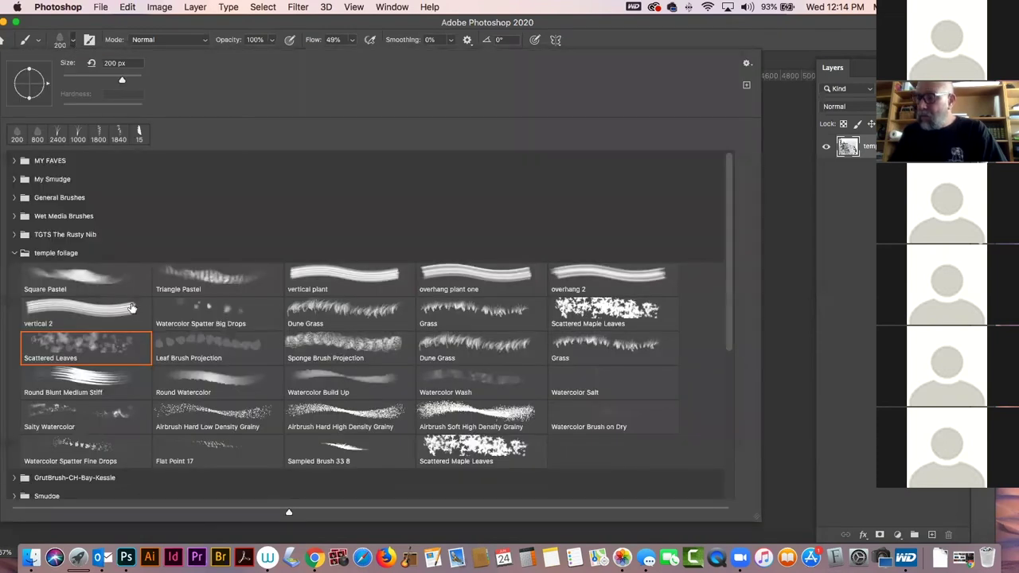
left_click(491, 279)
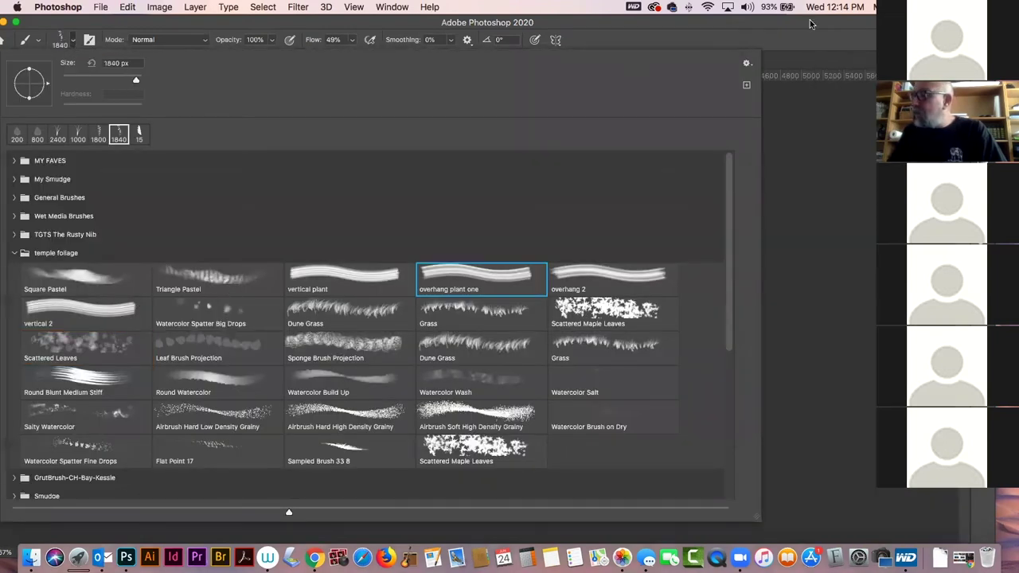
left_click(623, 227)
left_click(621, 278)
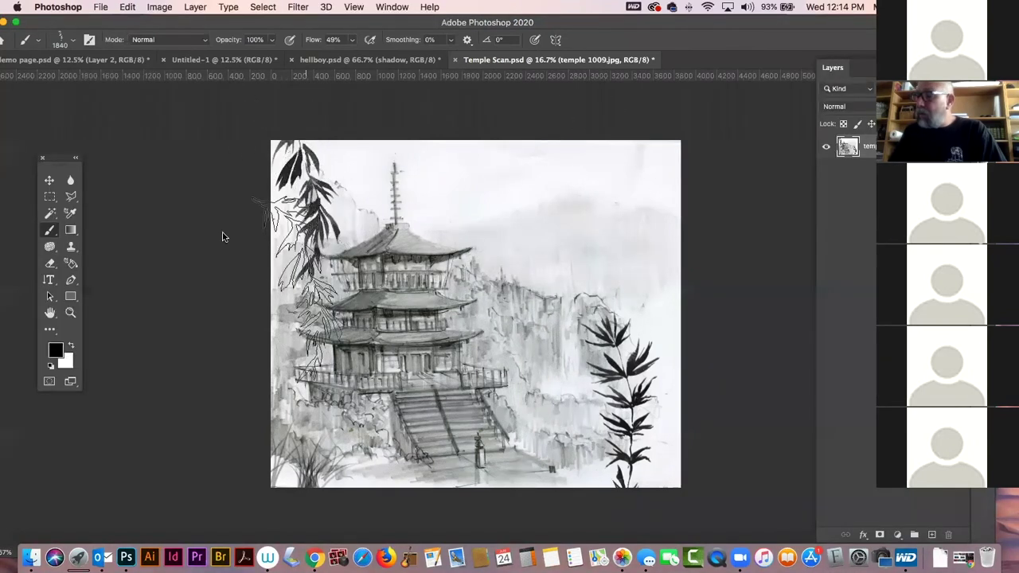
left_click(129, 6)
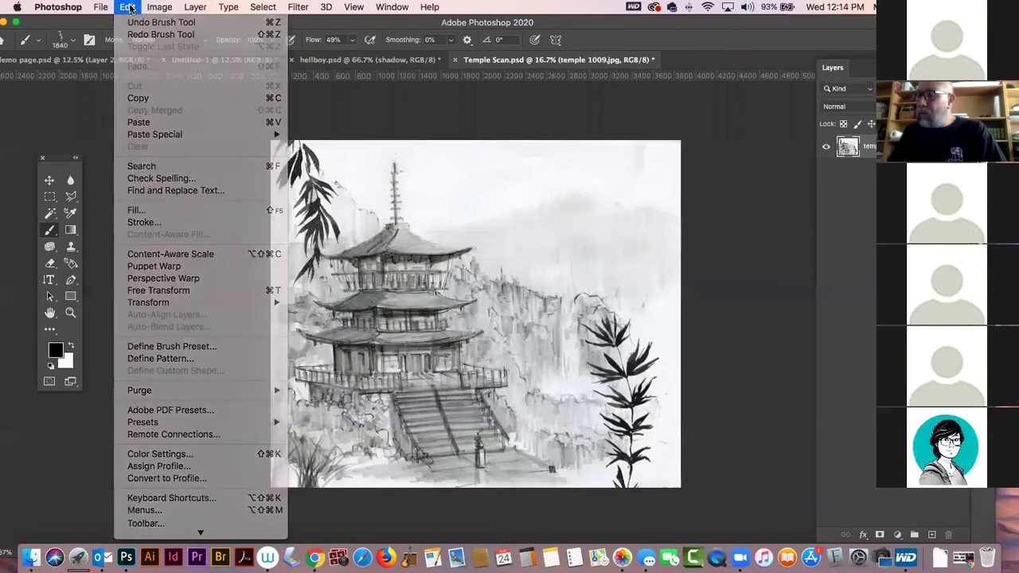
left_click(123, 7)
left_click(123, 6)
left_click(123, 7)
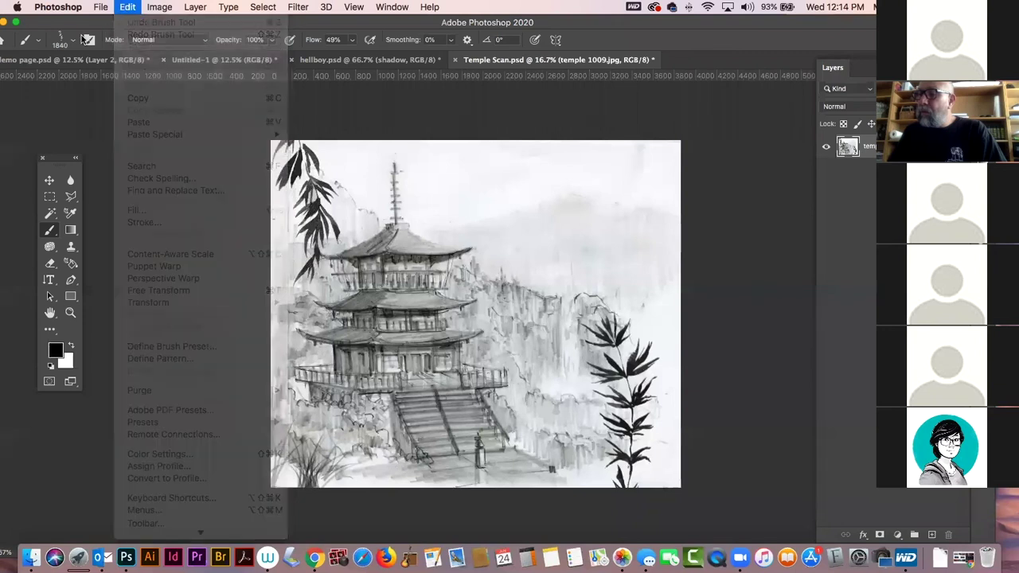
- Switch to the vertical 2 brush at 2700 px and stamp a larger bamboo stalk on a new layer beside the existing one
left_click(74, 40)
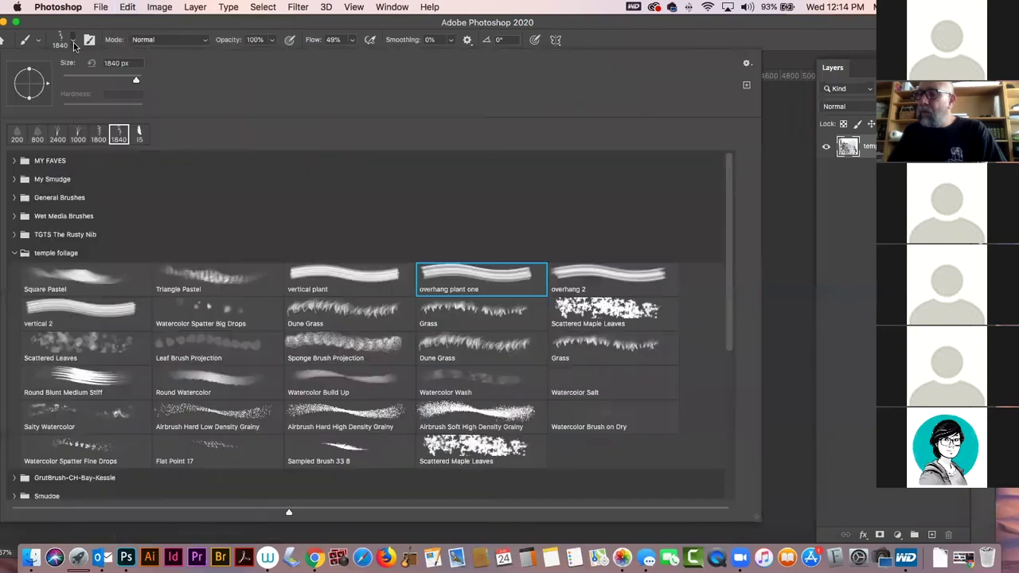
left_click(110, 315)
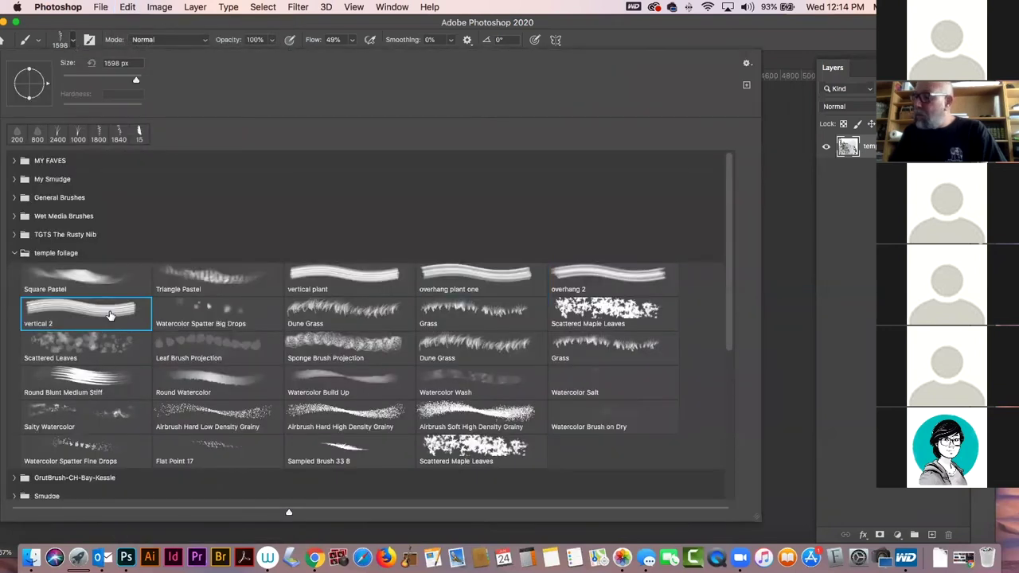
left_click(138, 21)
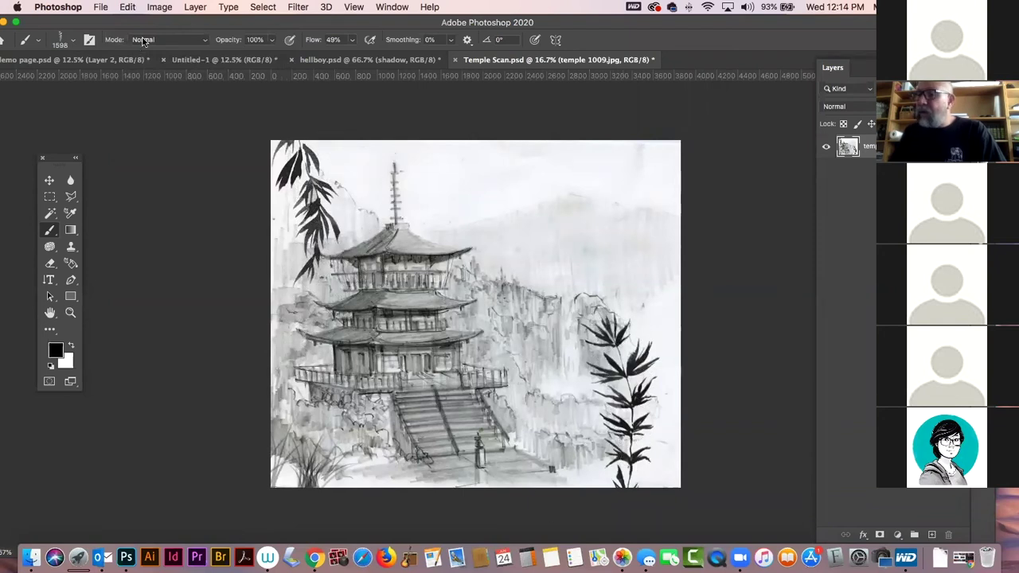
key("bracketright")
key("bracketright")
key("bracketright")
key("bracketright")
key("bracketright")
key("bracketright")
key("bracketright")
key("bracketright")
key("bracketright")
key("bracketright")
key("bracketright")
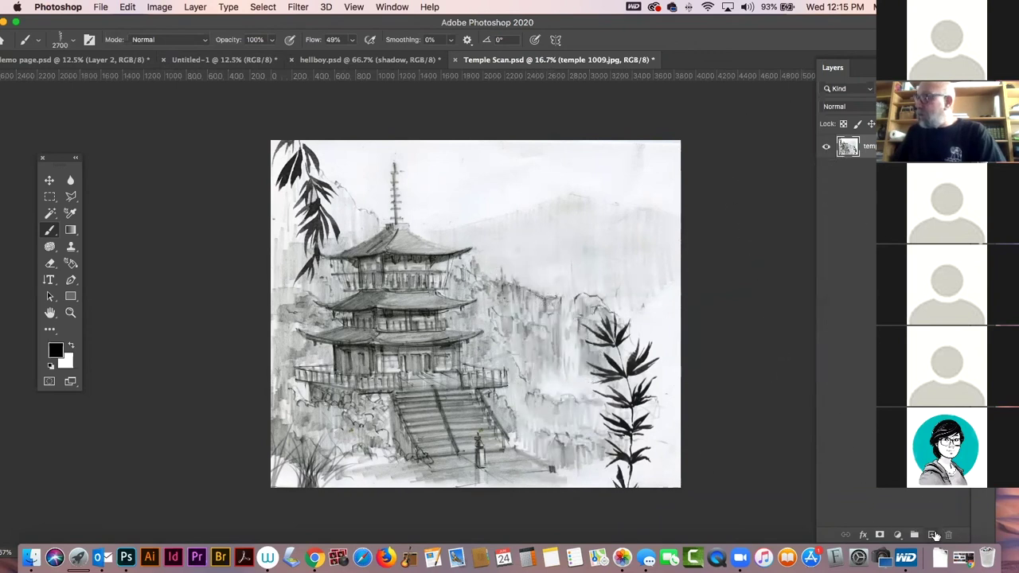
left_click(935, 534)
left_click(571, 370)
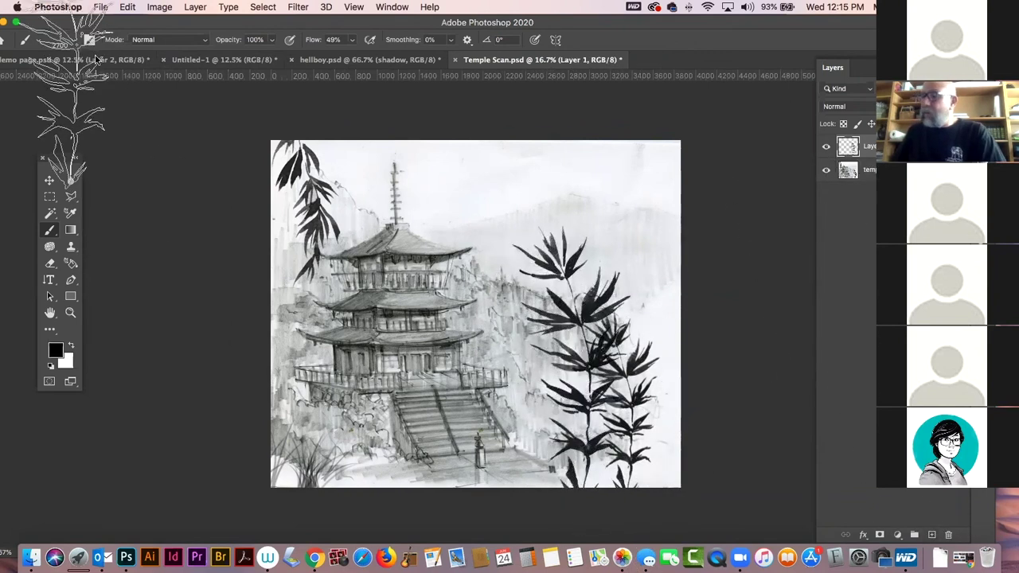
- Warp the new bamboo layer, pulling its upper-left corner outward and bending both sides, and apply the transformation
left_click(127, 7)
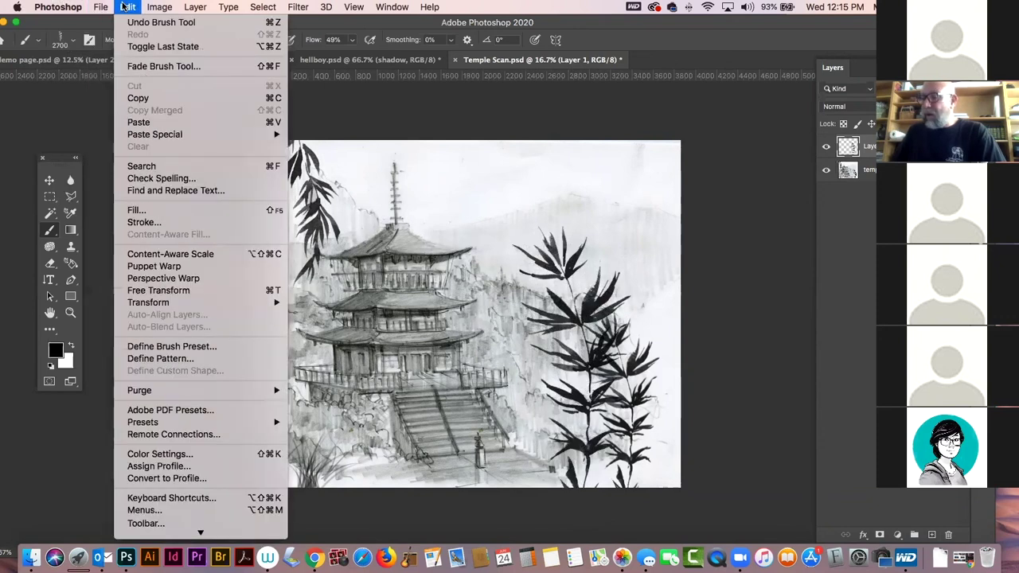
mouse_move(160, 303)
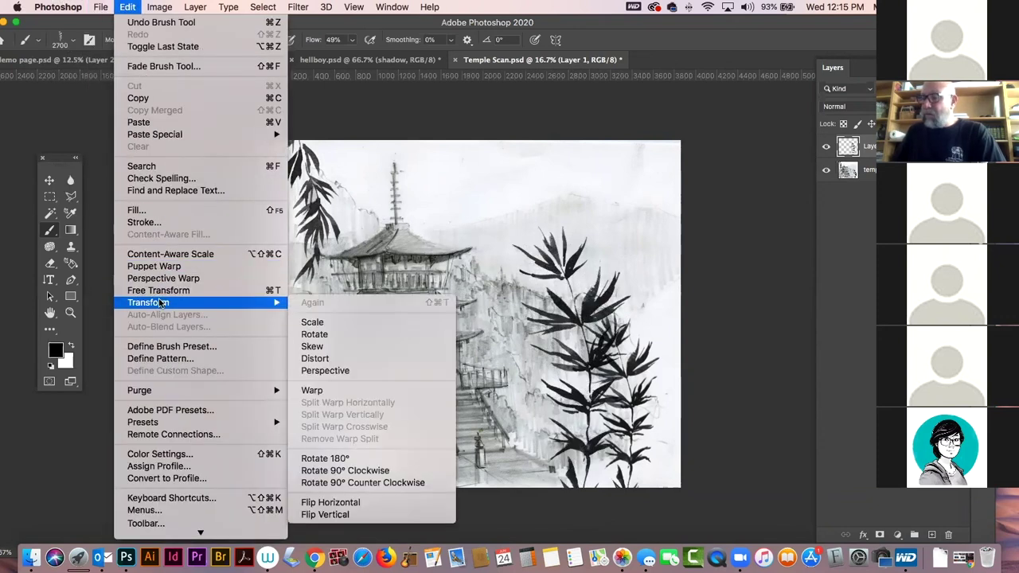
left_click(343, 391)
left_click_drag(591, 228, 533, 267)
left_click_drag(512, 229, 506, 312)
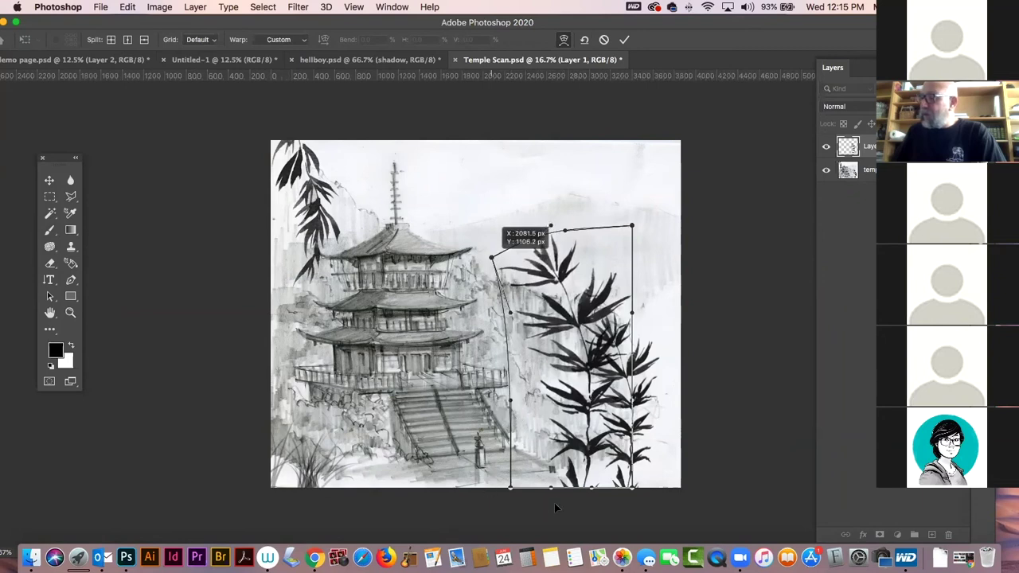
left_click_drag(549, 488, 546, 499)
left_click_drag(634, 315, 623, 293)
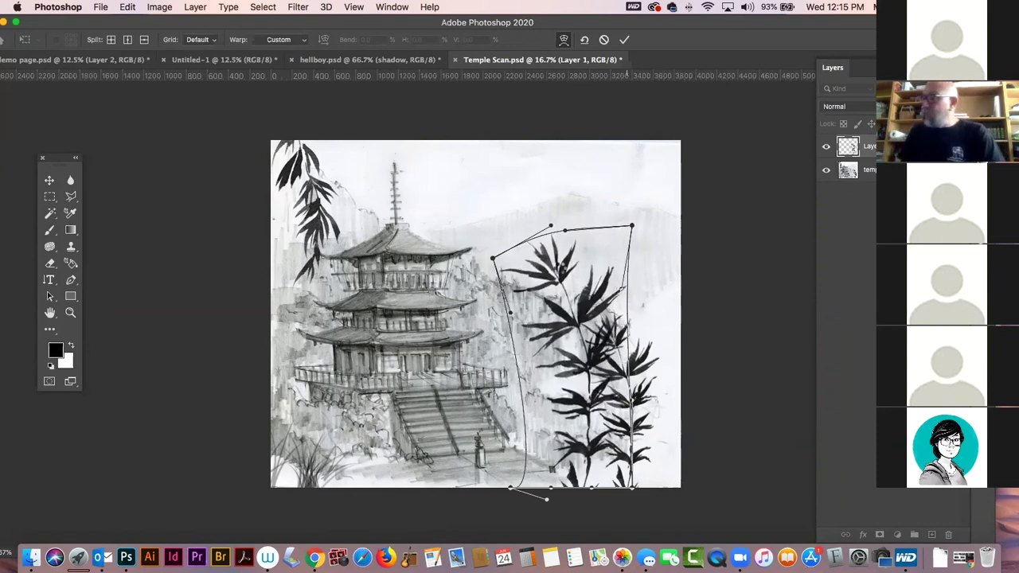
left_click(50, 181)
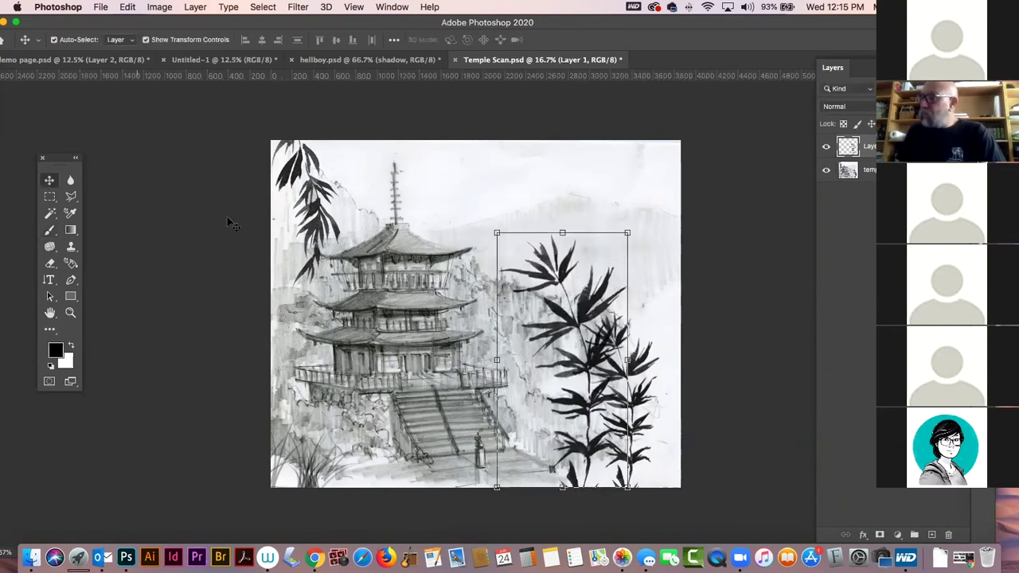
- Move the warped bamboo layer slightly down so its base extends past the canvas's lower edge
left_click(229, 223)
left_click(549, 273)
left_click_drag(549, 273, 605, 273)
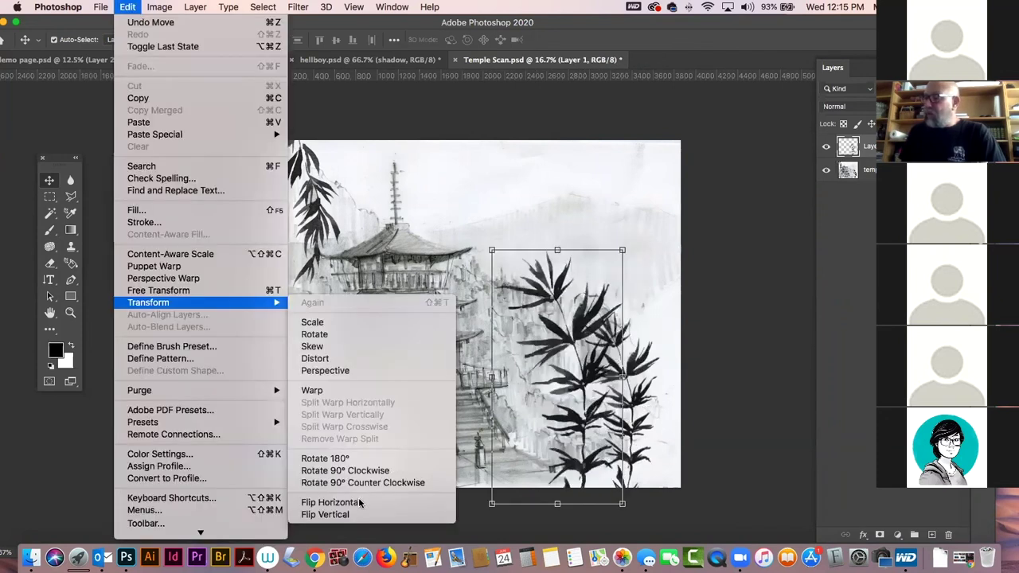
- Flip the larger bamboo layer horizontally, move it about 2280 px left and 1035 px down into the canvas's lower-left corner, and deselect it
left_click(359, 502)
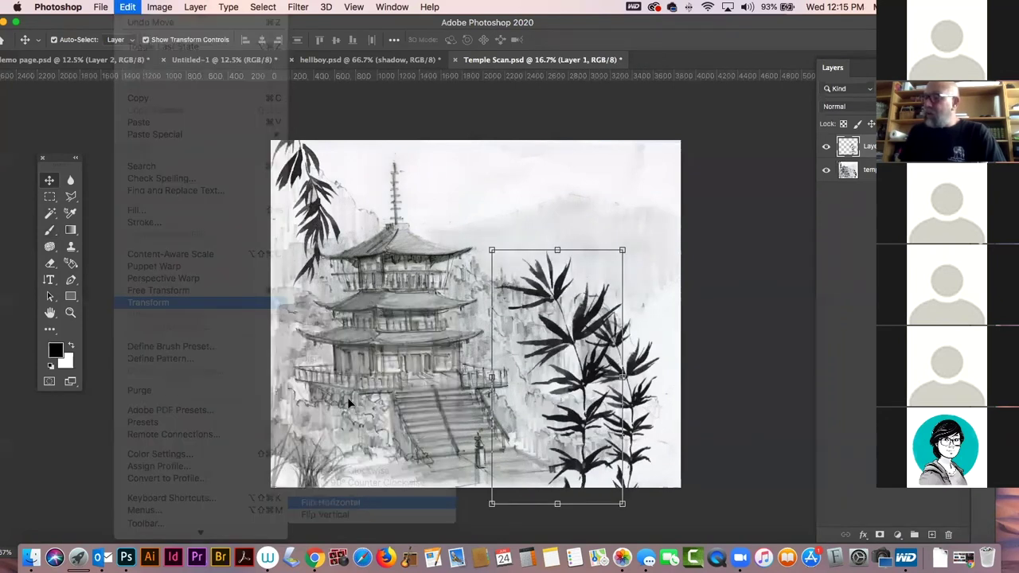
left_click_drag(327, 410, 320, 444)
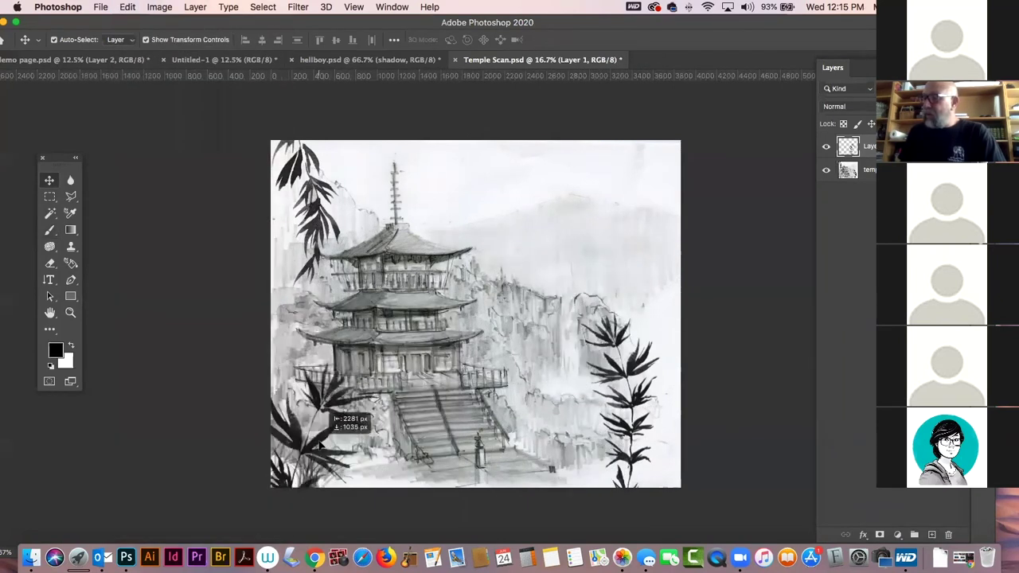
left_click(179, 351)
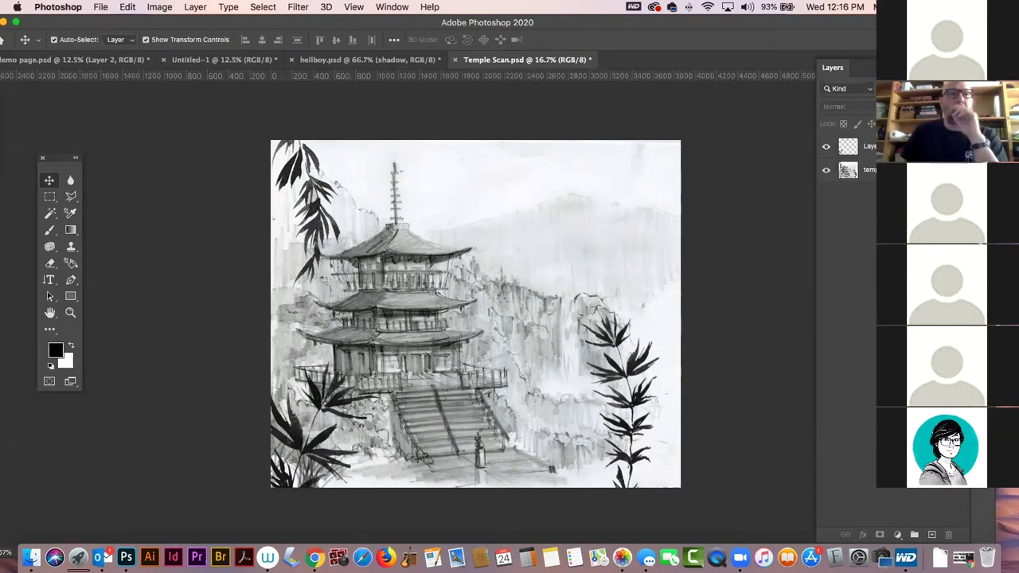
- Switch to Finder and preview brewfest illustration snow.psd as a finished foliage example, closing the preview when done
key("super+Tab")
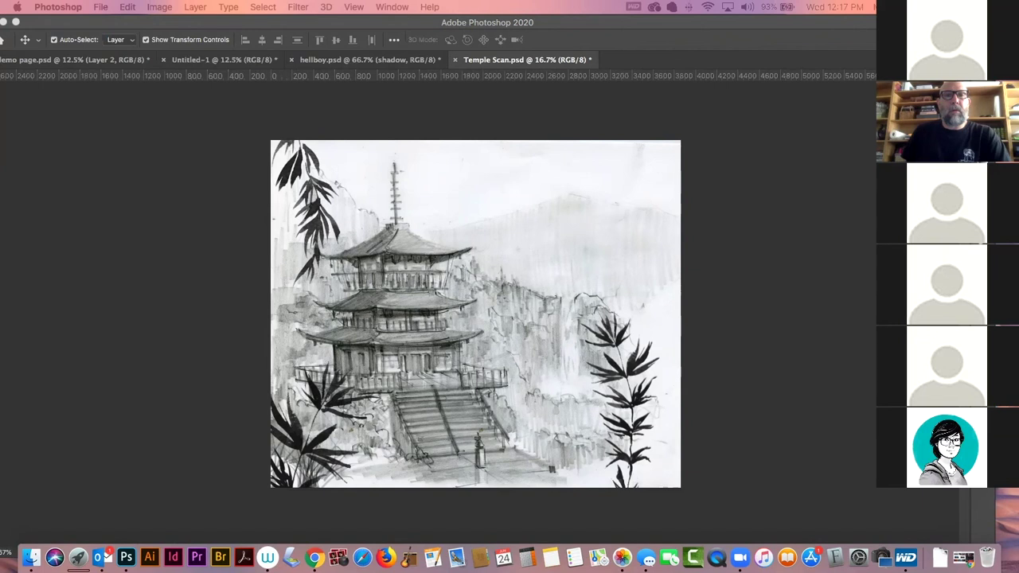
key("space")
key("space")
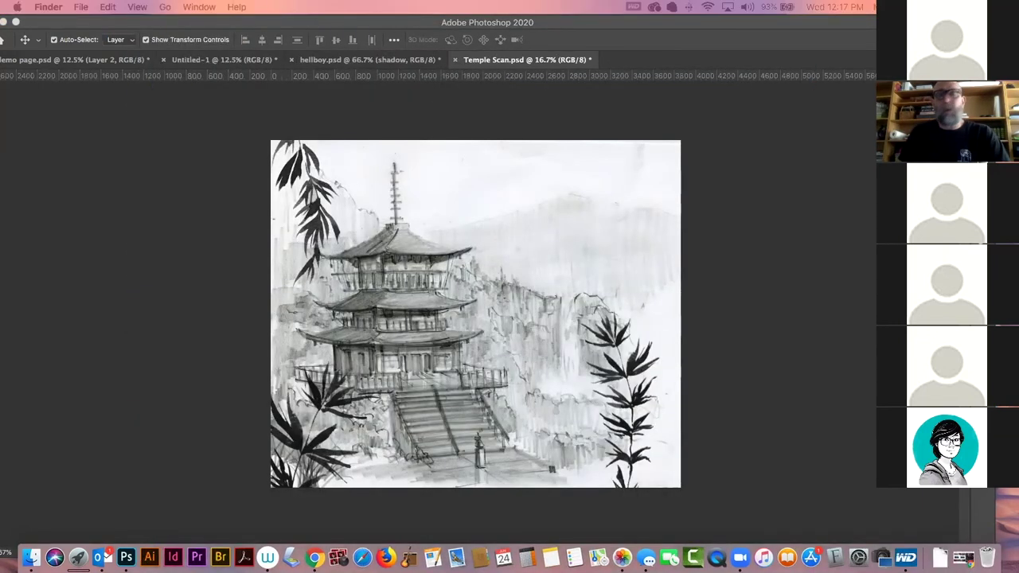
key("space")
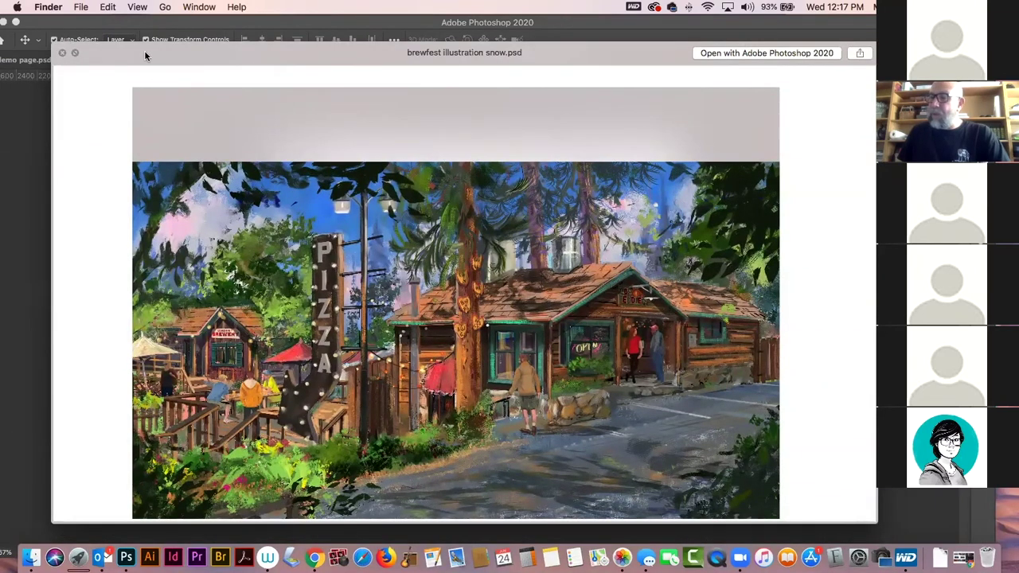
key("space")
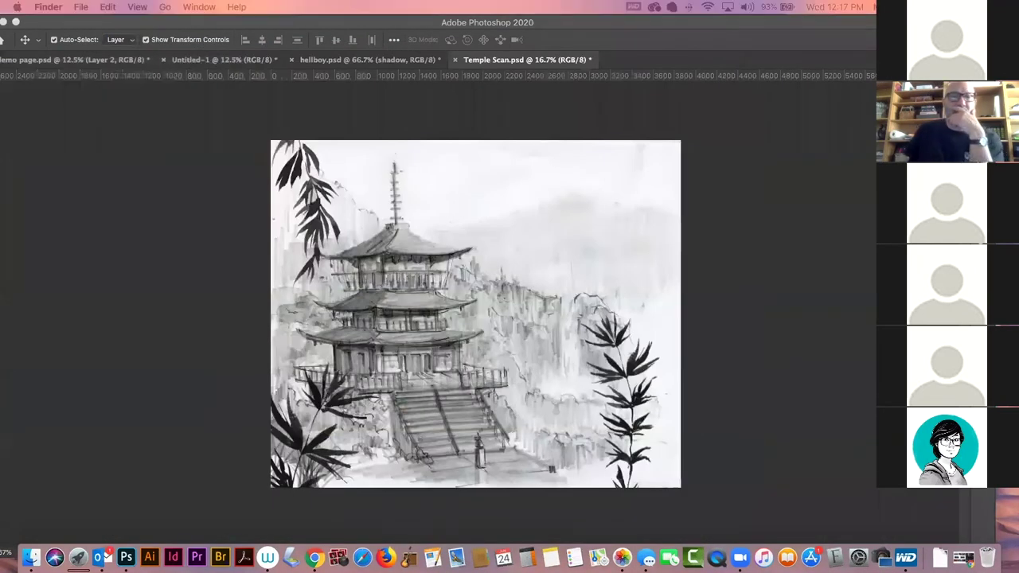
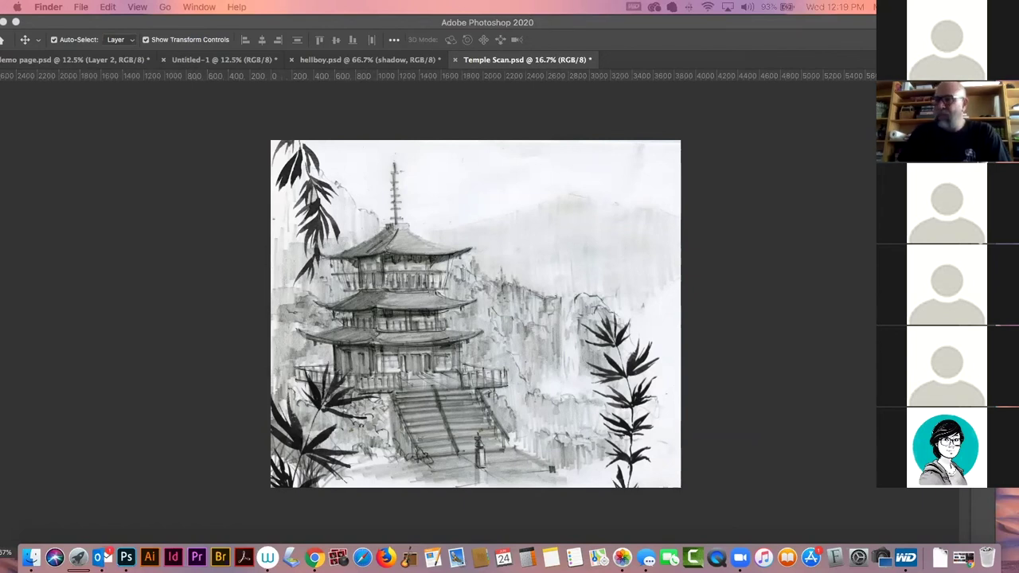
- Switch back to Photoshop and shift its window slightly to the right so its left edge is fully on screen
left_click(77, 23)
left_click_drag(96, 24, 109, 23)
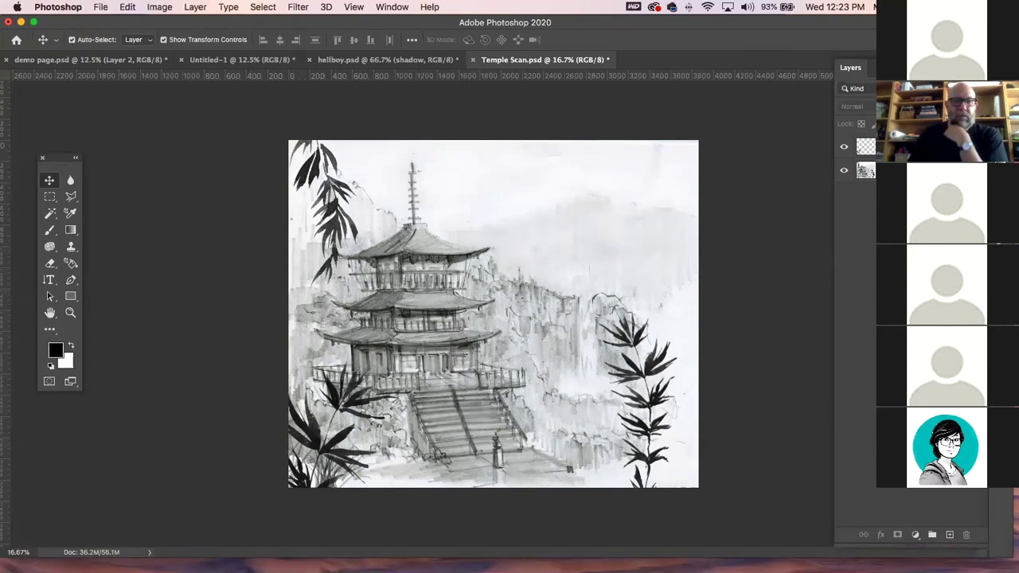
key("Tab")
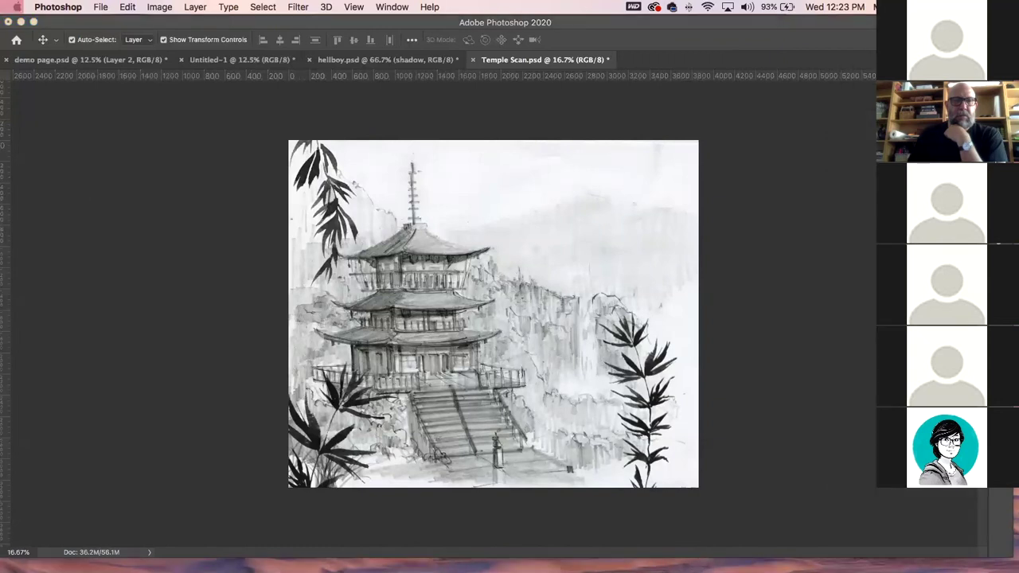